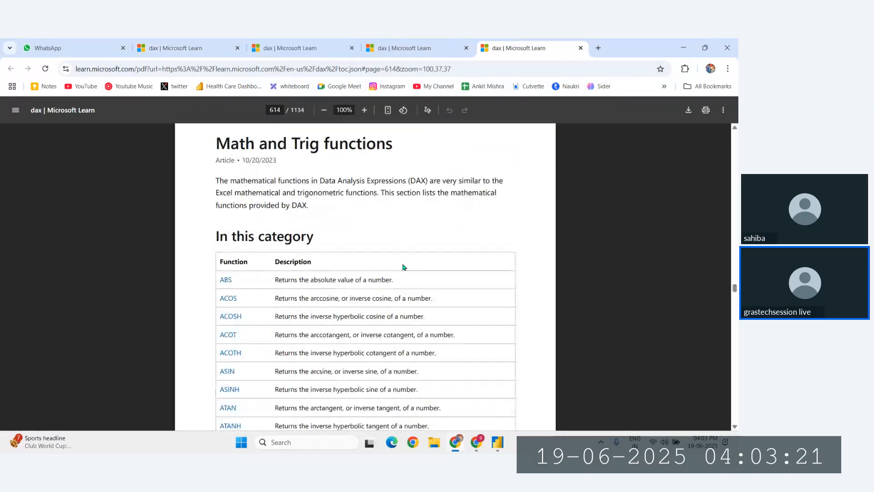
Look through the list of Math and Trig functions in the DAX reference, enlarged for reading
scroll(347, 267, down, 3)
ctrl+scroll(280, 289, up, 3)
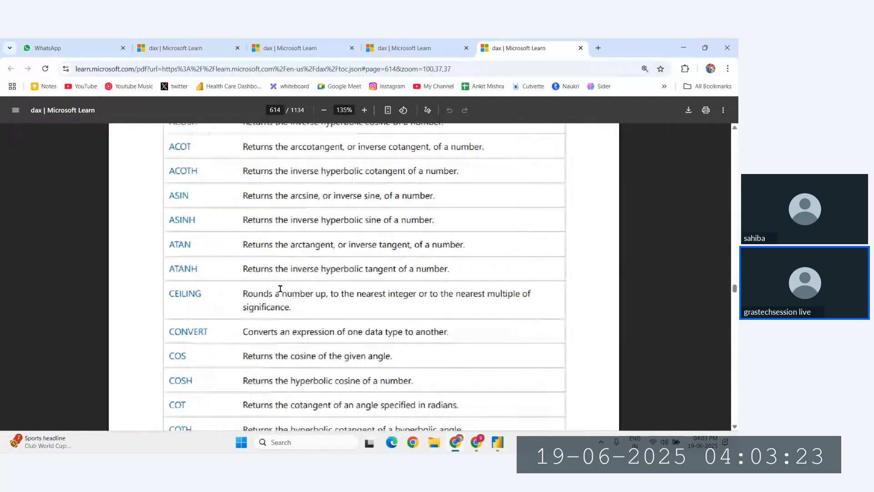
scroll(280, 288, down, 2)
scroll(280, 288, down, 1)
scroll(262, 270, up, 1)
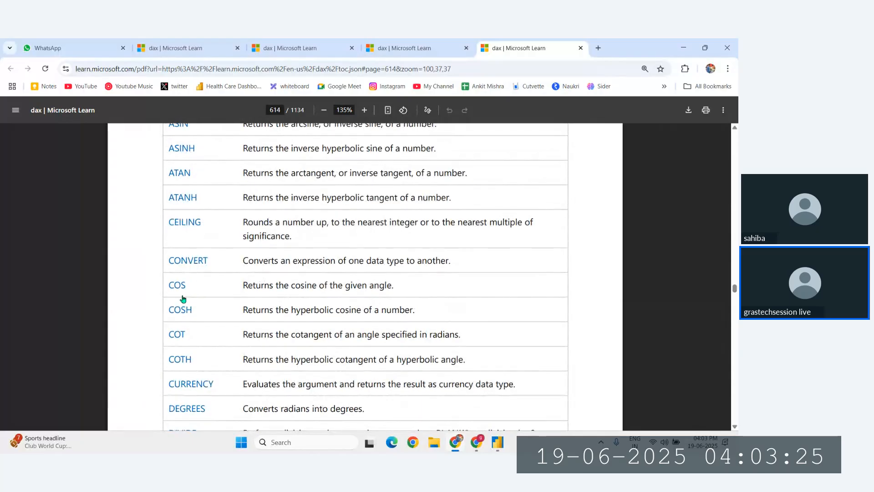
scroll(220, 336, down, 1)
scroll(228, 314, up, 3)
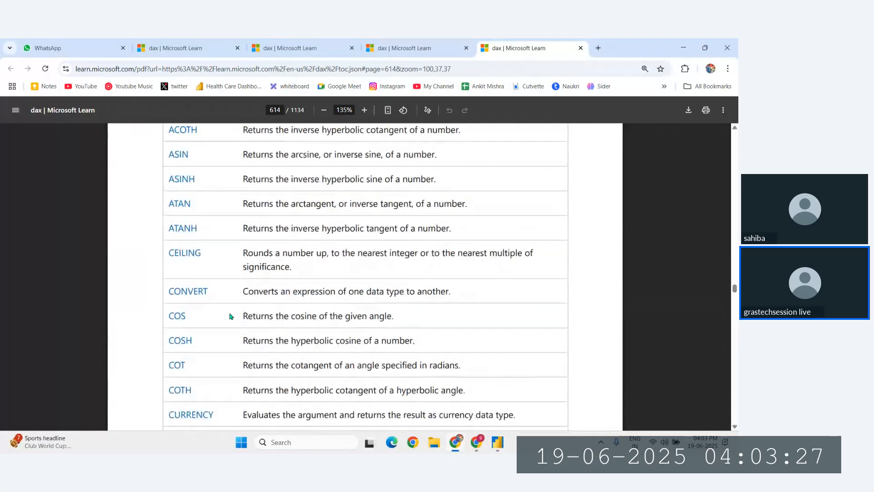
scroll(230, 316, up, 4)
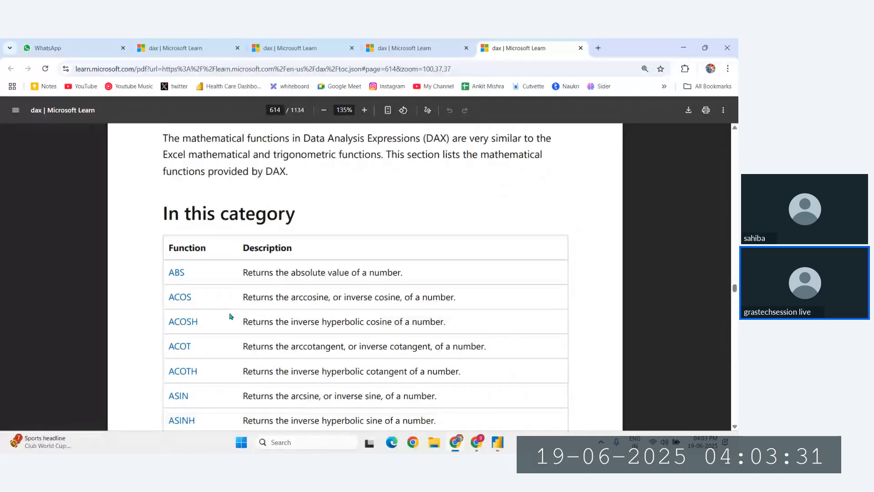
Find the VALUE function in the Text functions list of the DAX reference and open its article
click(424, 46)
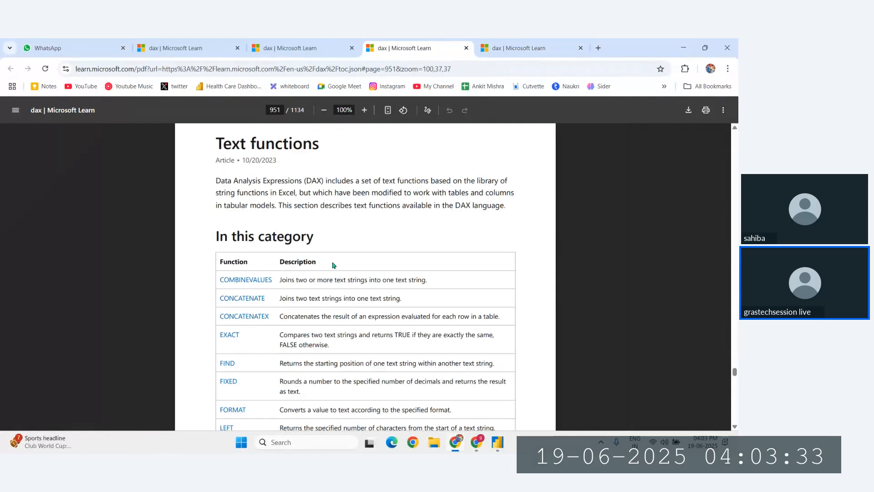
scroll(333, 265, down, 10)
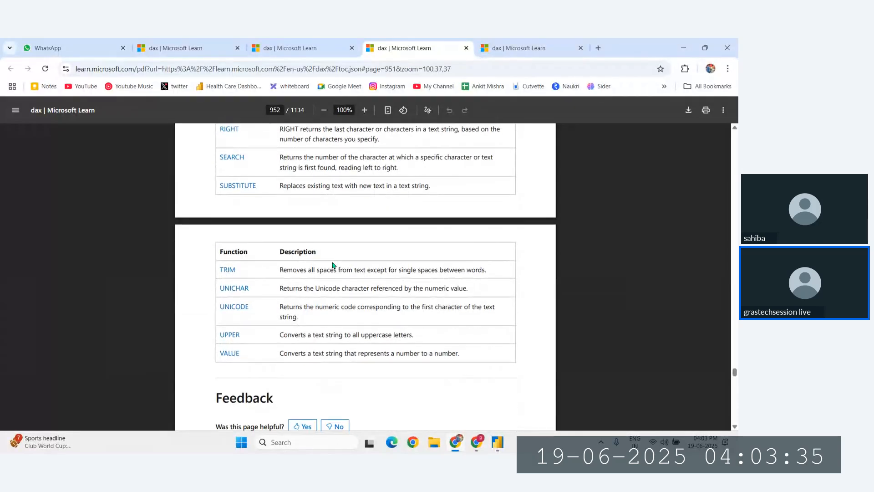
scroll(334, 265, down, 1)
scroll(245, 256, up, 3)
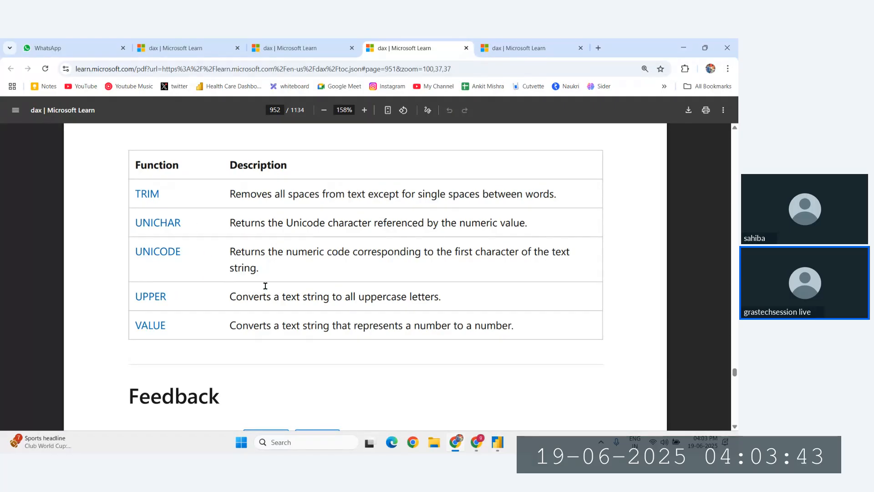
scroll(265, 286, up, 1)
click(159, 360)
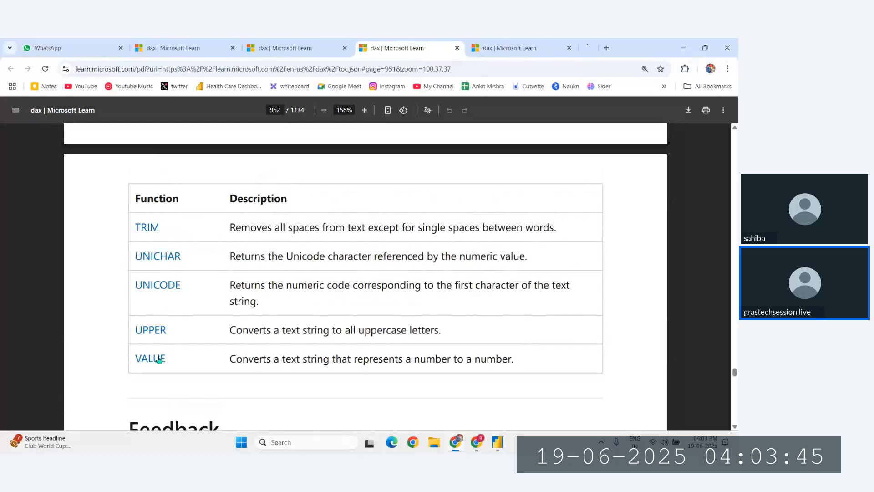
click(561, 50)
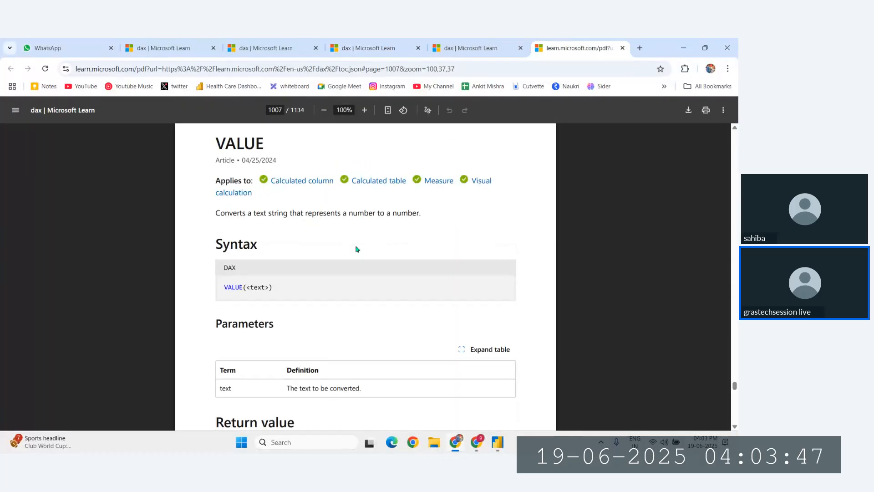
Find the example in the VALUE article and highlight the "3" argument in its formula
scroll(356, 249, down, 10)
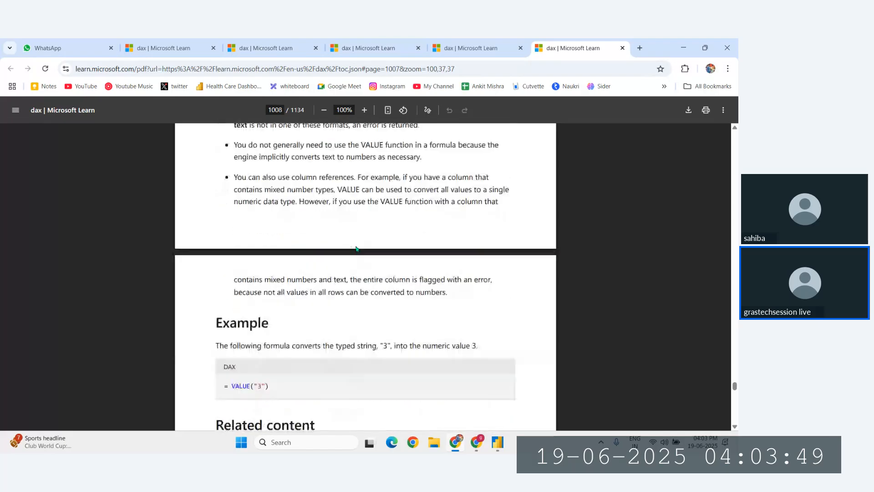
scroll(357, 249, down, 5)
scroll(251, 188, up, 4)
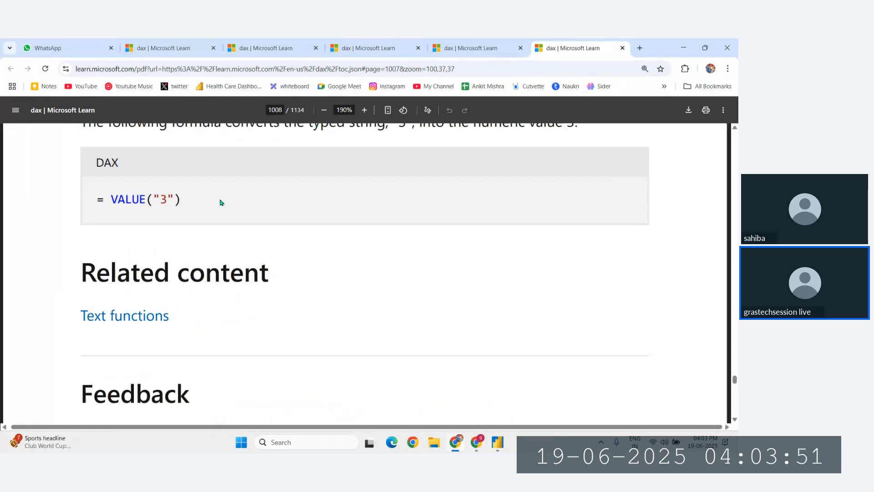
double_click(158, 196)
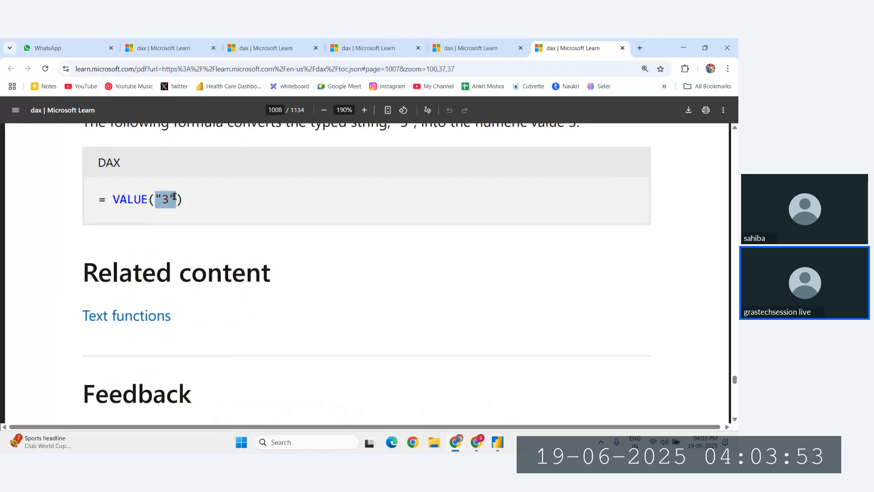
scroll(214, 199, up, 3)
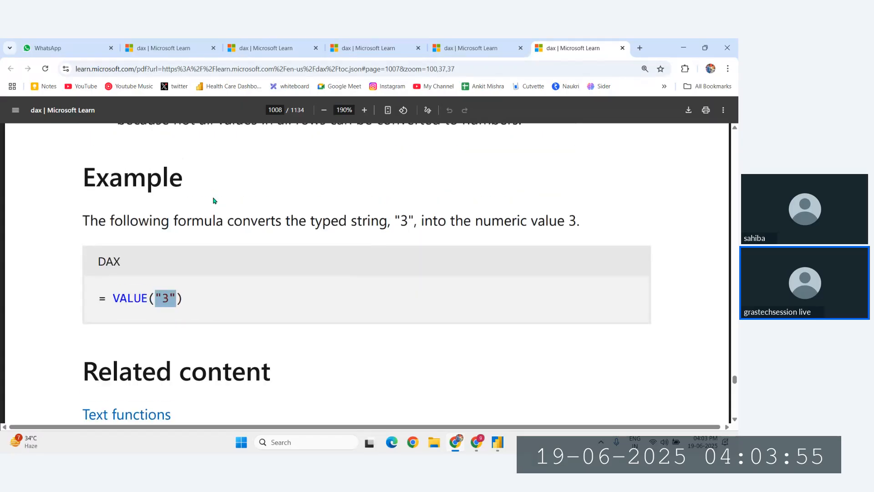
Highlight the example's description of converting the typed string into a numeric value, plus the "3" argument in the formula
drag(192, 220, 347, 220)
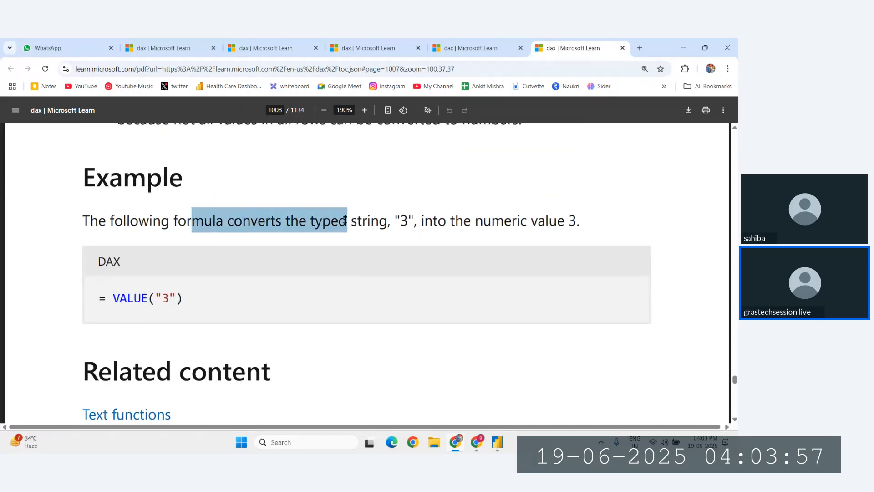
click(187, 219)
drag(153, 221, 387, 221)
click(342, 225)
click(433, 215)
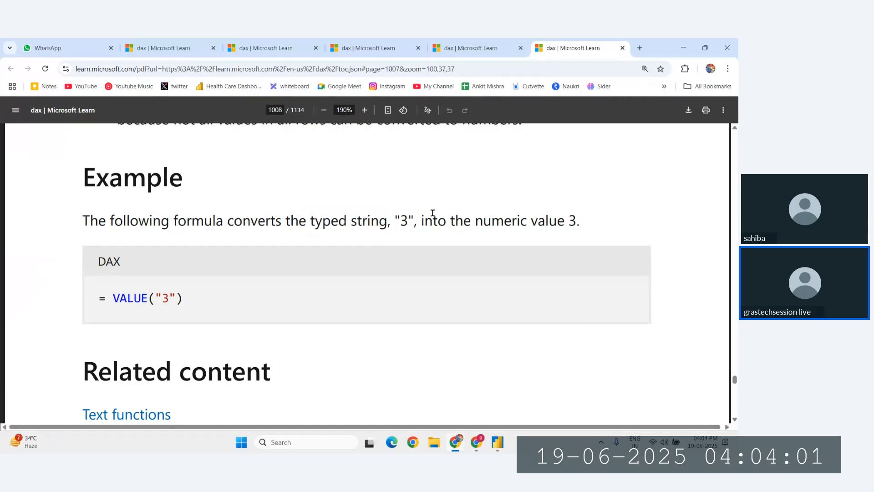
drag(492, 221, 626, 223)
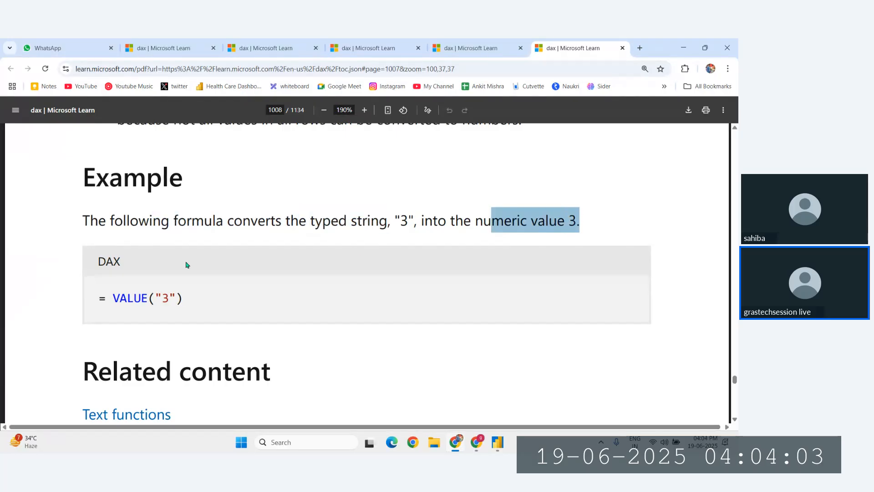
mouse_move(156, 298)
mouse_down()
mouse_move(179, 296)
mouse_move(158, 297)
mouse_up()
click(178, 296)
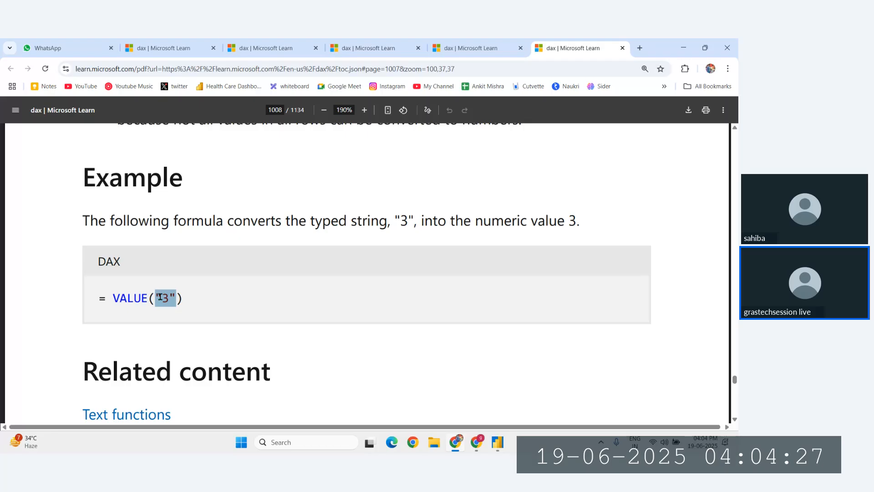
Review the Remarks and Return value sections of the VALUE article, highlighting the return data type description
scroll(160, 297, up, 5)
scroll(182, 296, up, 6)
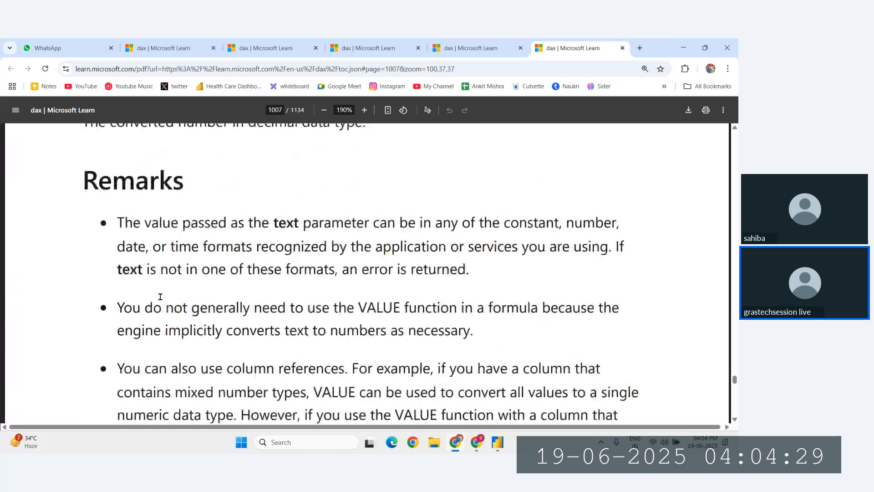
scroll(255, 305, down, 4)
drag(216, 292, 339, 296)
scroll(255, 309, up, 6)
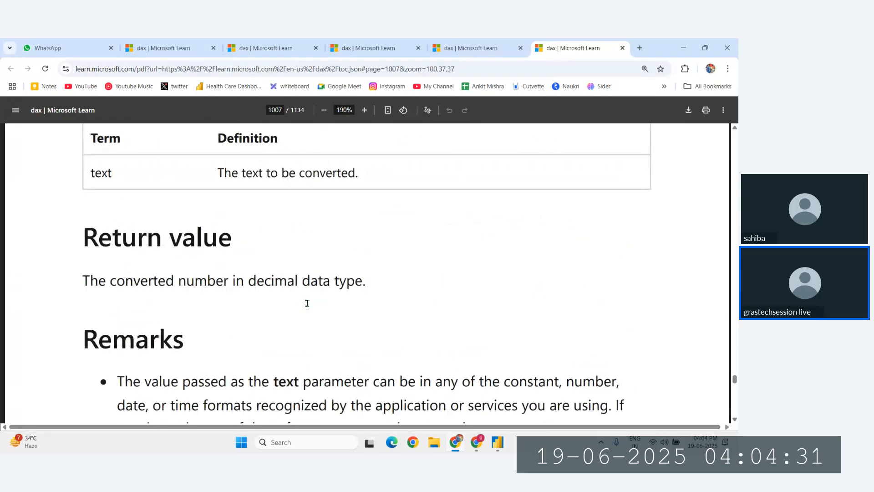
drag(98, 314, 285, 315)
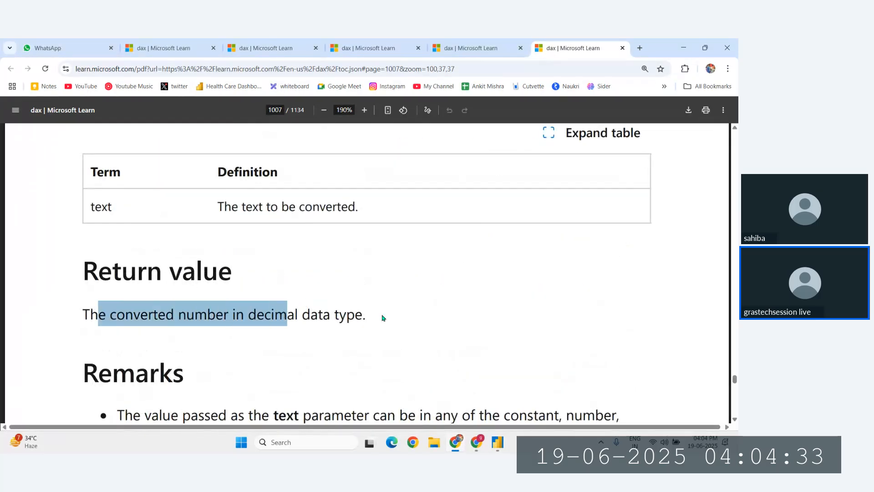
click(271, 312)
scroll(318, 305, up, 3)
ctrl+scroll(354, 300, down, 2)
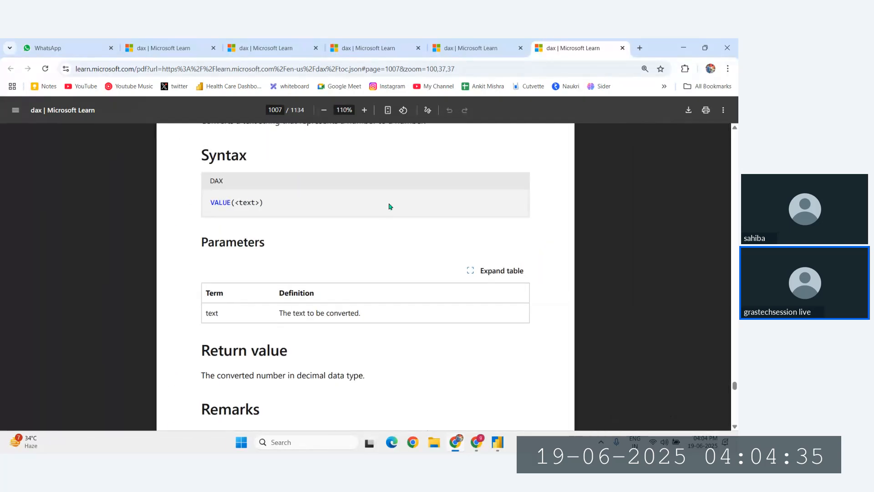
Switch to Power BI Desktop and open the recent report dax_complete.pbix
click(497, 450)
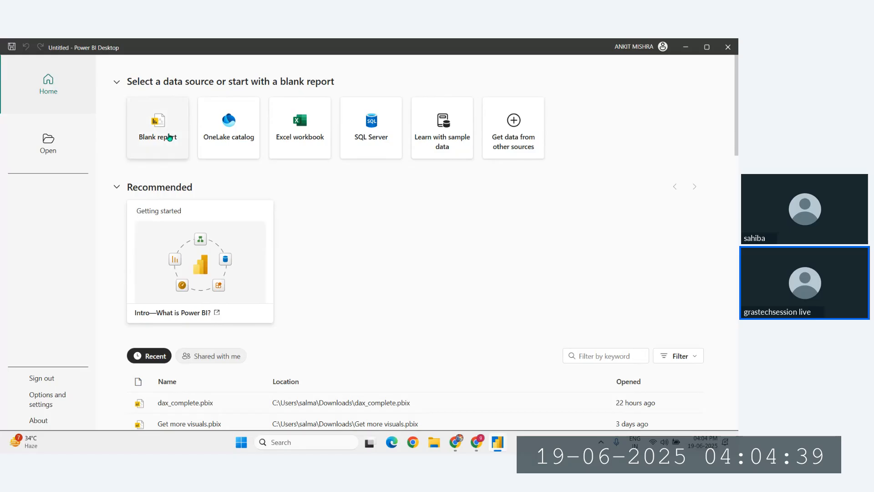
click(197, 404)
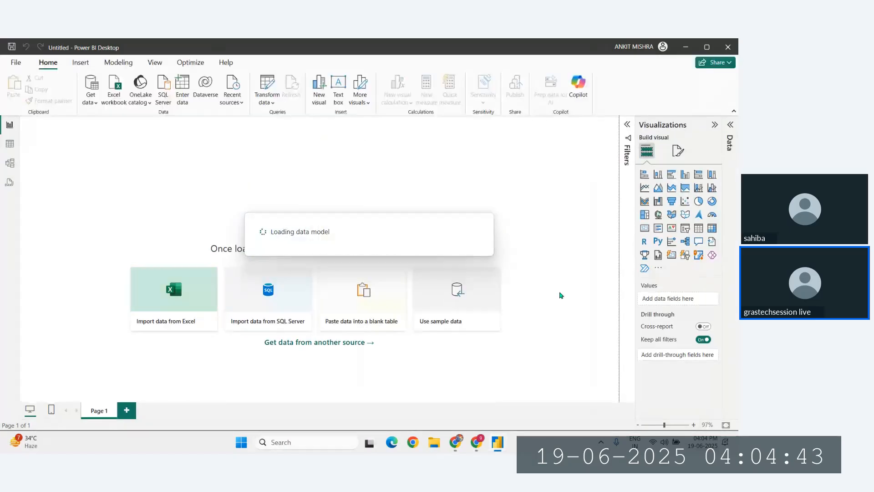
Return to the Text functions list in the browser and review its functions from VALUE back up to COMBINEVALUES
key(alt+Tab)
scroll(362, 208, up, 5)
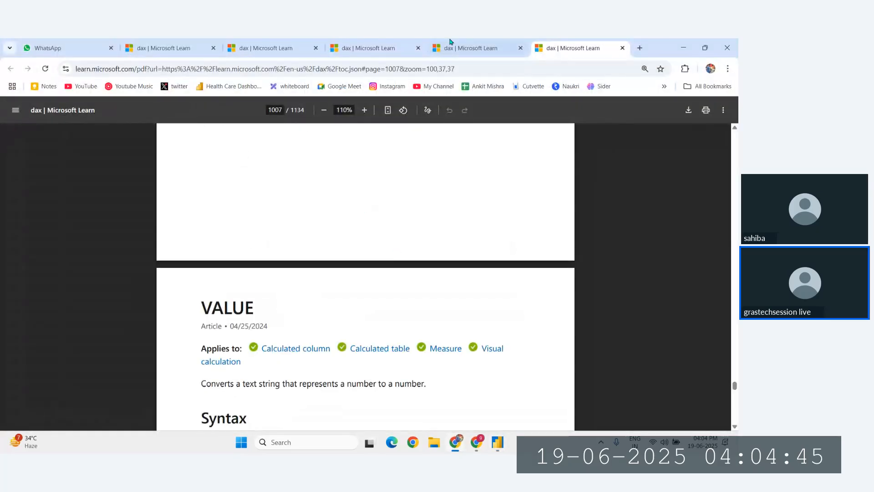
click(451, 41)
click(371, 47)
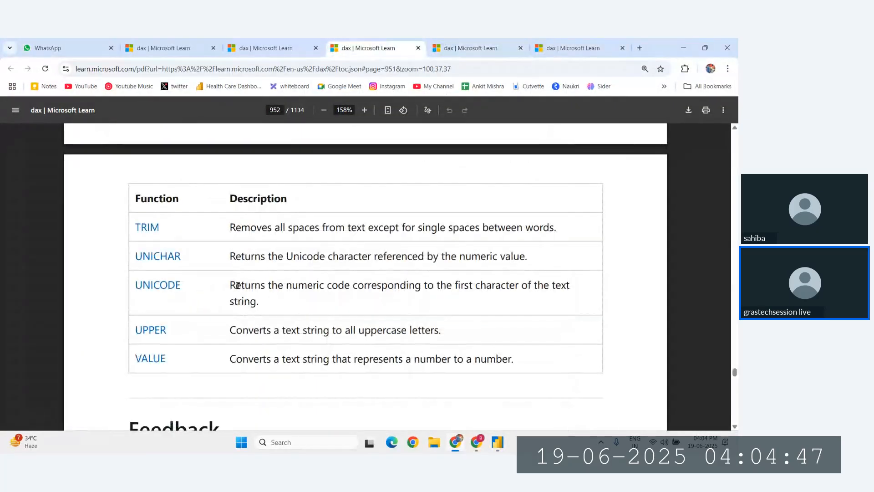
scroll(238, 285, up, 4)
scroll(237, 286, up, 3)
scroll(238, 285, up, 1)
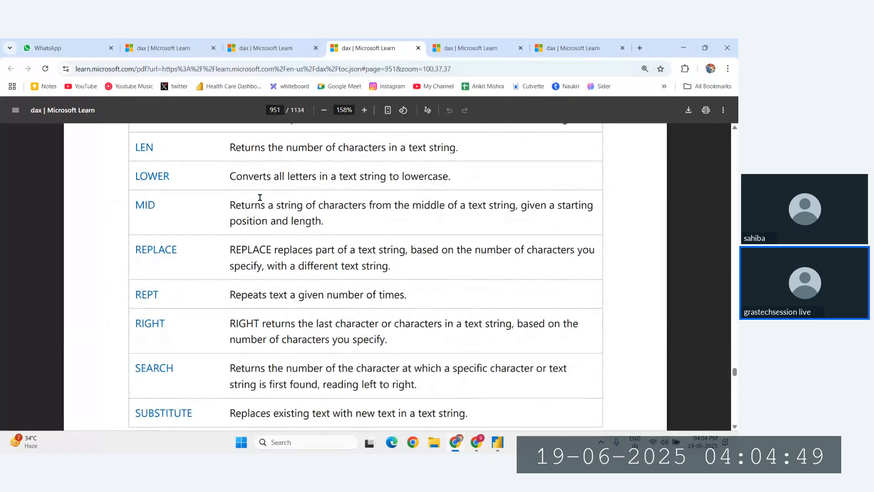
scroll(176, 275, up, 1)
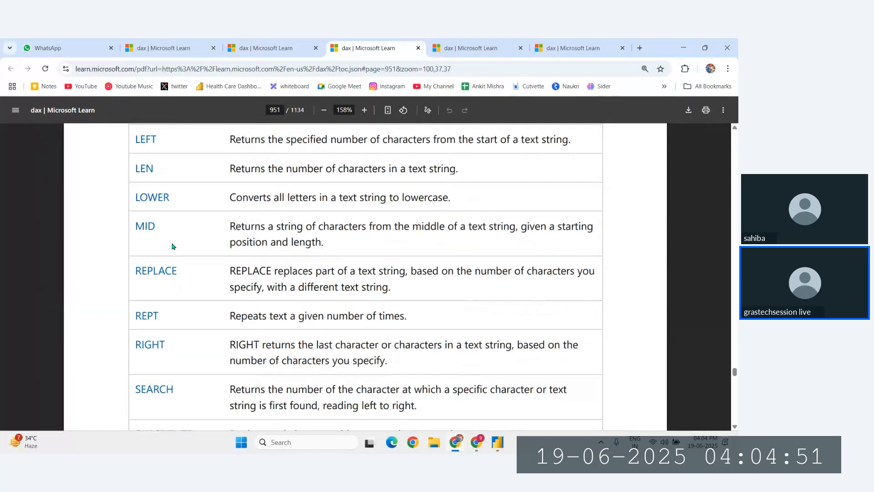
scroll(173, 248, up, 9)
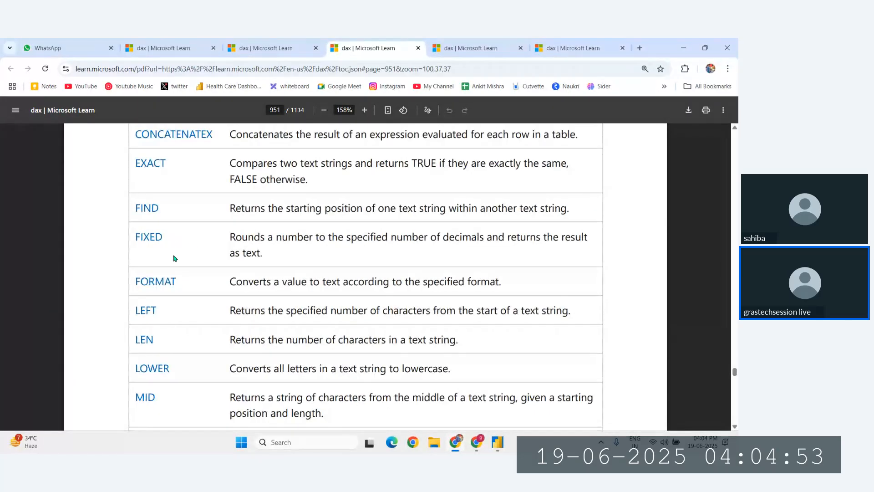
scroll(178, 250, up, 2)
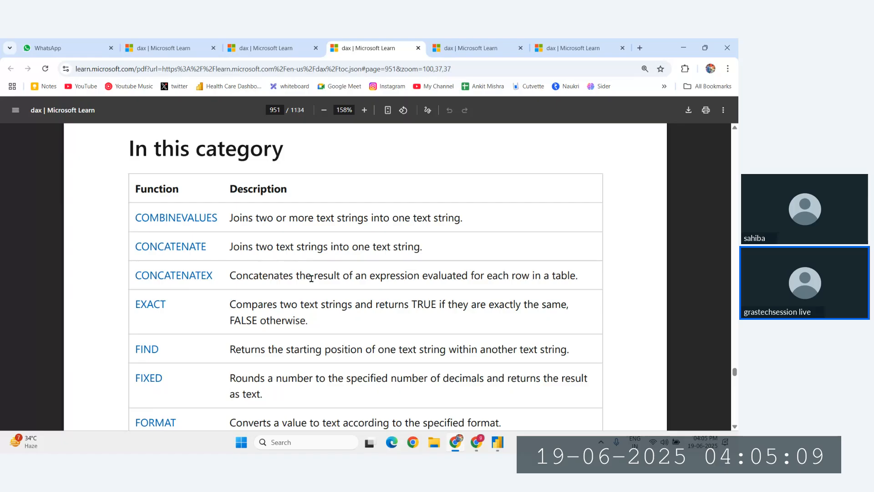
Highlight part of the CONCATENATEX description and open the article on the COMBINEVALUES function
drag(312, 278, 414, 277)
click(247, 278)
click(192, 221)
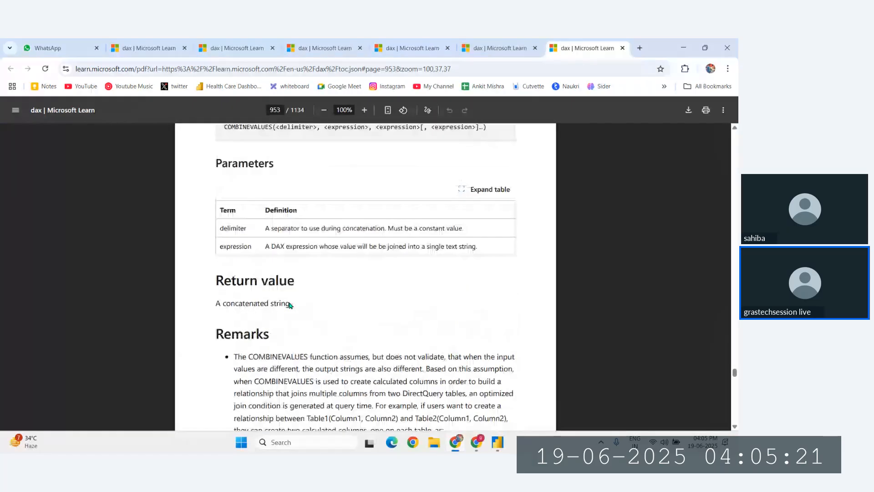
Examine the COMBINEVALUES syntax arguments and the example's resulting month table, highlighting text in both
scroll(290, 305, up, 3)
scroll(326, 275, up, 3)
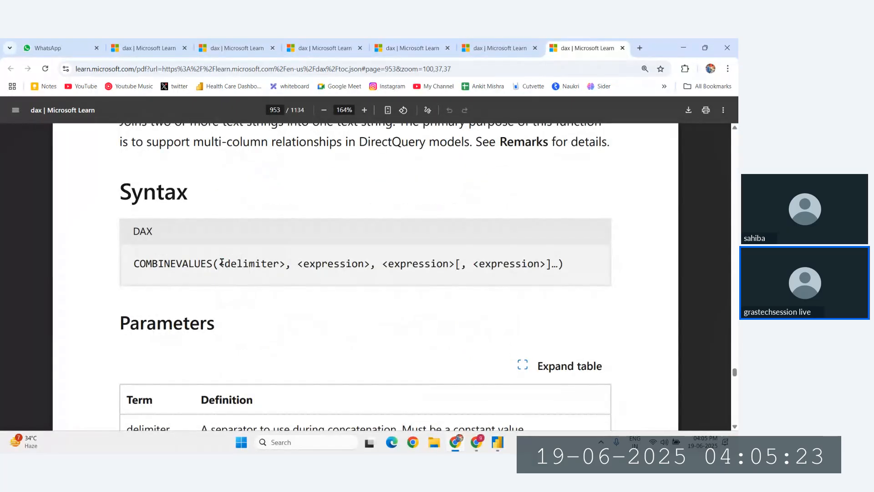
drag(219, 263, 391, 264)
scroll(390, 264, down, 15)
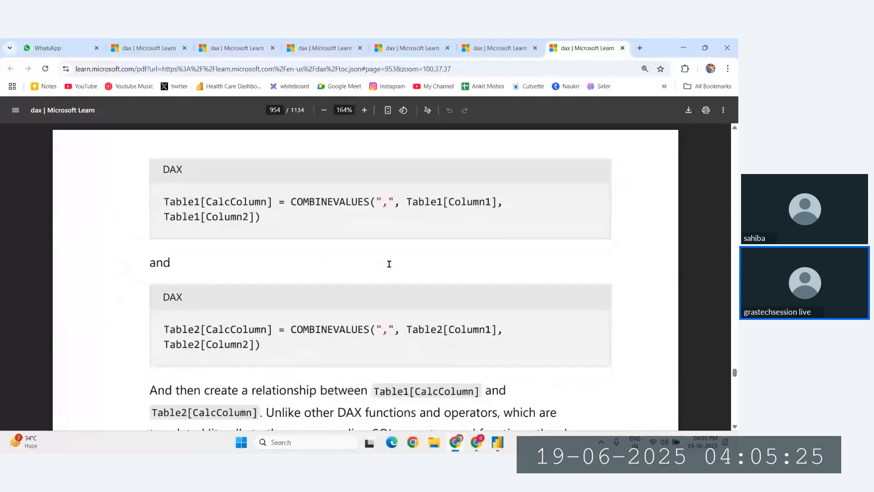
scroll(389, 264, down, 15)
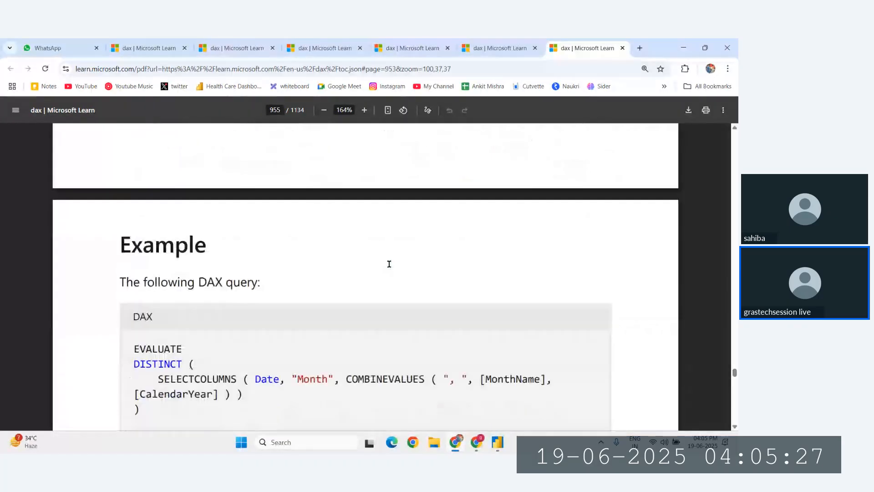
scroll(390, 264, down, 5)
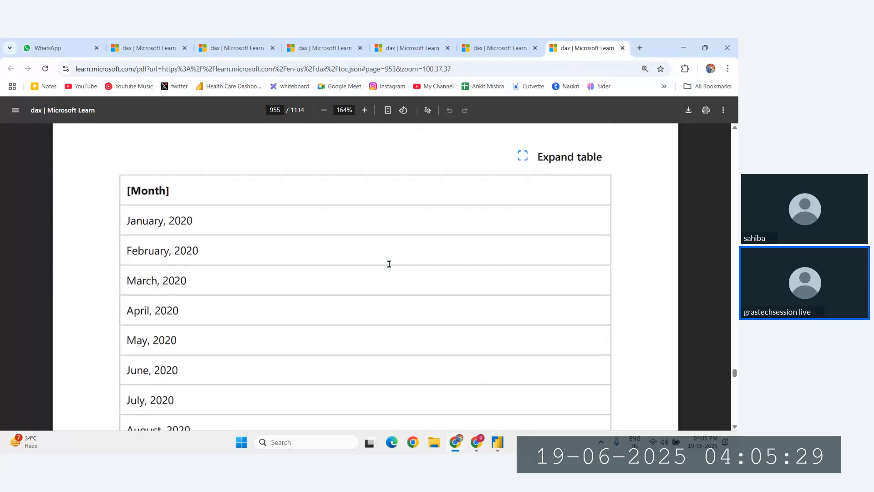
drag(124, 285, 211, 283)
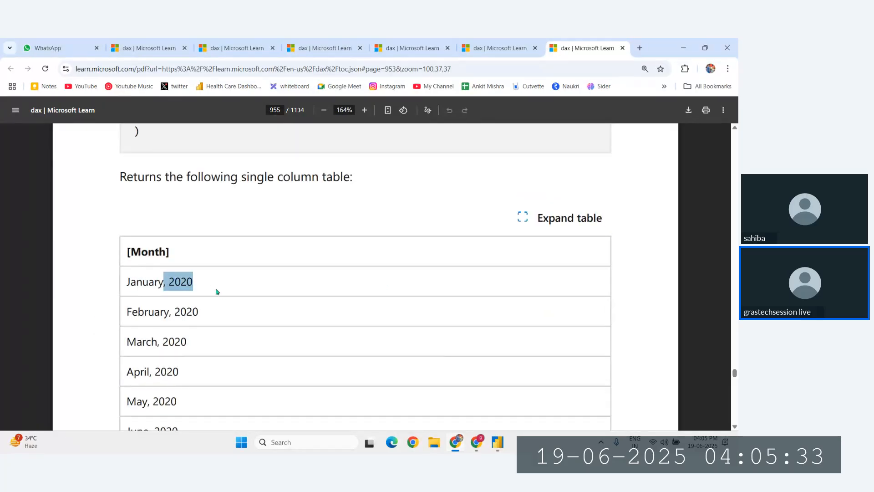
Compare the January, 2020 row with the example query, highlighting the delimiter, COMBINEVALUES and SELECTCOLUMNS
click(215, 290)
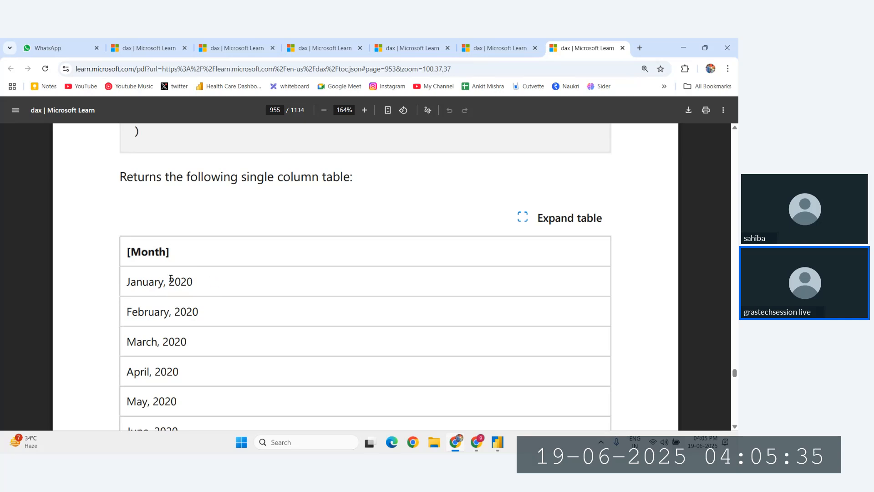
drag(127, 281, 174, 282)
scroll(285, 259, up, 3)
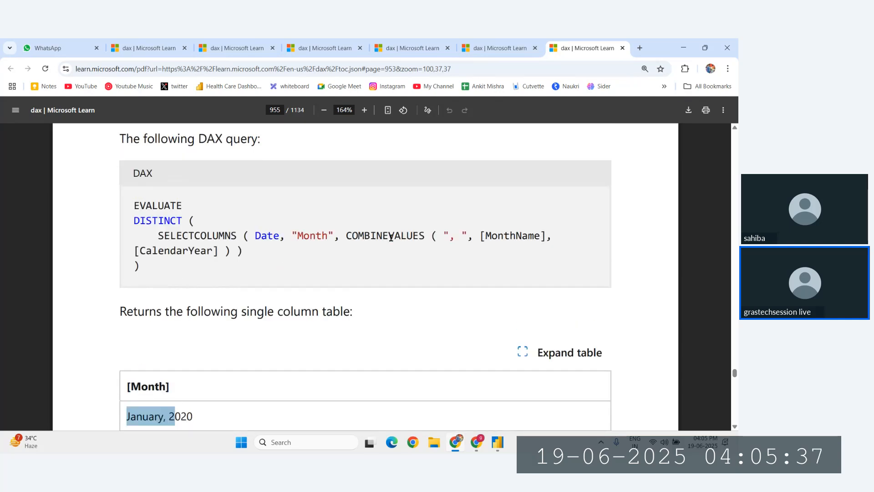
drag(434, 236, 461, 236)
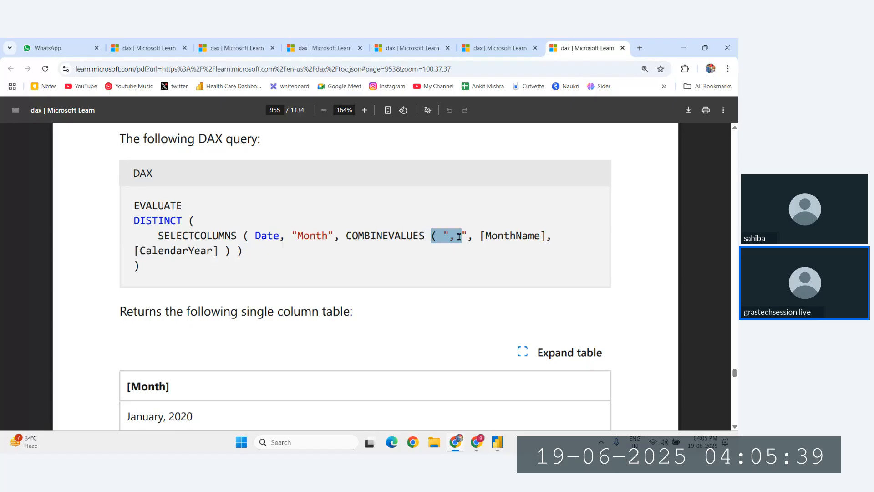
click(388, 247)
double_click(351, 237)
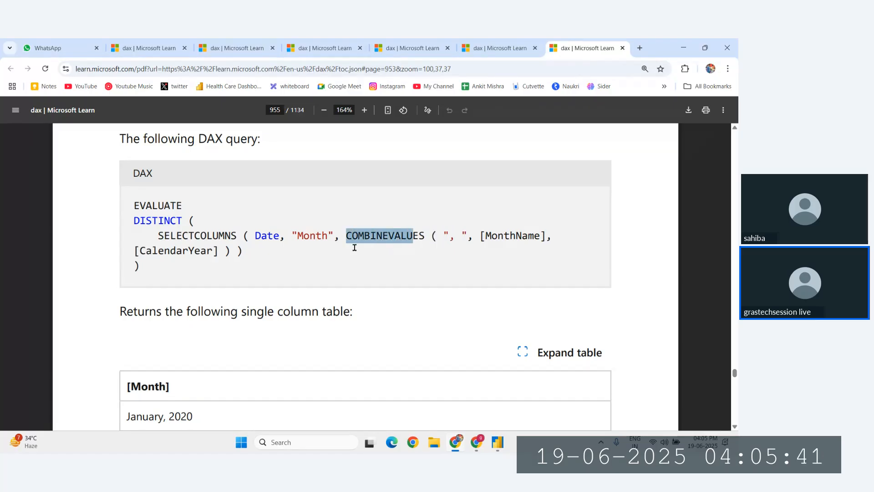
drag(157, 236, 249, 236)
click(278, 256)
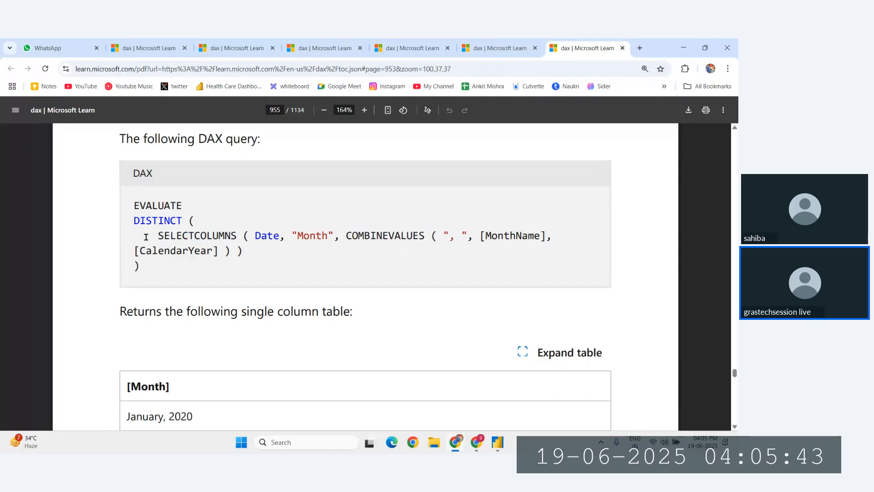
Examine the example query from DISTINCT to the COMBINEVALUES arguments, highlighting the delimiter, [MonthName] and [CalendarYear]
drag(134, 219, 217, 230)
click(304, 233)
drag(348, 236, 438, 236)
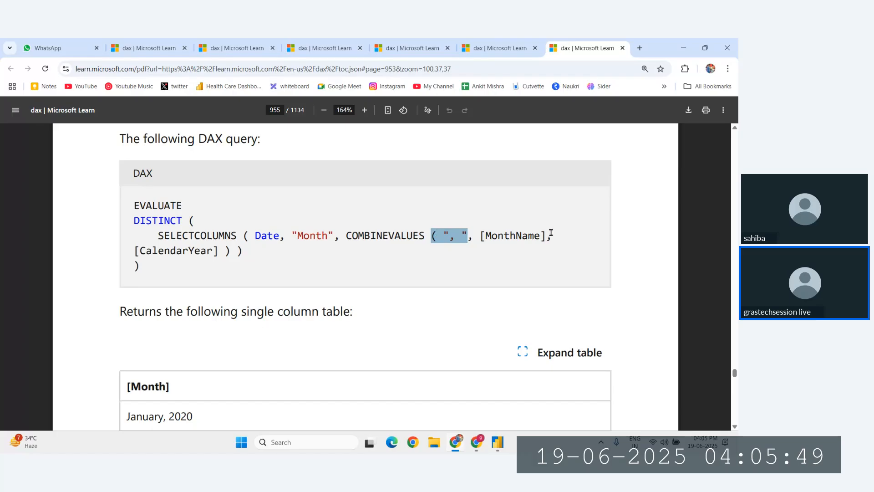
drag(550, 236, 479, 235)
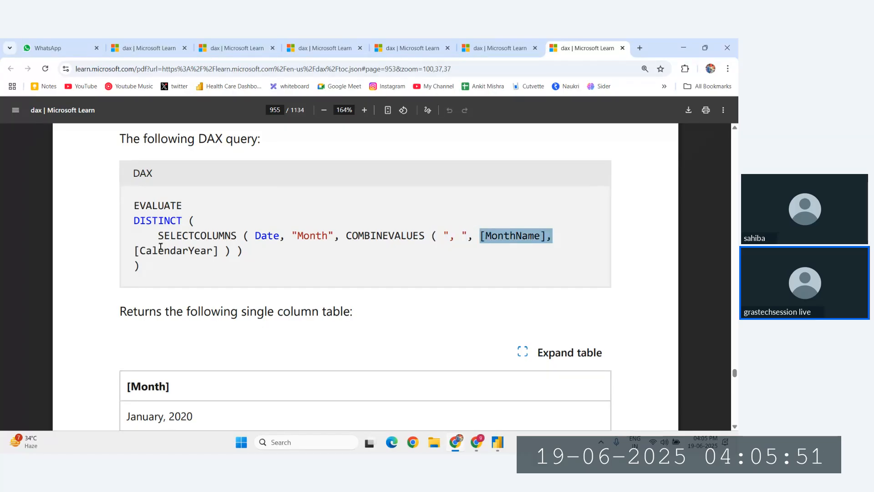
drag(139, 250, 219, 250)
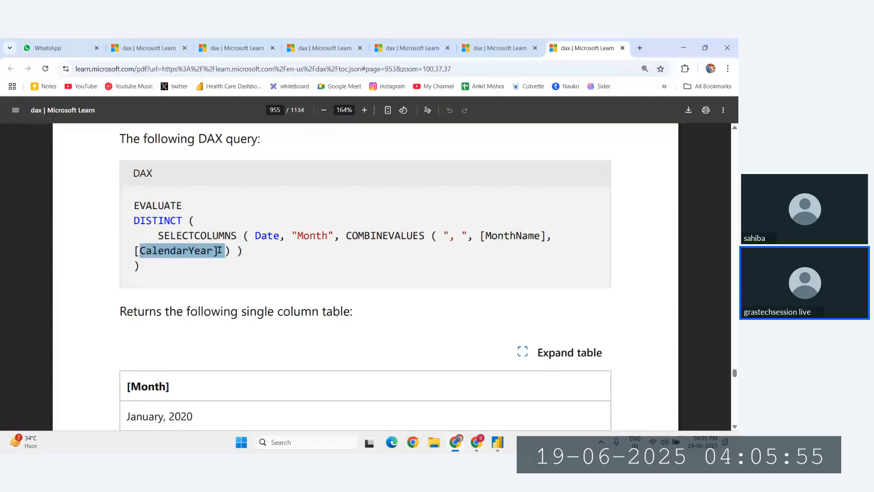
Switch to Power BI Desktop, show the Orders table's data and add a new calculated column
click(497, 443)
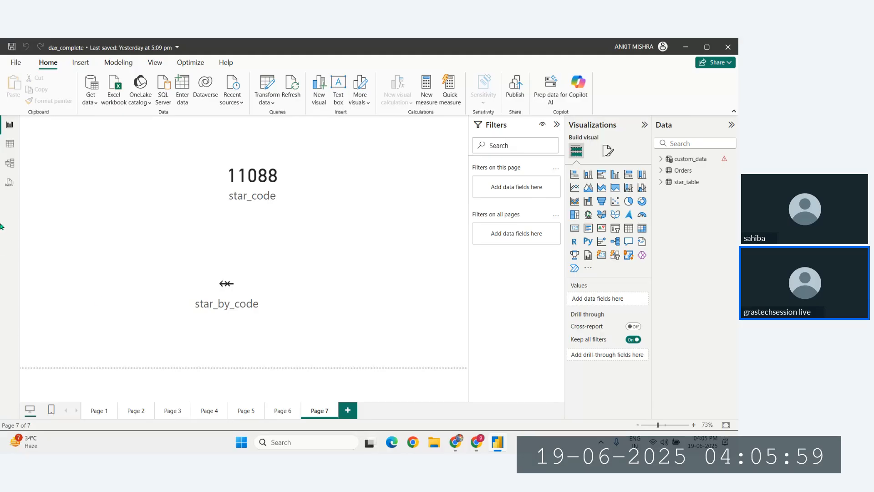
click(10, 143)
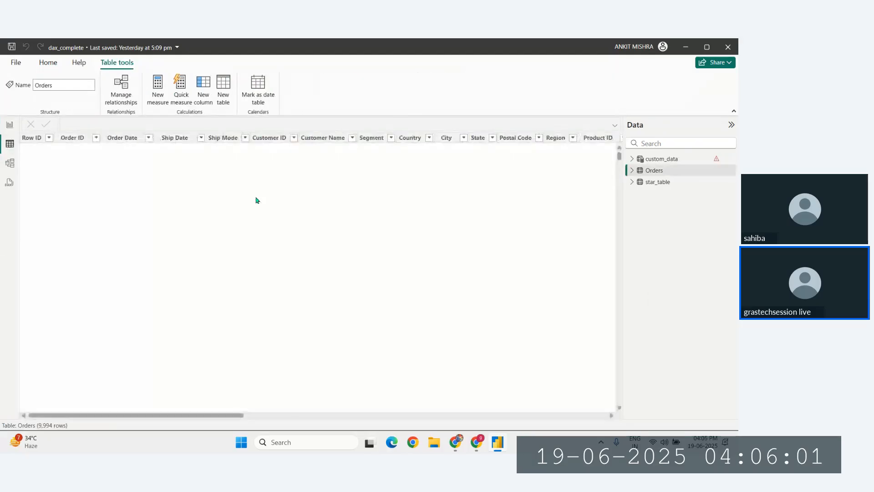
scroll(402, 257, right, 10)
scroll(403, 259, left, 10)
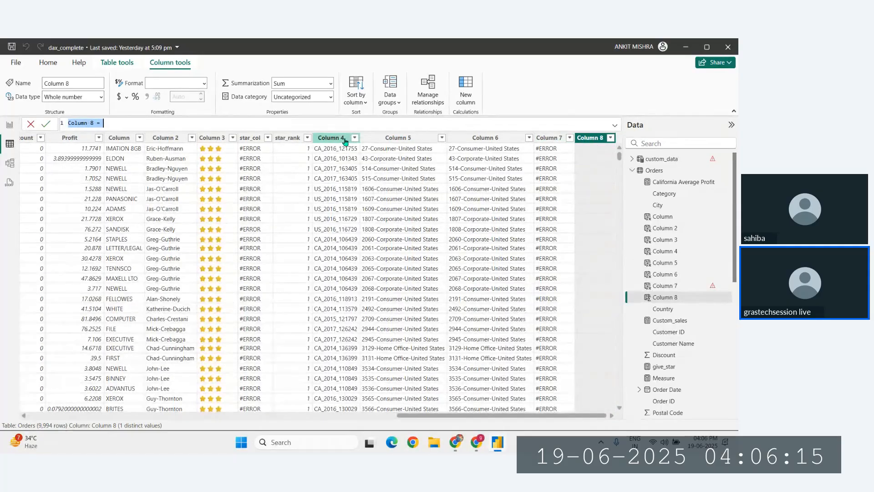
Begin the Column 8 formula with the COMBINEVALUES function and "," as its delimiter
text(c)
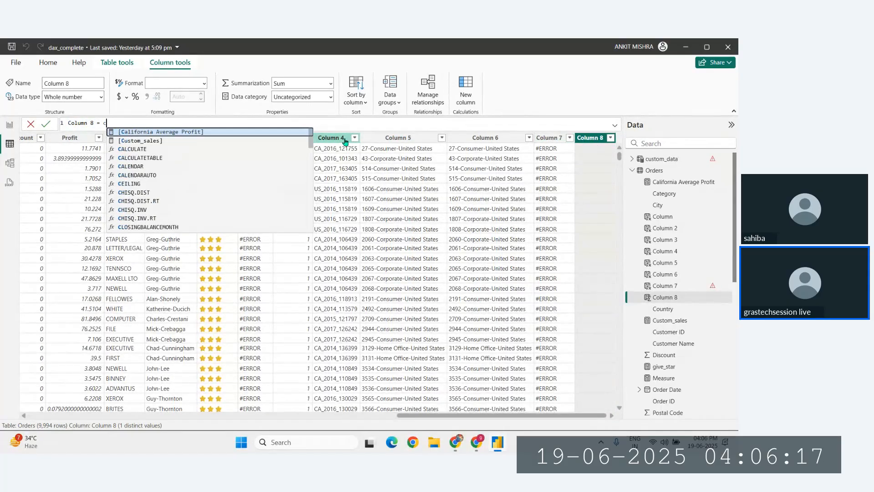
text(omb)
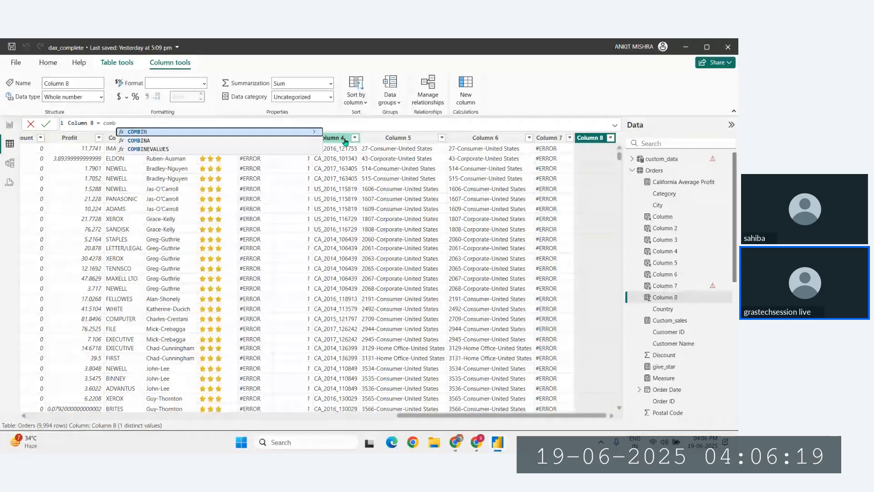
key(Tab)
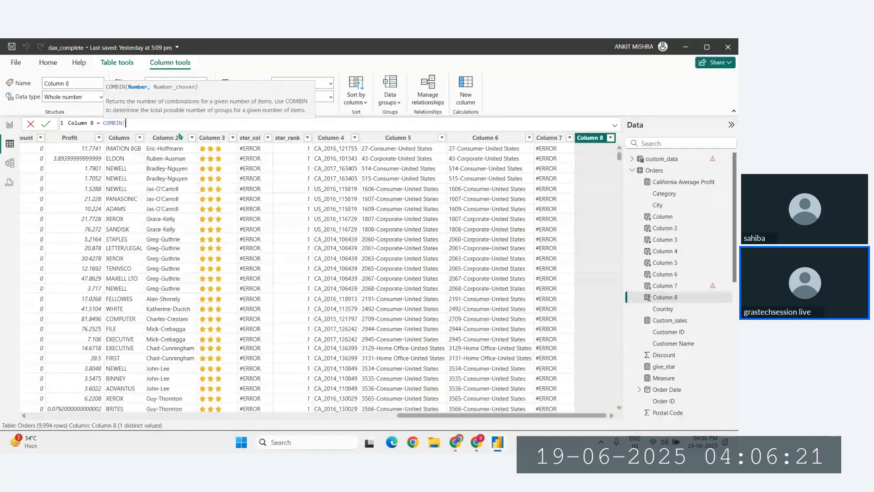
key(BackSpace)
key(BackSpace)
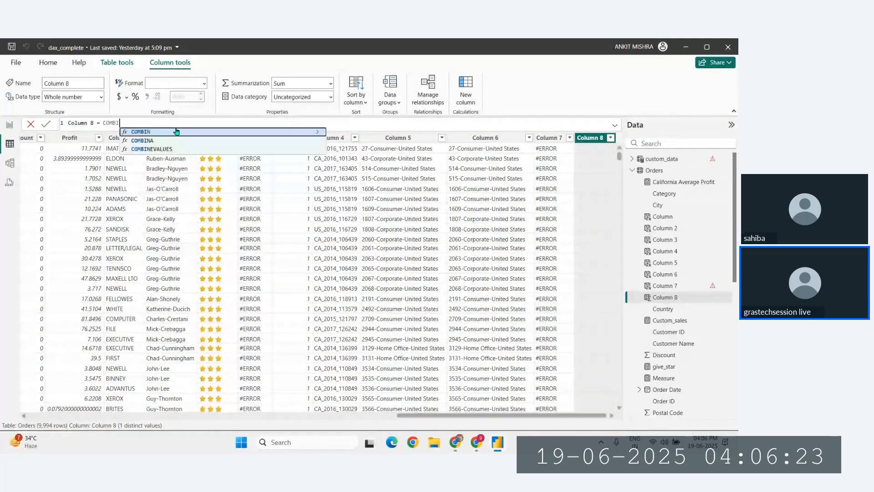
key(Down)
key(Down)
key(Tab)
text(")
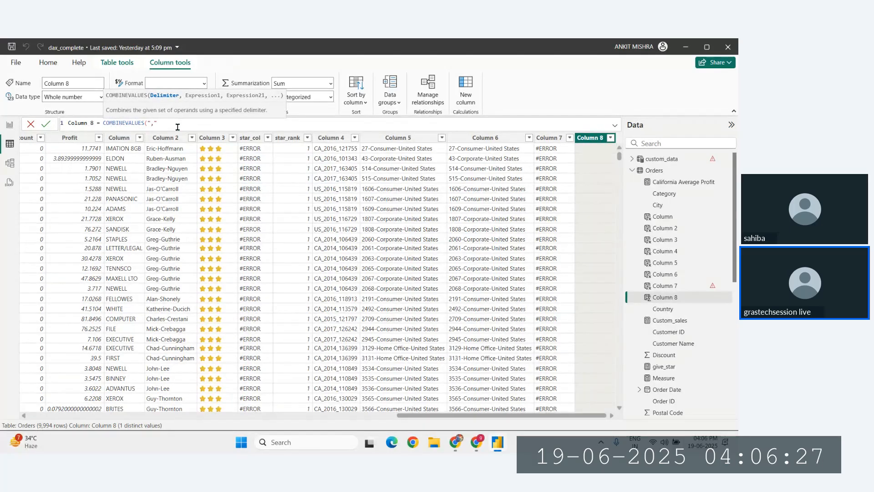
text(,",)
Add Orders[Segment] and Orders[Country] as the expressions to combine and commit the Column 8 formula
scroll(138, 196, left, 5)
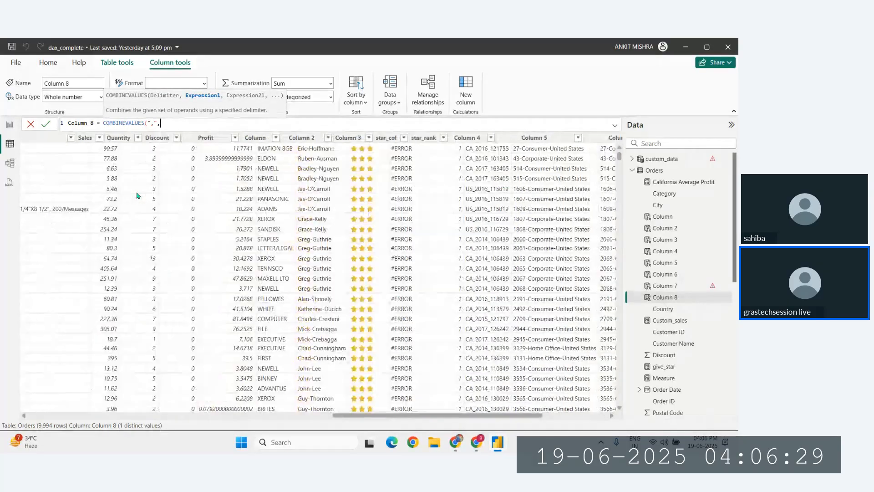
scroll(137, 195, left, 8)
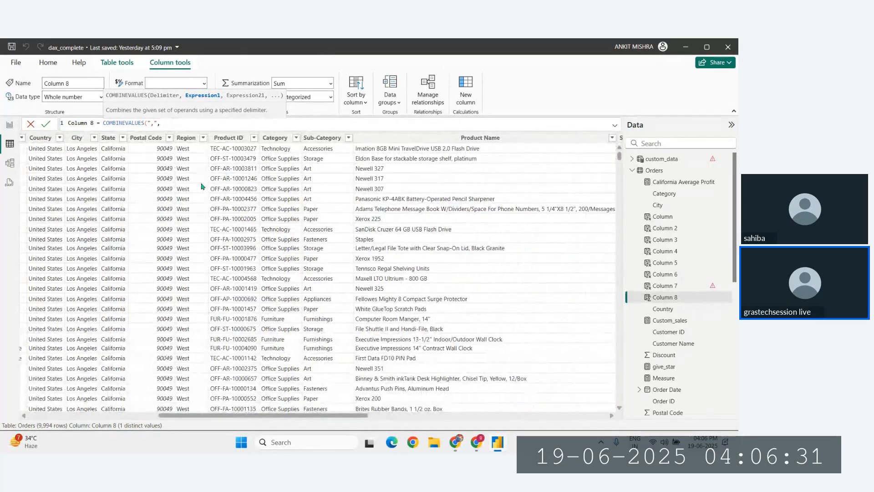
scroll(174, 196, left, 5)
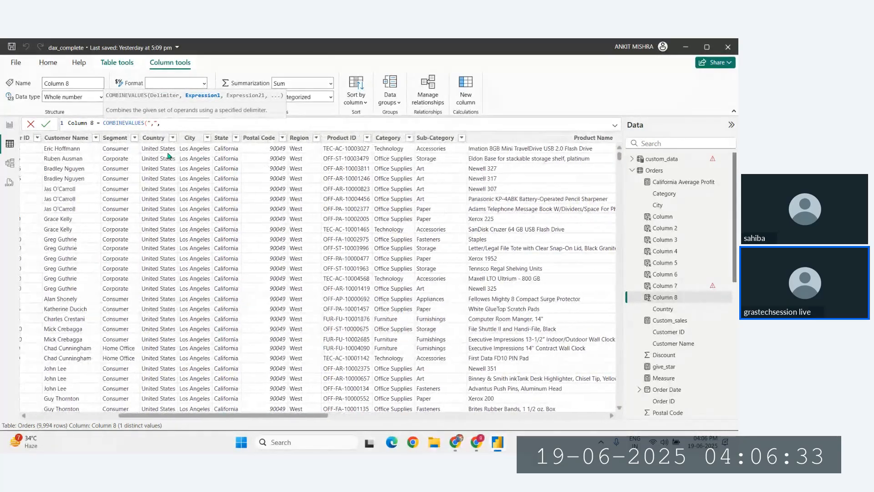
text(seg)
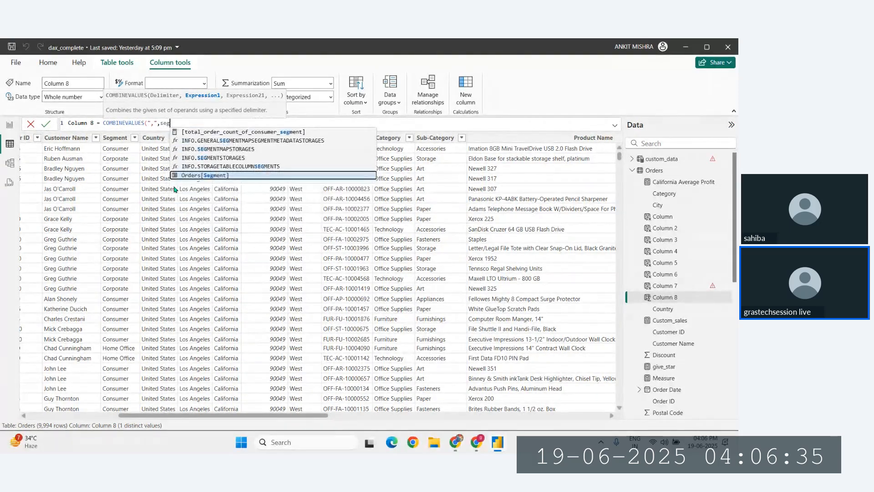
key(Tab)
text(,cou)
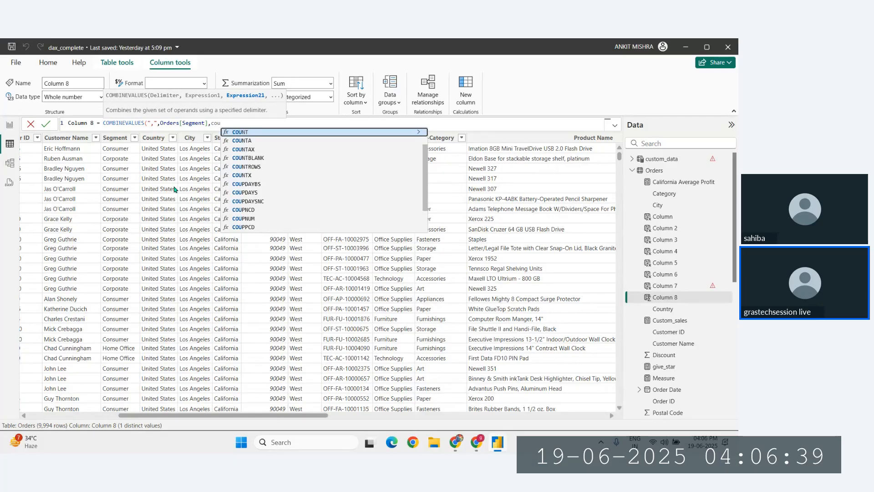
text(ntry)
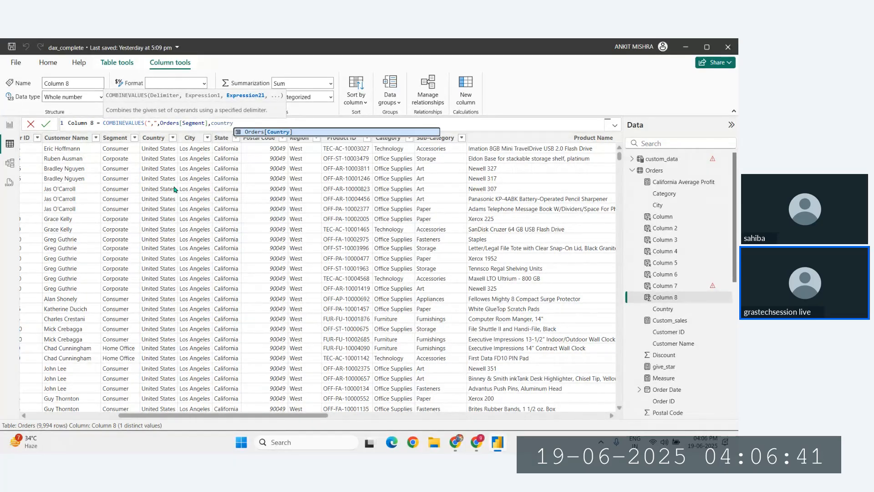
key(Tab)
key(Return)
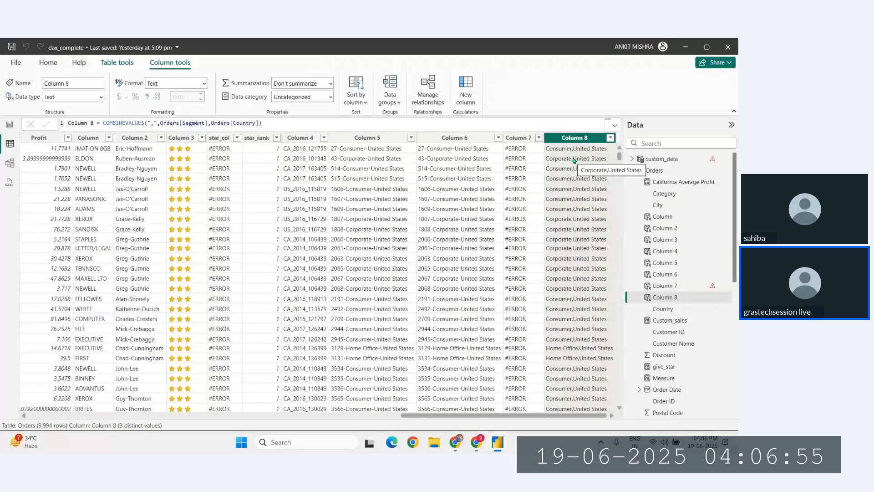
Enlarge the text of the Column 8 formula for easier reading
click(307, 122)
scroll(307, 121, up, 10)
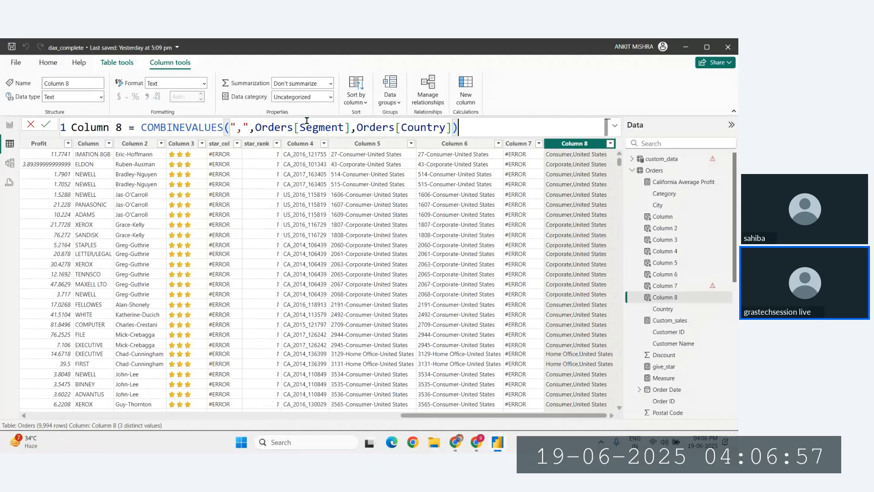
scroll(307, 121, up, 3)
Preview the optional further expressions of COMBINEVALUES by adding commas after Orders[Country], and restore the original formula
key(BackSpace)
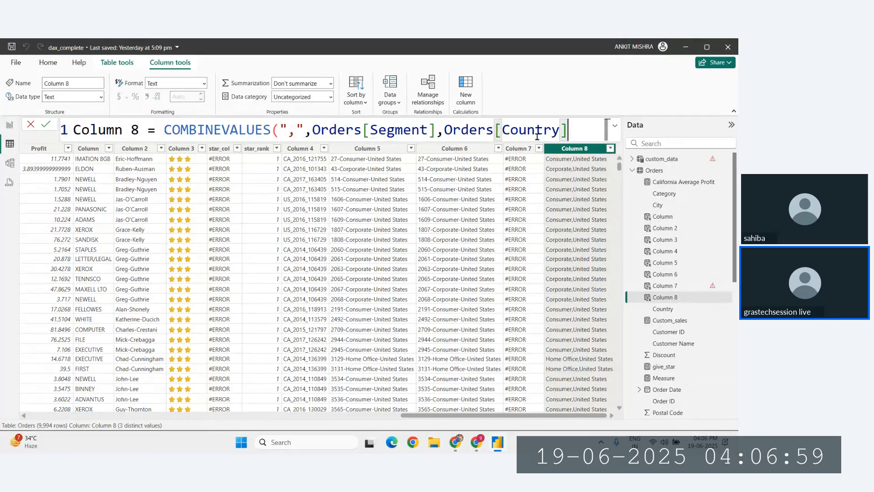
text(,)
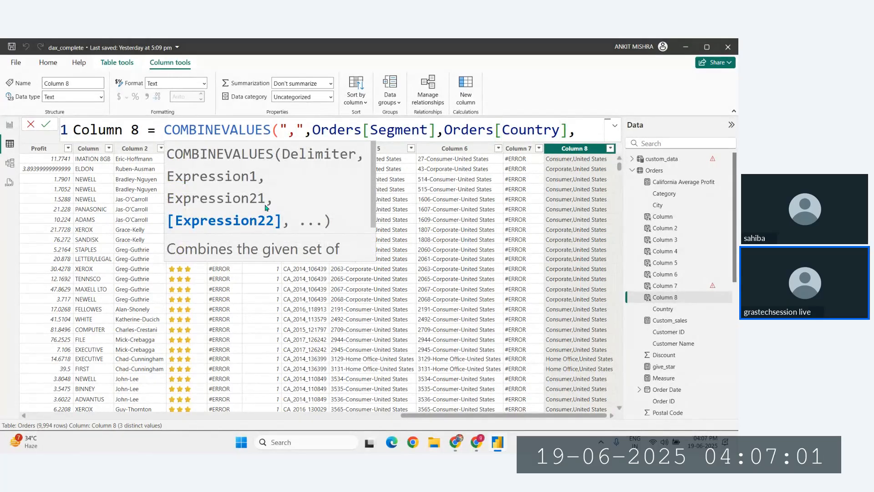
text(,)
text(,)
key(BackSpace)
key(BackSpace)
key(BackSpace)
text())
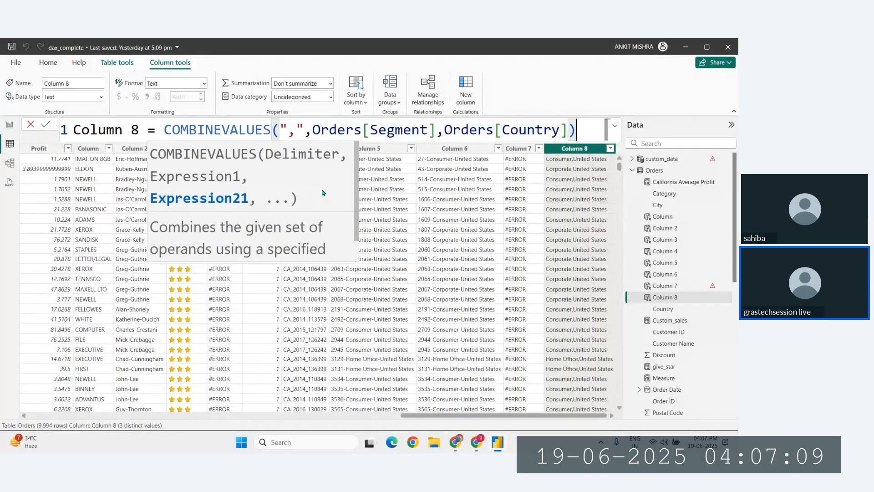
key(Return)
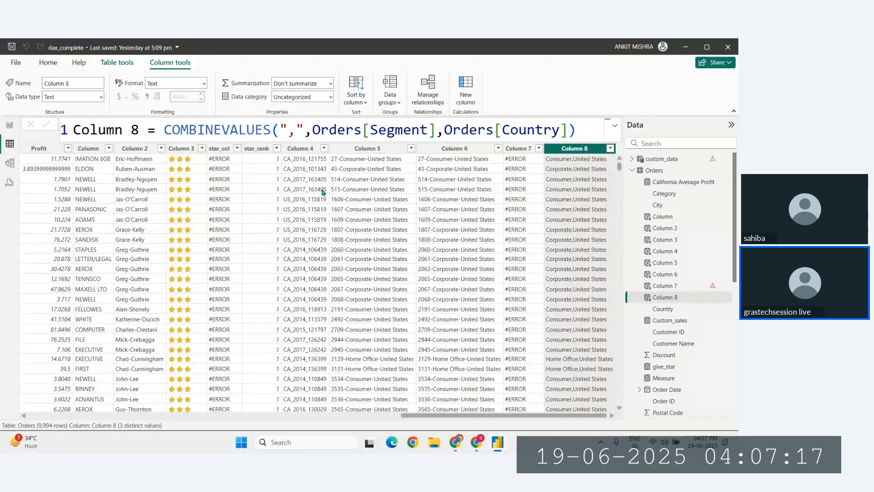
click(455, 127)
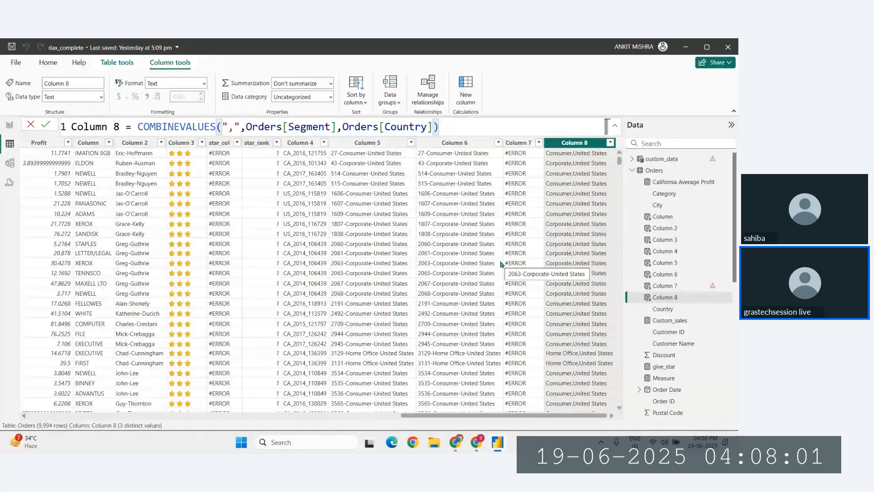
Check the Zoho Meeting window and return to Power BI Desktop
click(477, 442)
click(423, 395)
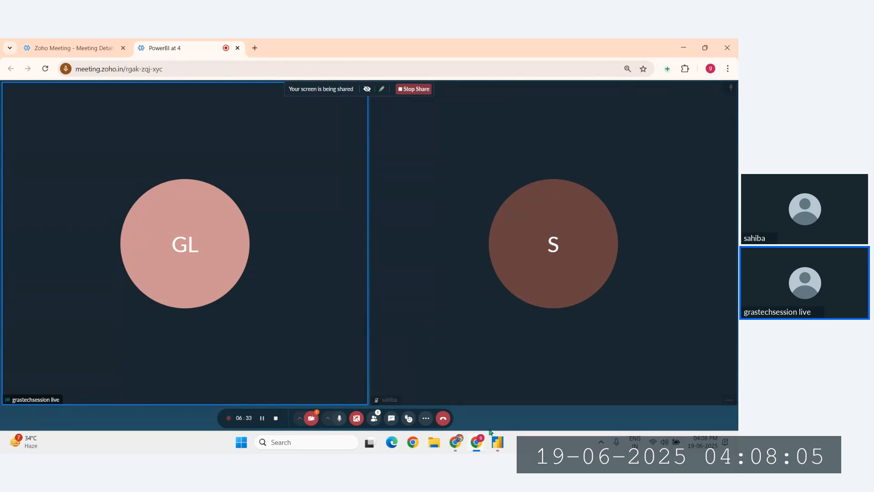
click(497, 442)
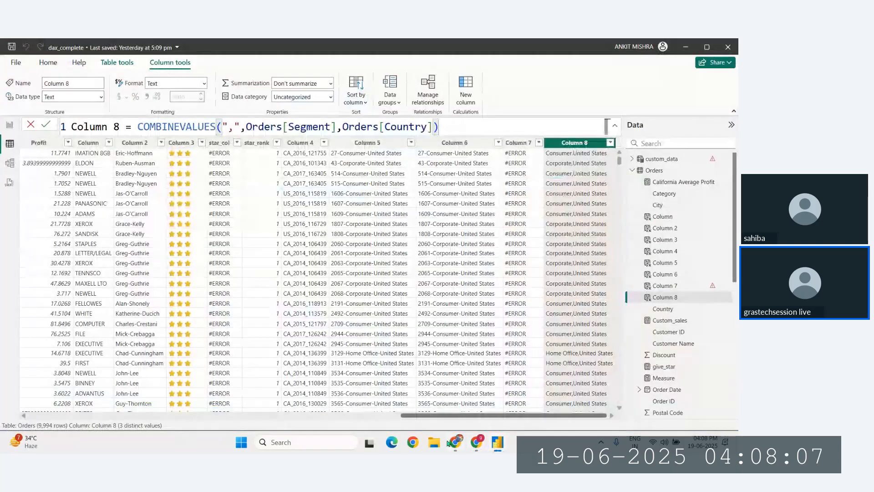
Switch to the DAX reference in the browser and look through its open articles, ending with the Logical functions list
click(455, 442)
scroll(324, 262, down, 1)
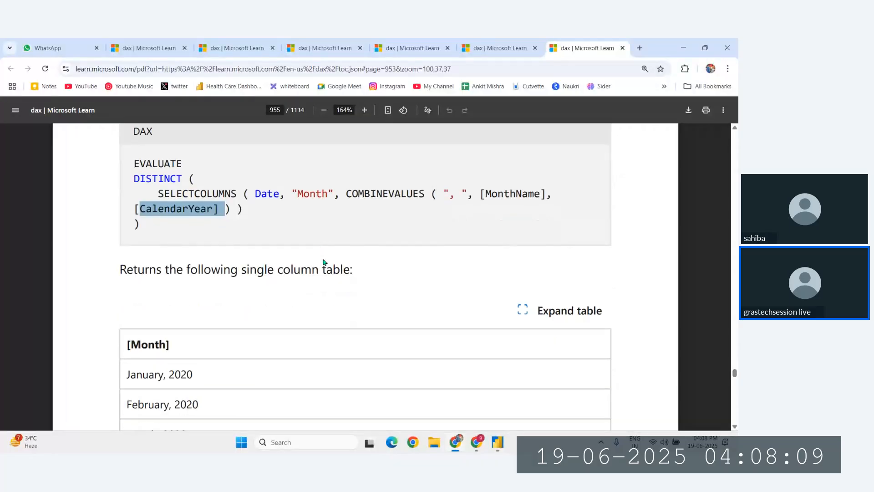
scroll(325, 261, up, 1)
click(409, 47)
scroll(300, 255, down, 1)
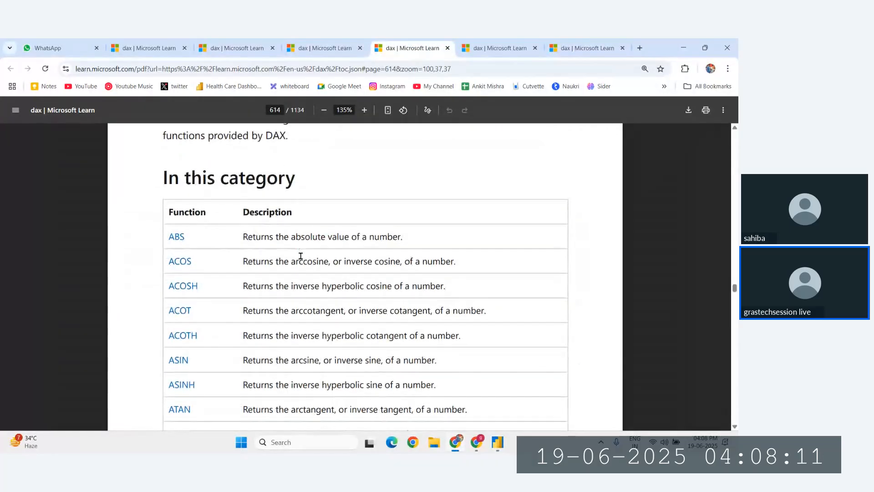
click(321, 48)
click(239, 42)
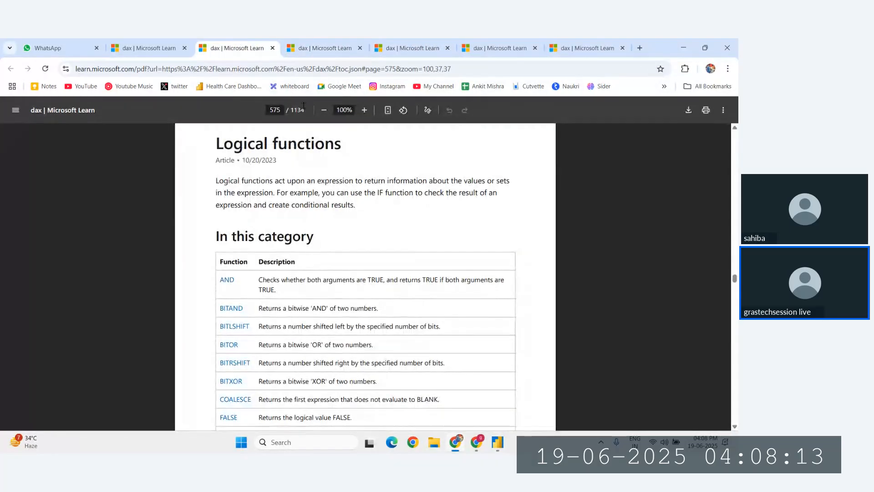
scroll(332, 232, down, 1)
scroll(304, 254, down, 1)
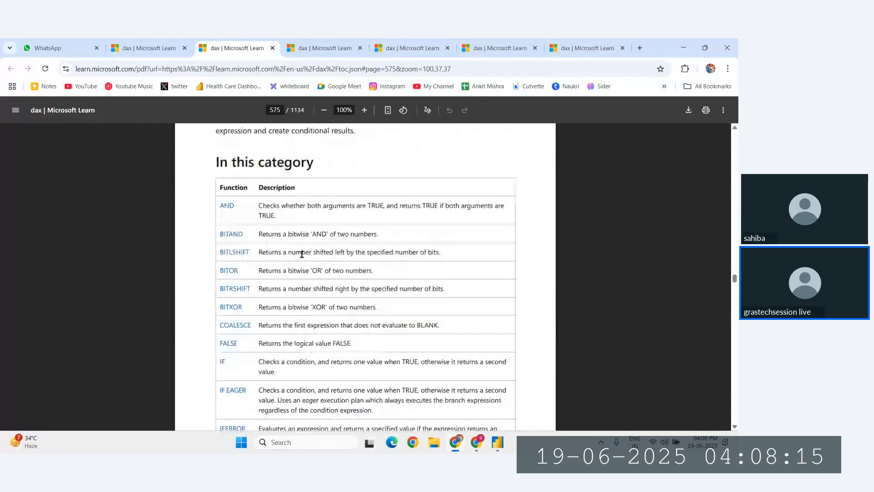
Switch to Power BI Desktop and review the Column 8 formula and its values in the Orders table
click(498, 442)
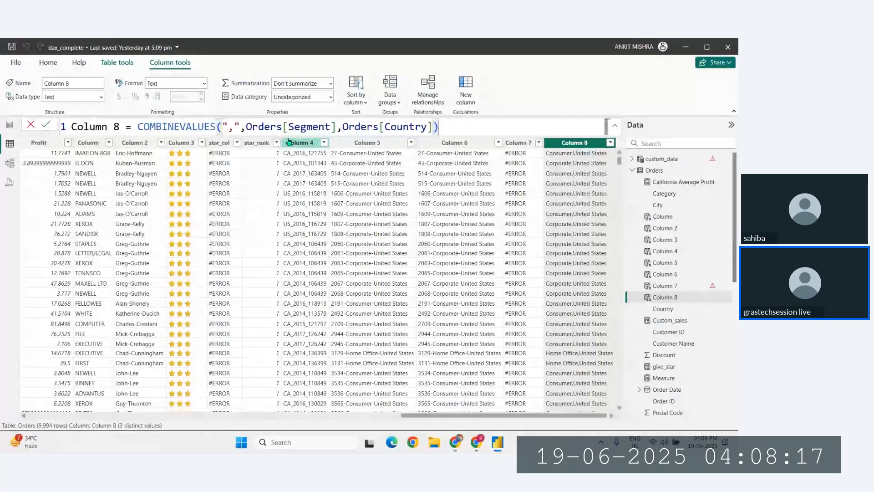
scroll(247, 127, up, 2)
scroll(248, 127, down, 7)
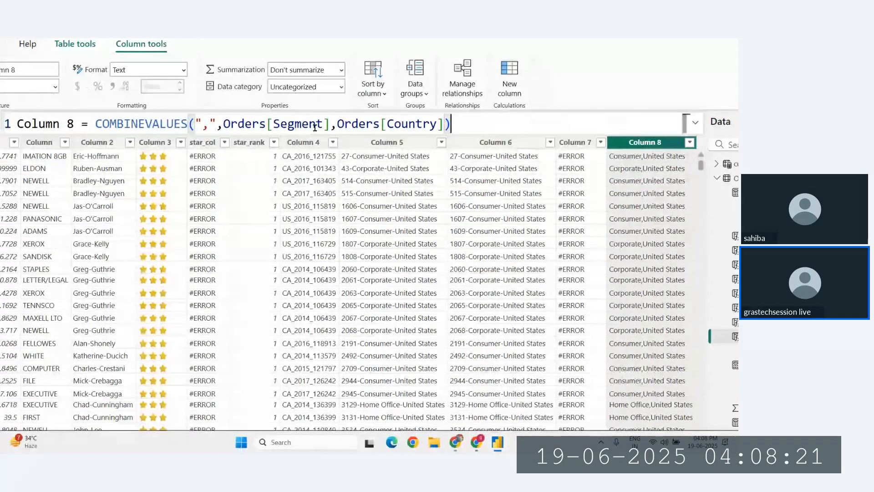
Return to the DAX reference in the browser and read through the Logical functions list down to TRUE
click(470, 449)
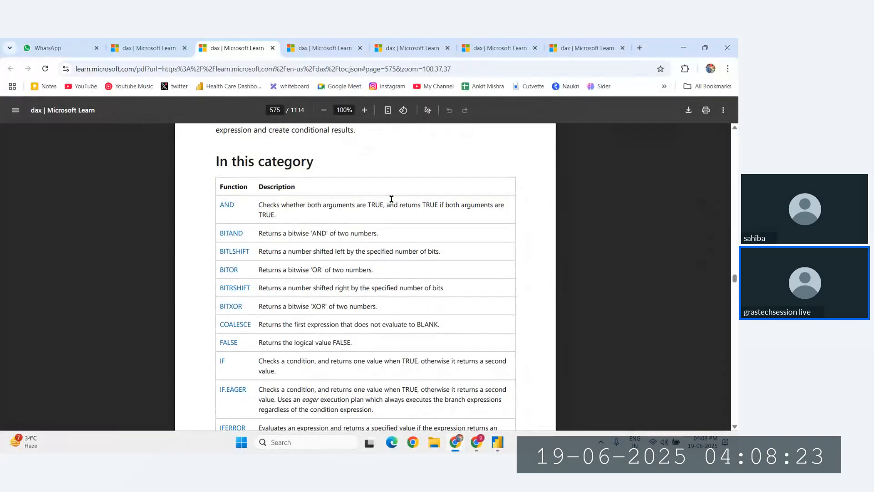
scroll(332, 223, down, 1)
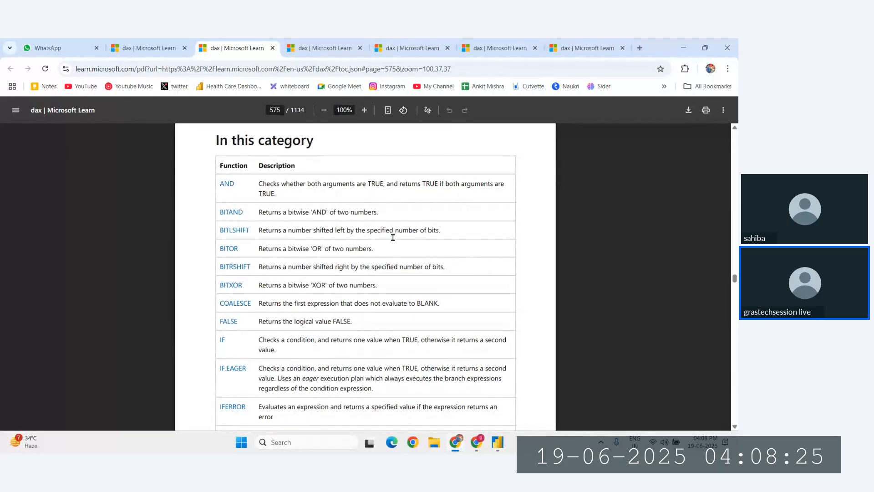
scroll(393, 237, down, 3)
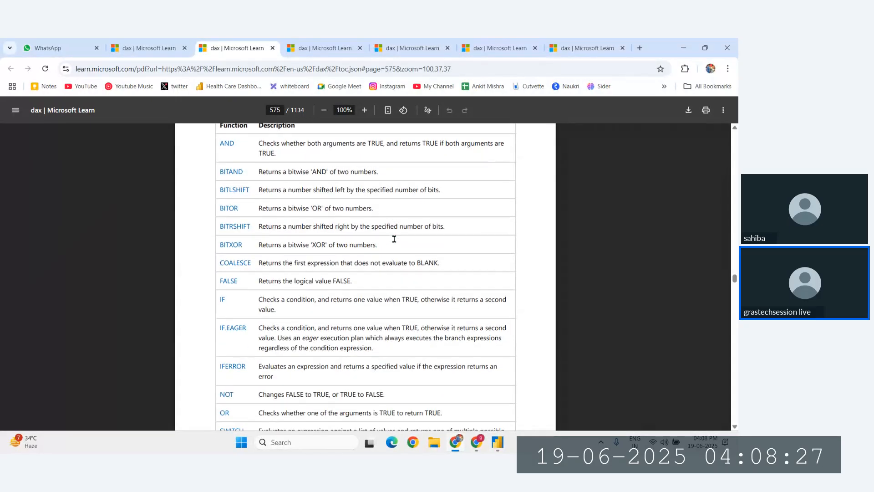
scroll(395, 239, down, 5)
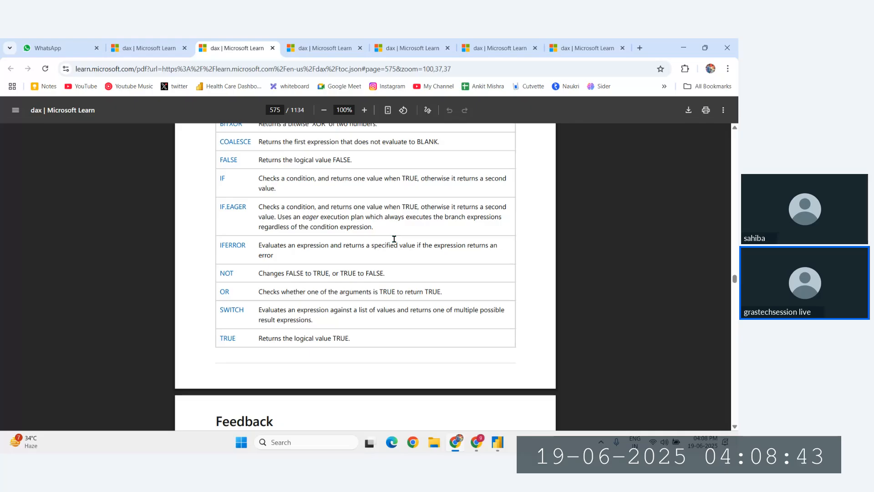
scroll(395, 239, down, 2)
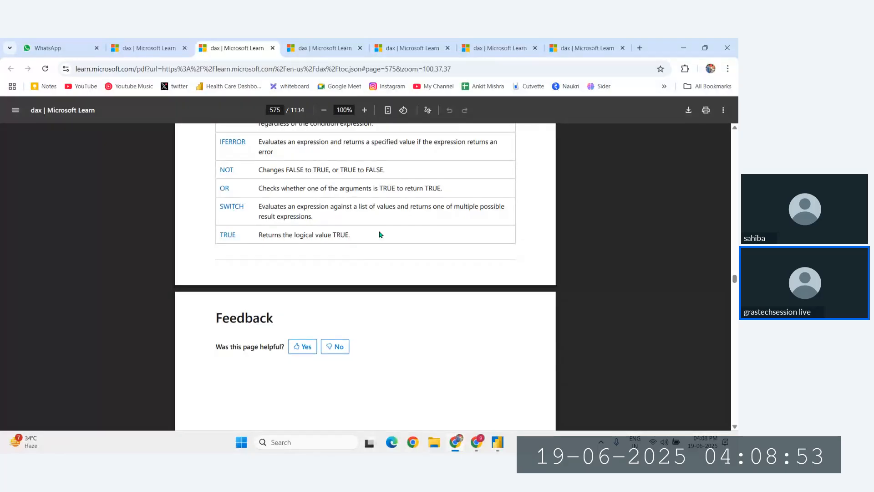
scroll(380, 235, up, 1)
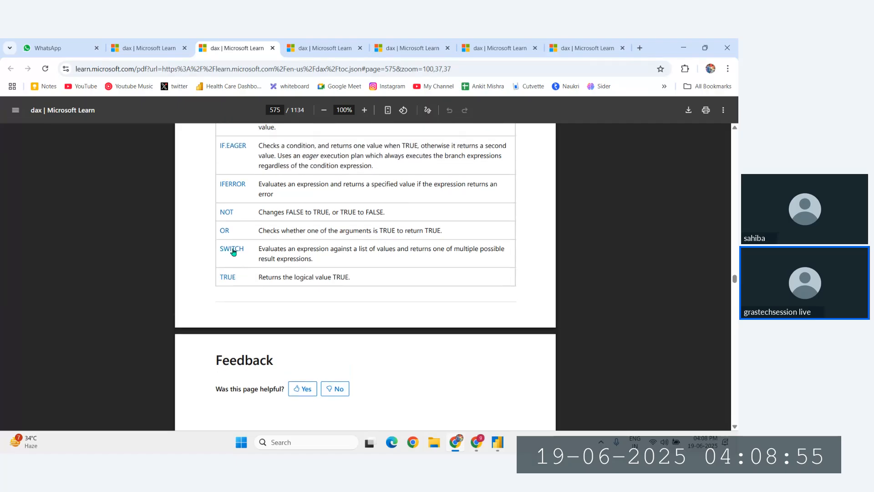
Open the SWITCH article from the Logical functions list and enlarge its syntax section
click(231, 250)
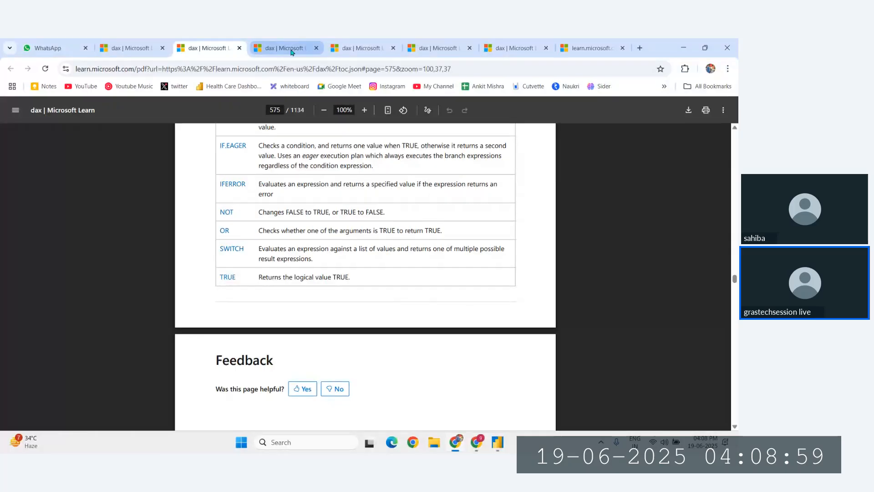
click(588, 49)
scroll(315, 259, up, 5)
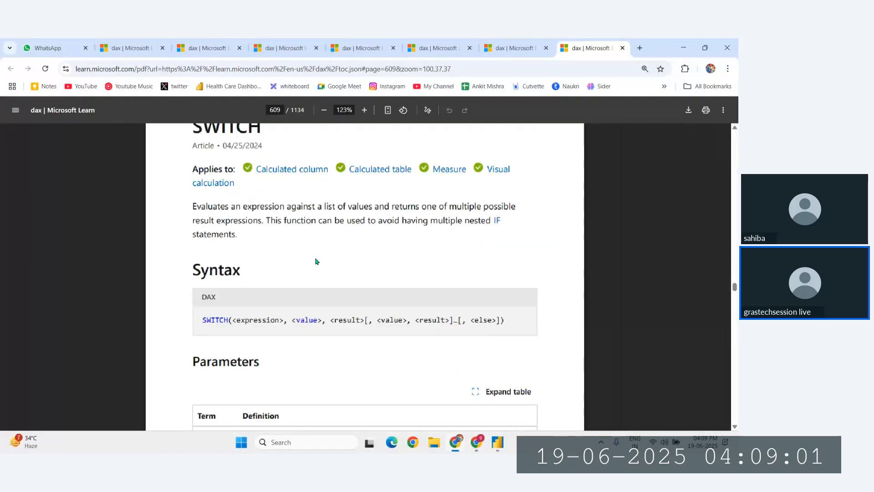
Launch Excel with a new blank workbook and enlarge the view of its worksheet
click(298, 442)
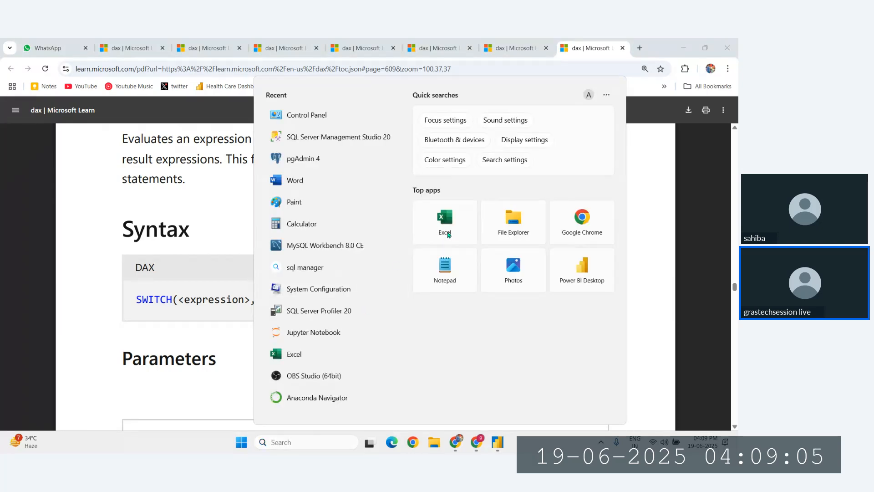
click(422, 221)
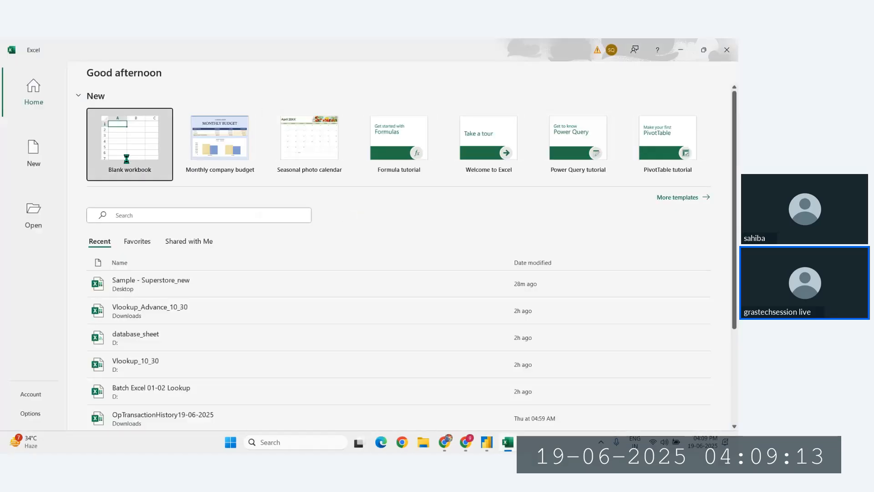
click(126, 159)
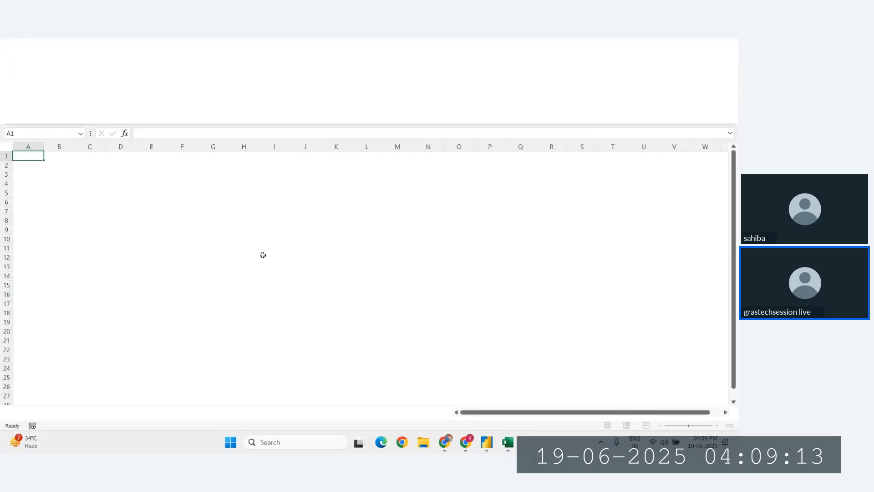
click(239, 199)
scroll(238, 199, up, 4)
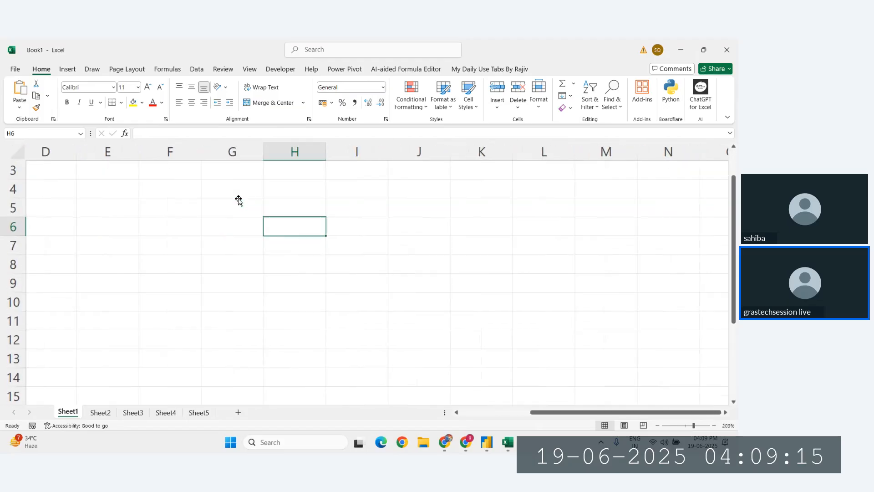
Preview the description and arguments of Excel's SWITCH function in cell E5, leaving the cell empty
click(166, 205)
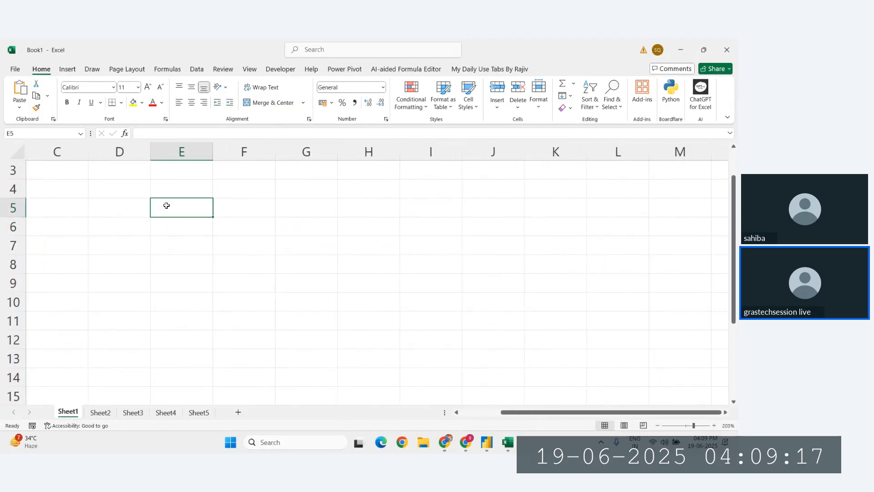
text(=sw)
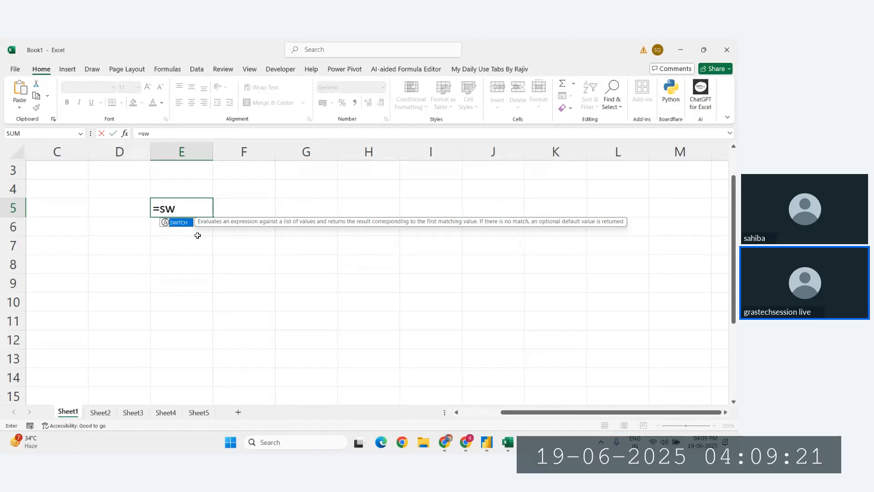
key(Escape)
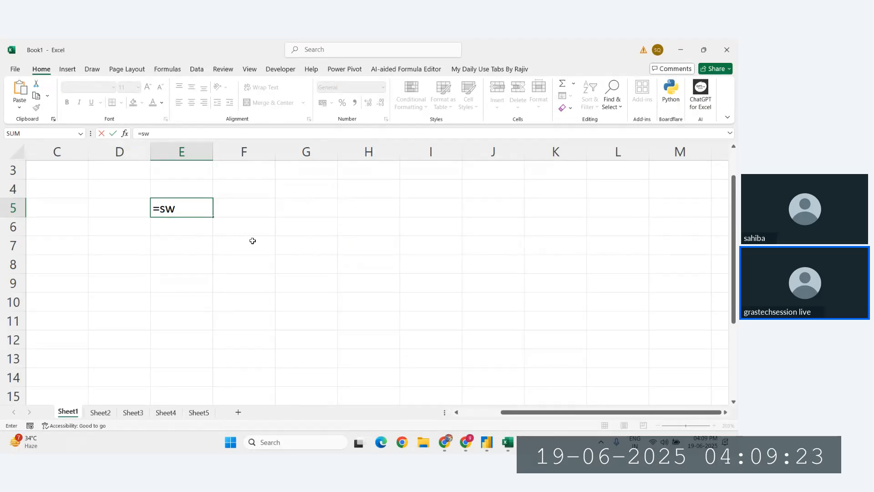
key(Escape)
click(196, 227)
click(181, 211)
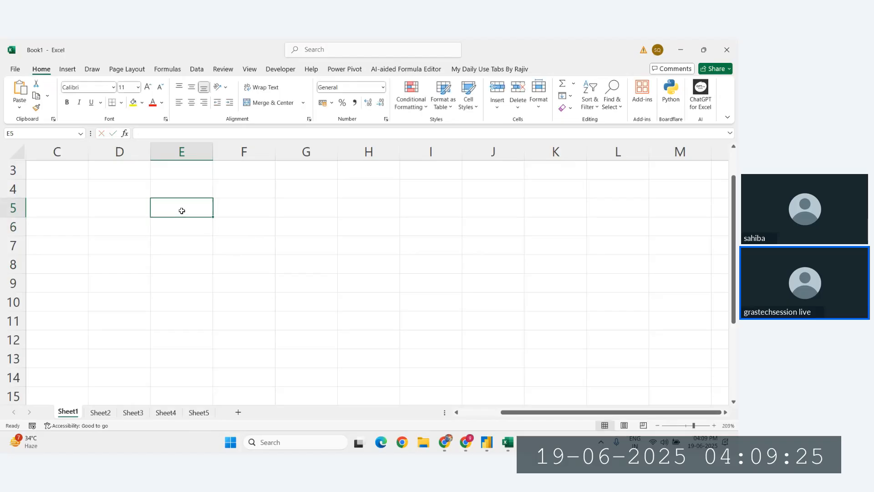
double_click(185, 208)
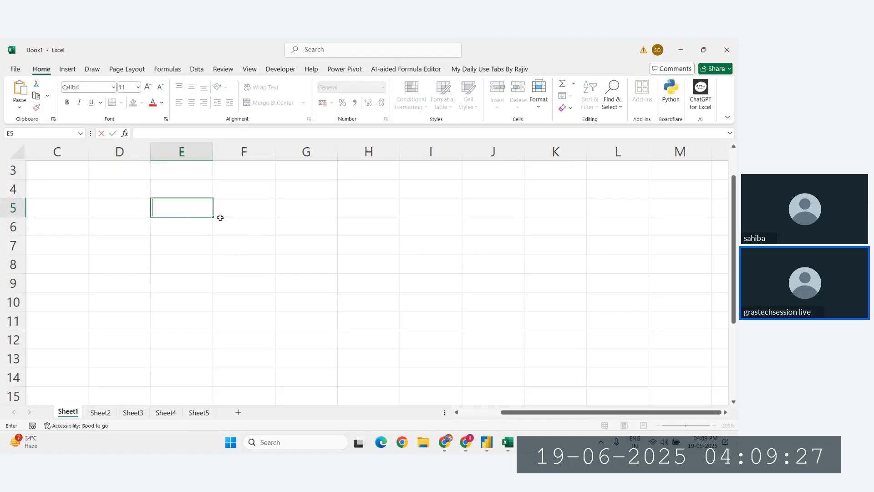
text(=sw)
key(Tab)
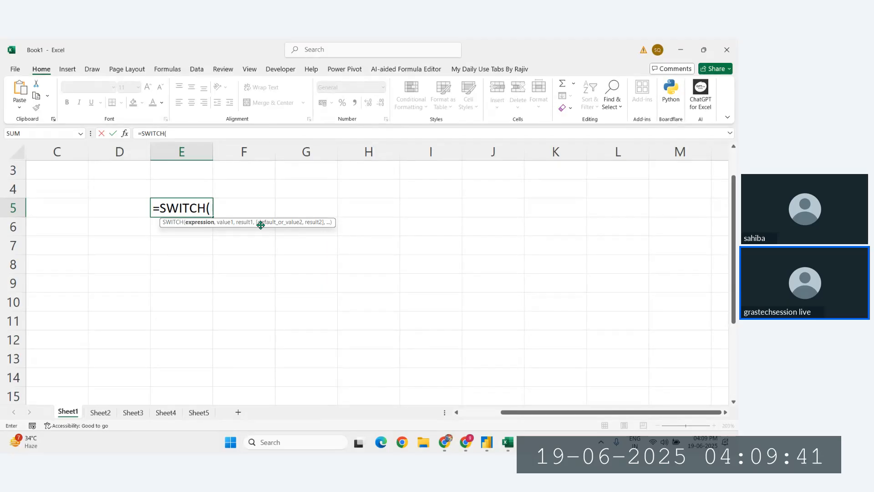
key(Escape)
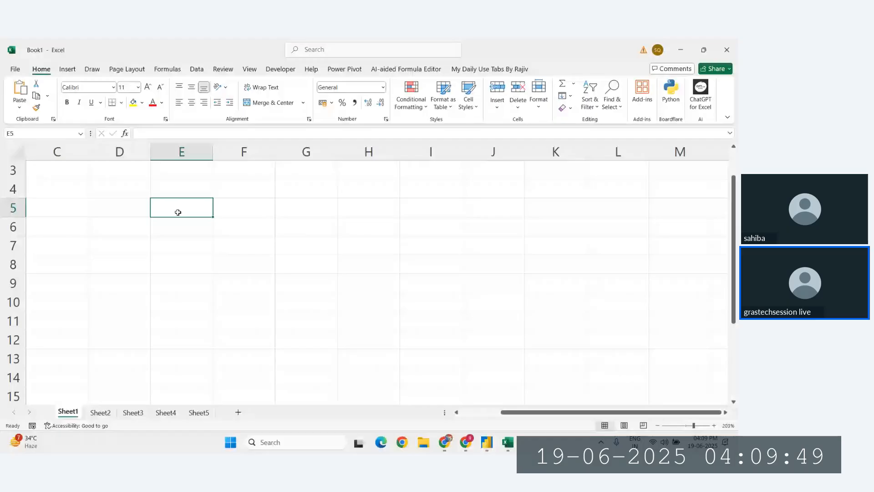
Enter SU and MO in E5:E6, try extending them down to E10, and undo the fill
text(SU)
key(Return)
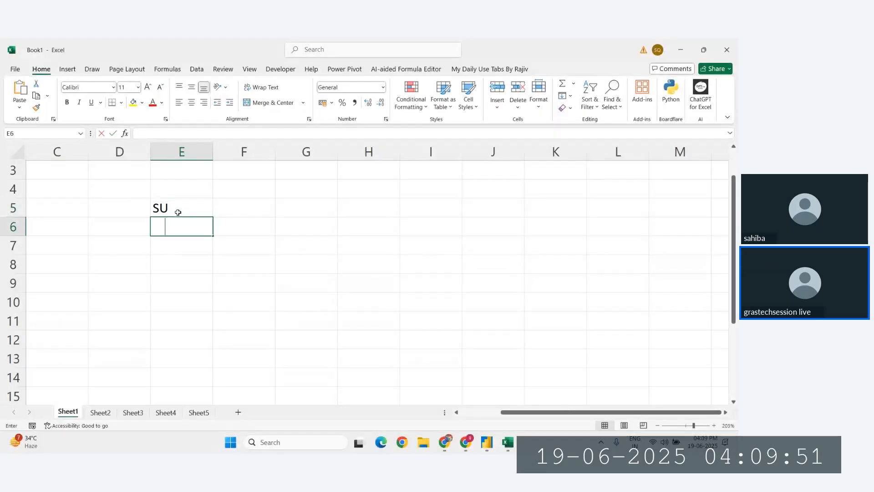
text(MO)
key(Return)
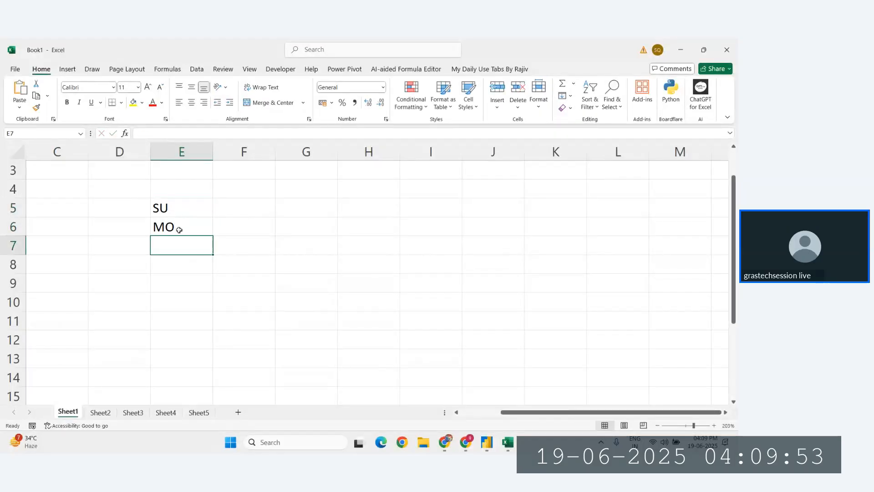
drag(180, 209, 216, 319)
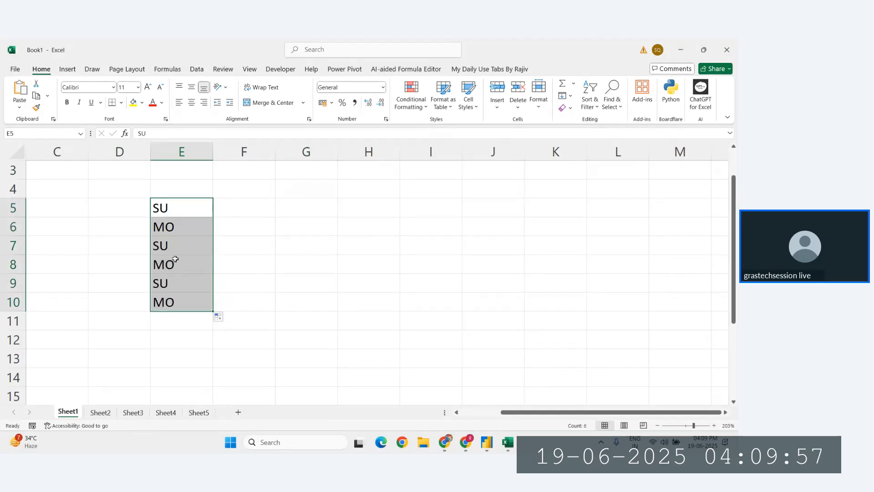
key(ctrl+z)
click(181, 244)
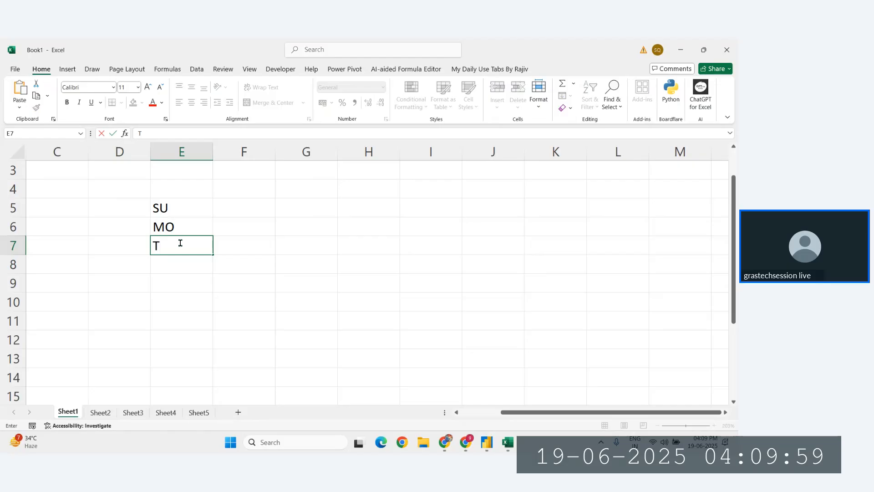
Replace the entries in E5:E7 with Sunday, Monday and Tuesd
click(180, 207)
key(BackSpace)
text(Sunday)
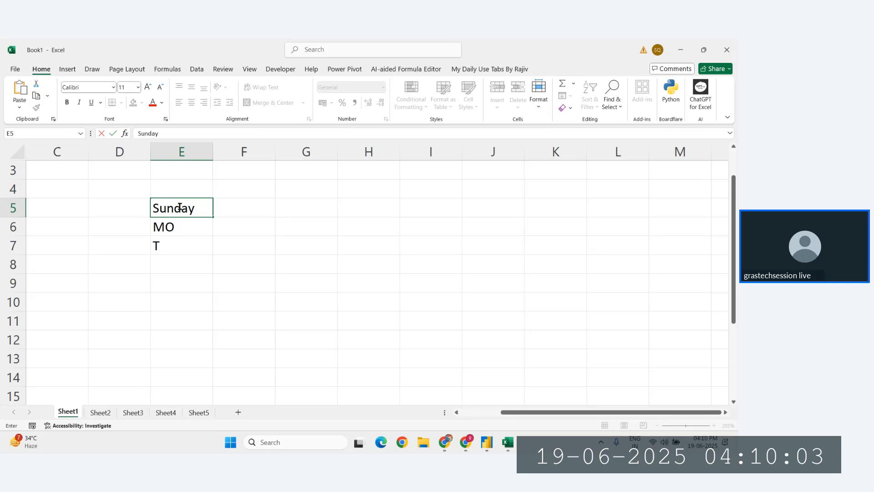
key(Return)
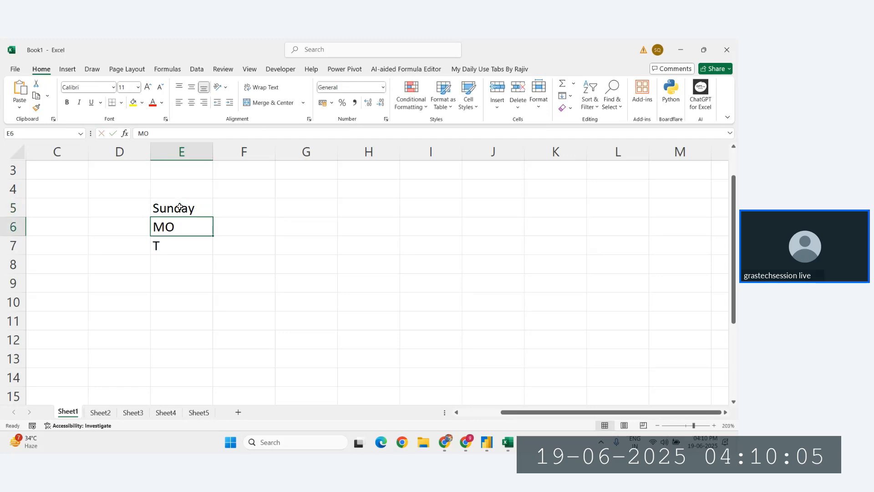
text(M)
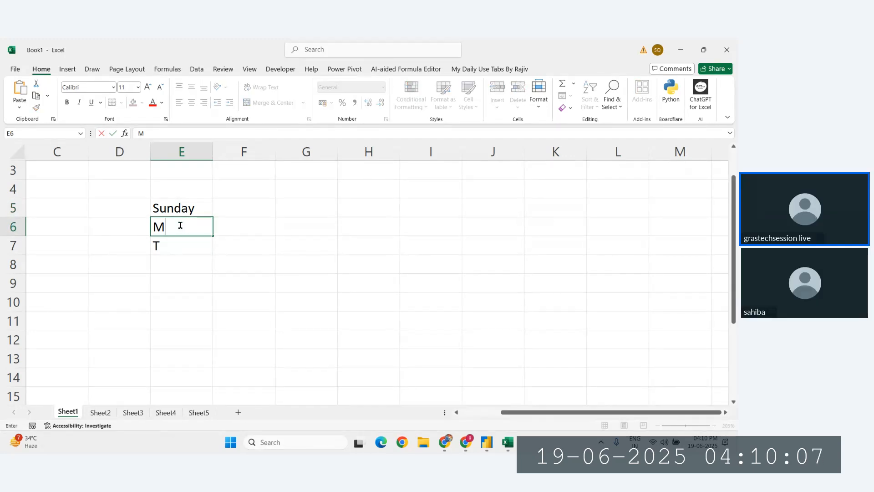
text(onday)
click(173, 244)
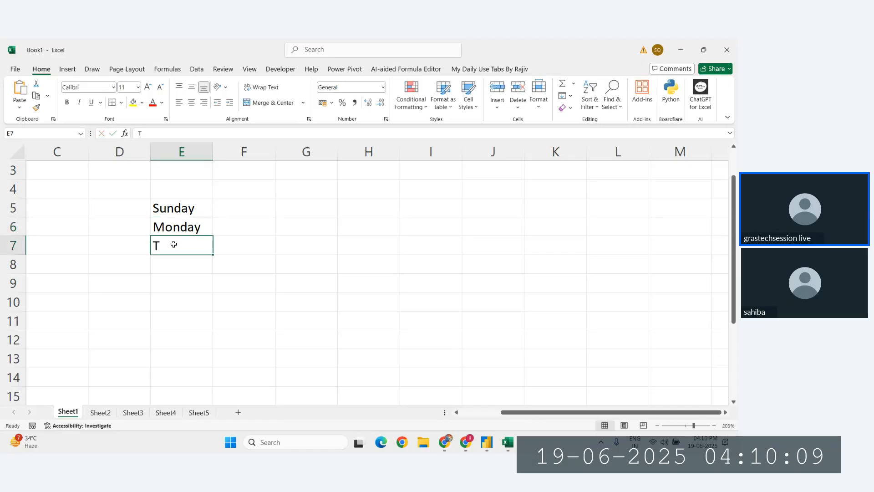
key(BackSpace)
text(Tues)
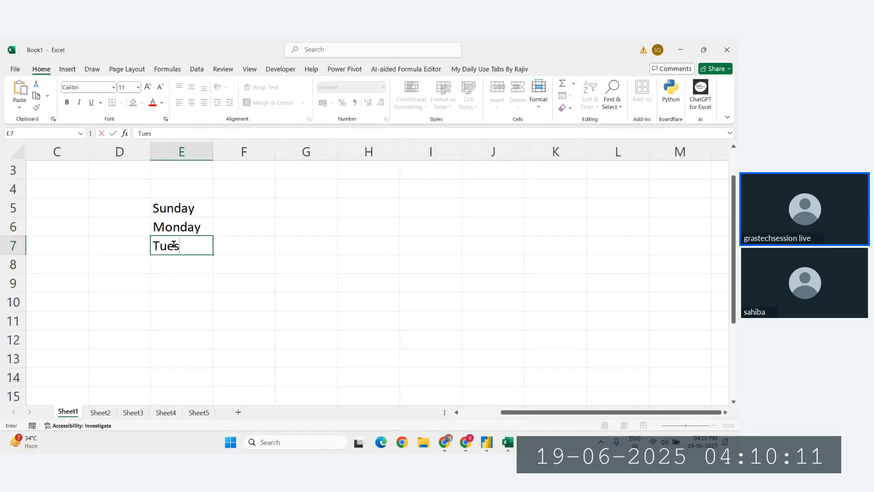
text(d)
key(Tab)
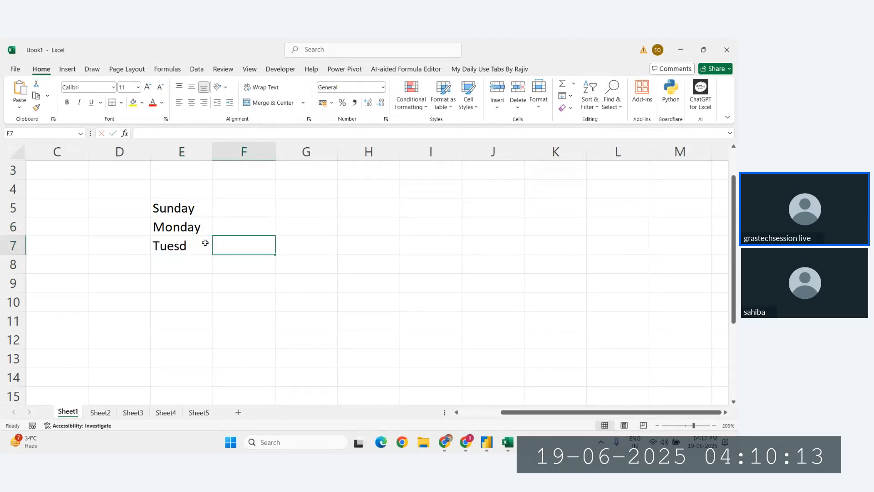
Fill the weekday names from Sunday in E5 down to E12 and fit column E's width to its contents
drag(189, 211, 217, 349)
click(285, 252)
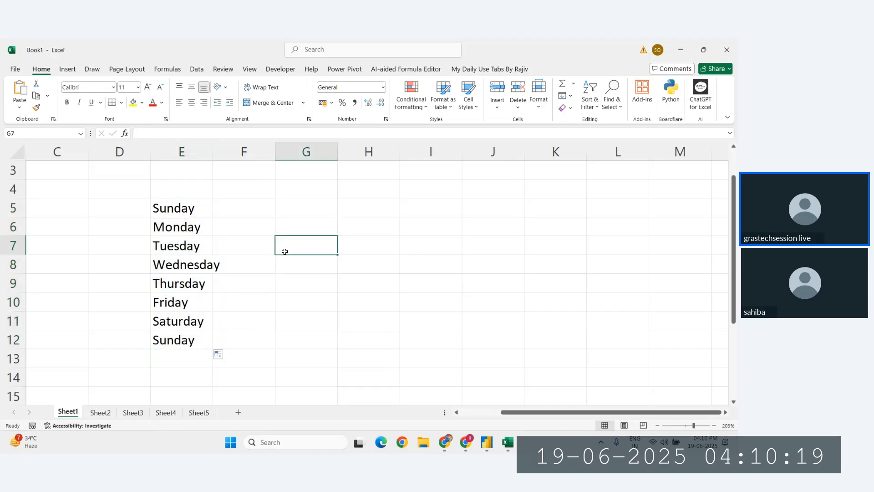
double_click(213, 151)
click(249, 210)
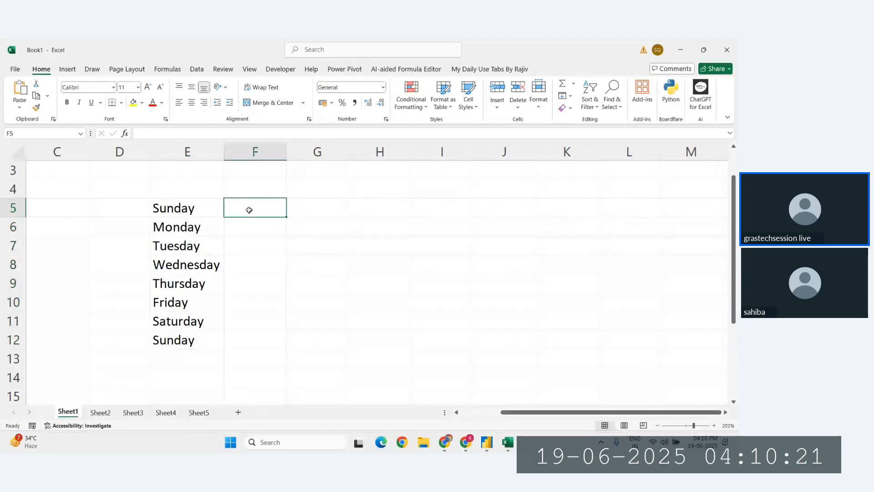
Switch to Power BI and examine the Orders table, especially the Order Date and Ship Date columns
click(487, 443)
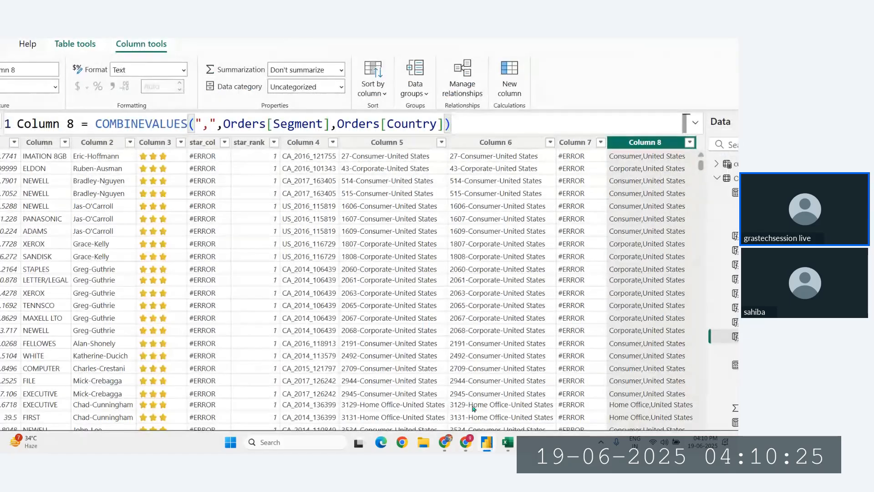
scroll(243, 282, left, 10)
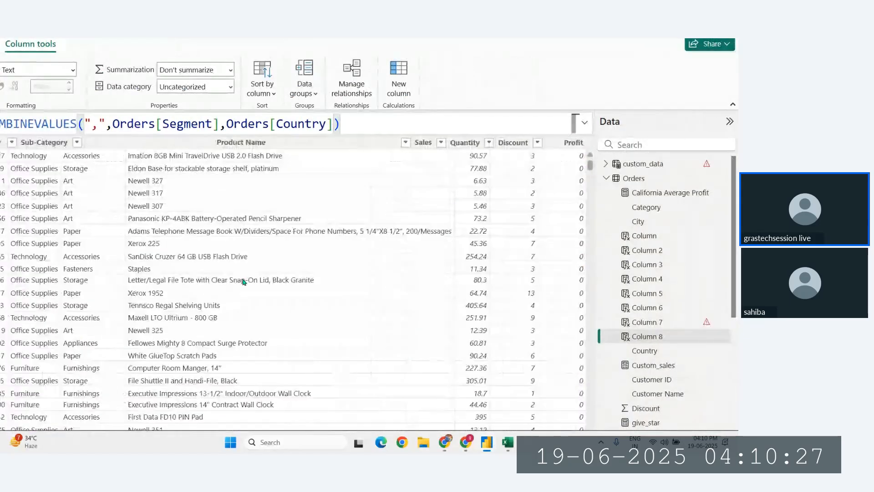
scroll(243, 282, left, 1)
scroll(88, 205, left, 4)
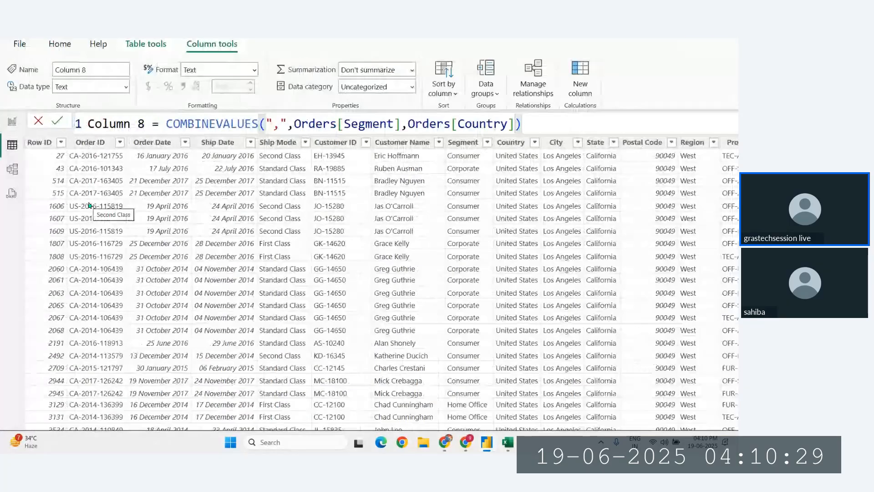
click(166, 150)
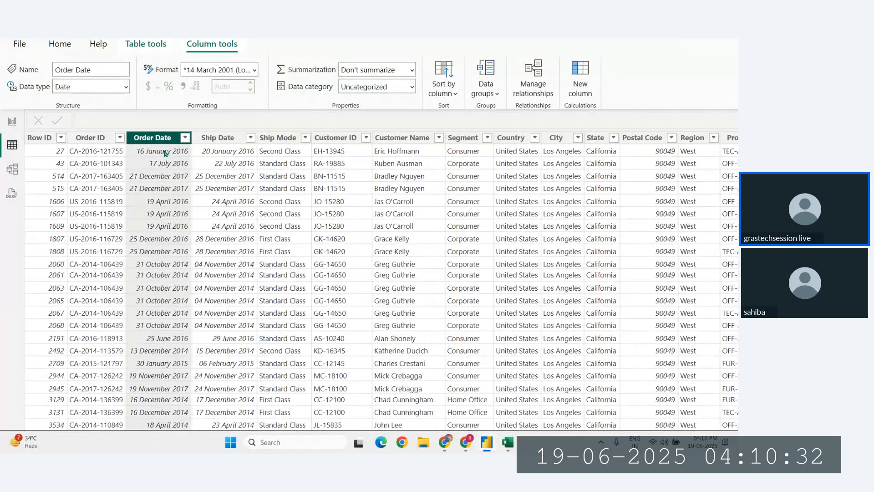
click(223, 137)
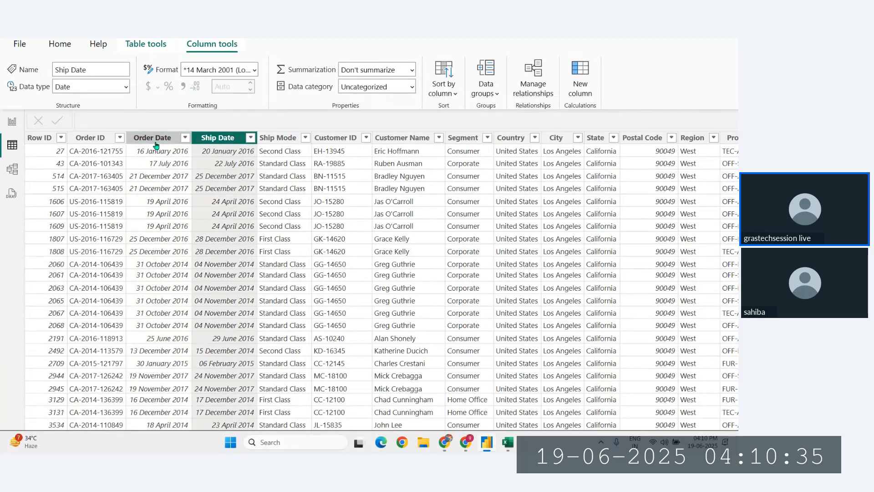
click(155, 142)
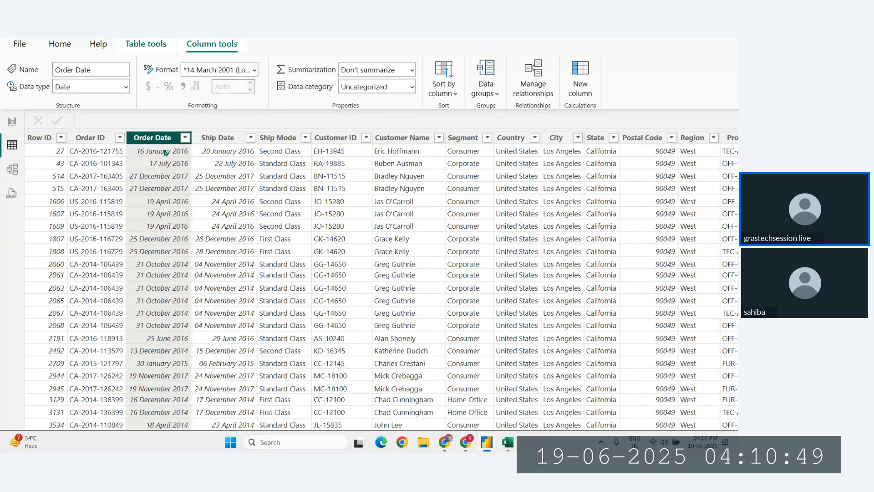
scroll(318, 184, right, 3)
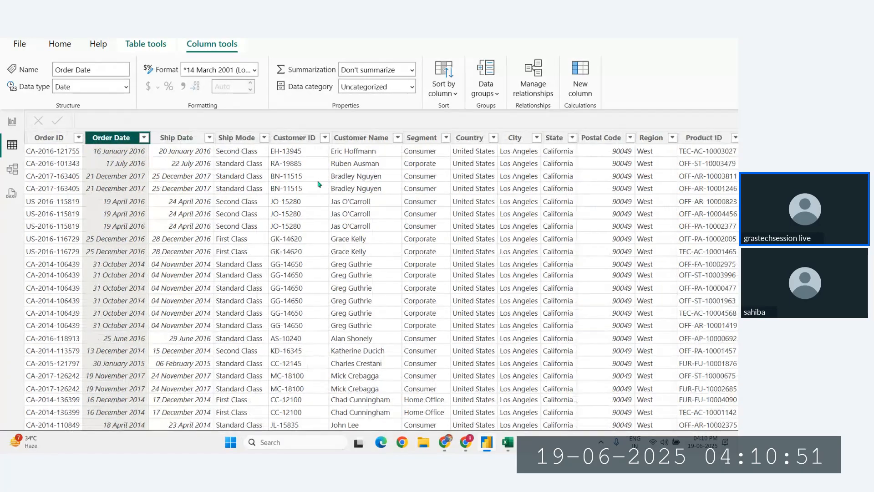
scroll(319, 184, right, 1)
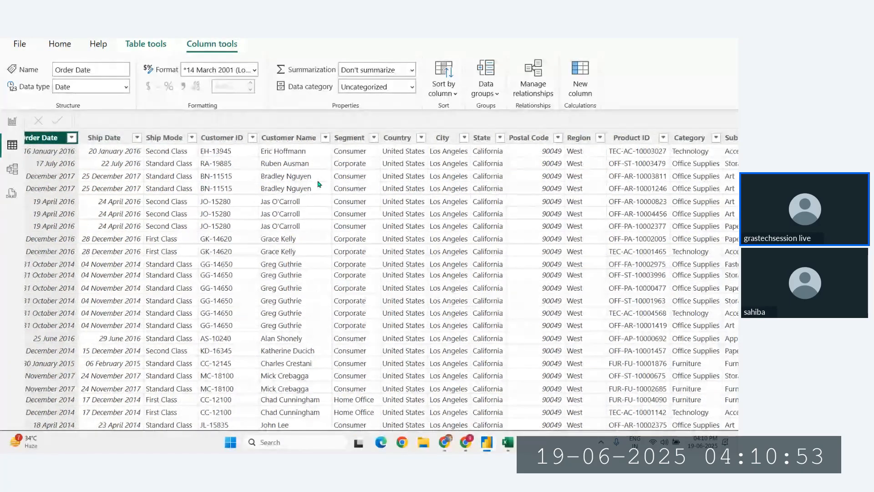
scroll(357, 202, right, 5)
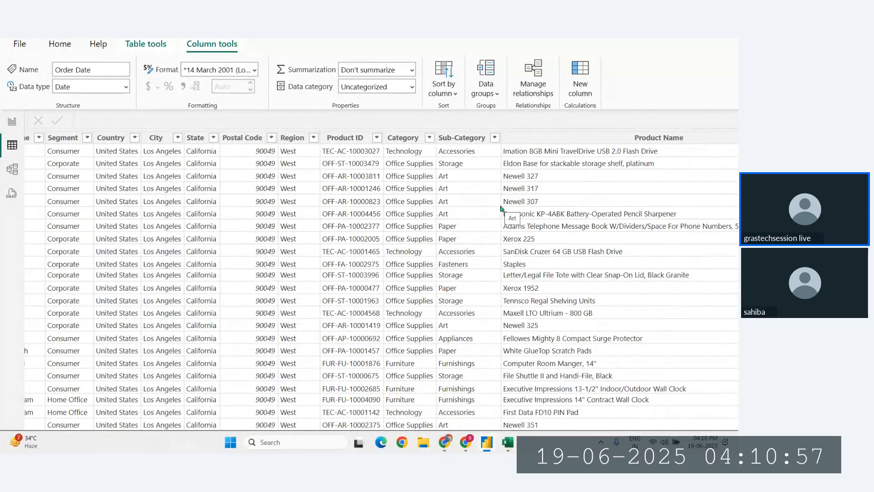
scroll(501, 214, left, 7)
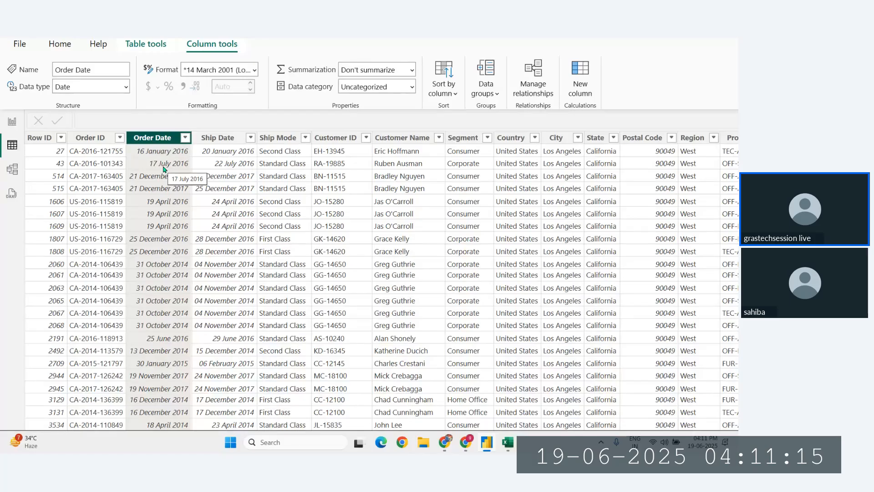
Switch back to the Excel workbook and start a SWITCH formula in cell F5
key(alt+Tab)
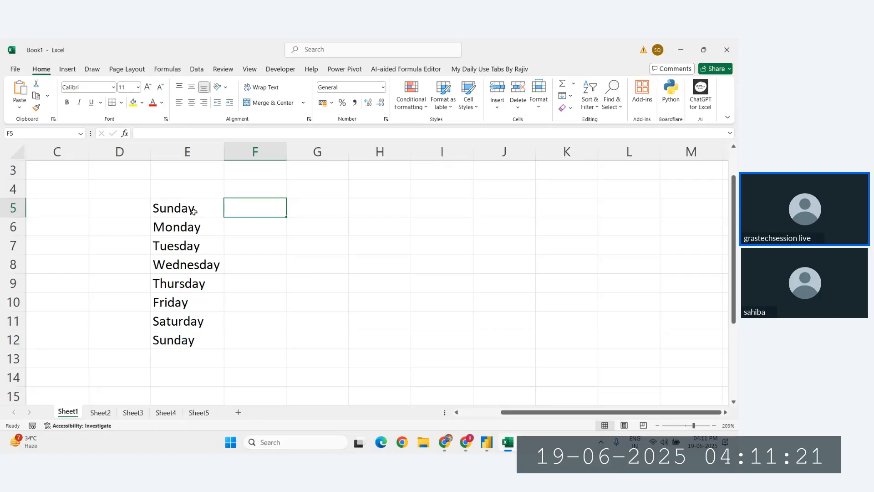
text(=swi)
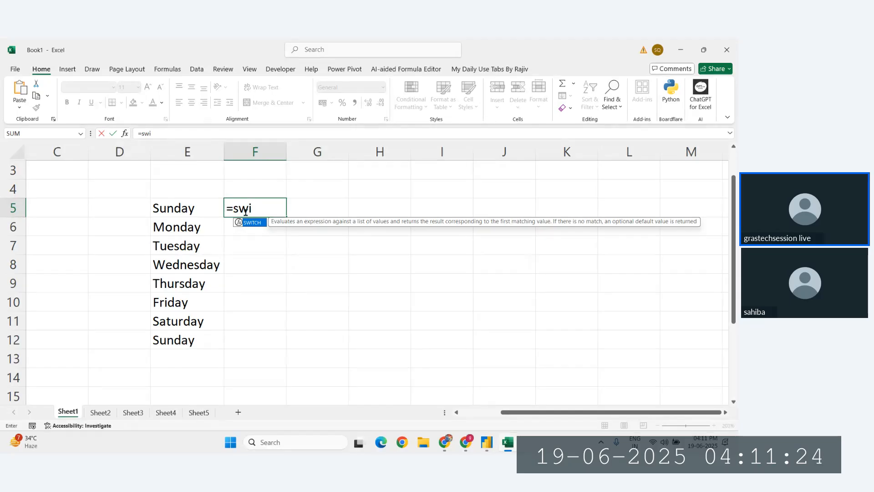
key(Tab)
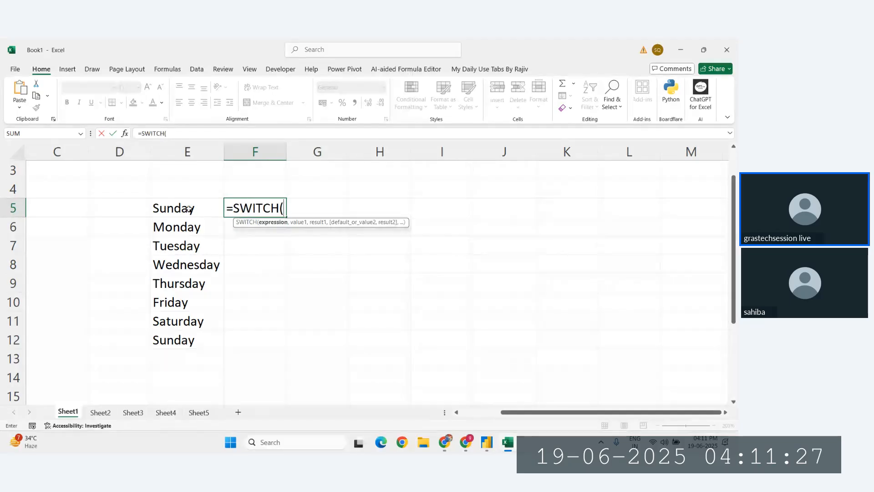
drag(189, 208, 187, 340)
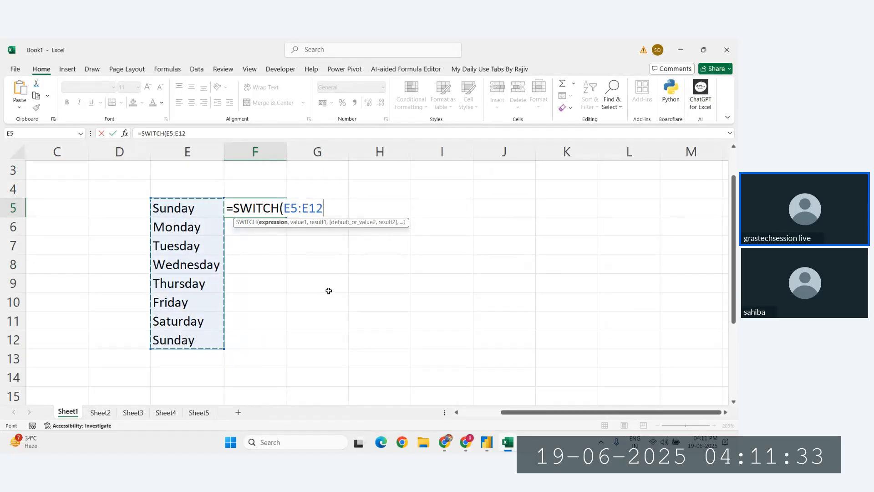
text(,)
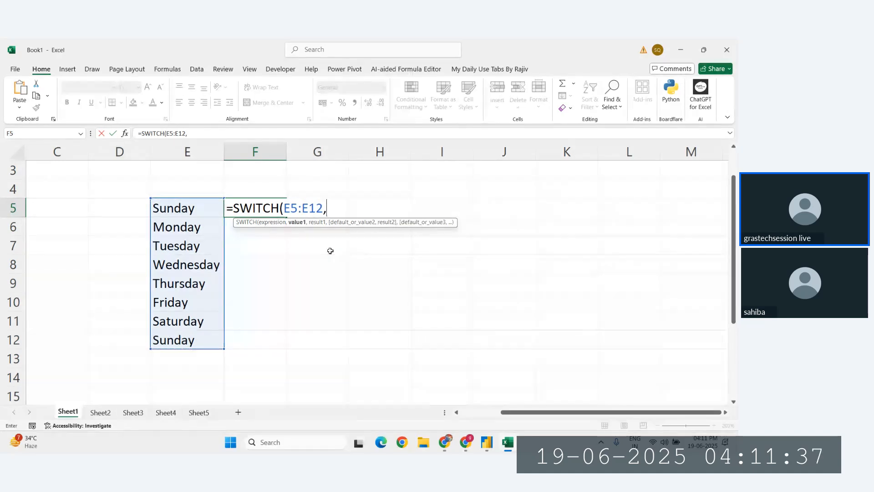
key(BackSpace)
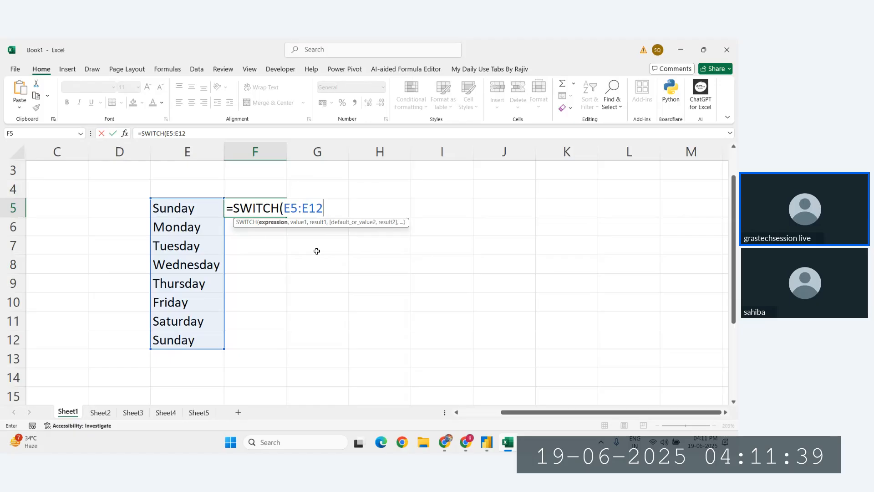
key(F4)
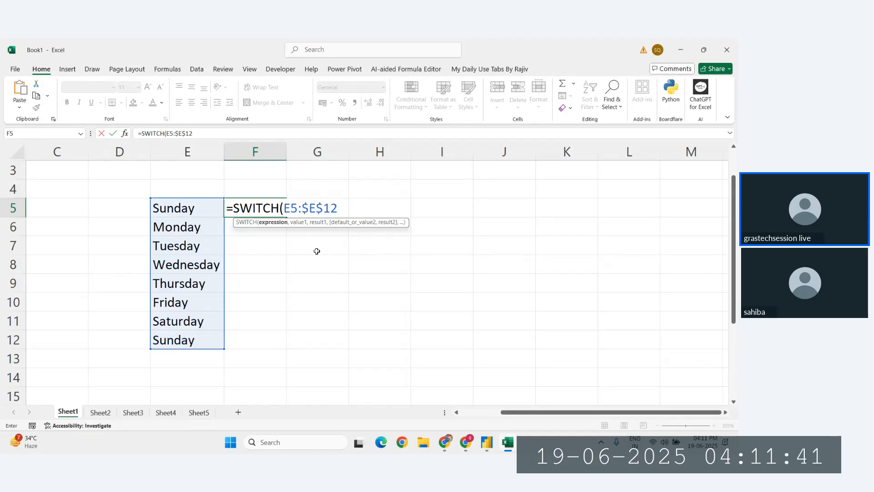
key(BackSpace)
key(BackSpace)
key(BackSpace)
key(BackSpace)
key(BackSpace)
key(BackSpace)
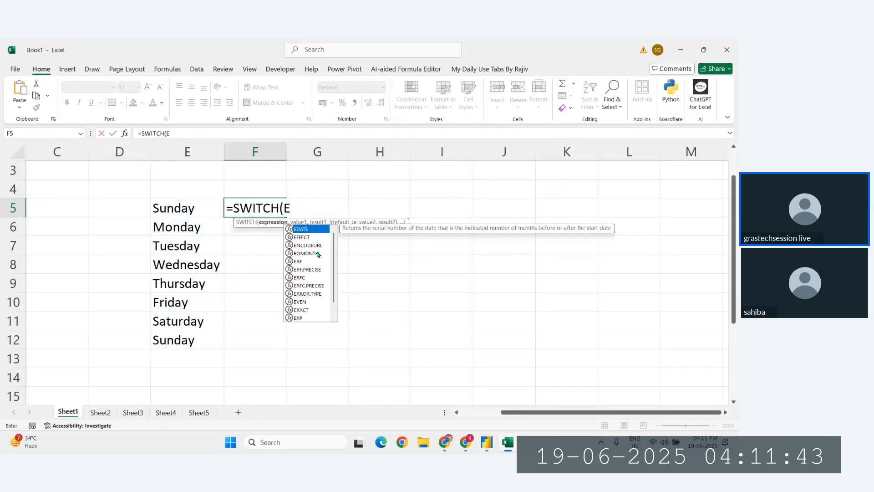
Use the weekday list as the SWITCH expression, as the absolute range $E$5:$E$12
drag(155, 206, 191, 345)
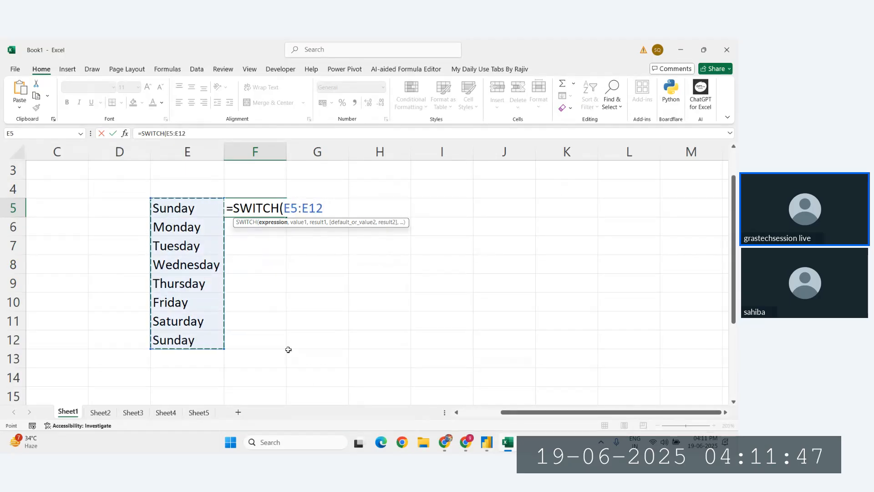
key(F4)
text(,)
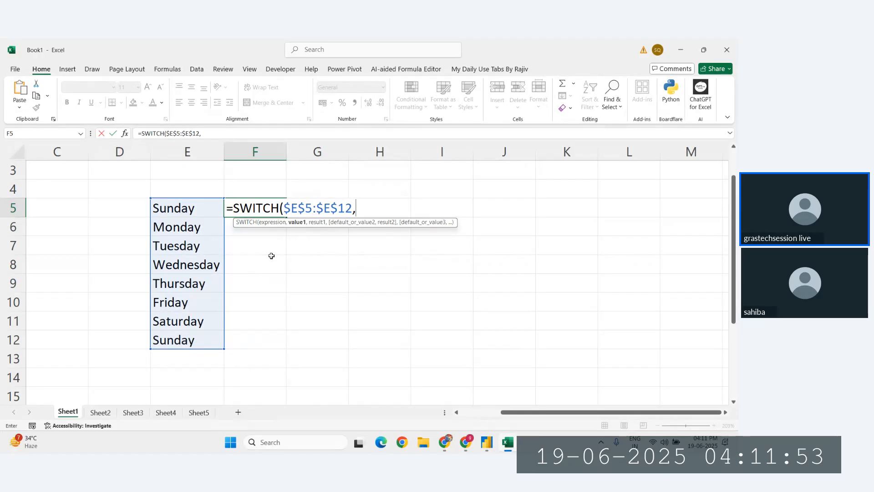
text(")
key(BackSpace)
text("s)
key(BackSpace)
text(SUNDAY)
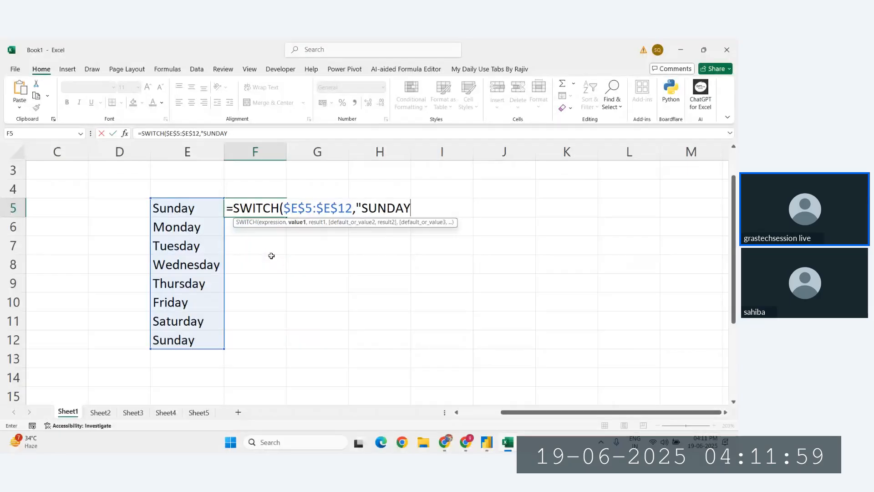
text(",1)
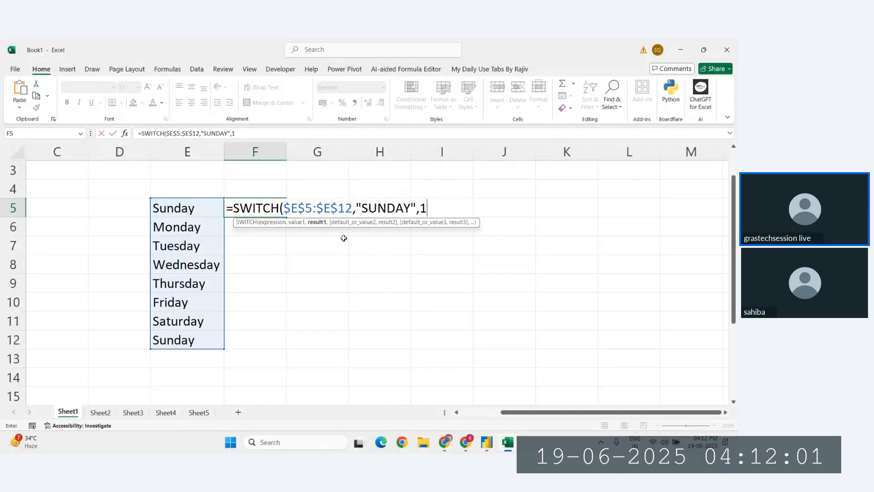
key(BackSpace)
key(BackSpace)
key(BackSpace)
key(BackSpace)
key(BackSpace)
key(BackSpace)
key(BackSpace)
key(BackSpace)
key(BackSpace)
key(BackSpace)
key(BackSpace)
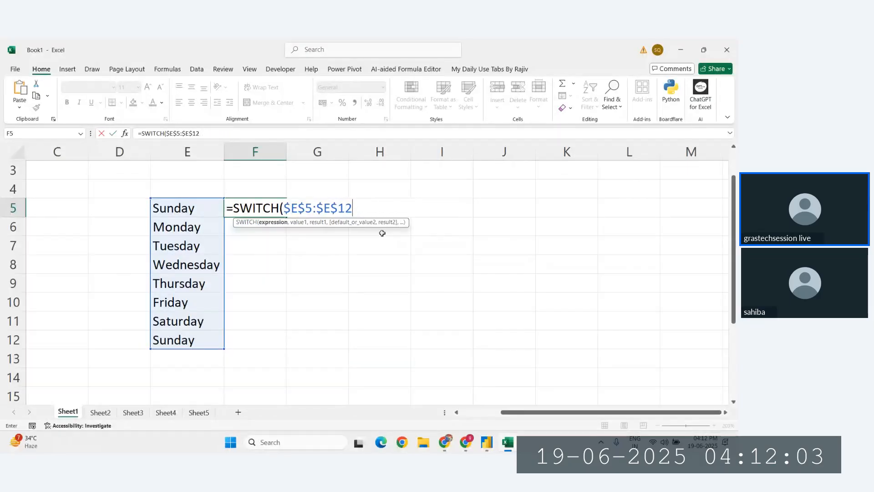
Complete the SWITCH formula so "SUNDAY" returns 1 and "MONDAY" returns 2, and enter it in F5
text(,)
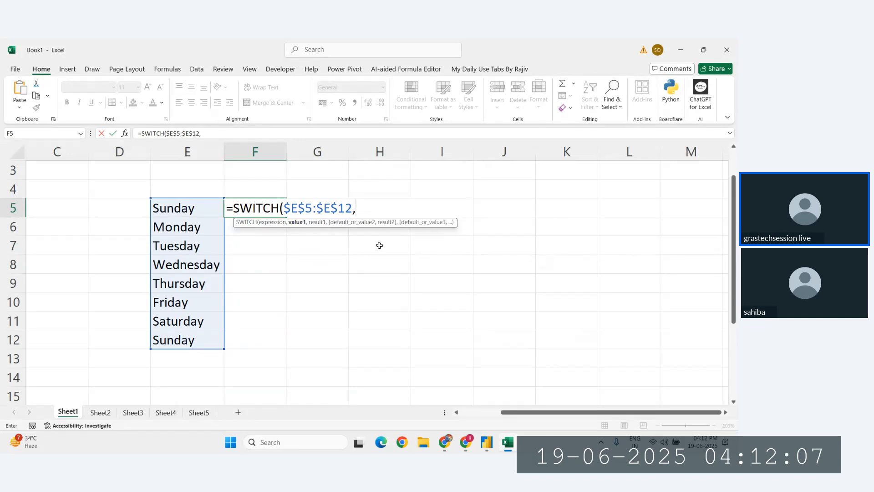
text(S)
key(BackSpace)
text("SUNDAY")
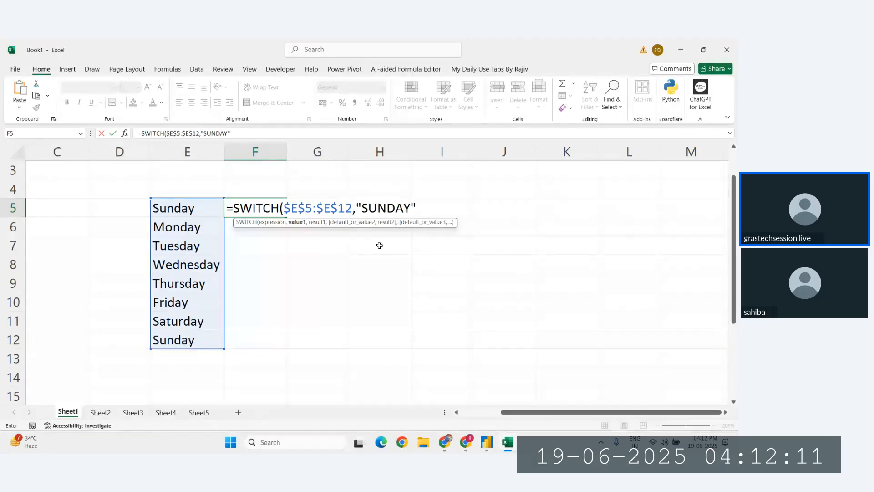
text(,1)
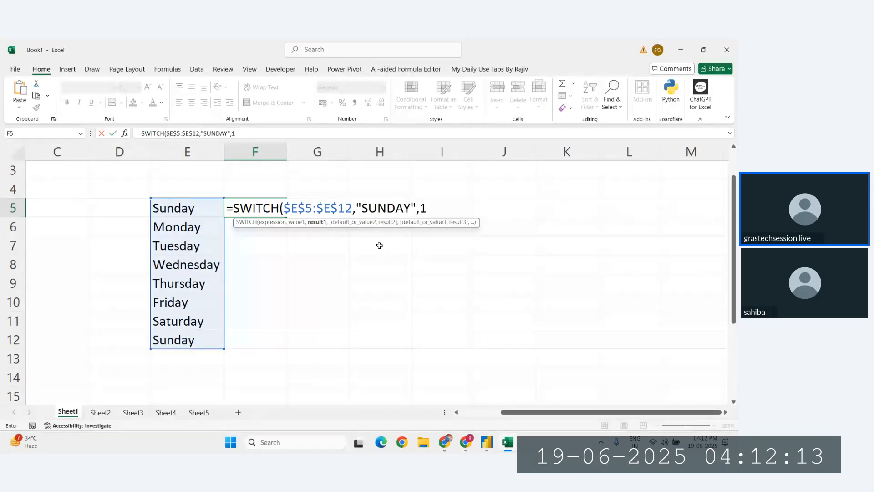
text(,"MONDAY",2)
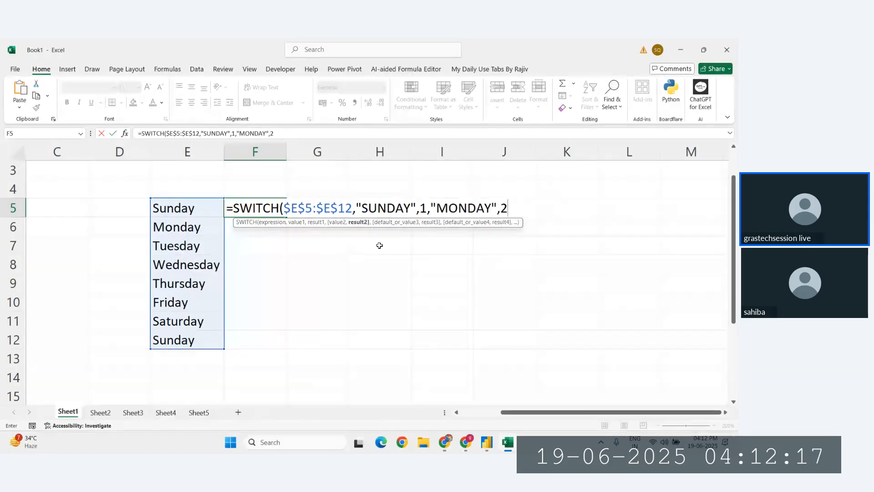
text())
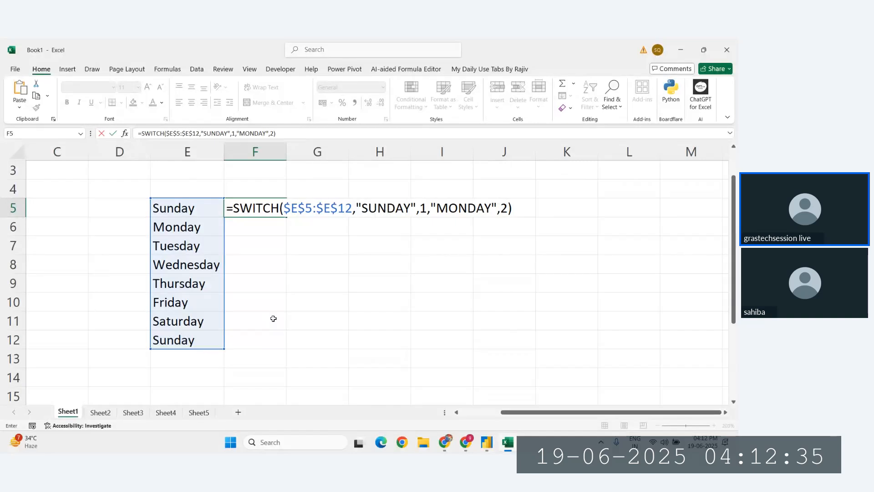
key(Return)
Compare the SWITCH results in F5:F12 with the weekday names in column E, including the days the formula does not cover
click(269, 205)
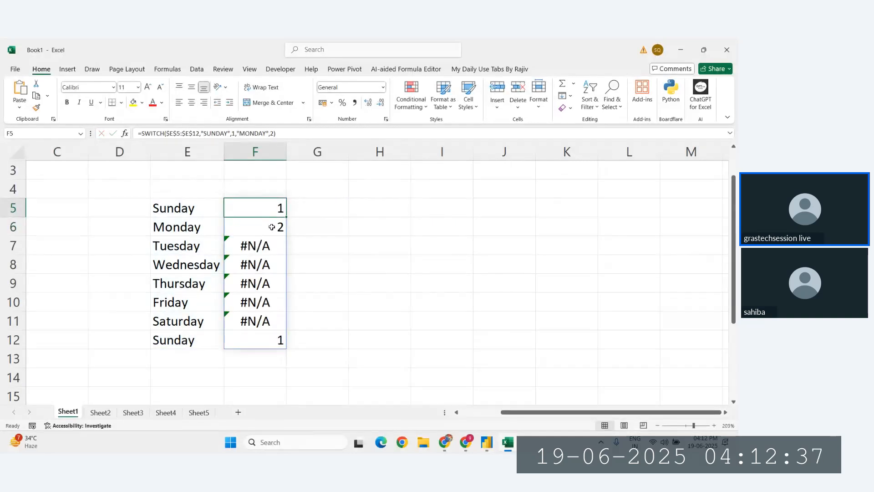
drag(272, 228, 263, 336)
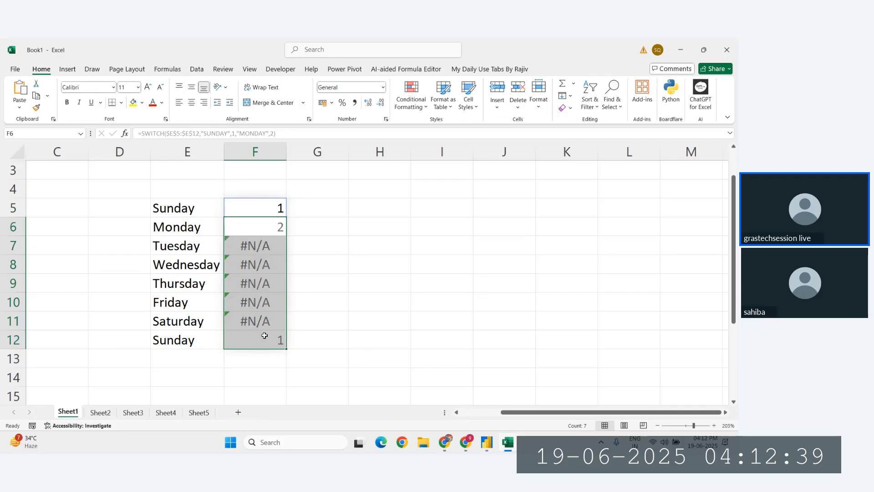
click(264, 210)
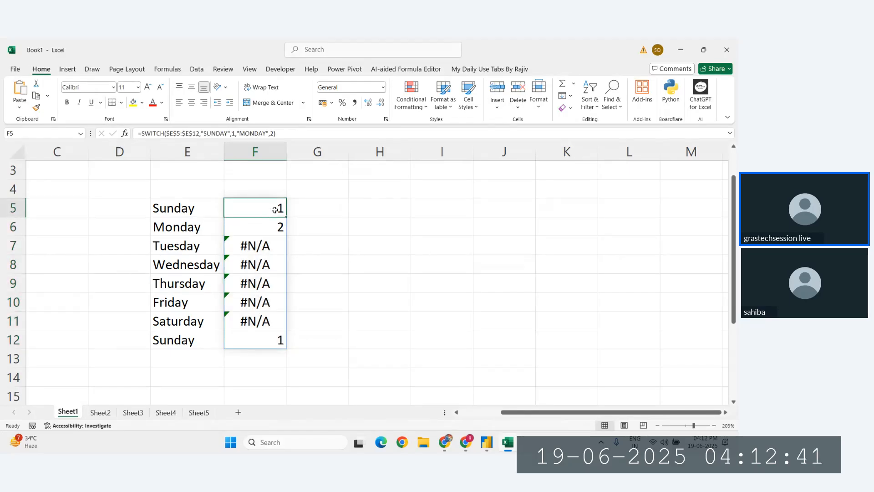
click(175, 208)
click(246, 206)
click(174, 229)
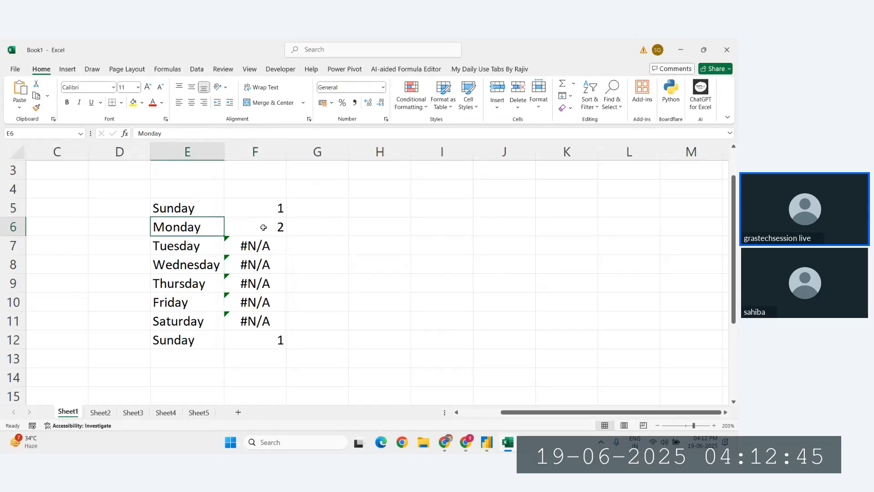
click(266, 228)
drag(258, 246, 260, 320)
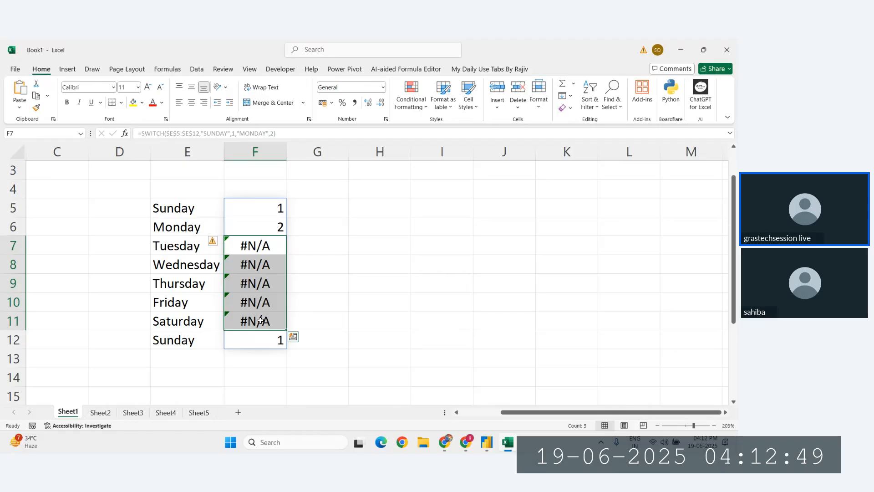
drag(188, 347, 188, 384)
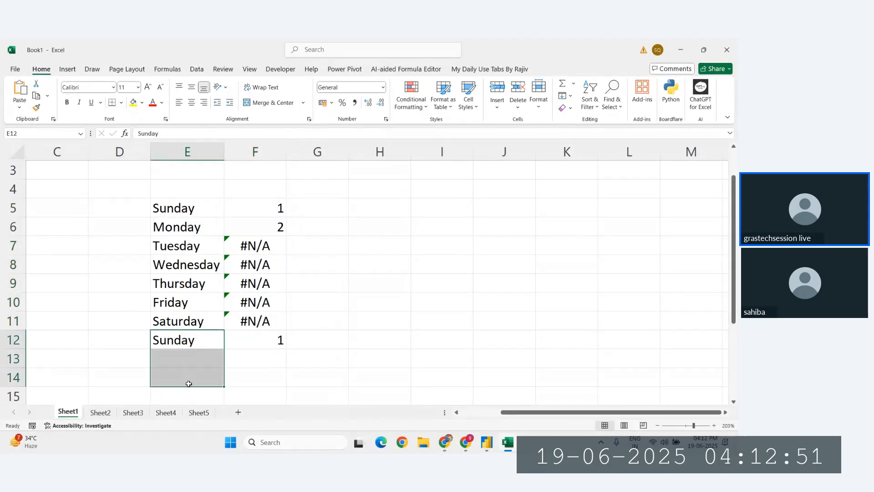
click(182, 207)
click(183, 227)
click(184, 246)
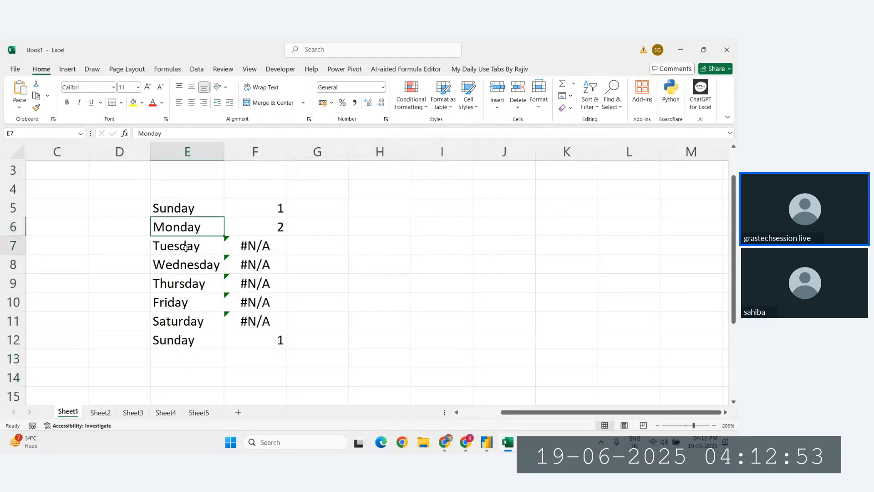
Go through the weekday names in column E against their SWITCH results in F5:F12, from Sunday to Saturday
click(186, 264)
click(187, 282)
click(186, 302)
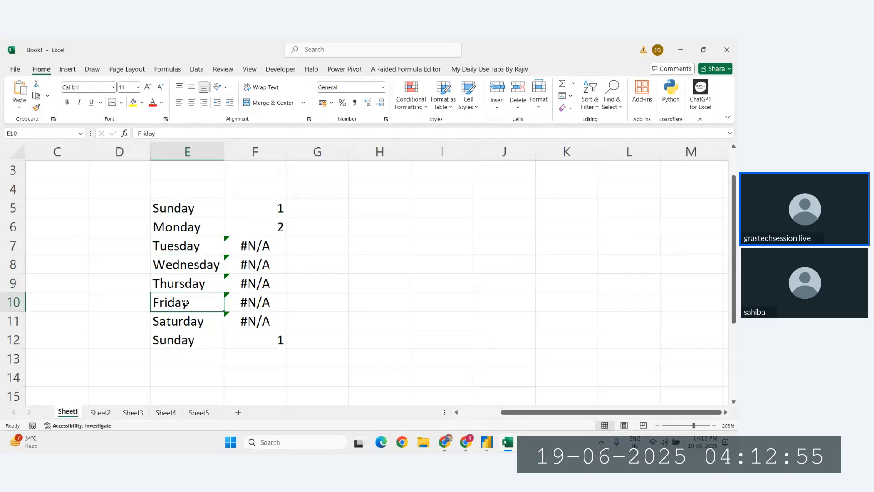
click(185, 321)
click(186, 351)
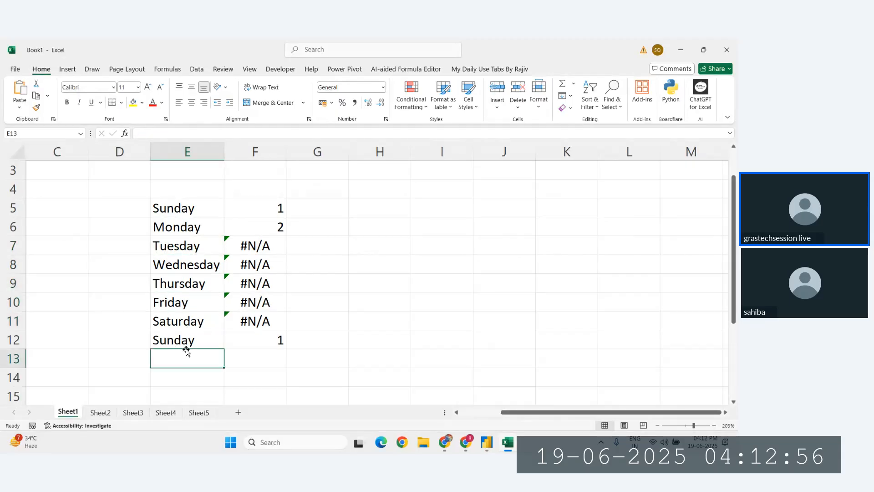
click(175, 308)
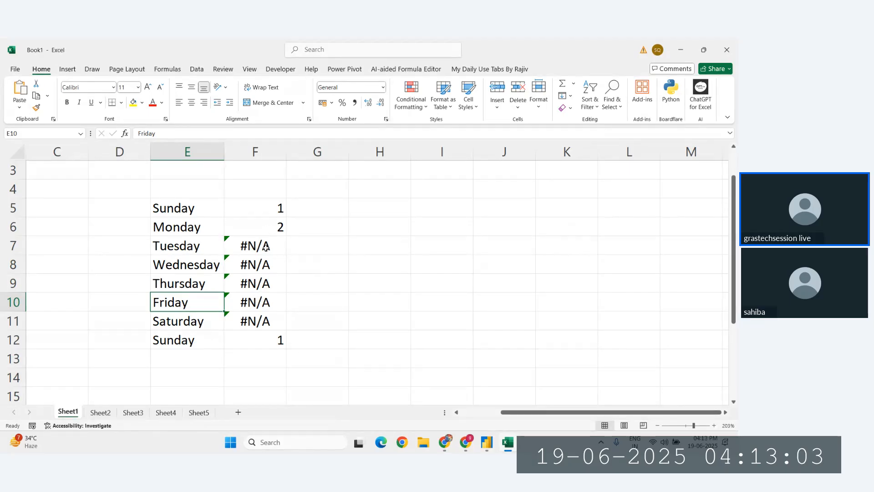
click(187, 208)
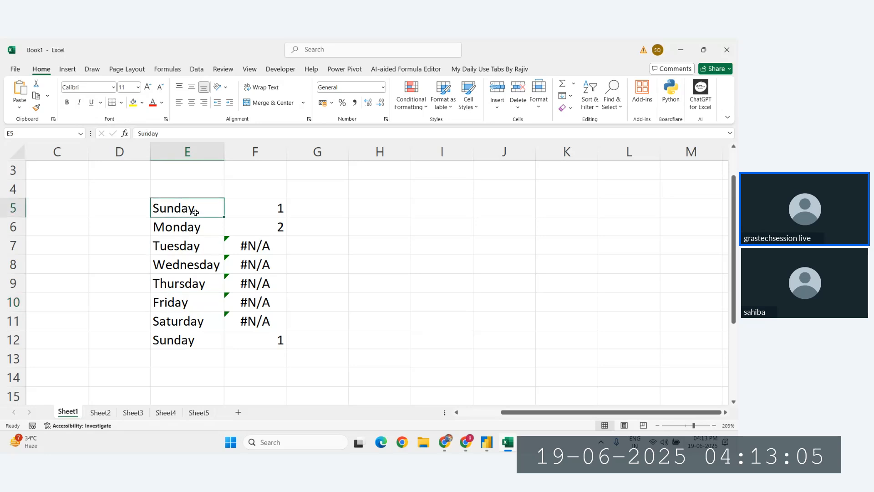
drag(240, 209, 255, 331)
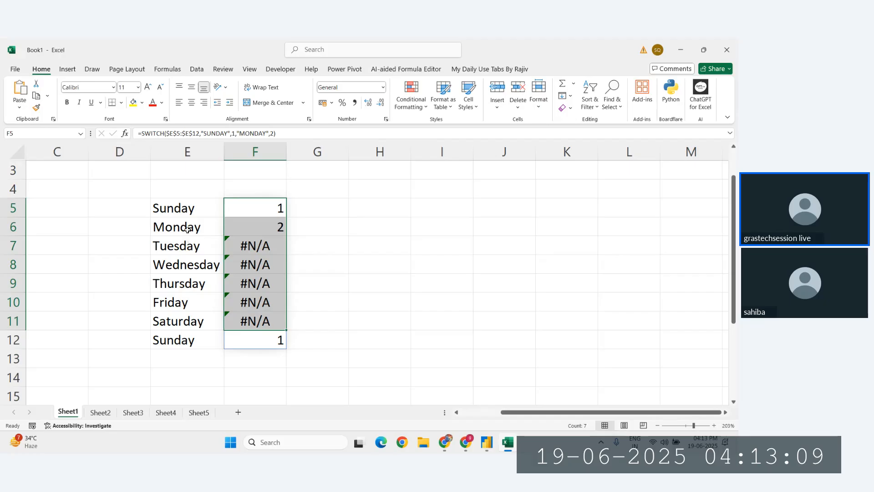
click(173, 202)
click(172, 231)
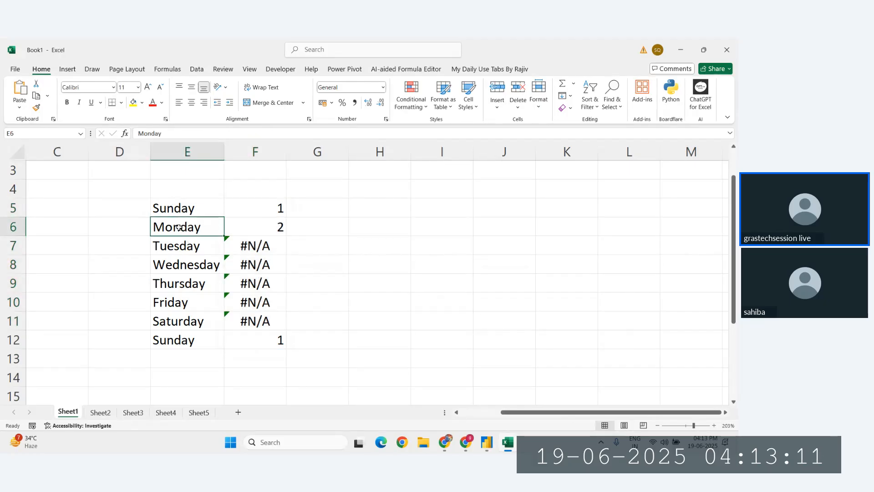
click(163, 205)
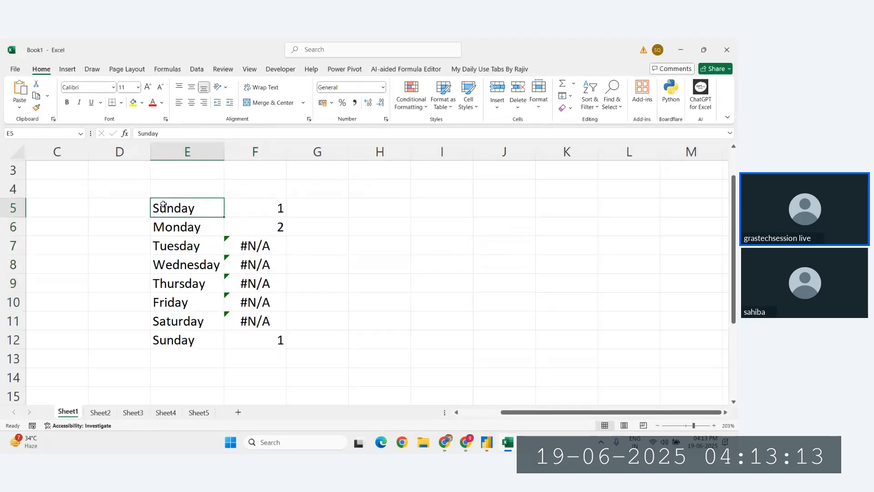
click(258, 207)
key(ctrl+shift+Down)
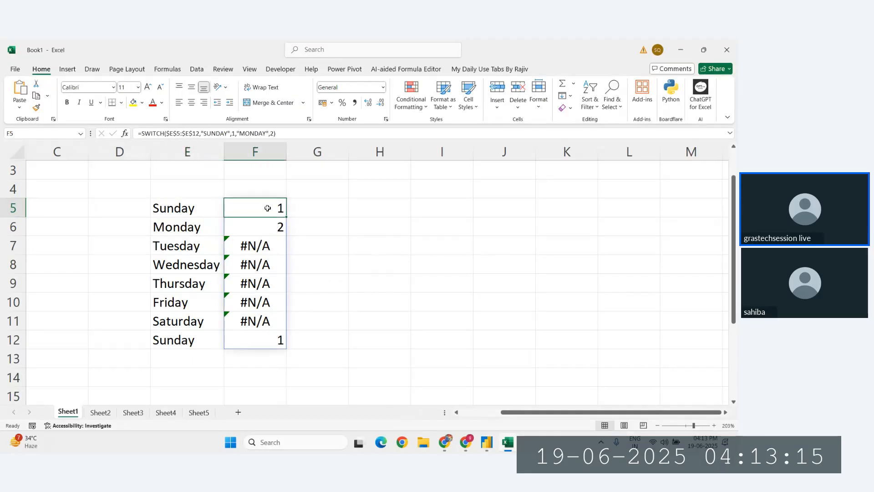
Try using the absolute reference $E$5 in place of "SUNDAY" in F5's SWITCH formula, and check the formula again
double_click(268, 207)
drag(416, 208, 359, 208)
key(Delete)
click(195, 208)
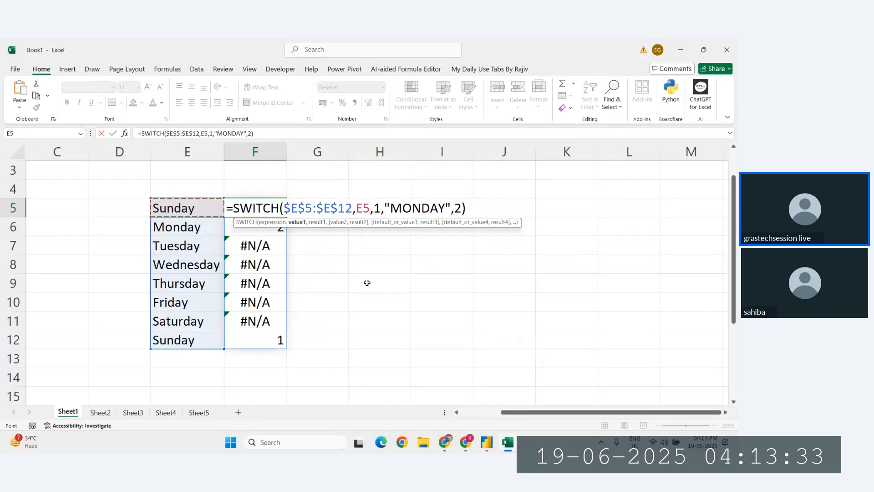
key(F4)
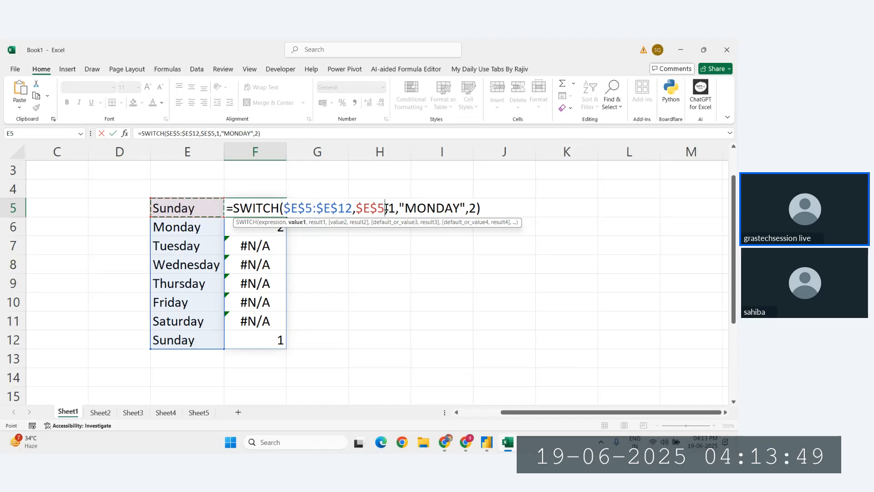
key(Return)
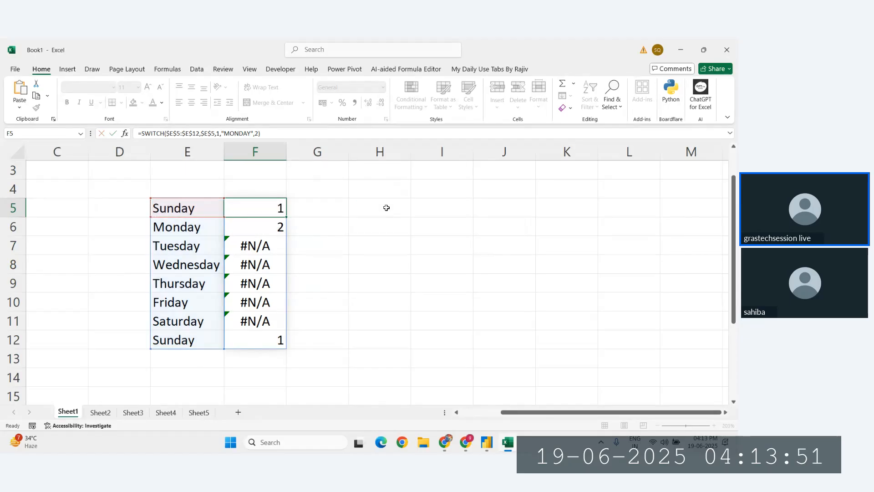
click(414, 262)
double_click(271, 208)
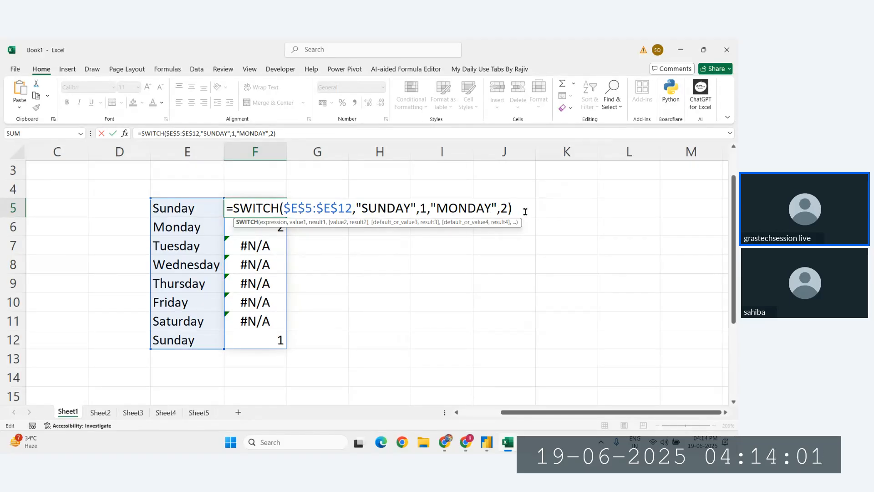
key(Return)
Switch to Power BI and start a SWITCH formula for Column 9 of the Orders table
click(469, 385)
click(487, 448)
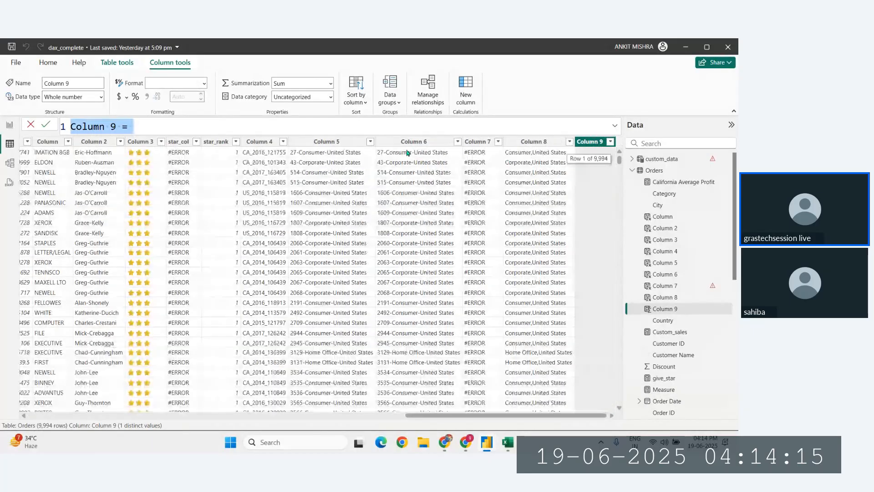
text(SWIT)
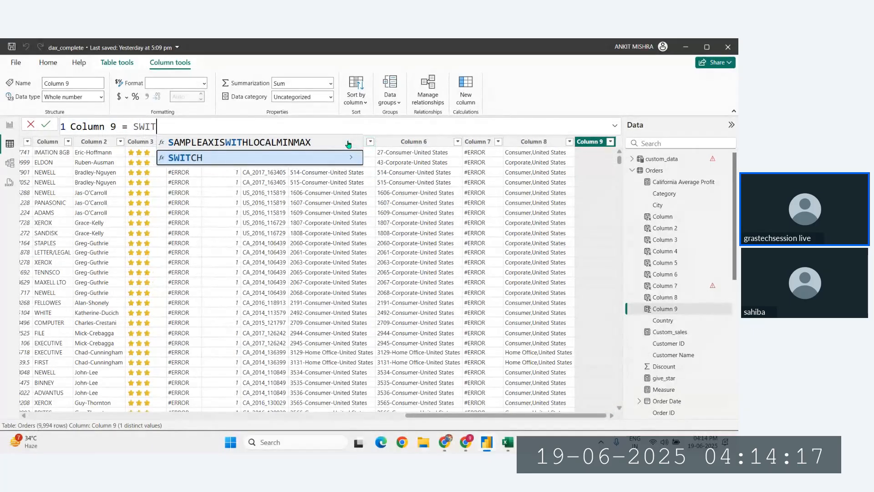
key(Tab)
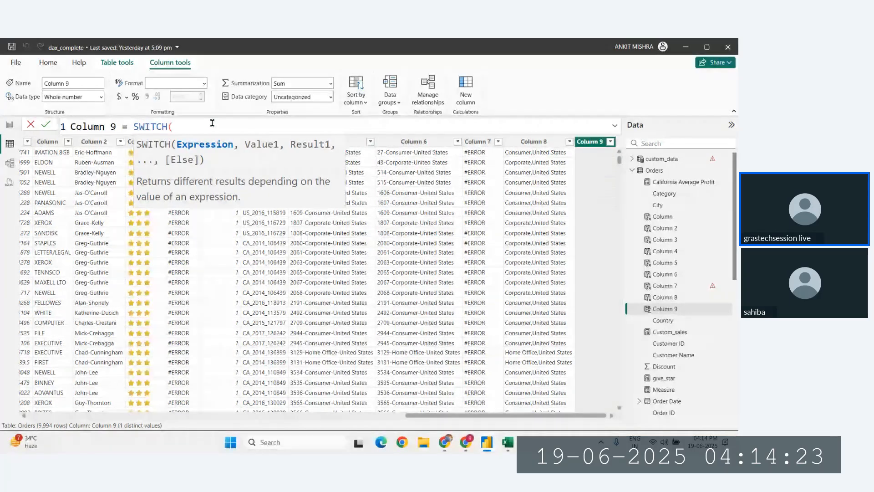
Use Orders[Order Date] as the SWITCH expression in the Column 9 formula
text(ORDER)
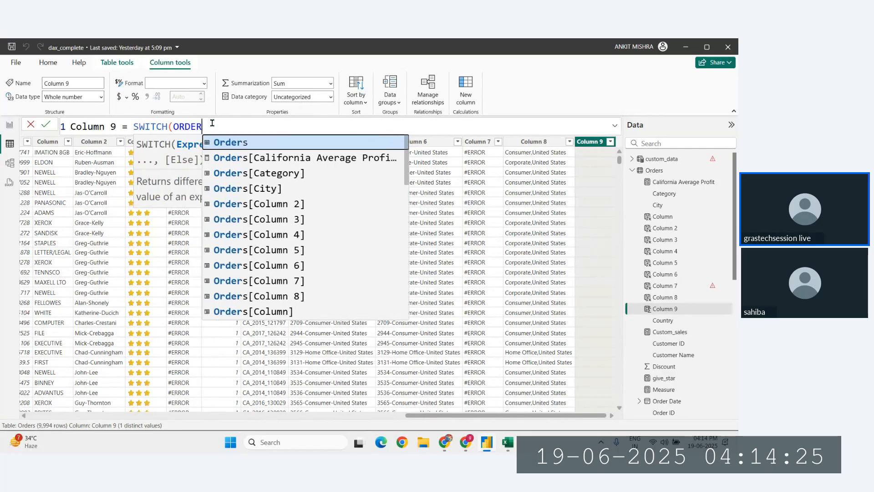
key(Up)
key(Up)
key(Up)
key(Up)
key(Up)
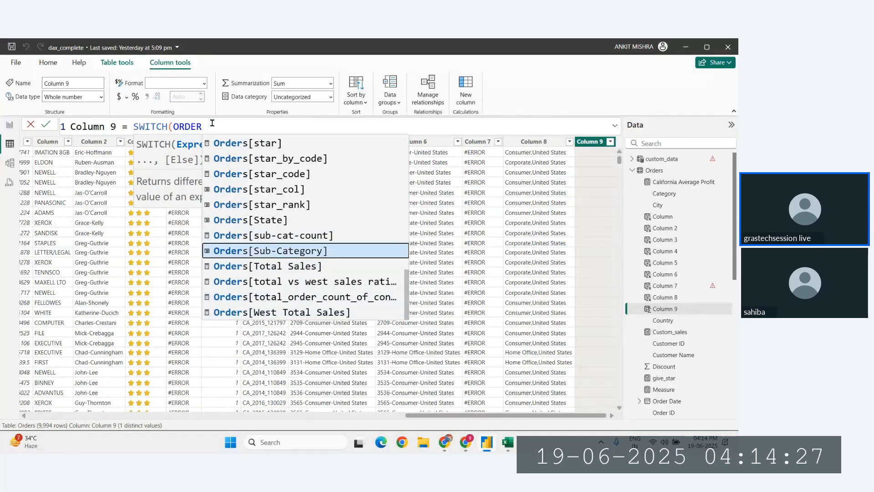
key(Up)
key(Up)
key(Up)
key(Up)
key(Up)
key(Up)
key(Up)
key(Up)
key(Up)
key(Up)
key(Up)
key(Up)
key(Up)
key(Up)
key(Up)
key(Up)
key(Up)
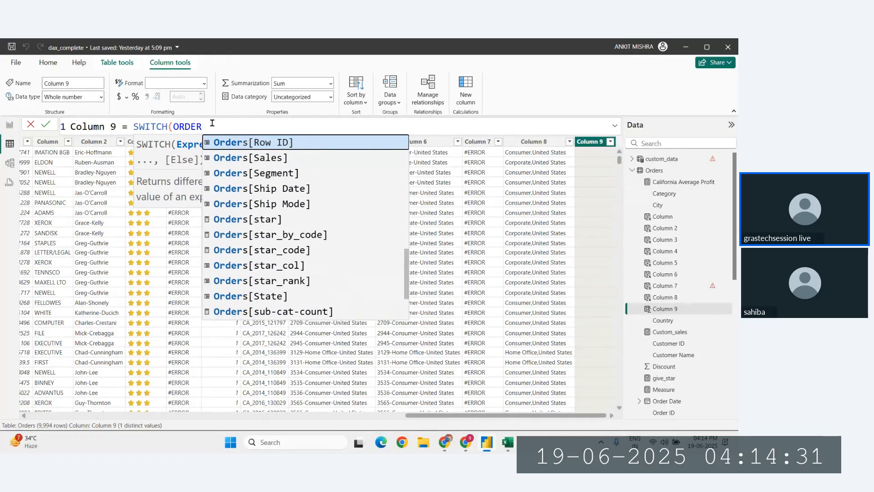
key(Up)
key(Up)
key(Up)
key(Down)
key(Down)
key(Down)
key(Down)
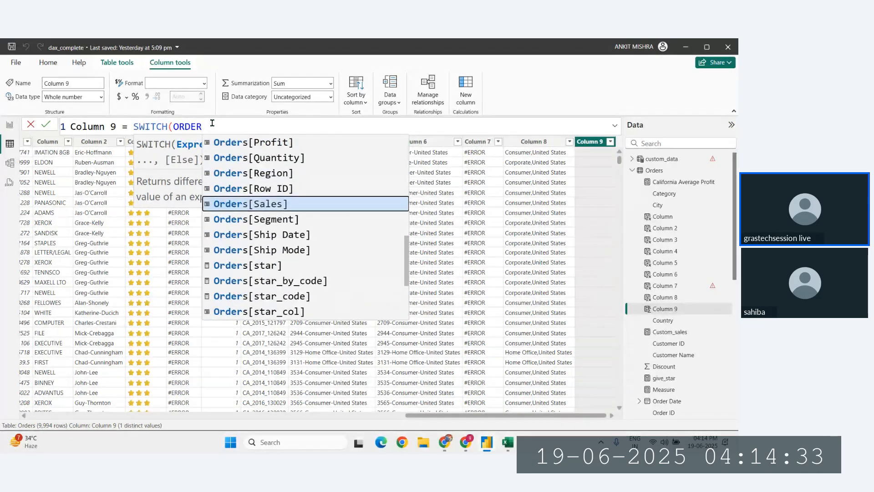
key(Up)
key(Up)
key(Up)
key(Up)
key(Up)
key(Up)
key(Up)
key(Up)
key(Up)
key(Down)
key(Down)
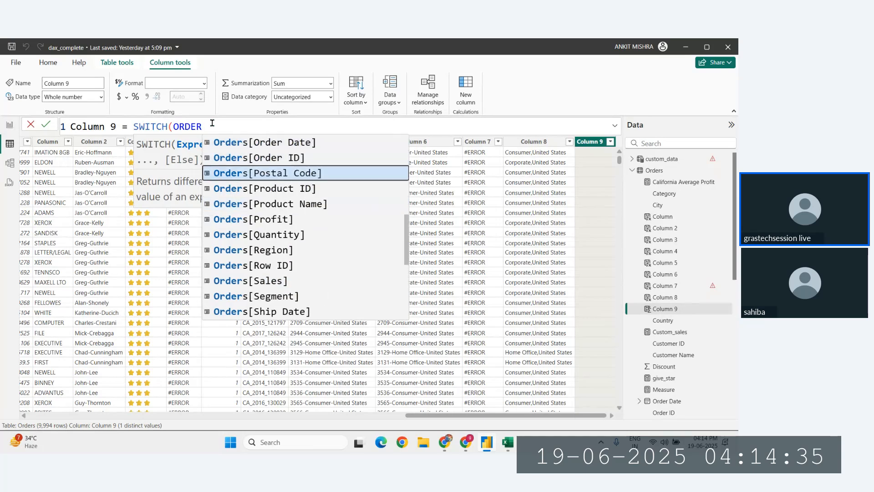
key(Up)
key(Up)
key(Tab)
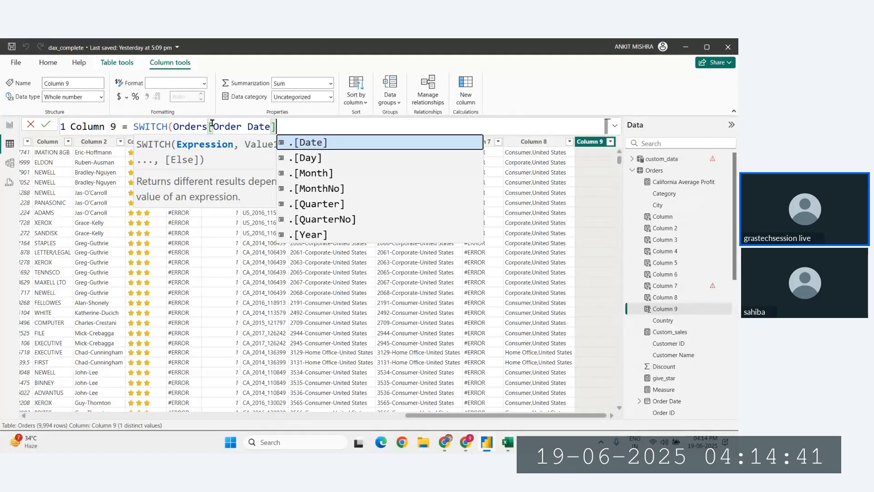
text(,)
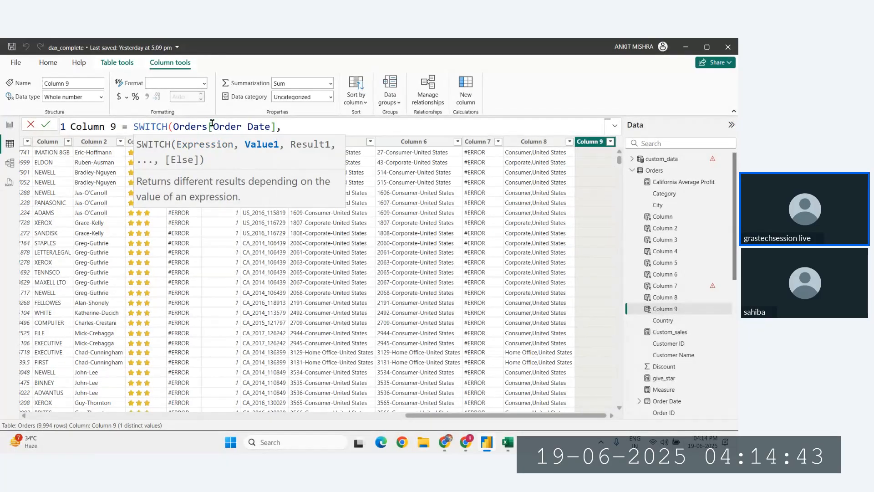
Add "JANUARY" as the first SWITCH value with 1 as its result
text(')
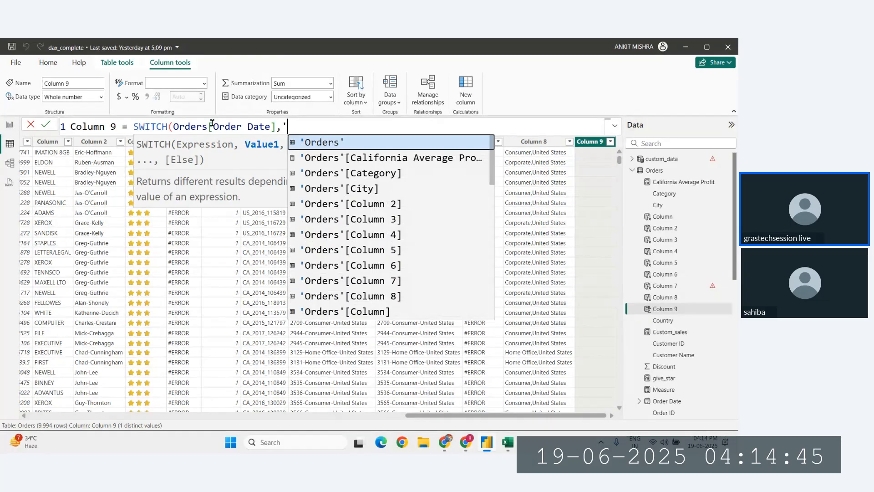
key(BackSpace)
text(")
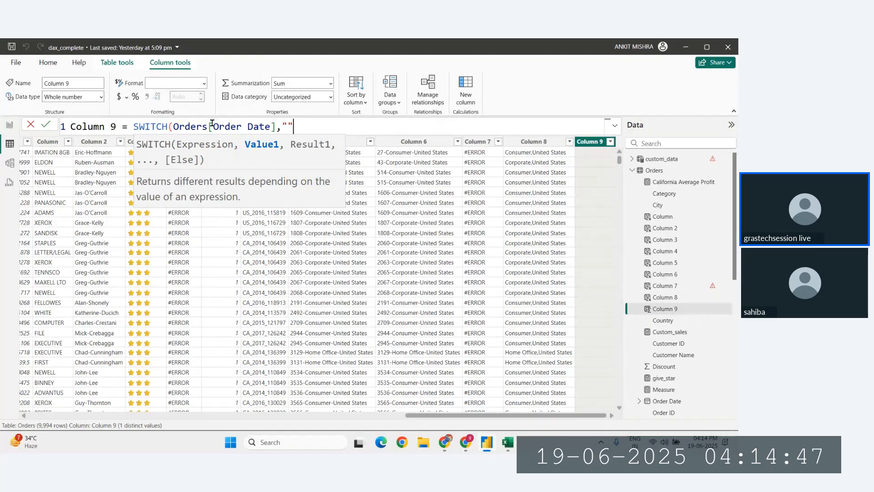
key(Left)
text(JAN)
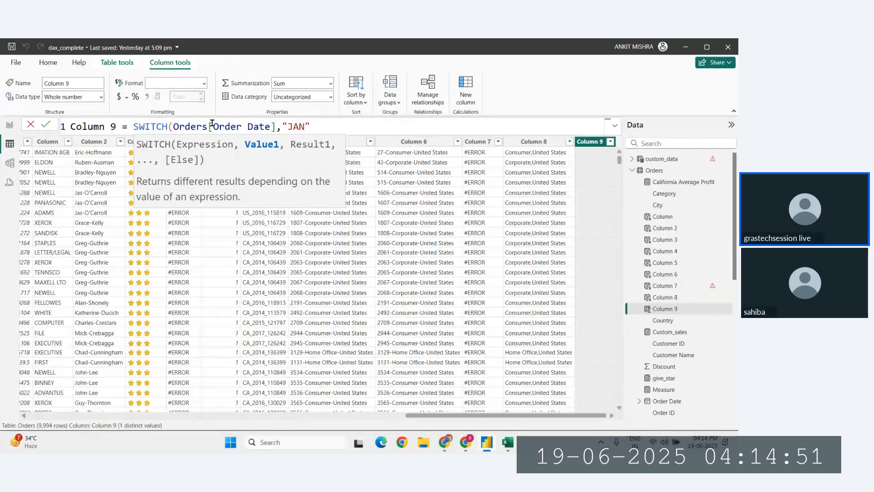
text(UARY)
key(Right)
text(,1)
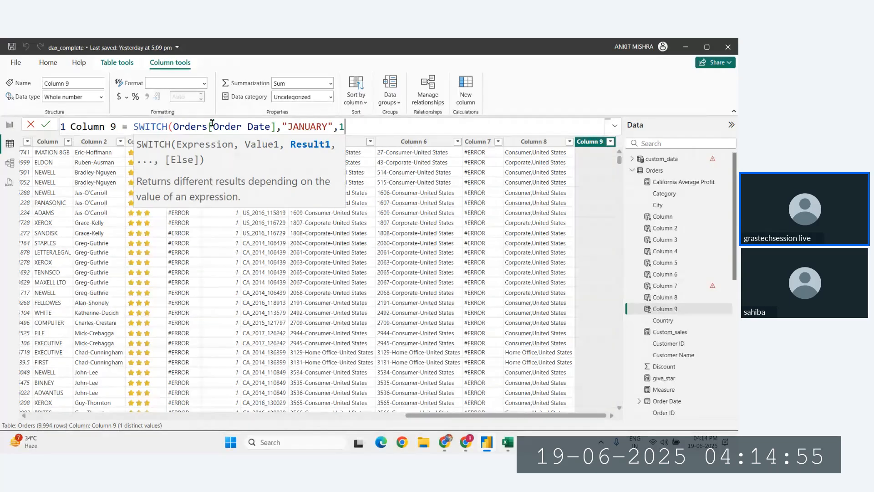
Move the "JANUARY",1 pair to its own formula line, add a comma after it, and commit the formula
click(282, 126)
key(shift+Return)
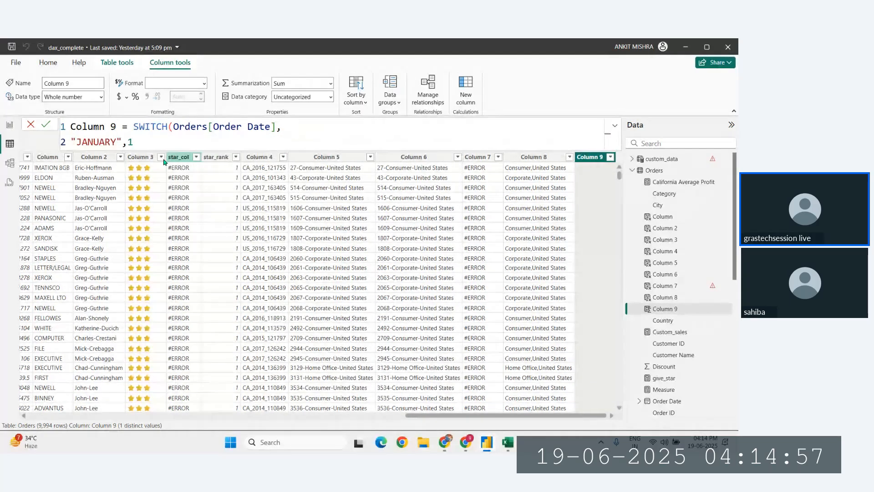
drag(181, 141, 70, 142)
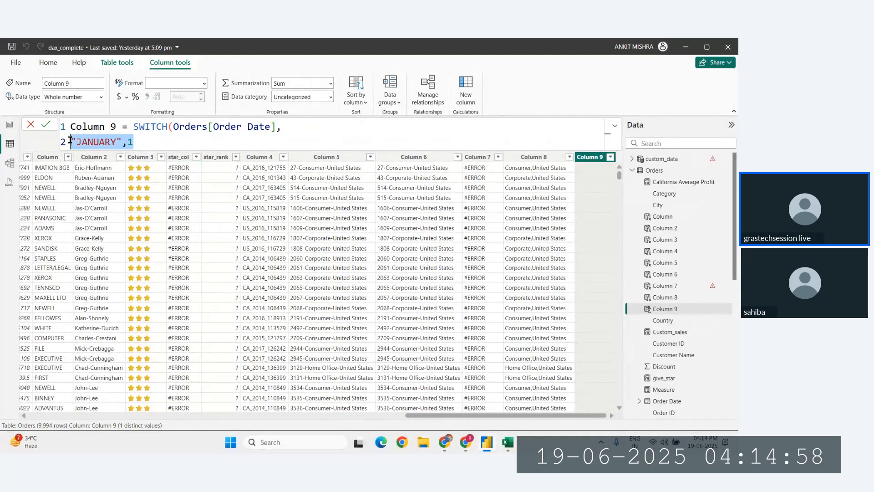
click(180, 141)
text(,)
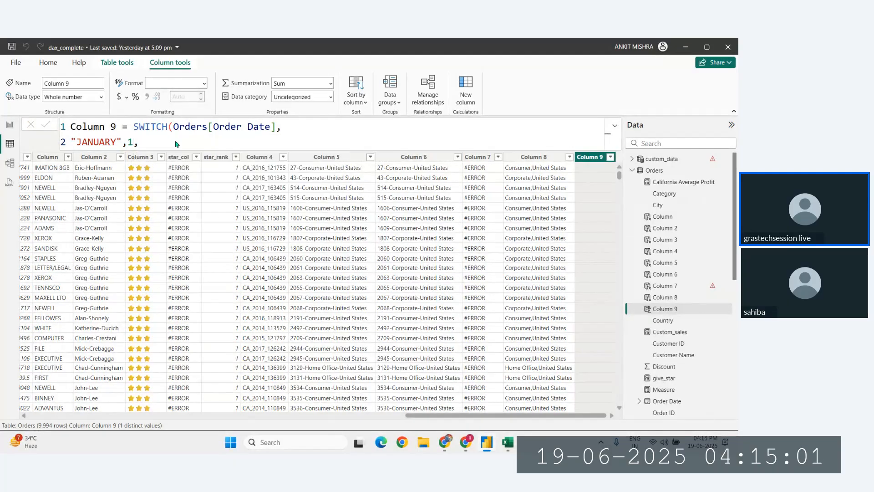
text())
key(Return)
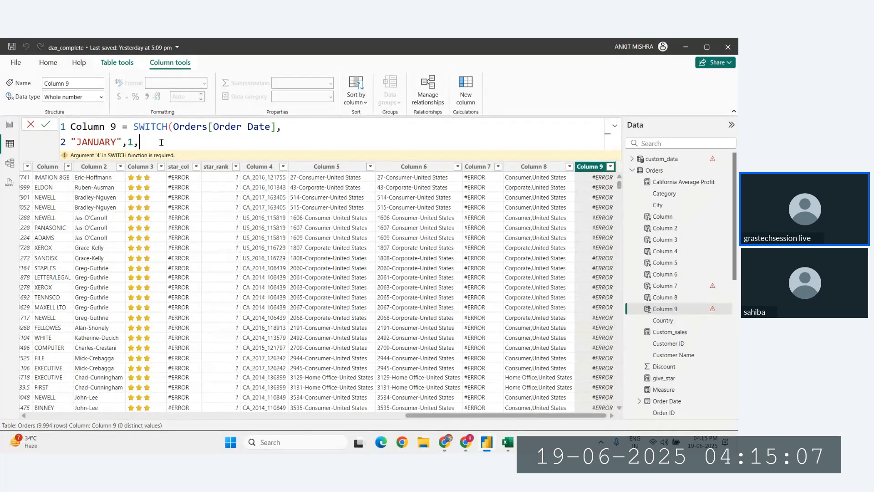
Add "FEBRUARY" with result 2 on a new line of the SWITCH formula
key(shift+Return)
text(')
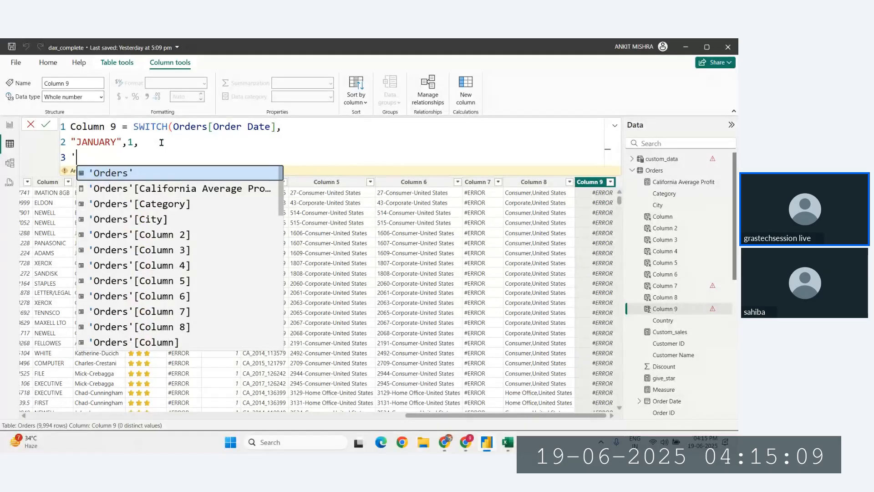
key(BackSpace)
text(")
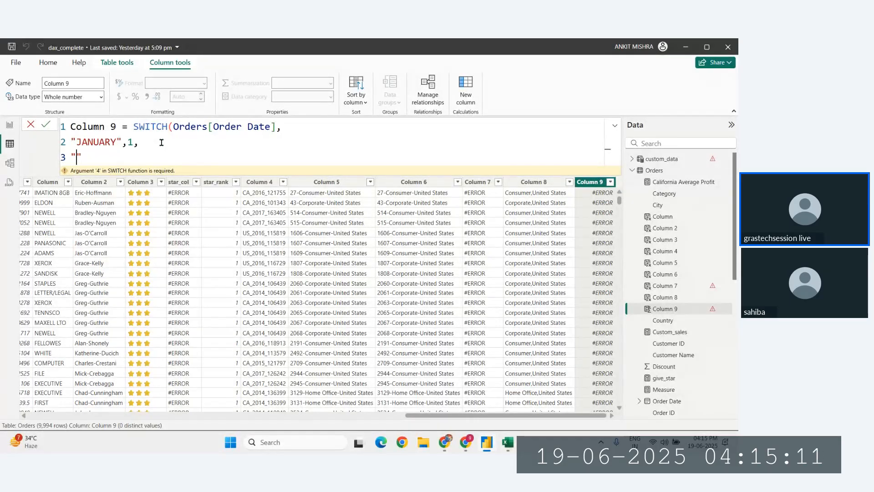
text(FEBRA)
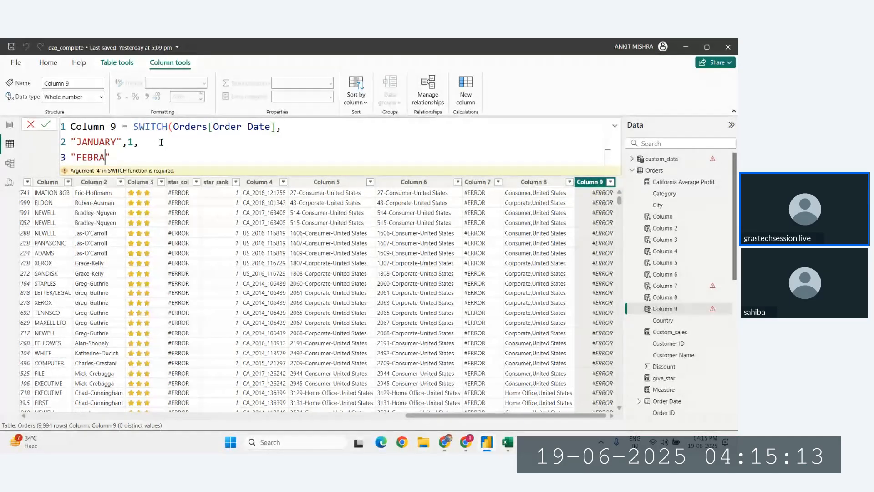
key(BackSpace)
key(BackSpace)
text(RUA)
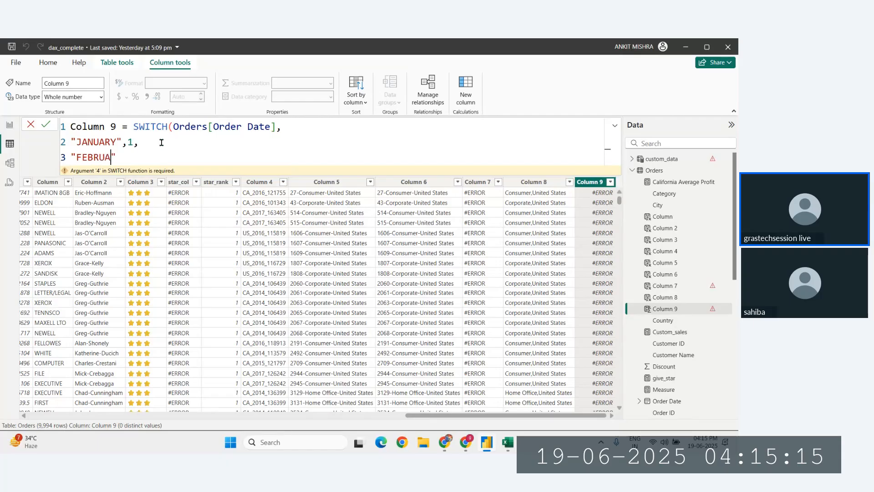
text(RY",)
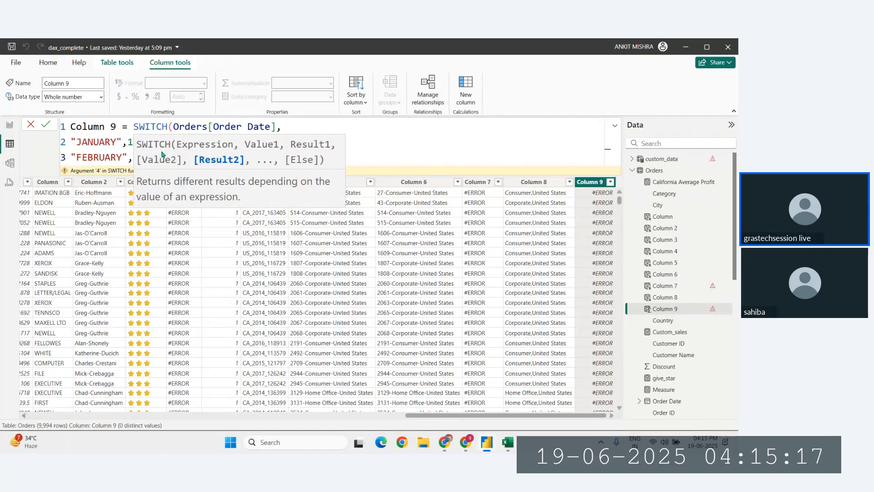
text(2)
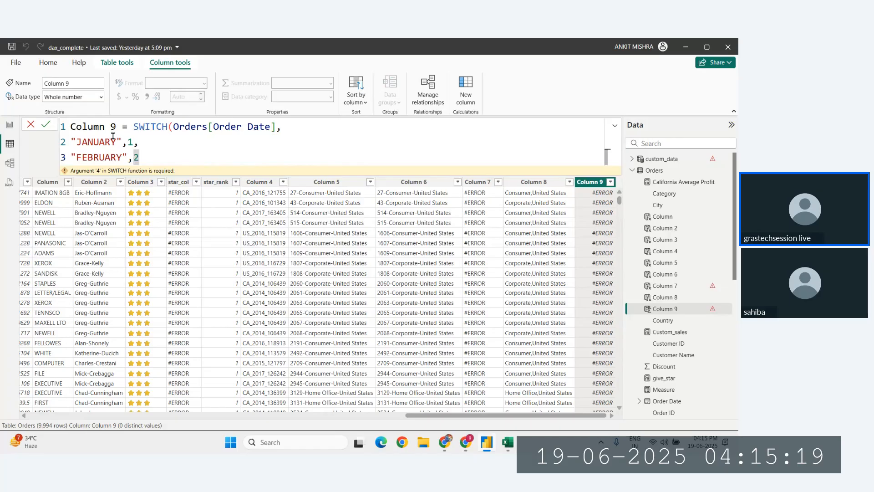
Replace the "JANUARY" value in the SWITCH formula with "January" to match the capitalization used in the Order Date column
click(118, 140)
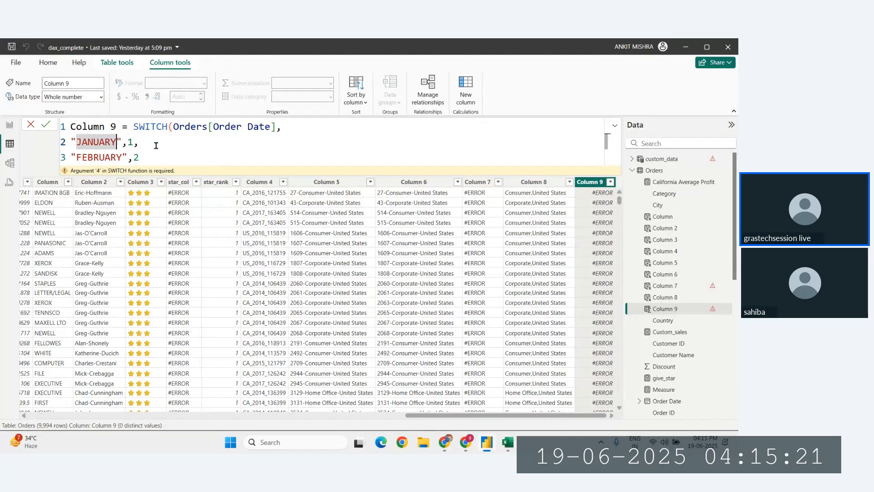
key(BackSpace)
key(BackSpace)
key(BackSpace)
key(BackSpace)
key(BackSpace)
key(BackSpace)
key(BackSpace)
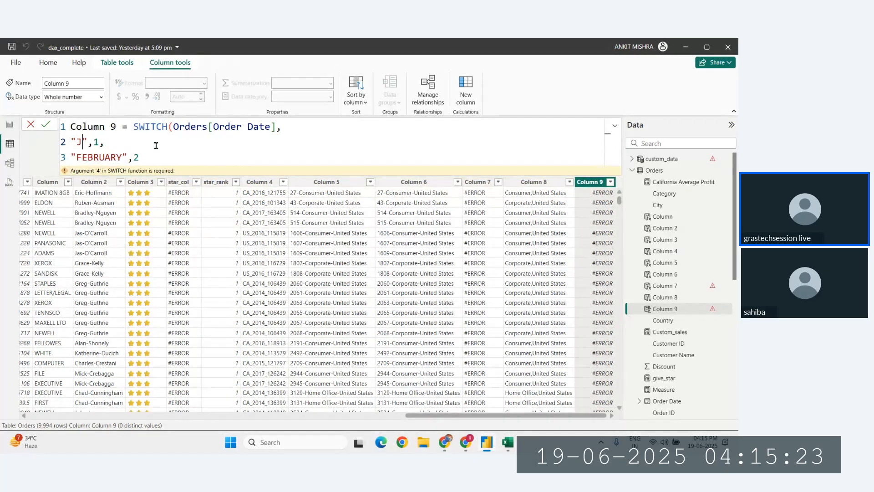
key(BackSpace)
key(BackSpace)
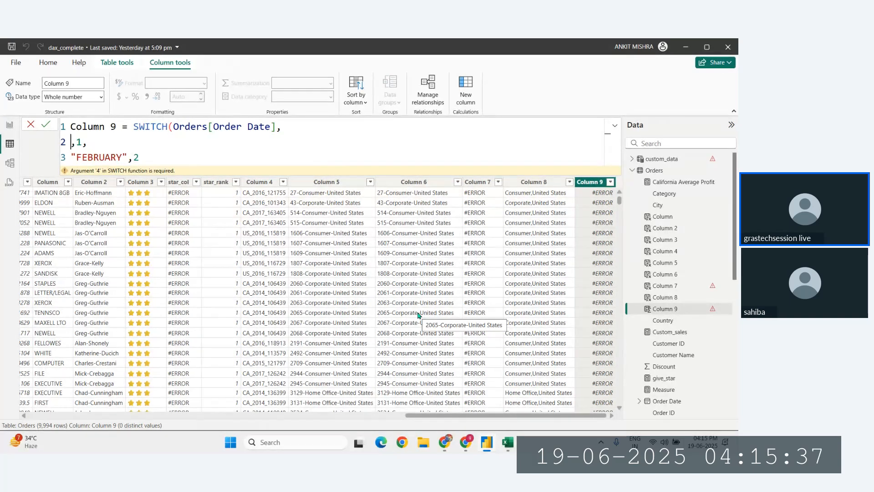
text('')
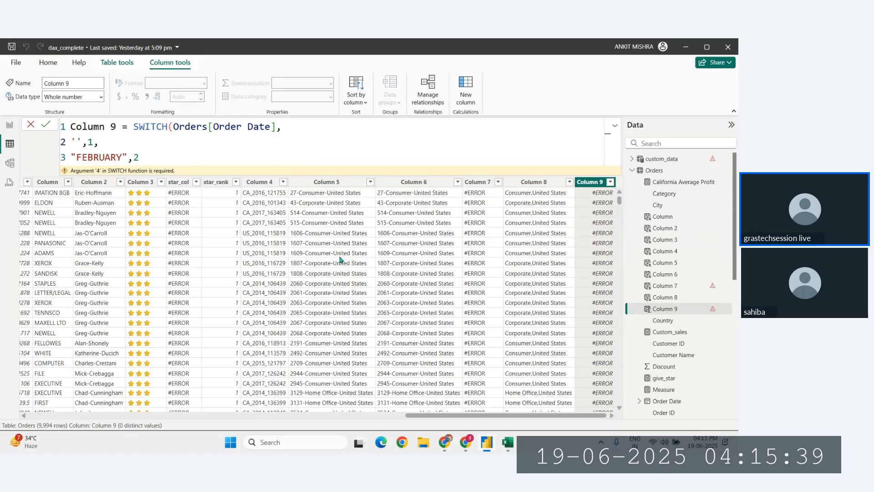
key(BackSpace)
key(BackSpace)
text('')
key(BackSpace)
key(BackSpace)
text(")
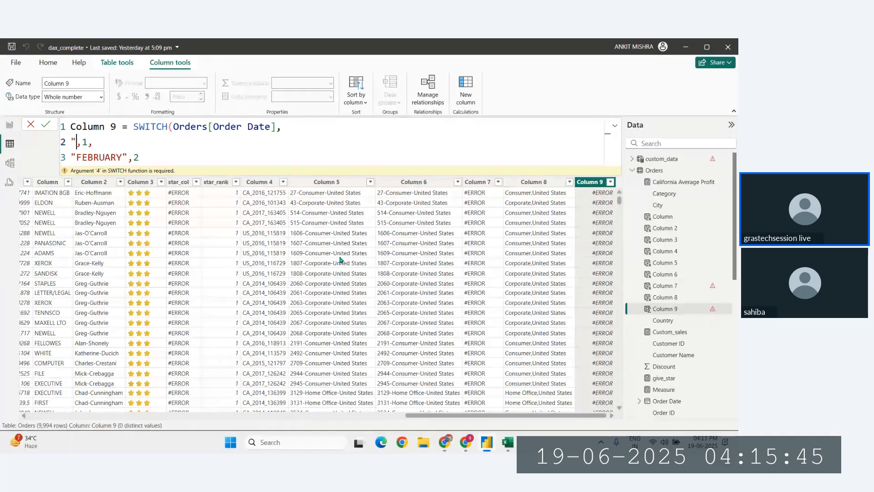
text(")
key(Left)
drag(513, 415, 135, 417)
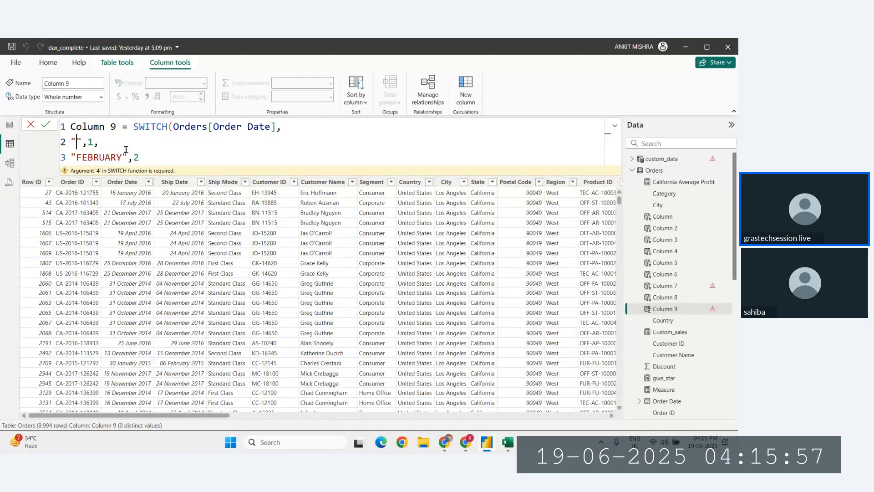
text(January)
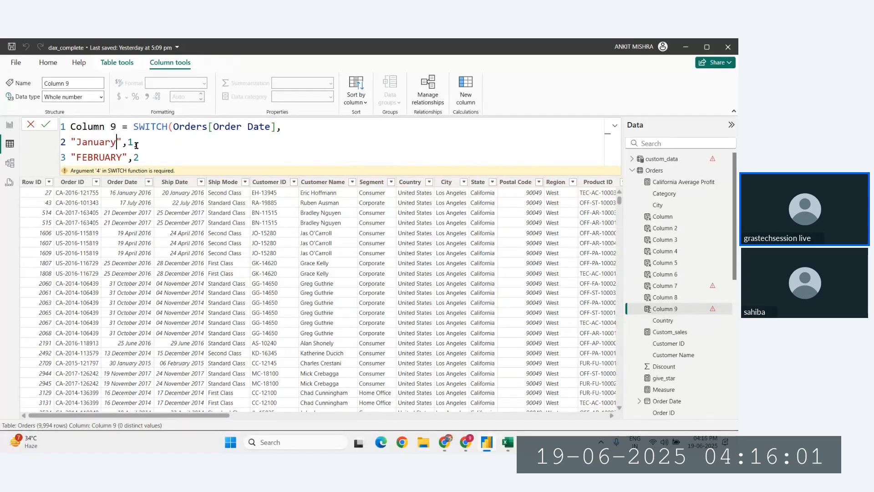
Change the second SWITCH value to "February" and add a comma after its result 2
double_click(101, 157)
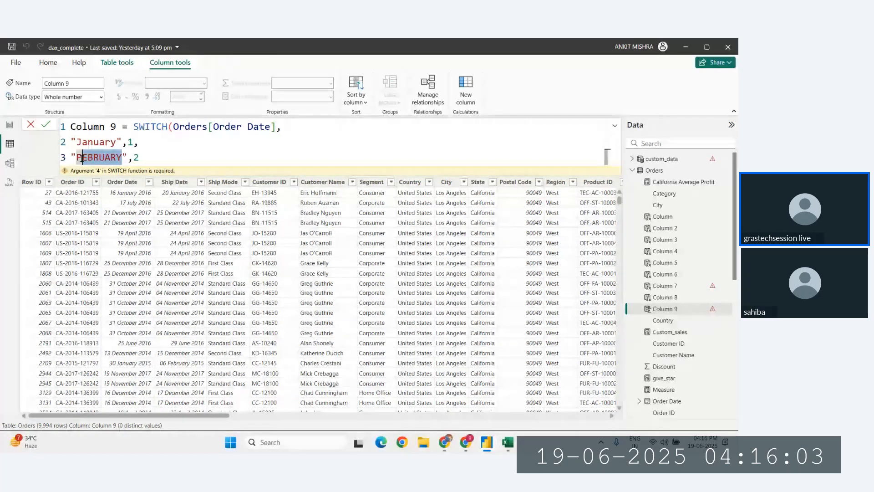
text(Febr)
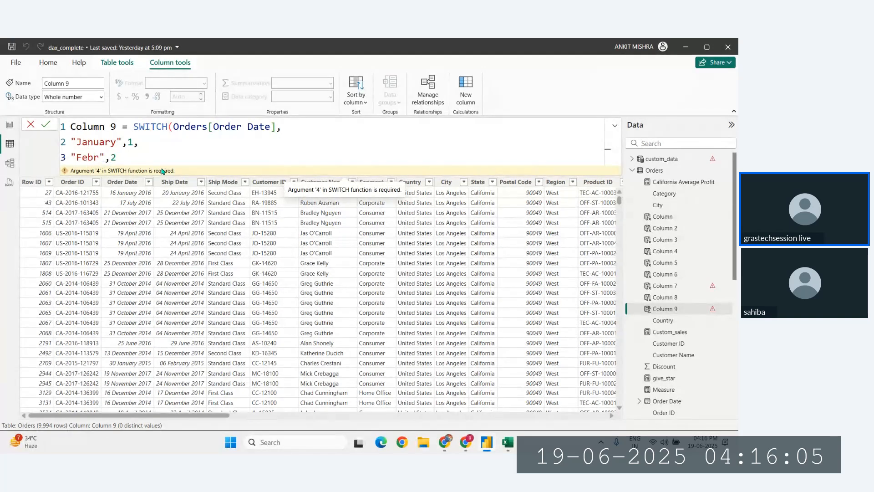
text(uary)
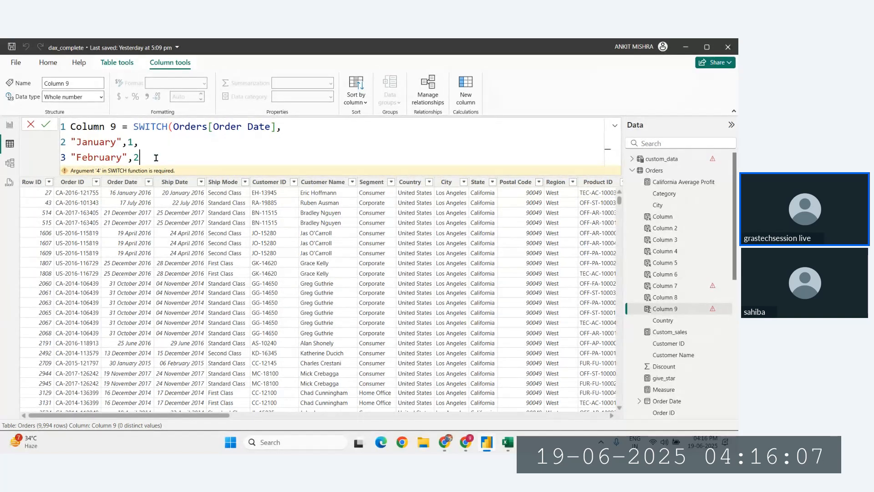
click(156, 158)
text(,)
Add the pair "March",3 on its own formula line, ending with a comma
key(shift+Return)
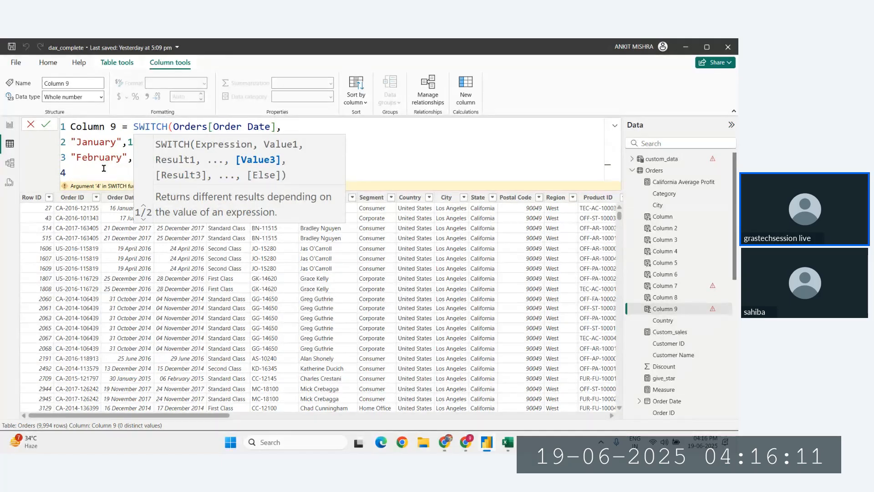
key(Left)
text(March)
key(Right)
text(,3,)
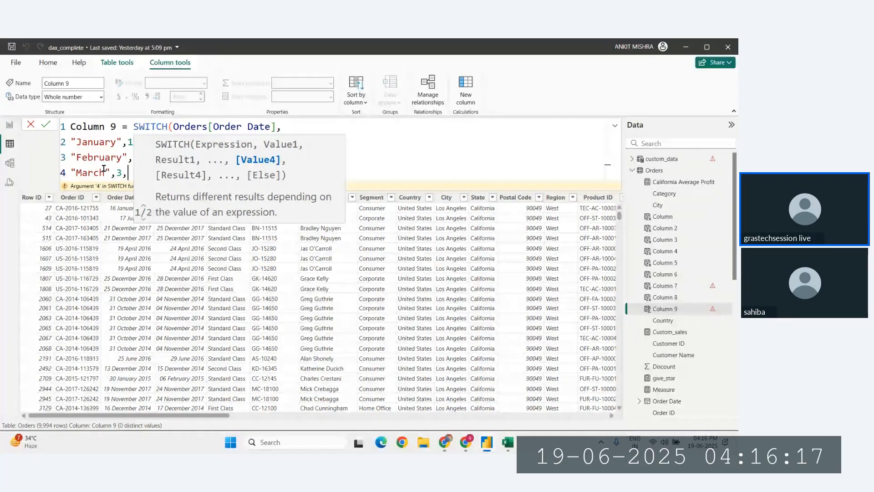
Add the pair "April",4 on its own formula line, ending with a comma
key(shift+Return)
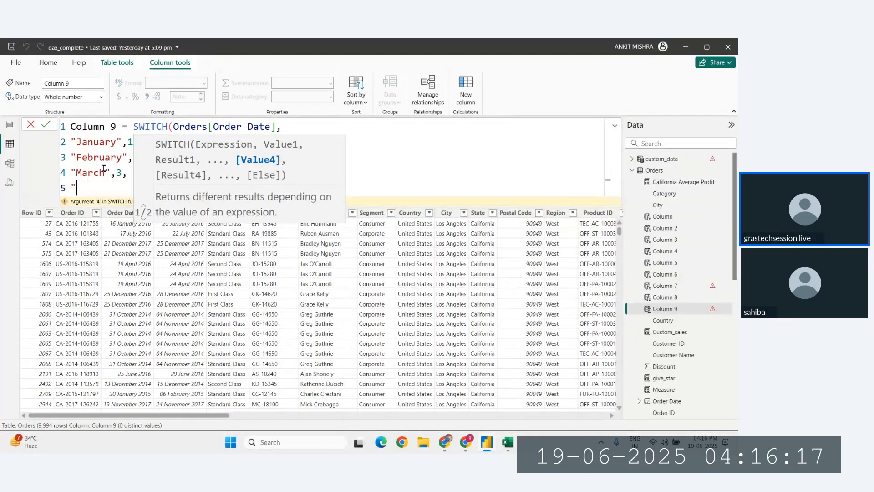
text("")
key(Left)
text(April)
key(Right)
text(,4)
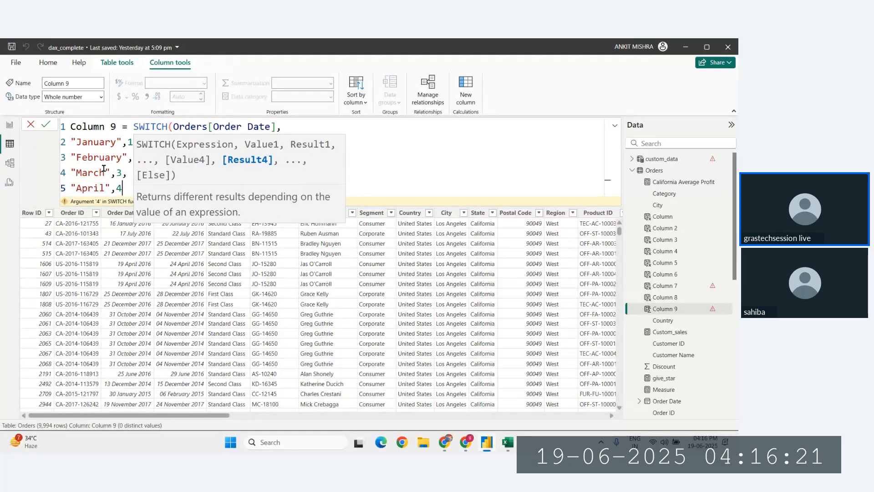
text(,)
Add the pair "May",5 on its own formula line, ending with a comma
key(shift+Return)
text("")
key(Left)
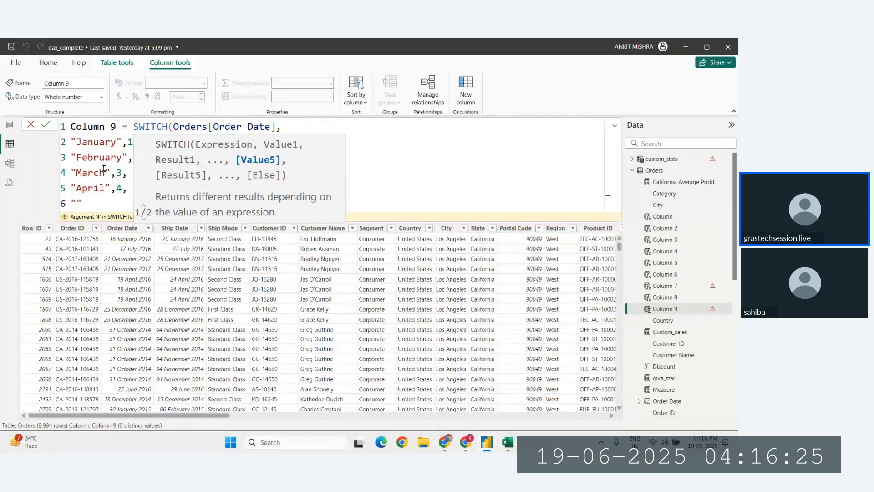
text(May)
key(Right)
text(,5,)
Add the pair "June",6 on its own formula line, ending with a comma
key(shift+Return)
text(""June)
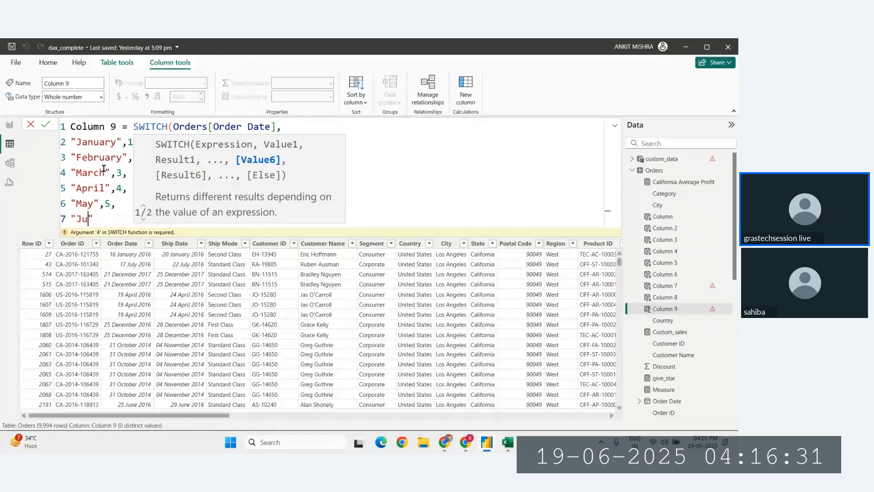
key(Right)
text(,6,)
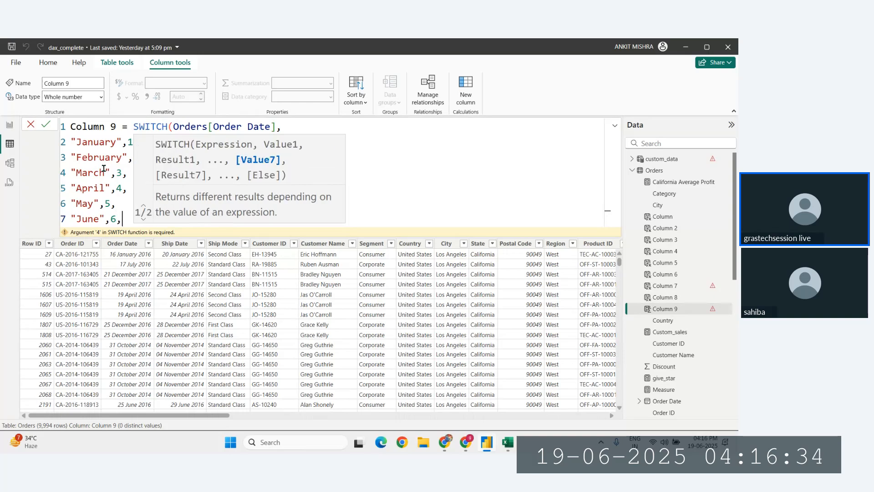
Add the pair "July",7 on its own formula line, ending with a comma
key(shift+Return)
text(")
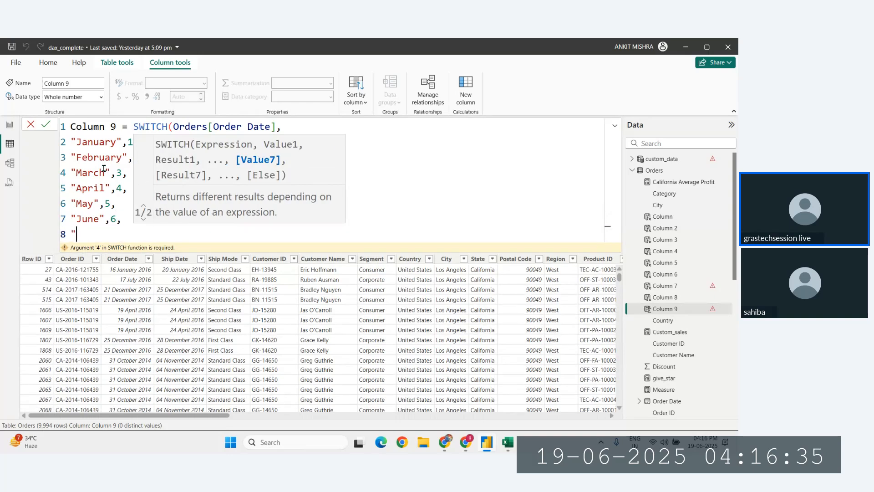
text(July)
key(Right)
text(,7)
text(,)
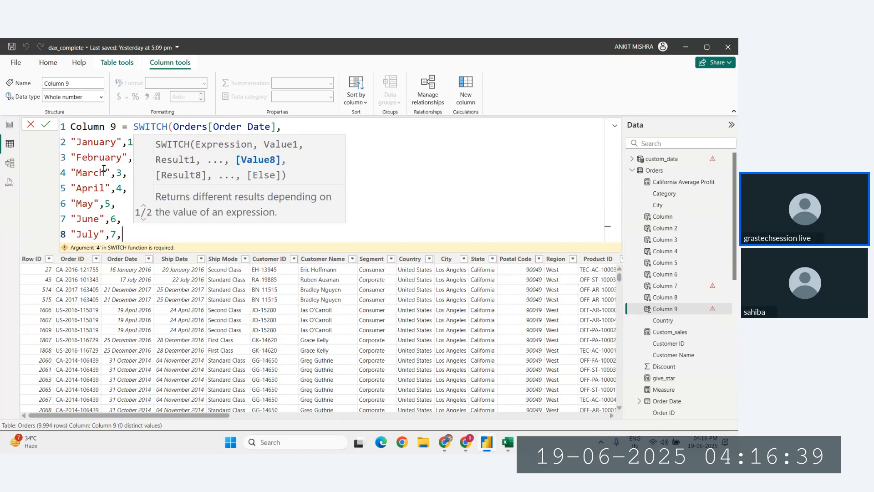
Add the pair "Aug",8 on its own formula line, ending with a comma
key(shift+Return)
text("")
key(Left)
text(Aug)
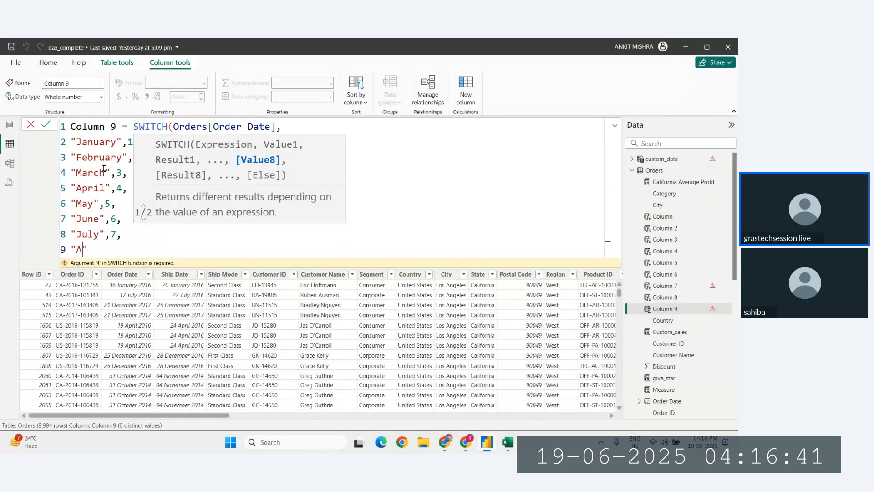
key(Right)
text(,8,)
Add the pair "September",9 on its own formula line, ending with a comma
key(shift+Return)
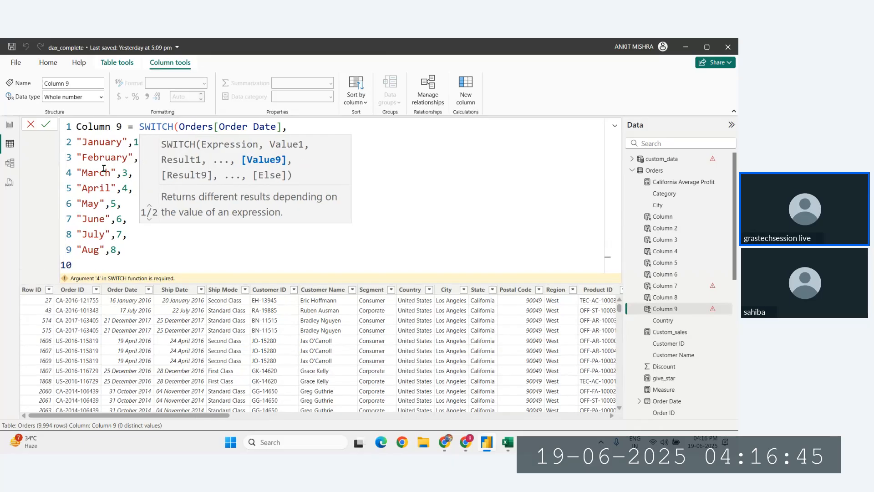
text("")
text(Spe)
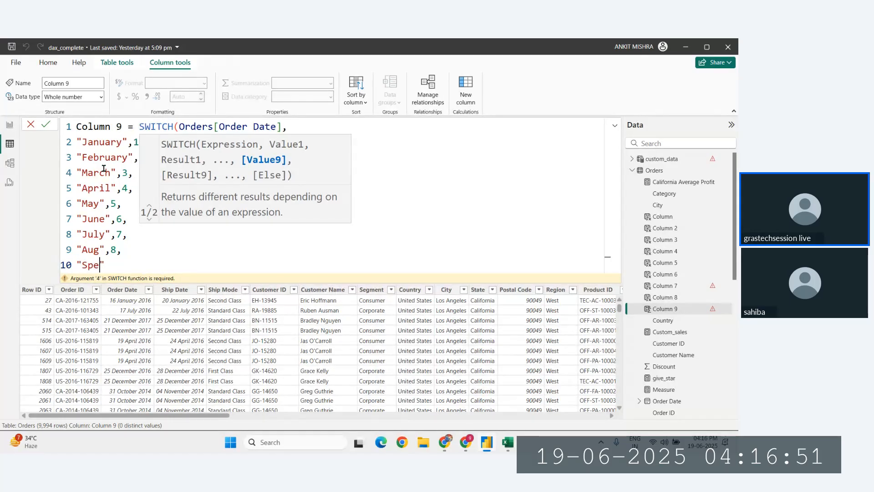
key(BackSpace)
key(BackSpace)
text(eptember",)
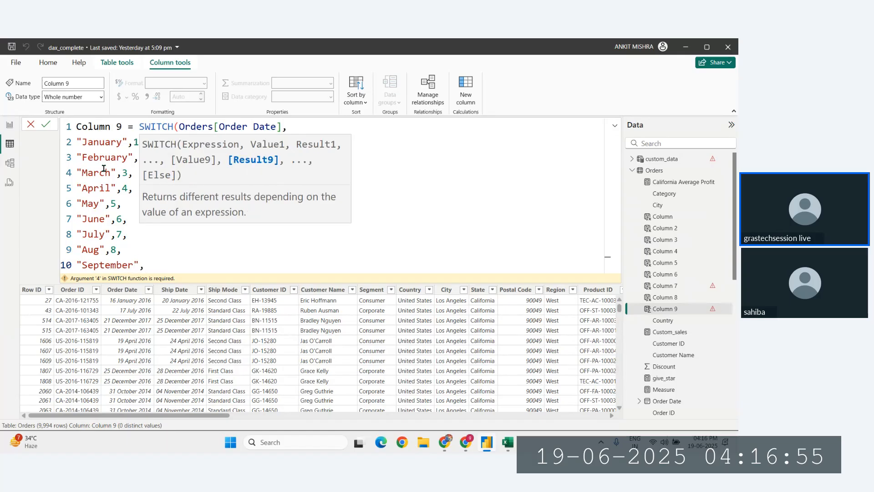
text(9,)
Add the pair "October",10 on its own formula line, ending with a comma
key(shift+Return)
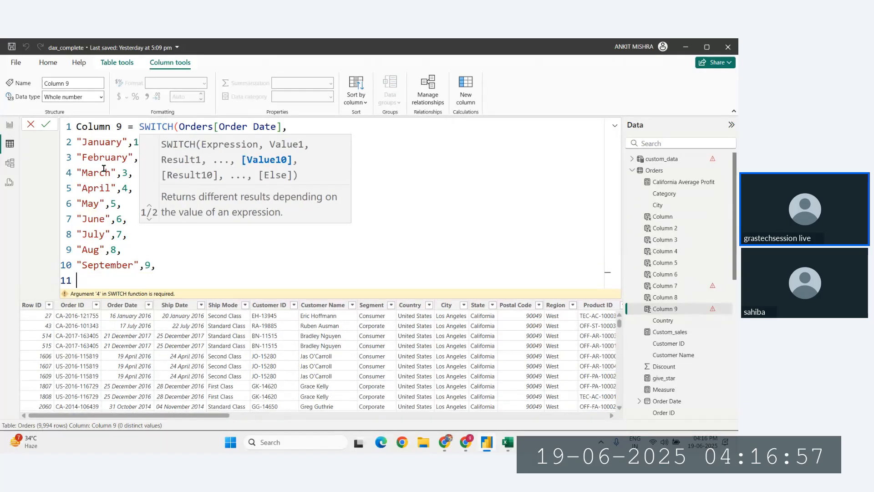
text(")
text(Octobe)
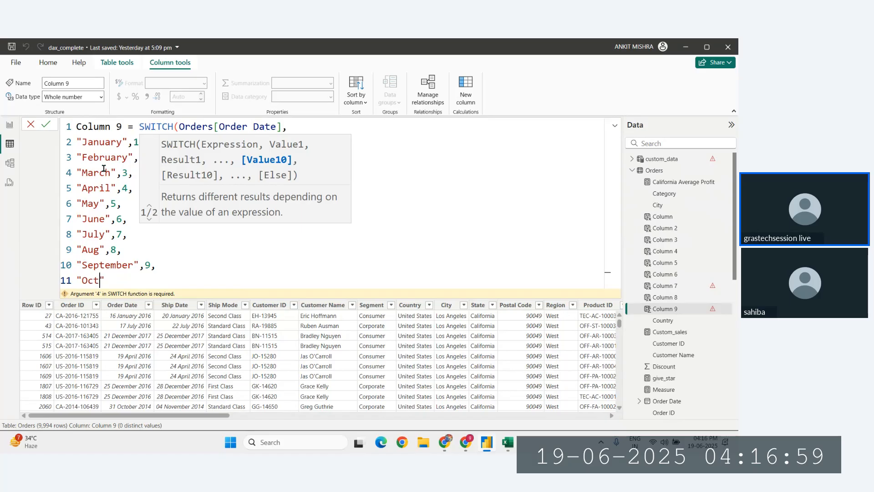
text(r",10,)
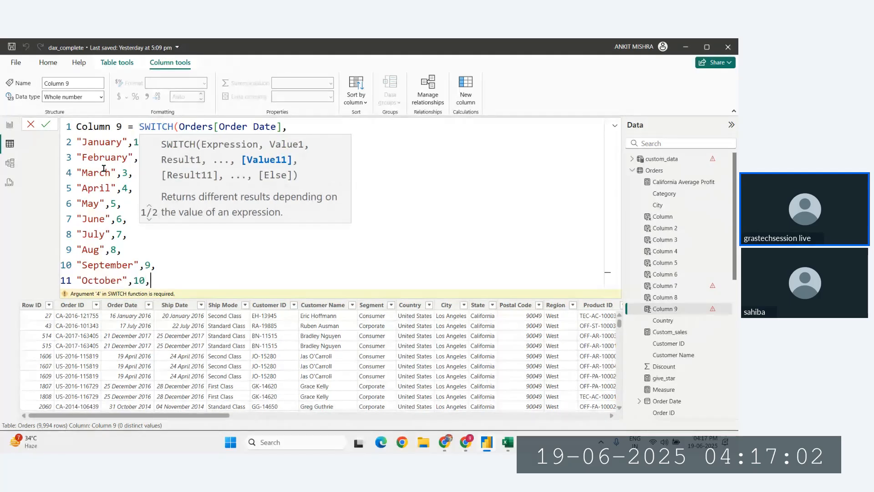
Add "November" with result 11 on a new line of the SWITCH formula
key(shift+Return)
text(")
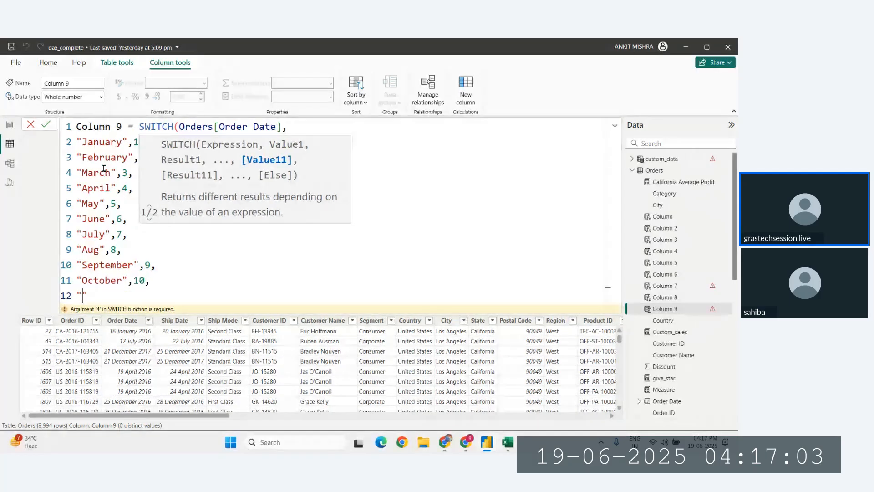
text(November")
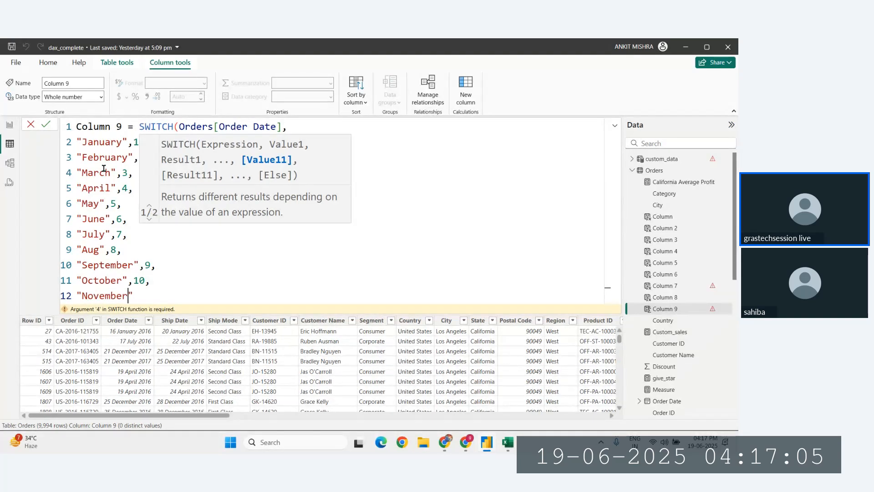
text(,11)
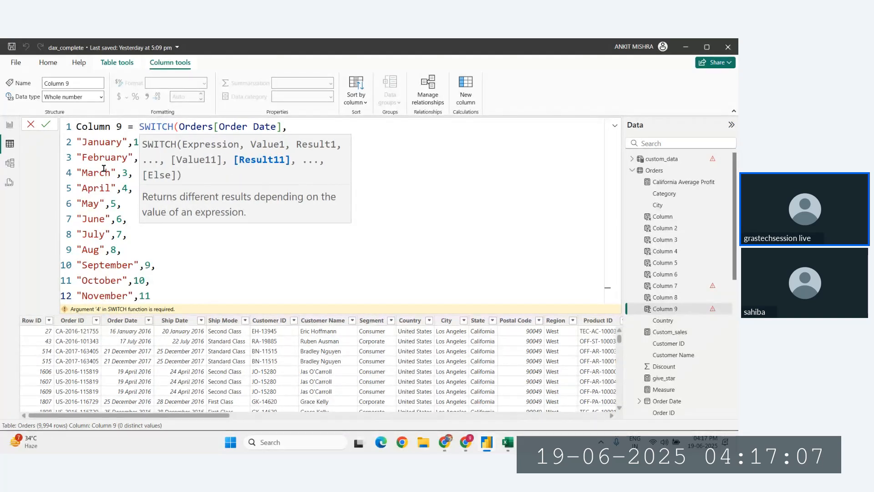
Add the final pair "December",12 on its own formula line, close the SWITCH parenthesis and commit the formula
text(,)
key(shift+Return)
text("")
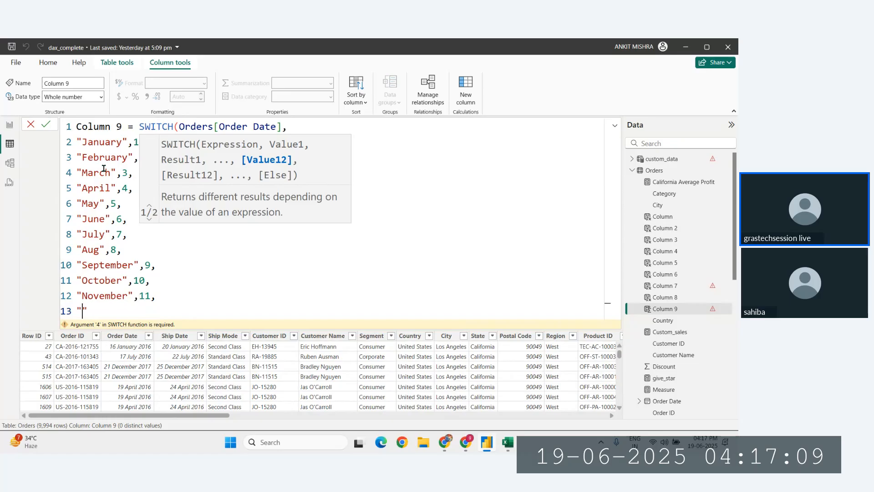
text(December",12)
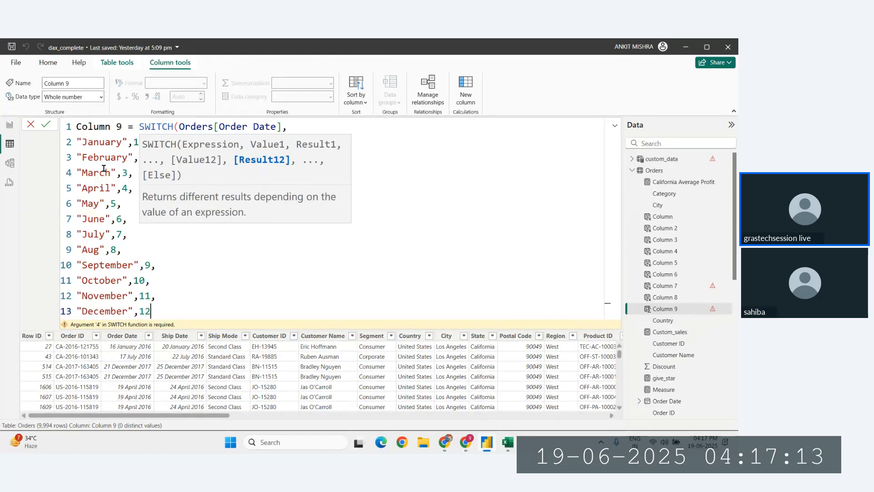
text())
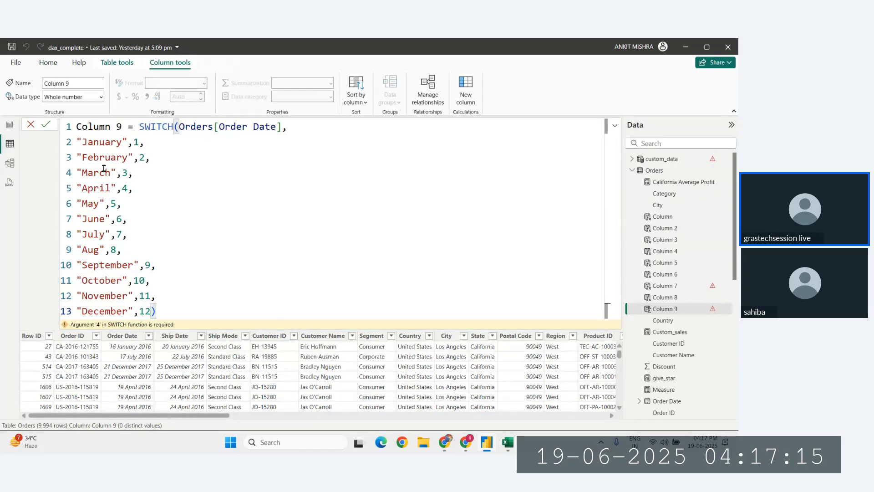
key(Return)
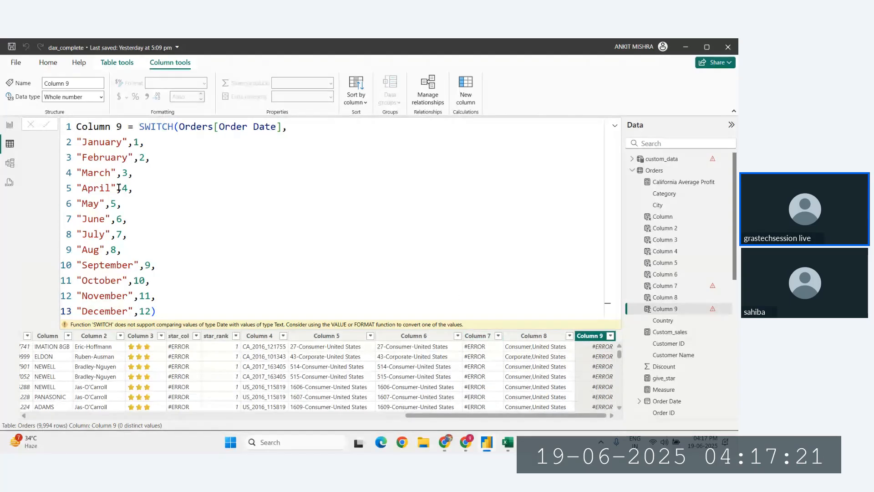
click(181, 300)
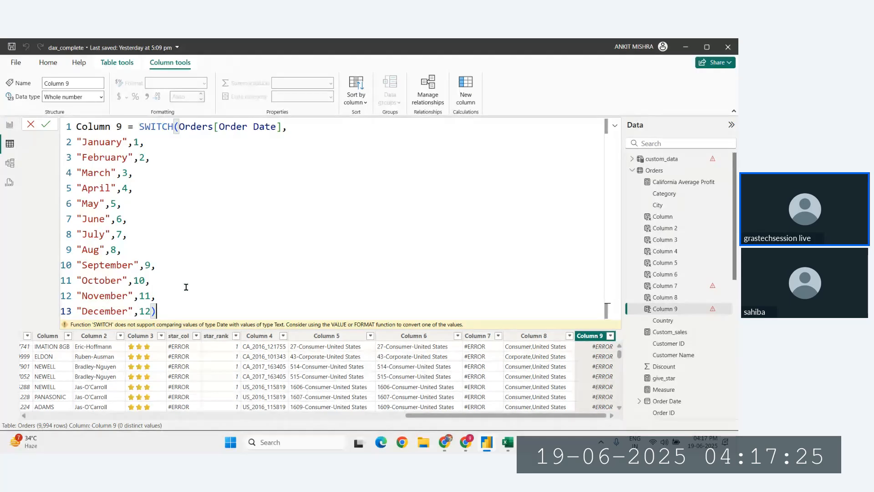
click(201, 309)
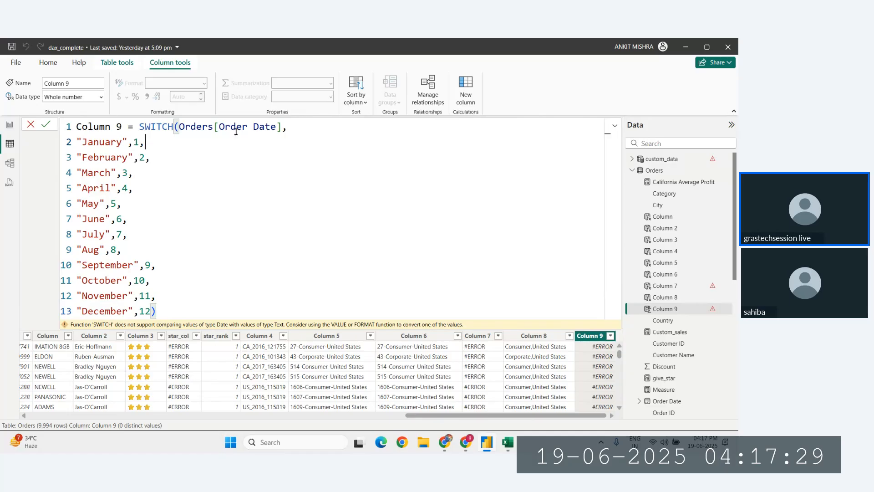
drag(283, 128, 265, 127)
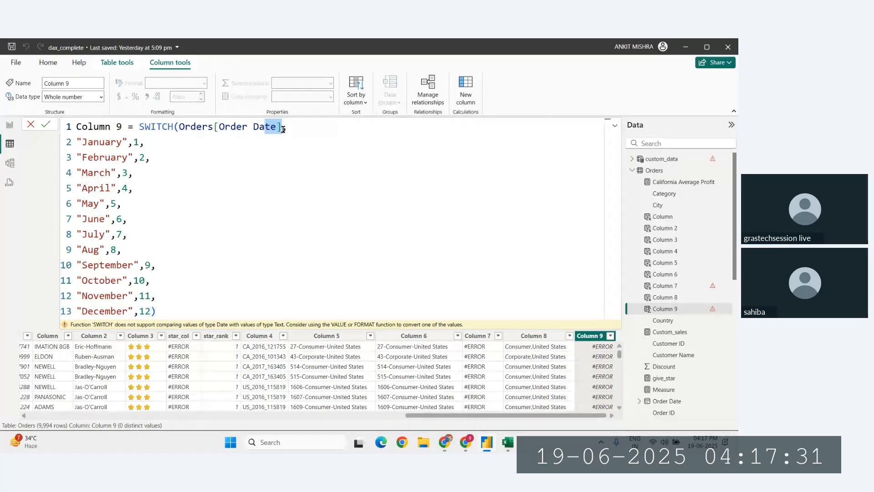
key(Right)
text(,)
key(BackSpace)
text(.)
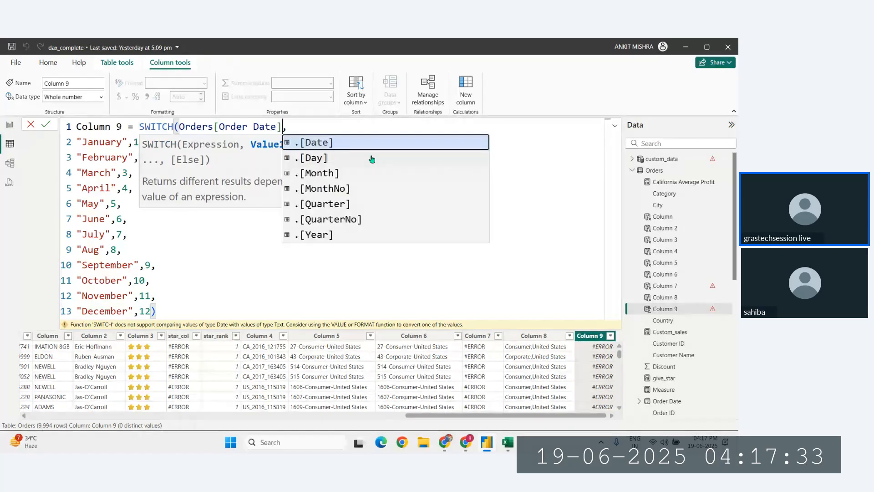
key(Tab)
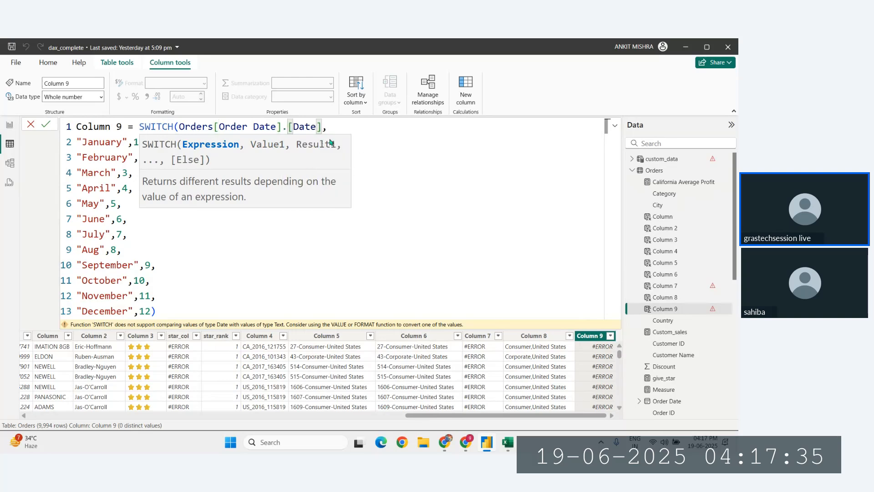
key(BackSpace)
key(BackSpace)
key(BackSpace)
key(BackSpace)
key(BackSpace)
key(BackSpace)
key(BackSpace)
key(BackSpace)
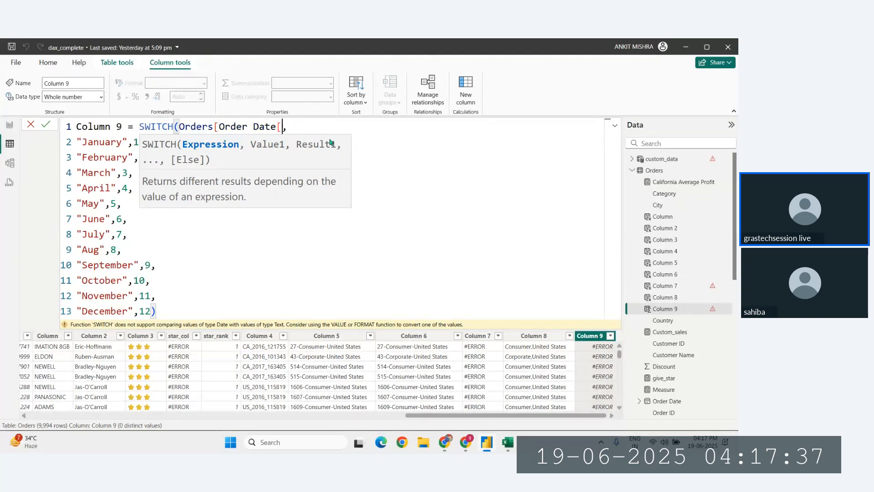
Use Orders[Order Date].[Month] as the SWITCH expression and commit the formula
key(Tab)
text(.)
key(Down)
key(Down)
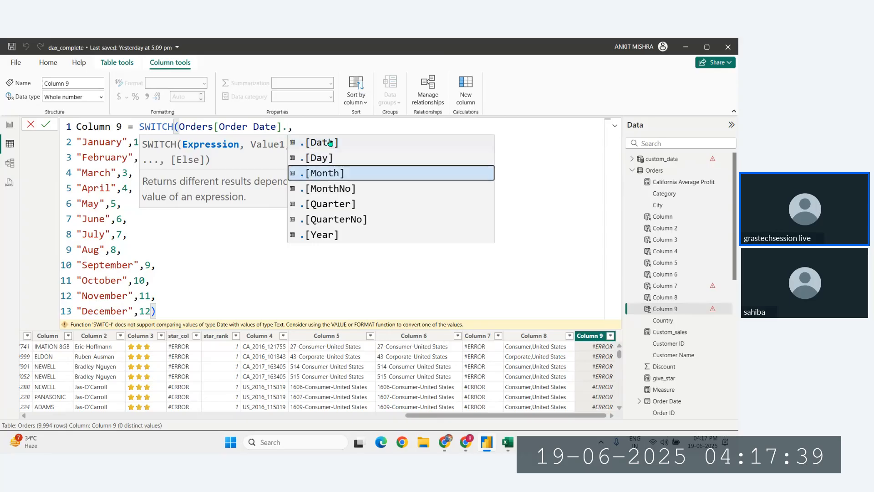
key(Tab)
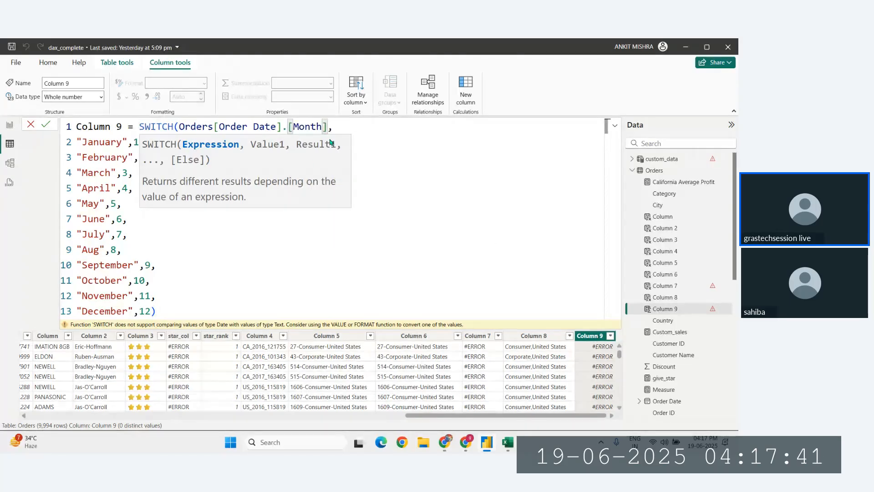
key(Return)
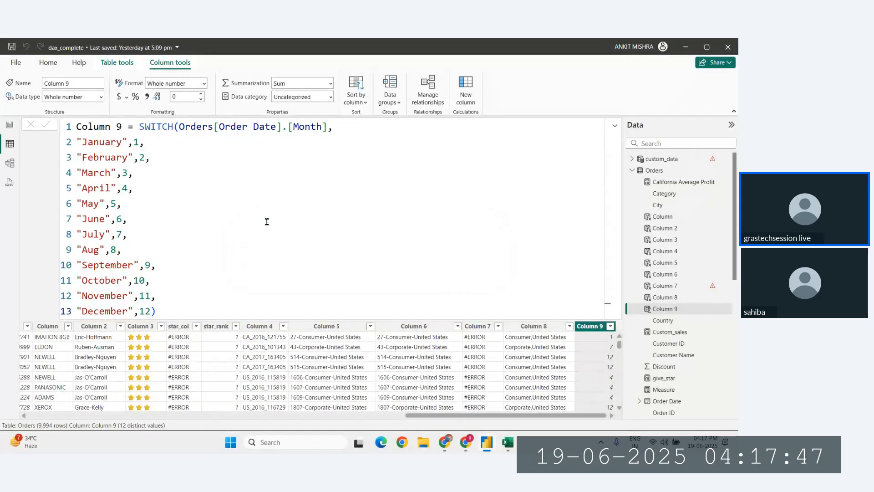
Remove .[Month] from the SWITCH expression so it reads Orders[Order Date], and commit the formula
click(329, 129)
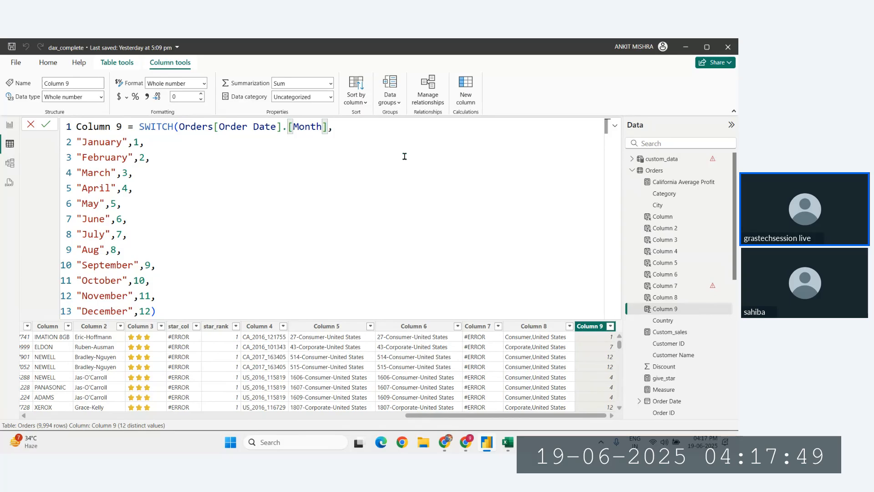
key(BackSpace)
key(BackSpace)
key(BackSpace)
key(BackSpace)
key(BackSpace)
key(BackSpace)
key(BackSpace)
key(BackSpace)
key(BackSpace)
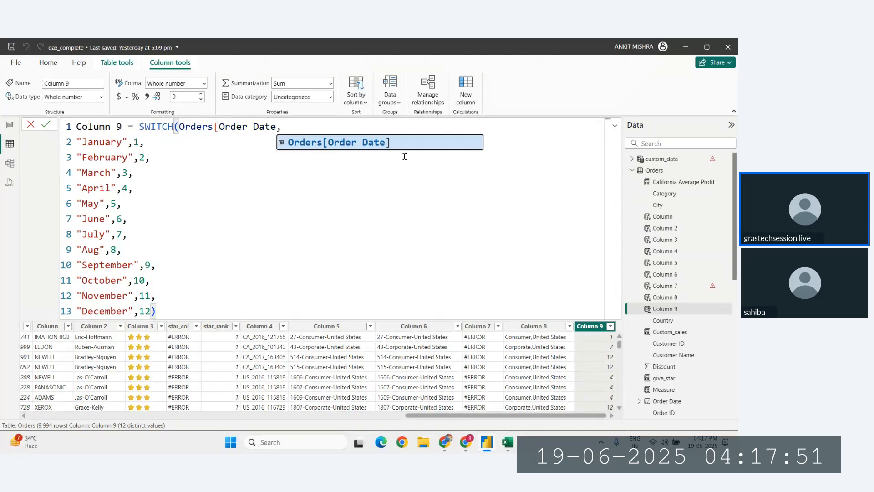
text(])
click(189, 175)
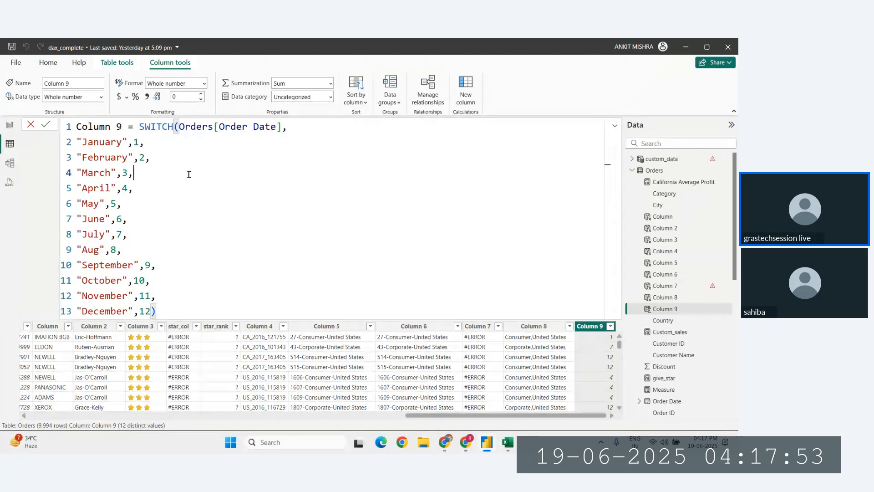
click(171, 310)
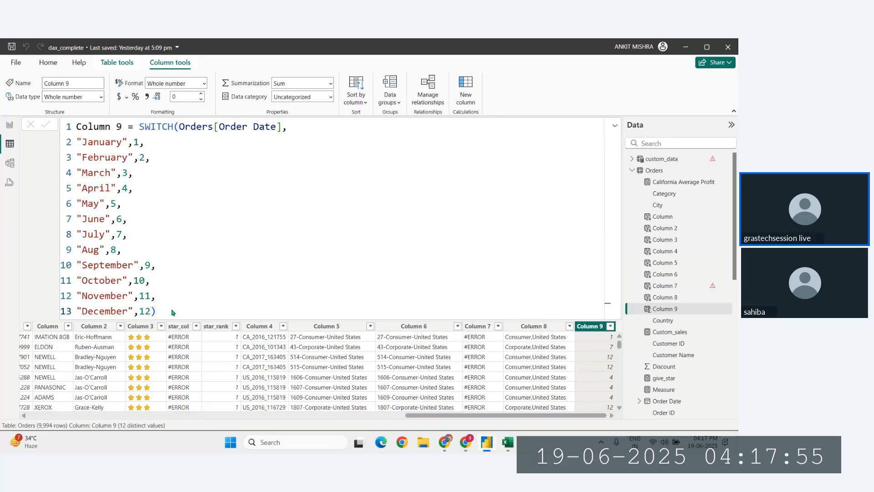
key(Return)
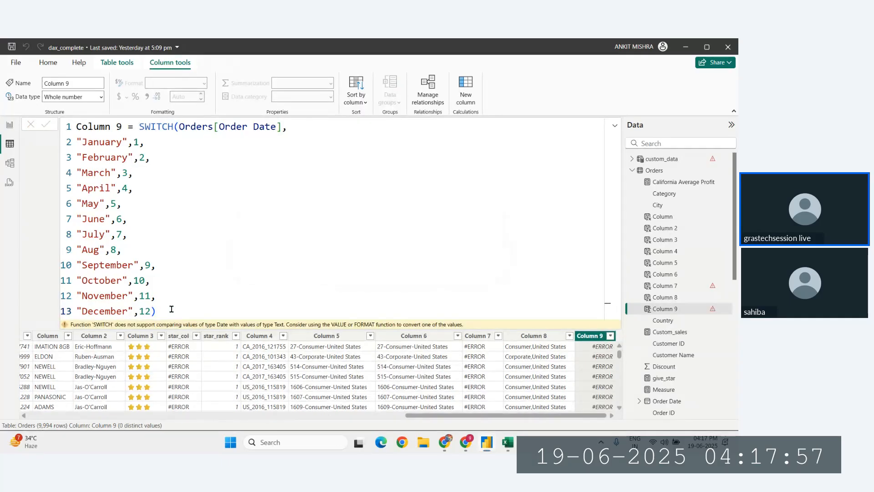
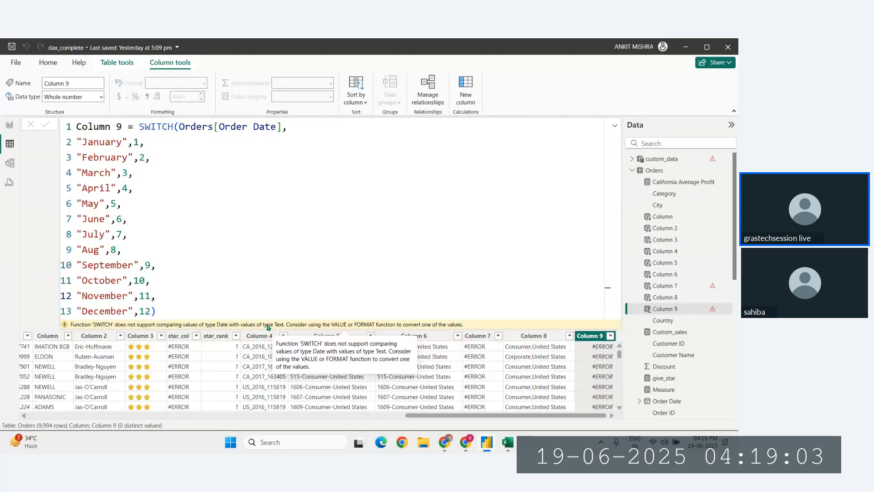
Append .[Month] to Orders[Order Date] in the first line of the SWITCH formula and commit it
drag(179, 127, 282, 127)
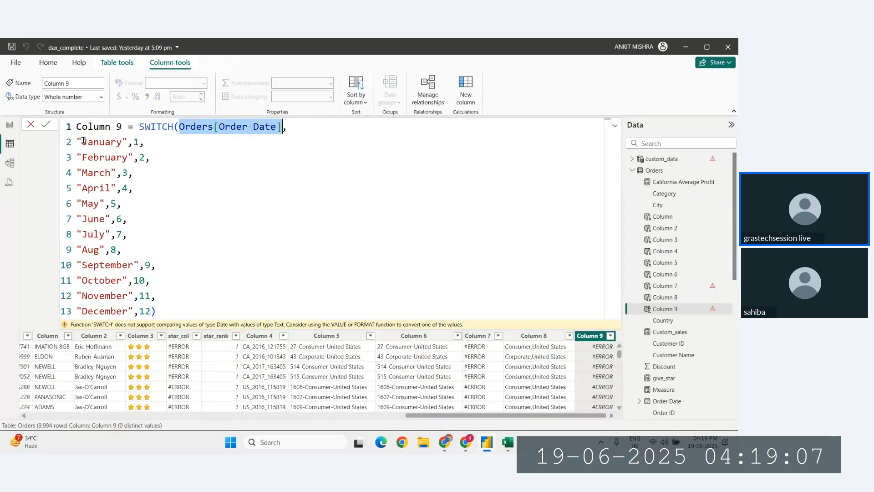
drag(76, 141, 128, 142)
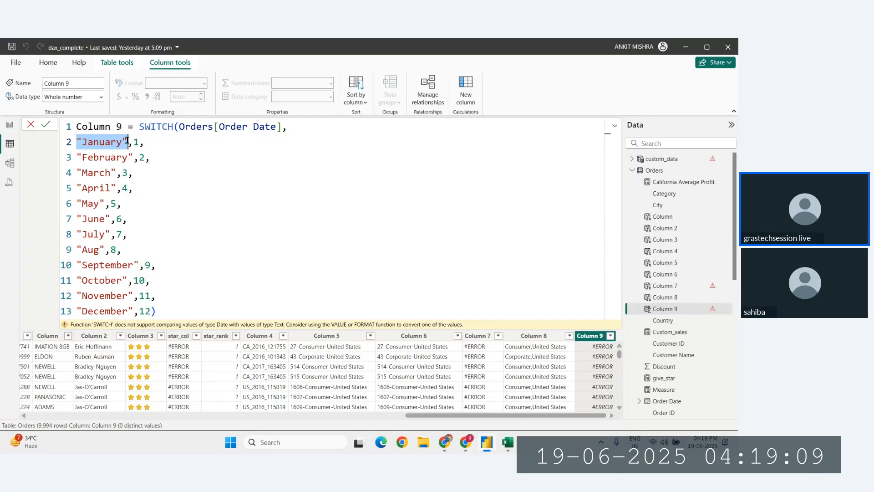
click(285, 128)
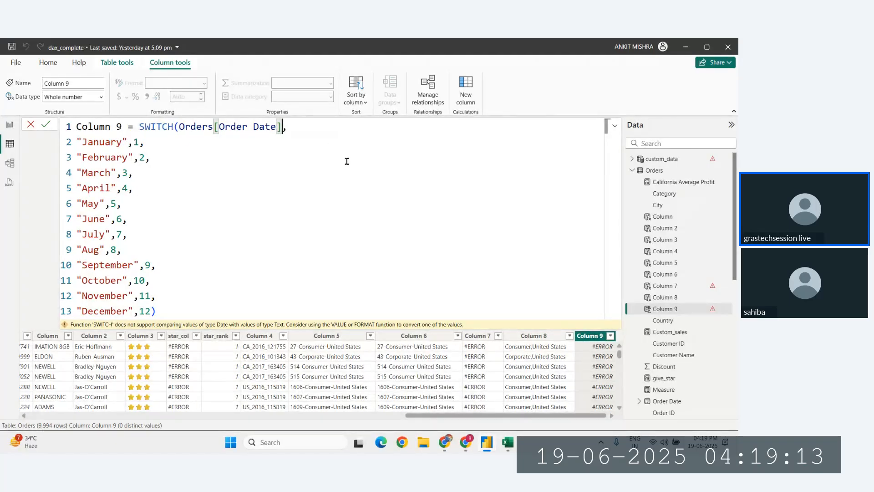
text(.)
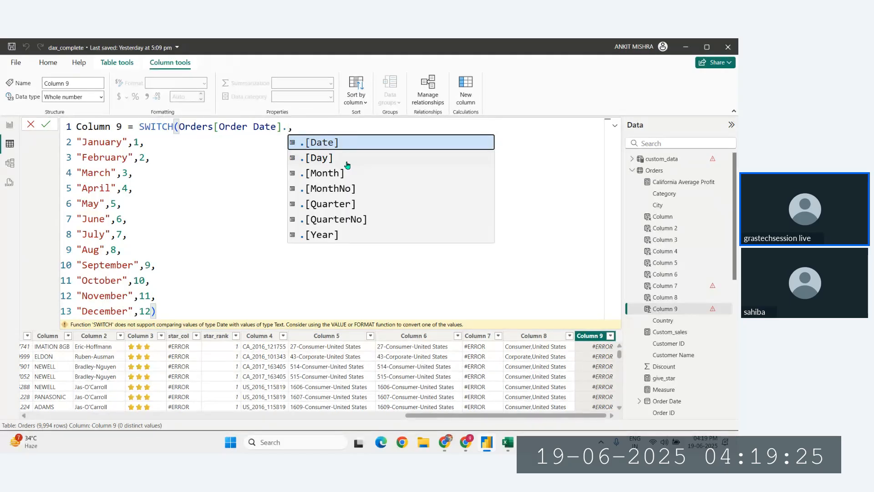
click(347, 171)
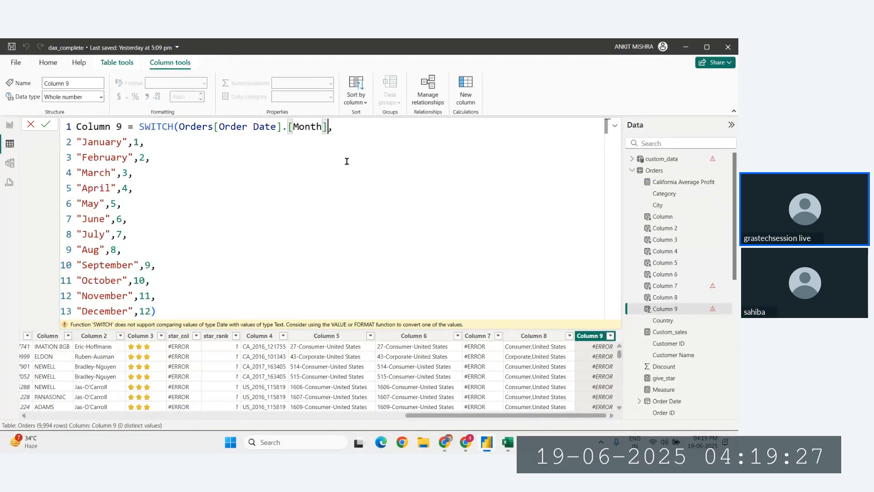
key(Return)
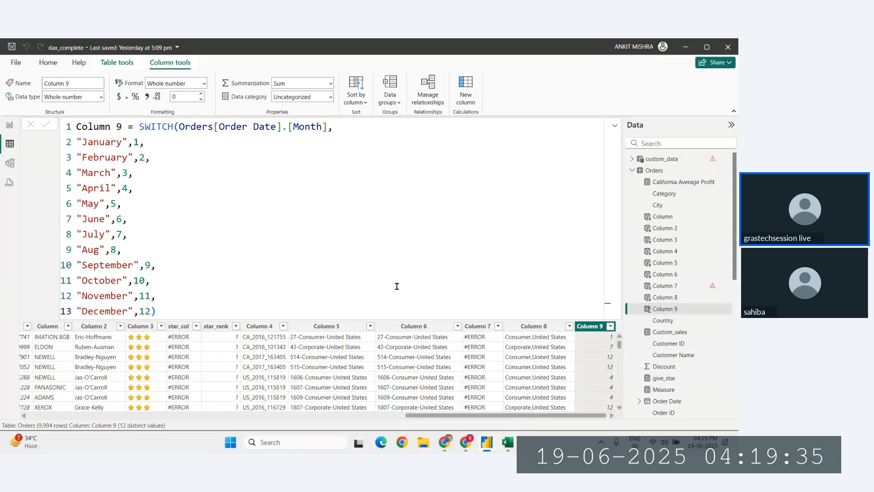
Collapse the formula editor and examine the month numbers in Column 9 alongside the other Orders columns
click(615, 125)
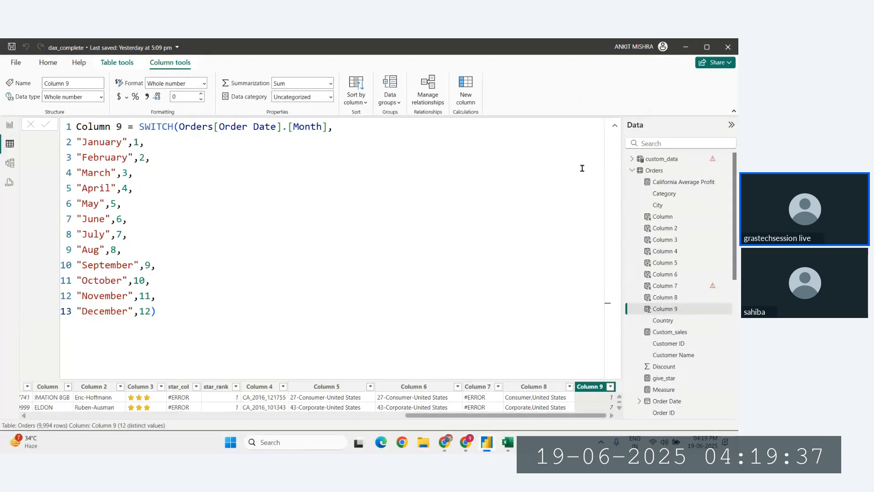
click(615, 125)
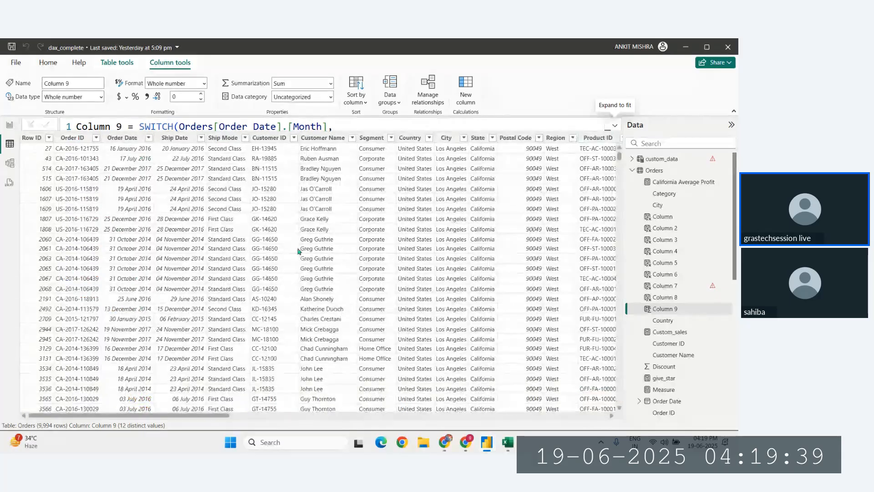
scroll(449, 273, right, 8)
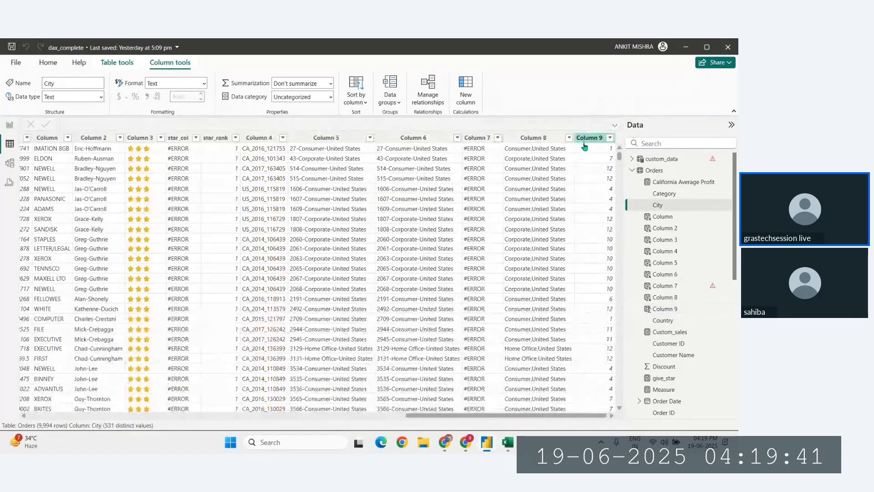
scroll(523, 219, left, 2)
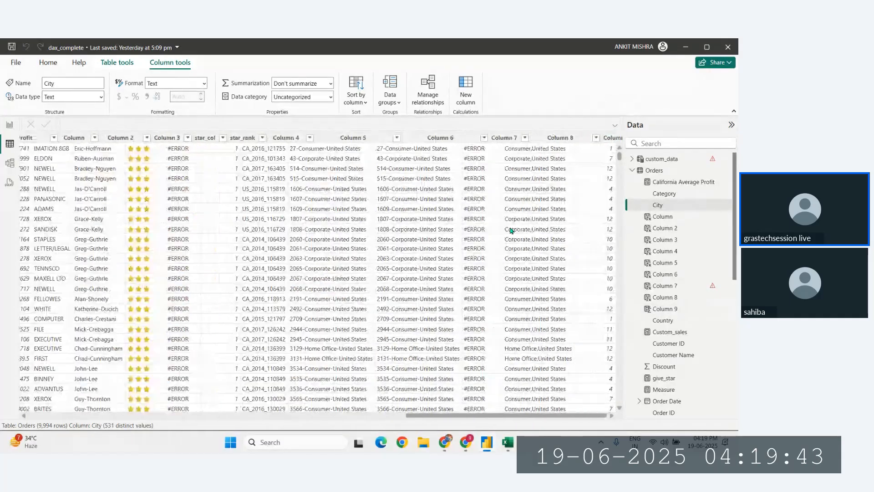
scroll(515, 234, right, 2)
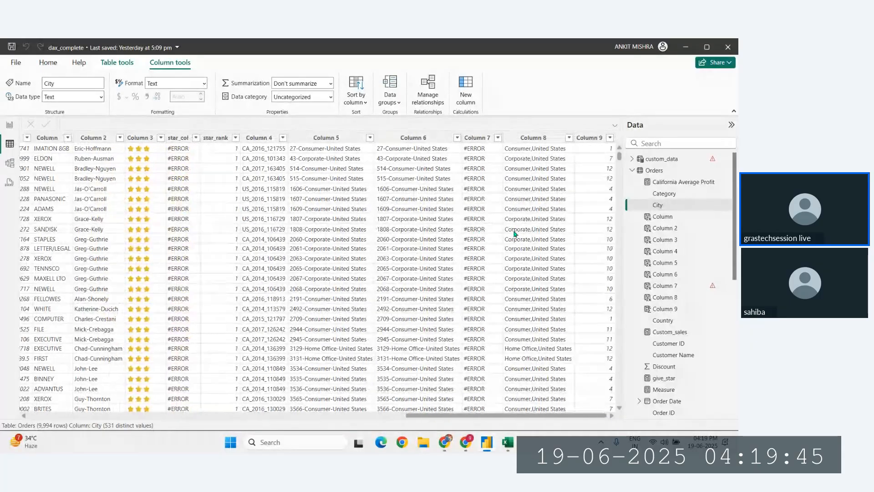
click(590, 142)
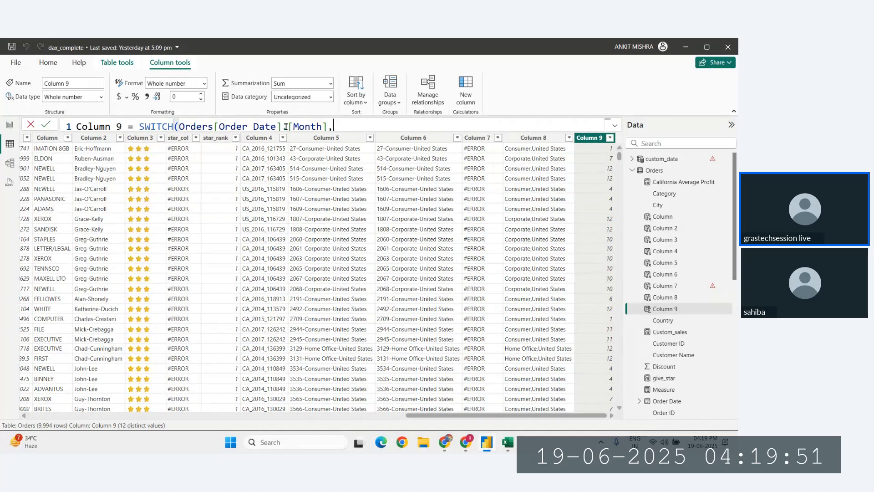
drag(178, 126, 286, 124)
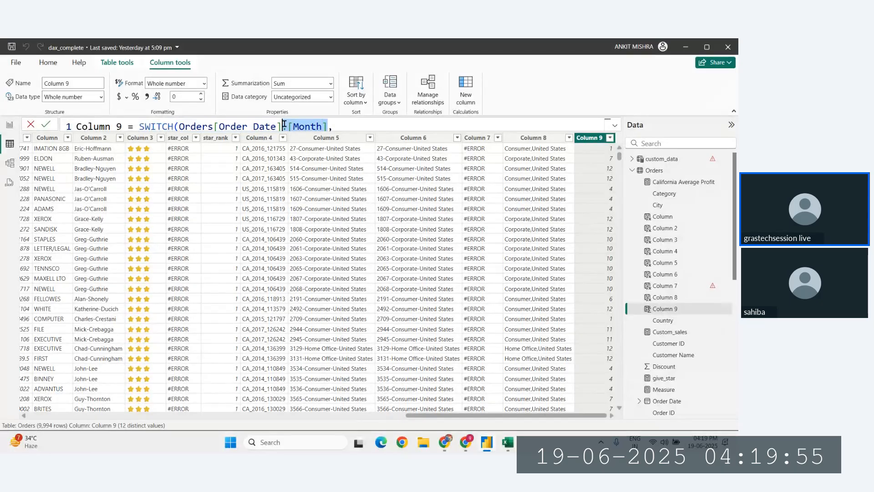
click(358, 127)
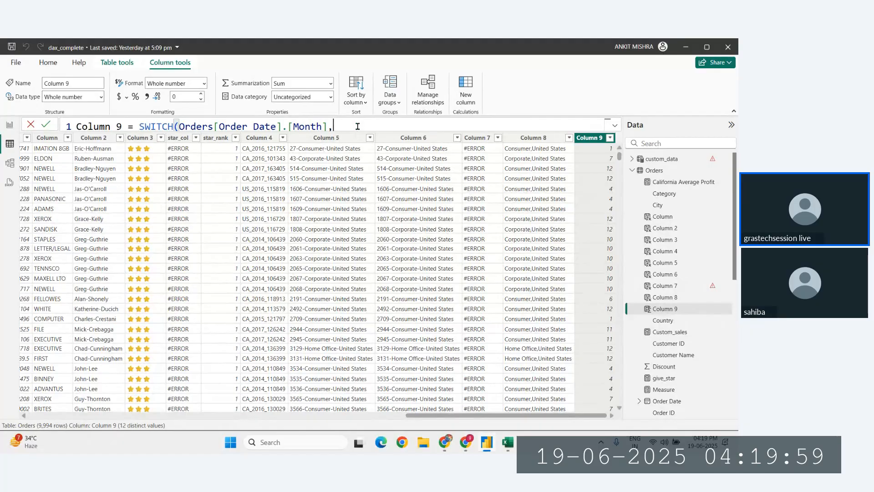
scroll(283, 241, left, 5)
scroll(283, 241, left, 5)
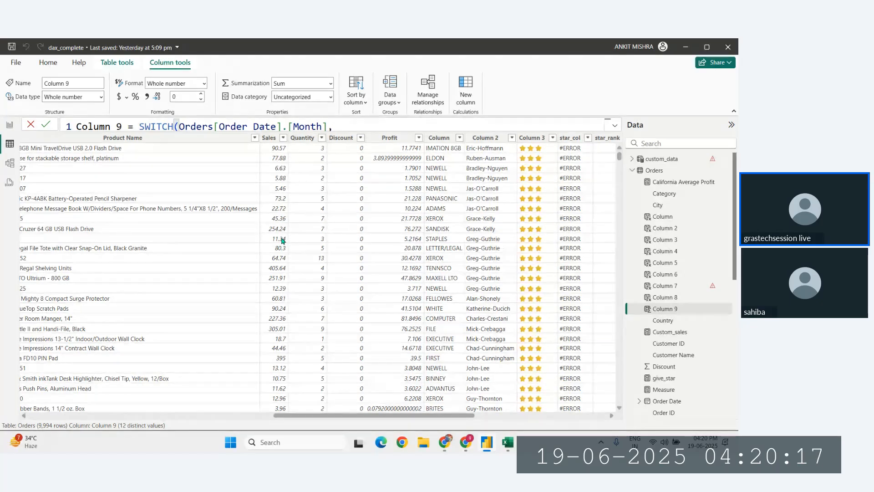
scroll(283, 241, right, 8)
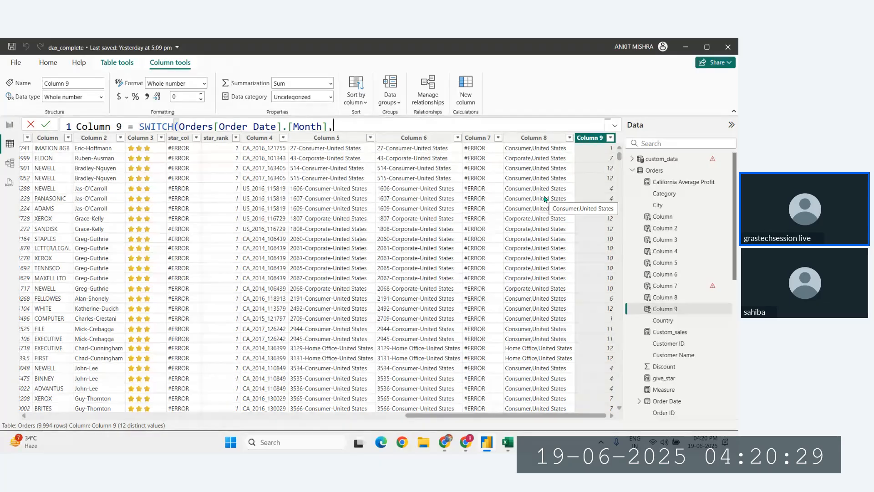
Switch to Excel and enter East in H5 of Sheet1, with a person's first name beside it in I5
key(super+r)
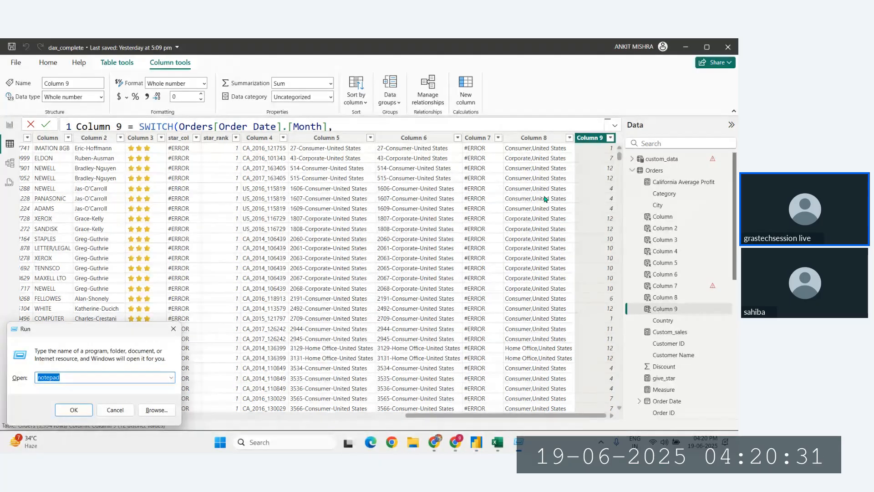
click(497, 442)
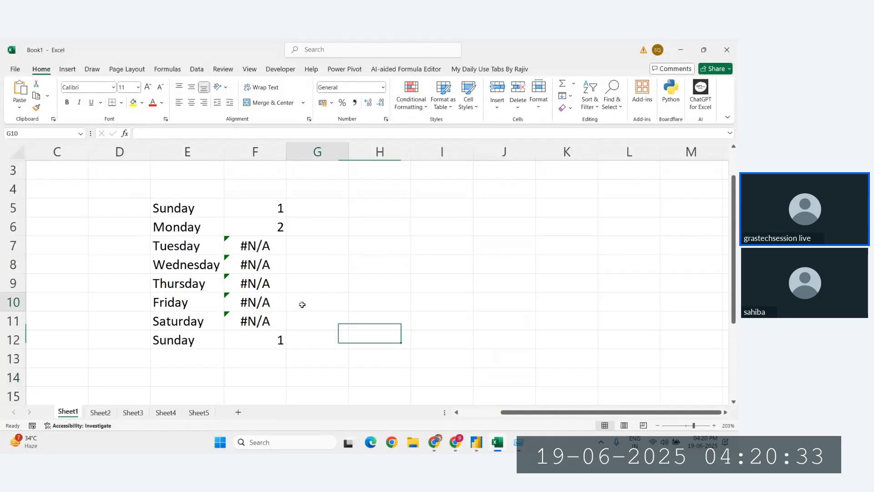
click(303, 304)
click(391, 199)
click(386, 207)
text(East)
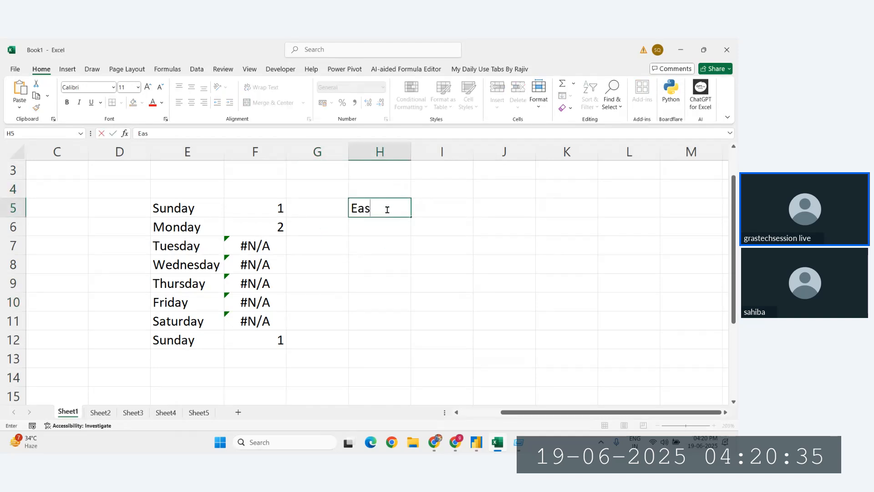
key(Return)
key(Up)
key(Right)
text(Aman)
key(Return)
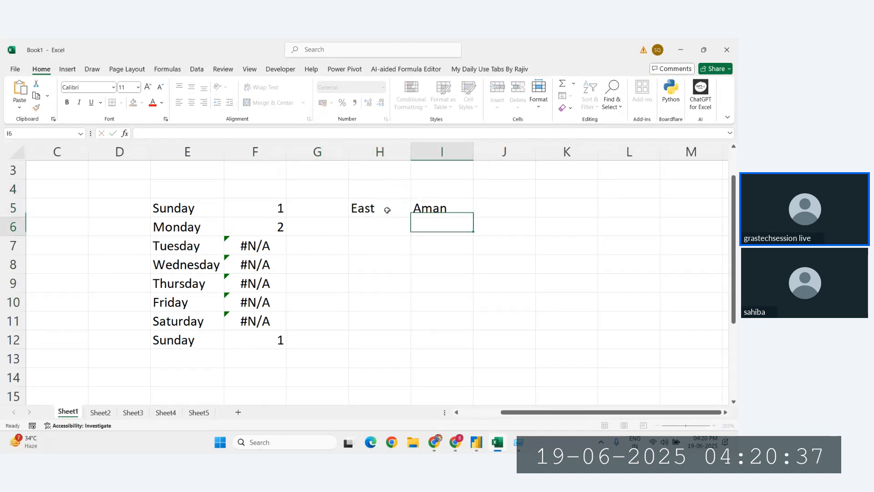
Enter West in H6, with a different person's first name beside it in I6
key(Left)
text(West)
key(Tab)
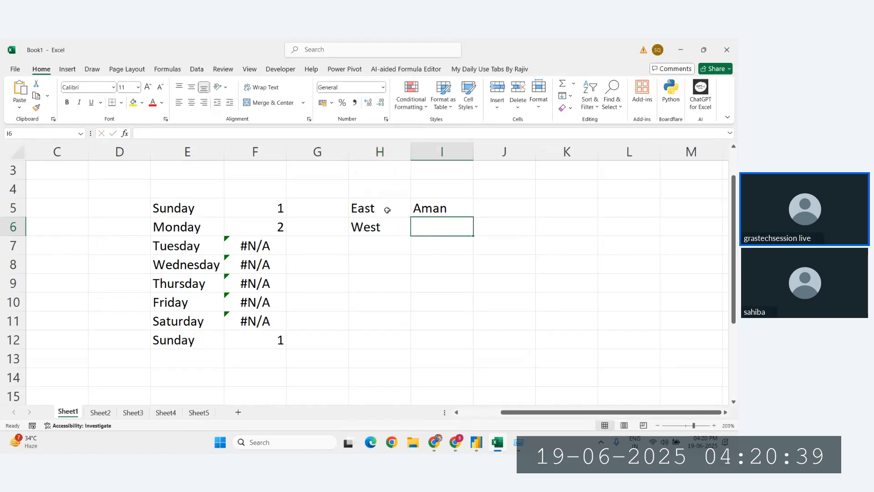
text(Karan)
key(Return)
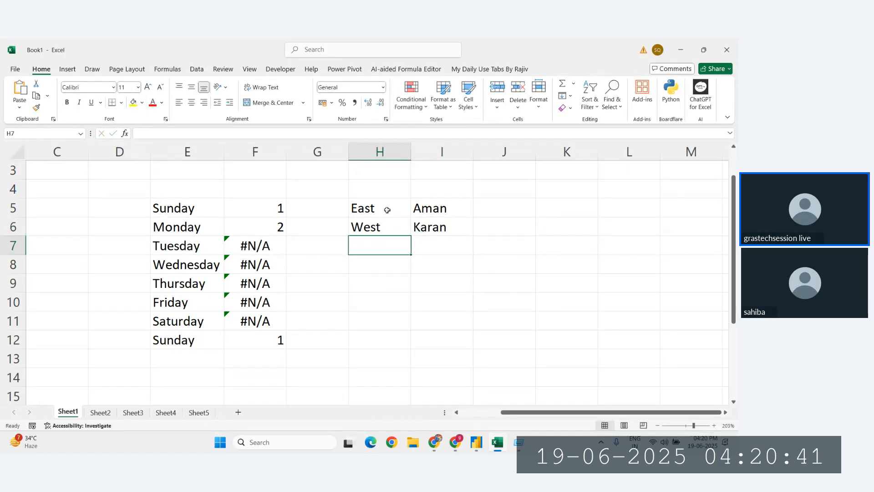
text(North)
key(Tab)
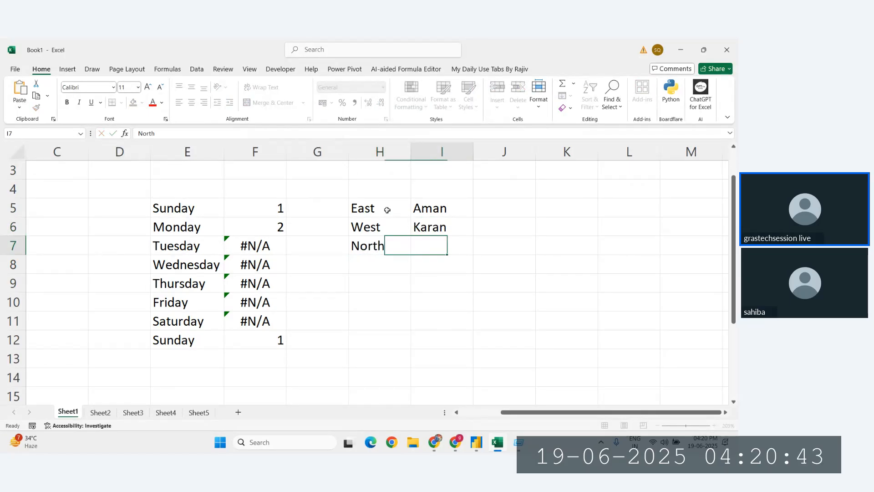
key(Left)
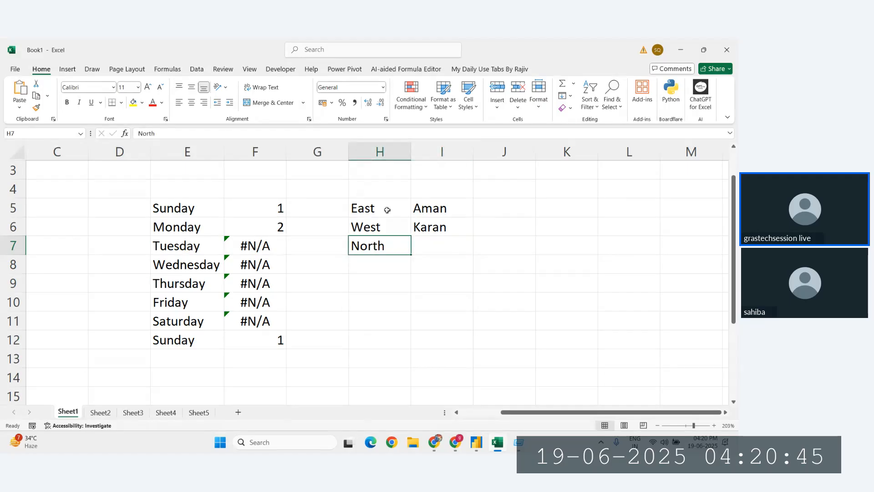
Enter South in H7 and Central in H8, each with another person's first name beside it in column I
text(South)
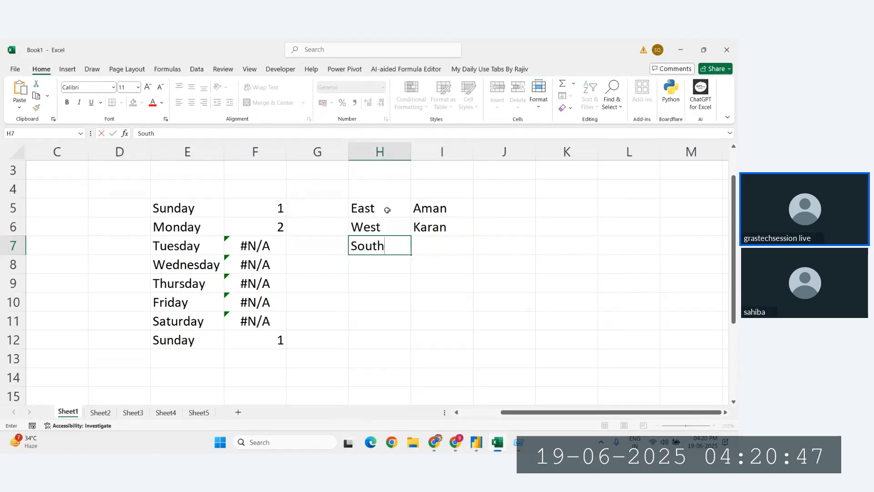
key(Tab)
text(Mohan)
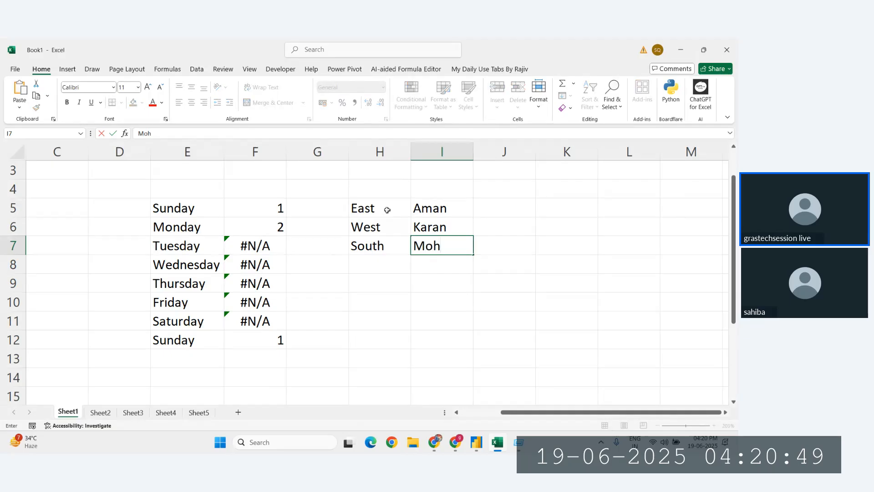
key(Return)
text(Central)
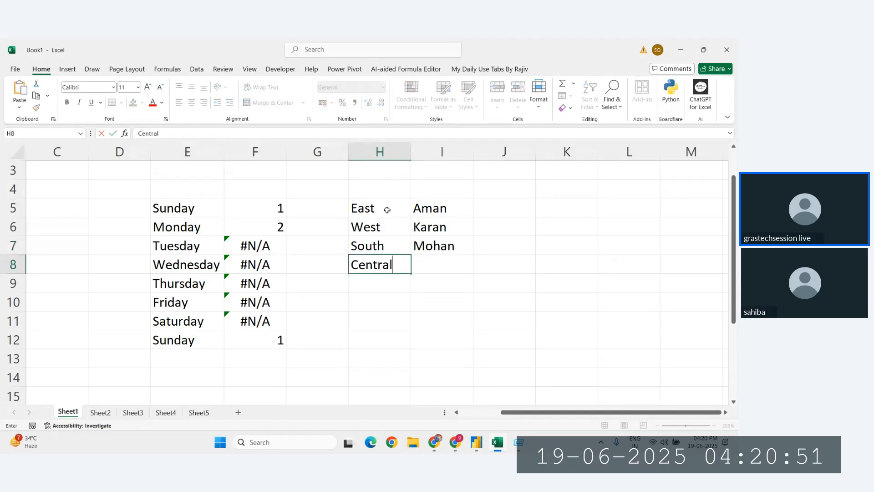
key(Tab)
text(Ajay)
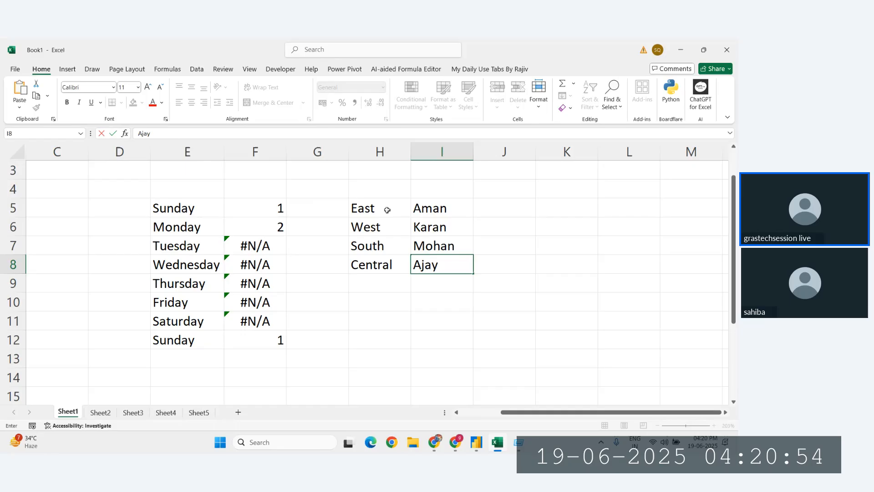
key(Return)
Enter North in H9, with another person's first name beside it in I9
drag(424, 210, 428, 246)
click(388, 285)
text(North)
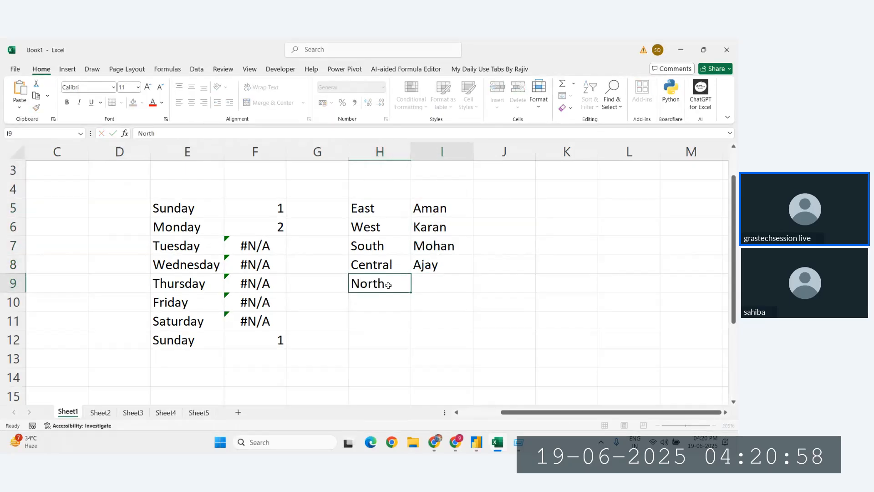
key(Tab)
text(Kapil)
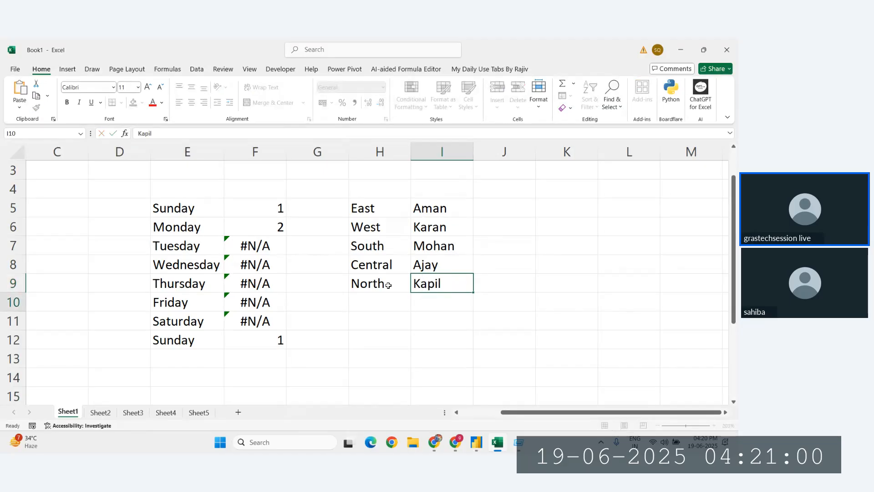
key(Return)
Highlight the region-to-person list in H5:I9 to review which person belongs to each region
click(419, 283)
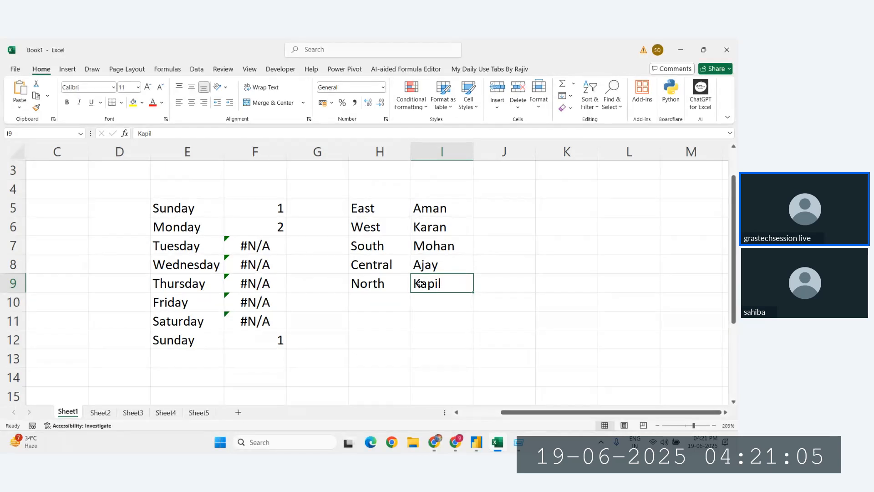
drag(360, 208, 456, 286)
click(530, 245)
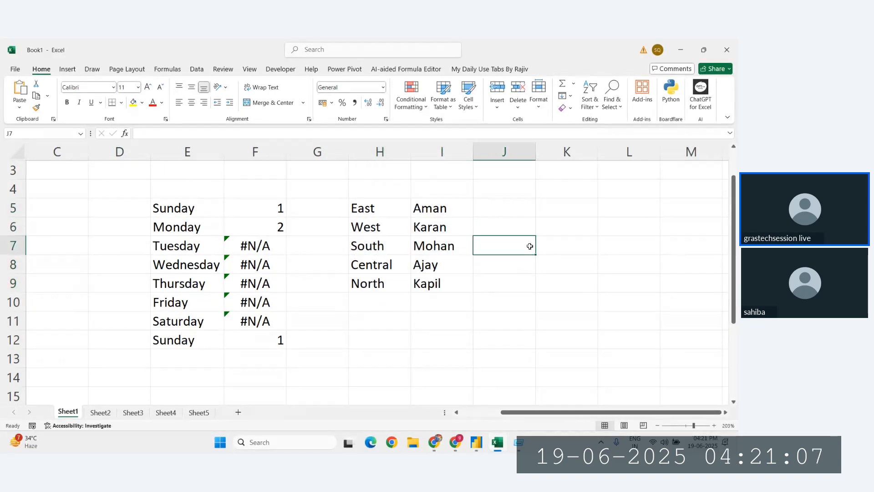
drag(363, 209, 422, 273)
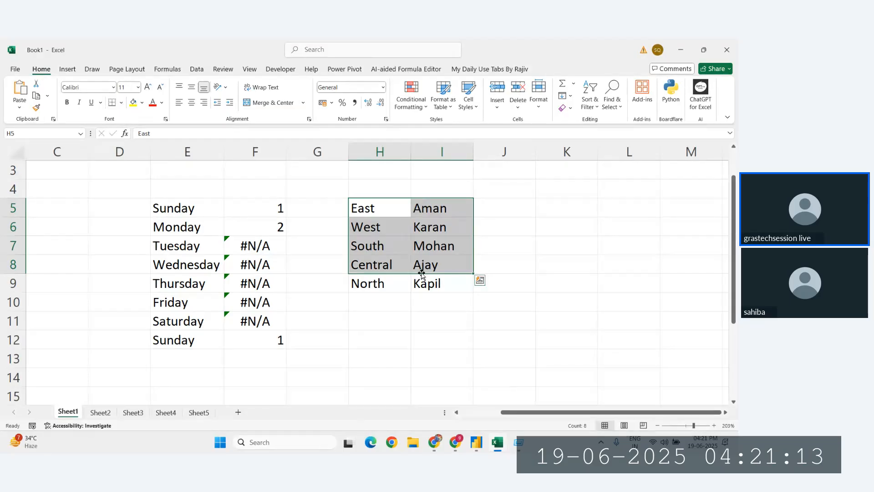
click(432, 294)
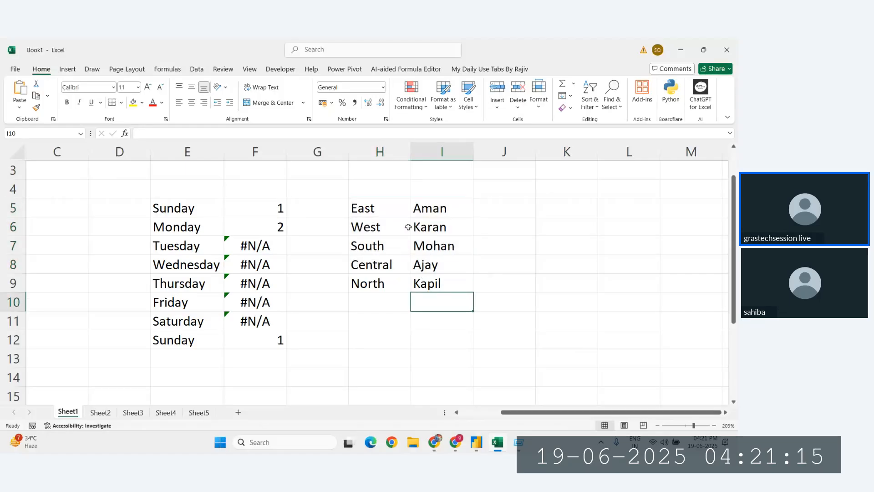
drag(394, 214, 445, 286)
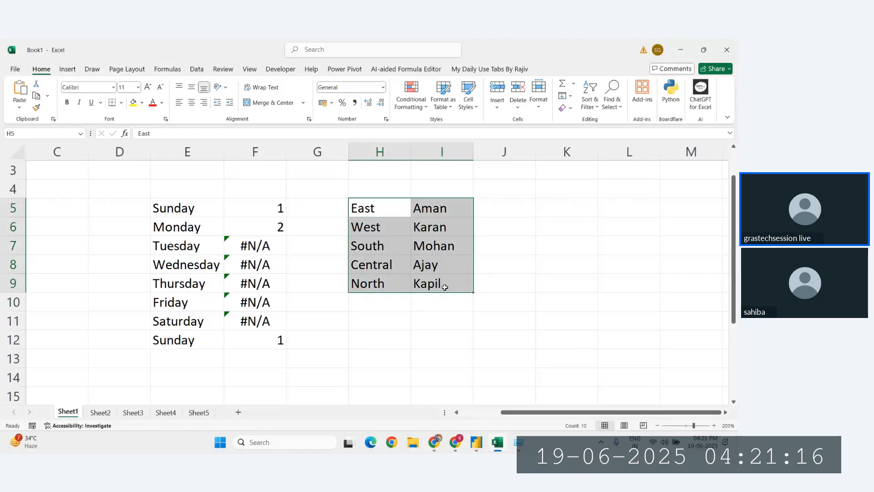
click(477, 442)
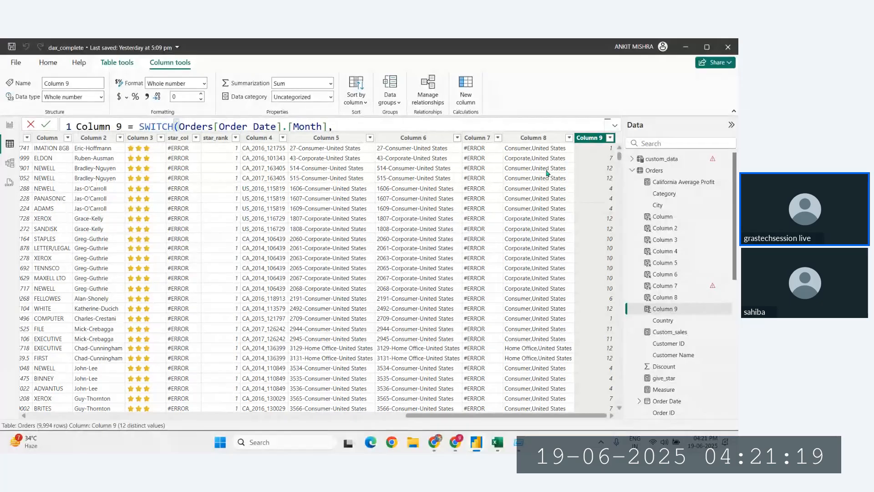
click(497, 442)
click(422, 229)
drag(370, 192, 417, 192)
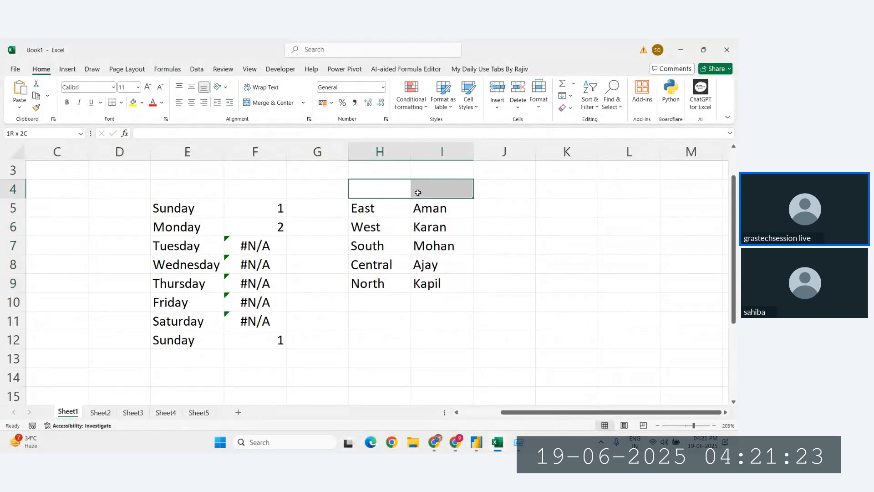
click(367, 192)
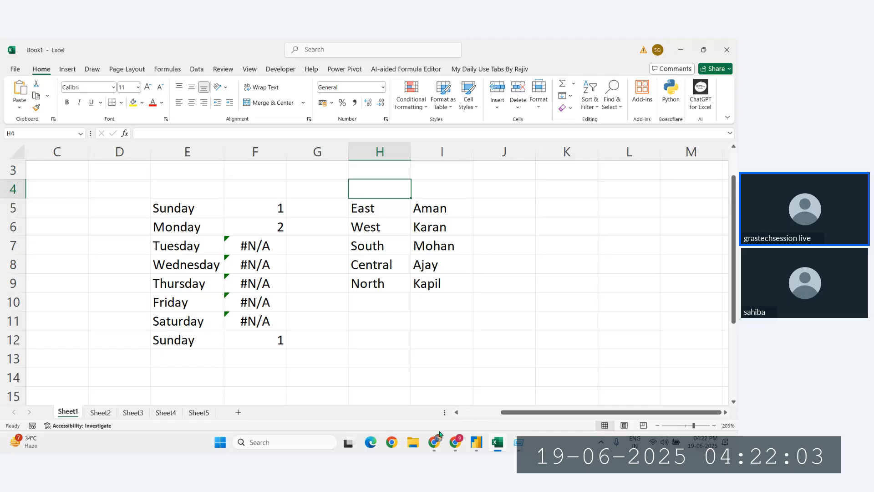
mouse_move(455, 441)
click(400, 395)
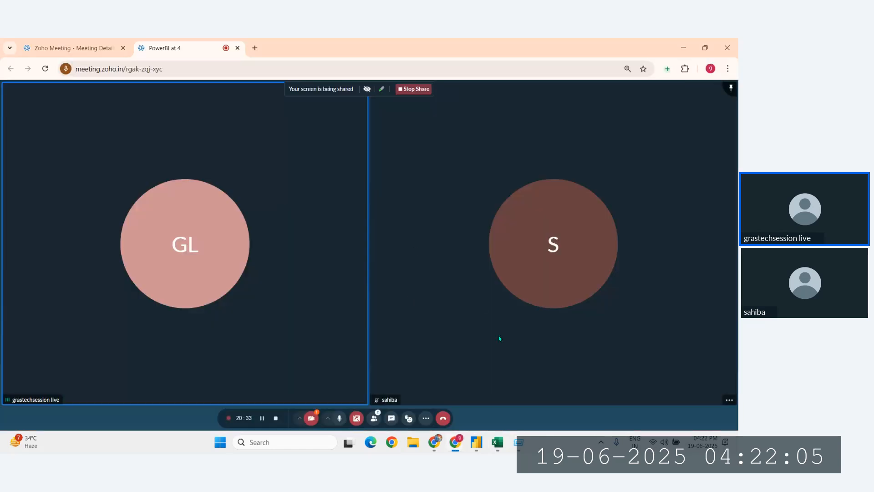
click(497, 441)
click(480, 299)
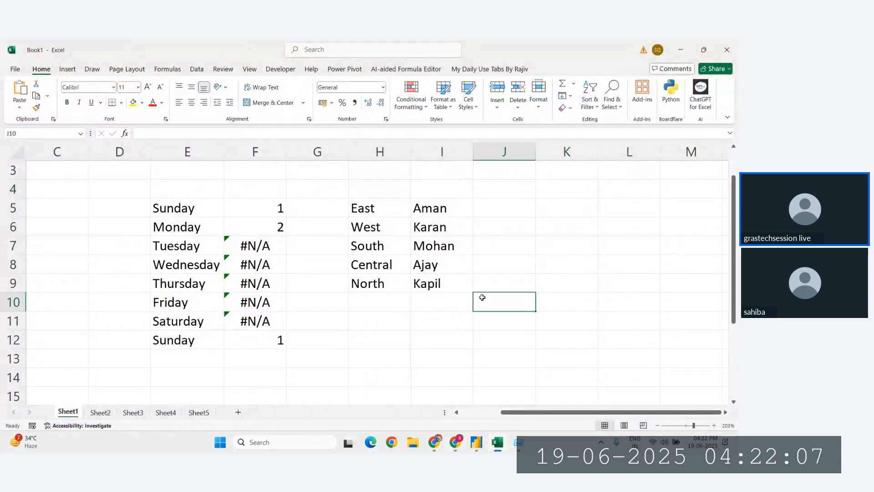
click(370, 315)
Switch to the DAX reference in Chrome and read the SWITCH function's parameters and return value
key(alt+Tab)
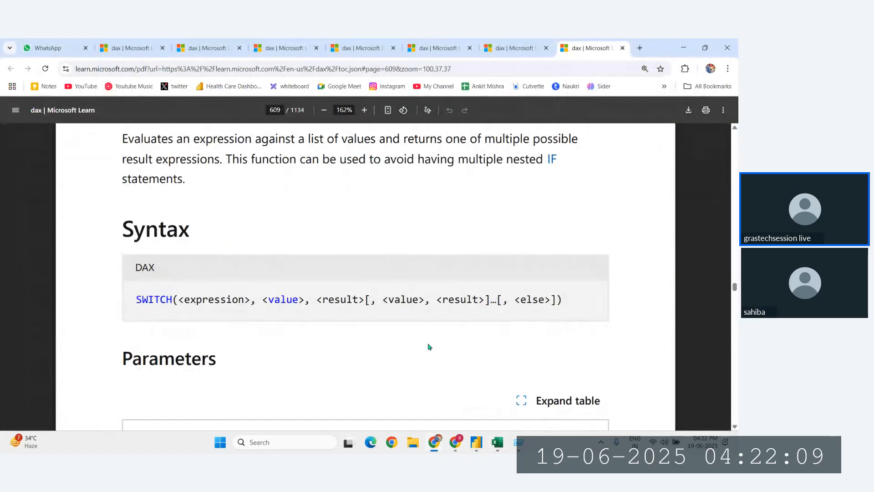
scroll(396, 307, down, 6)
scroll(395, 307, up, 1)
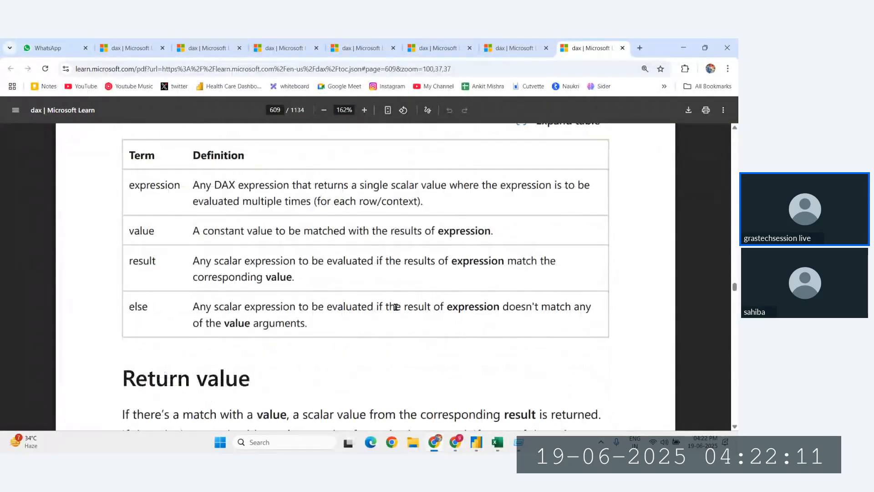
scroll(396, 306, down, 2)
scroll(395, 307, down, 1)
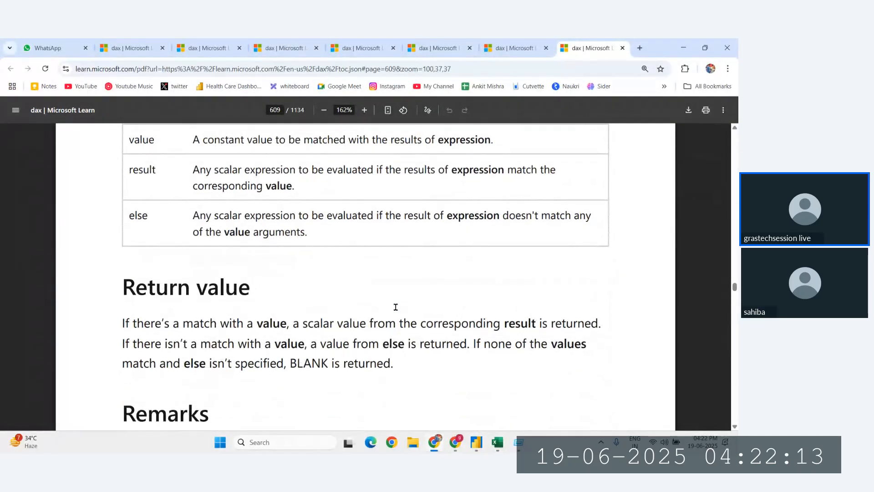
scroll(396, 307, up, 2)
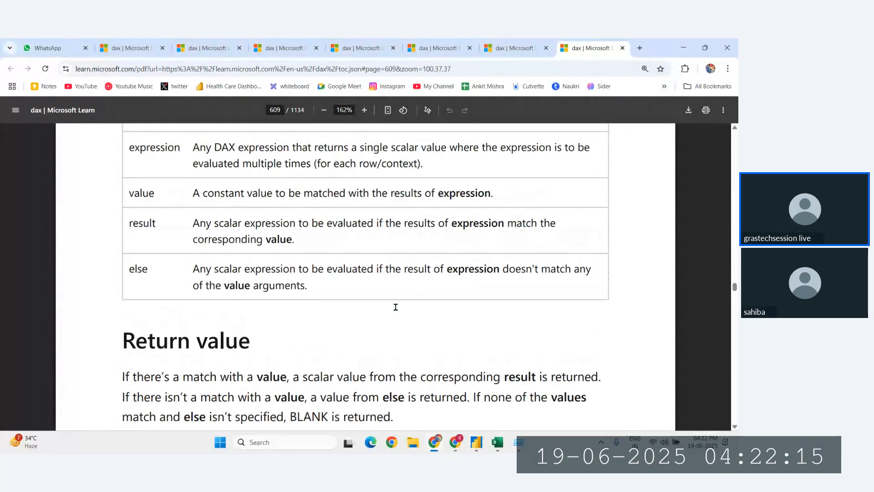
Examine the SWITCH example that maps month numbers to month names, highlighting its value and result pairs
scroll(396, 307, down, 6)
scroll(395, 307, down, 10)
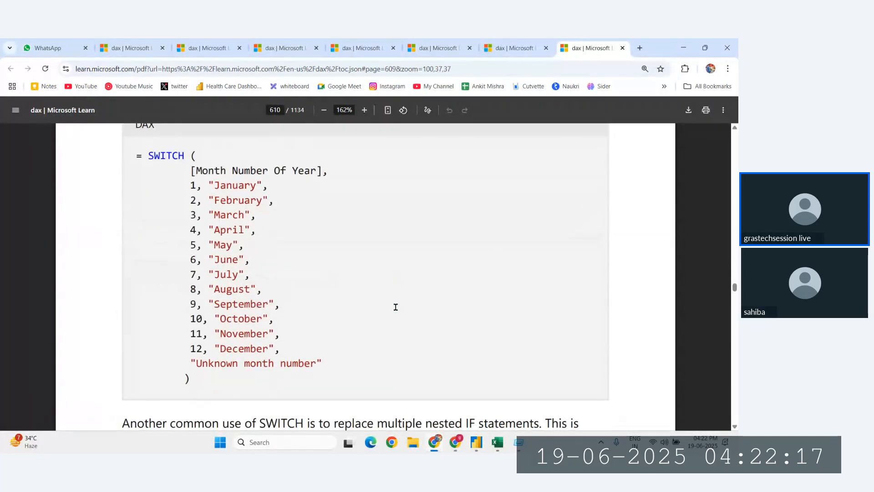
scroll(198, 216, down, 1)
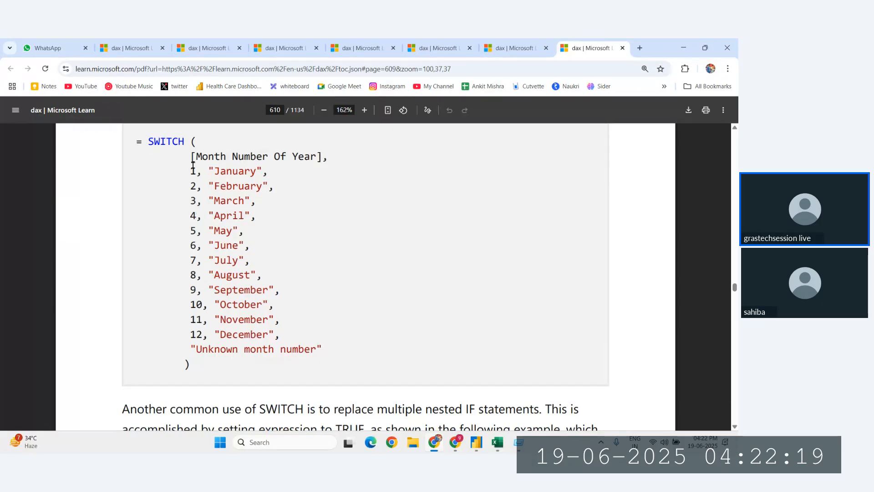
drag(191, 165, 287, 273)
click(368, 288)
drag(187, 164, 337, 333)
click(337, 333)
Read the SWITCH example that uses TRUE as its expression to replace nested IF statements comparing Reorder Point and Safety Stock Level
scroll(336, 333, down, 3)
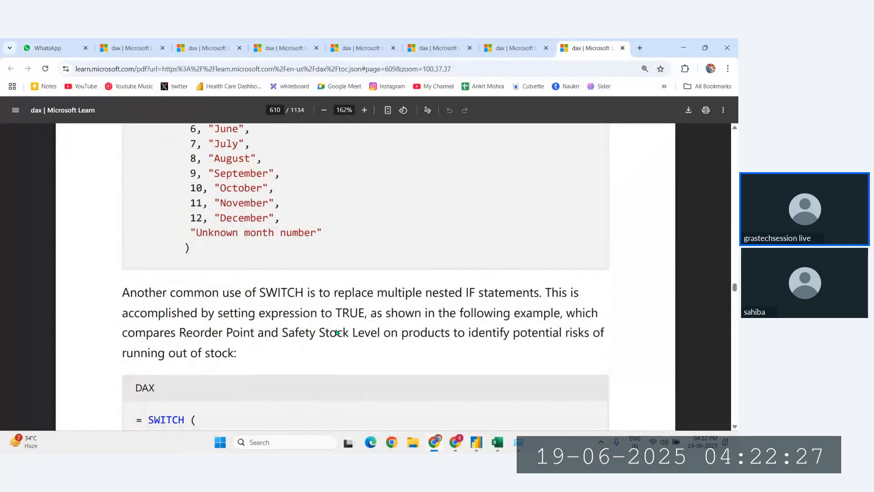
scroll(337, 332, down, 3)
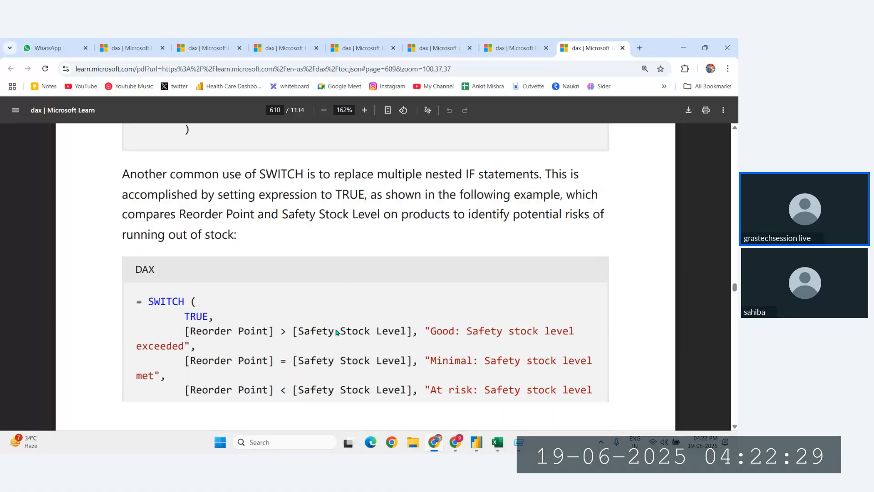
scroll(337, 333, up, 3)
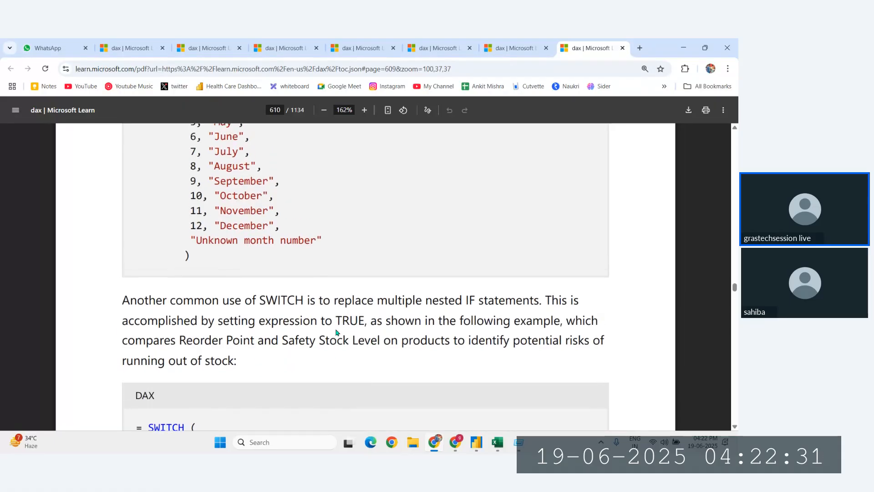
scroll(337, 333, down, 5)
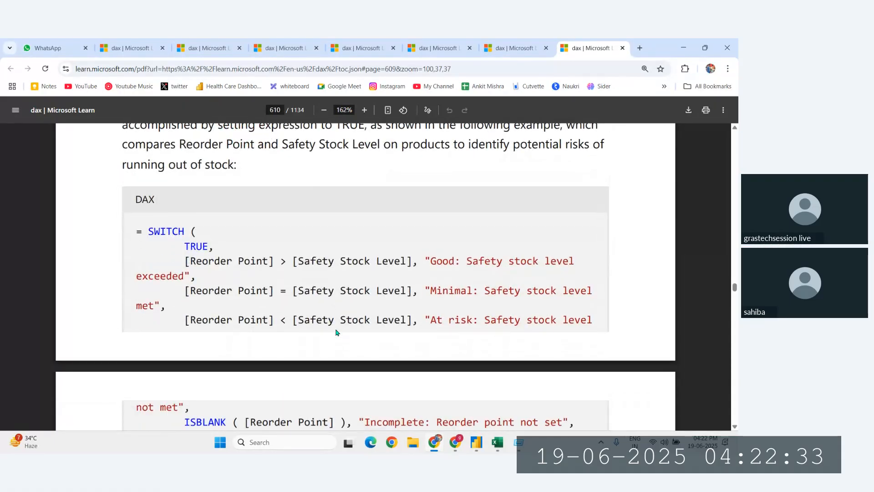
scroll(337, 333, down, 1)
scroll(337, 332, down, 1)
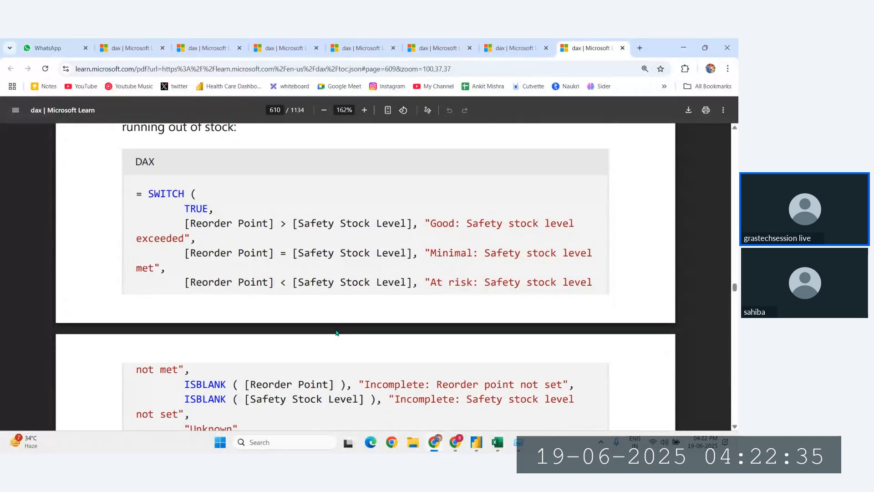
Review the month-number SWITCH example again, highlighting its month pairs and the 1, "January" pair
scroll(337, 333, up, 13)
scroll(336, 332, down, 4)
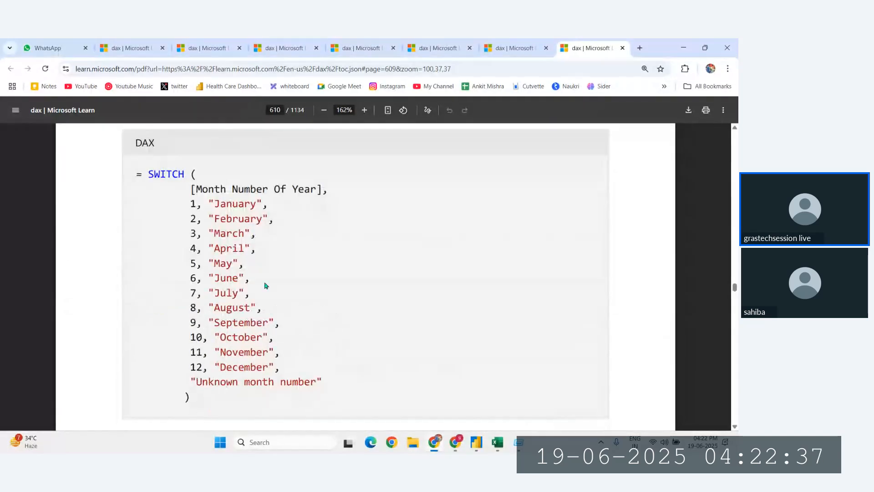
drag(189, 197, 274, 252)
click(236, 237)
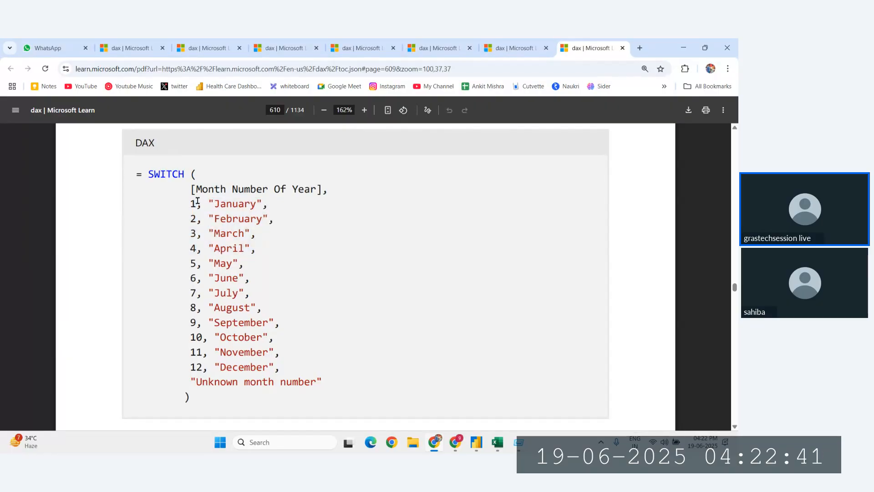
drag(198, 201, 254, 374)
click(279, 352)
drag(191, 204, 257, 210)
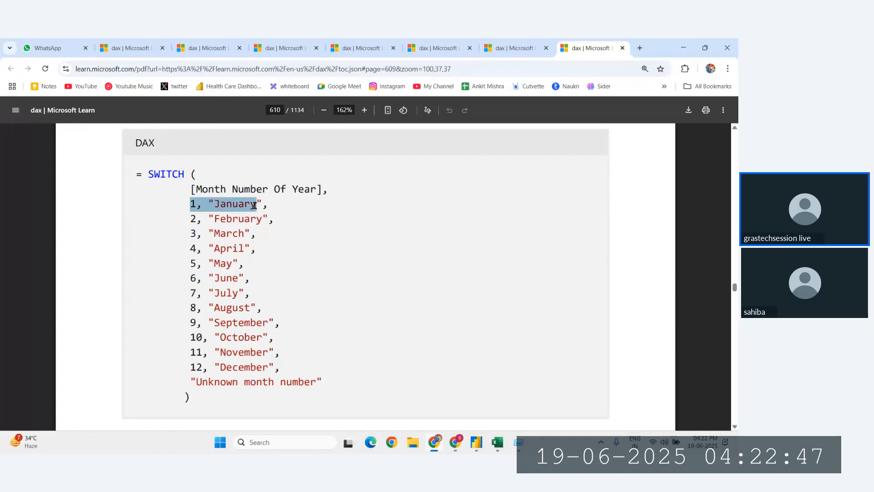
scroll(288, 266, down, 1)
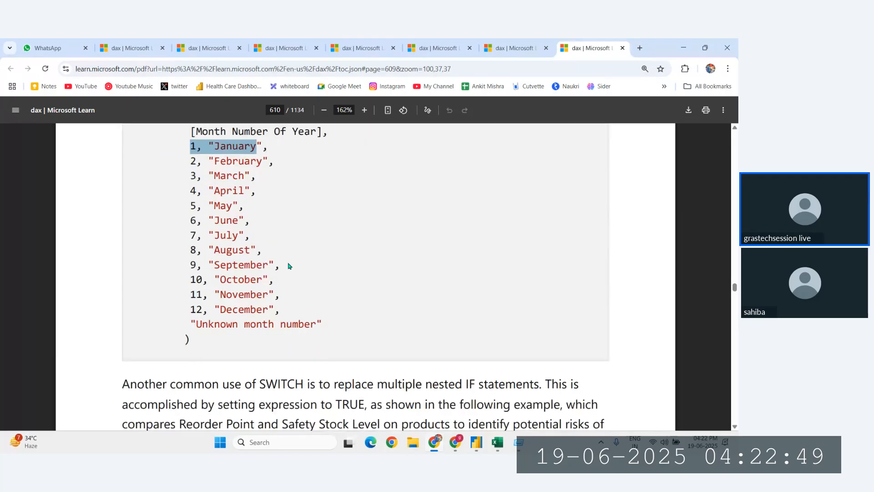
Switch to the Excel workbook and highlight the region-to-person list beside the weekday table
click(494, 451)
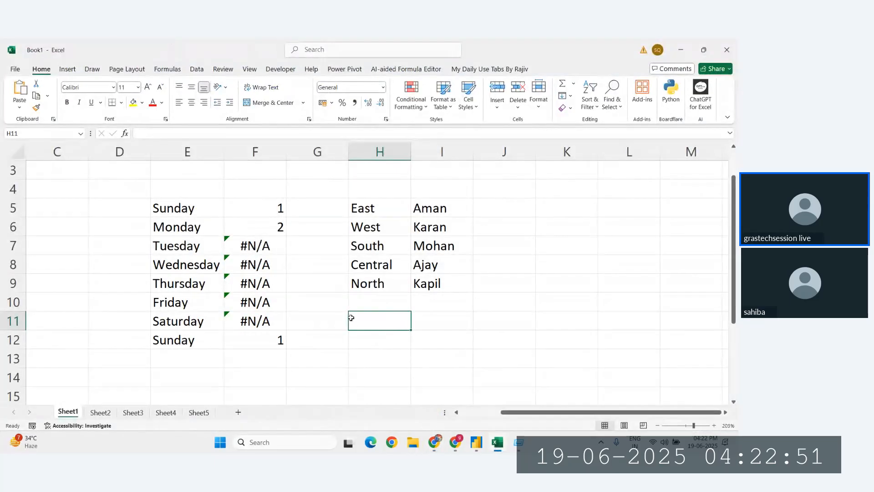
drag(363, 213, 474, 301)
click(482, 301)
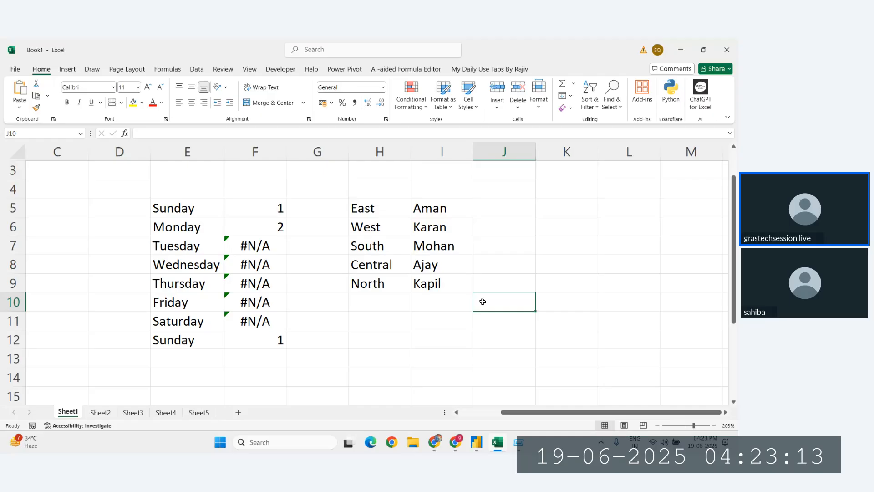
Check the Zoho meeting window, switch to Power BI and look across the Orders table columns up to Column 9
click(455, 442)
click(419, 393)
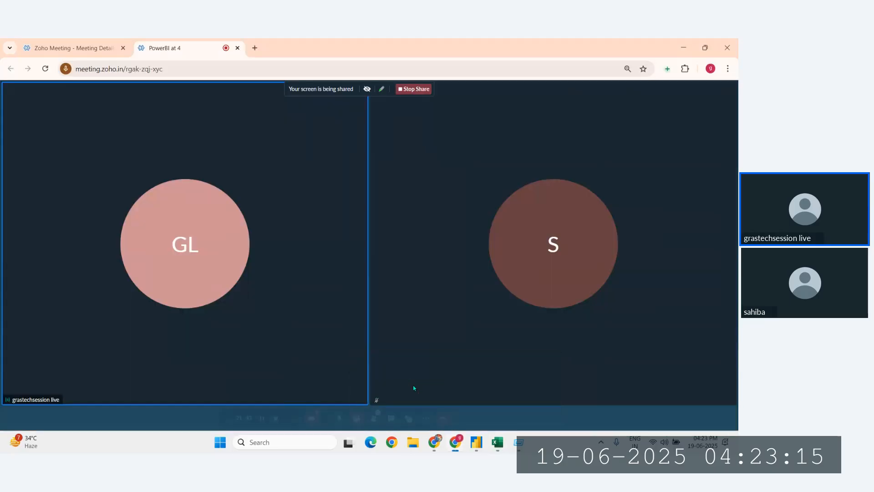
click(477, 443)
scroll(435, 315, left, 10)
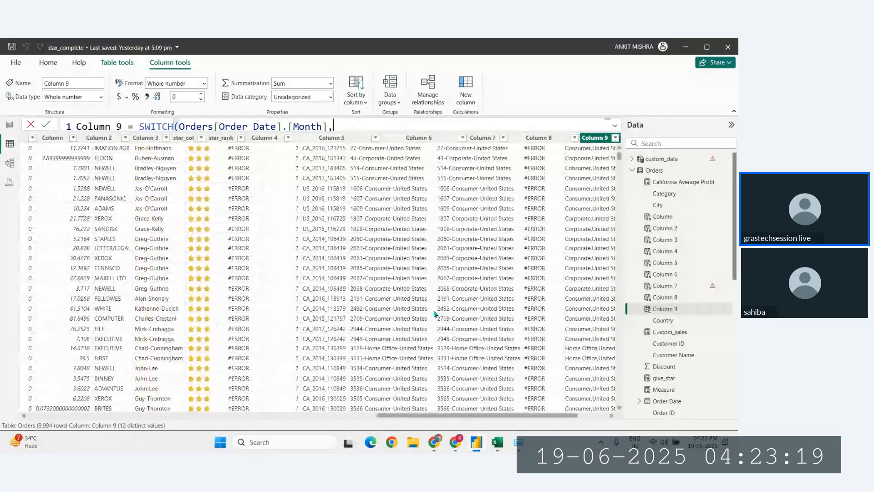
scroll(435, 314, right, 10)
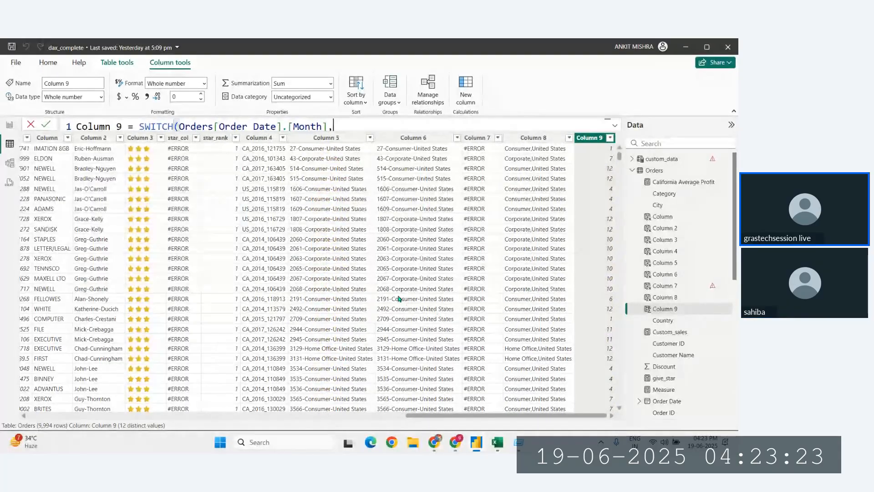
Return to Excel, highlight the region-to-person pairs in H5:I9, and briefly check the meeting window
click(498, 442)
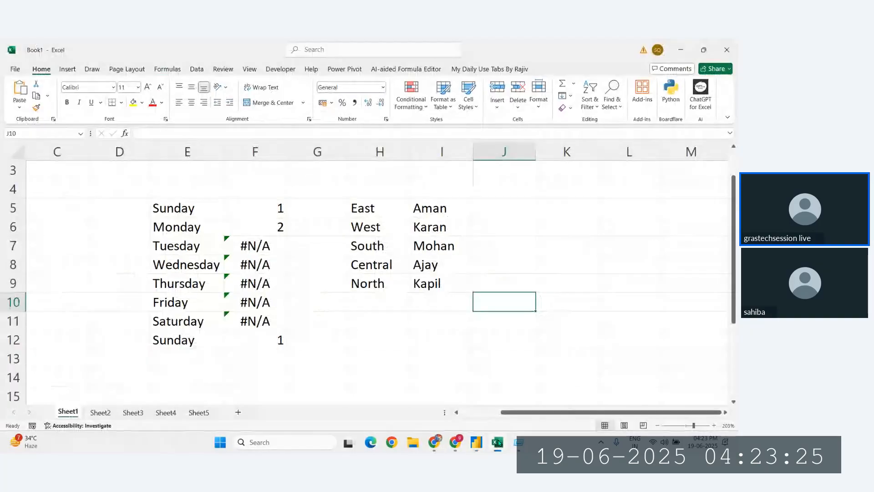
drag(377, 284, 441, 283)
drag(377, 220, 433, 282)
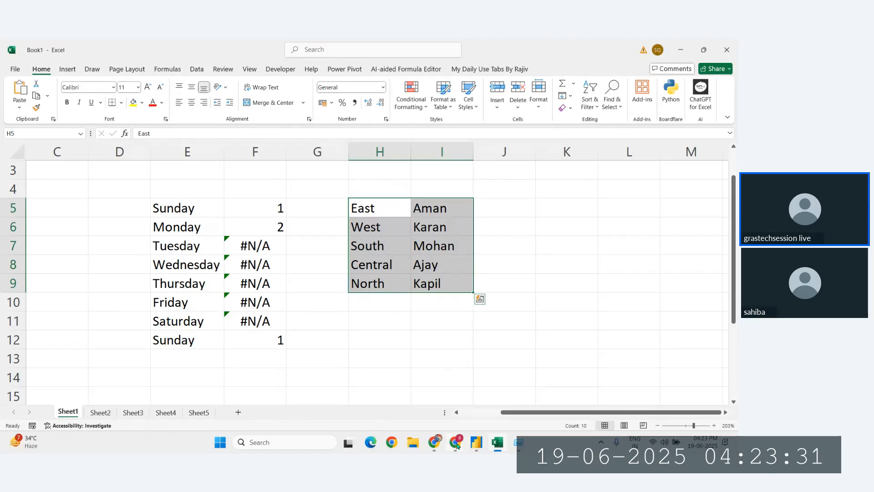
mouse_move(457, 444)
click(417, 400)
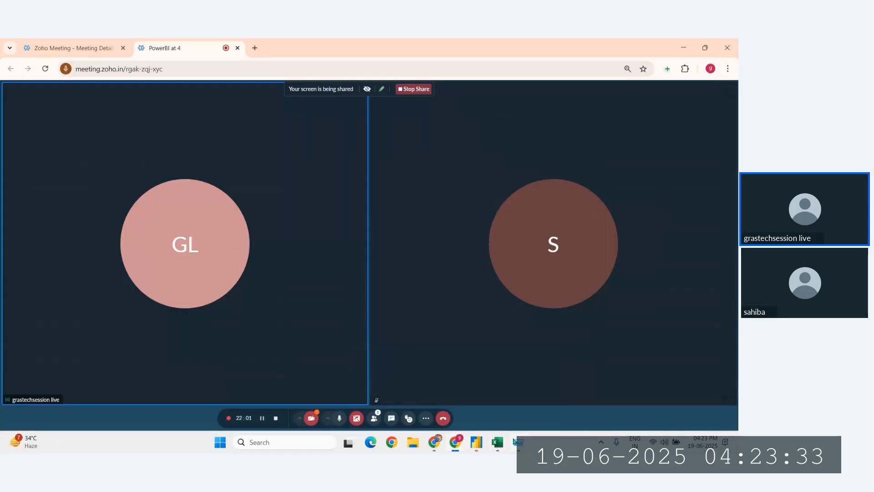
click(496, 446)
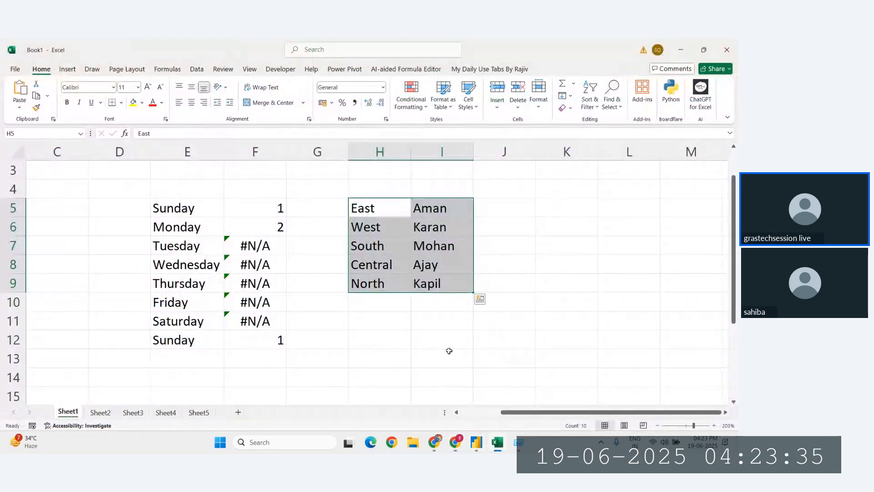
Switch to Power BI Desktop and examine the month-to-number pairs in the full SWITCH formula of Column 9
click(446, 347)
click(396, 298)
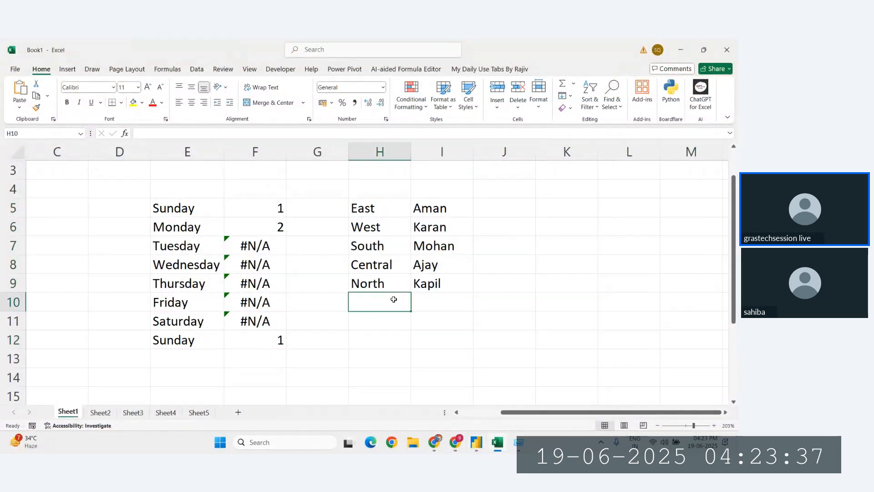
click(475, 444)
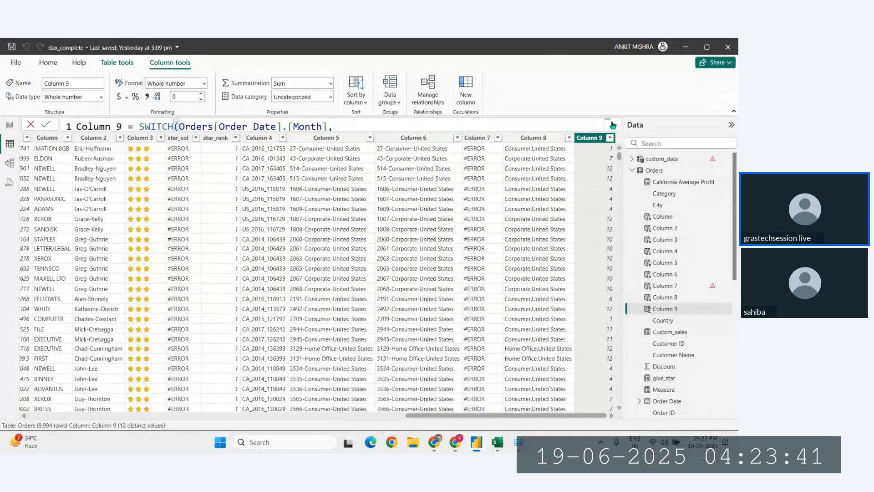
text("January",1, "February",2, "March",3, "April",4, "May",5, "June",6, "July",7, "Aug",8, "September",9, "October",10, "November",11, "December",12)
text())
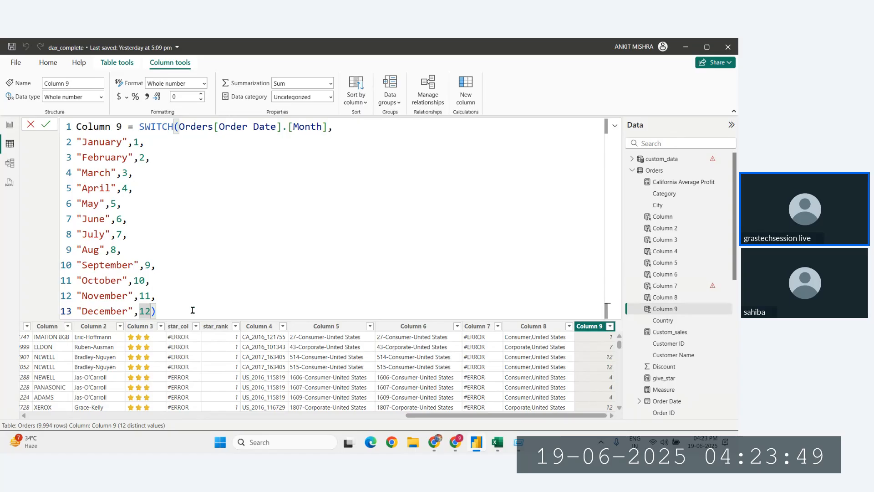
double_click(100, 142)
click(132, 141)
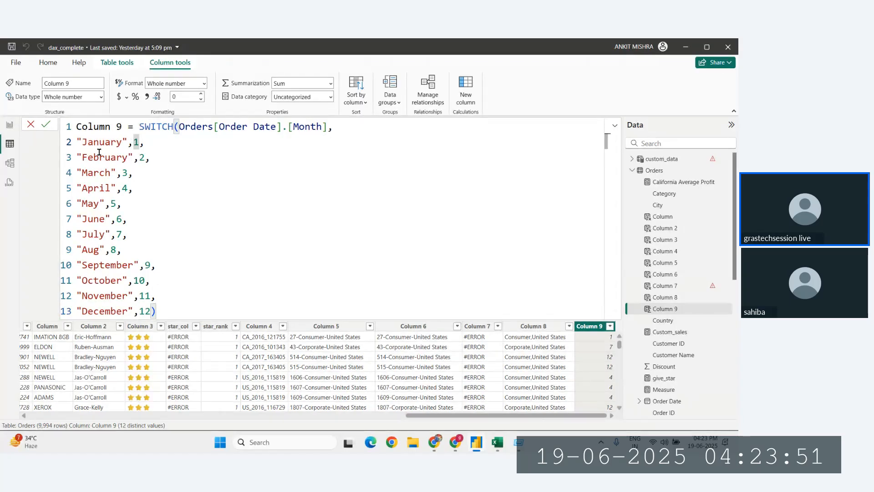
key(Down)
double_click(89, 188)
click(146, 191)
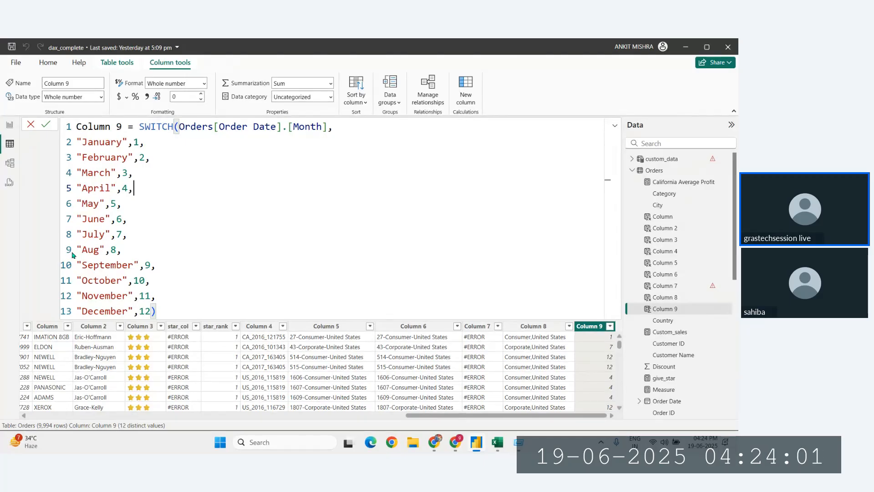
Try to commit the Column 9 SWITCH formula with a trailing comma after December's 12
double_click(145, 311)
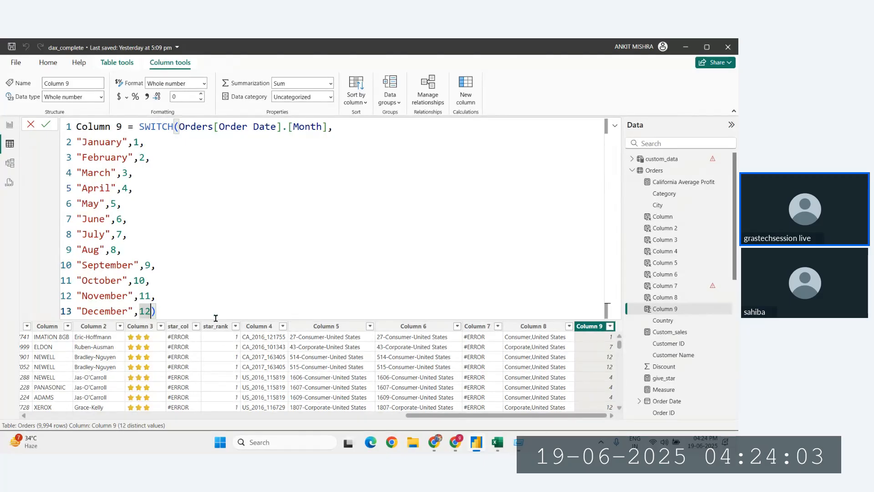
key(Right)
text(,)
key(Return)
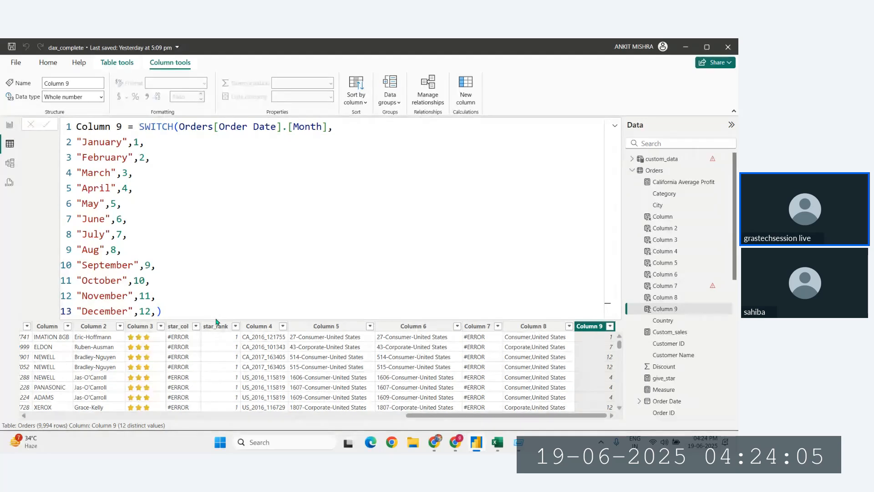
click(156, 311)
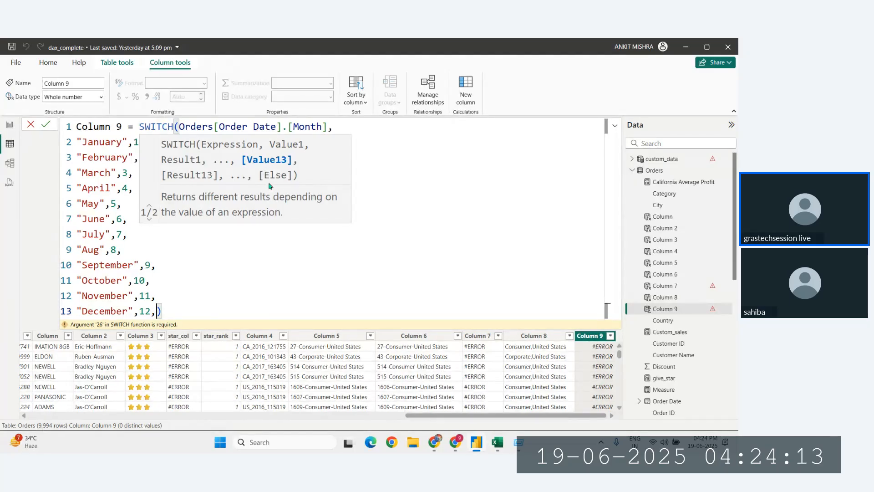
text(,)
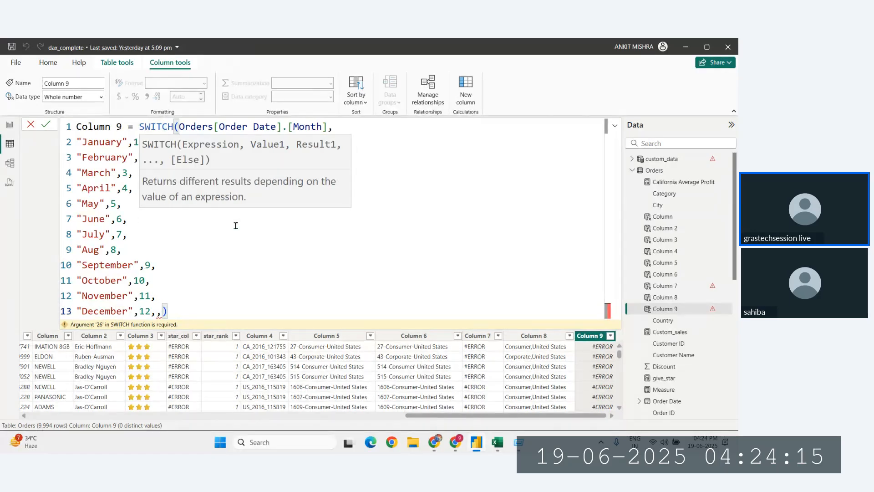
text(,,,,,,)
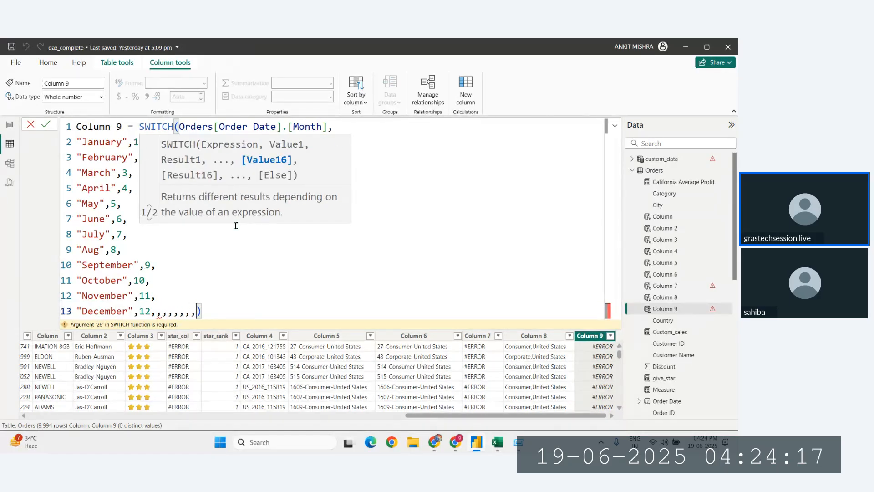
key(BackSpace)
key(BackSpace)
key(BackSpace)
key(BackSpace)
key(BackSpace)
key(BackSpace)
key(BackSpace)
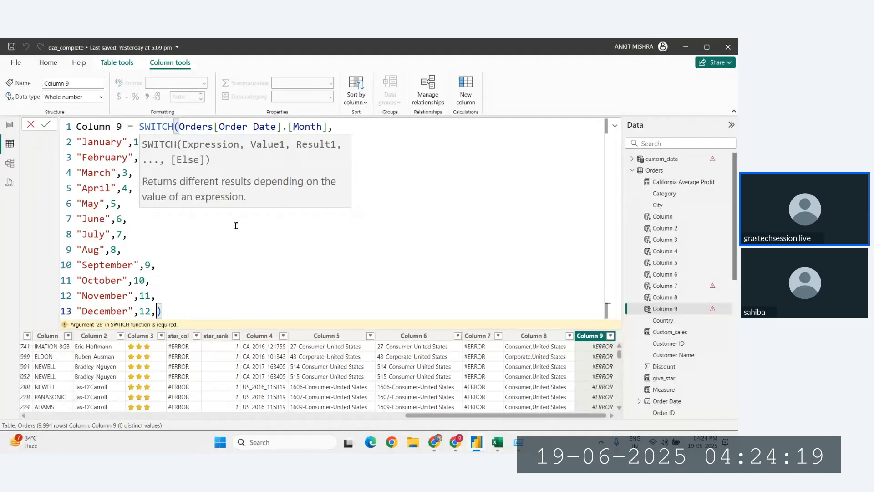
key(BackSpace)
key(BackSpace)
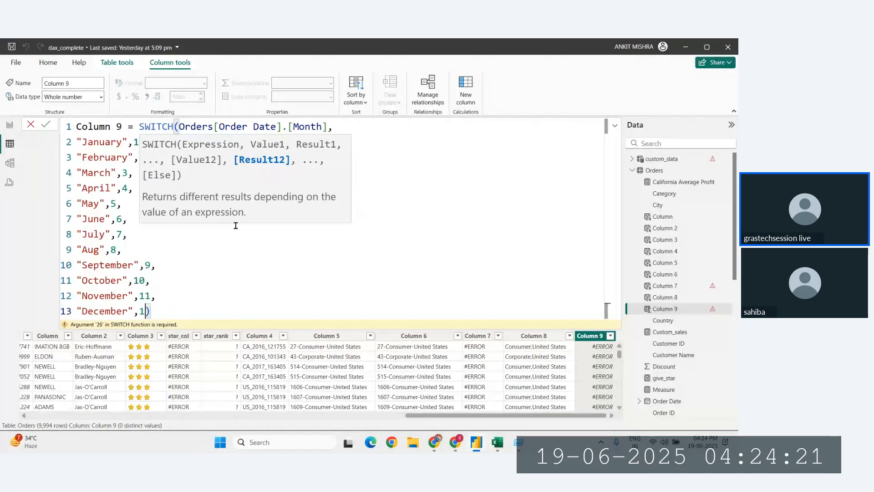
Complete the December line of the SWITCH formula with 12 and the default result 0, and commit the formula
text(2,)
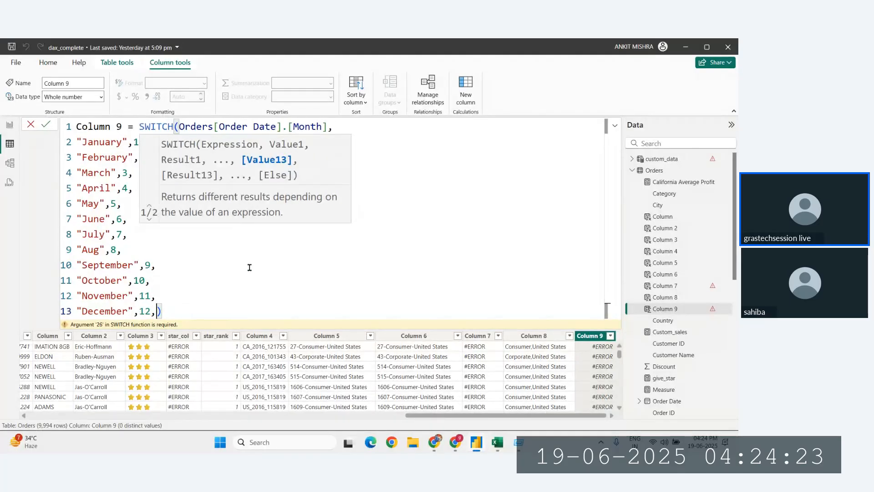
text(-)
key(BackSpace)
text(0)
click(173, 311)
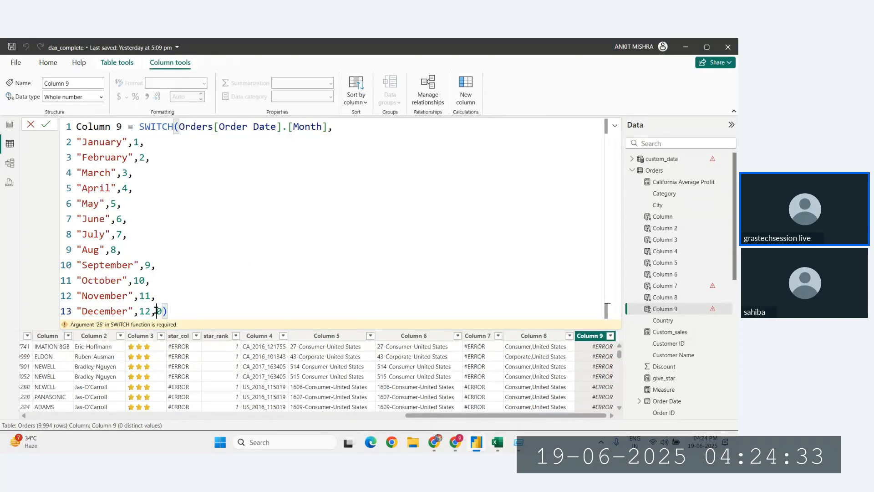
double_click(163, 311)
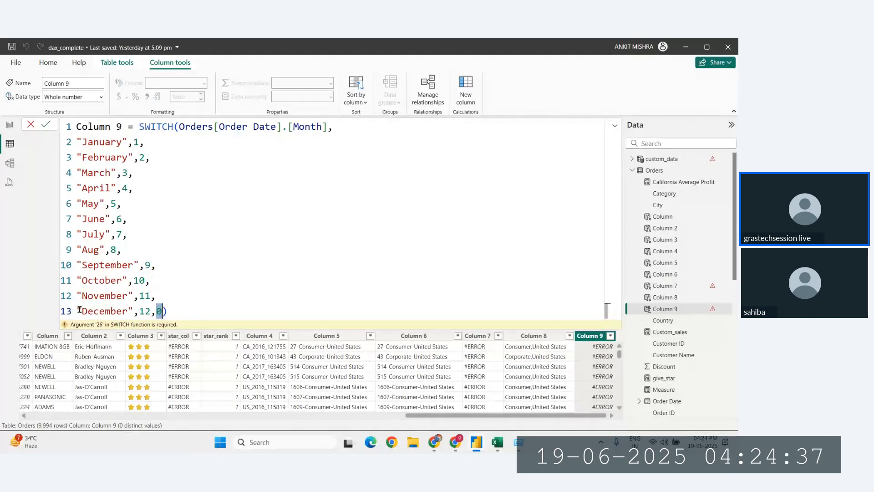
drag(82, 311, 124, 311)
click(175, 311)
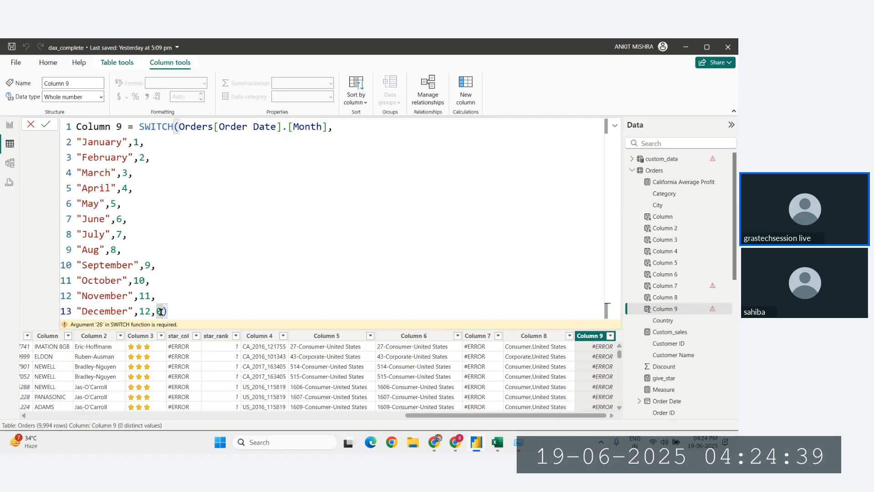
key(Return)
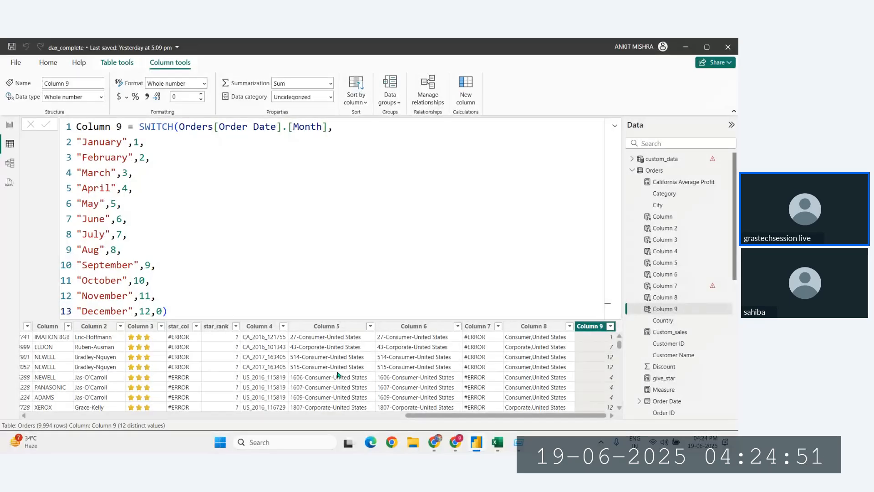
Collapse the formula and examine the Orders table's columns, from Order Date through Quantity to the calculated columns
click(615, 127)
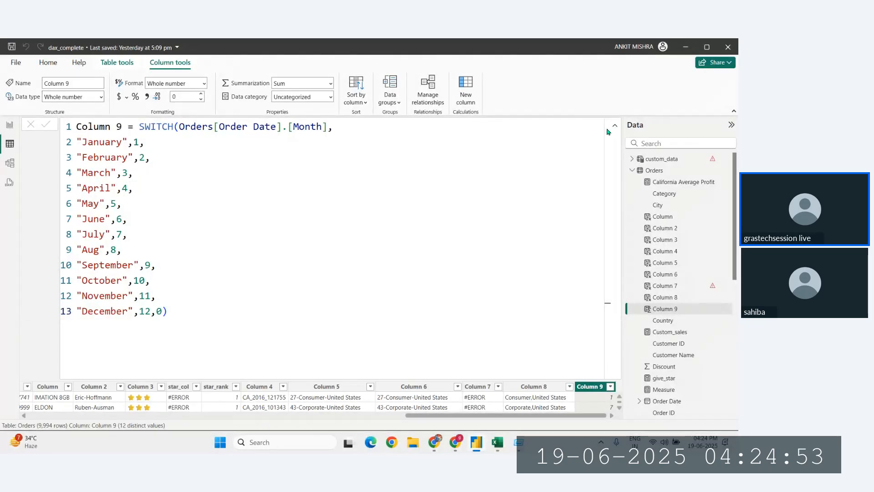
click(613, 128)
scroll(510, 229, right, 15)
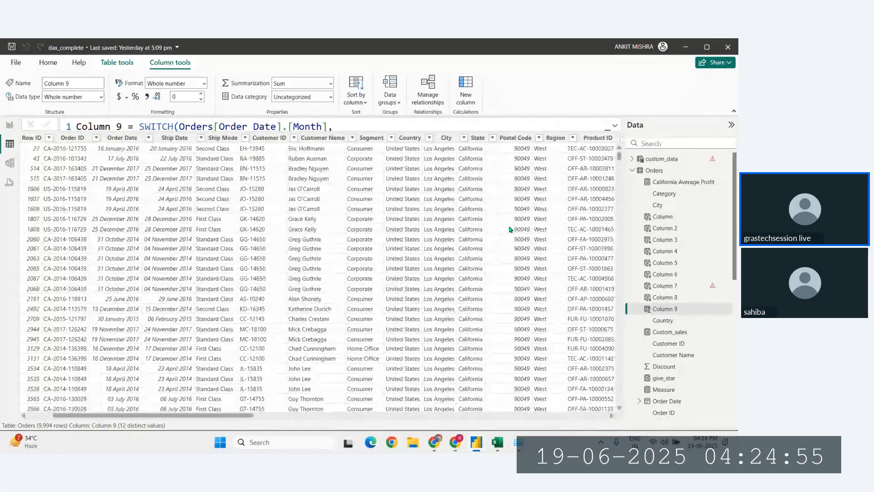
scroll(510, 229, right, 8)
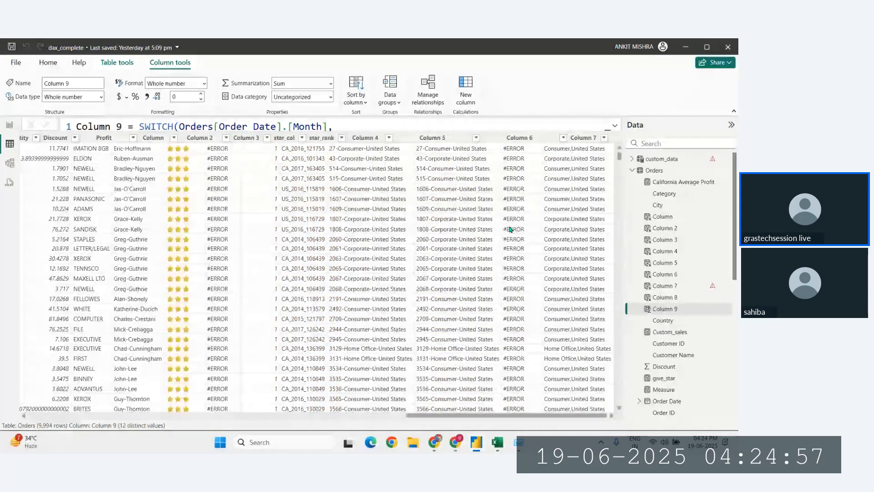
scroll(510, 229, left, 15)
scroll(510, 229, left, 6)
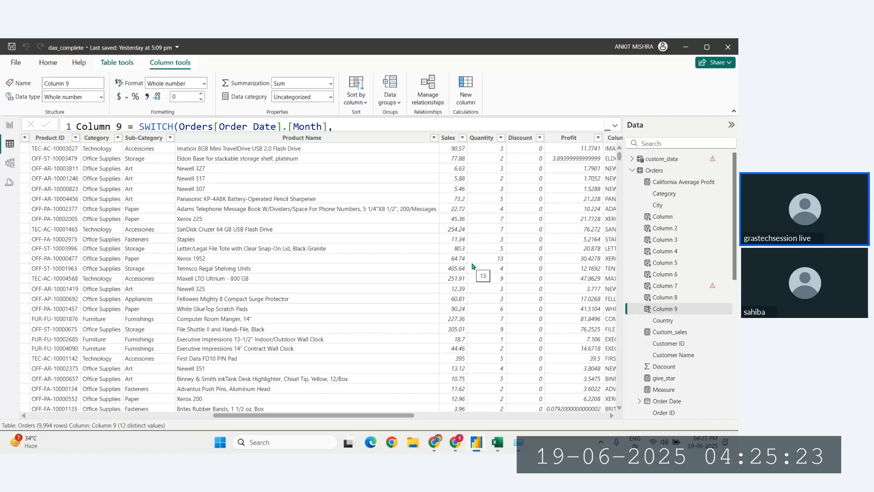
scroll(472, 266, right, 5)
scroll(456, 246, down, 1)
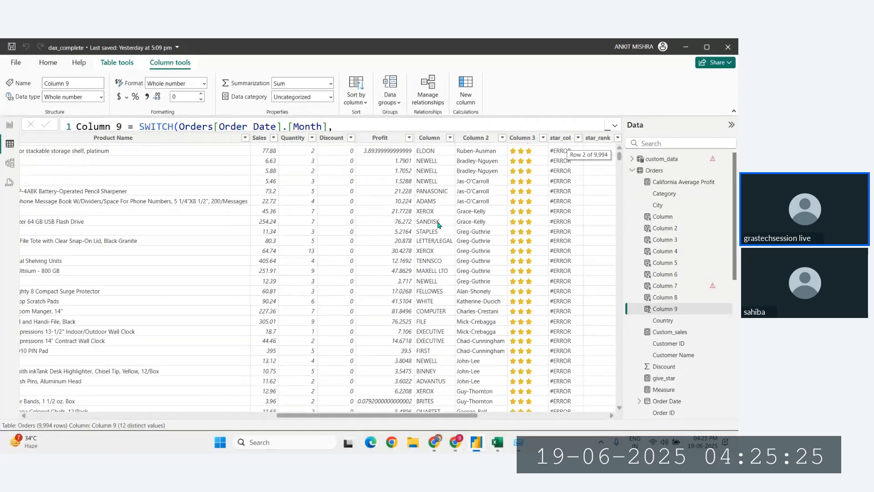
scroll(439, 224, up, 1)
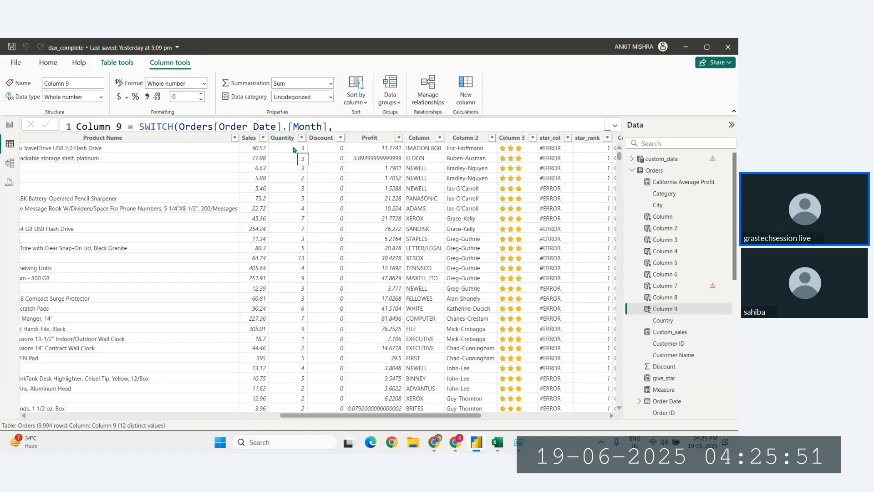
Add a calculated column to the Orders table and begin its formula as qty_remarks = SWITCH(
click(464, 103)
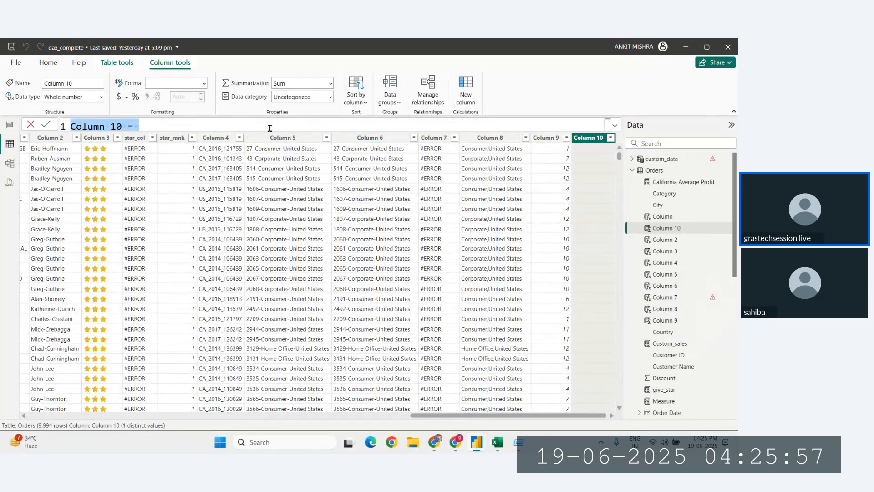
key(BackSpace)
text(qty rem,ar)
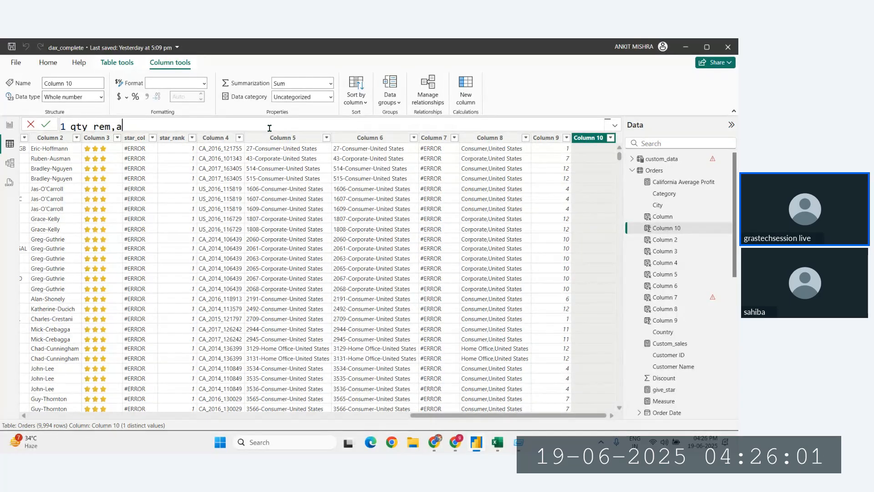
key(BackSpace)
key(BackSpace)
text(arks =)
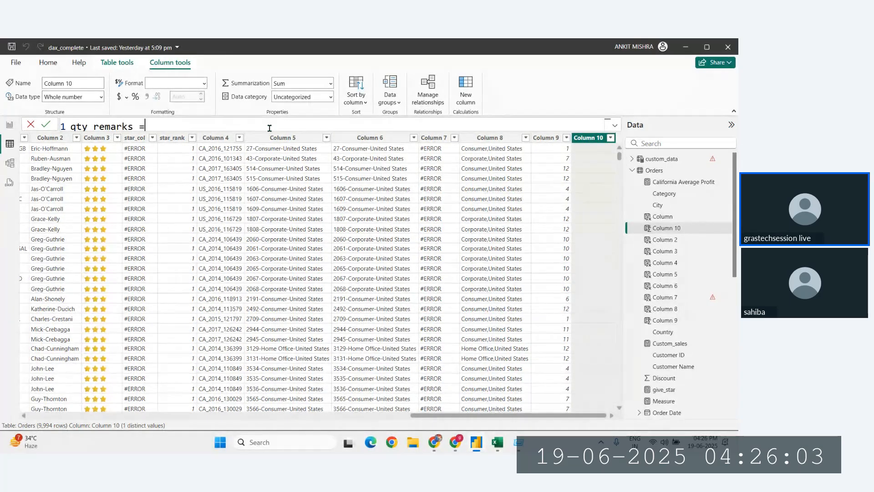
scroll(270, 128, up, 2)
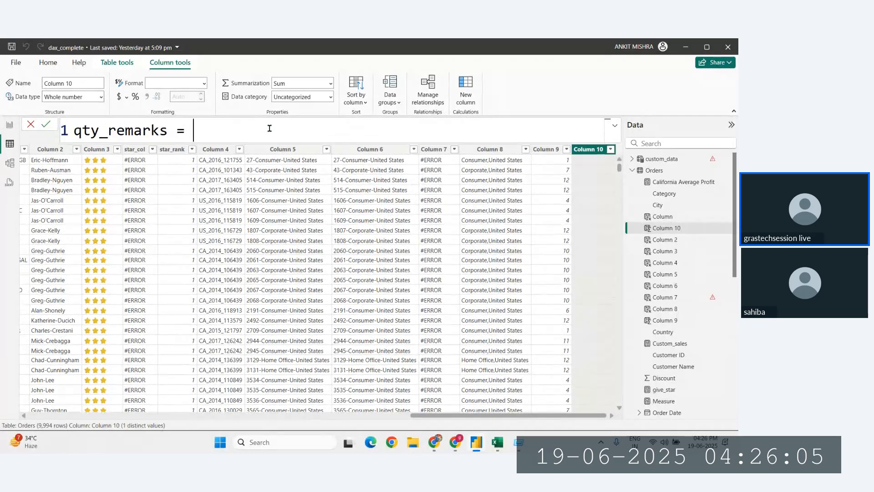
text(swi)
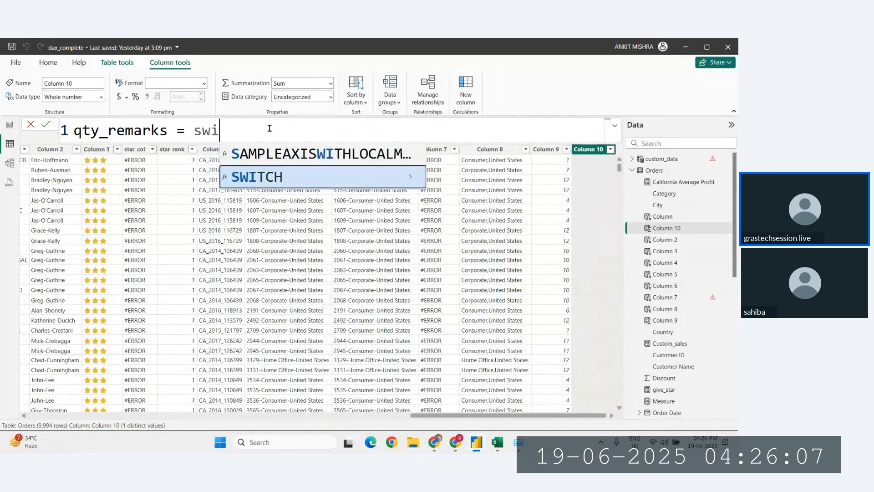
key(Tab)
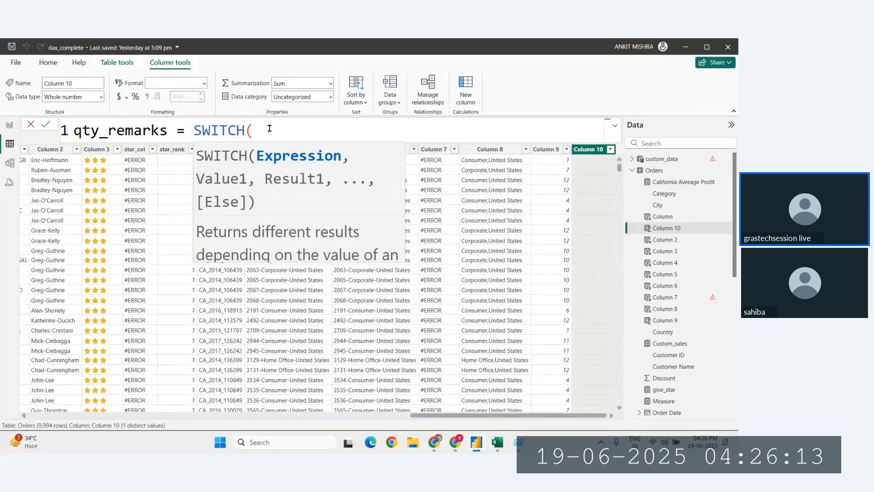
text(orde)
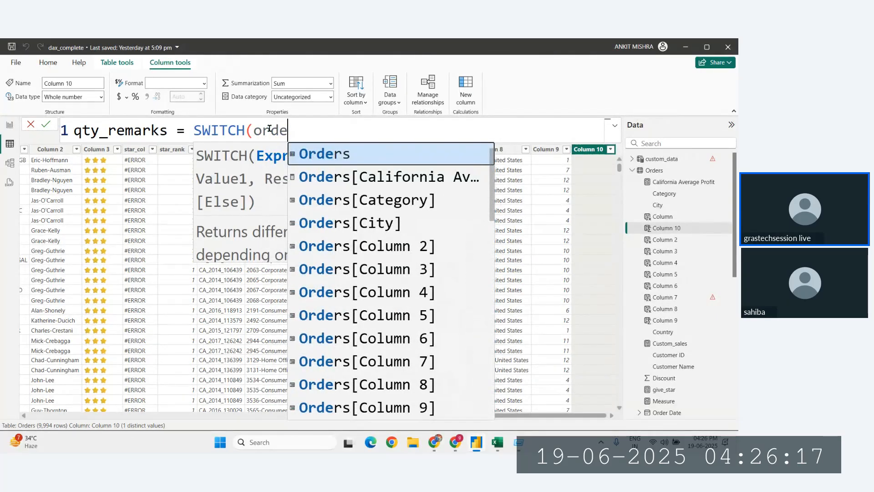
key(BackSpace)
key(BackSpace)
key(BackSpace)
key(BackSpace)
text(qty)
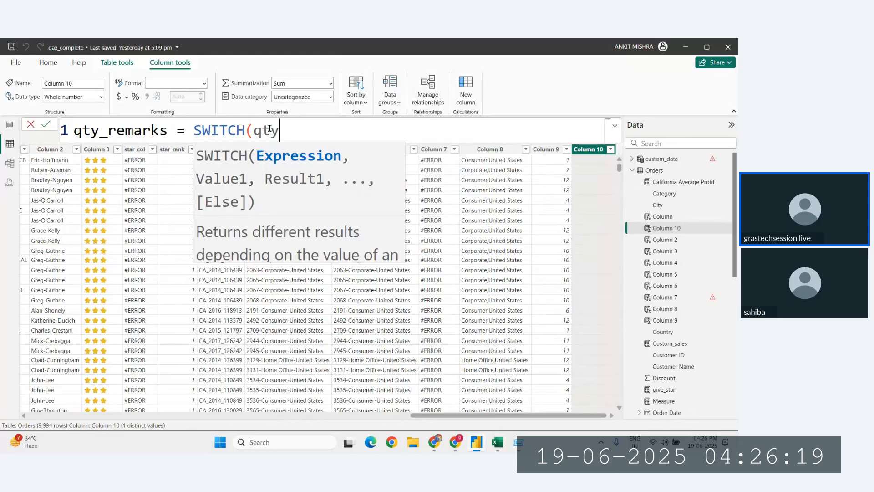
key(BackSpace)
key(BackSpace)
key(BackSpace)
text(qua)
key(Up)
key(Up)
key(Up)
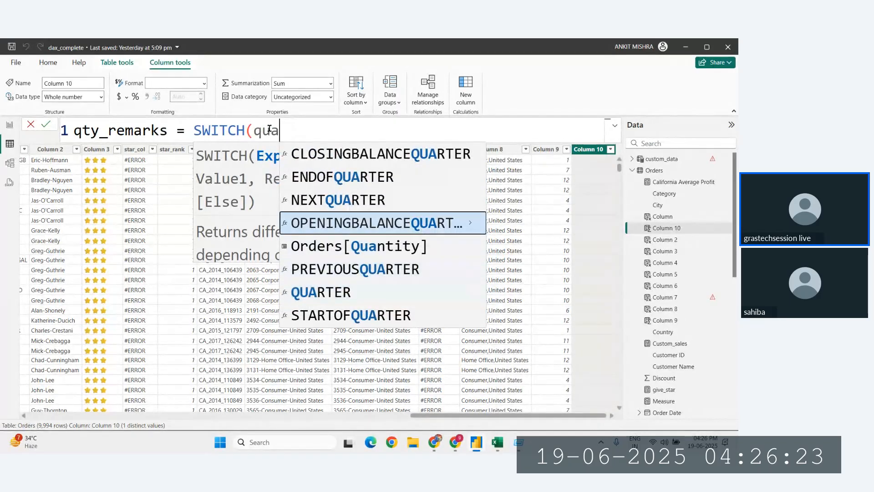
key(Tab)
key(BackSpace)
key(BackSpace)
key(BackSpace)
key(BackSpace)
key(BackSpace)
key(BackSpace)
key(BackSpace)
key(BackSpace)
key(BackSpace)
key(BackSpace)
key(BackSpace)
key(BackSpace)
key(BackSpace)
key(BackSpace)
key(BackSpace)
key(BackSpace)
key(BackSpace)
key(BackSpace)
key(BackSpace)
key(BackSpace)
key(BackSpace)
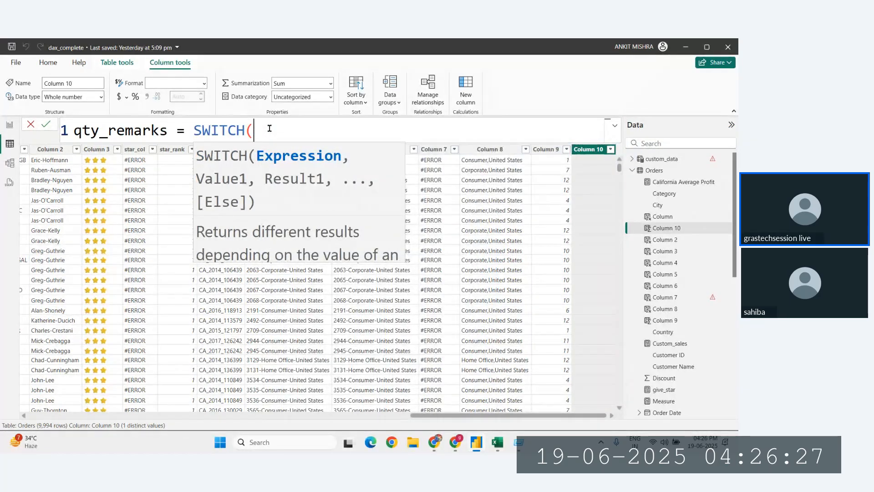
Insert Orders[Quantity] as the expression of the SWITCH function in the qty_remarks formula
text(quan)
key(Tab)
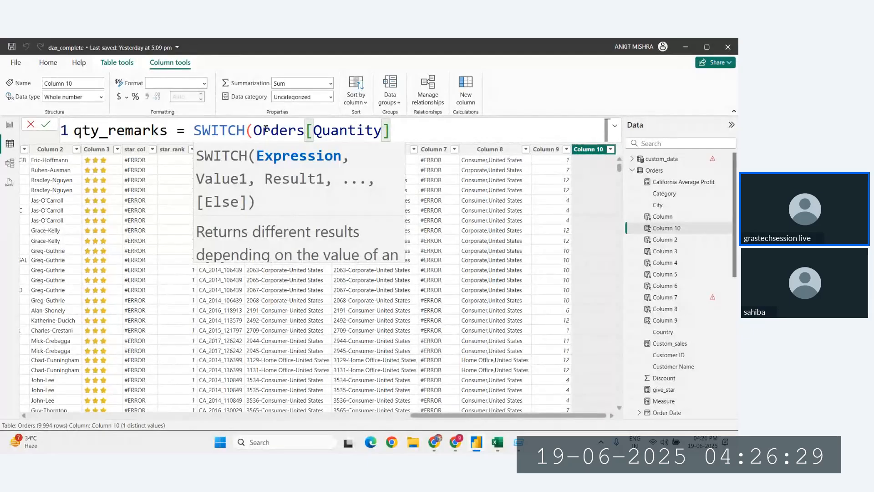
drag(253, 129, 390, 126)
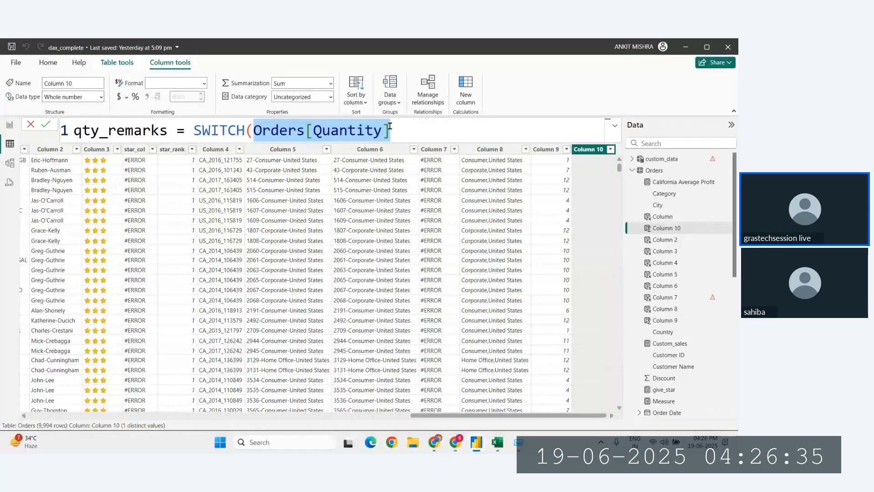
Add the condition Orders[Quantity]>=5 as the first value of the SWITCH function in the qty_remarks formula
click(389, 126)
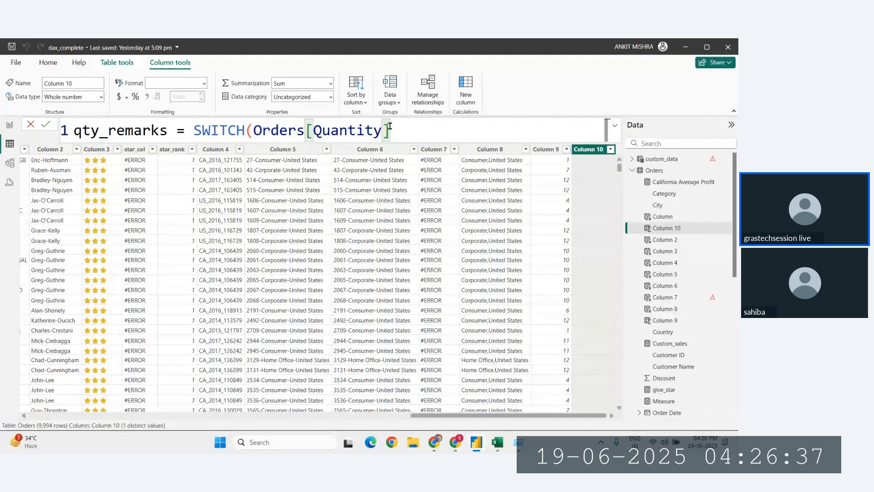
text(,)
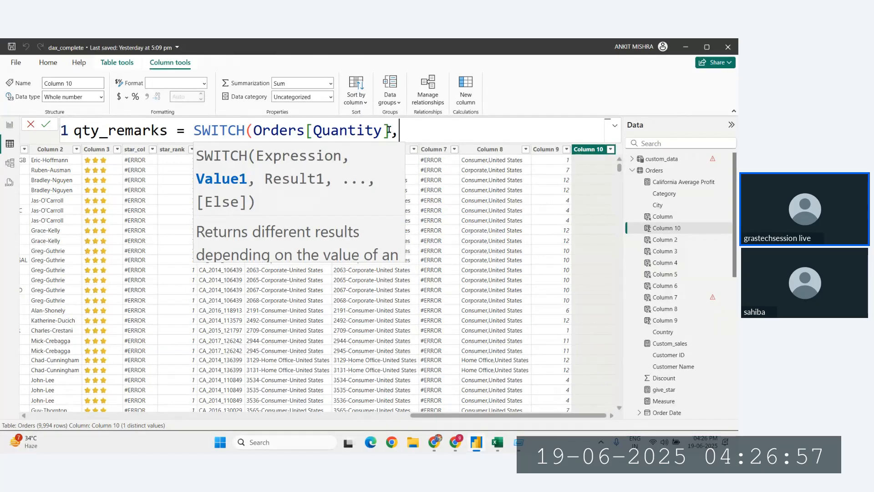
drag(388, 130, 254, 132)
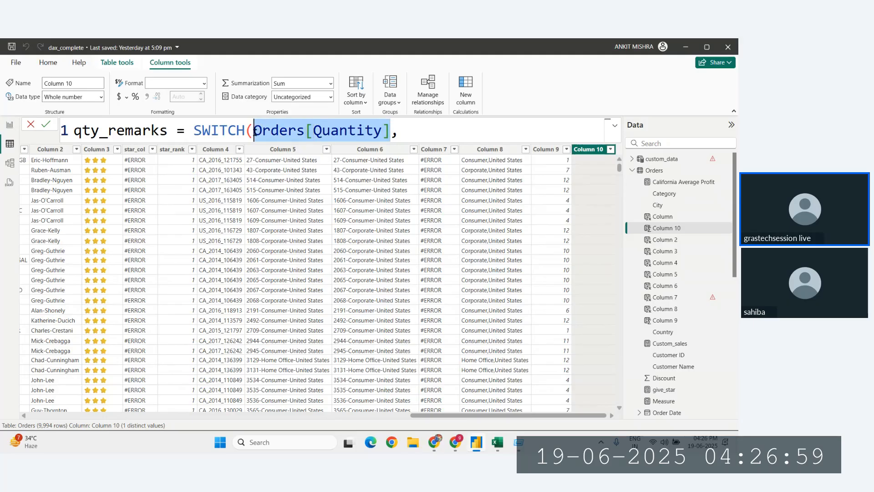
key(ctrl+c)
click(408, 136)
key(ctrl+v)
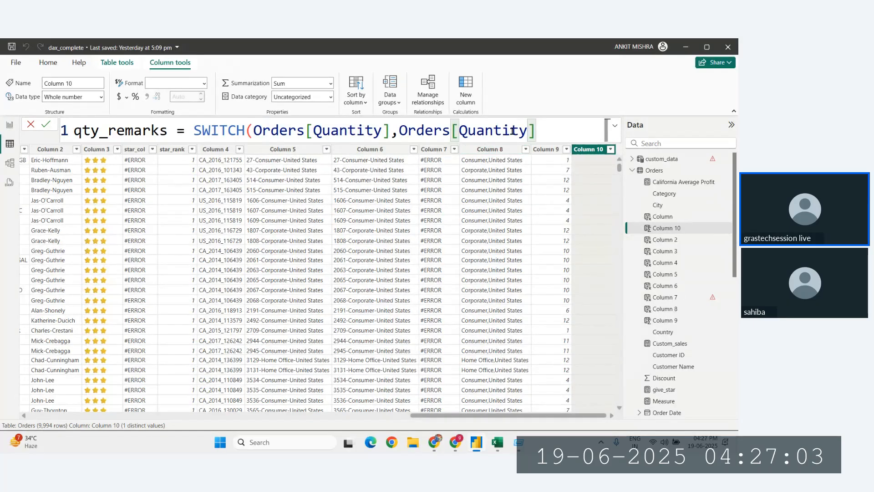
text(>=)
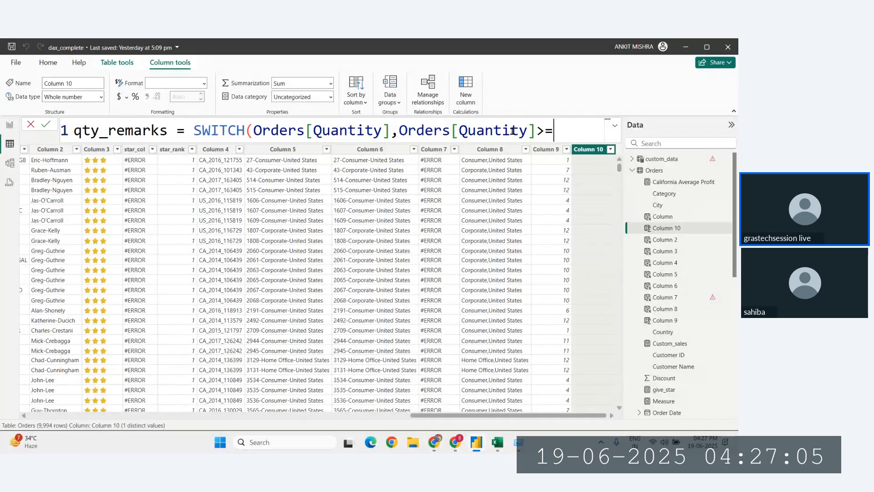
text(5,)
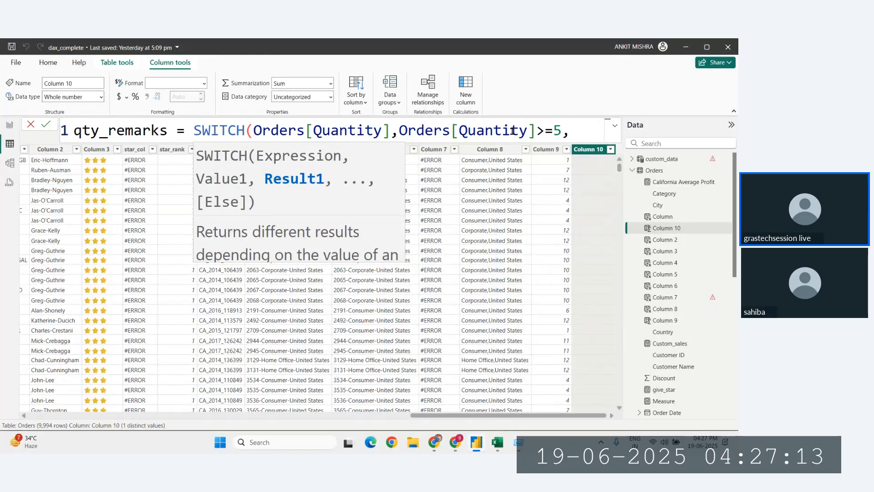
Enter "High Sales" as the condition's result and break the formula so the condition starts on its own line
text("High S)
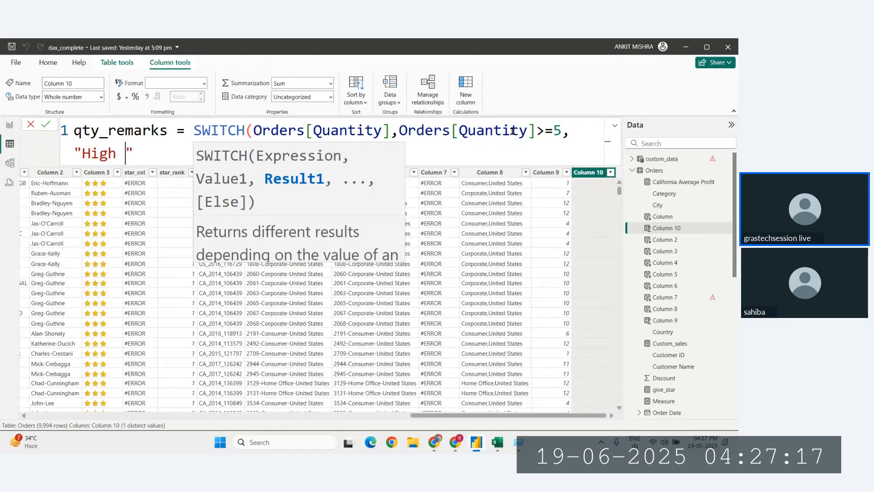
text(ales)
click(397, 130)
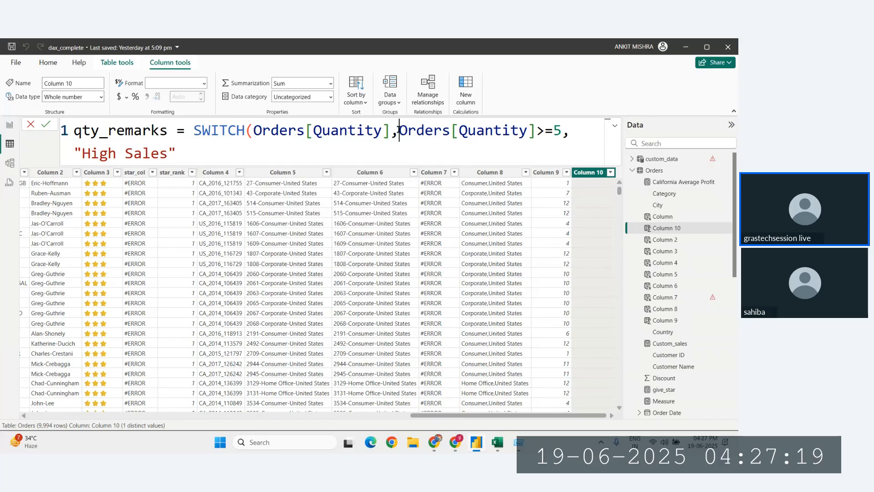
key(shift+Return)
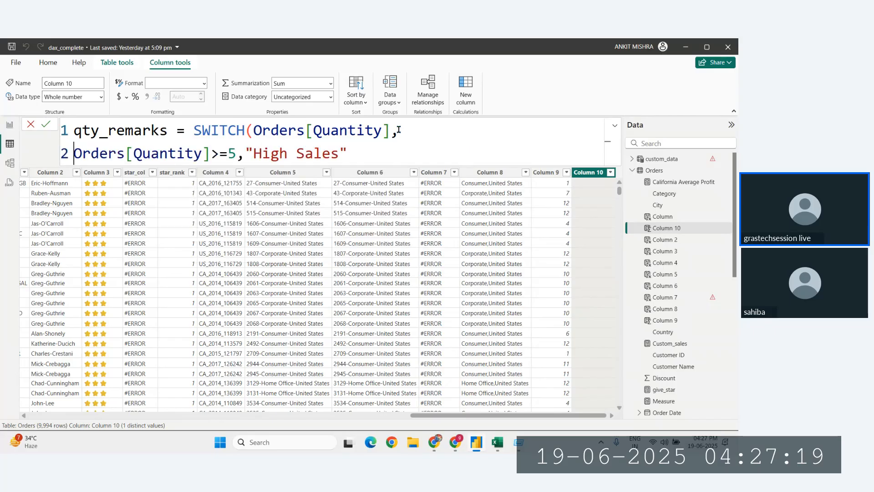
Change the condition's result text to "High Quantity Sold"
click(339, 153)
key(BackSpace)
key(BackSpace)
key(BackSpace)
key(BackSpace)
key(BackSpace)
text(Quantity Sold)
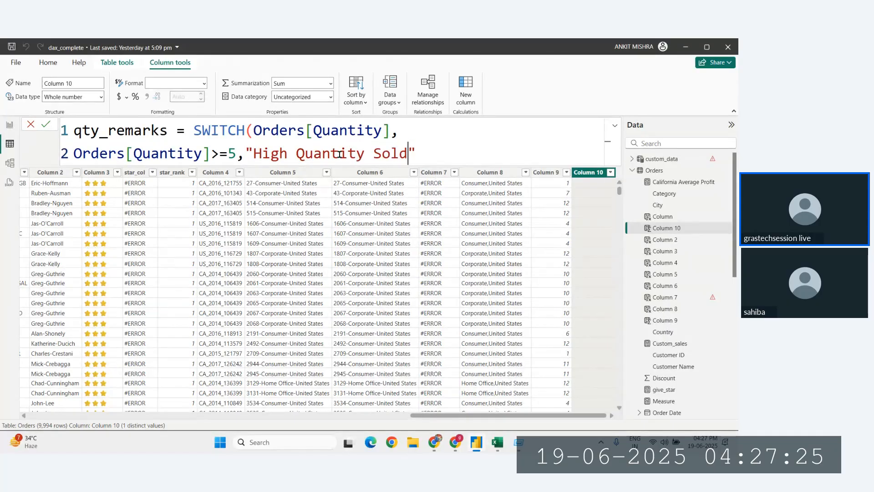
Indent the Orders[Quantity]>=5 line four levels beneath the SWITCH function
click(439, 150)
click(77, 155)
key(Tab)
key(Tab)
key(Tab)
key(Tab)
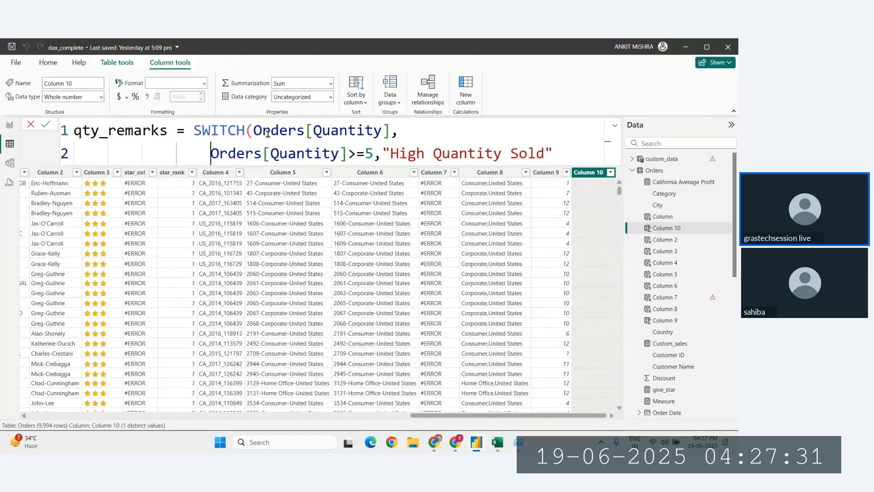
Move SWITCH onto its own indented line below qty_remarks = and align its Orders[Quantity] expression with the condition line
scroll(186, 129, down, 1)
click(175, 129)
key(Return)
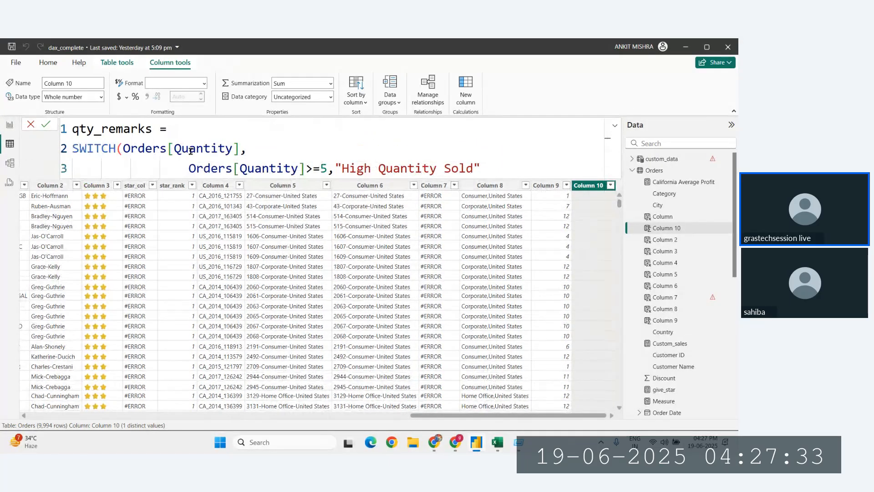
key(Tab)
key(Tab)
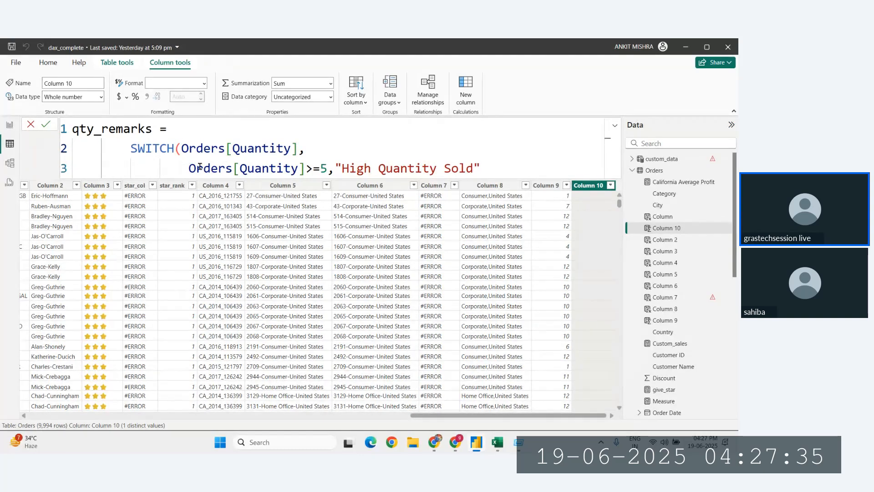
click(189, 168)
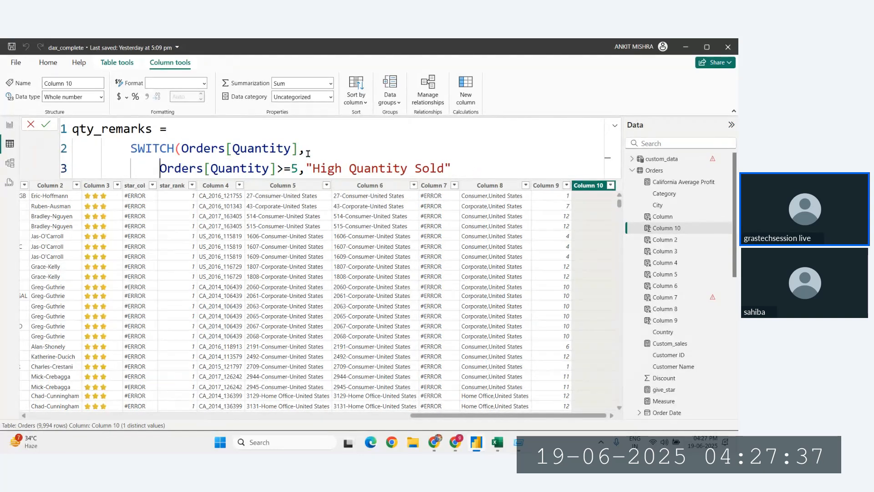
click(292, 150)
click(182, 149)
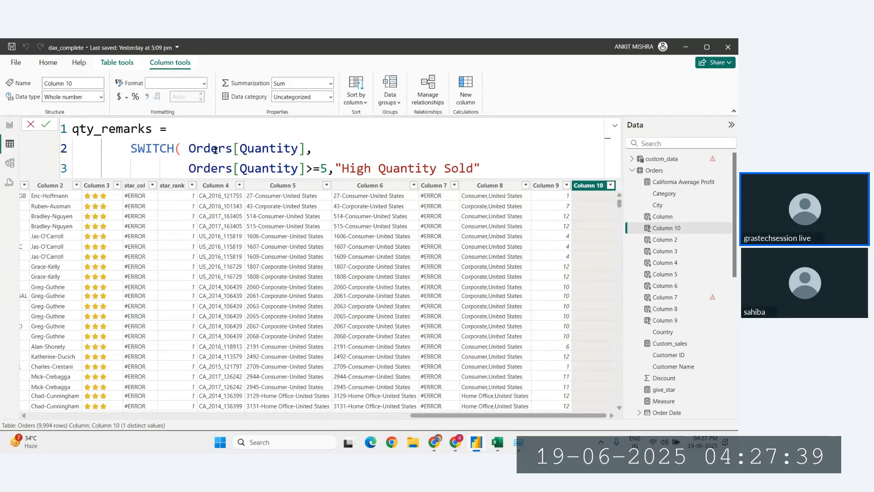
scroll(253, 160, down, 2)
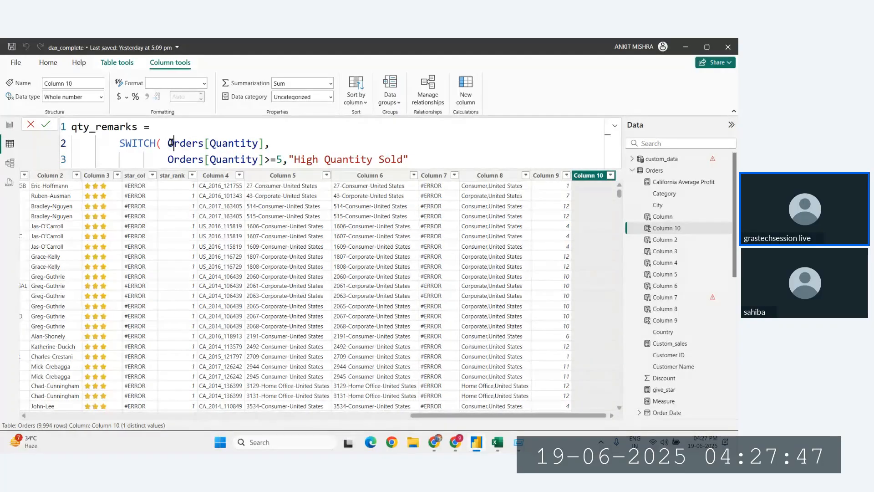
Add "Low Quantity Sold" on a new line as the SWITCH default result, close the function and commit the formula
drag(168, 143, 263, 143)
drag(162, 159, 409, 159)
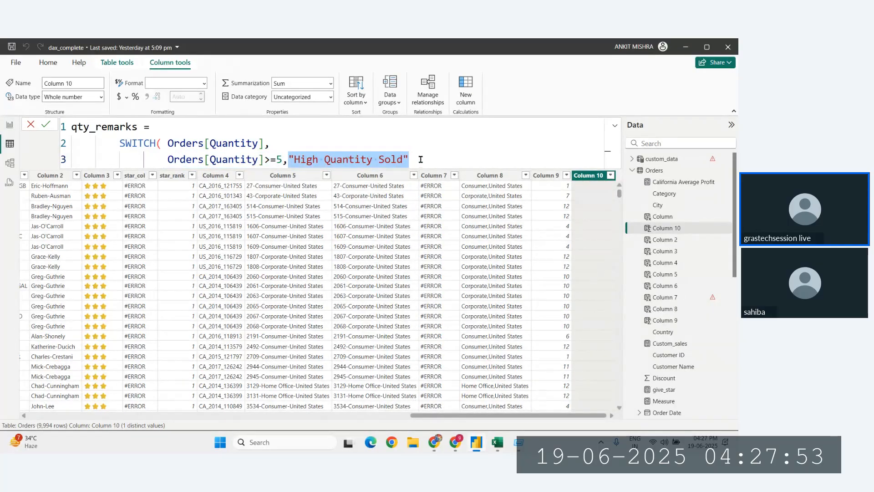
click(433, 161)
text(,)
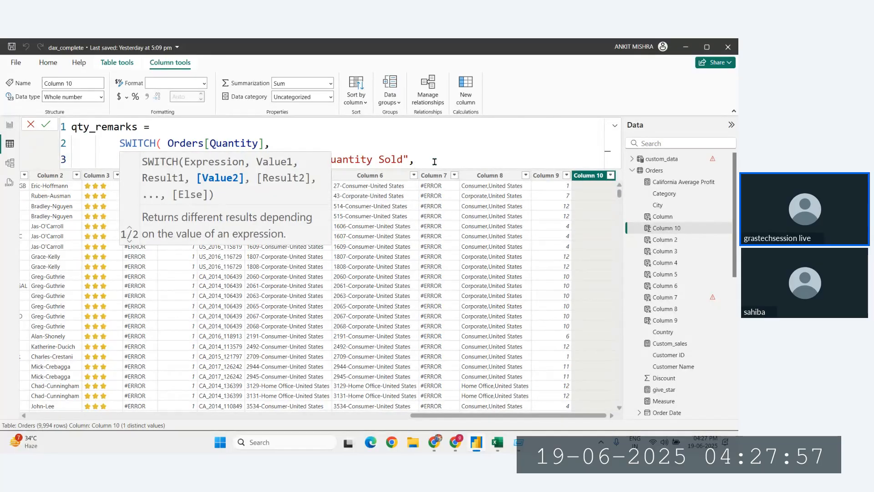
key(shift+Return)
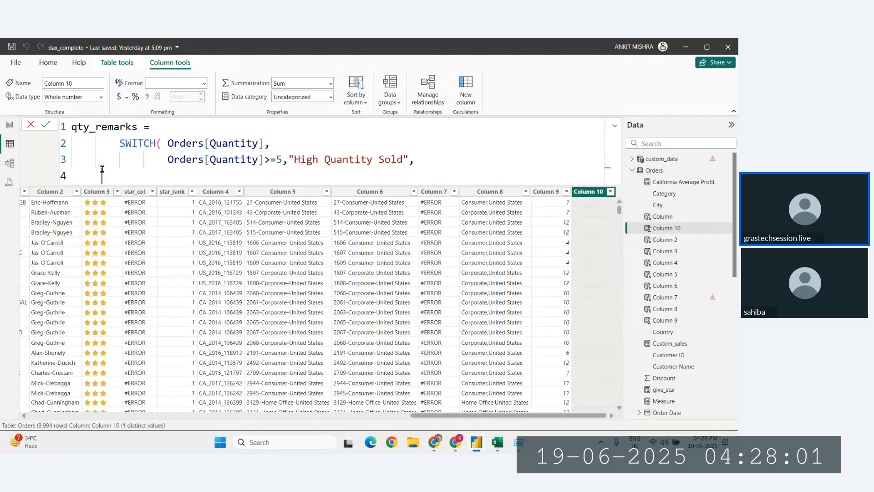
text("Low Quantity)
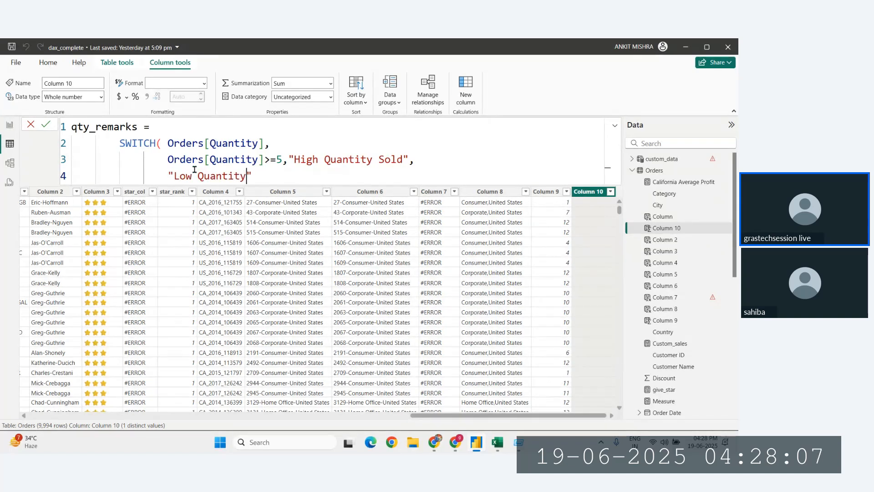
click(248, 175)
text(Sold)
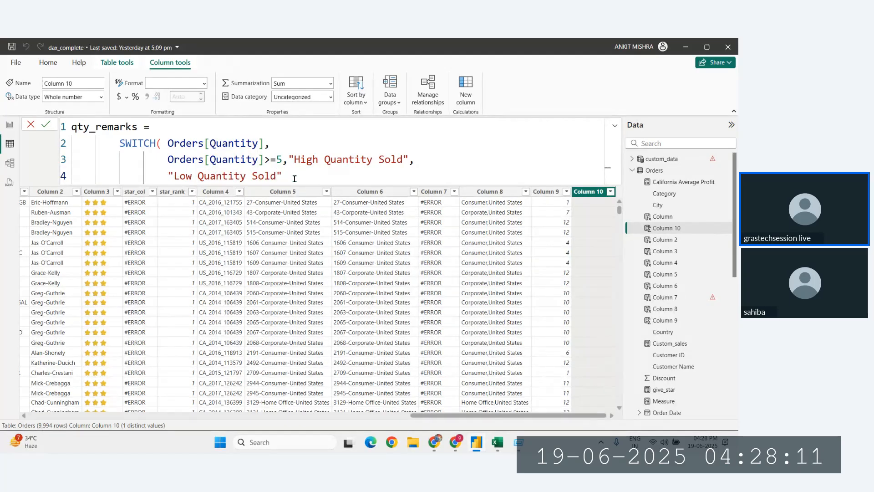
text("))
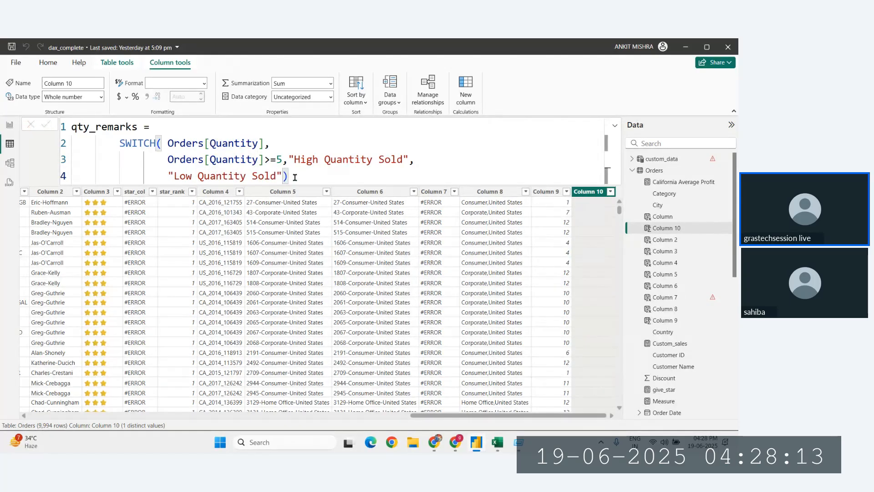
key(Return)
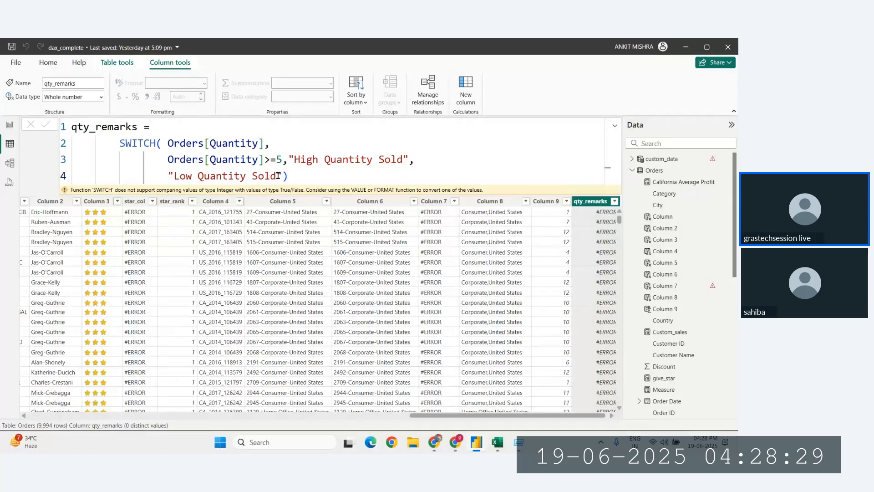
Examine the Orders[Quantity]>=5 condition against the Orders[Quantity] expression in the qty_remarks formula
drag(283, 159, 213, 162)
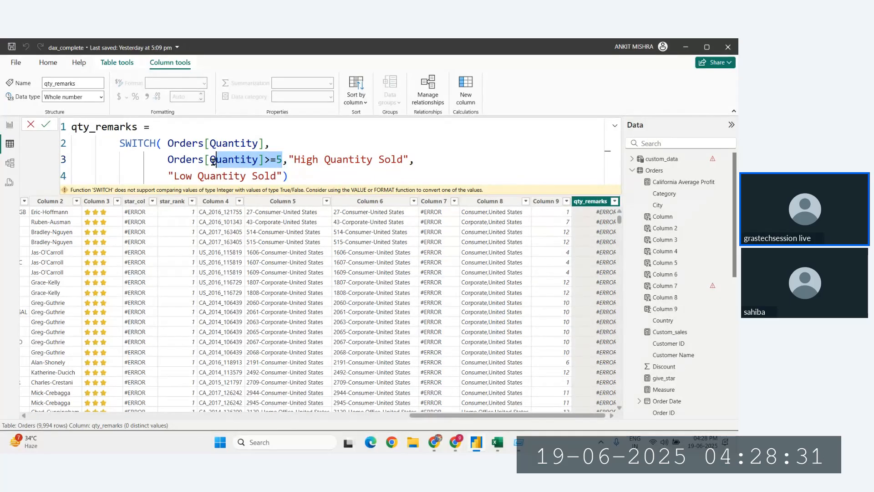
click(213, 162)
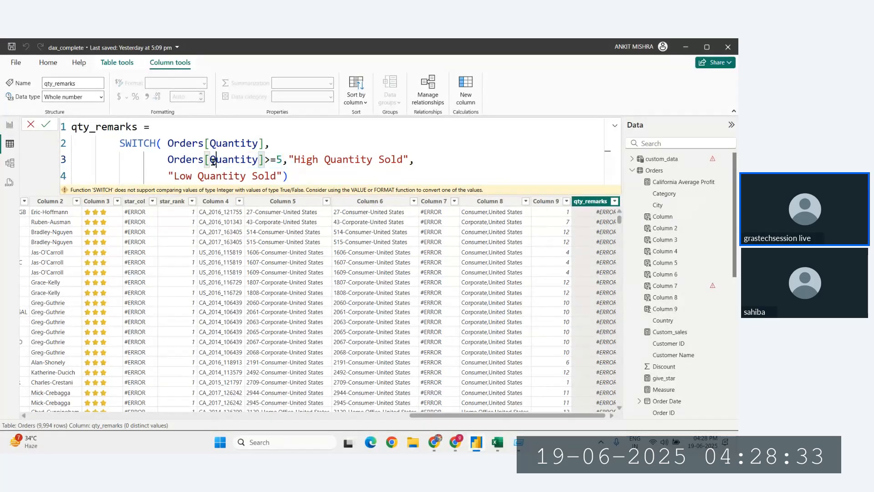
drag(164, 160, 277, 158)
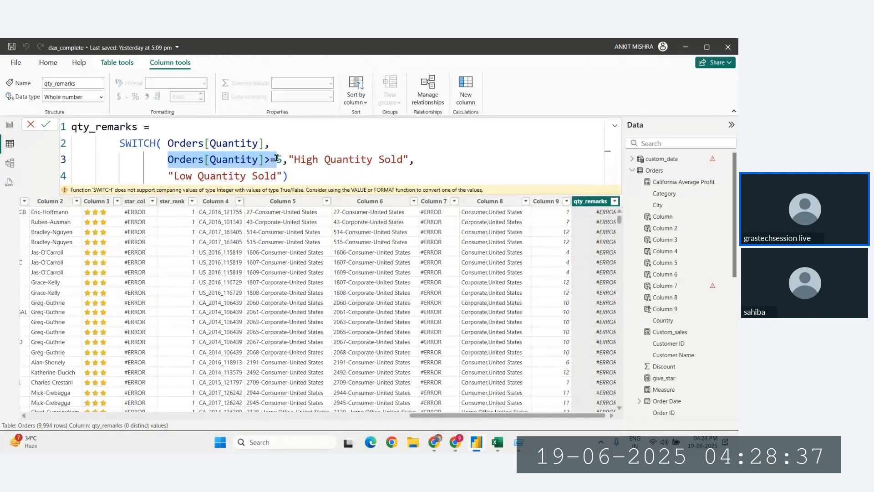
drag(277, 158, 281, 159)
click(280, 159)
click(168, 159)
drag(169, 159, 283, 162)
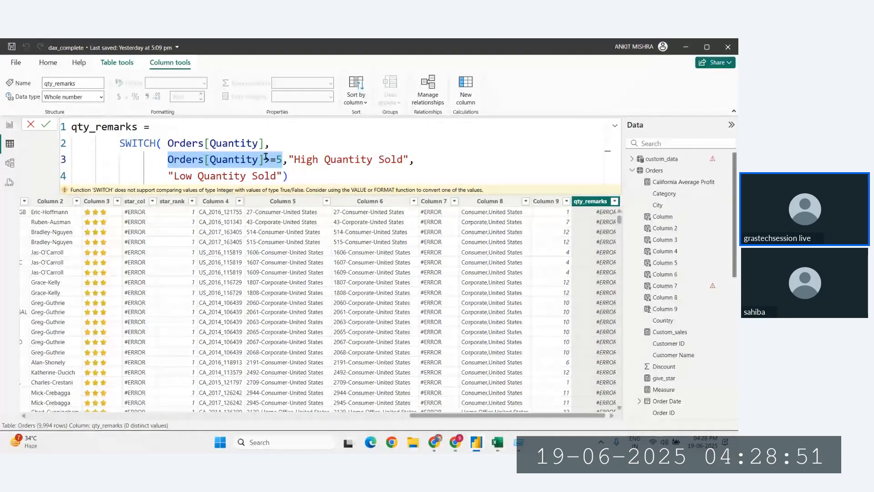
click(277, 159)
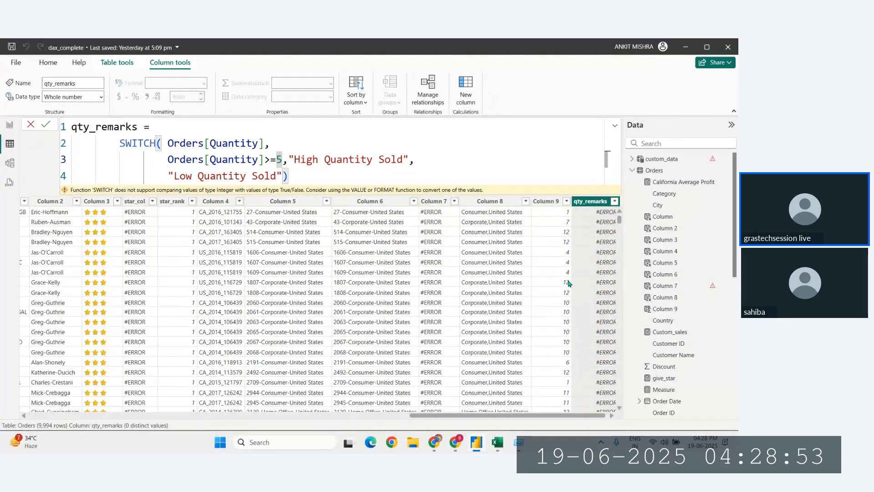
drag(270, 143, 186, 144)
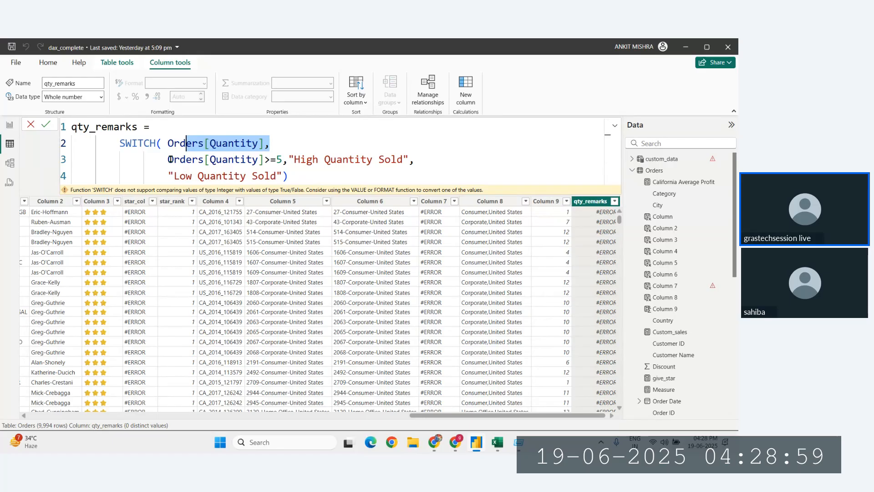
drag(170, 159, 280, 161)
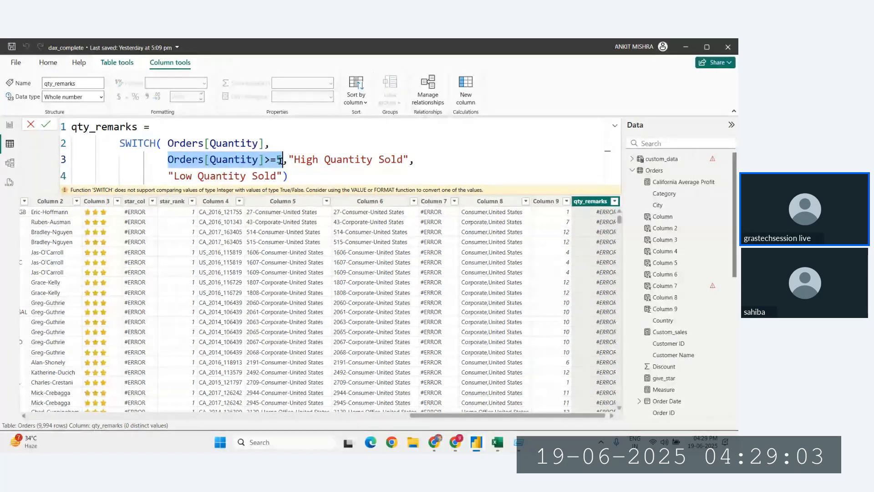
drag(259, 143, 173, 143)
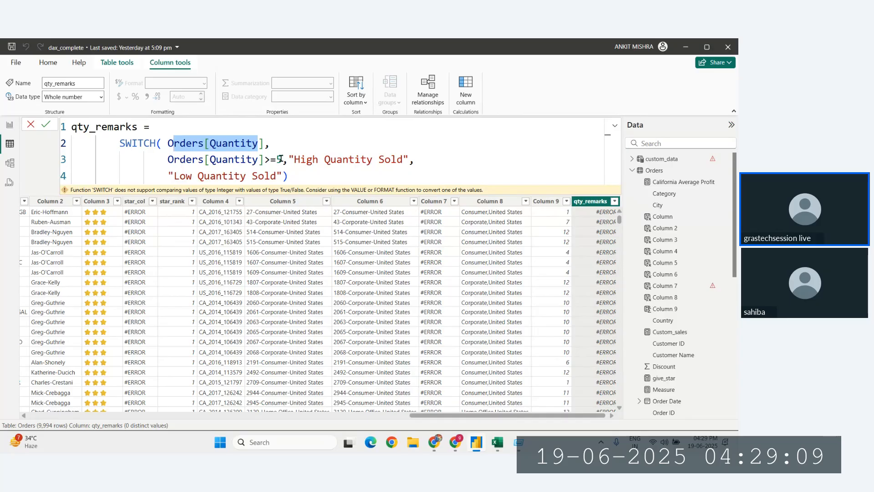
drag(281, 159, 268, 143)
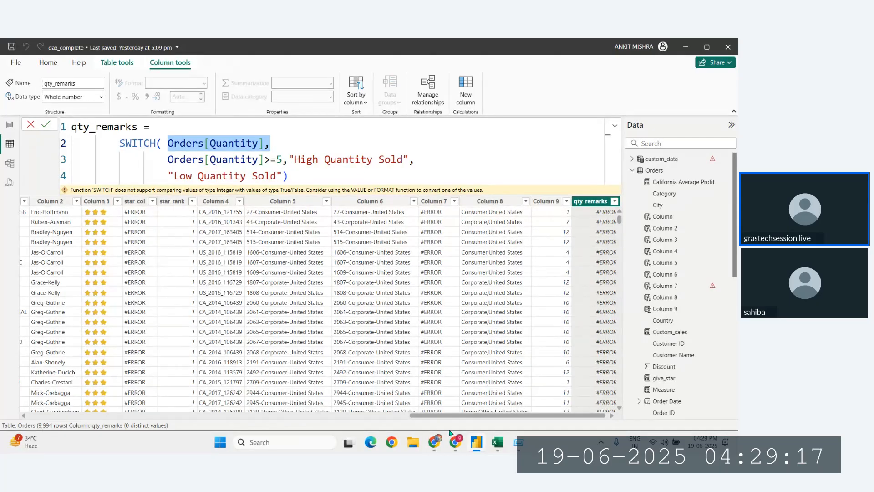
Switch to the DAX reference PDF in Chrome and examine the SWITCH example that uses TRUE as its expression
click(434, 442)
scroll(300, 295, down, 1)
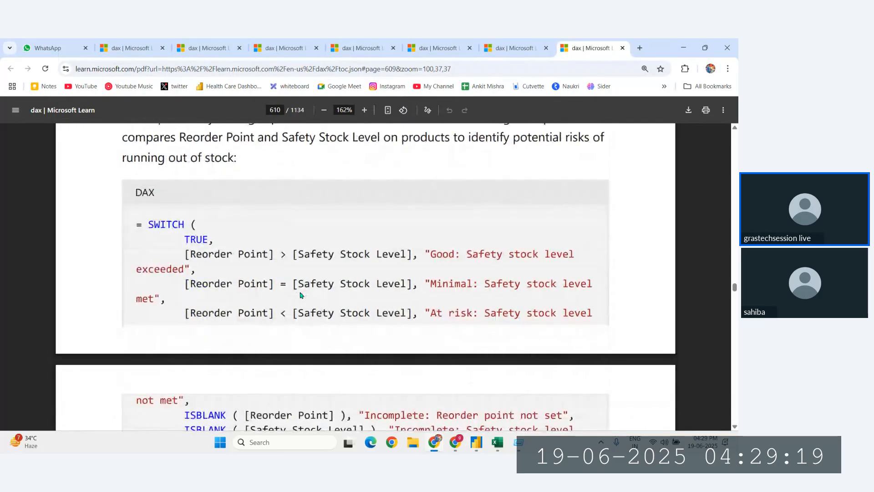
drag(185, 239, 204, 238)
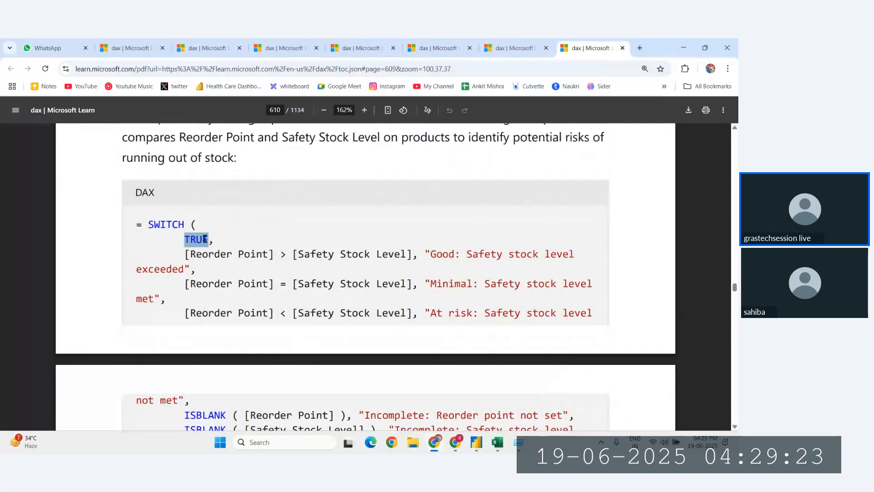
click(305, 283)
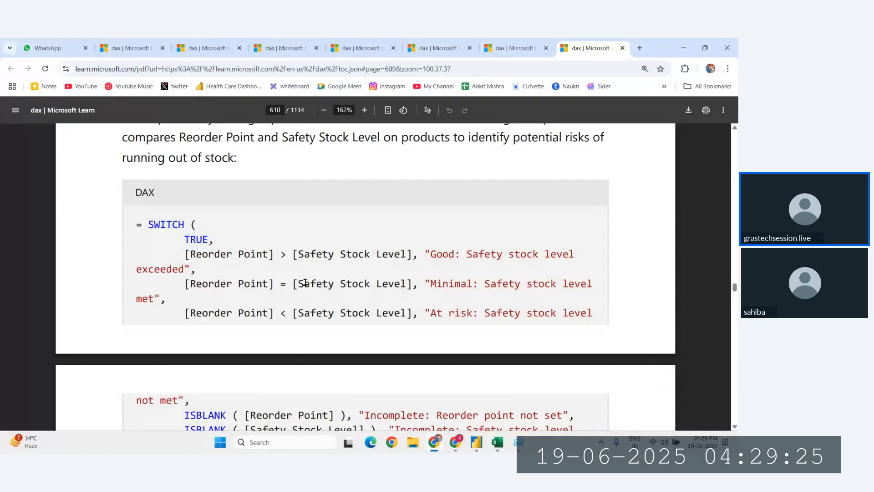
Switch to Power BI Desktop and replace the Orders[Quantity] expression in the qty_remarks SWITCH formula with TRUE
click(478, 444)
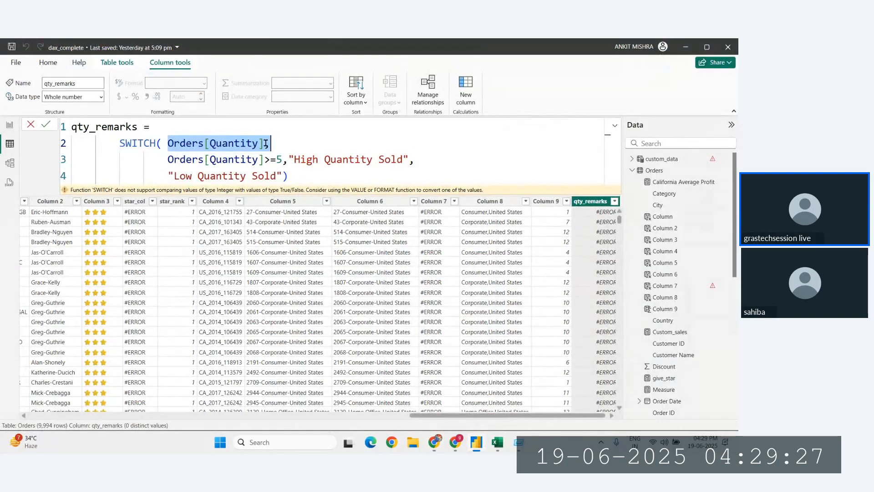
drag(265, 143, 173, 144)
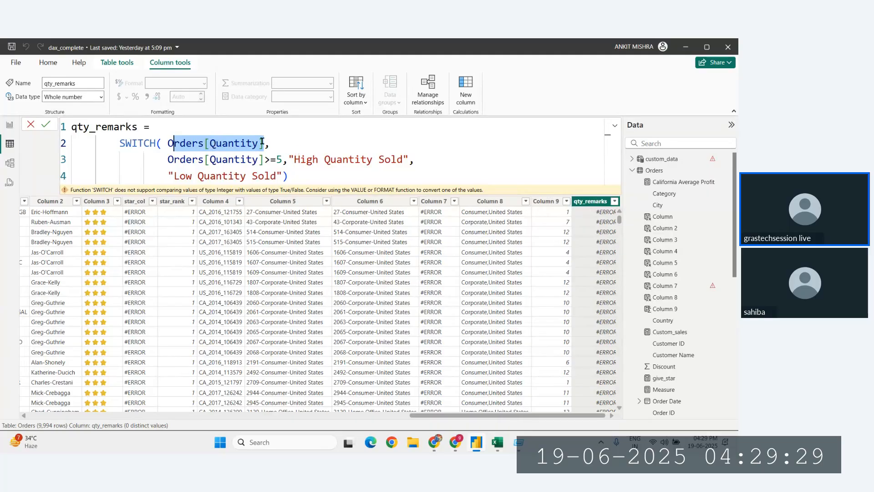
drag(270, 143, 168, 143)
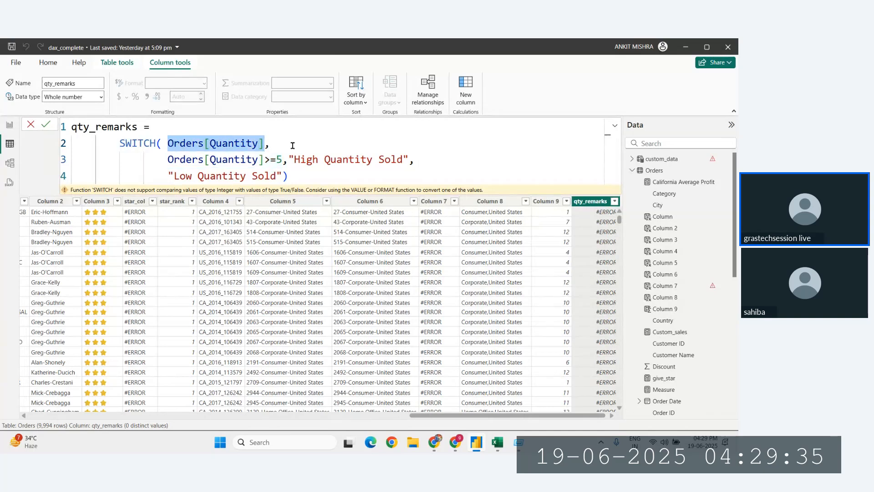
key(BackSpace)
text(TRUE,)
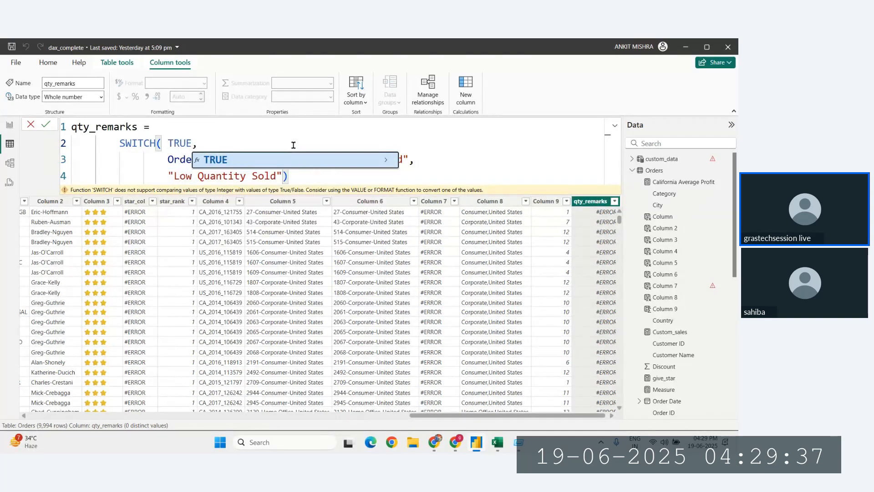
key(Escape)
Check the Orders[Quantity]>=5 condition line and commit the qty_remarks formula
click(337, 160)
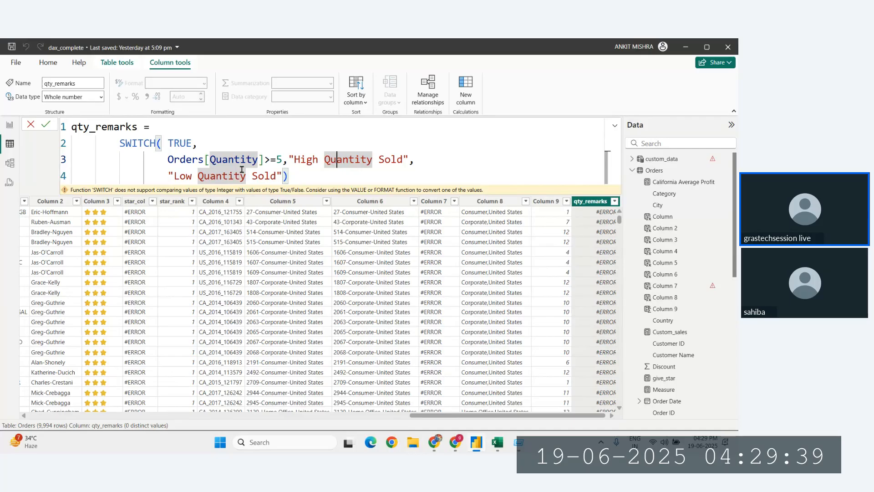
drag(162, 159, 277, 157)
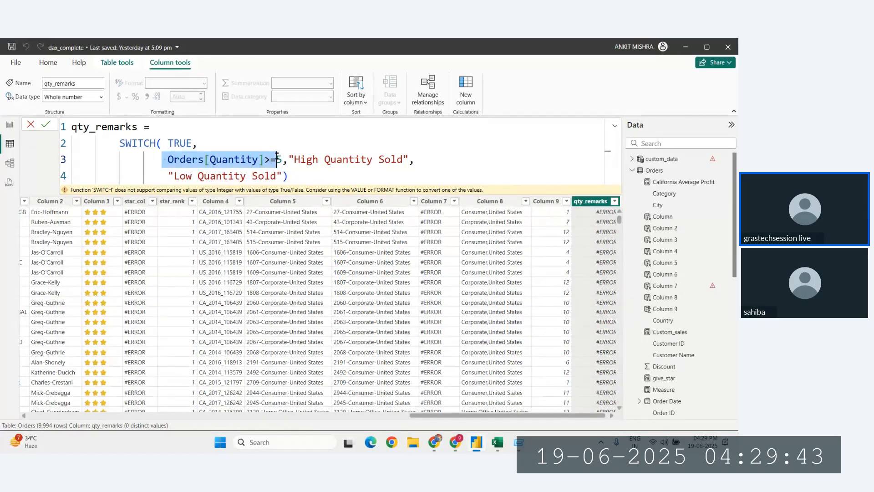
drag(283, 159, 168, 143)
click(289, 159)
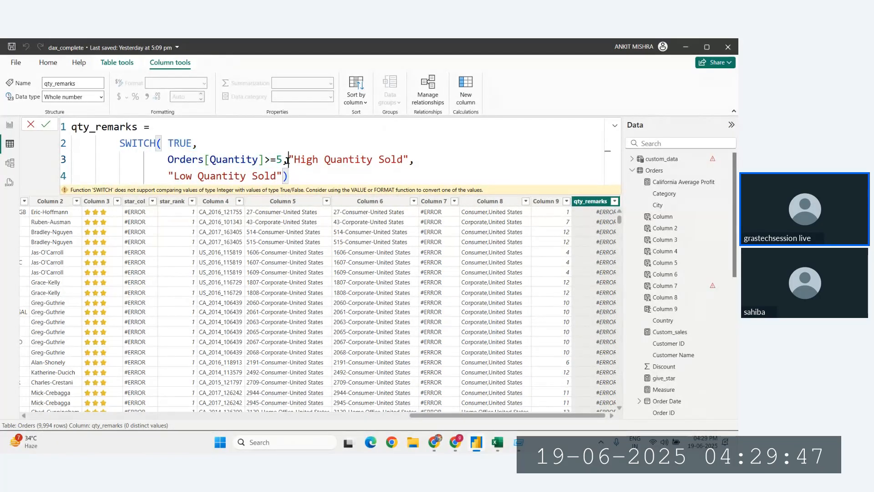
click(316, 172)
key(Return)
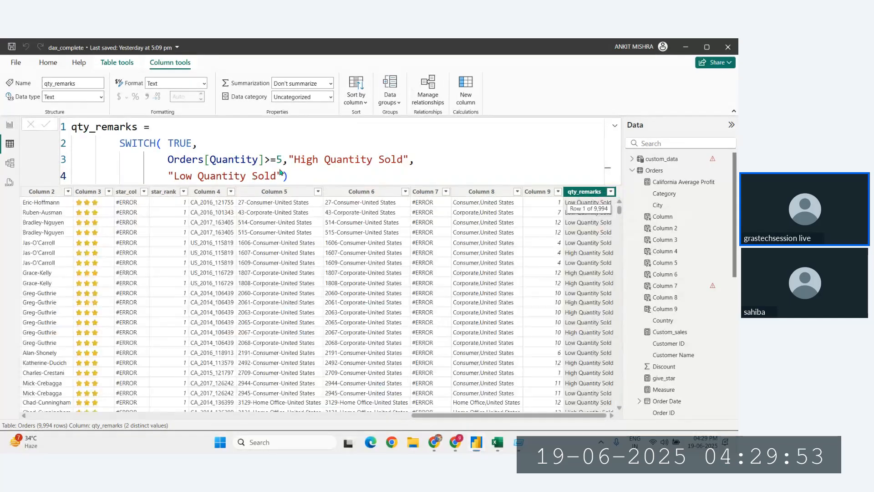
click(321, 172)
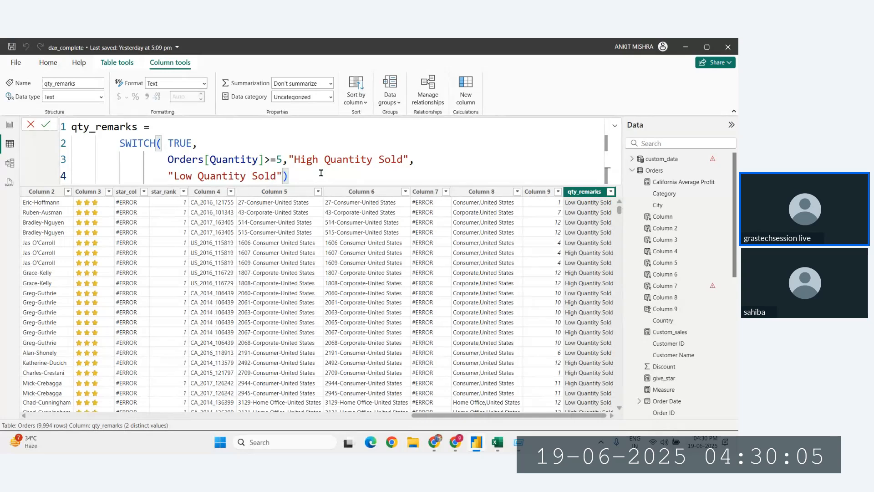
Switch to the DAX reference PDF in Chrome and read the paragraph on replacing nested IF statements by setting the SWITCH expression to TRUE
key(alt+Tab)
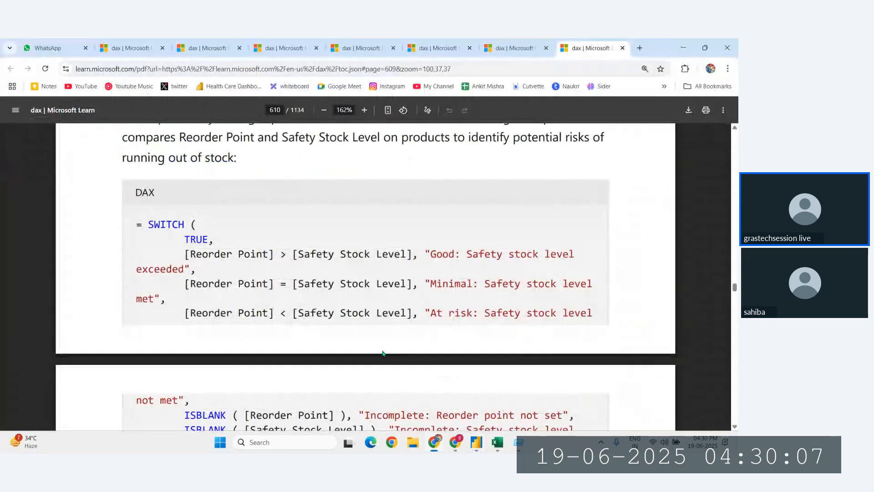
scroll(219, 312, up, 3)
scroll(218, 312, down, 2)
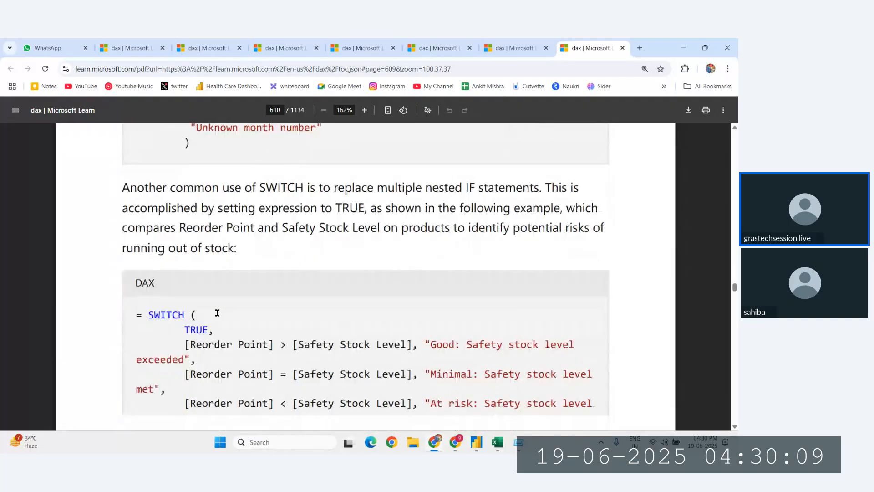
drag(122, 187, 278, 230)
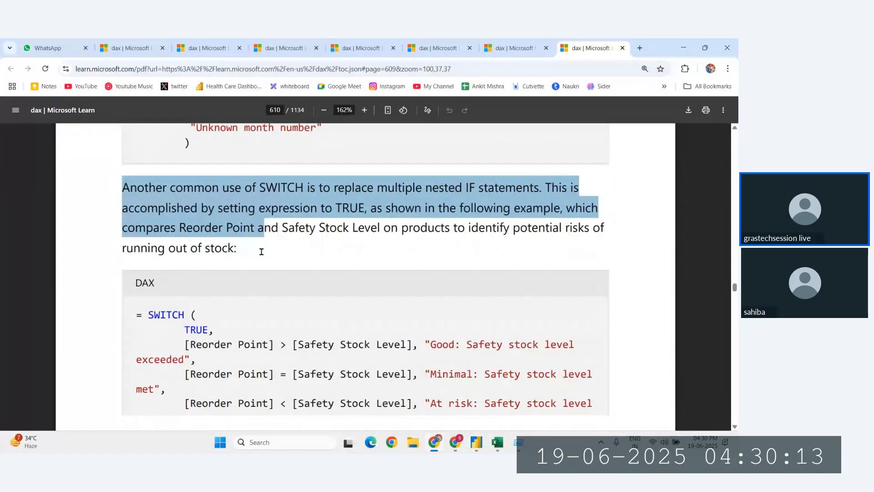
click(302, 205)
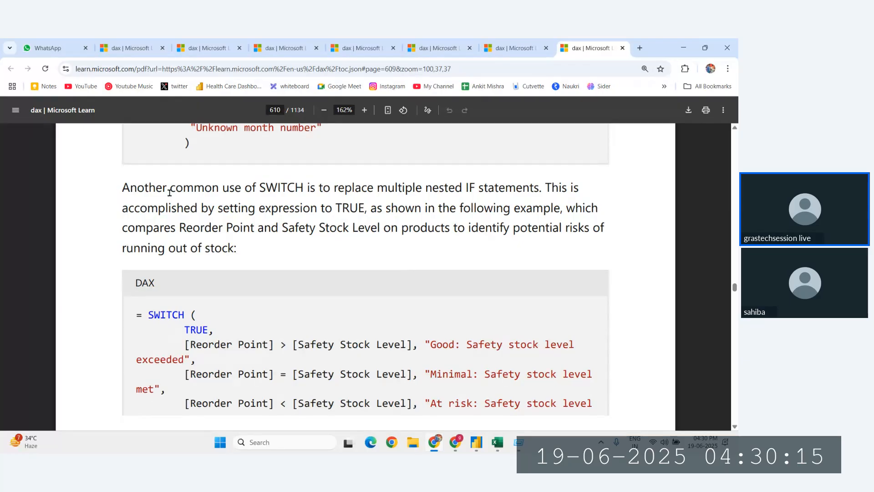
drag(263, 184, 504, 191)
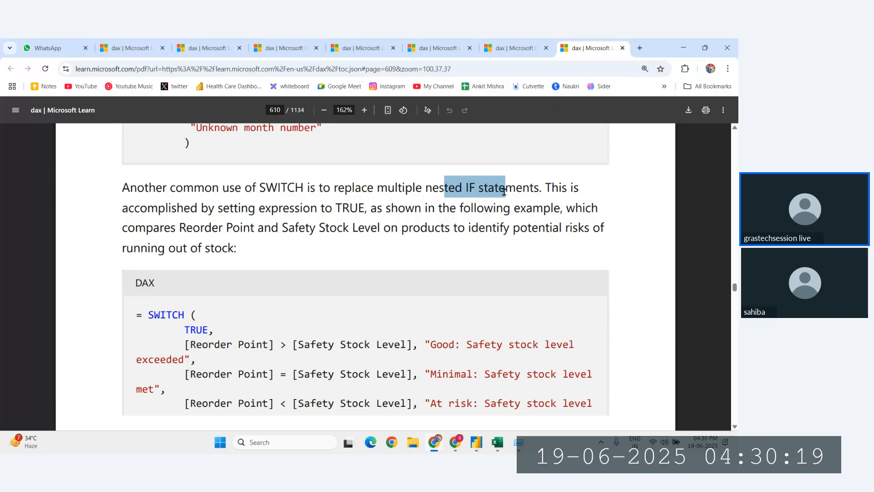
click(518, 191)
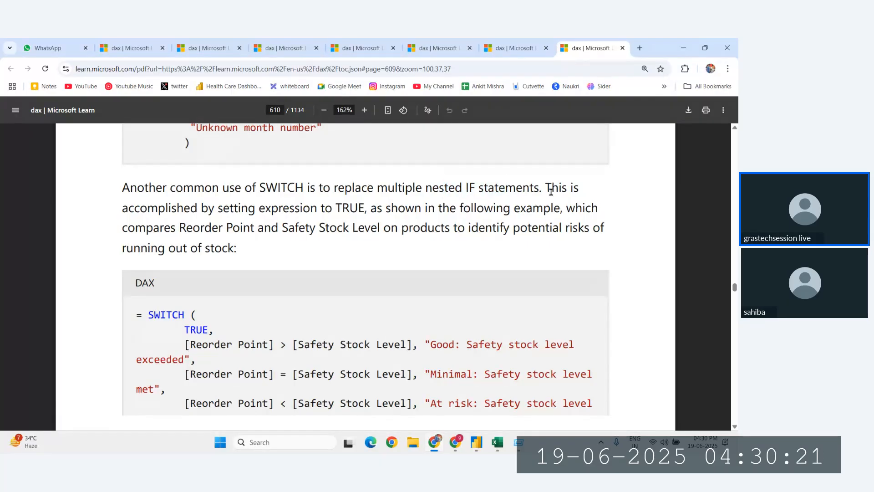
drag(302, 214, 354, 222)
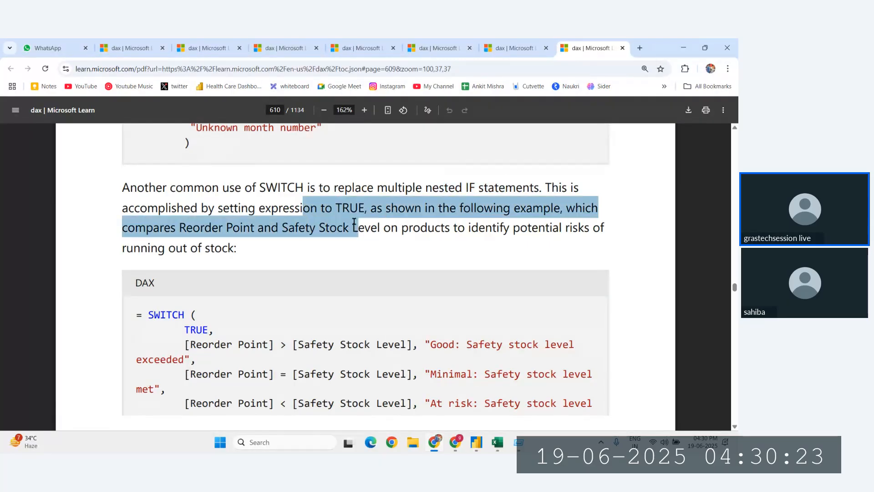
click(256, 213)
drag(259, 209, 365, 208)
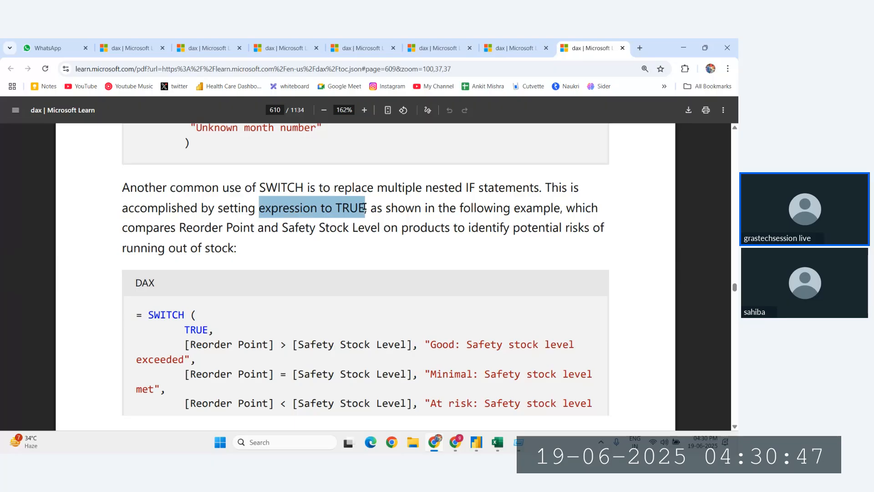
Switch to Power BI Desktop and examine how TRUE relates to the Orders[Quantity]>=5 condition and the default result in qty_remarks
click(497, 443)
click(477, 444)
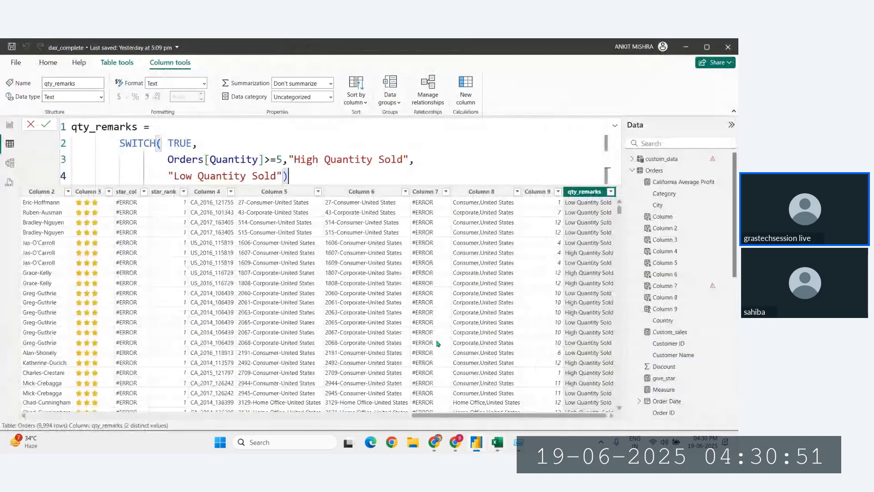
drag(283, 159, 169, 159)
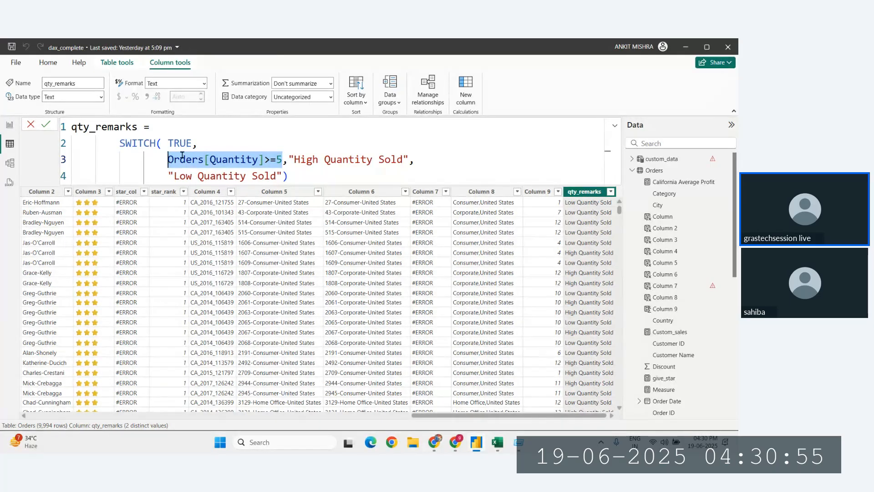
double_click(169, 159)
drag(171, 159, 318, 160)
click(205, 159)
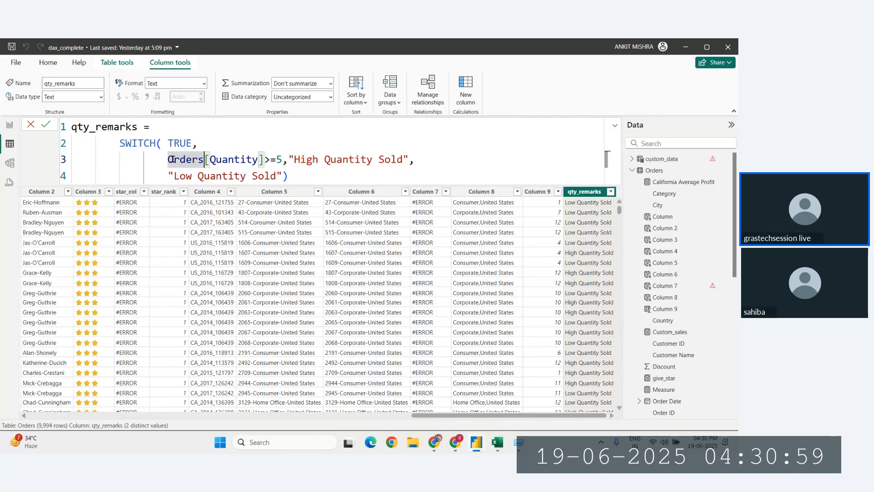
drag(162, 160, 283, 162)
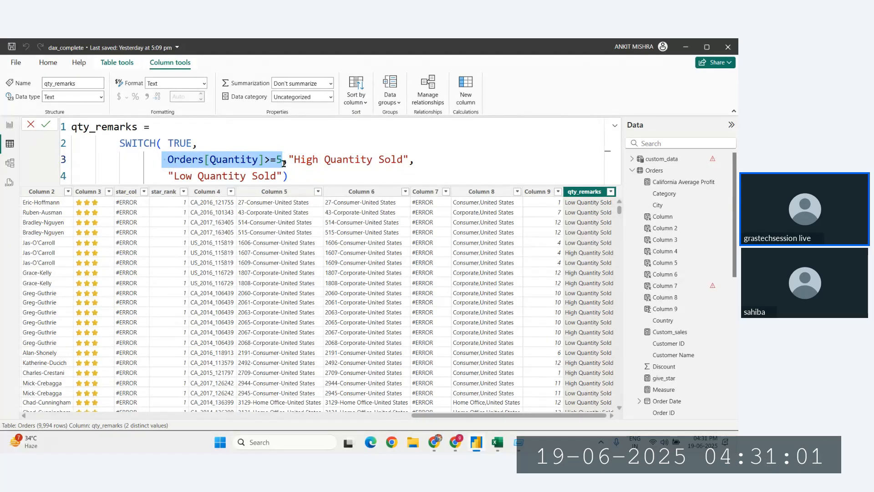
drag(168, 176, 277, 176)
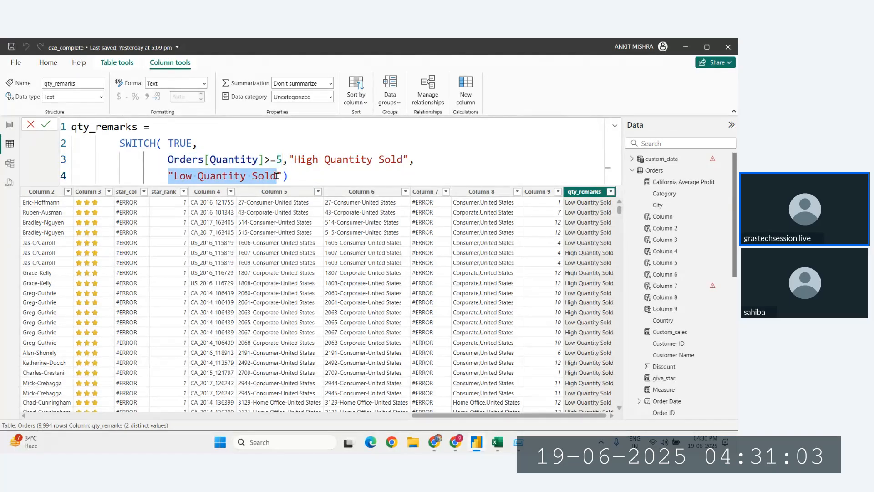
drag(192, 143, 172, 143)
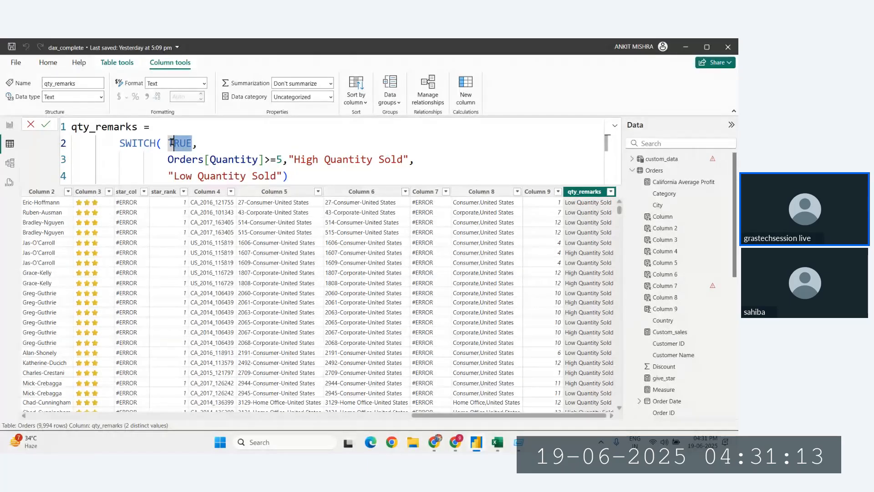
click(168, 159)
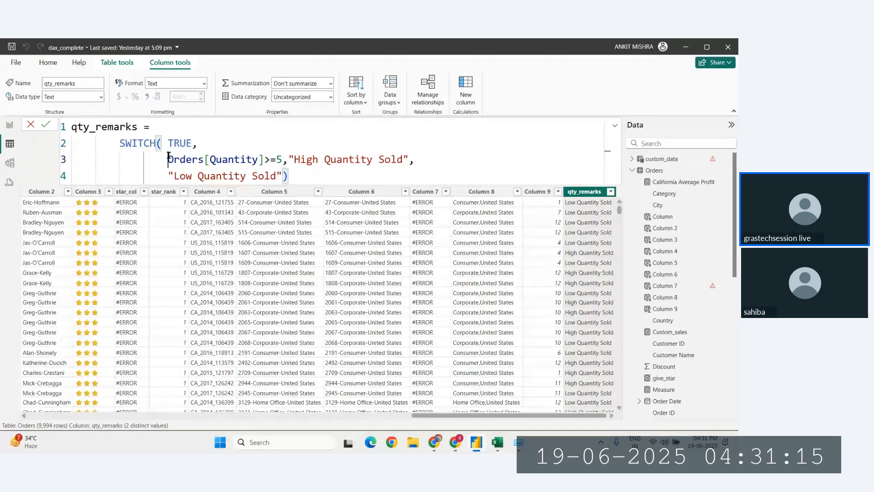
drag(168, 159, 294, 160)
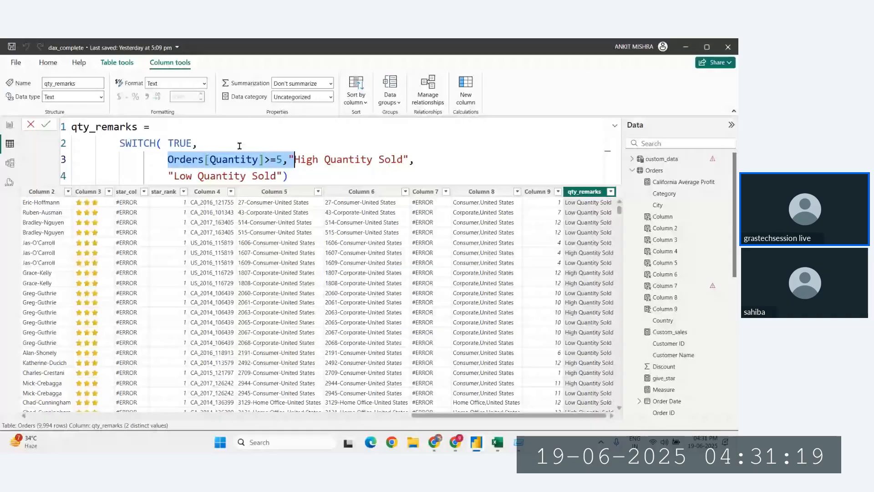
double_click(170, 142)
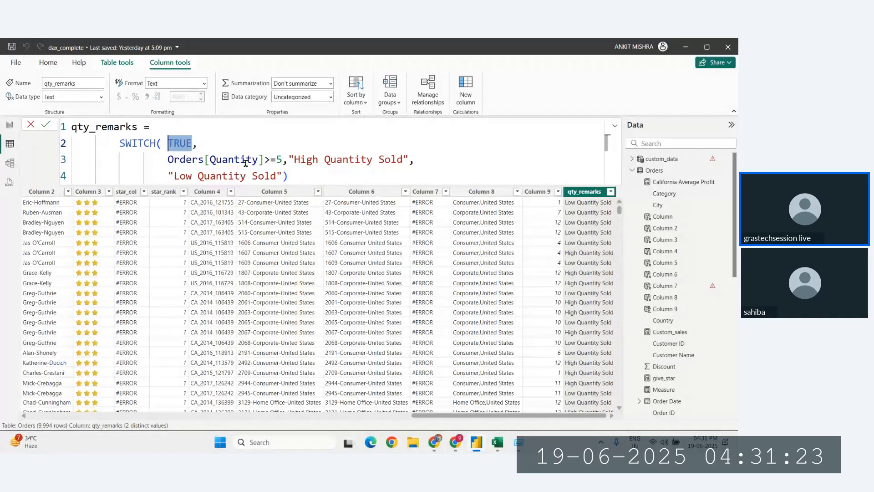
Change the SWITCH expression in the qty_remarks formula from TRUE to FALSE and commit it
click(193, 143)
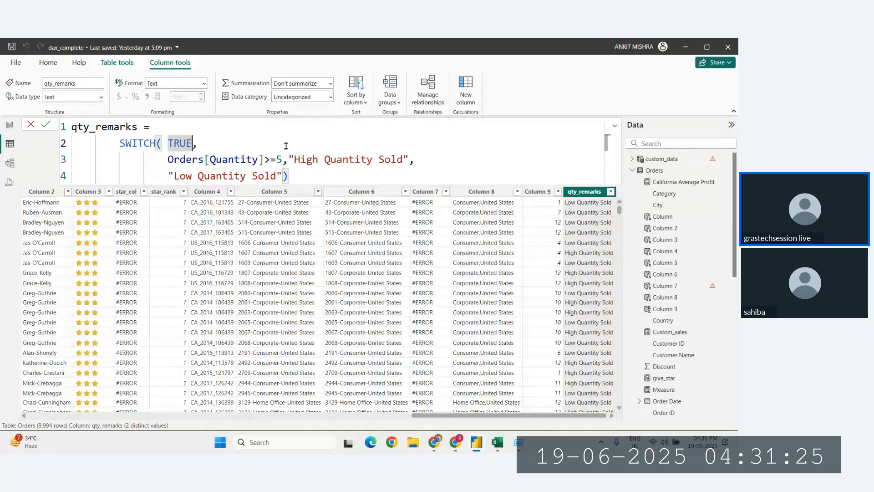
key(BackSpace)
key(BackSpace)
key(BackSpace)
key(BackSpace)
text(FALSE)
key(Right)
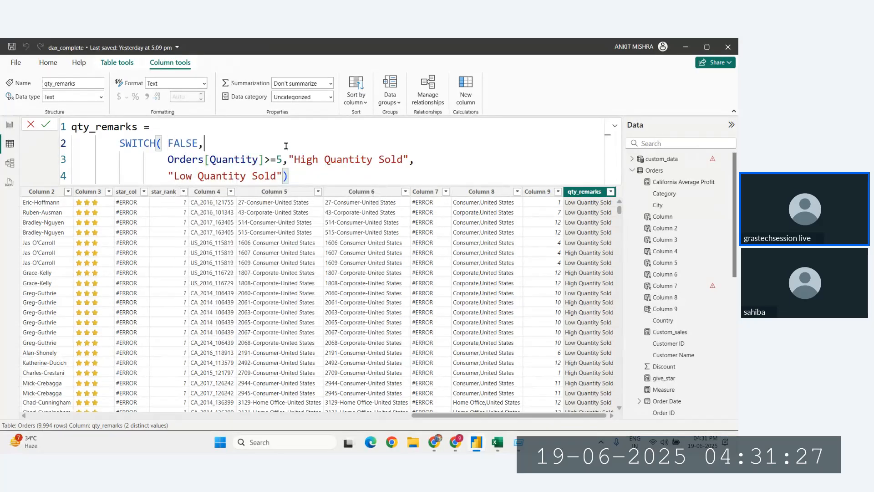
key(Return)
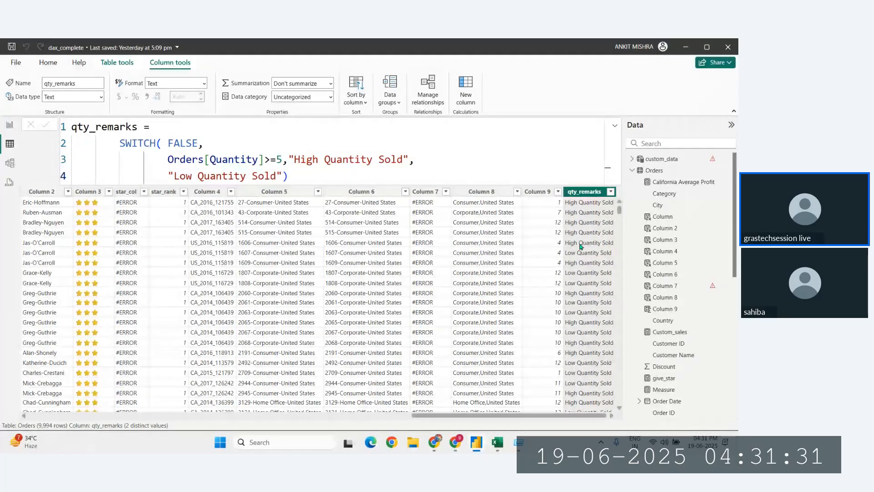
Compare the Quantity and qty_remarks columns and examine the FALSE expression against the "High Quantity Sold" result in the formula
click(202, 144)
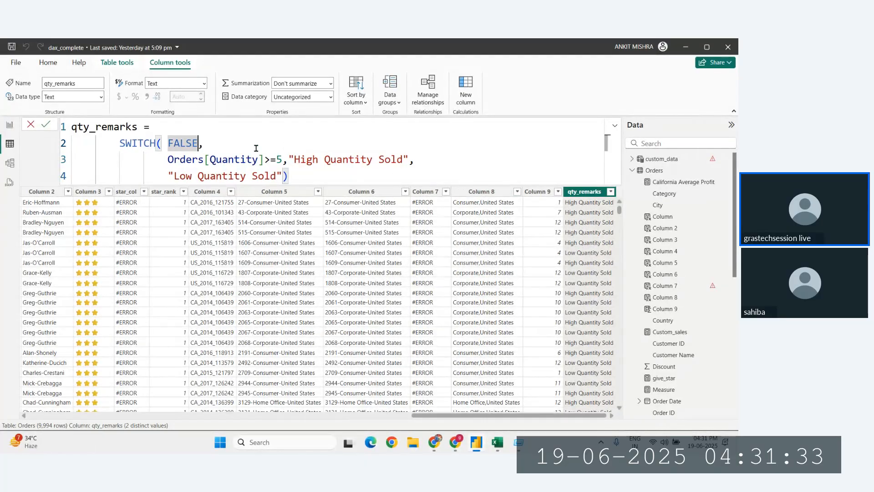
scroll(312, 275, left, 5)
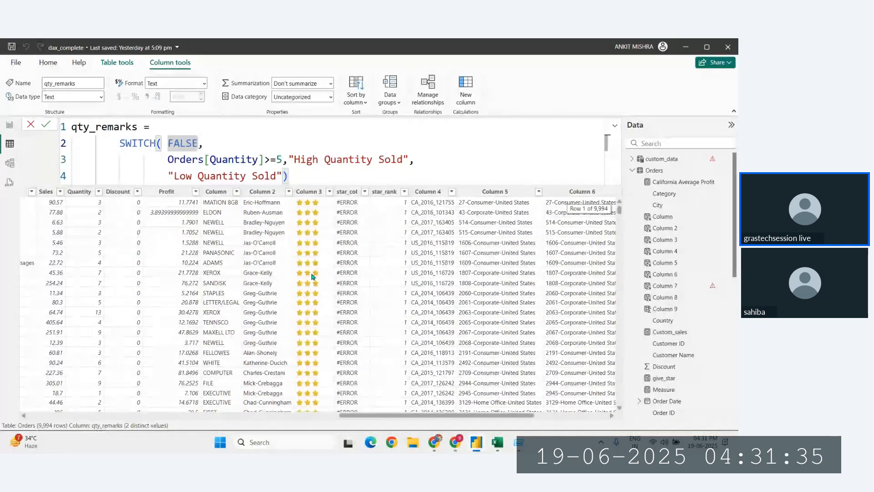
scroll(313, 276, left, 5)
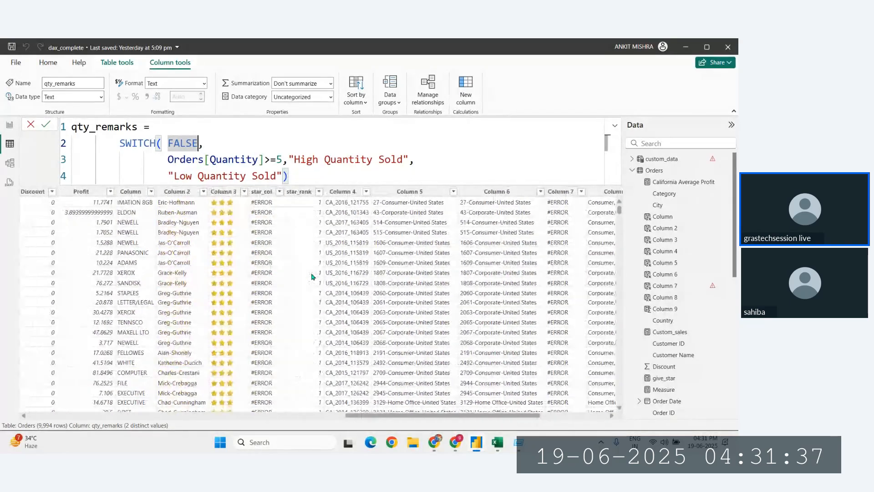
scroll(250, 205, right, 10)
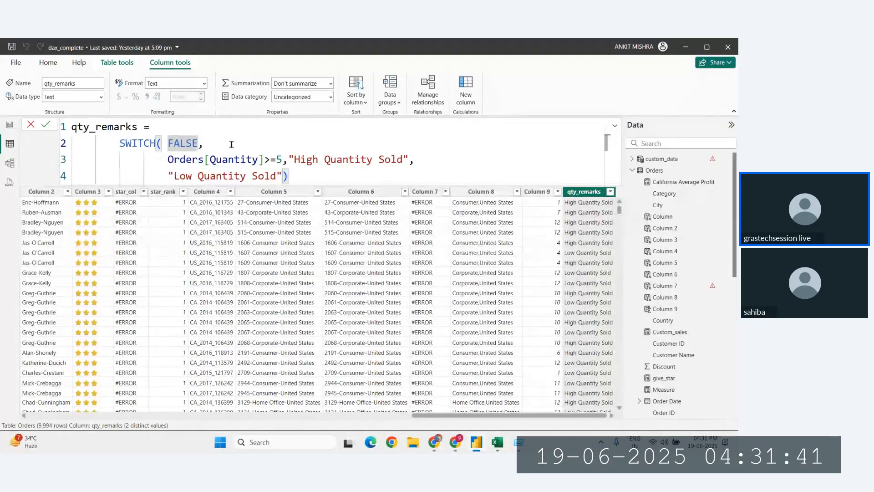
click(288, 157)
drag(287, 157, 170, 141)
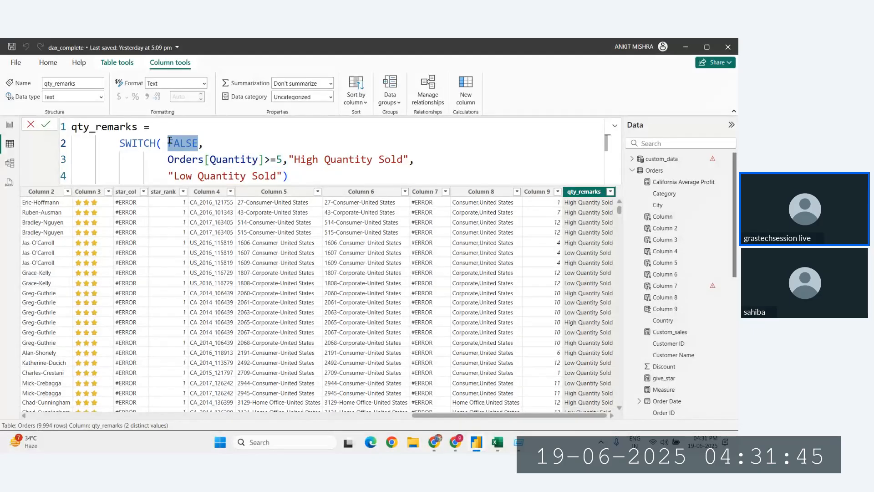
click(289, 158)
drag(288, 158, 409, 162)
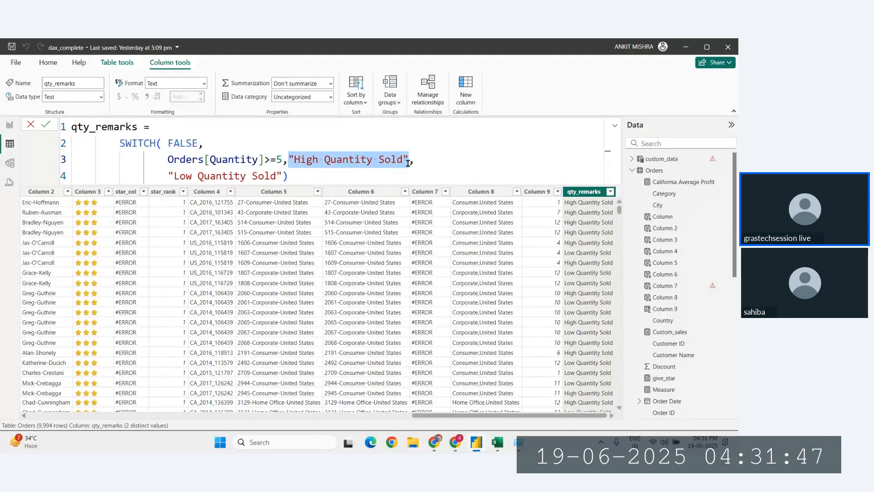
Examine the FALSE expression, the "Low Quantity Sold" default and the Orders[Quantity] condition in the qty_remarks formula
drag(198, 143, 168, 143)
drag(168, 178, 272, 175)
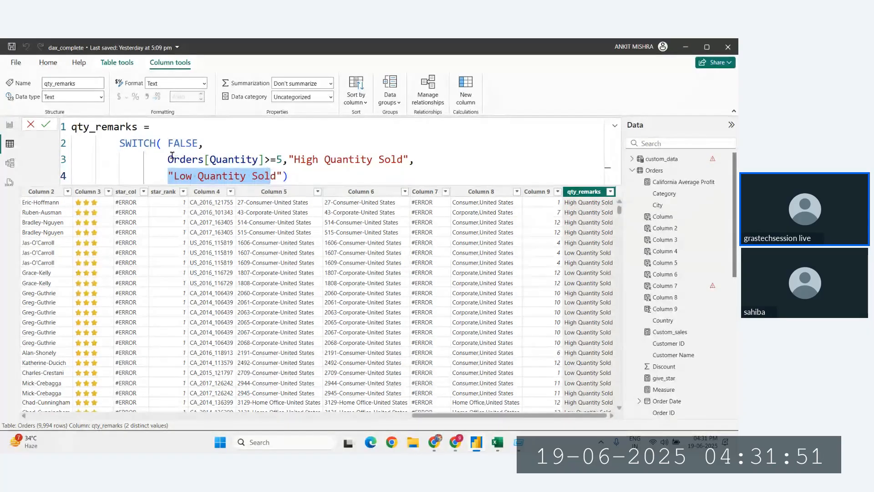
drag(168, 159, 214, 159)
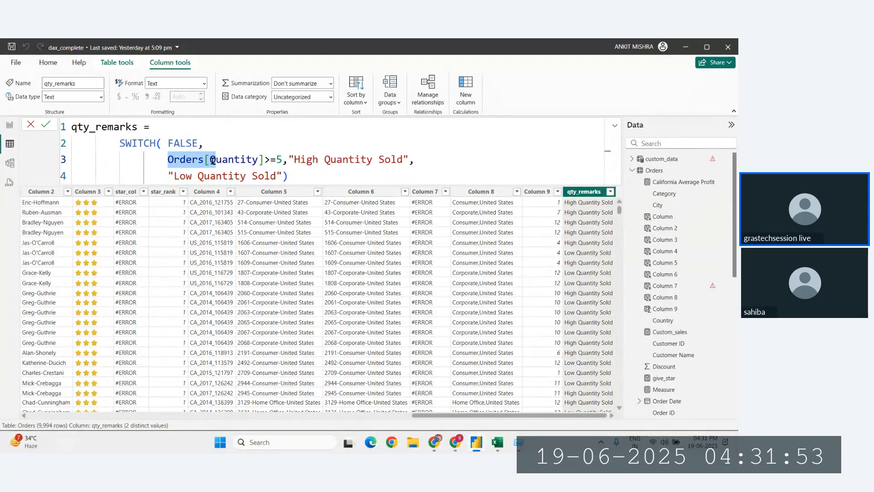
Try the integer 1 in place of FALSE as the SWITCH expression in the qty_remarks formula and commit it
double_click(199, 143)
key(BackSpace)
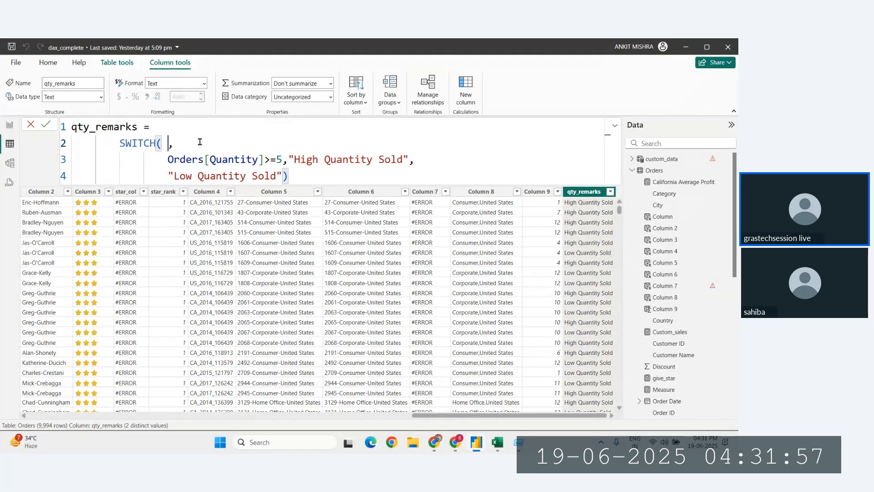
text(TR)
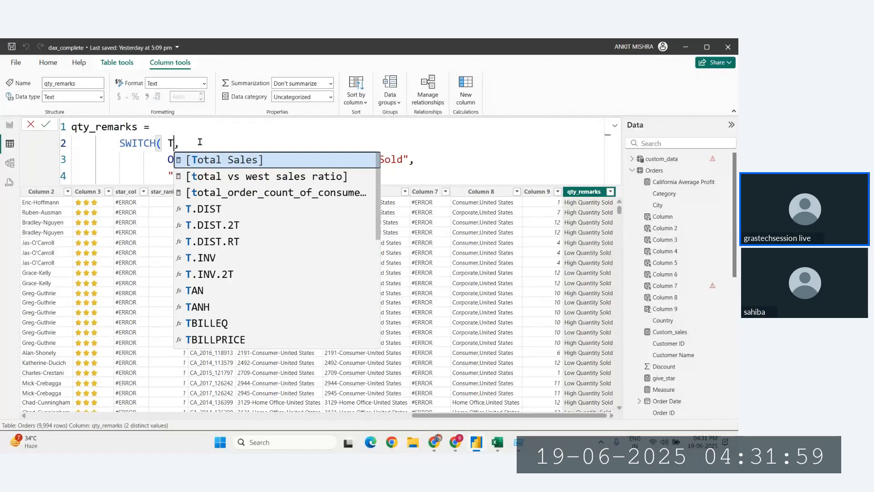
key(BackSpace)
key(BackSpace)
text(1)
click(223, 160)
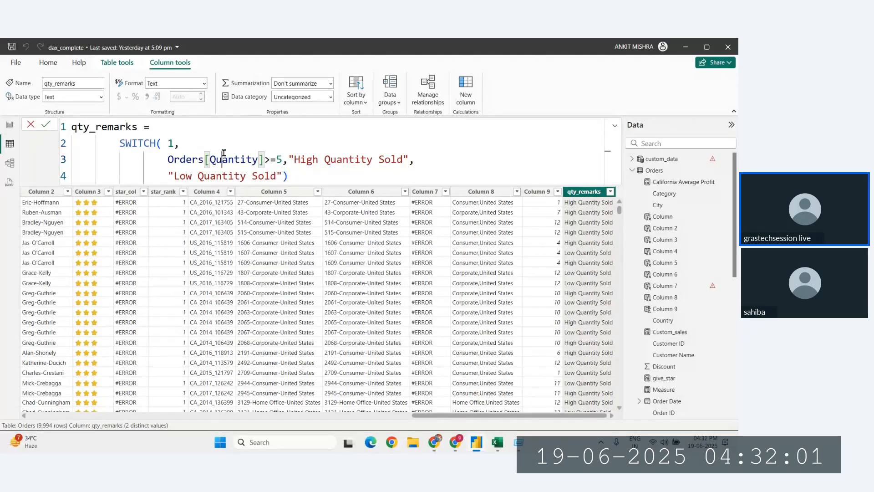
click(299, 178)
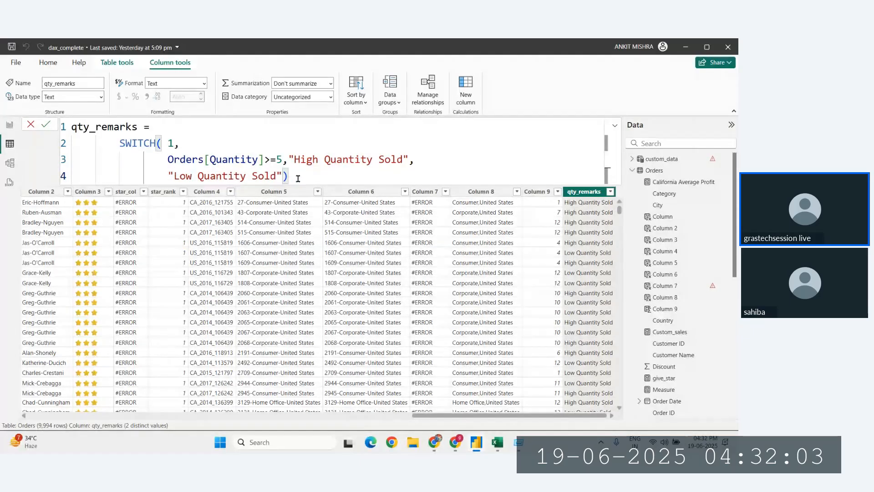
key(Return)
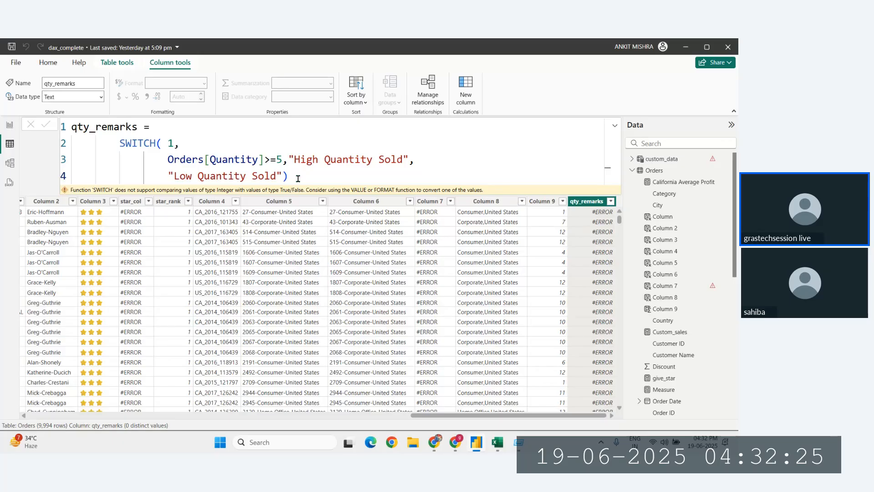
Set the SWITCH expression in the qty_remarks formula to TRUE and commit it
click(173, 143)
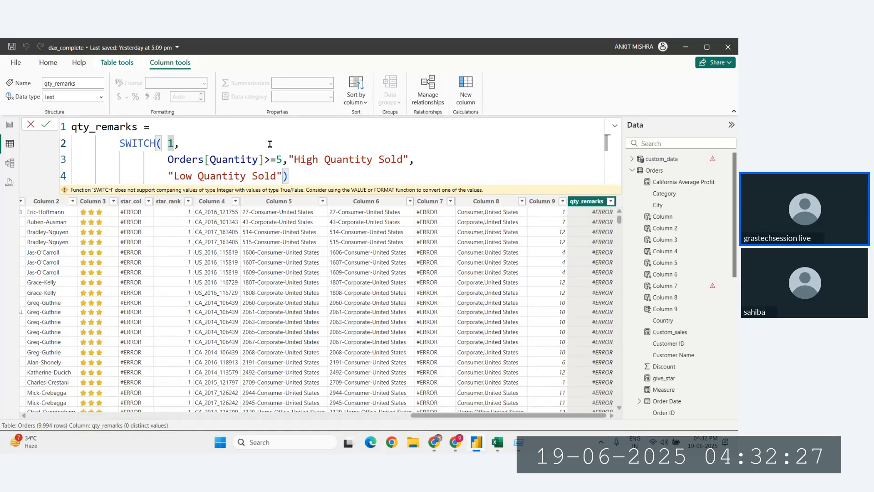
key(BackSpace)
text(TRUE)
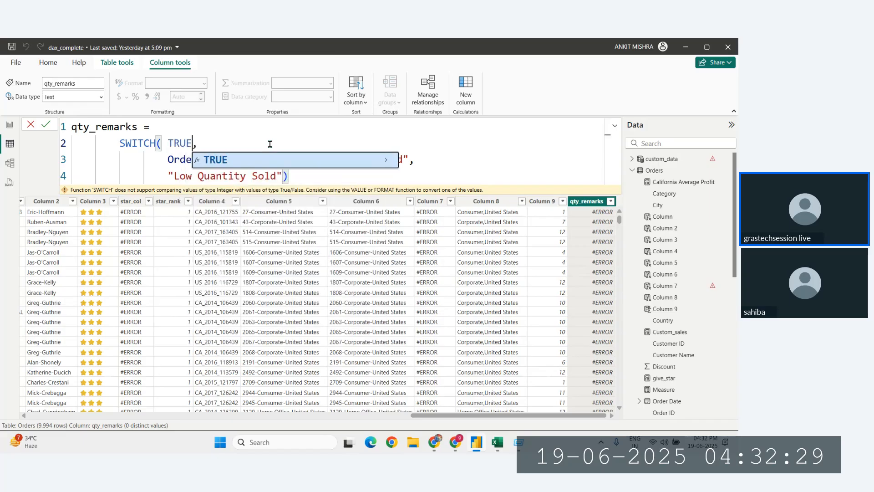
text(())
key(BackSpace)
key(BackSpace)
text(()
key(BackSpace)
click(279, 176)
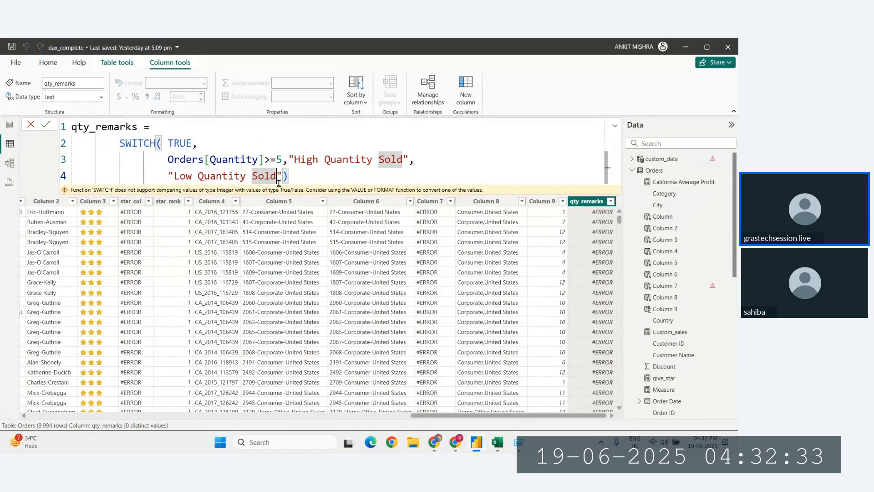
key(Return)
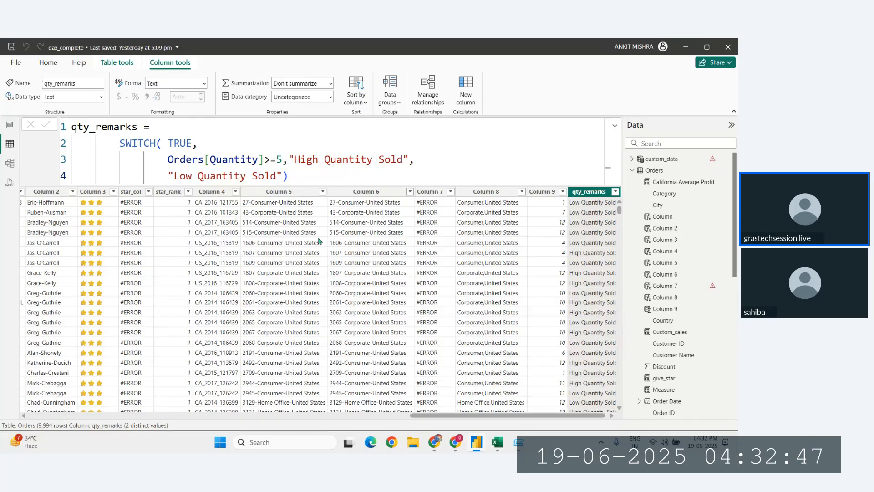
Open the Column 3 formula and look across the Orders columns from Sales and Quantity to qty_remarks
scroll(319, 241, left, 5)
click(363, 176)
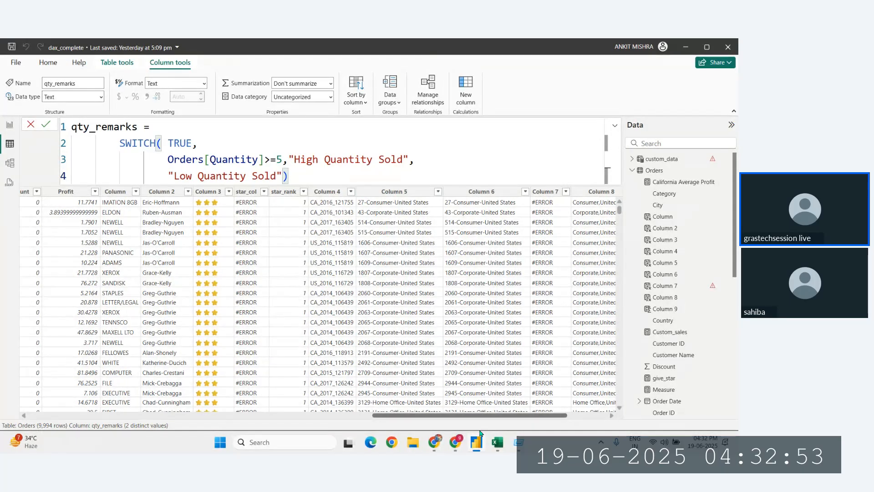
click(210, 192)
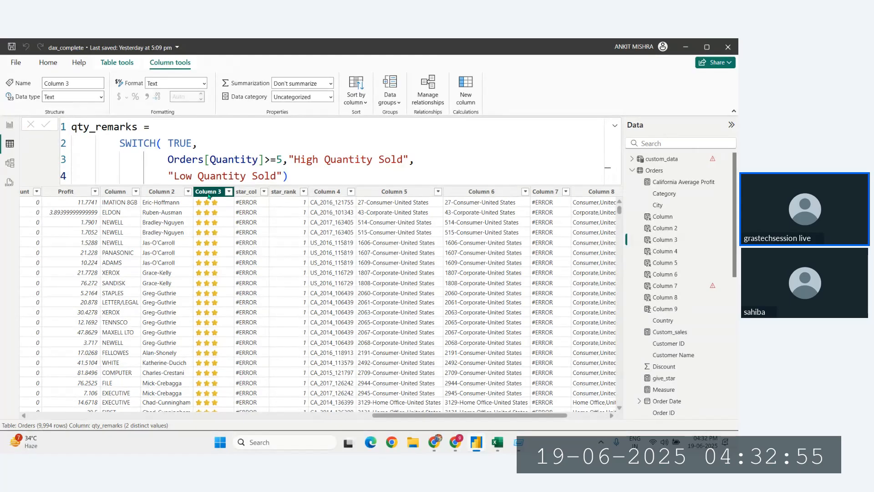
scroll(414, 211, right, 1)
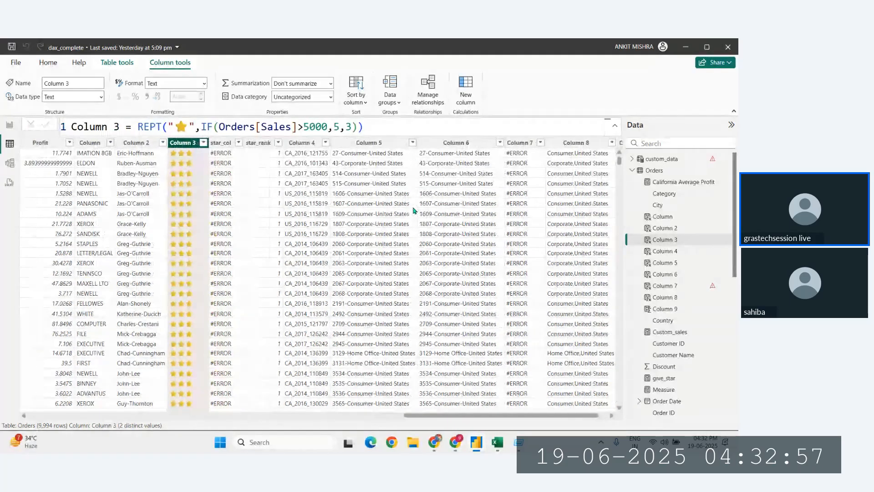
scroll(414, 211, right, 2)
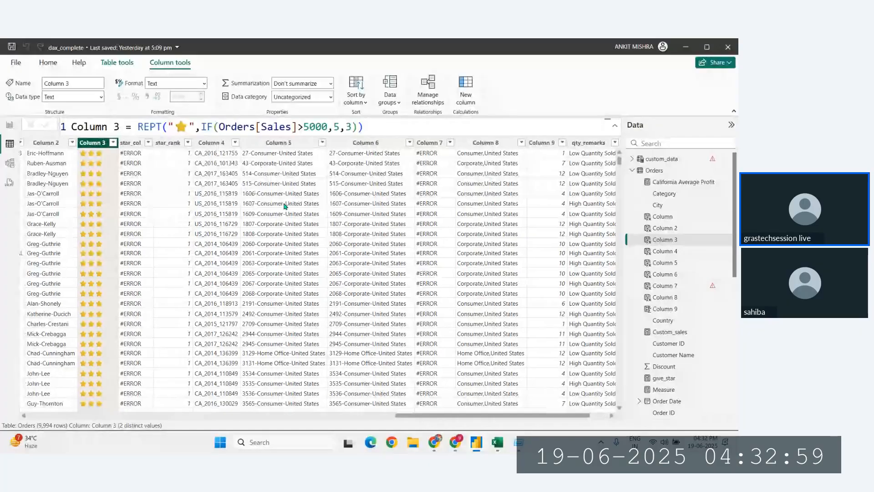
scroll(286, 206, right, 1)
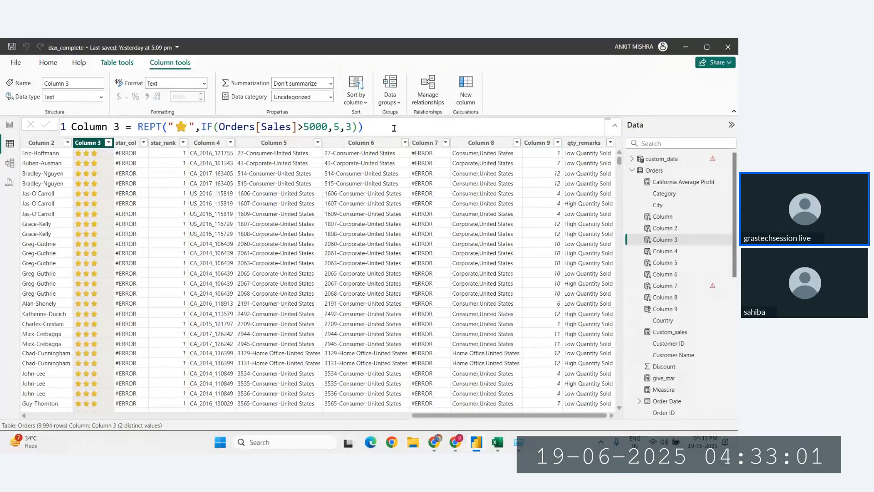
click(394, 128)
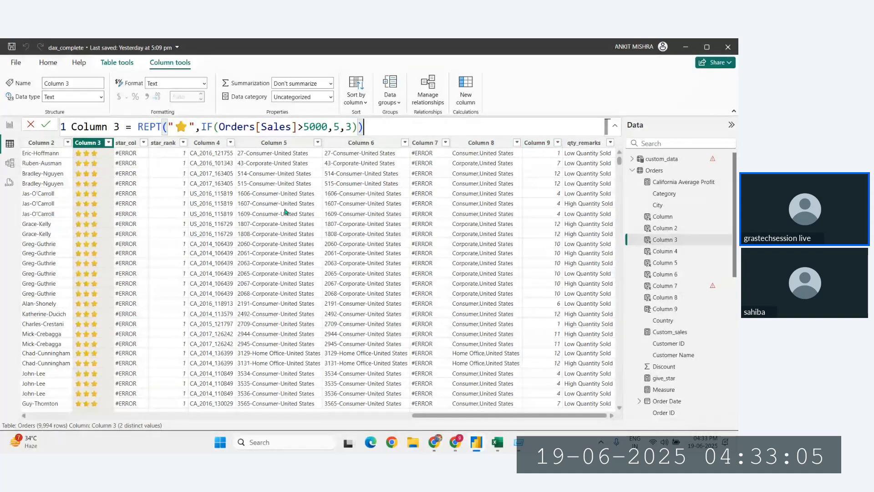
scroll(286, 211, left, 2)
scroll(286, 211, right, 2)
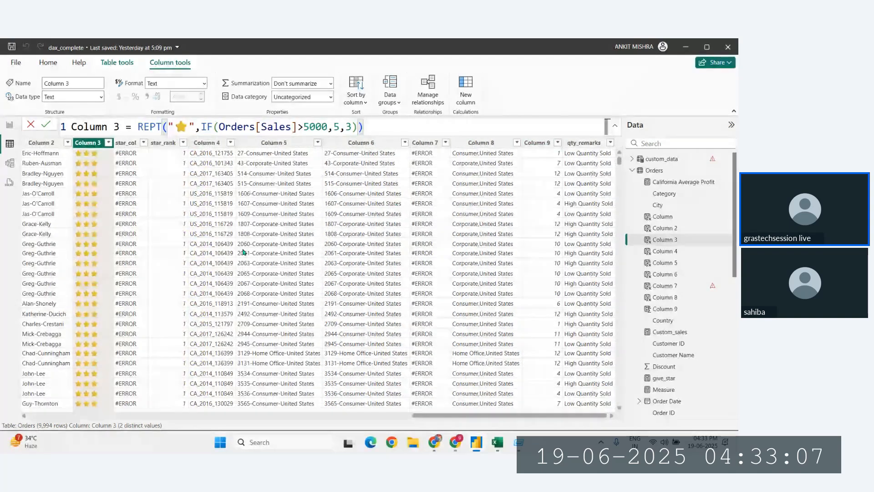
scroll(243, 251, left, 6)
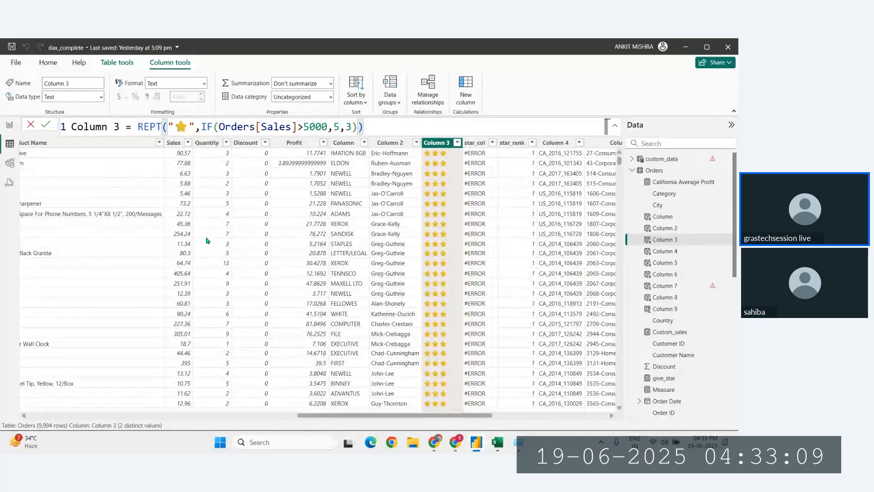
scroll(209, 241, left, 3)
scroll(344, 185, right, 8)
scroll(346, 187, right, 5)
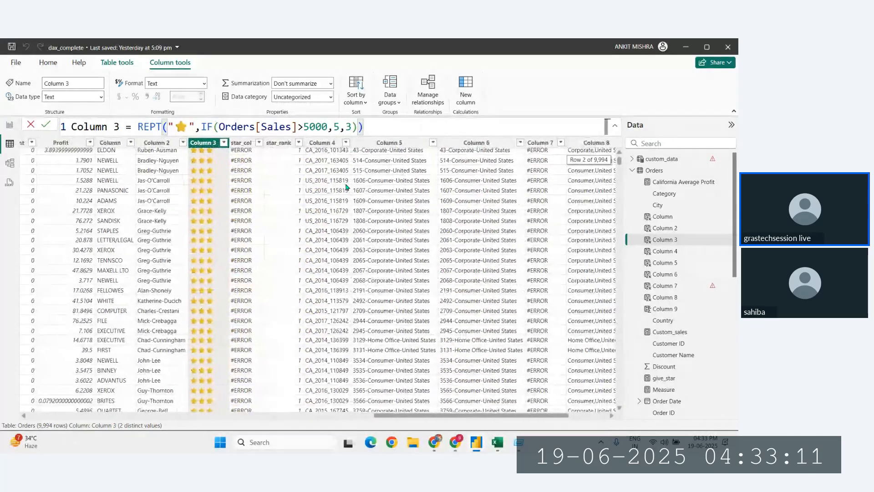
scroll(382, 211, right, 3)
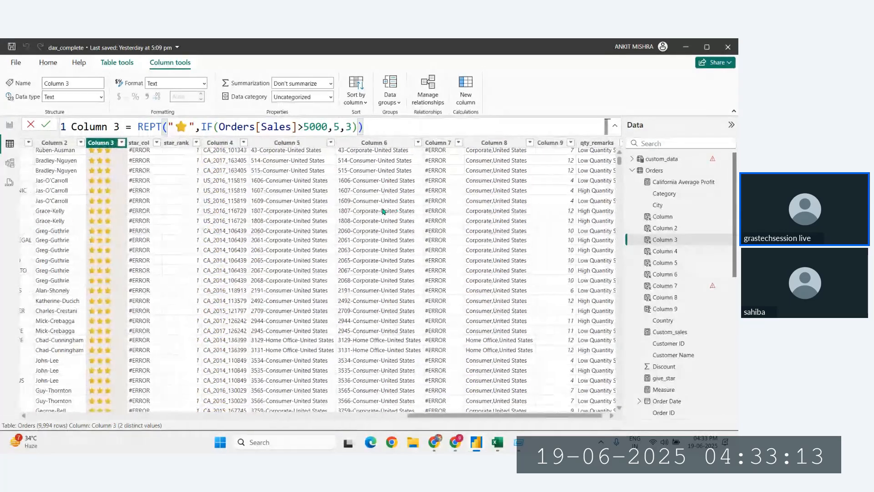
Open the star_col formula, enlarge its text and examine the nested IF conditions on [Total Sales] with their star counts
click(138, 142)
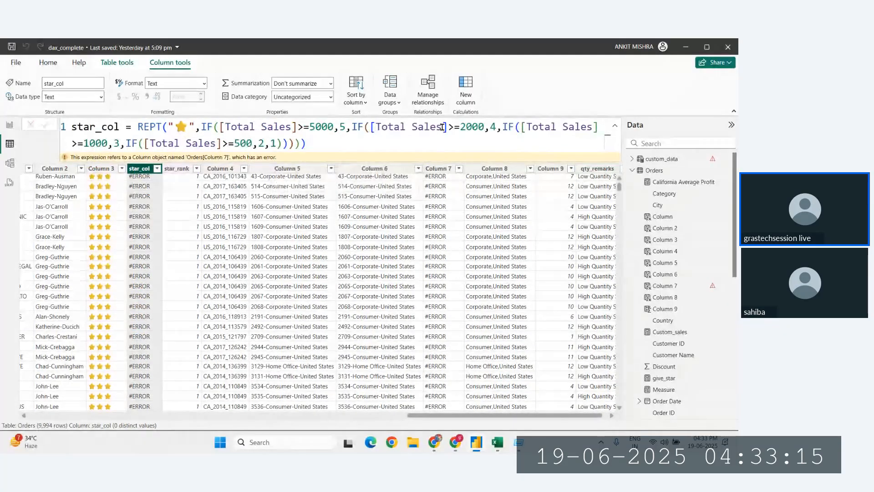
click(219, 127)
drag(219, 126, 332, 126)
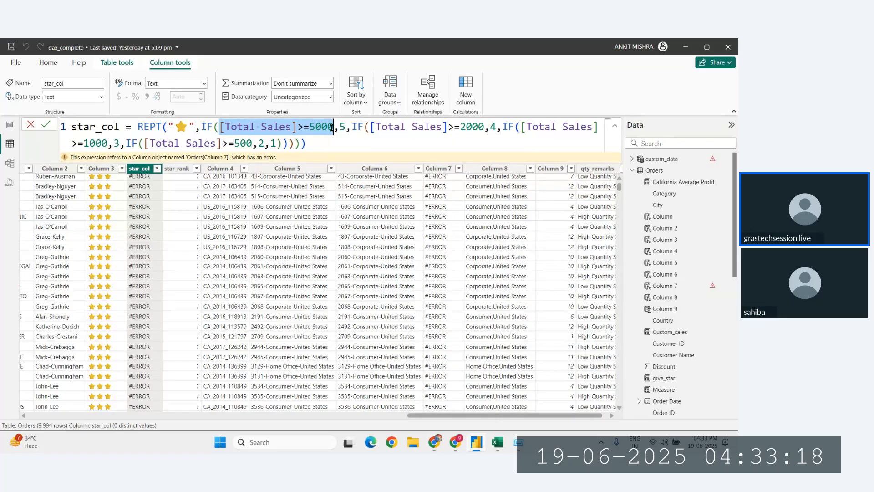
click(341, 127)
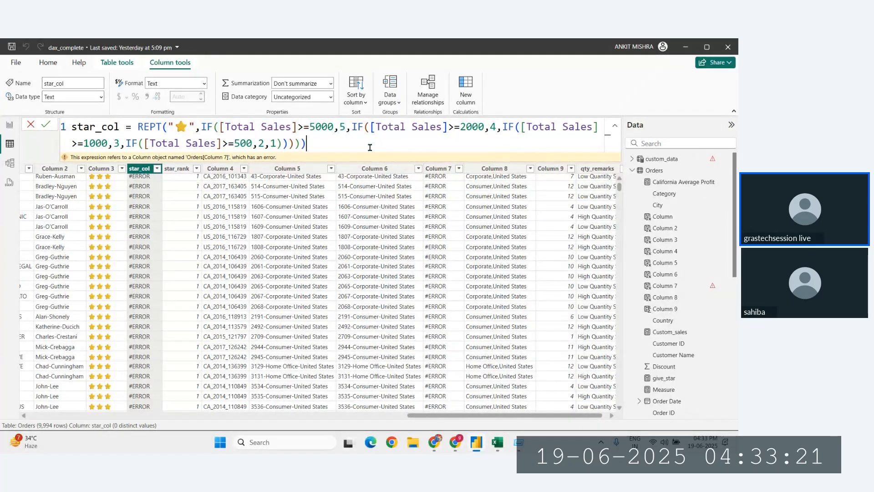
click(370, 147)
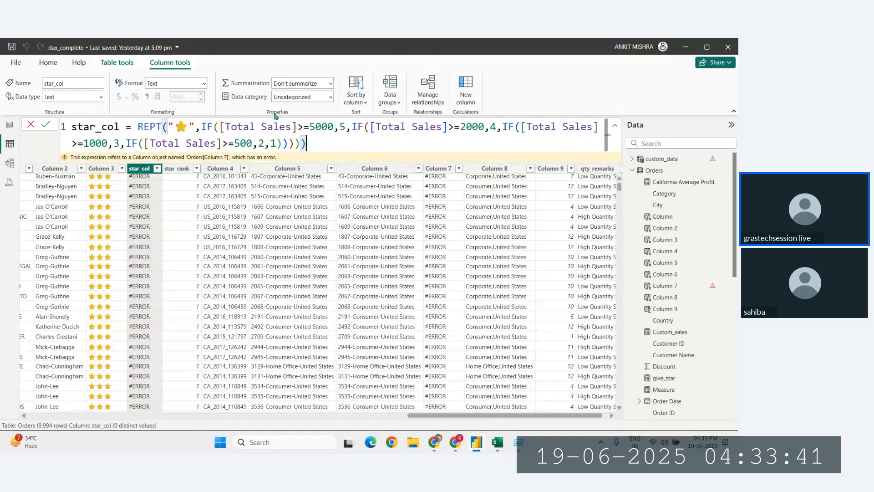
click(221, 127)
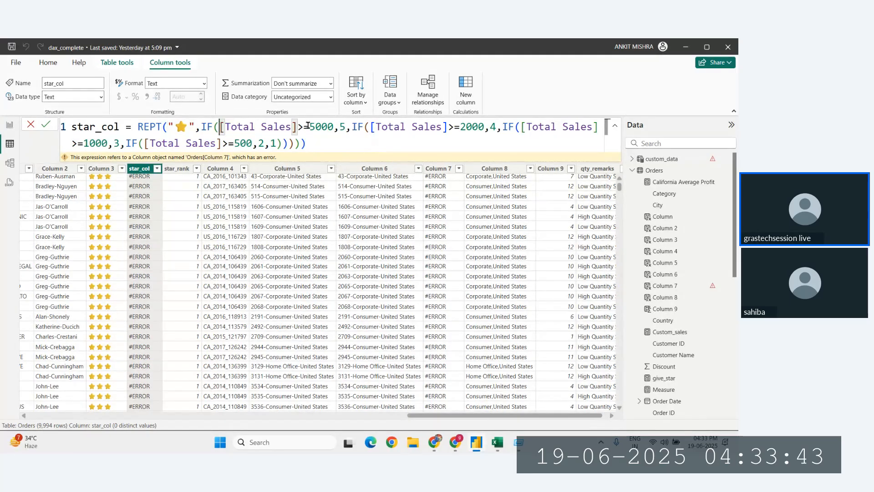
ctrl+scroll(308, 126, up, 2)
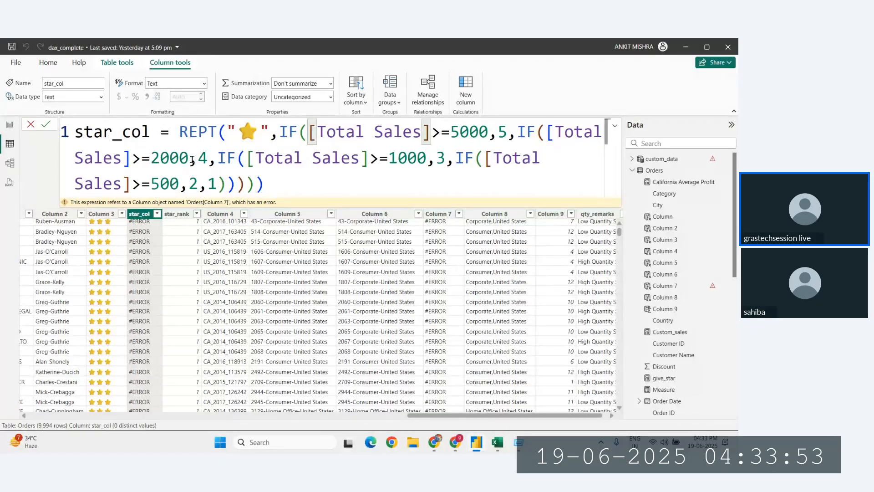
drag(190, 159, 217, 158)
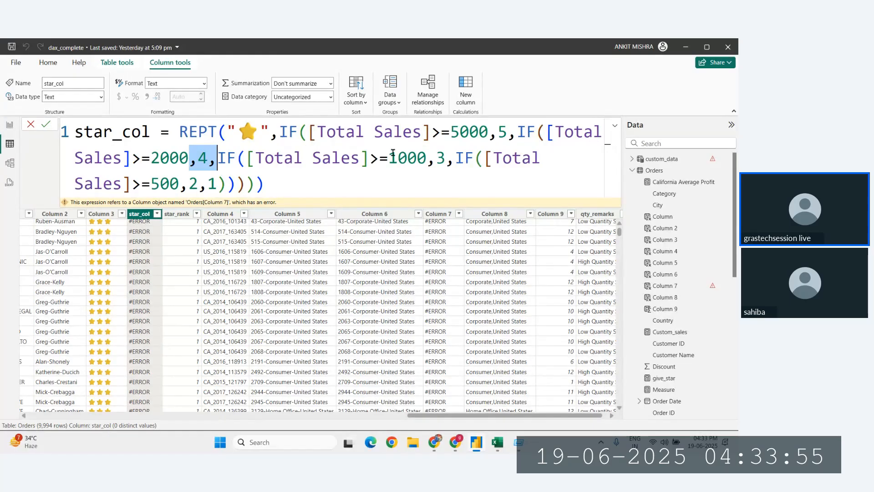
click(456, 158)
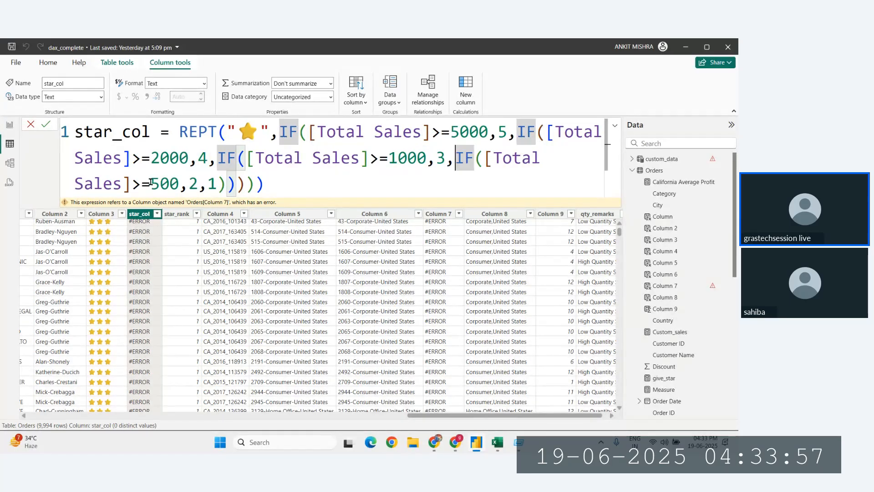
drag(151, 184, 180, 183)
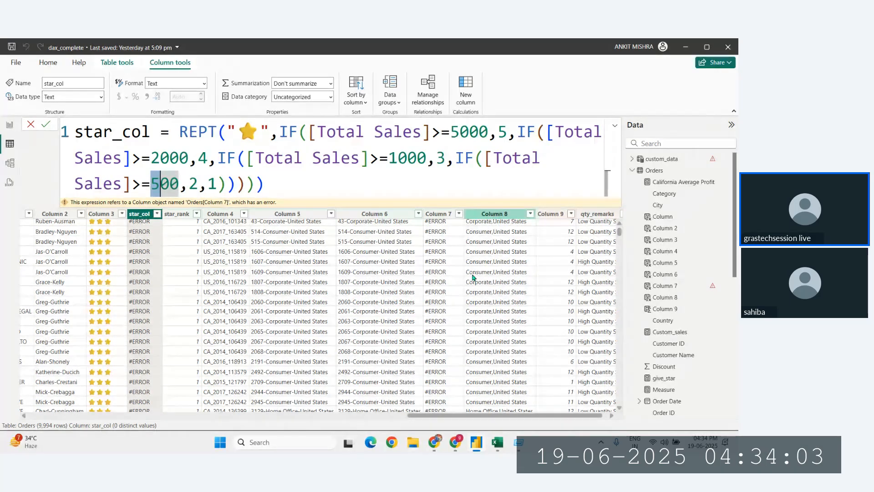
Switch to the DAX reference PDF in Chrome and read the SWITCH TRUE example comparing Reorder Point with Safety Stock Level
click(435, 443)
scroll(410, 333, down, 1)
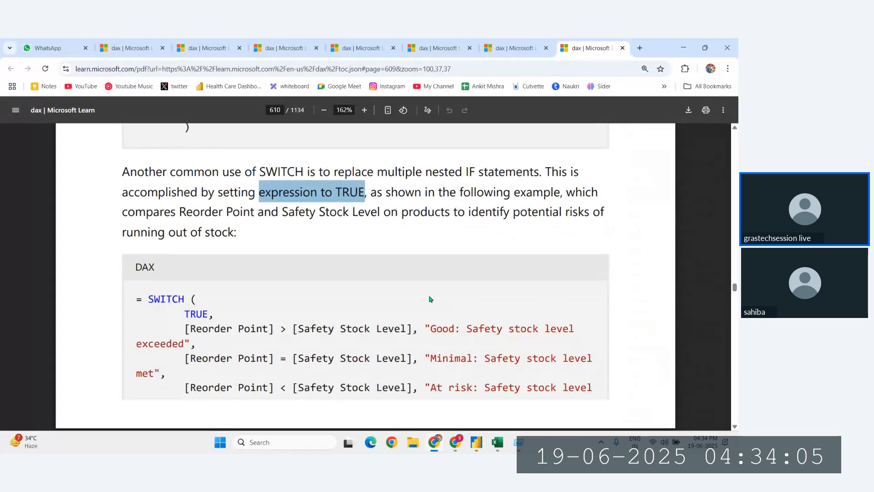
scroll(496, 323, down, 1)
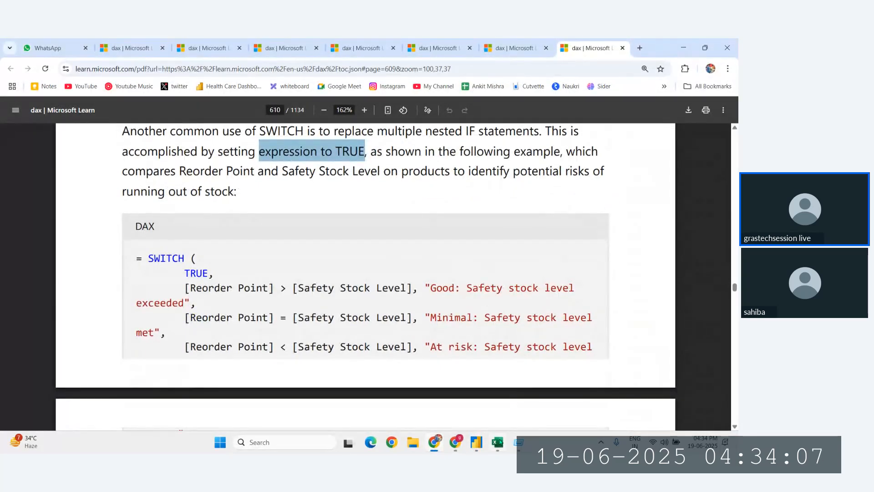
Switch back to Power BI Desktop and review the full nested IF formula of star_col with its text enlarged
click(477, 443)
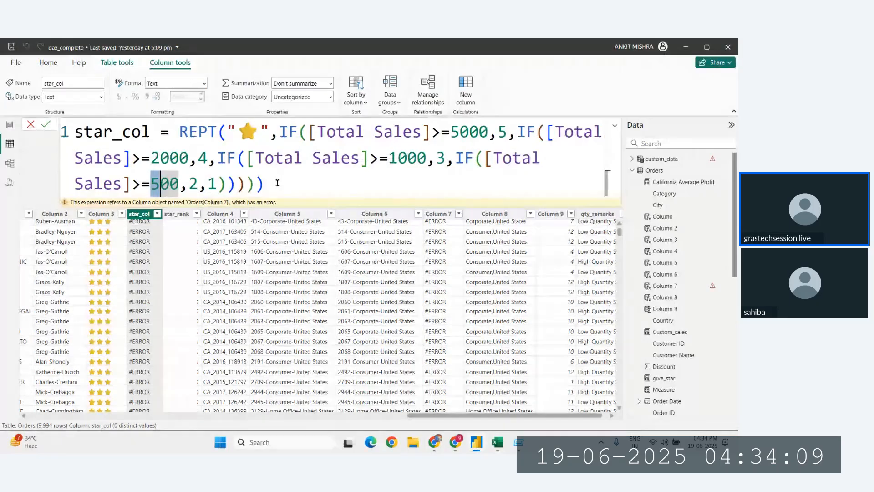
ctrl+scroll(277, 182, down, 1)
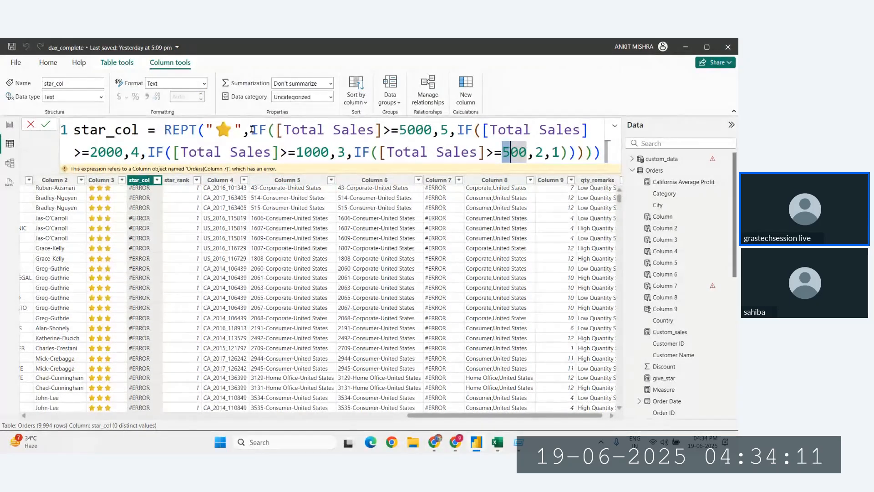
ctrl+scroll(249, 126, up, 1)
click(303, 186)
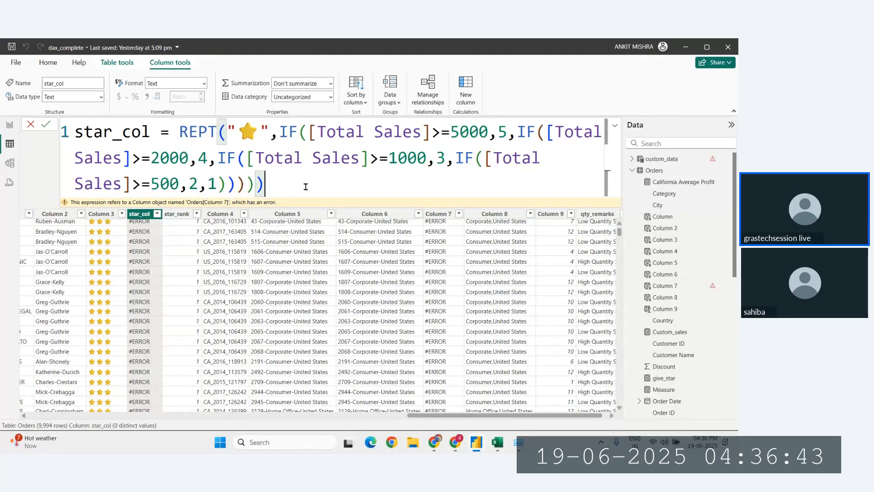
Open the qty_remarks formula and examine its SWITCH TRUE expression and the Orders[Quantity]>=5 condition
click(528, 296)
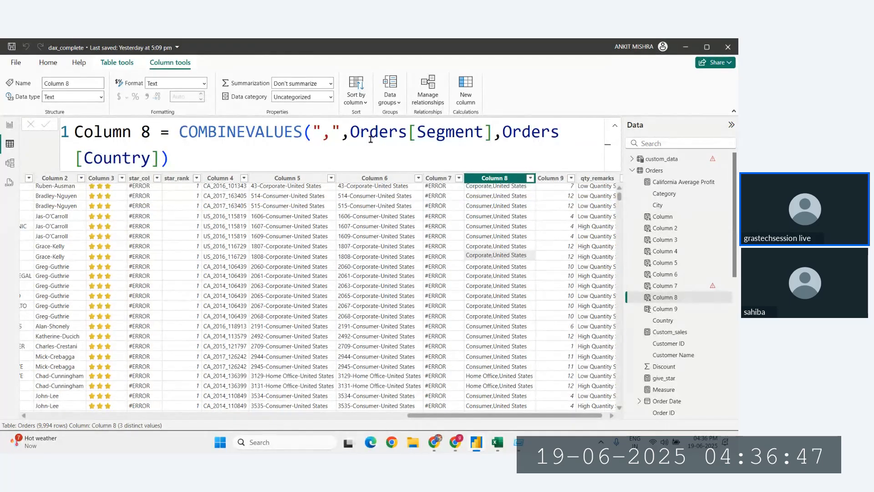
scroll(444, 220, right, 1)
click(587, 178)
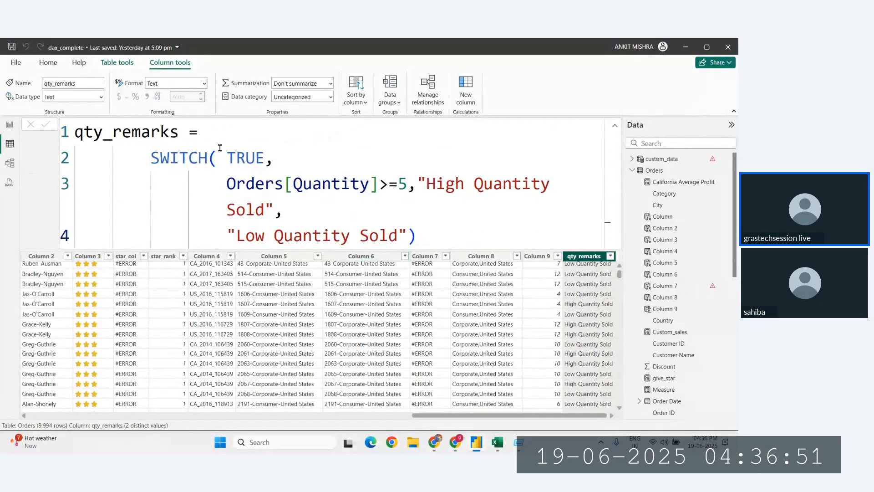
drag(228, 154, 266, 157)
click(307, 174)
double_click(307, 174)
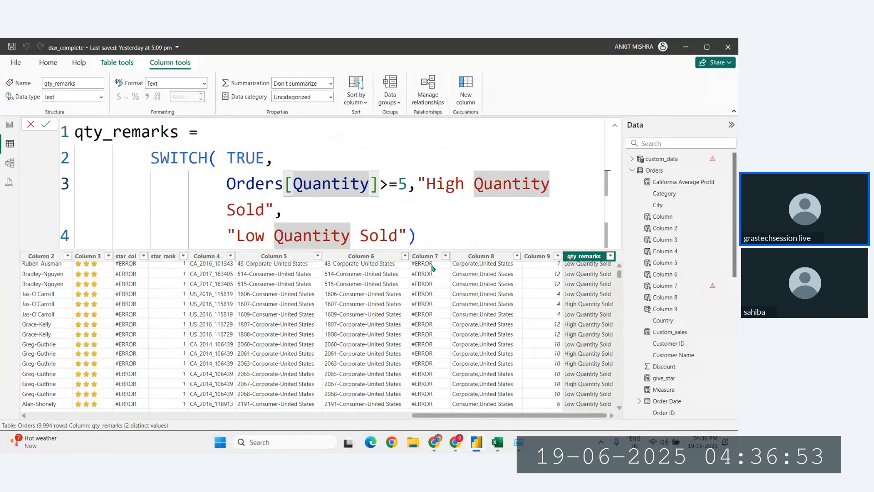
click(458, 313)
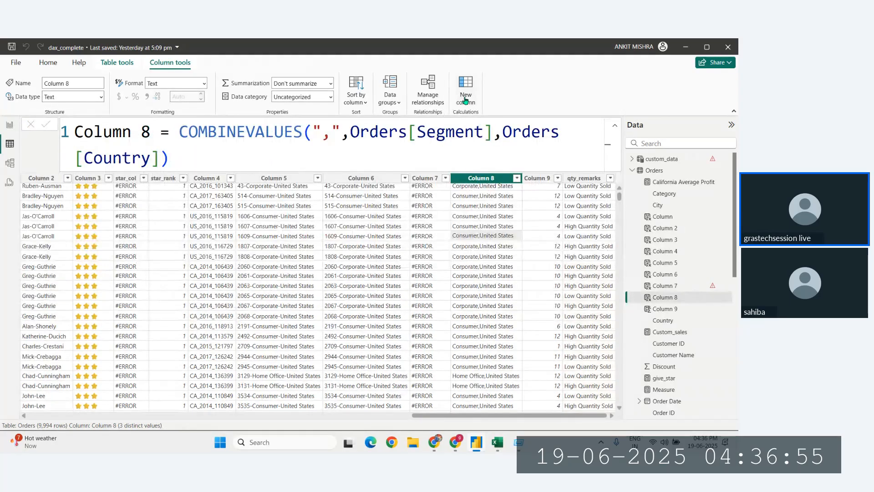
Add a new calculated column to the Orders table and start its formula with SWITCH(TRUE,
click(466, 96)
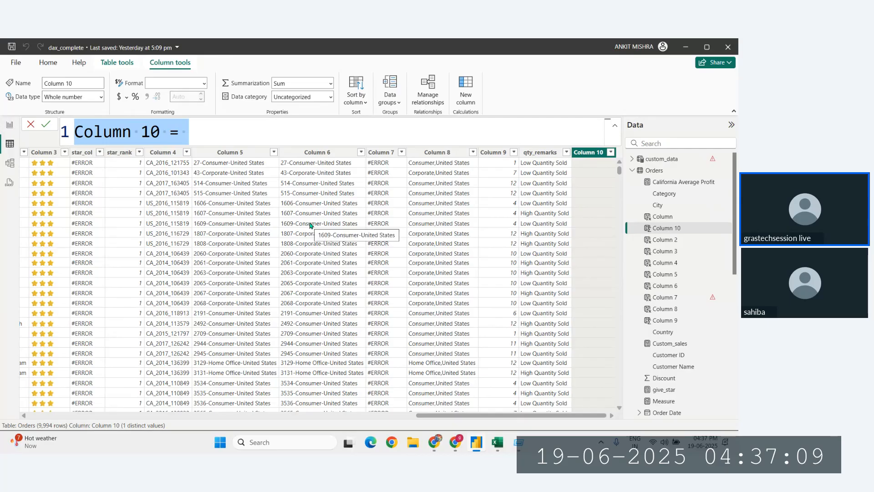
key(End)
text(sw)
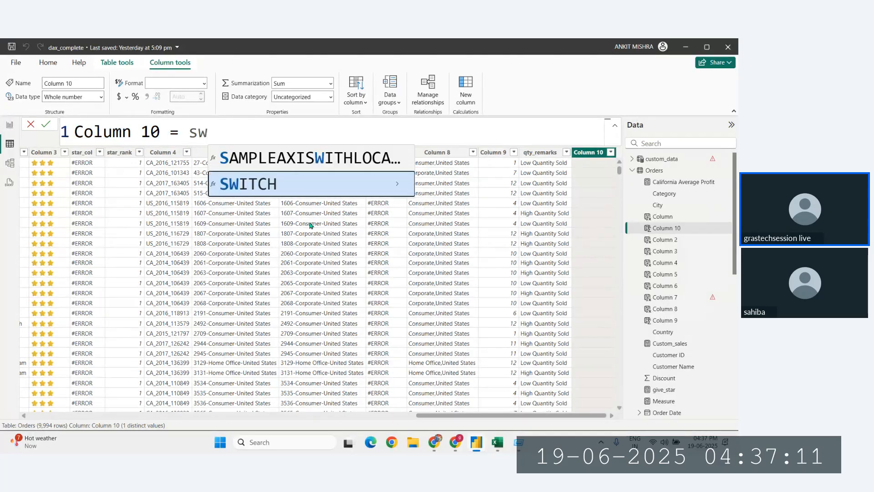
key(Tab)
text(TRU)
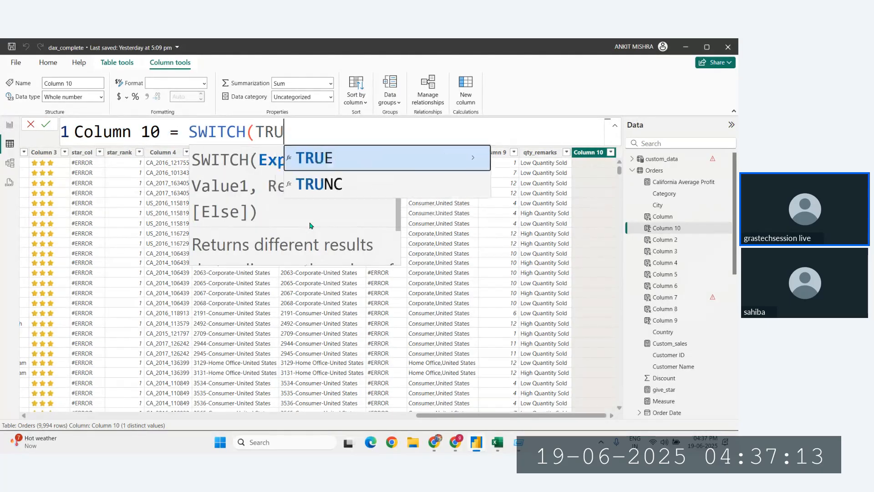
text(E,sal)
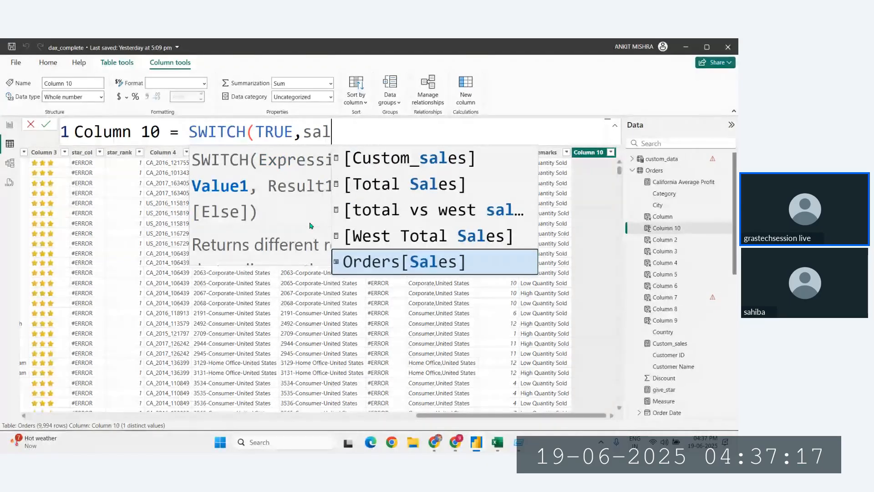
key(Up)
key(Up)
key(Up)
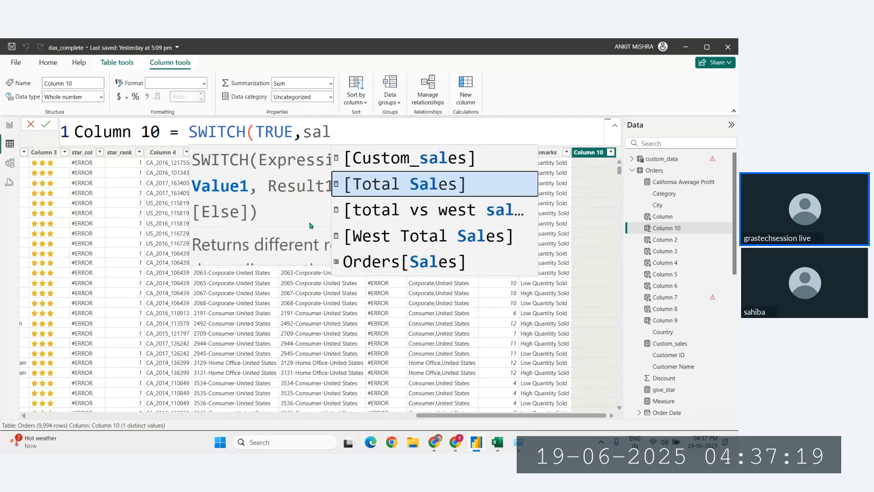
key(Tab)
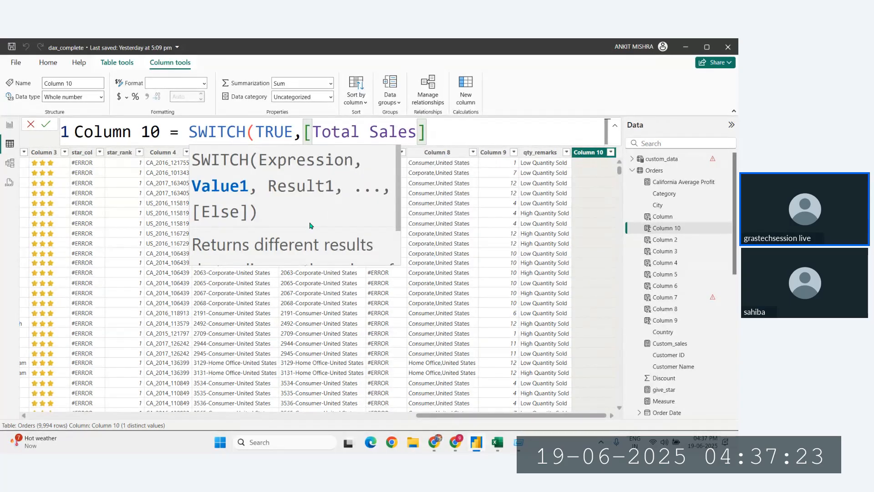
key(BackSpace)
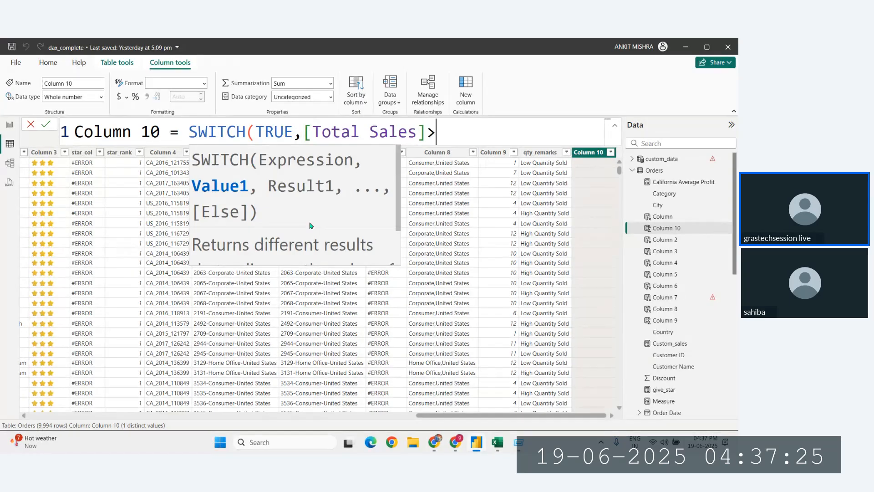
key(BackSpace)
key(BackSpace)
key(BackSpace)
key(BackSpace)
key(BackSpace)
key(BackSpace)
key(BackSpace)
key(BackSpace)
key(BackSpace)
key(BackSpace)
key(BackSpace)
key(BackSpace)
key(BackSpace)
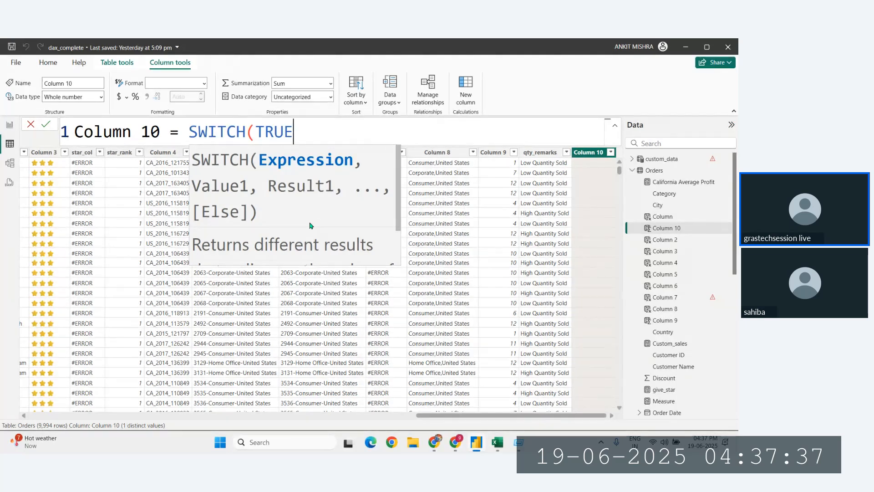
Enter Orders[Sales]>=5000 as the first SWITCH condition in Column 10, with 5 as its result
text(,or)
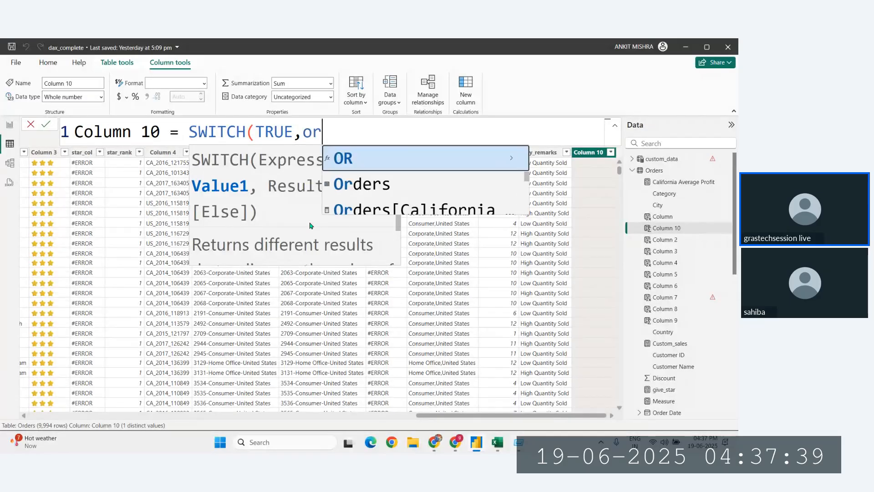
key(BackSpace)
key(BackSpace)
text(s[Sal)
key(Up)
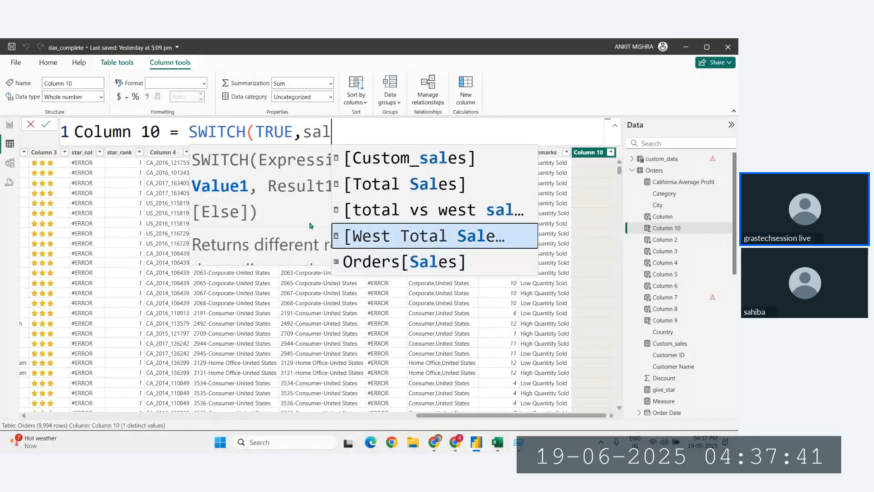
key(Down)
key(Tab)
text(>=)
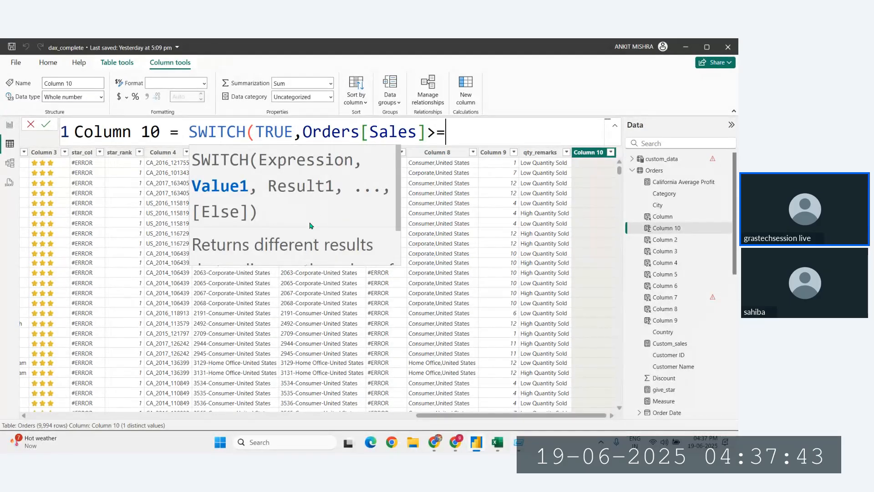
text(5000,)
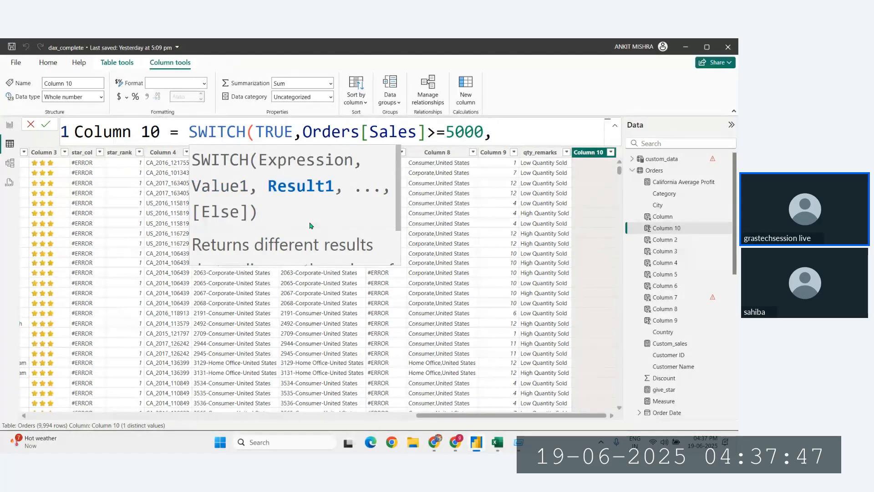
text(5)
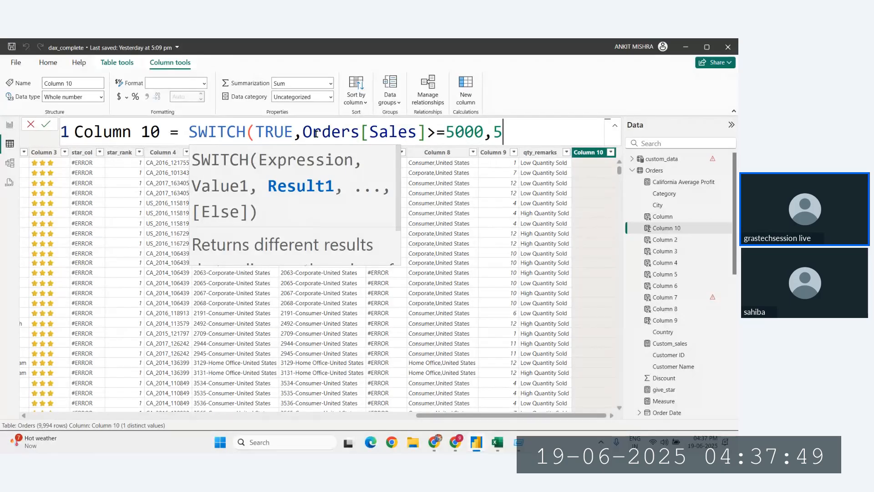
Copy the Orders[Sales]>=5000,5 condition and place the original on its own line below SWITCH(TRUE,
ctrl+scroll(269, 129, down, 3)
drag(247, 130, 416, 129)
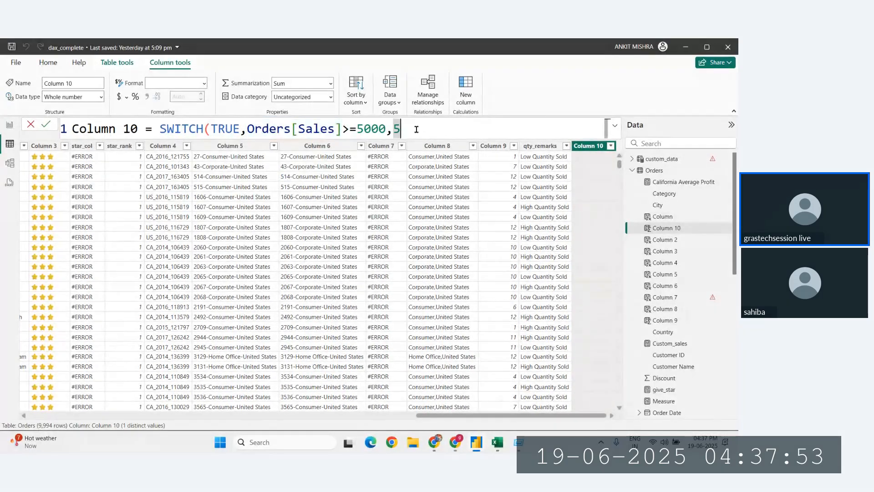
drag(247, 129, 411, 128)
key(ctrl+c)
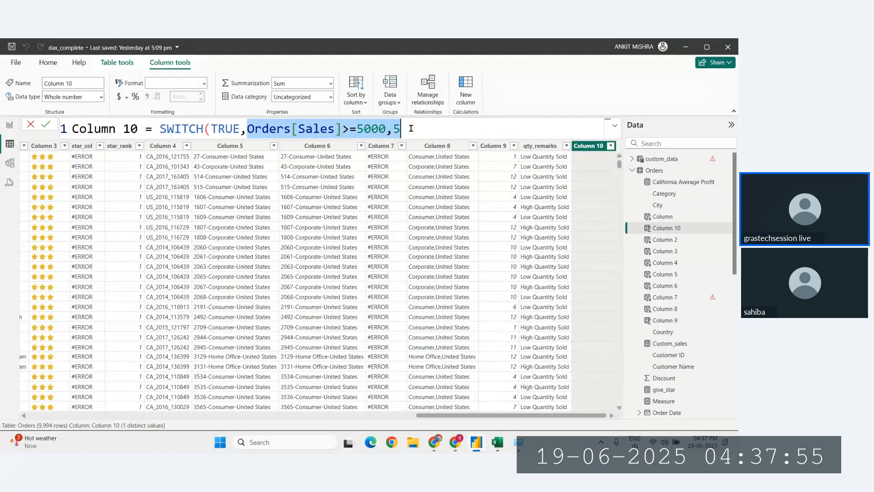
click(411, 128)
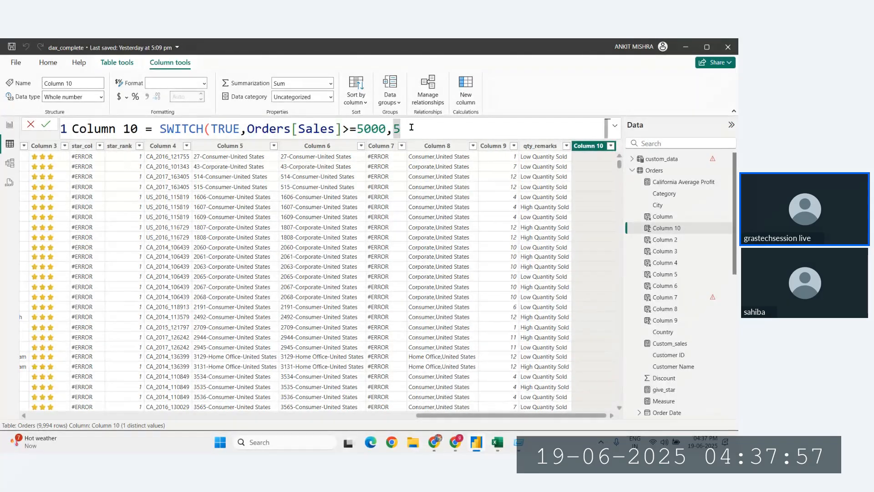
click(246, 129)
key(shift+Return)
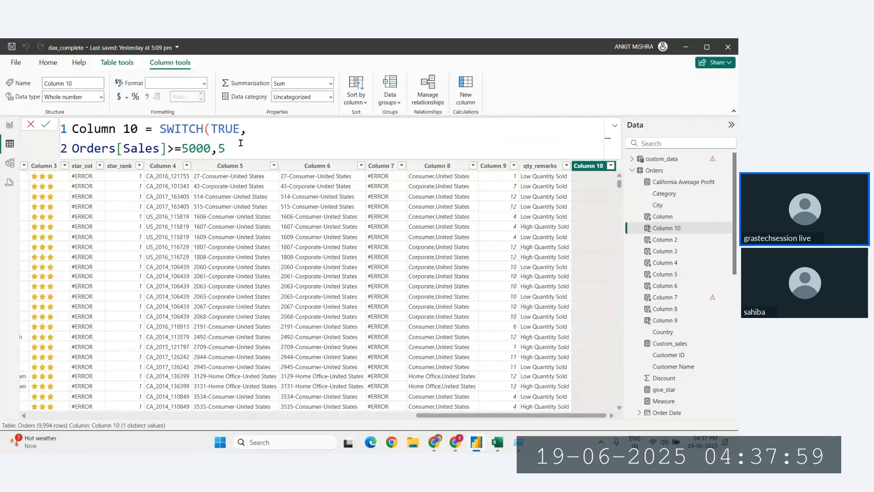
Paste the copied condition on a new line and change it to Orders[Sales]>=2000 with result 4
click(241, 145)
key(shift+Return)
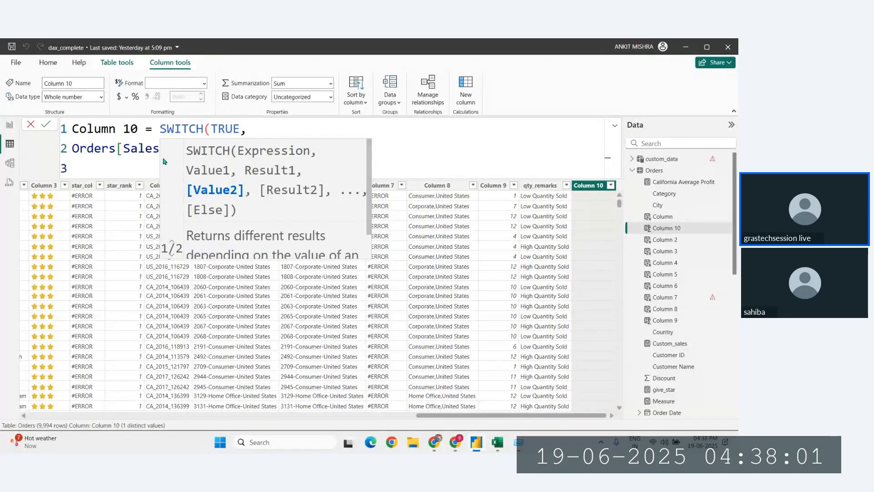
key(ctrl+v)
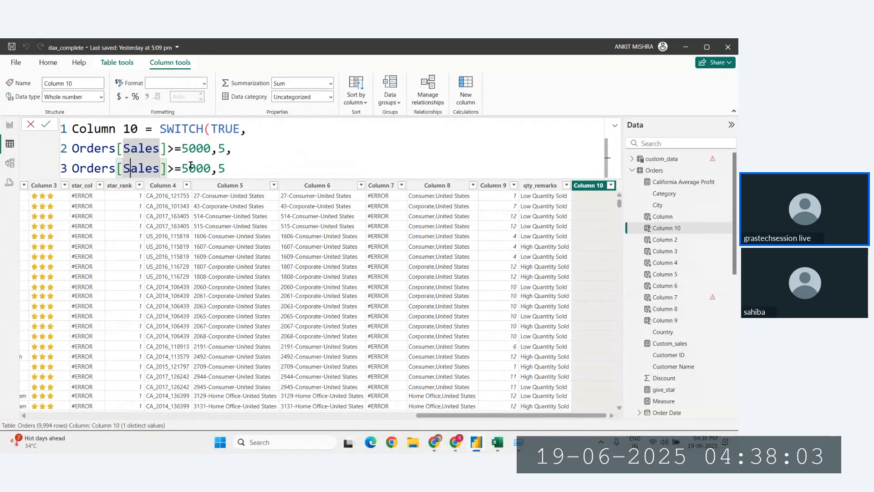
click(190, 167)
key(BackSpace)
text(2)
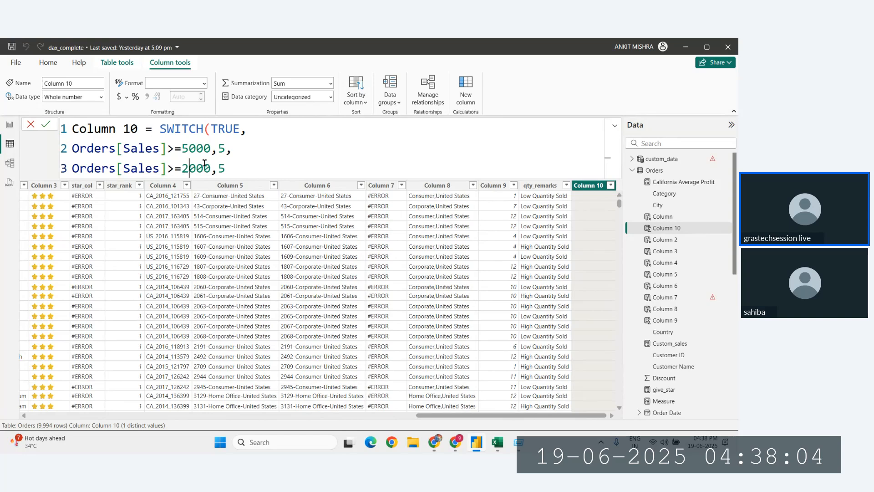
click(232, 167)
key(BackSpace)
text(4,)
Paste a third condition on the following line and change it to Orders[Sales]>=1000 with result 3
key(Return)
key(ctrl+v)
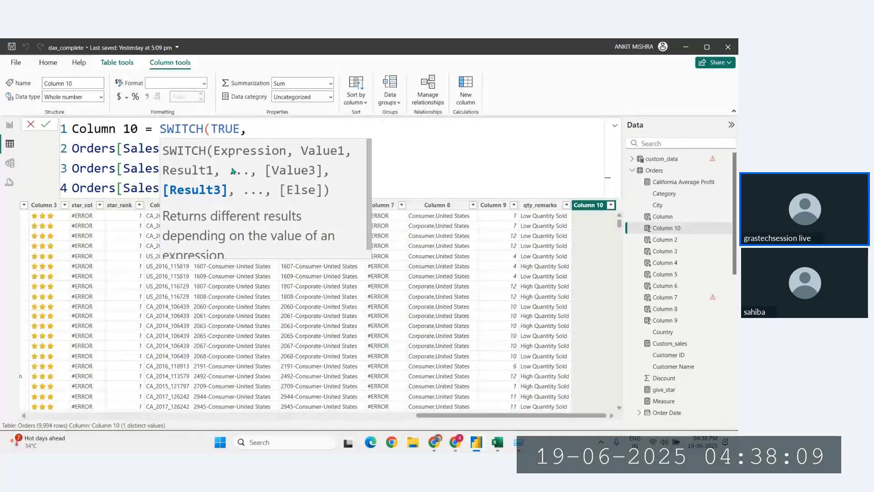
click(193, 187)
click(185, 188)
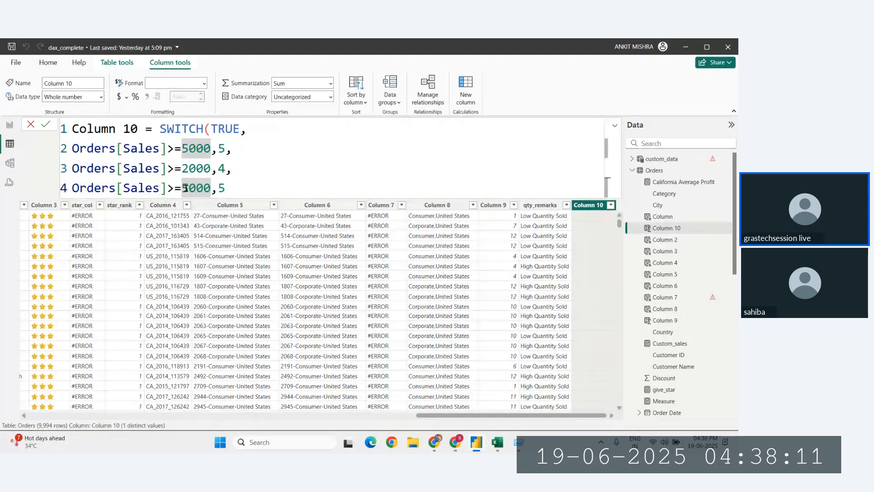
key(BackSpace)
text(1)
click(226, 188)
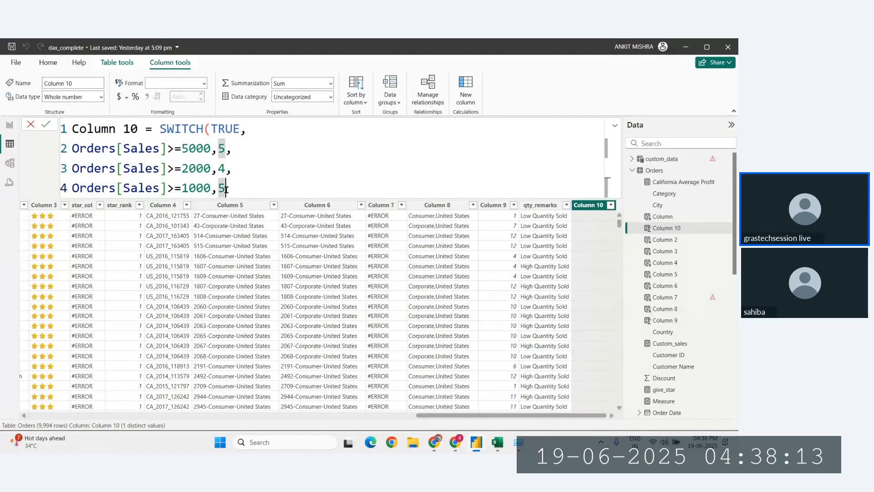
key(BackSpace)
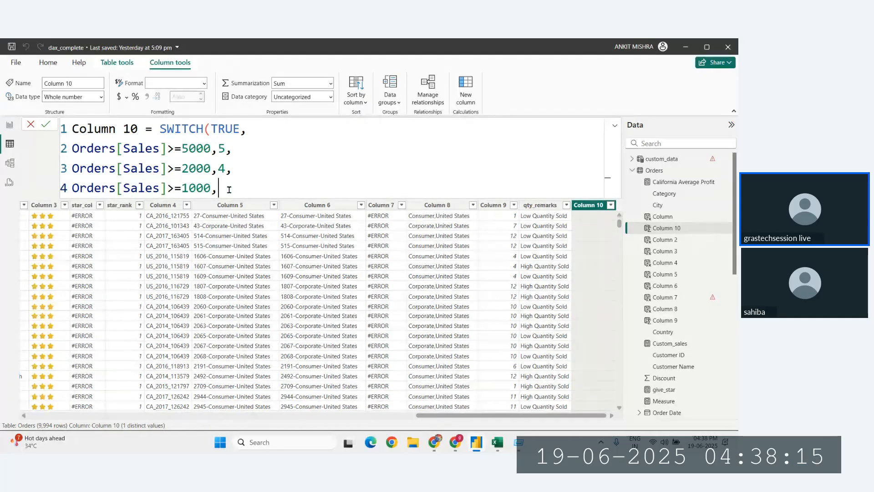
text(3,)
Paste a fourth condition on a new line and change it to Orders[Sales]>=500 with result 2
key(shift+Return)
key(ctrl+v)
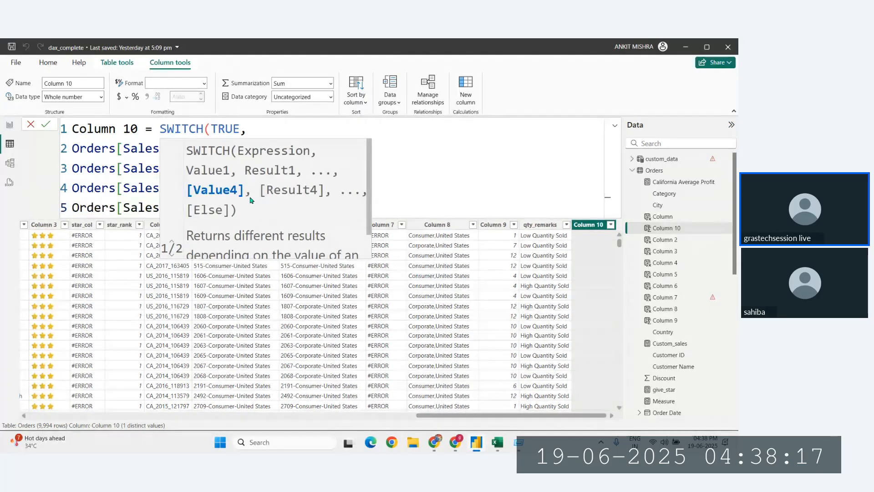
click(187, 208)
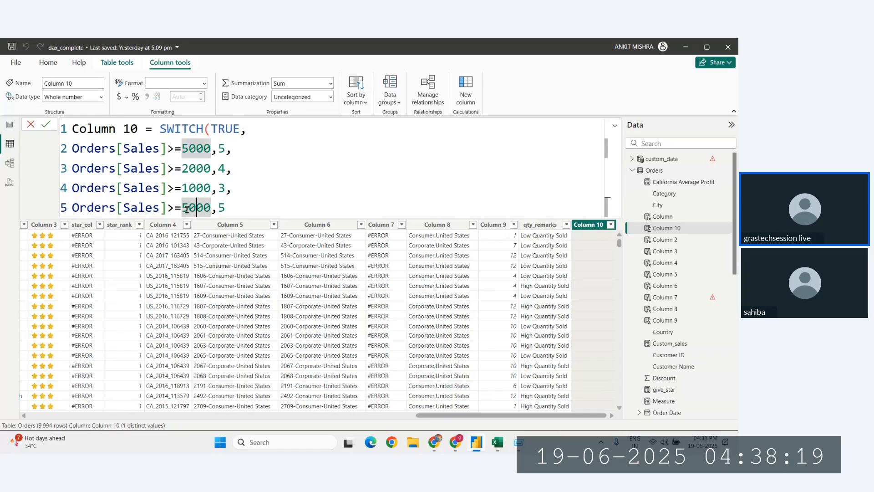
key(Delete)
click(228, 209)
key(BackSpace)
text(2)
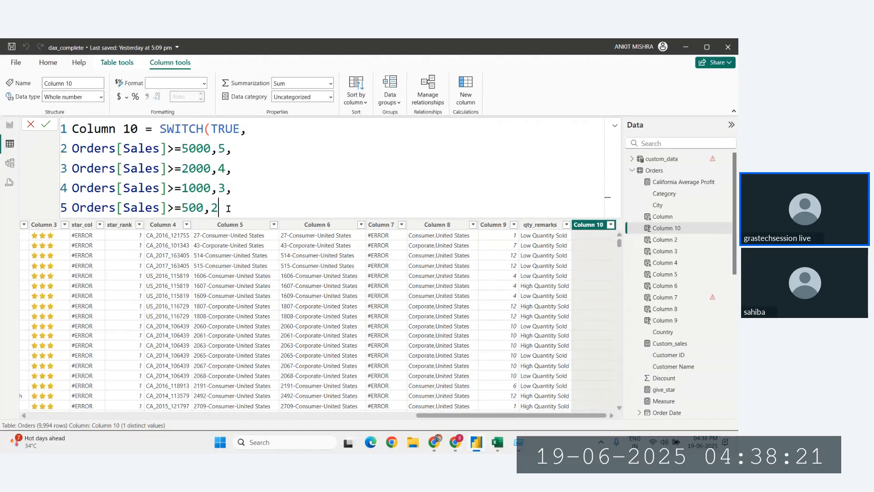
text(,)
Finish the Column 10 formula with 1 as the default result, commit it and highlight the TRUE expression
key(shift+Return)
text(1)
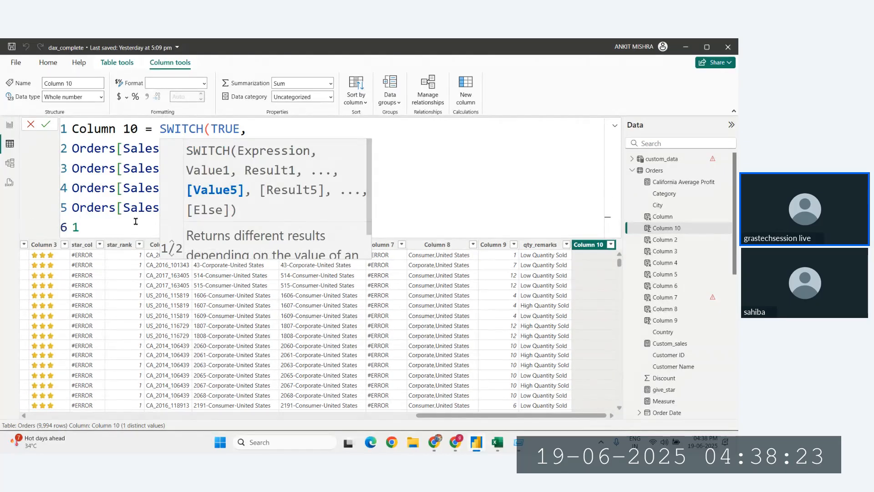
text())
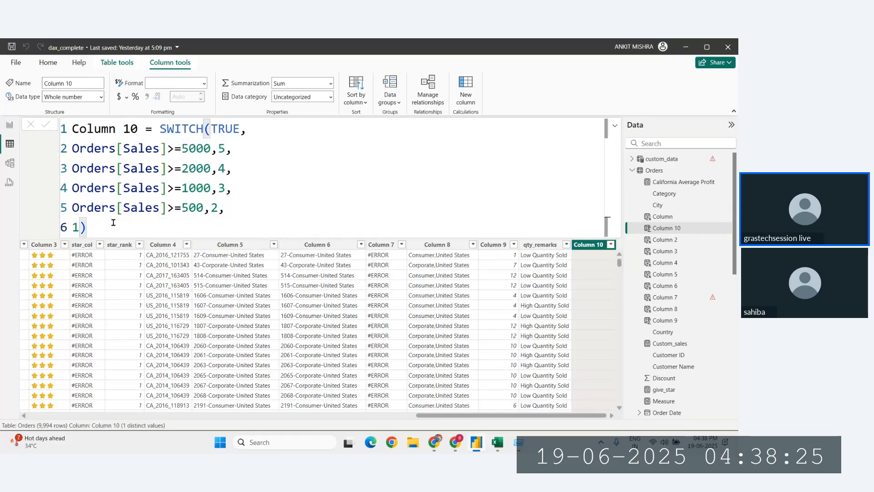
key(Return)
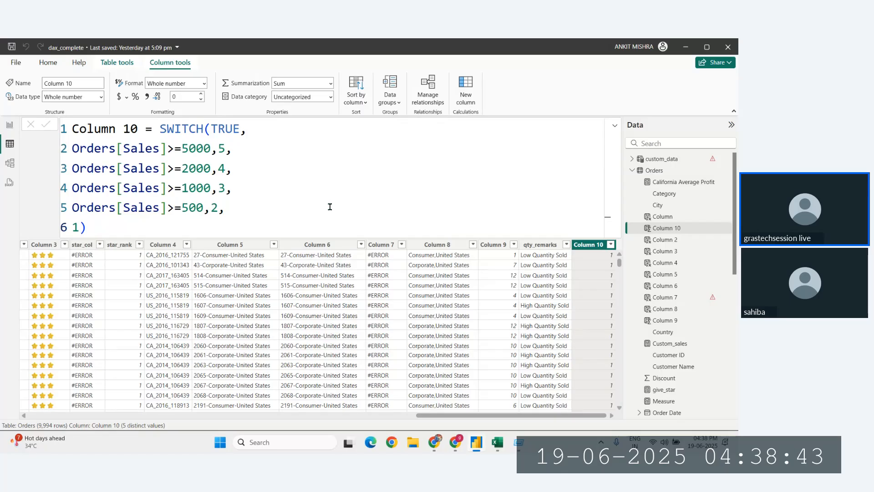
double_click(226, 124)
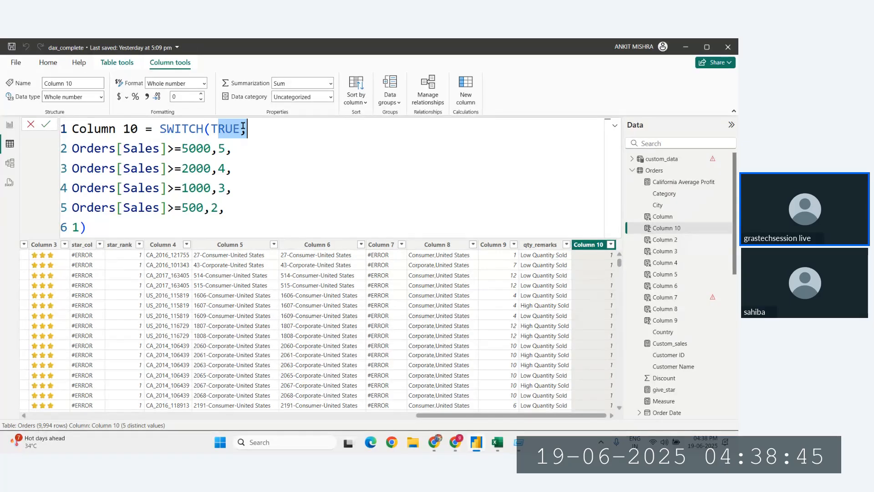
Examine the first SWITCH condition in the Column 10 formula, comparing Orders[Sales] with its >=5000 threshold
drag(175, 149, 217, 148)
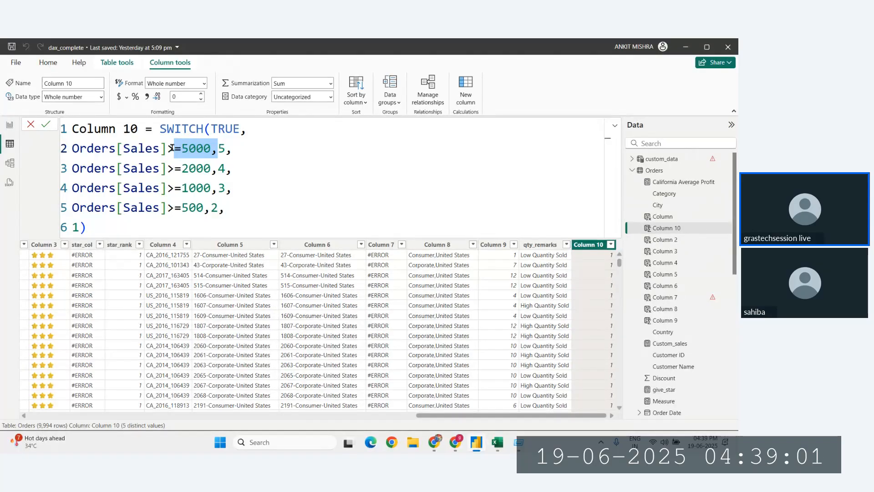
drag(77, 149, 163, 149)
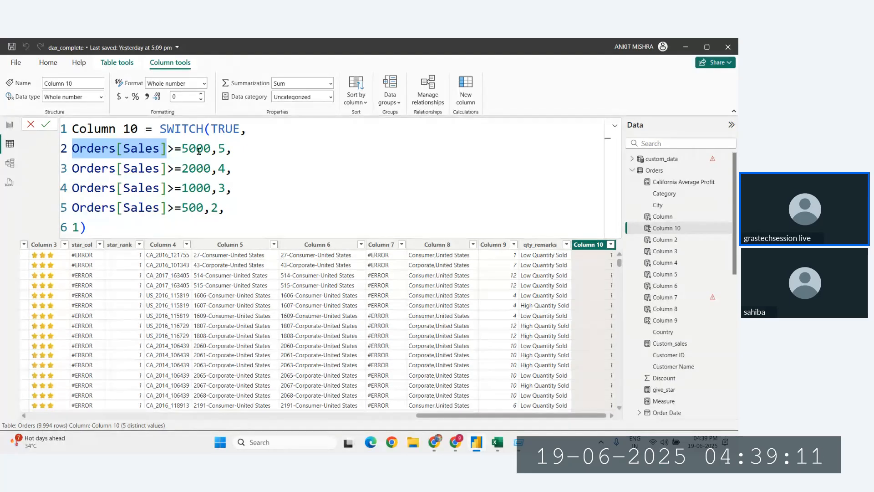
drag(174, 149, 109, 153)
click(157, 150)
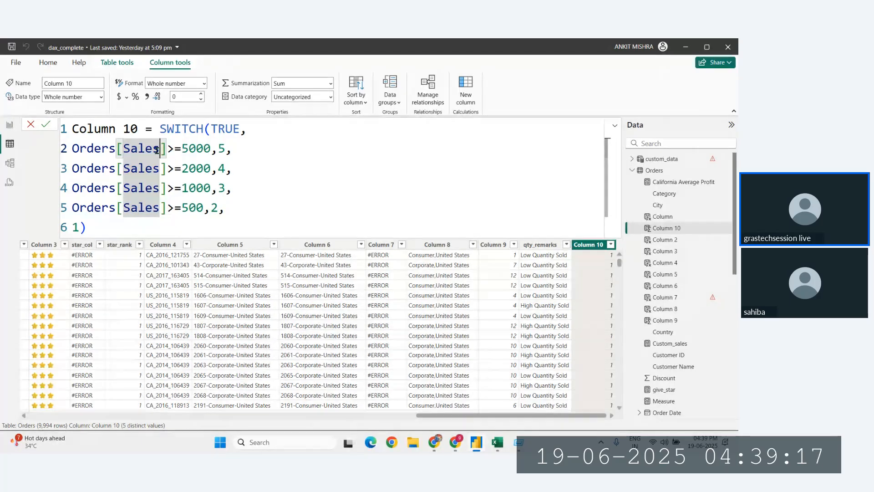
click(74, 148)
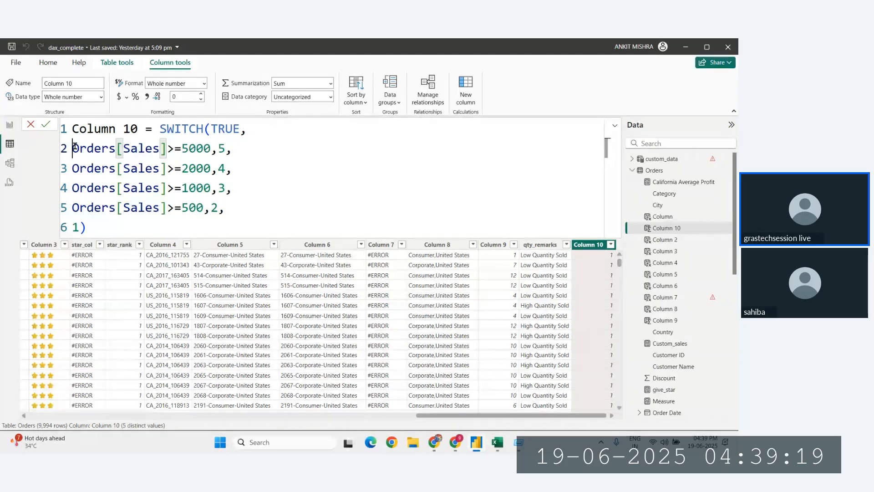
drag(74, 148, 165, 148)
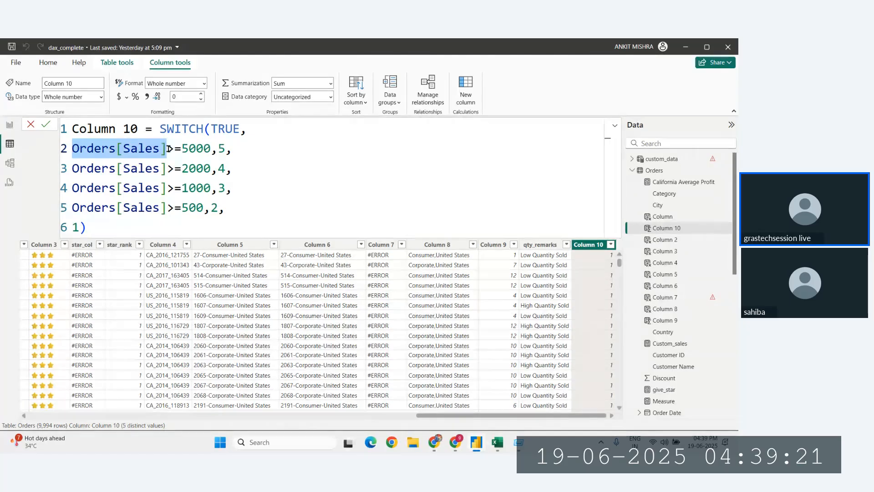
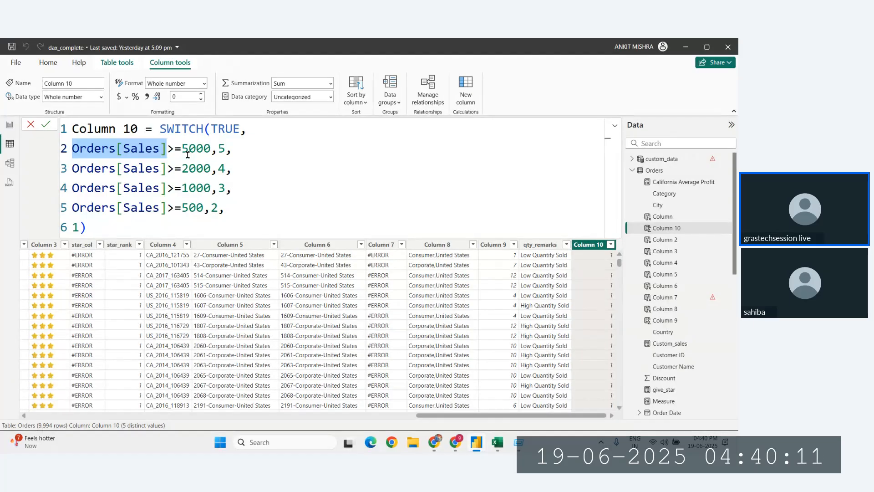
Review the whole SWITCH expression in the Column 10 formula and the result value each condition returns
click(113, 222)
drag(113, 221, 72, 149)
click(172, 154)
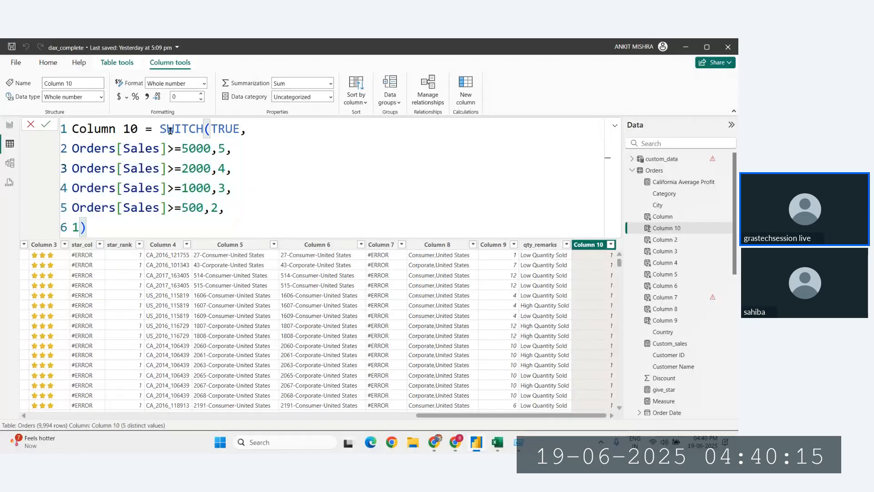
drag(160, 129, 136, 227)
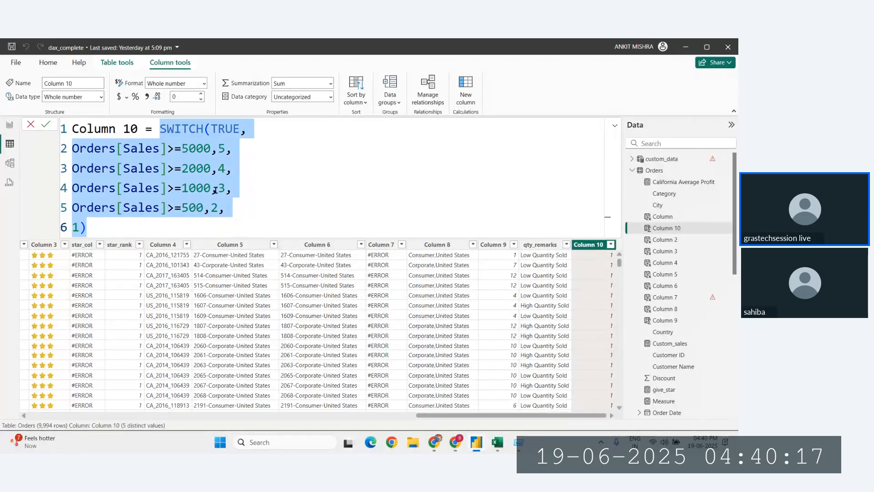
click(219, 149)
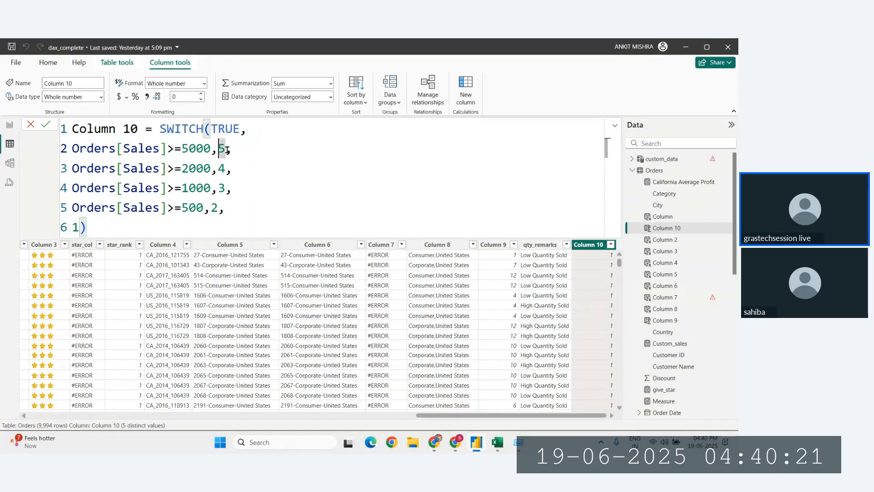
click(218, 163)
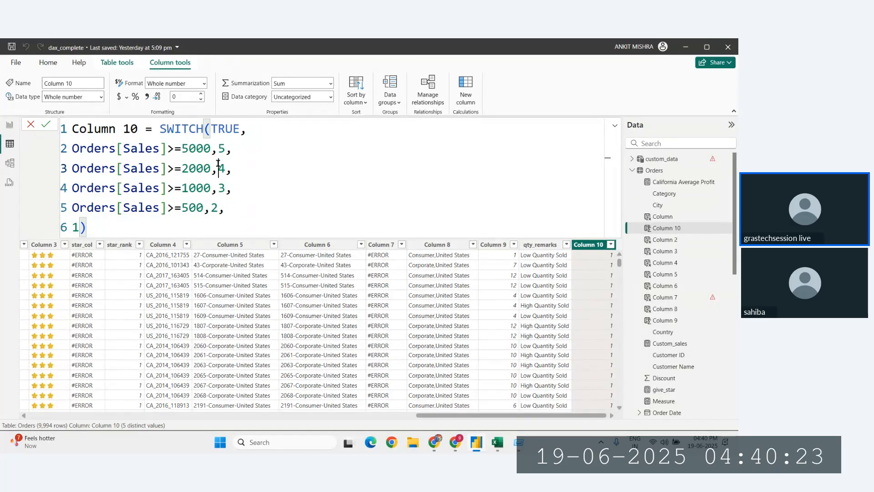
click(212, 208)
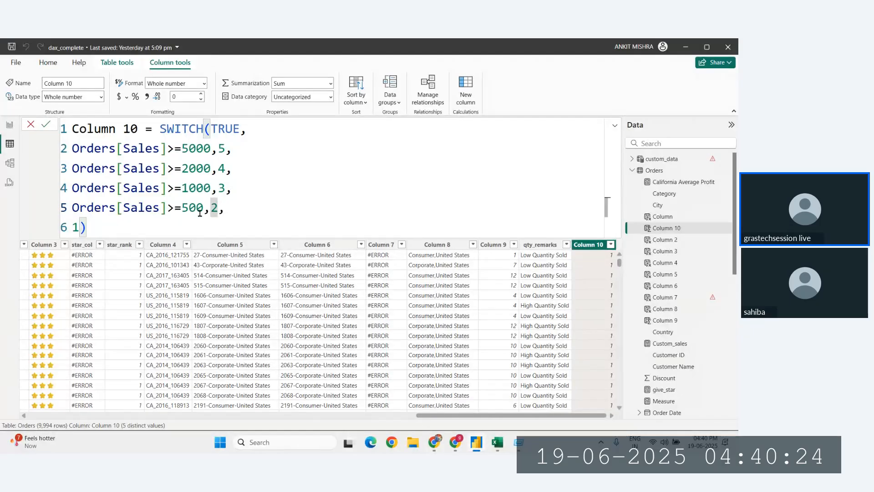
Insert the REPT function with its opening bracket directly before SWITCH in the Column 10 formula
click(156, 133)
text(R)
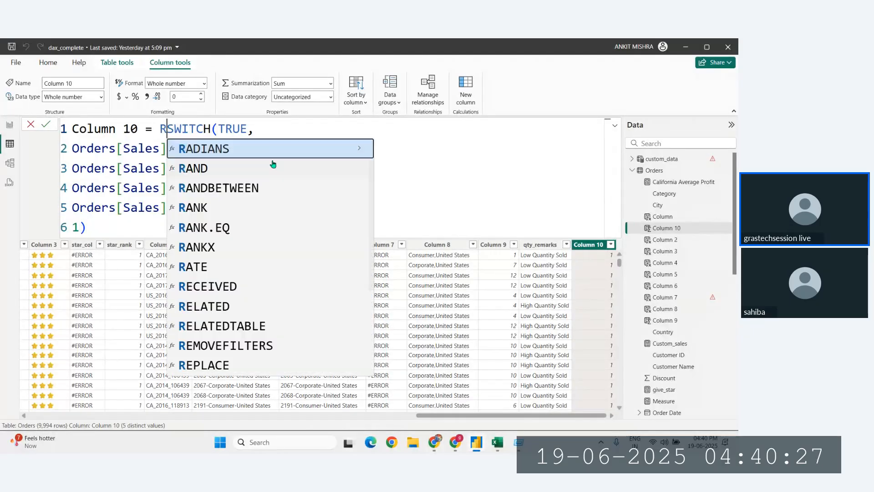
text(EPT)
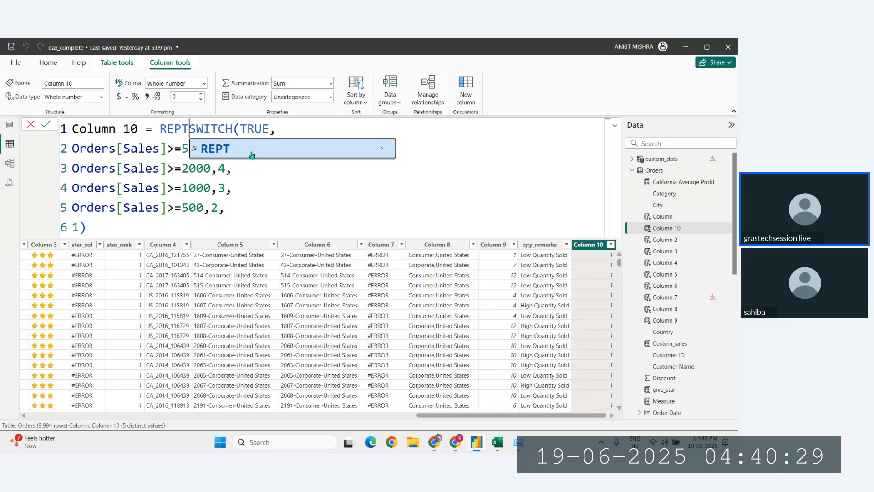
click(251, 149)
click(237, 227)
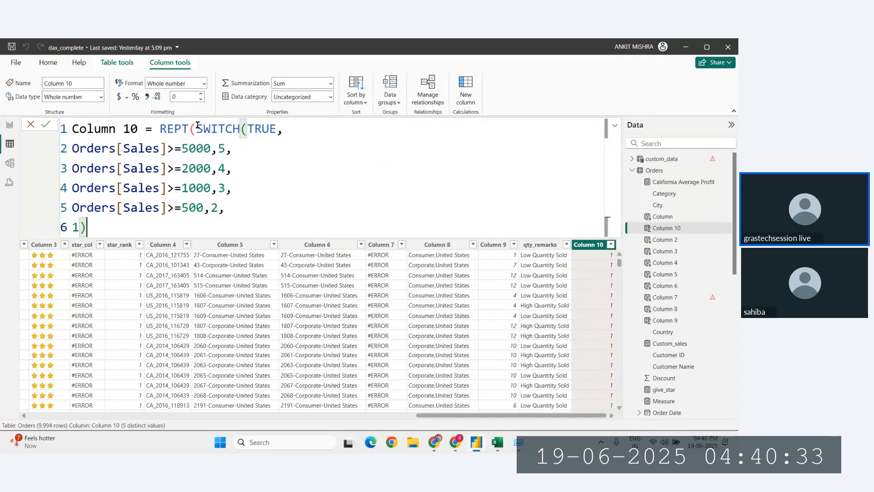
drag(240, 129, 197, 129)
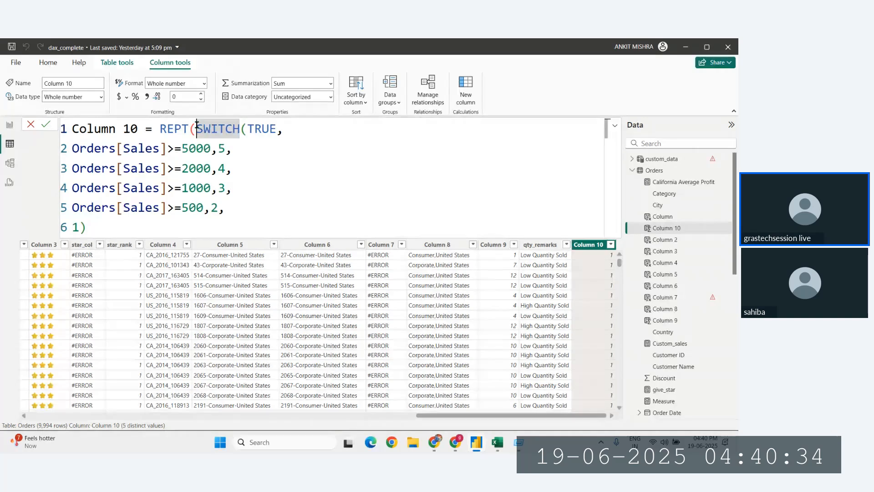
click(96, 228)
text(,)
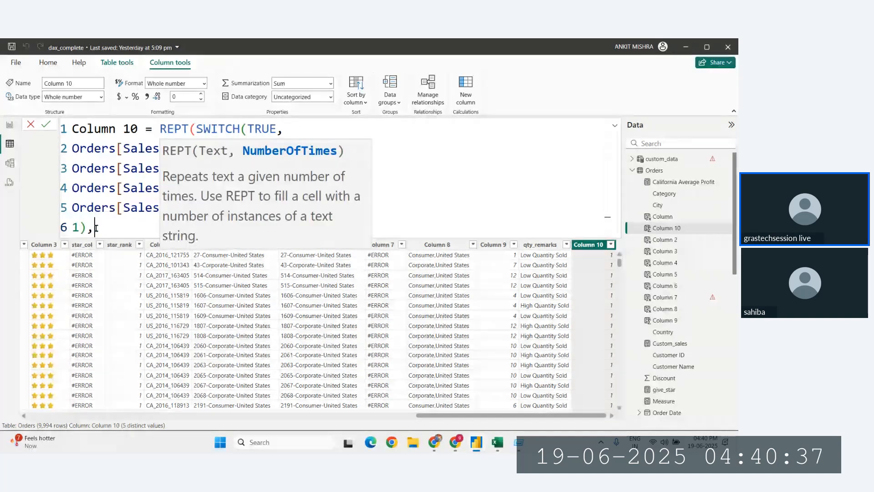
key(BackSpace)
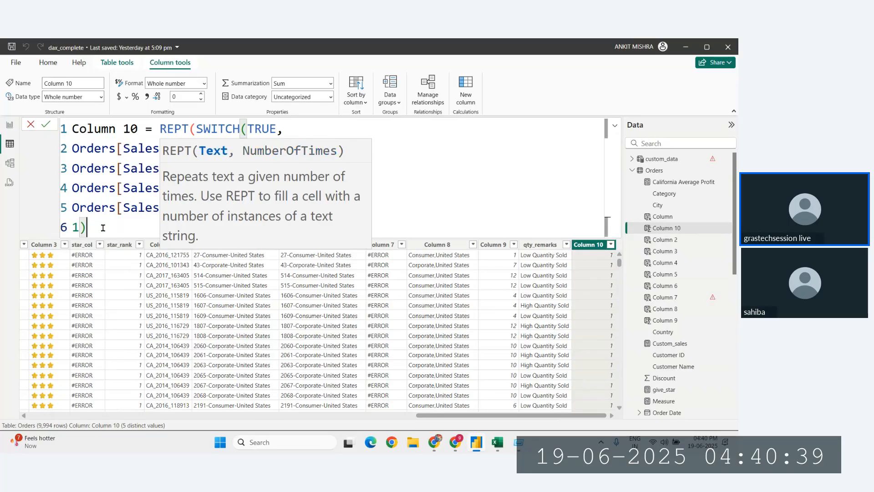
Add an empty text string as REPT's first argument before SWITCH, and close the REPT function at the formula's end
click(196, 129)
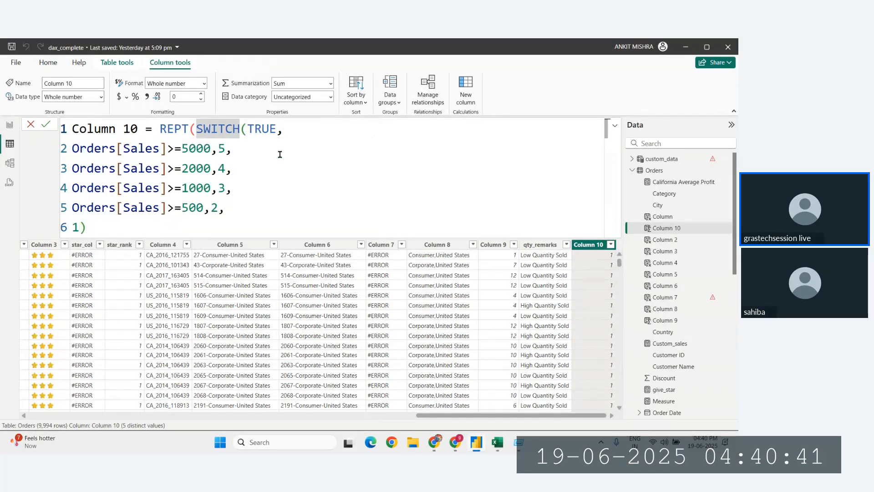
text(,)
key(Left)
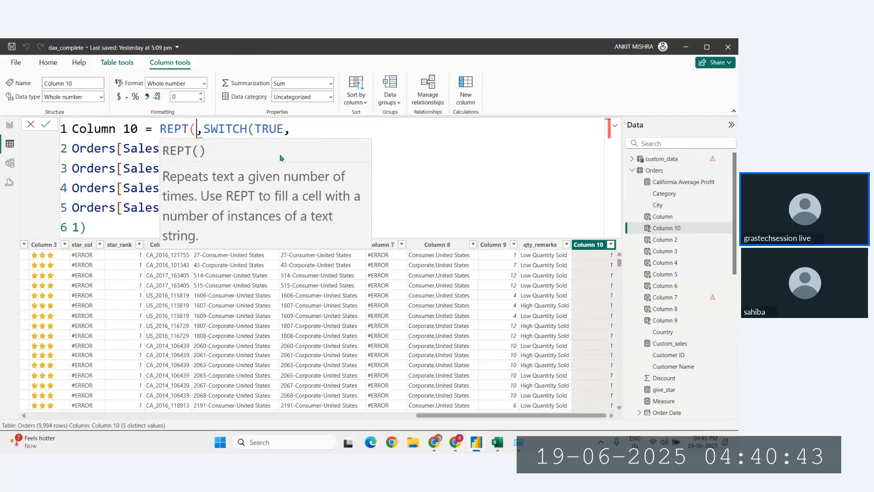
text("")
click(111, 225)
text())
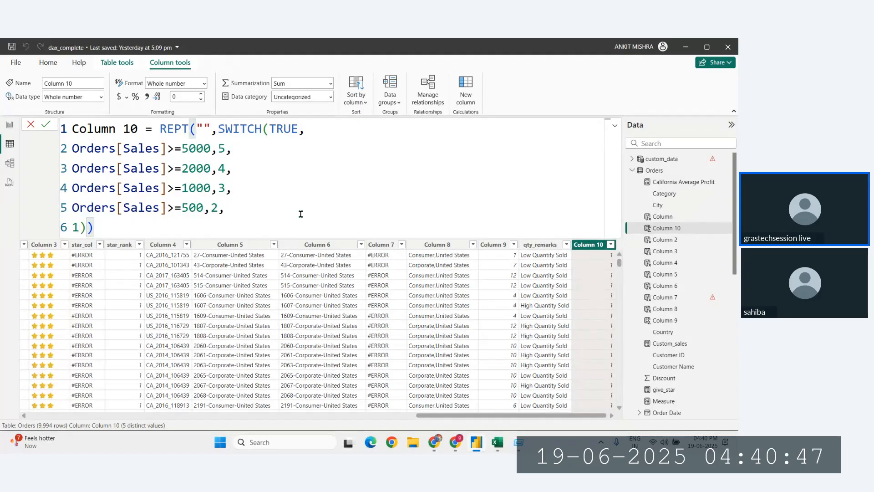
Insert a star emoji inside REPT's text string, commit the Column 10 formula and check the column's filter values
key(super+period)
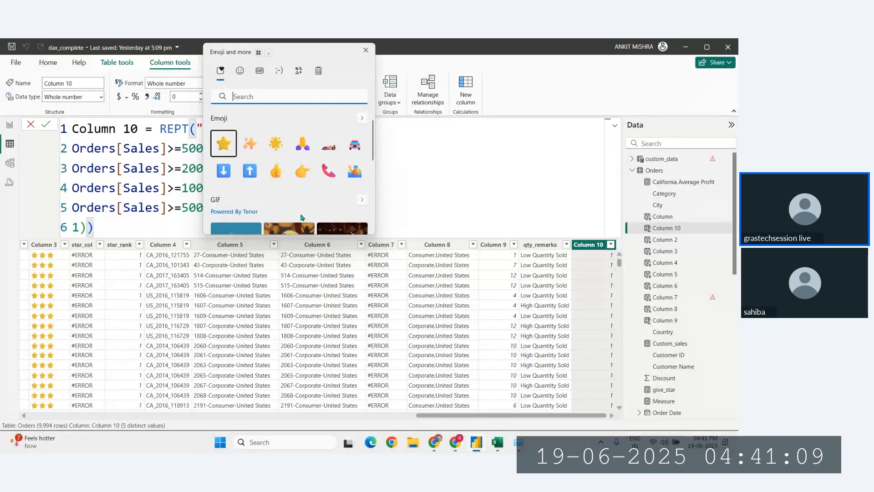
click(301, 217)
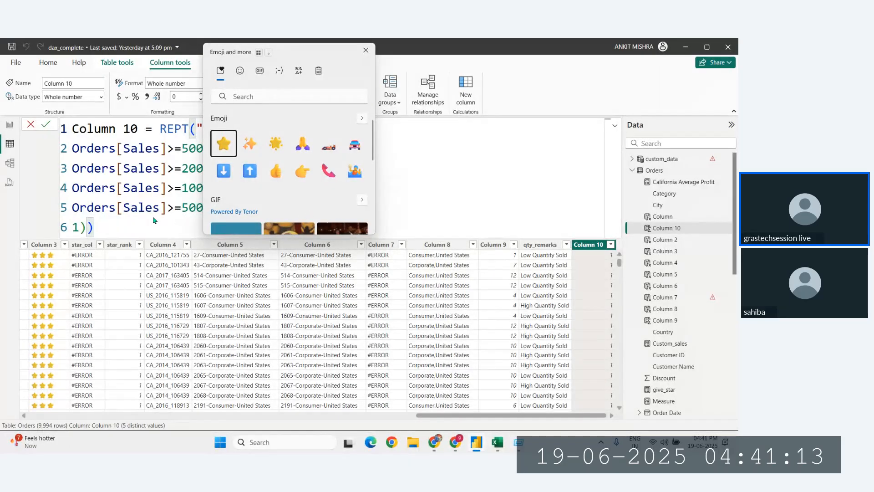
key(Return)
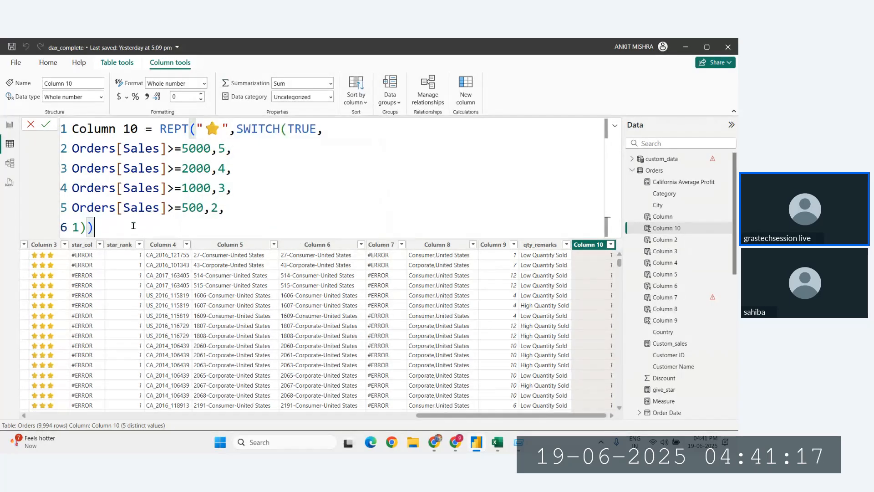
key(Return)
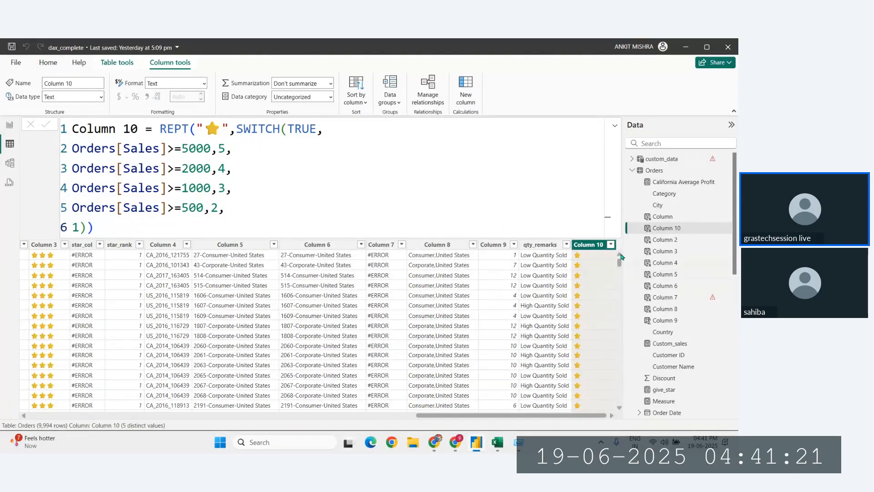
click(611, 245)
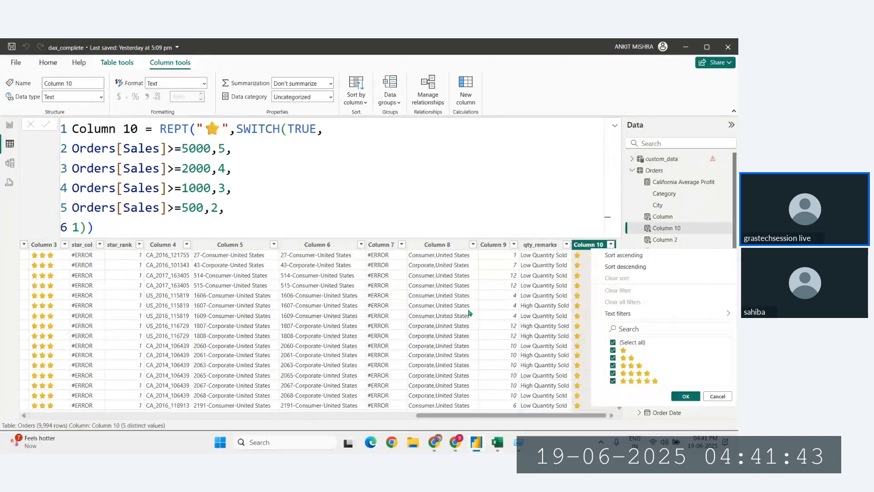
click(9, 146)
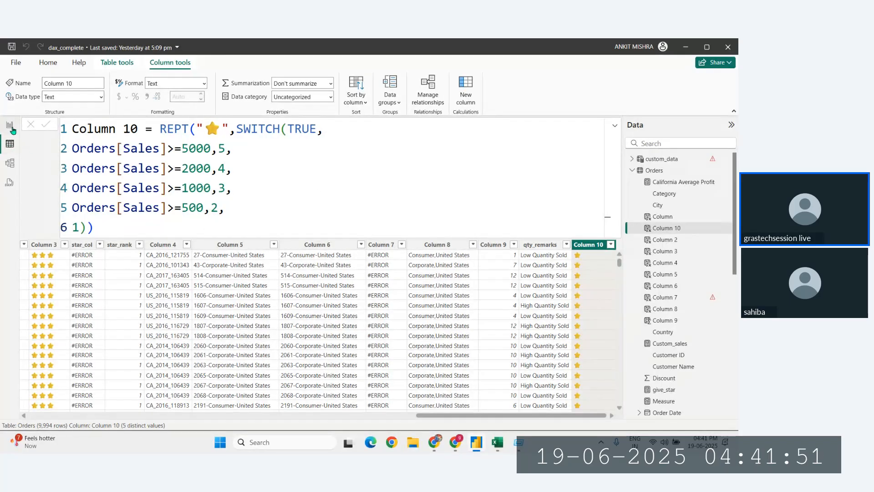
Add a table visual to Page 8 of the report, enlarge it and move it towards the middle of the page
click(11, 127)
click(347, 410)
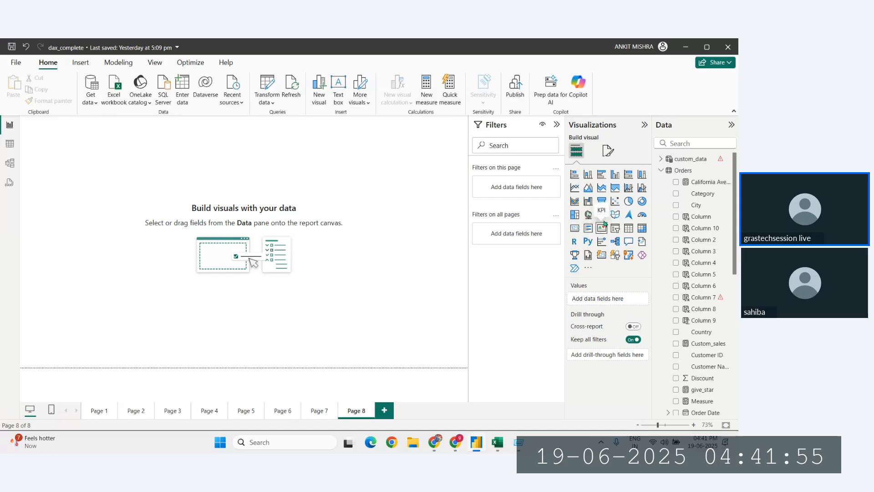
click(629, 229)
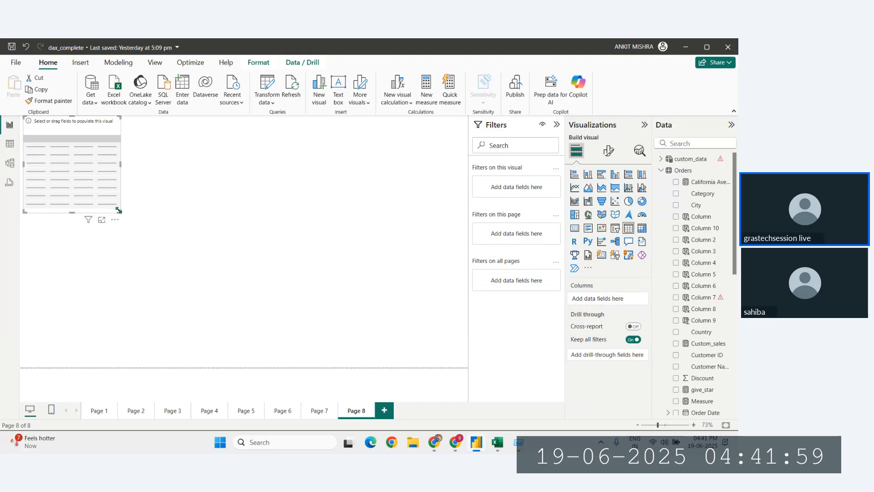
drag(118, 210, 376, 292)
drag(248, 238, 289, 275)
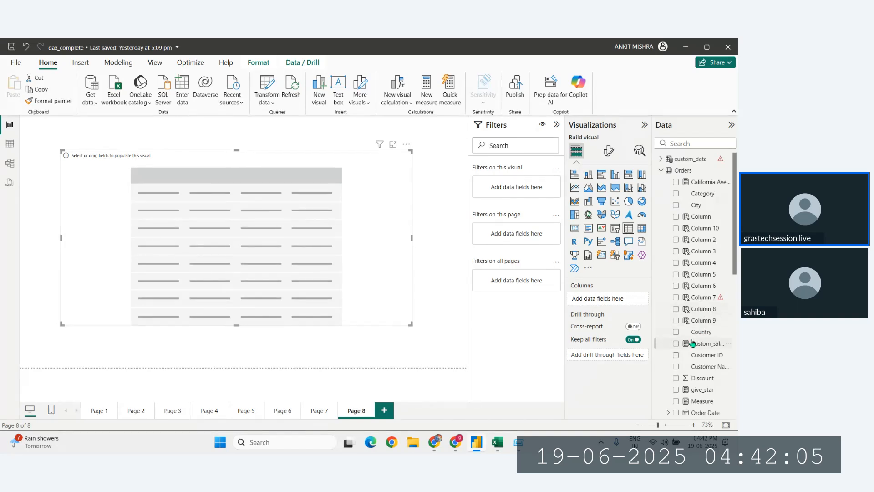
Add the Order ID and Column 10 fields from Orders to the table visual's columns
scroll(699, 269, down, 5)
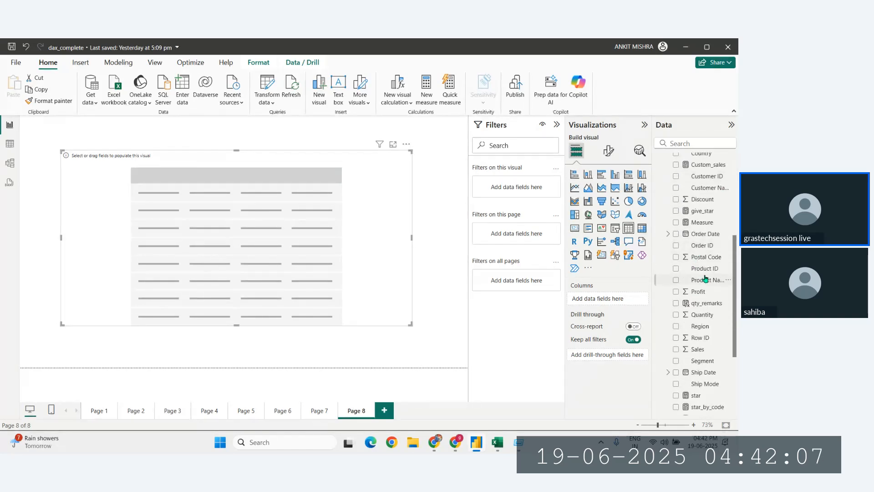
drag(702, 245, 623, 298)
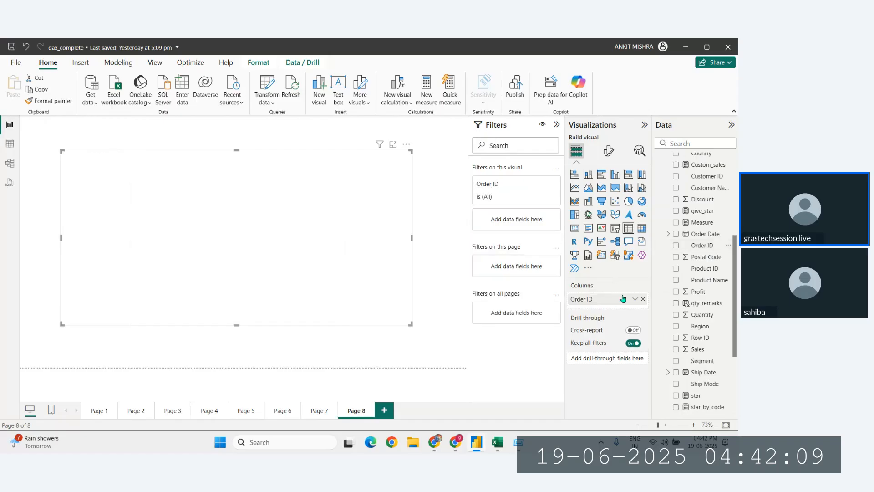
scroll(705, 363, down, 3)
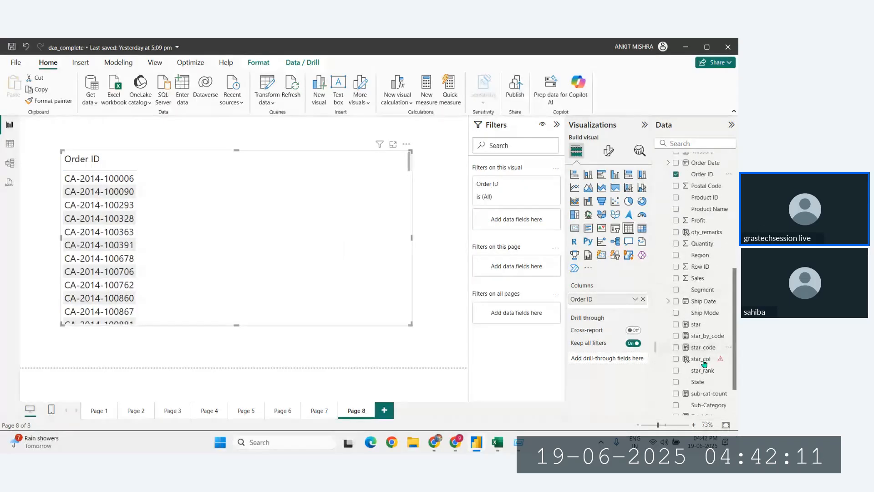
scroll(706, 353, down, 2)
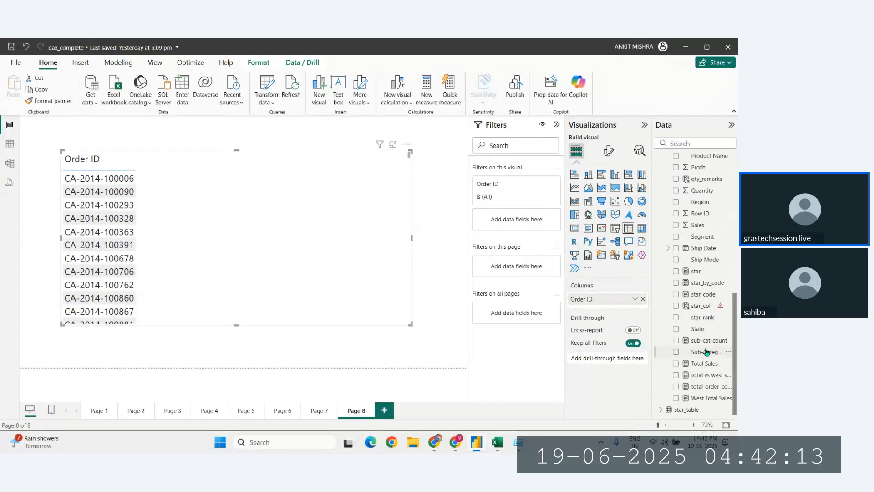
scroll(706, 351, up, 8)
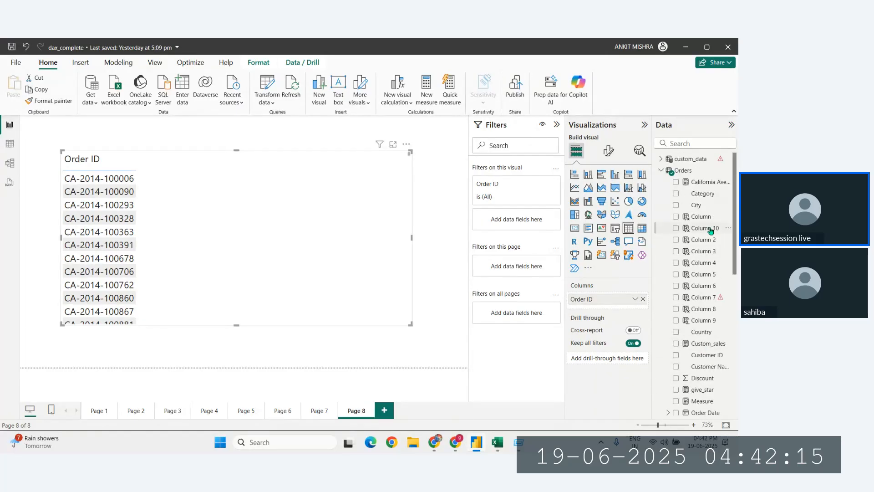
drag(710, 231, 615, 304)
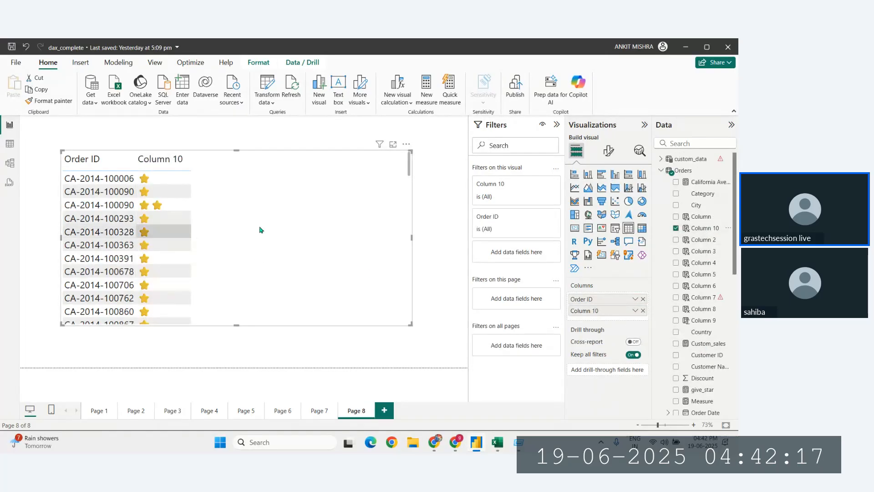
Narrow the ratings table and add a slicer beside it using the Orders Column 10 field
drag(412, 237, 319, 239)
click(364, 235)
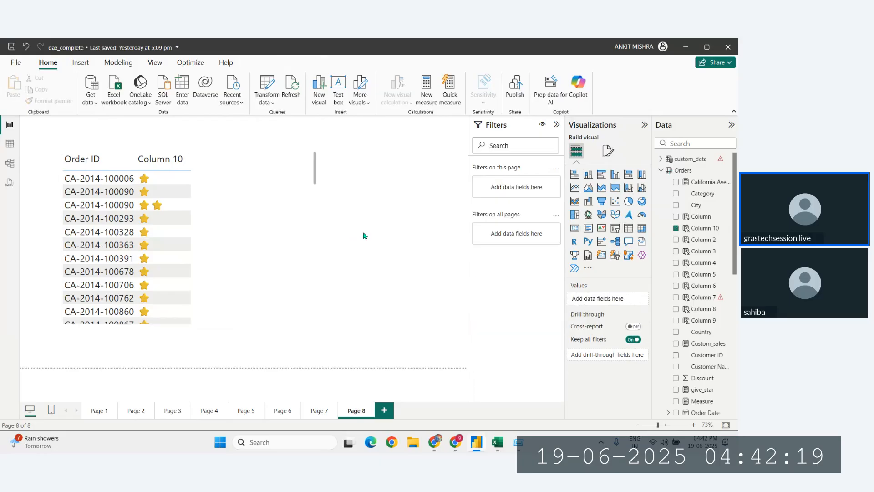
click(615, 227)
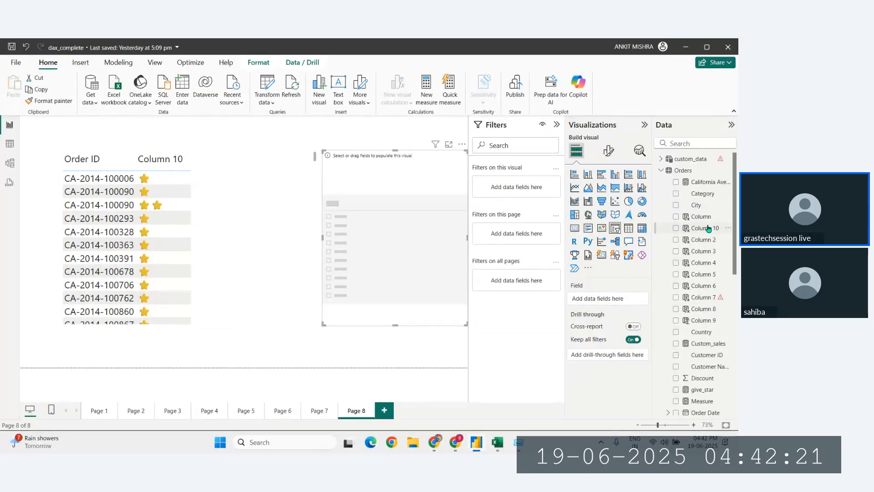
drag(709, 229, 421, 218)
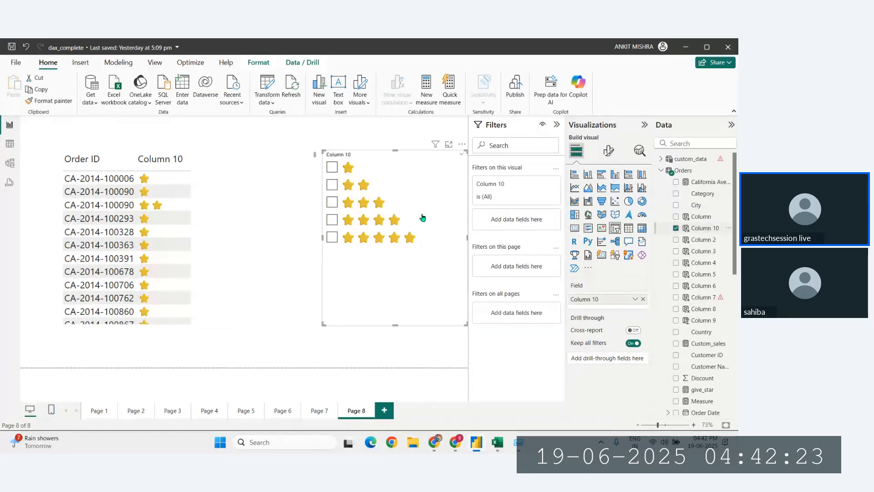
Filter the table by each star rating in turn with the Column 10 slicer, ending on five stars
click(331, 185)
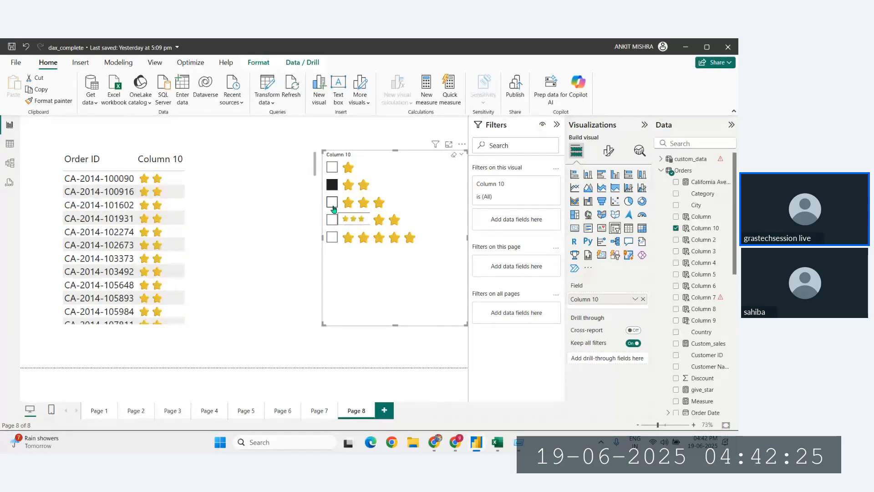
click(333, 207)
click(333, 221)
click(333, 238)
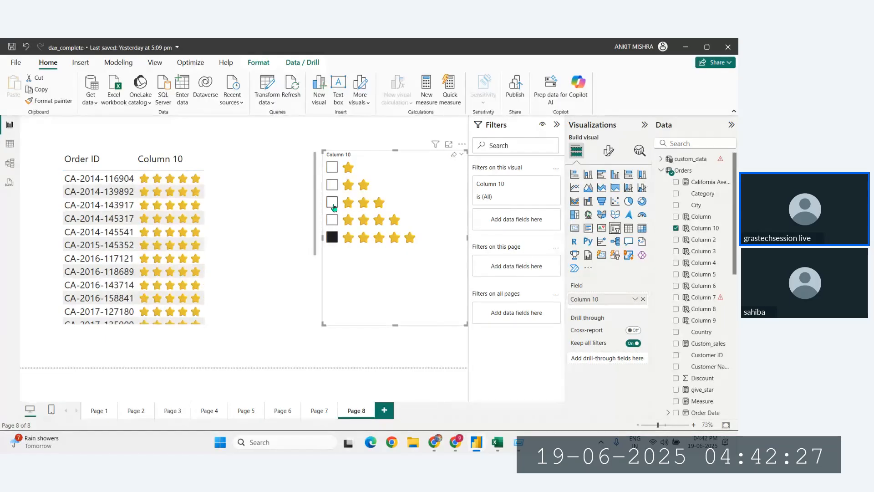
click(332, 167)
click(332, 184)
click(332, 202)
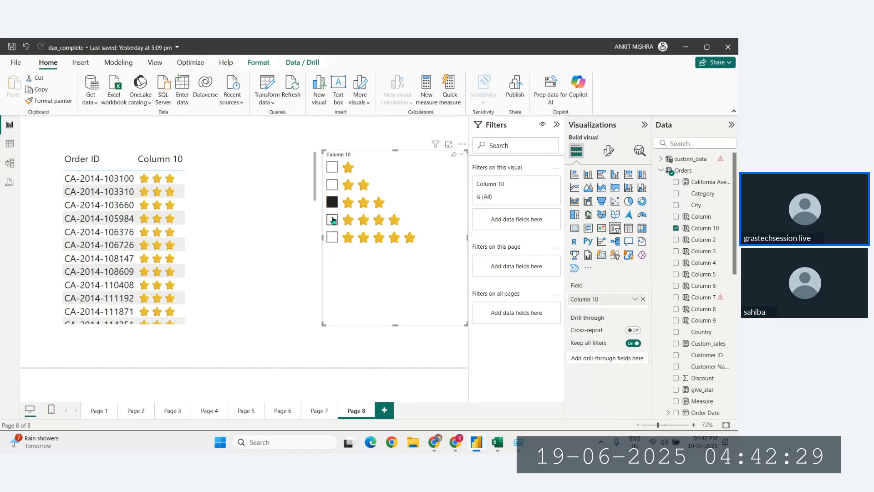
click(333, 220)
click(332, 237)
Move the slicer closer to the table, and place the table in the page's upper corner with a narrower width
drag(433, 190, 389, 189)
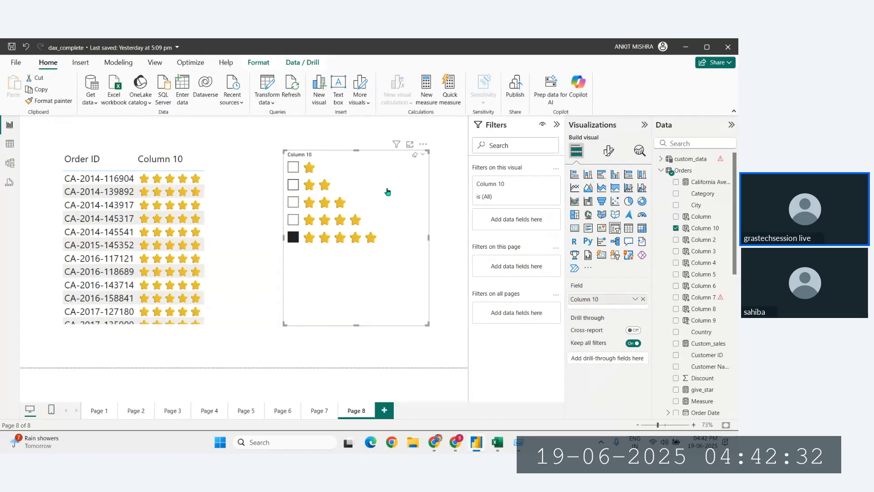
click(204, 219)
drag(244, 225, 190, 199)
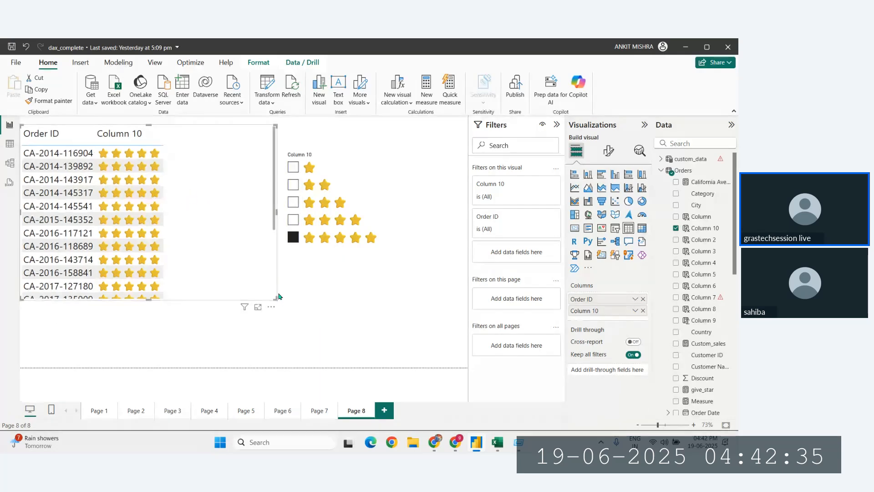
drag(275, 302, 236, 298)
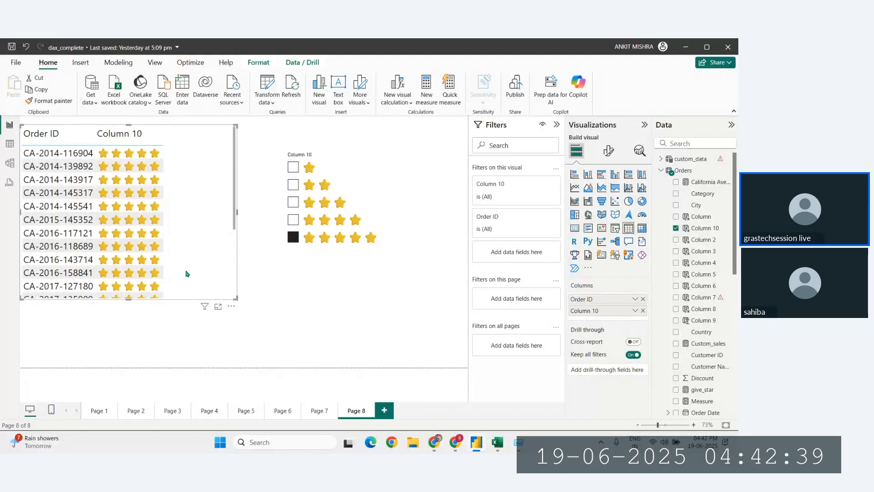
Browse the five-star orders, and check the table under the other star ratings, ending on one star
scroll(186, 274, down, 3)
scroll(187, 273, up, 5)
scroll(198, 259, down, 3)
scroll(197, 256, up, 3)
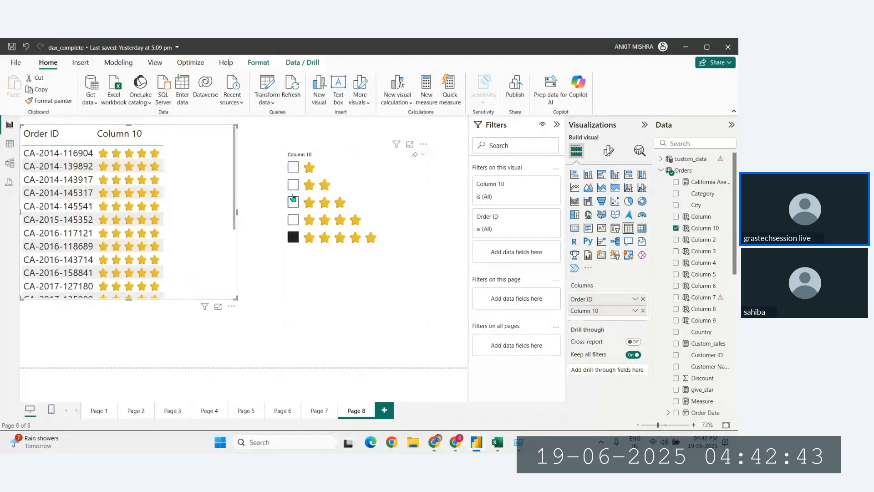
click(294, 201)
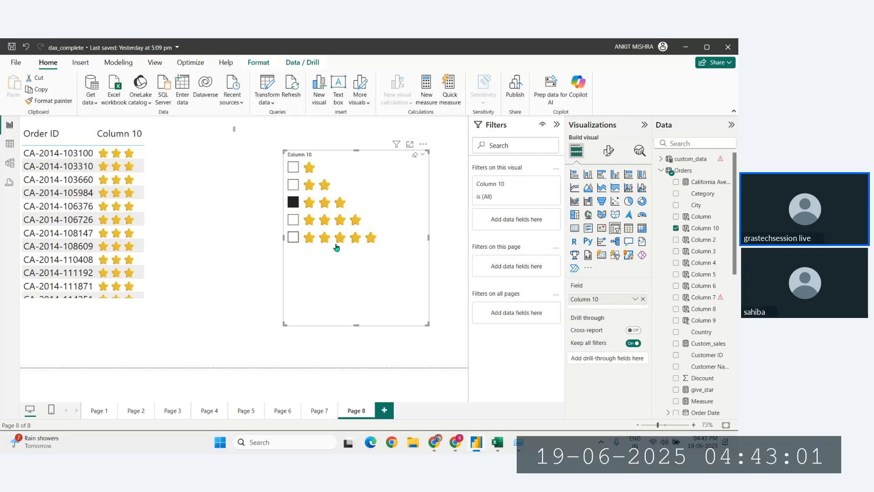
click(293, 220)
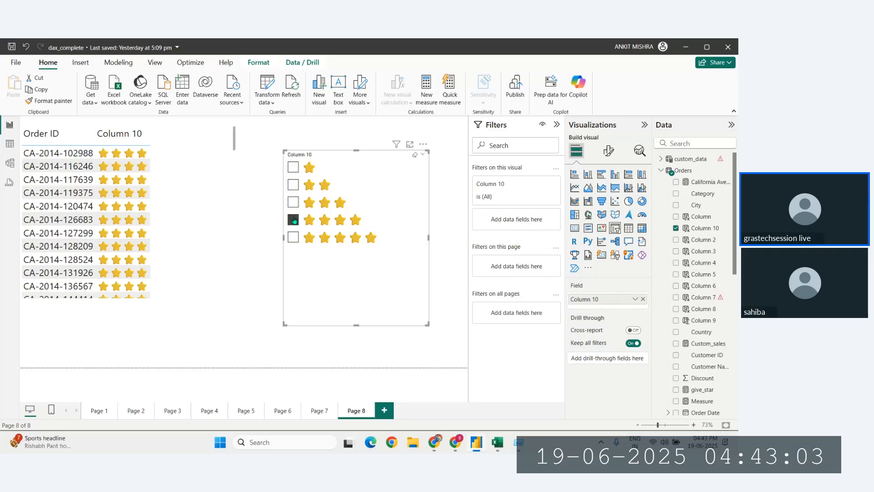
click(294, 237)
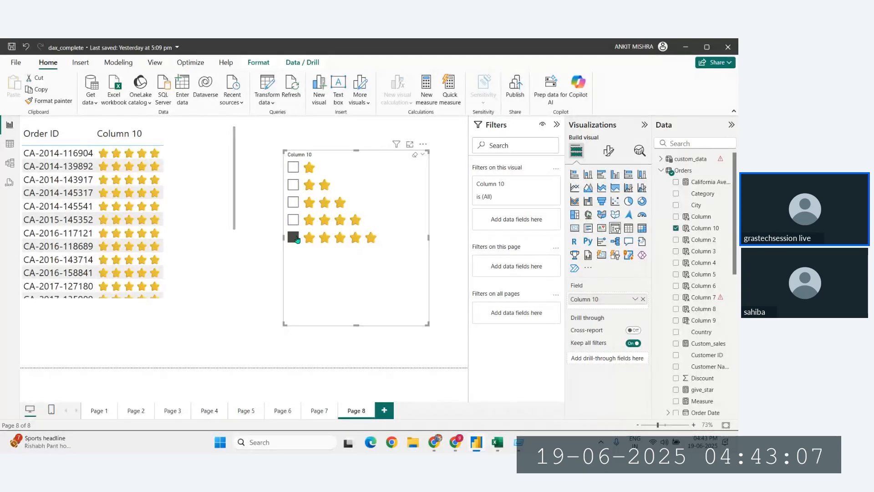
click(293, 203)
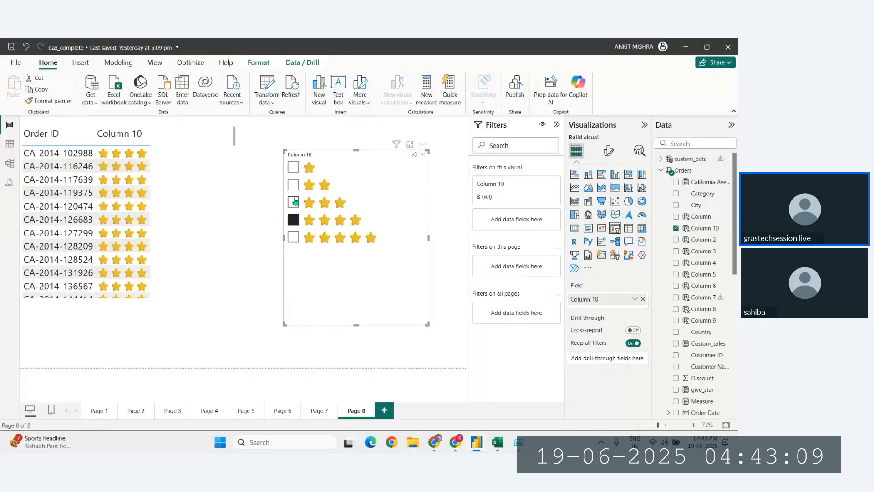
click(293, 186)
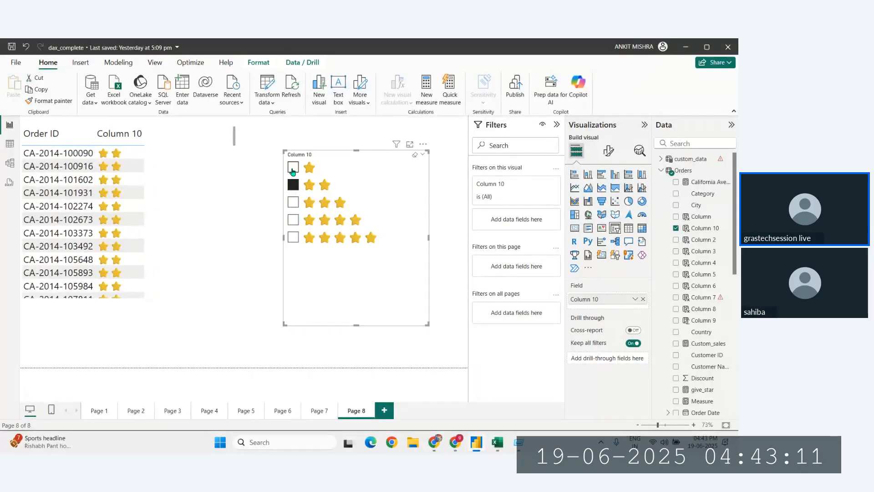
click(293, 169)
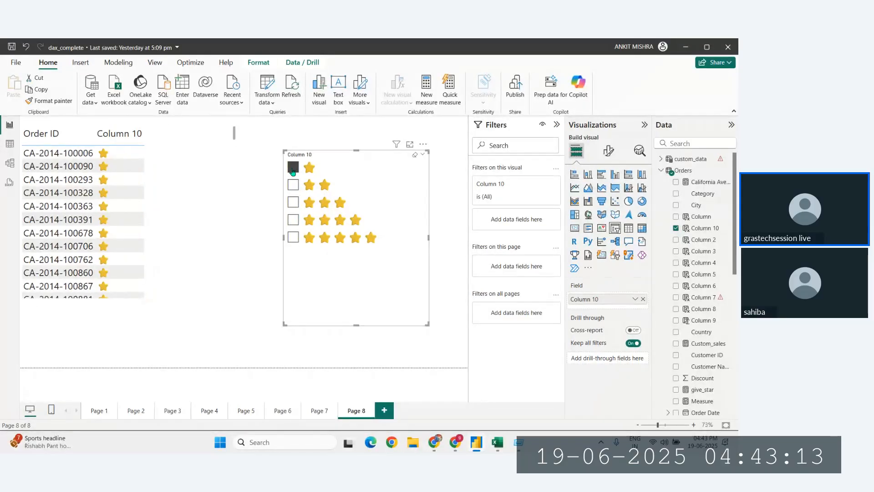
Set the Column 10 slicer's style to Tile, and widen and reposition it next to the table
drag(390, 275, 371, 298)
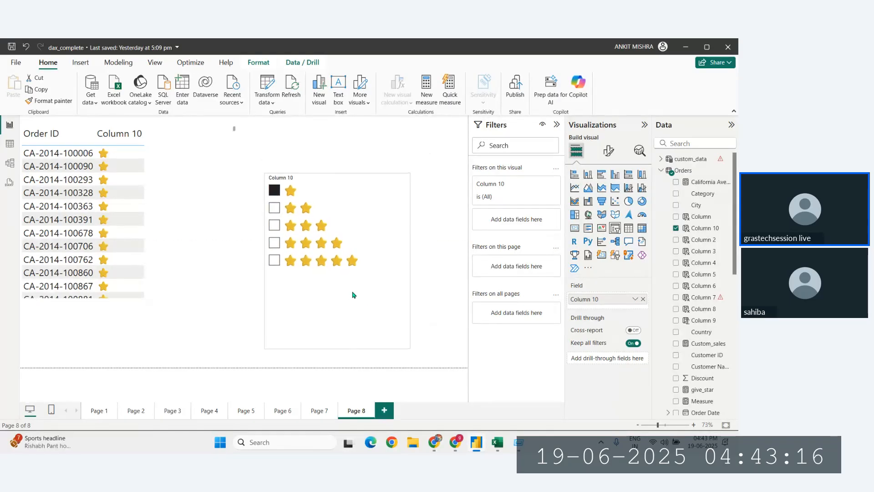
click(609, 150)
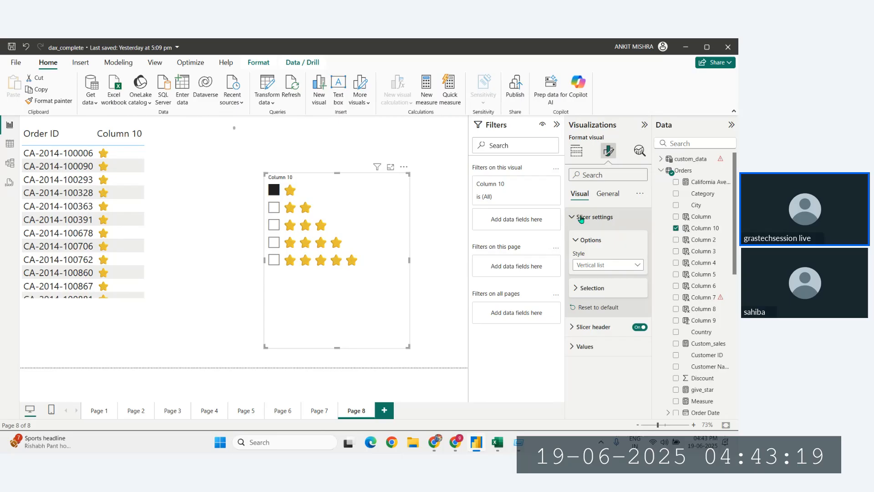
click(608, 265)
click(595, 292)
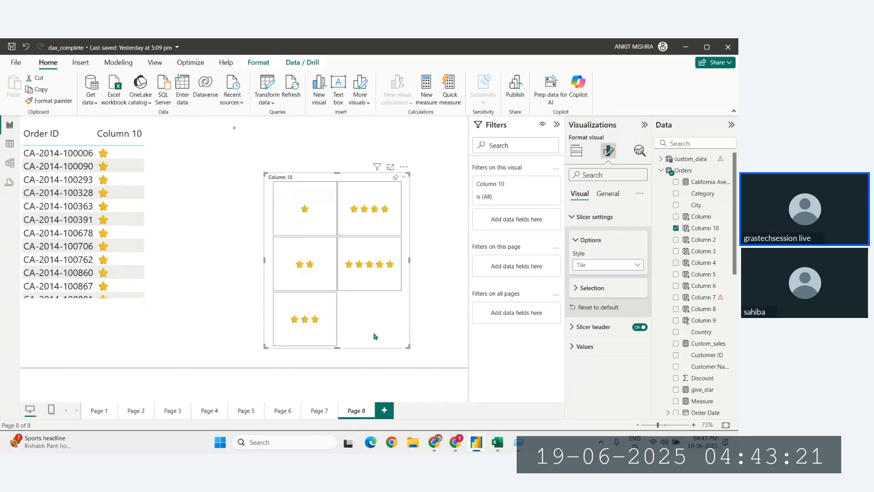
drag(408, 347, 469, 322)
drag(393, 310, 318, 273)
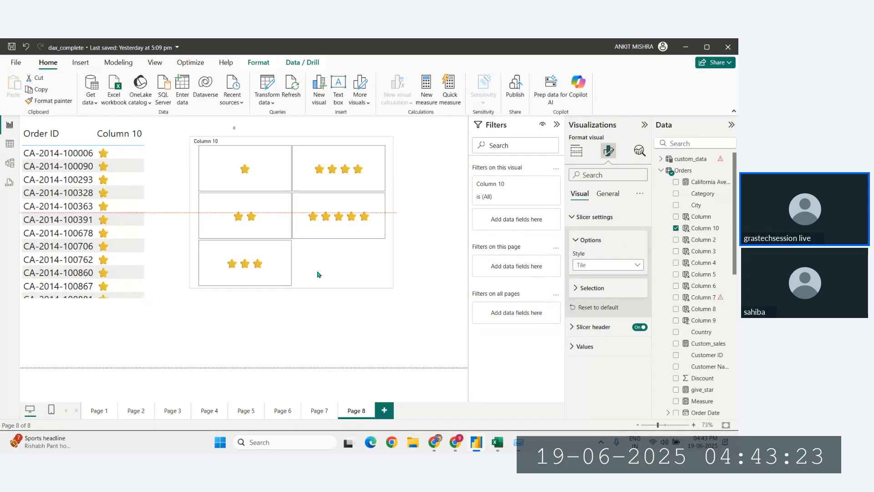
Convert the Column 10 slicer to a Card (new) visual and set its maximum cards shown to 5
click(579, 153)
click(601, 255)
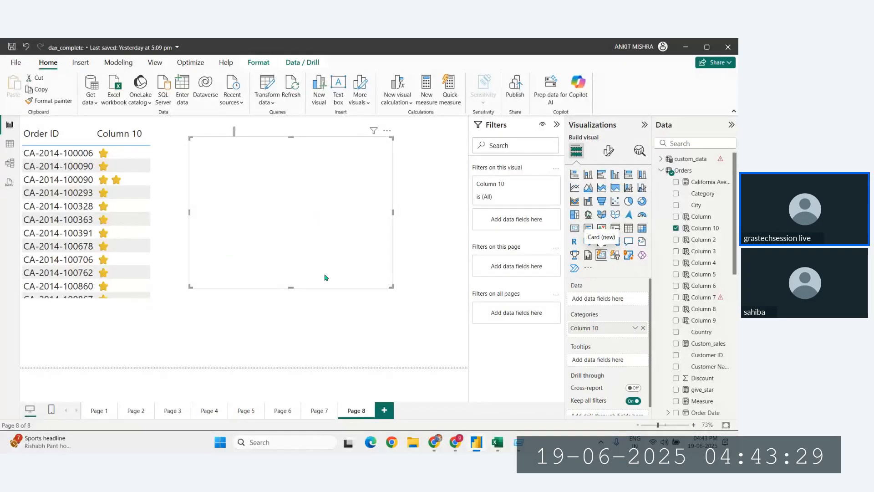
click(608, 153)
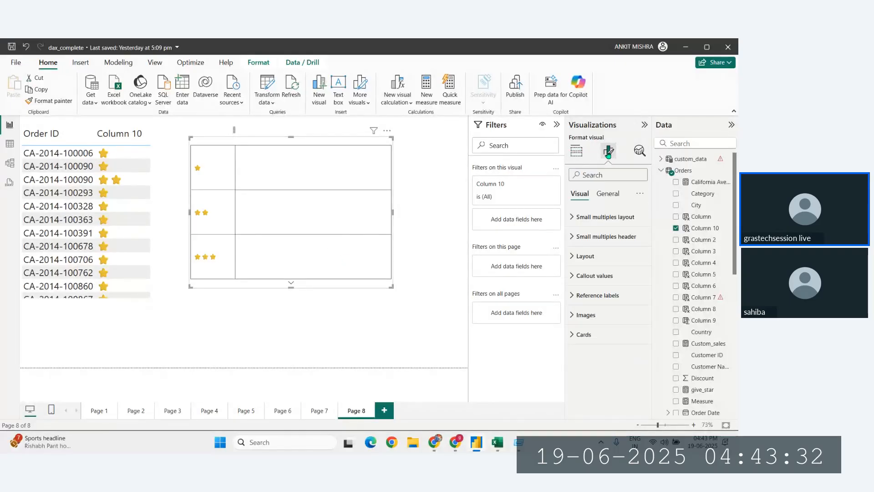
click(585, 256)
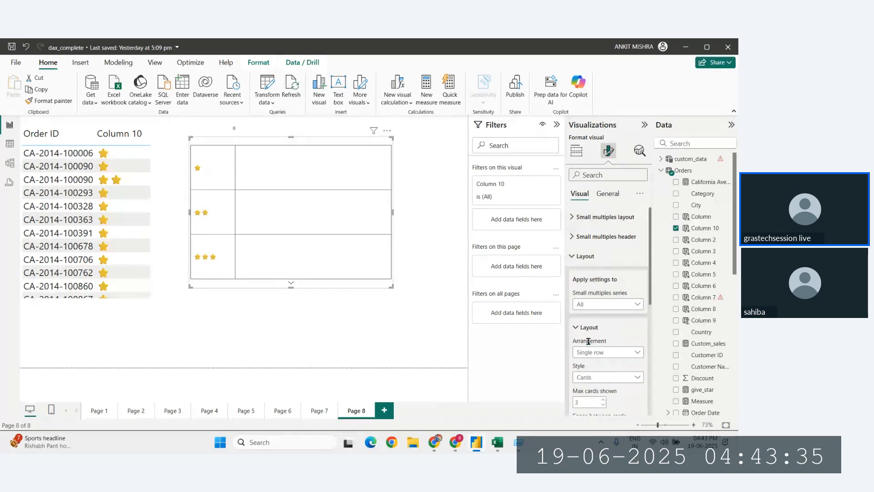
scroll(592, 337, down, 2)
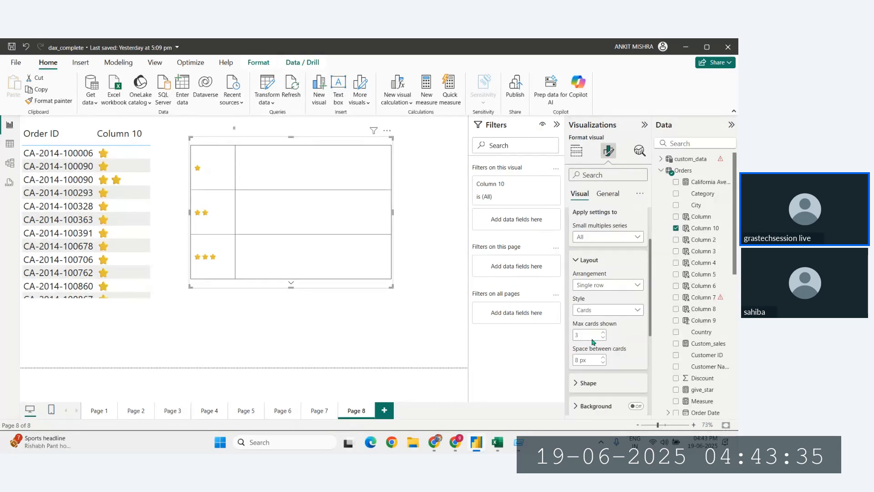
click(597, 286)
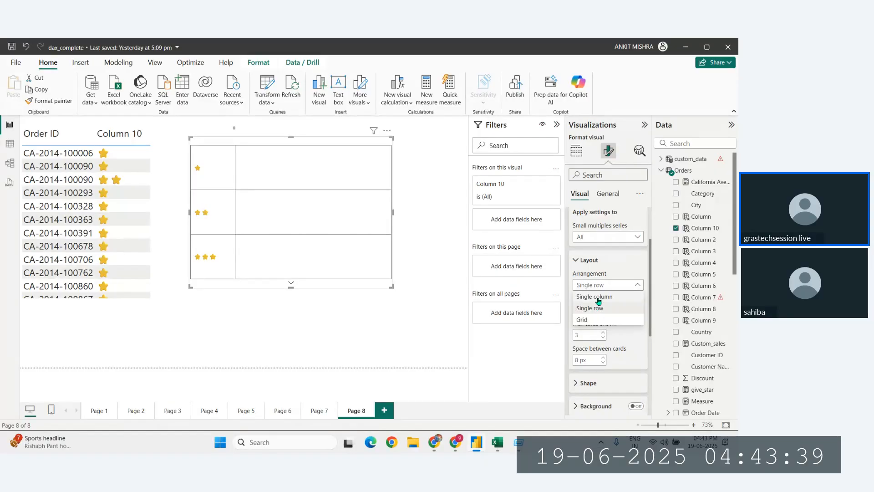
click(600, 306)
click(593, 335)
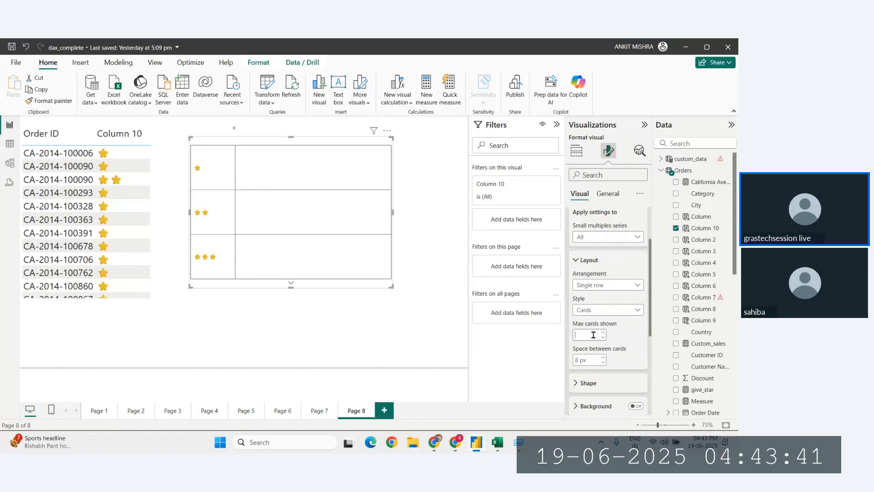
text(5)
Set the card layout's arrangement to Single column and resize the visual into a wide, short strip
drag(291, 287, 296, 376)
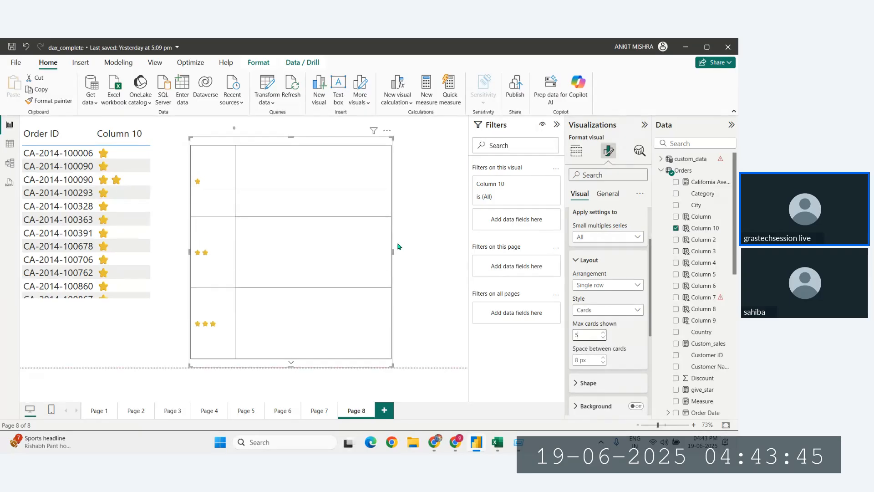
drag(392, 253, 459, 252)
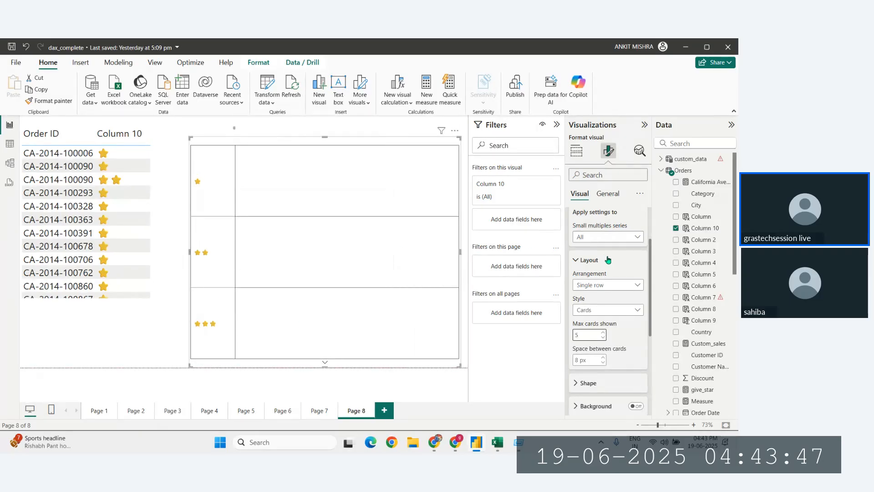
click(606, 284)
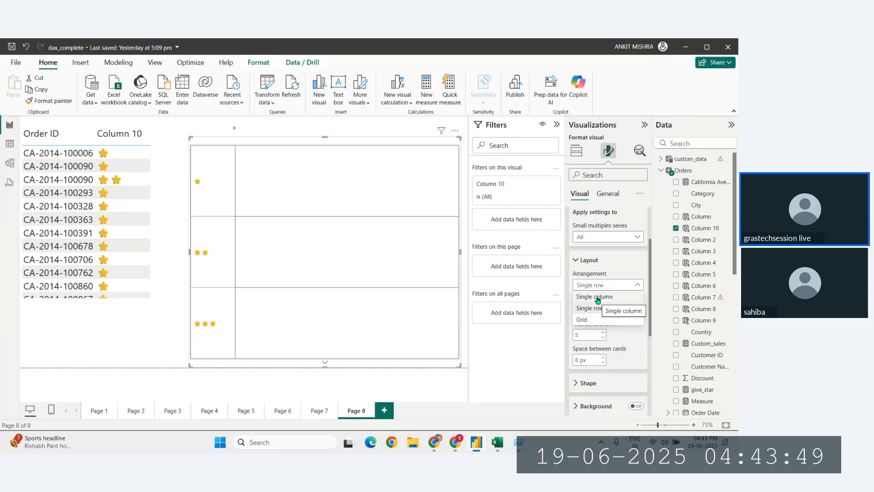
click(597, 297)
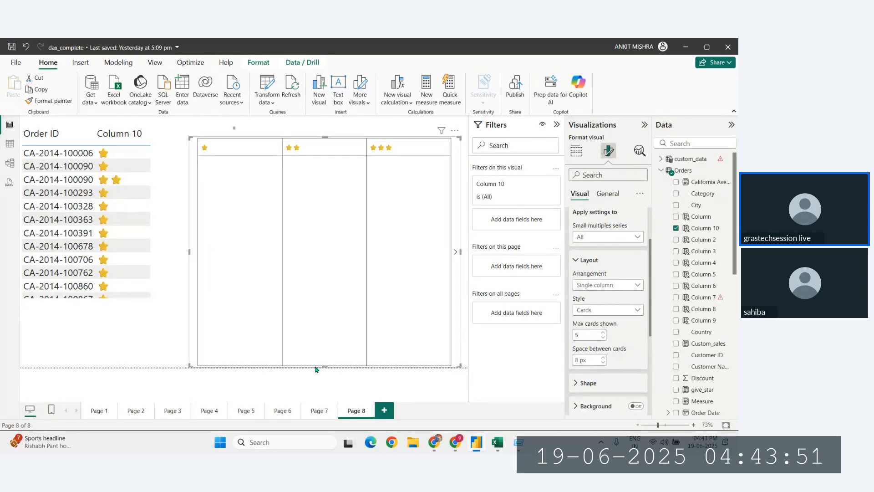
drag(322, 364, 323, 212)
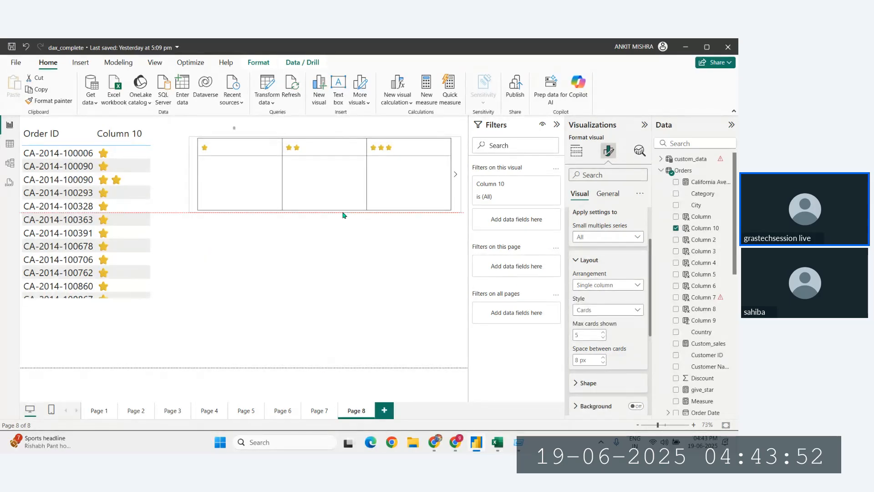
Try the Table style for the card layout, and return it to Cards
click(592, 310)
click(584, 333)
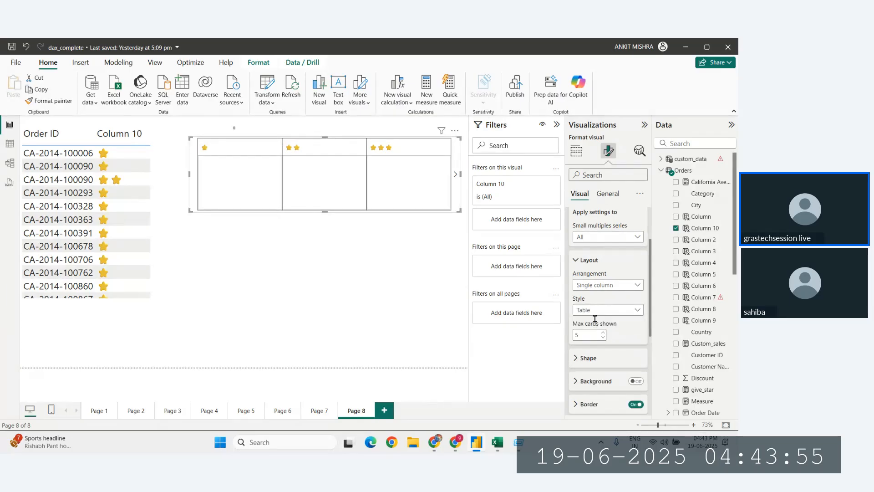
click(596, 312)
click(587, 322)
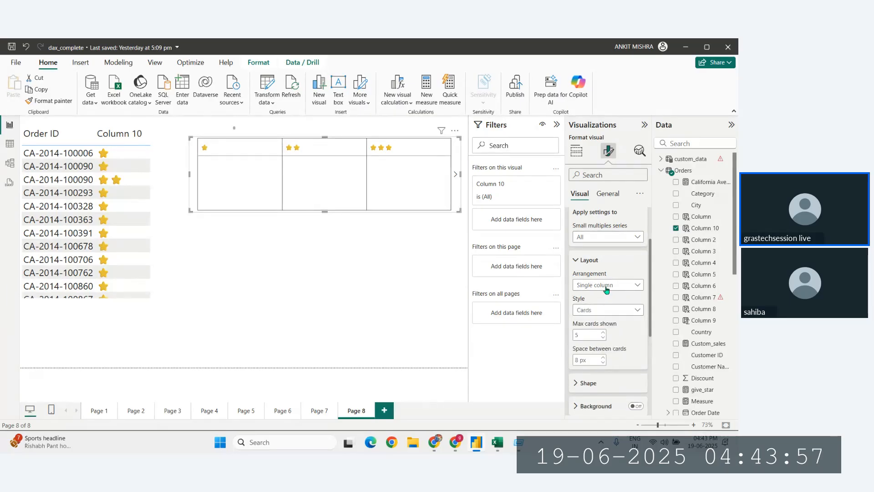
Convert the Column 10 card visual back to a slicer and resize it into a wide, short strip
drag(402, 205, 362, 234)
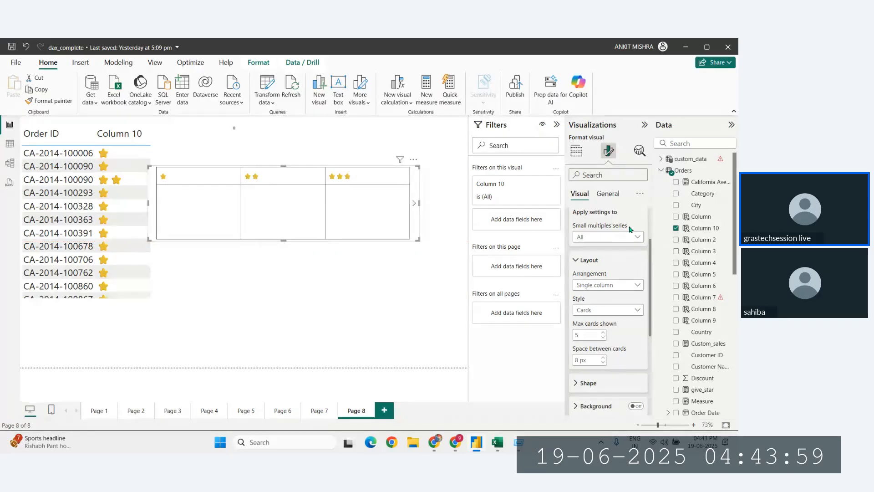
click(577, 151)
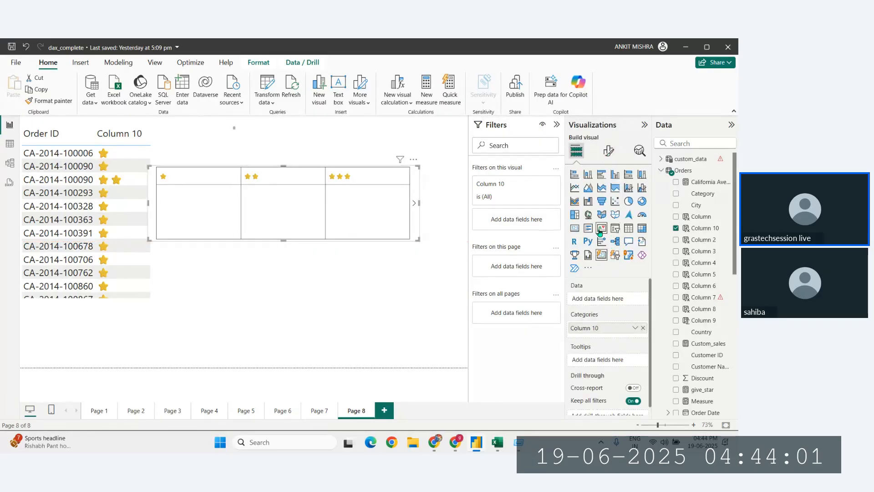
click(614, 229)
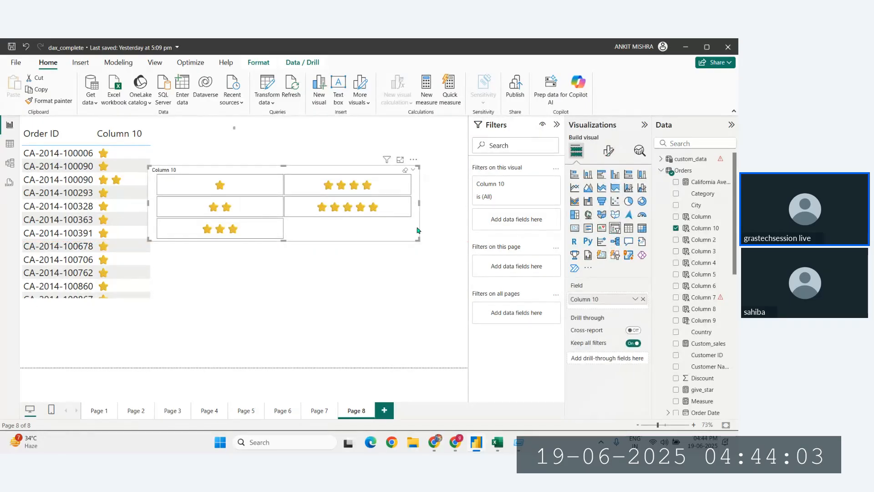
drag(418, 240, 456, 206)
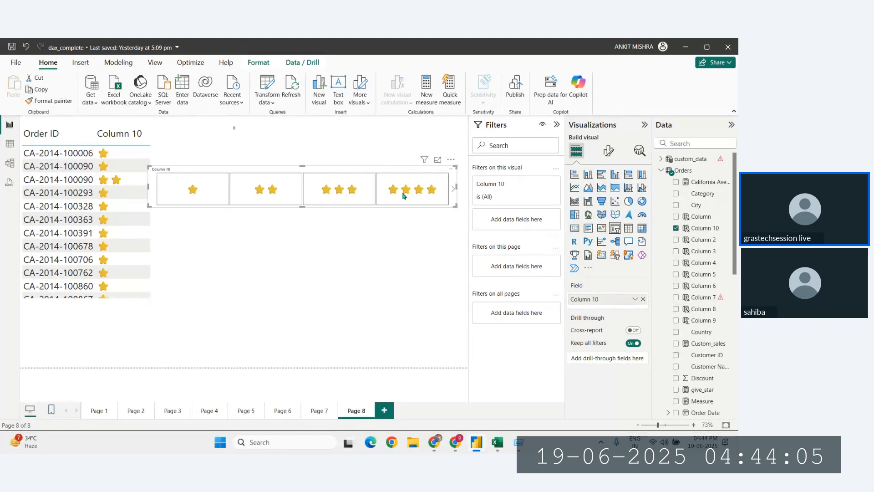
Move the Order ID table down the page and place the star slicer above it, stretched across the page width
drag(195, 145, 195, 212)
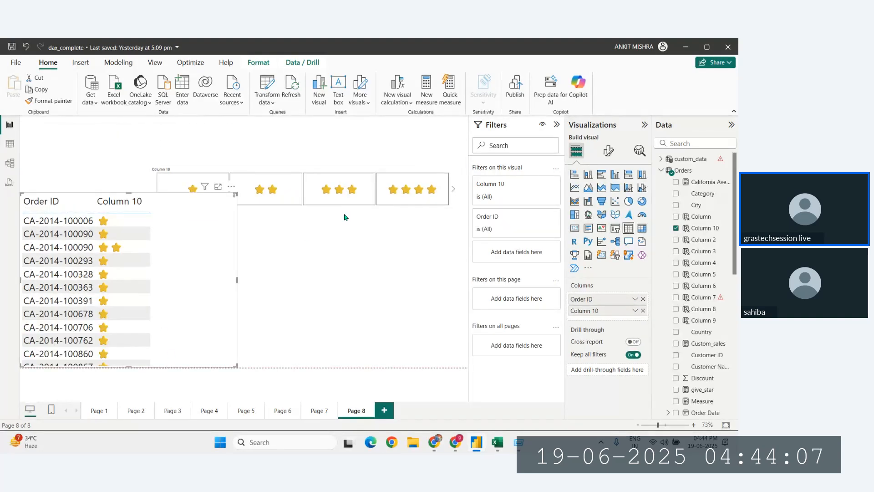
drag(345, 191, 217, 140)
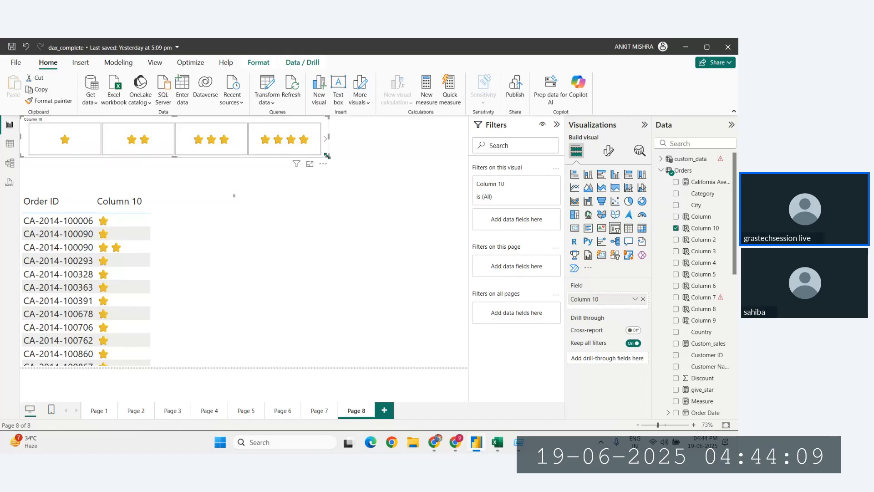
drag(327, 156, 467, 142)
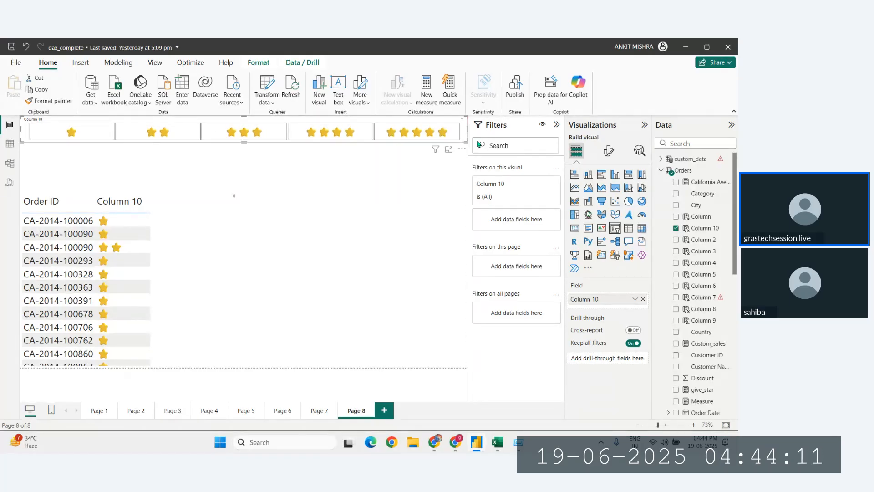
Filter the table by each star rating in turn, from one star up to five stars
click(81, 133)
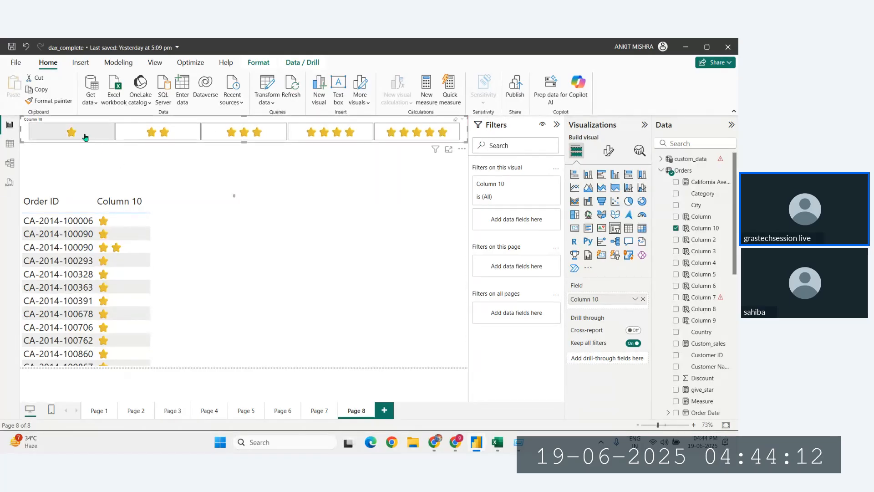
click(165, 132)
click(245, 132)
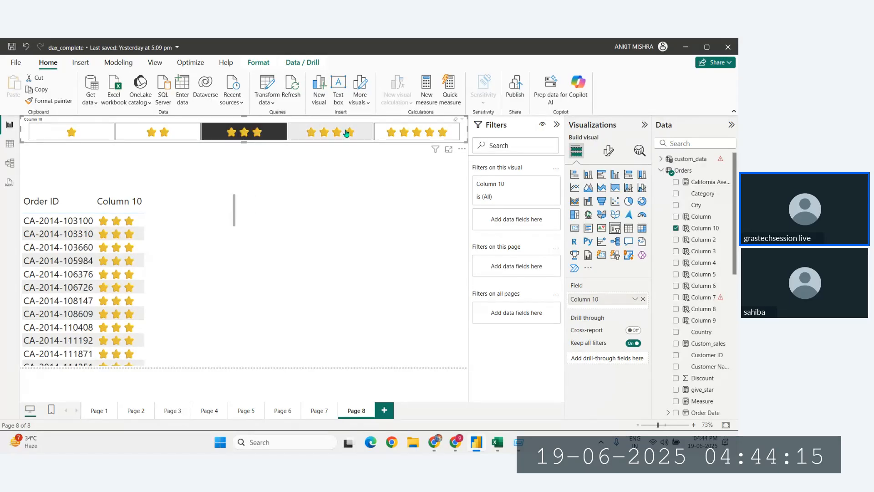
click(346, 132)
click(412, 137)
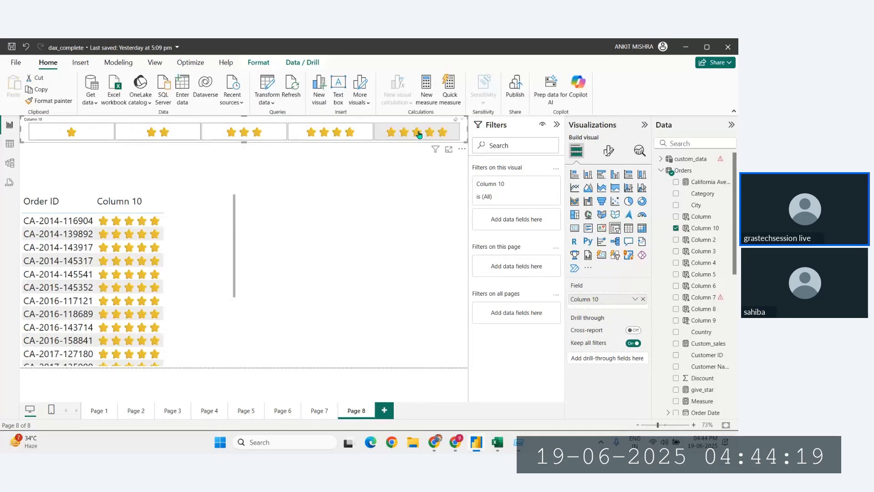
Try the slicer's ratings in descending order and leave the table filtered to one star
click(413, 136)
click(335, 135)
click(236, 133)
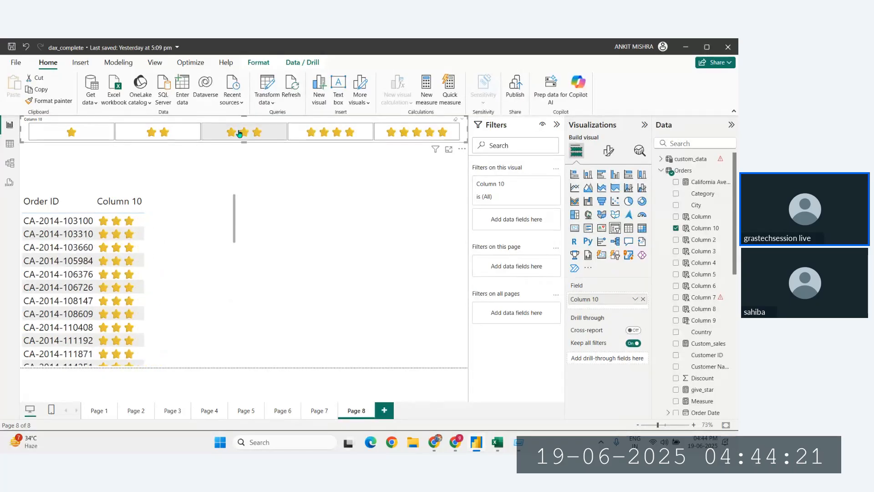
click(236, 133)
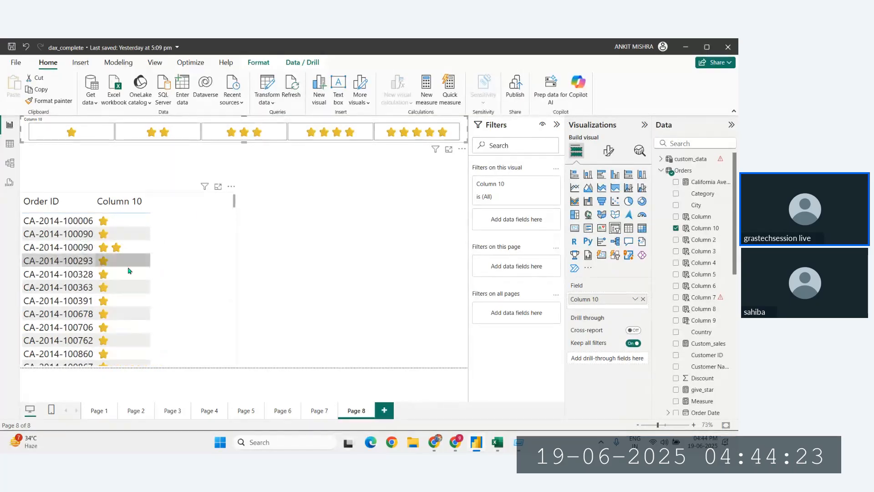
click(240, 134)
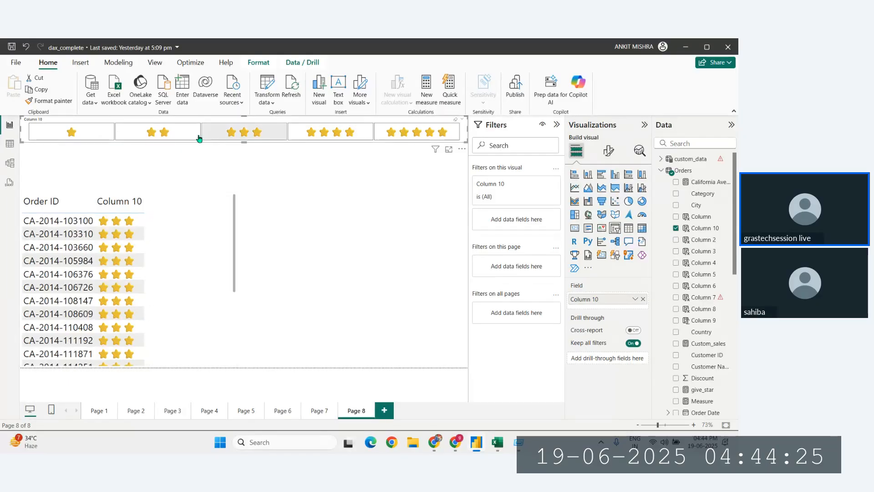
click(180, 137)
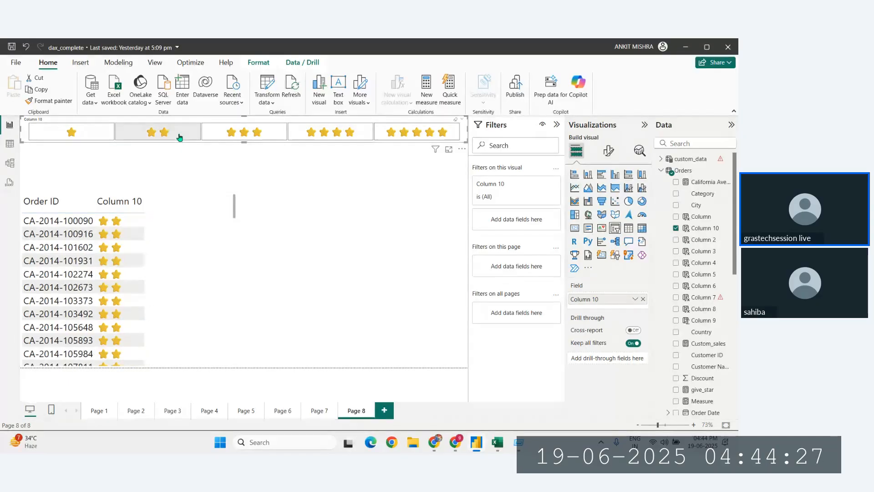
click(82, 131)
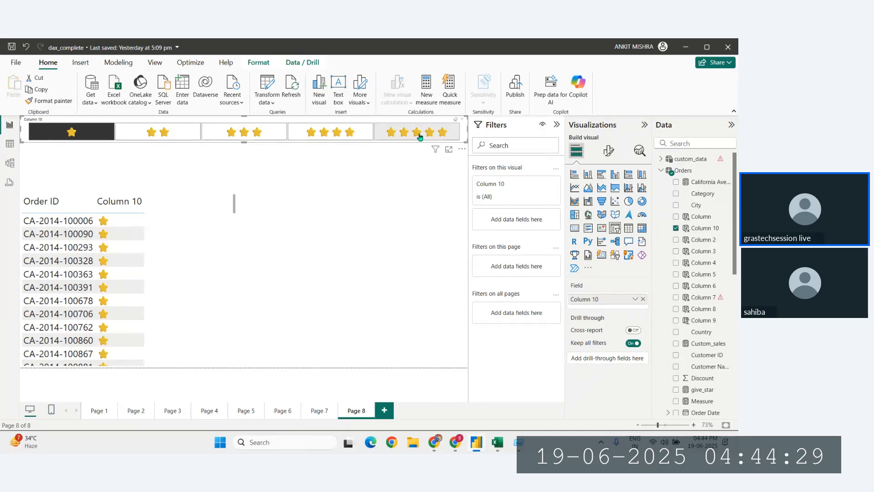
click(384, 240)
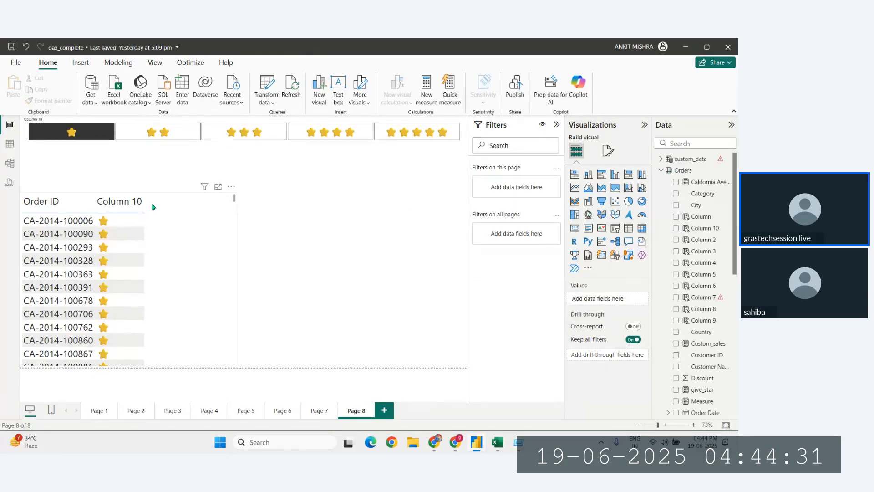
click(236, 207)
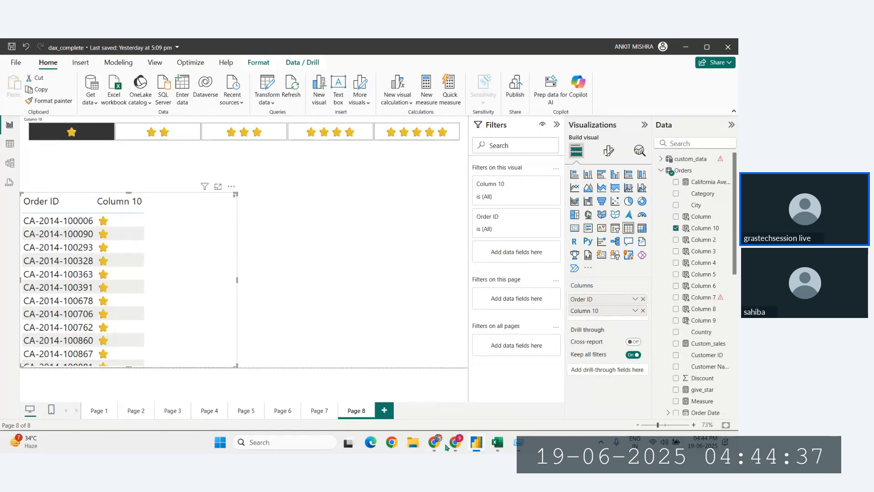
mouse_move(455, 442)
click(417, 396)
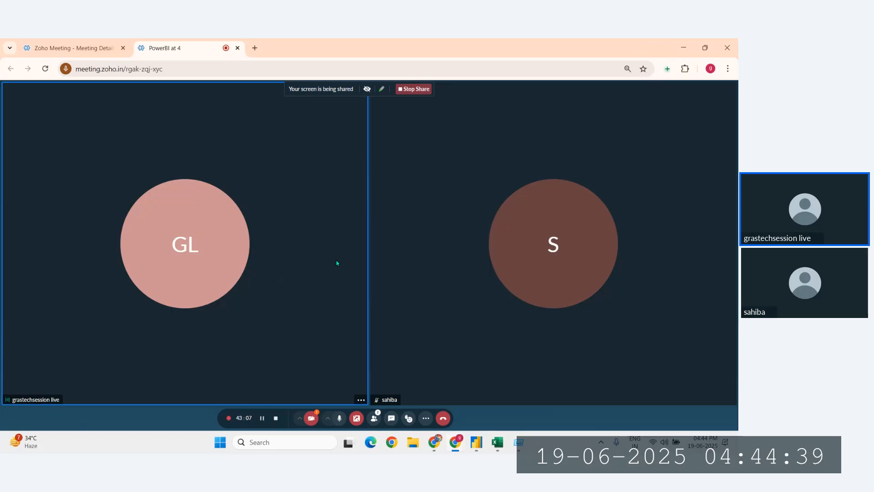
click(477, 442)
Move the Order ID table up beneath the star slicer and make it narrower and taller
drag(211, 231, 219, 189)
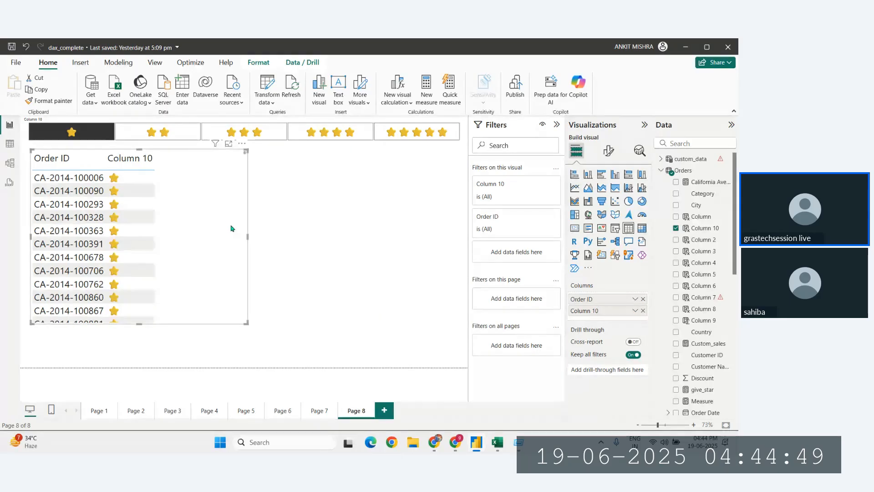
drag(247, 323, 180, 365)
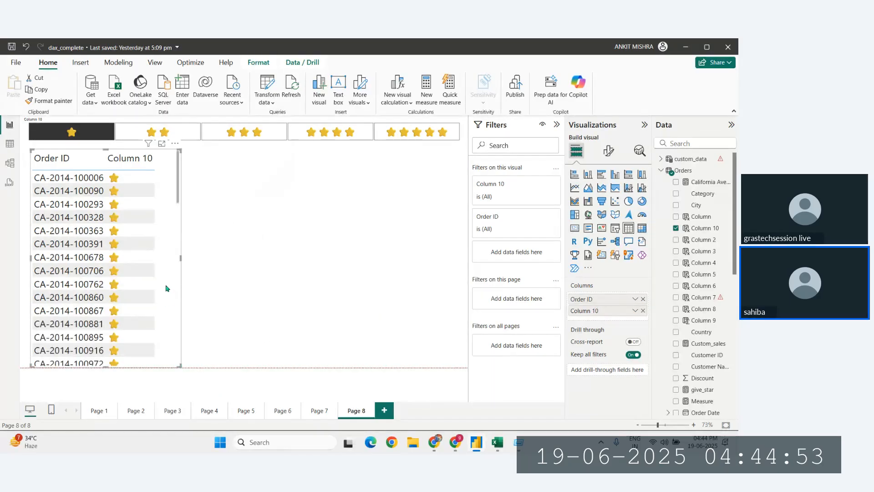
click(309, 256)
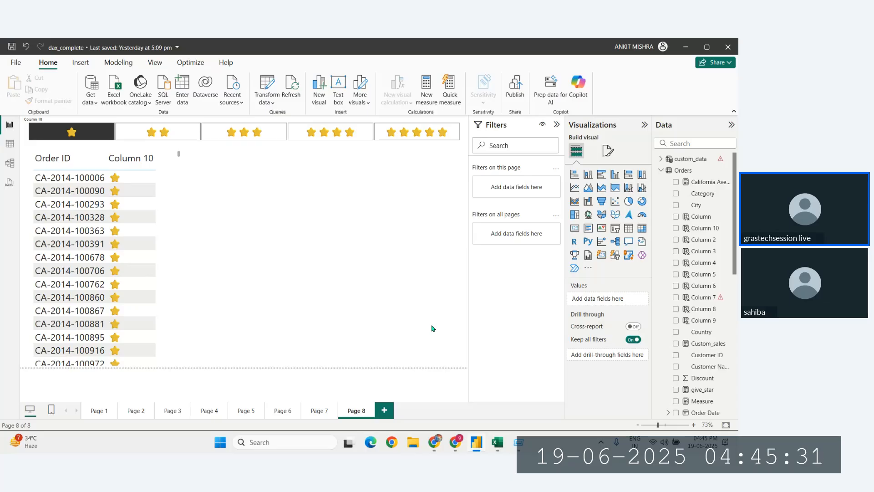
Switch to Excel and select the list of regions and their assigned people in H5:I9
click(500, 450)
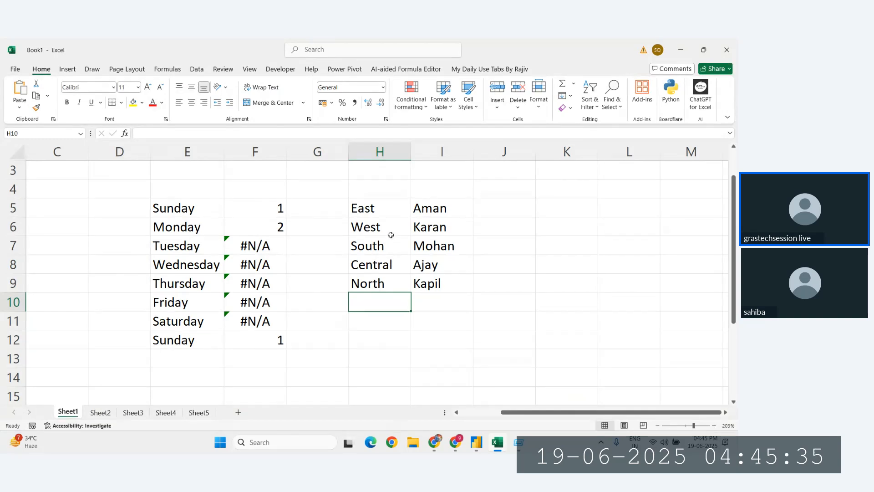
drag(379, 217, 441, 282)
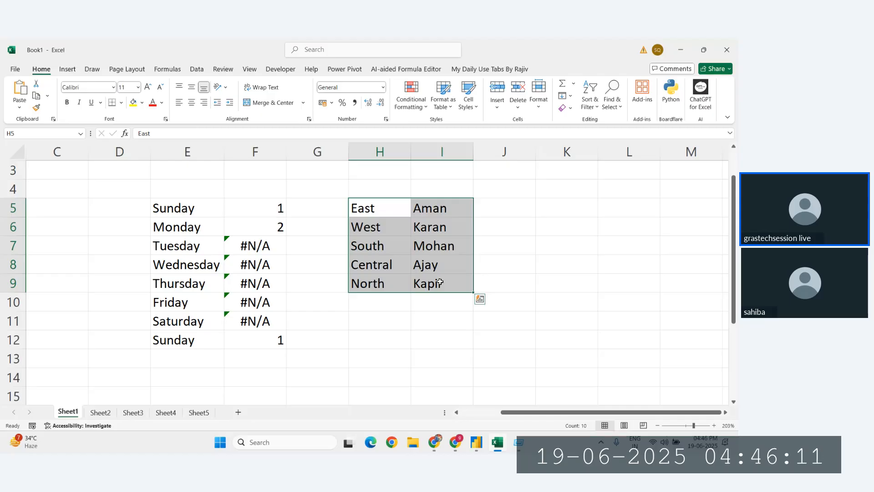
mouse_move(462, 449)
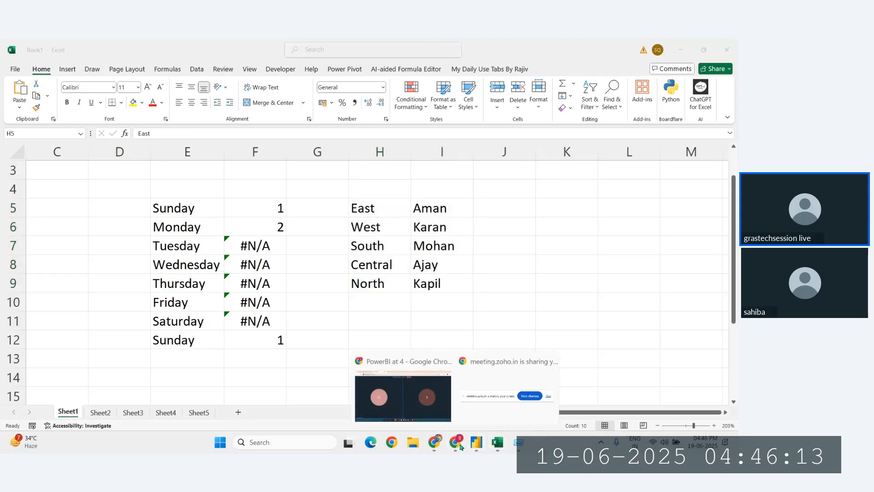
click(384, 364)
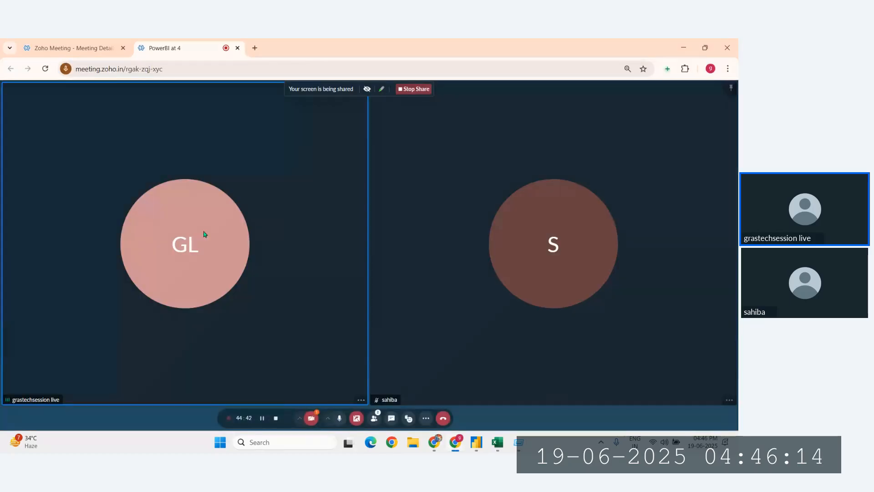
click(476, 442)
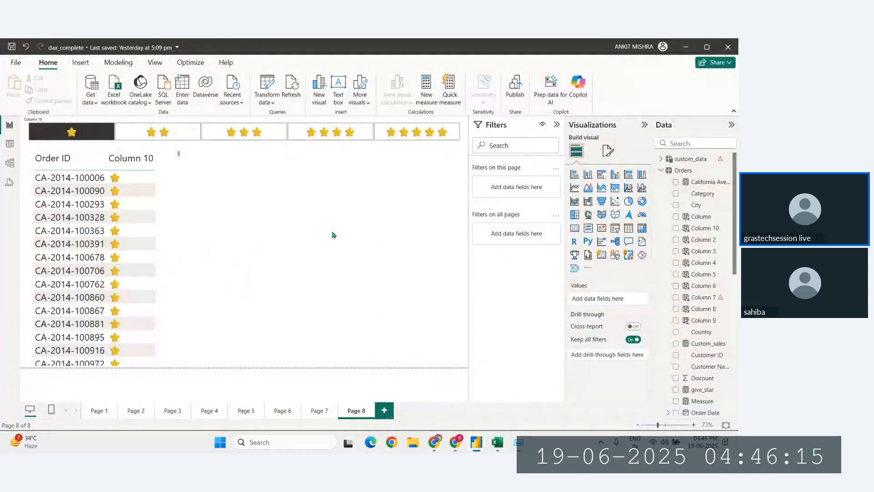
click(178, 195)
click(316, 241)
Switch to the DAX reference PDF in Chrome and find the SWITCH TRUE example with Product[Standard Cost] on page 611
click(436, 442)
scroll(392, 325, up, 1)
scroll(393, 326, down, 4)
scroll(392, 326, down, 2)
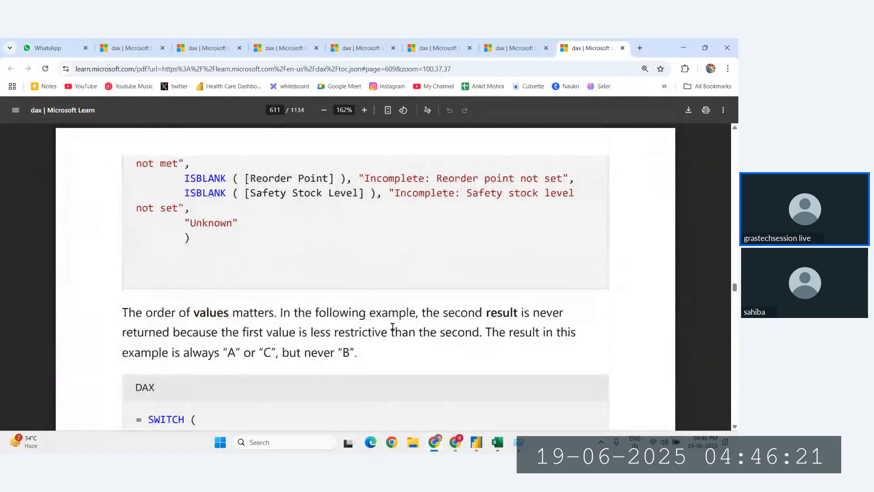
scroll(179, 168, down, 5)
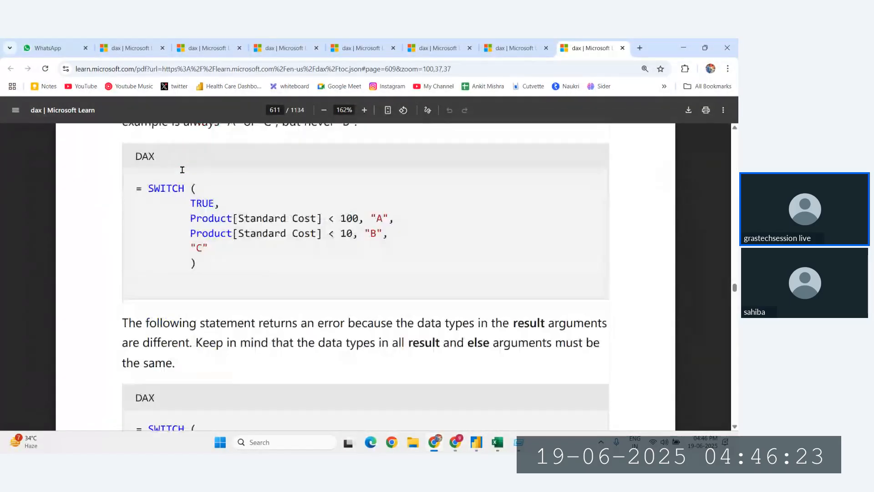
scroll(189, 202, down, 1)
scroll(189, 202, up, 1)
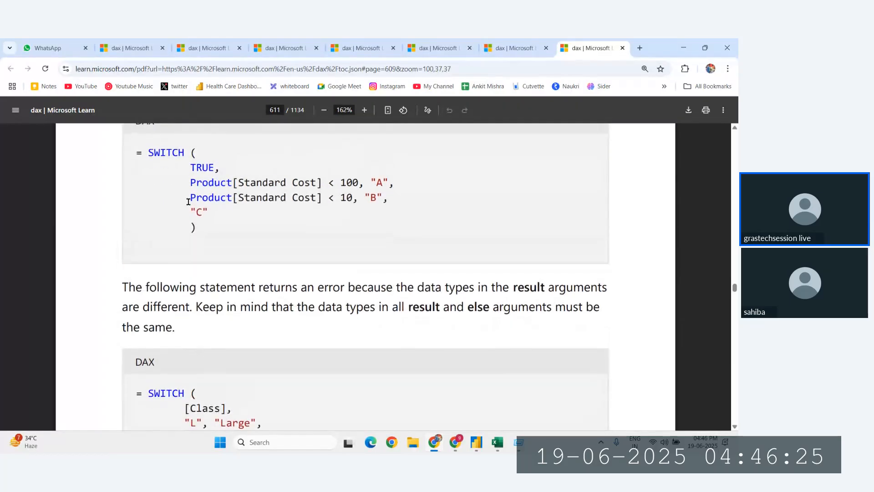
Examine the SWITCH example's code by highlighting the formula, its TRUE argument and the Product[Standard Cost] conditions
drag(143, 146, 226, 216)
click(230, 227)
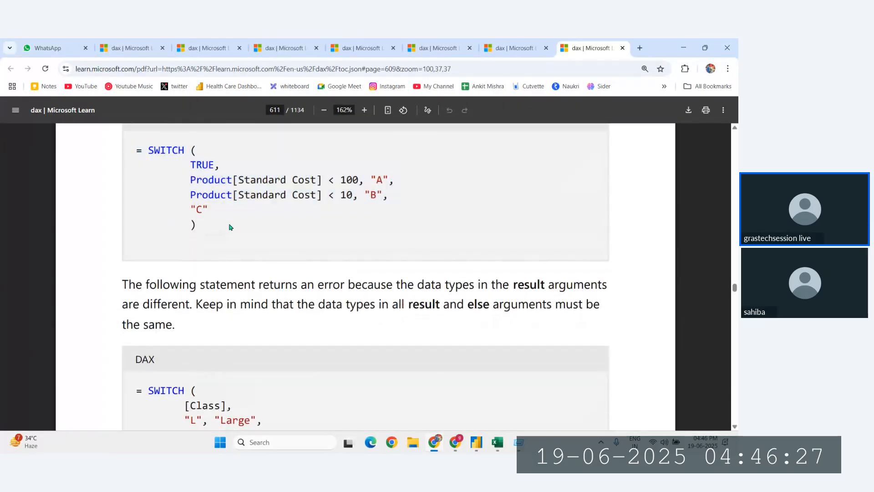
drag(145, 146, 233, 219)
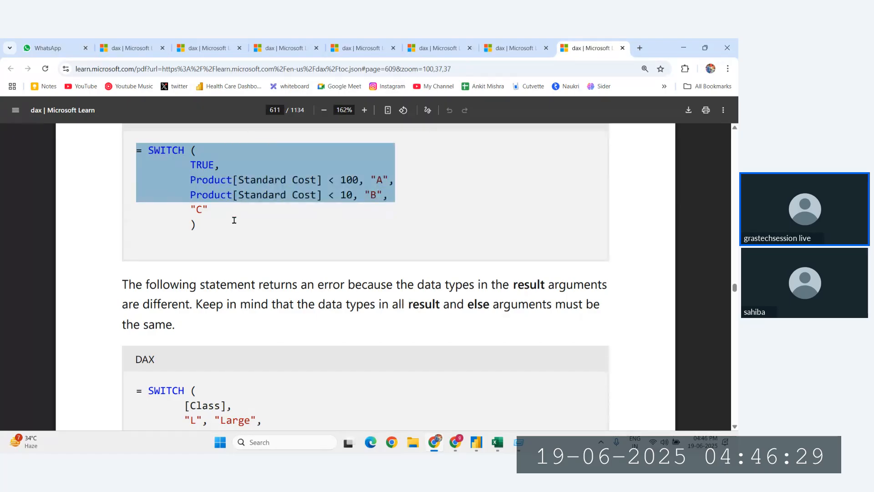
click(241, 230)
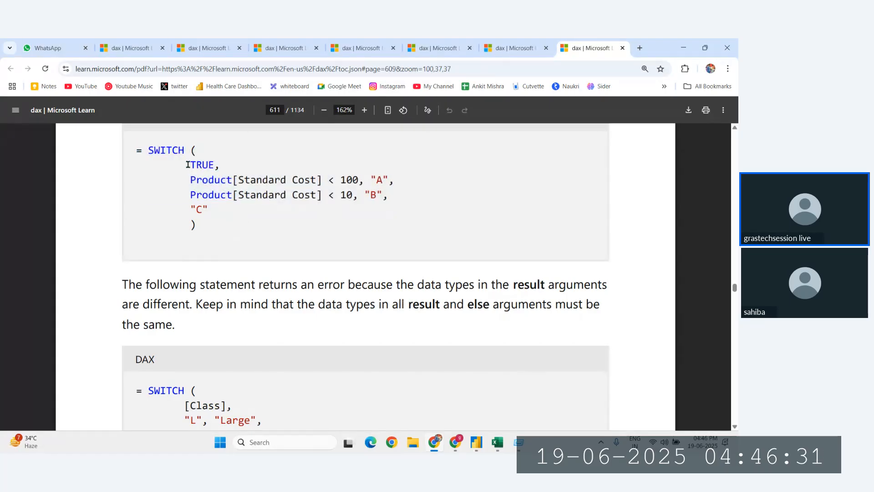
drag(188, 163, 231, 175)
click(198, 186)
drag(190, 168, 217, 179)
click(221, 216)
drag(176, 152, 237, 166)
drag(387, 195, 199, 182)
click(265, 189)
Examine the SWITCH example on [Class] that mixes text and number results, and the note about matching data types
scroll(236, 238, down, 5)
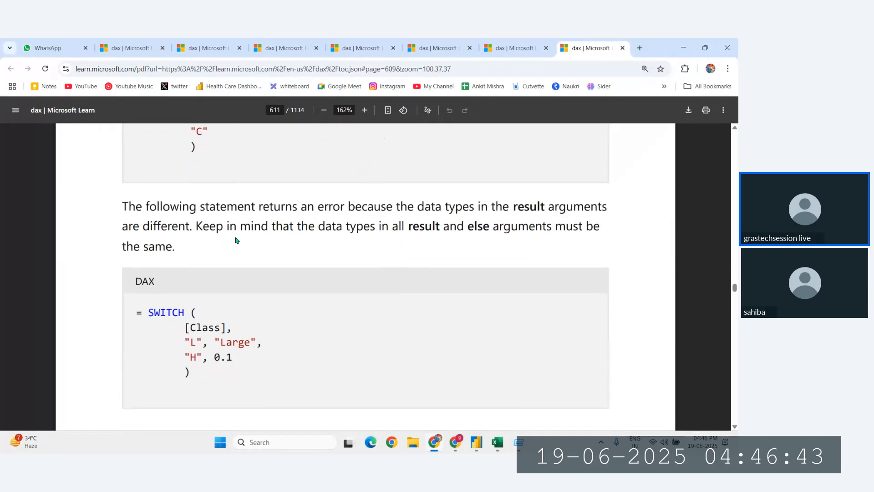
drag(136, 172, 248, 250)
click(301, 240)
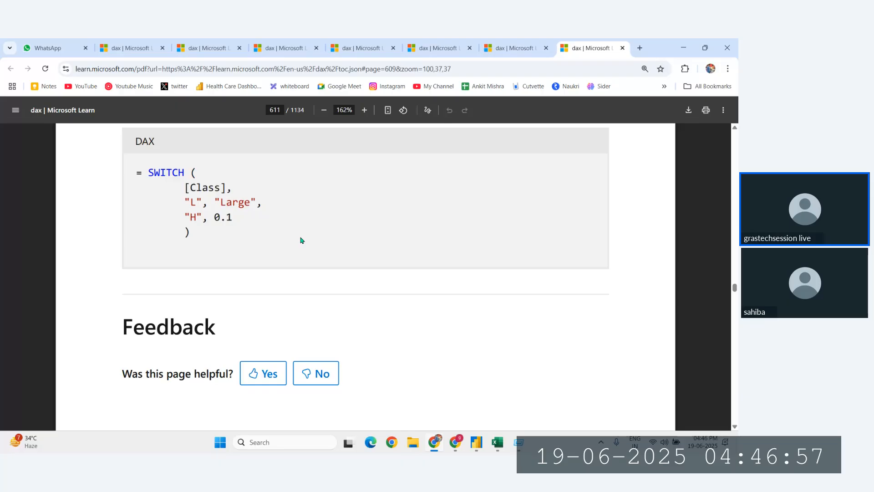
scroll(296, 205, down, 3)
scroll(293, 189, up, 5)
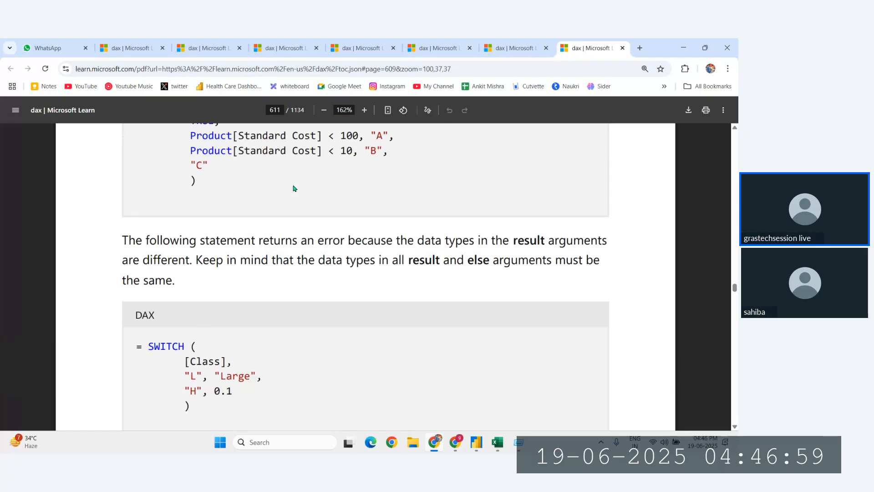
Go back to the SWITCH TRUE example on page 610 and highlight its formula and the [Reorder Point] versus [Safety Stock Level] comparisons
scroll(377, 228, up, 10)
scroll(378, 230, up, 1)
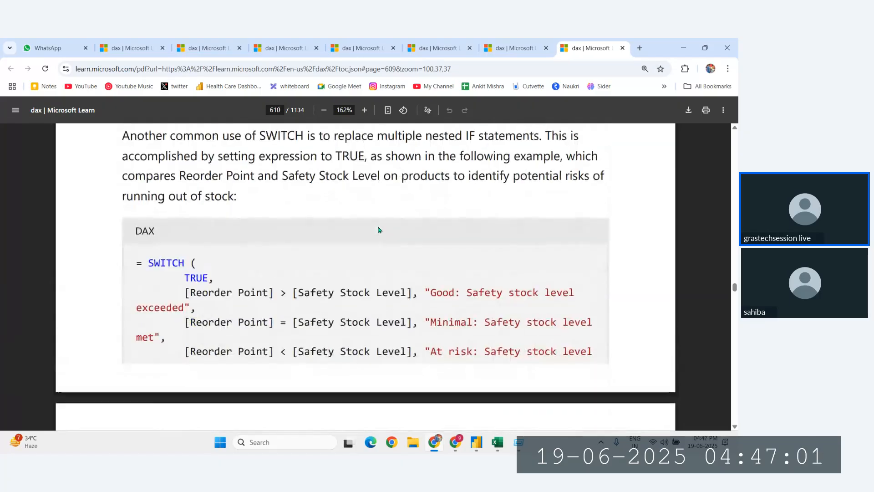
scroll(228, 267, down, 1)
drag(146, 192, 471, 287)
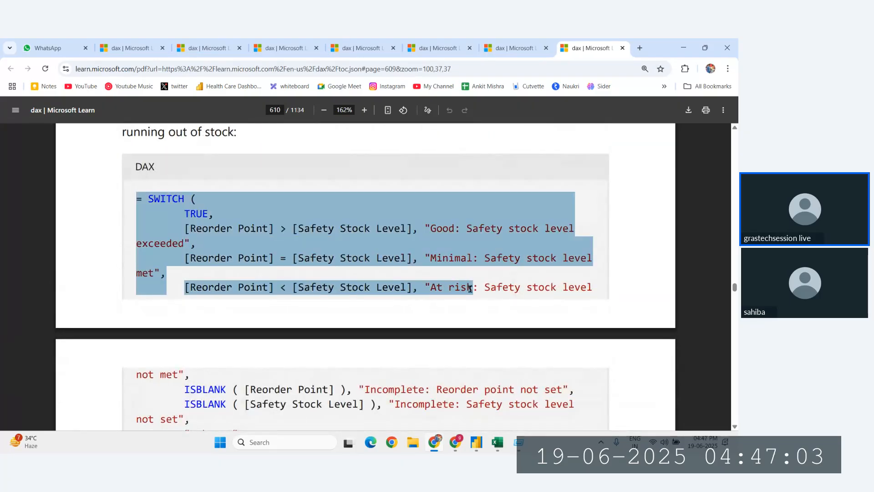
scroll(319, 269, down, 1)
click(320, 269)
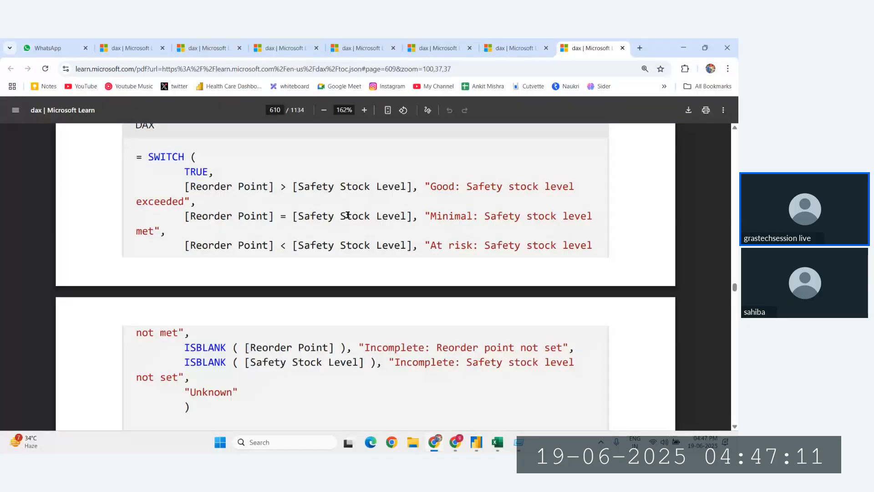
drag(184, 184, 397, 259)
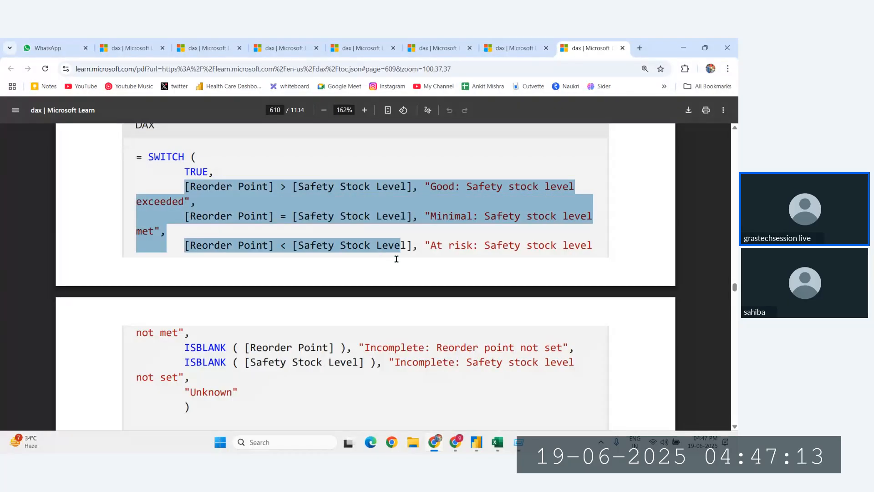
click(243, 211)
Examine the example's TRUE argument and its ISBLANK conditions on [Reorder Point] and [Safety Stock Level] by highlighting them
drag(184, 172, 215, 173)
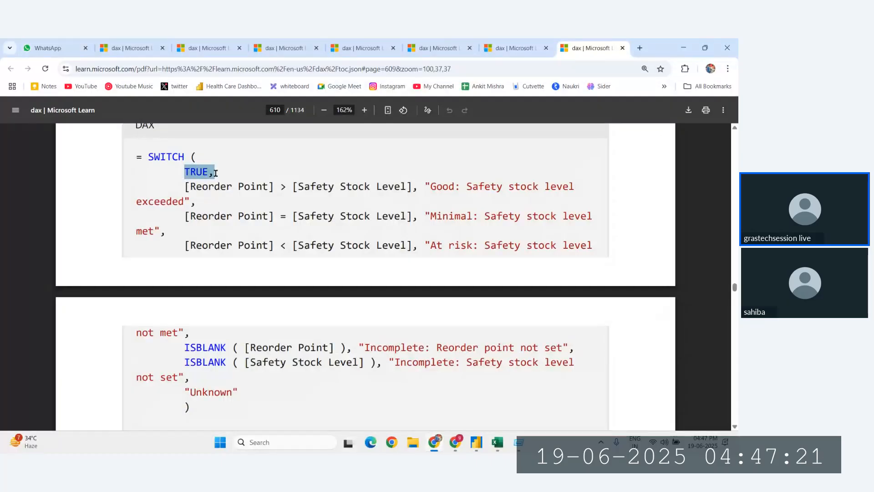
drag(184, 348, 333, 345)
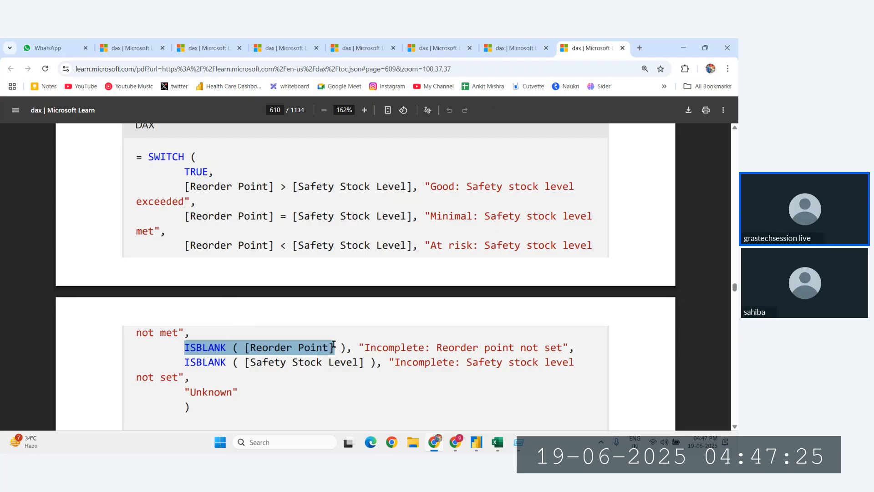
drag(251, 363, 354, 363)
click(455, 363)
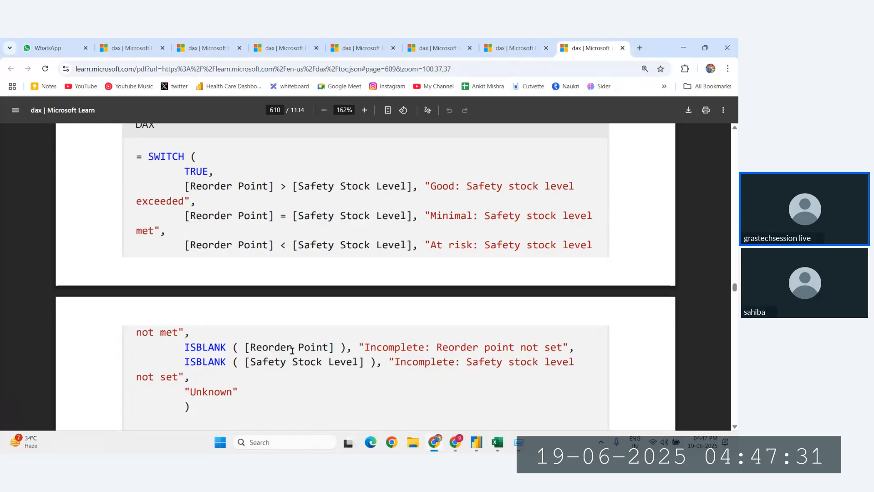
scroll(290, 353, down, 2)
scroll(266, 283, down, 5)
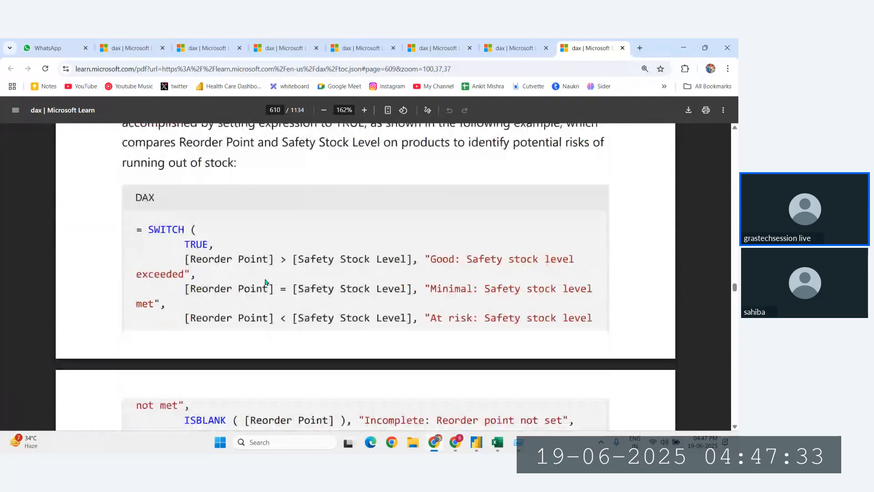
Read through the SWITCH stock-level example and the TRUE function's IF formula, highlighting its TRUE() and false() arguments
scroll(266, 282, up, 15)
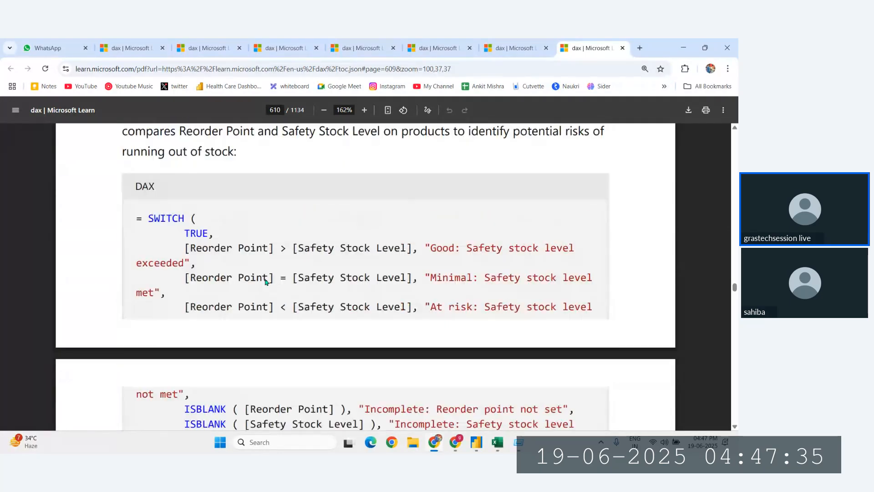
scroll(266, 283, down, 20)
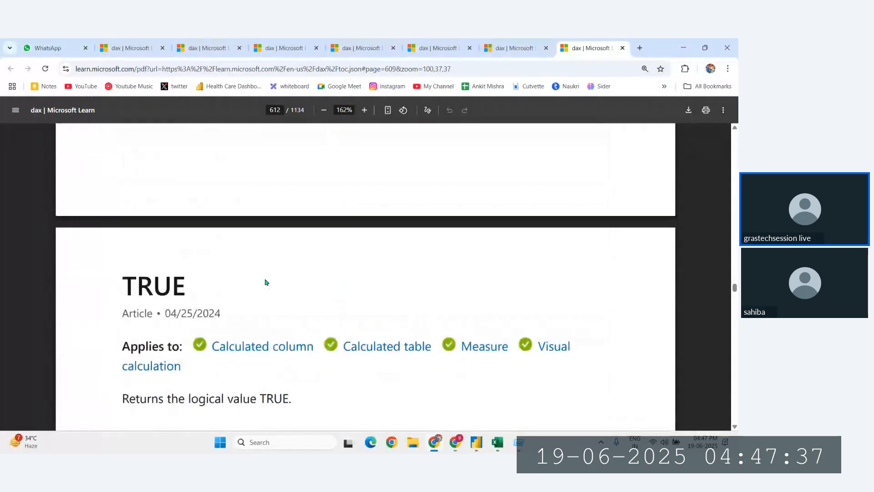
scroll(266, 282, up, 1)
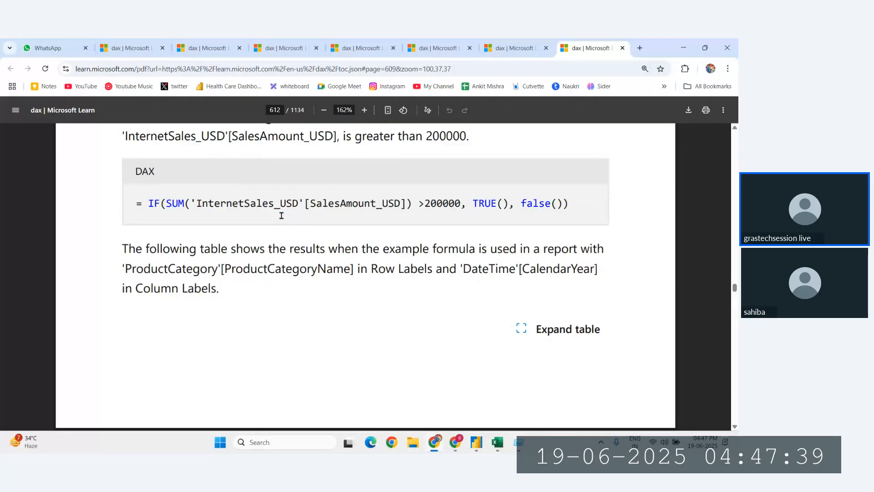
scroll(282, 215, up, 1)
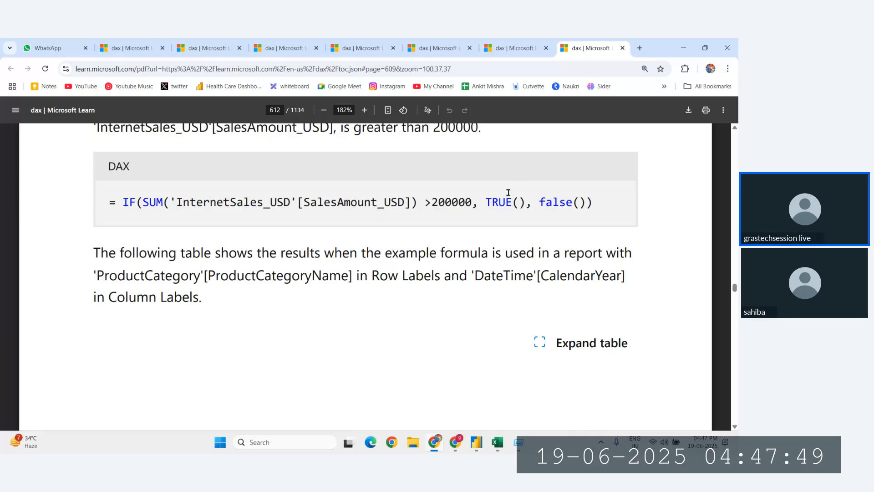
drag(482, 202, 579, 204)
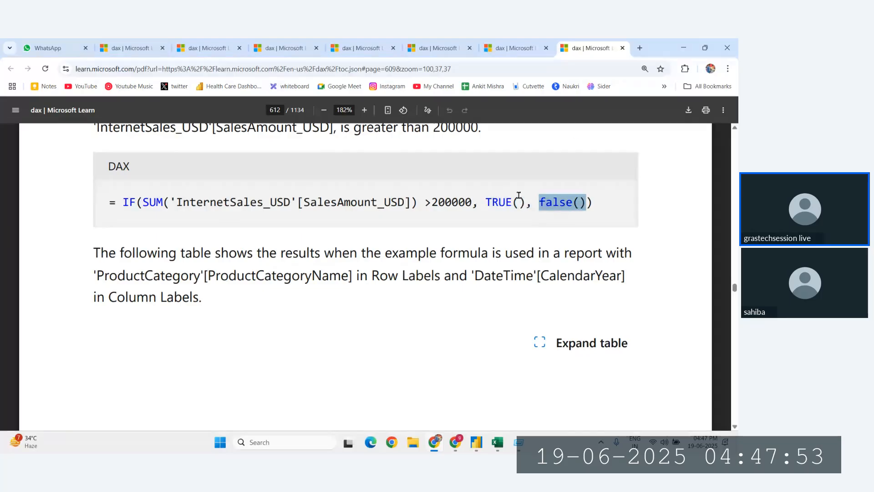
drag(485, 203, 580, 210)
click(448, 189)
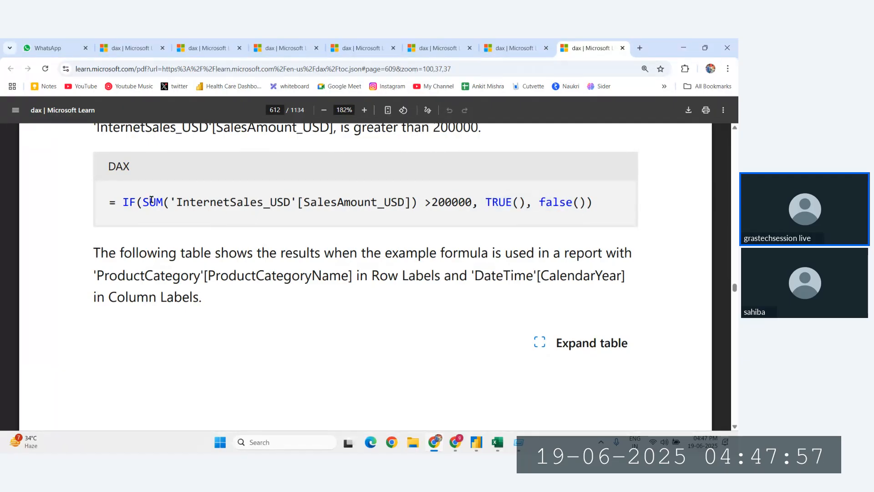
drag(150, 202, 580, 199)
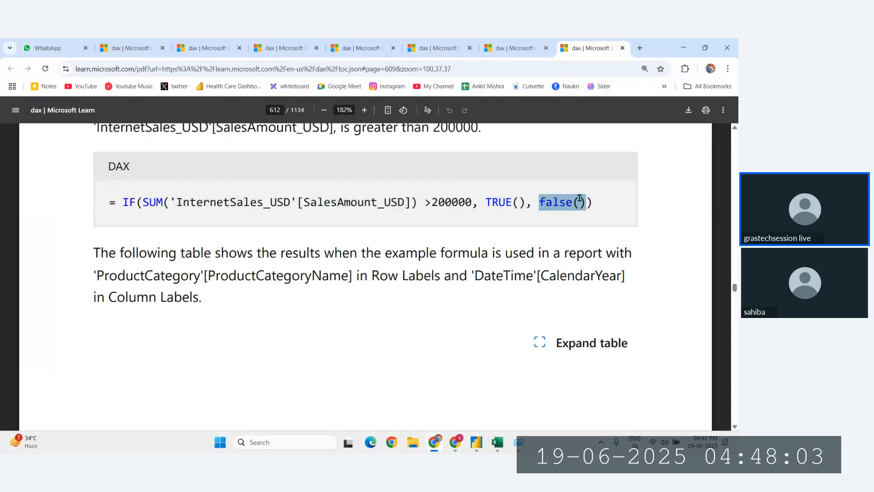
Return to the SWITCH function's remarks and review its month-name example
scroll(580, 198, up, 20)
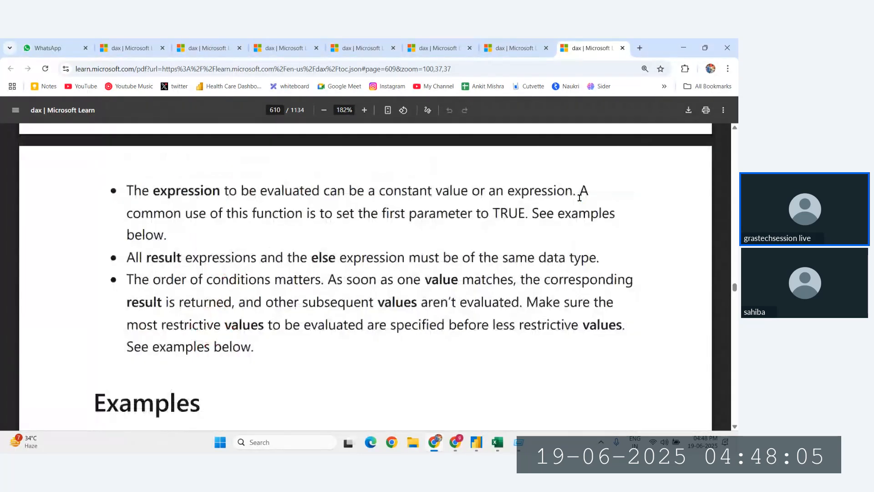
scroll(238, 296, down, 3)
scroll(378, 292, down, 2)
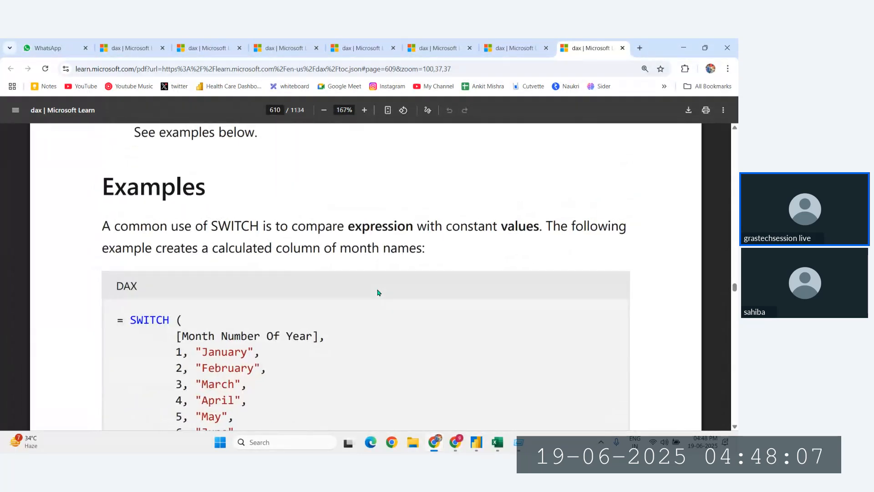
scroll(378, 292, up, 3)
Look through the open DAX reference pages and bring up the one listing the text functions category
click(519, 46)
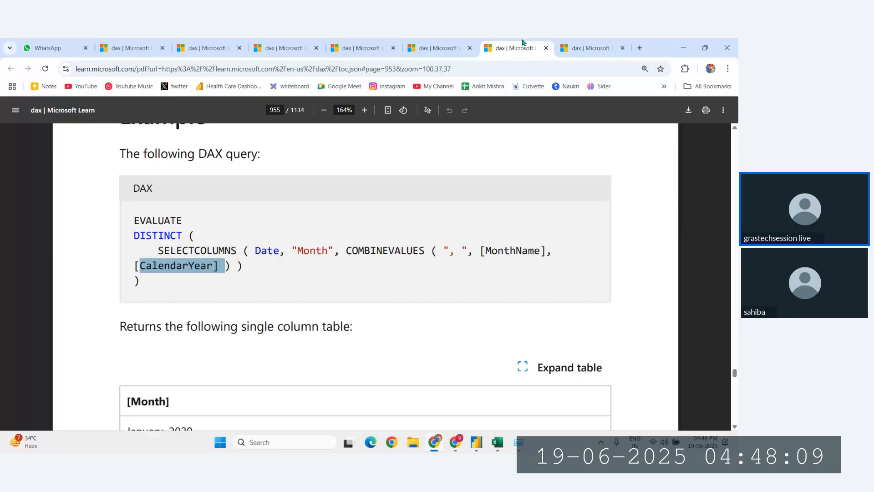
click(456, 43)
click(522, 43)
click(453, 42)
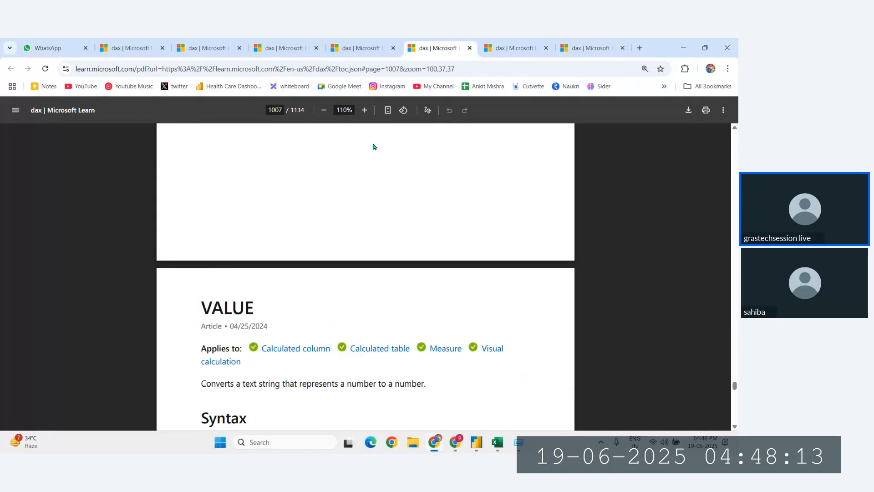
click(340, 43)
click(309, 42)
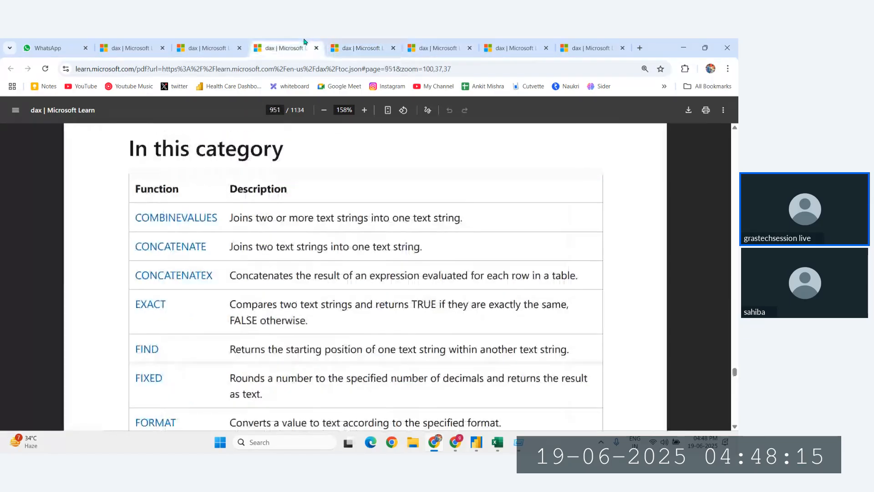
Open the FORMAT function's article from the text functions table and show its format strings example enlarged
scroll(214, 293, down, 3)
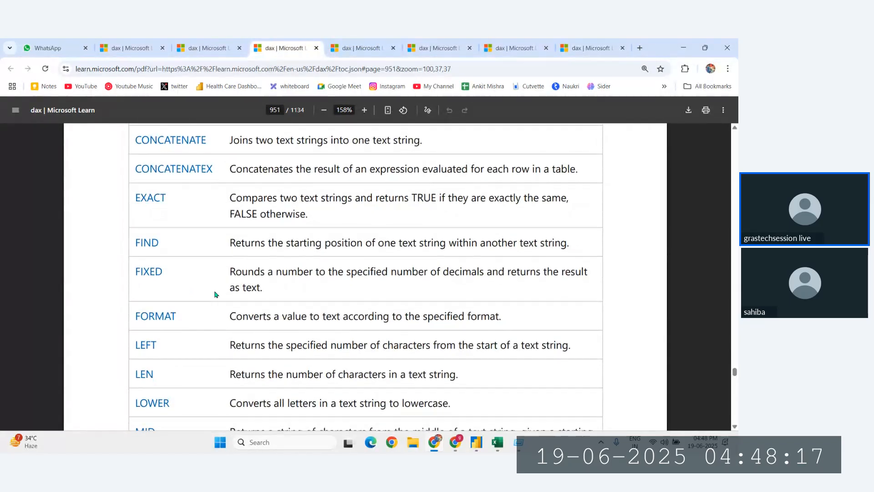
scroll(216, 294, down, 2)
scroll(216, 294, down, 1)
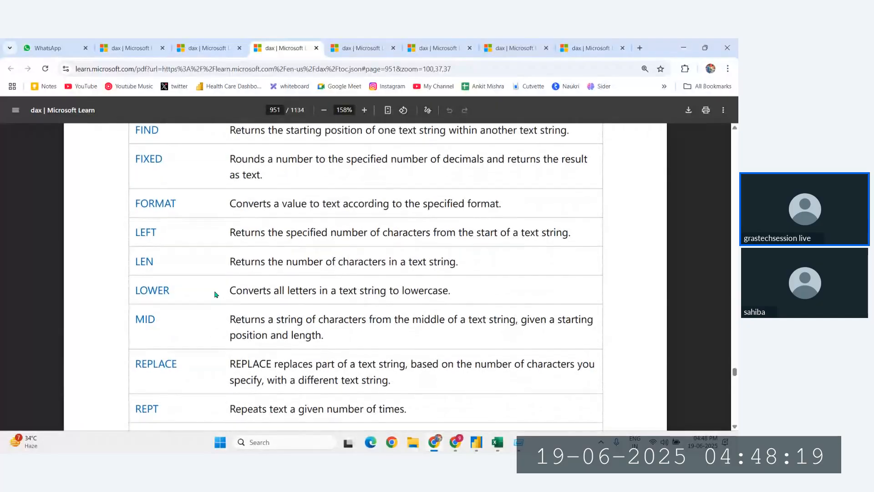
scroll(216, 294, down, 1)
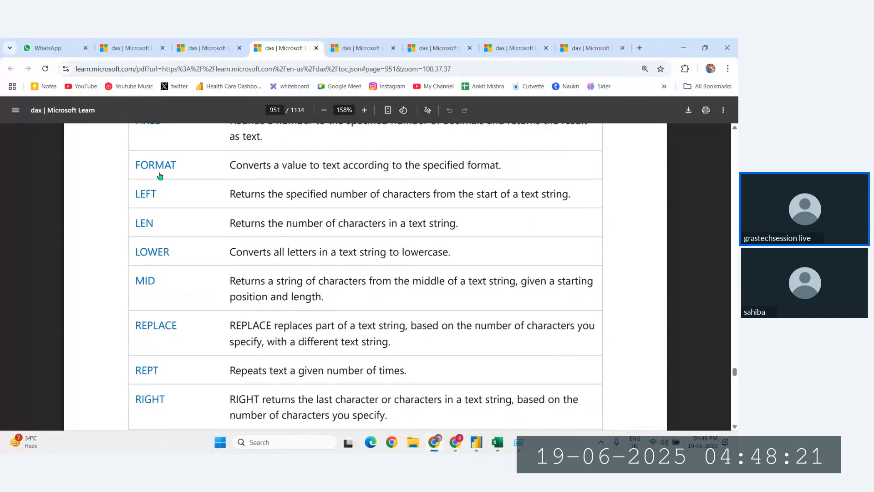
click(161, 169)
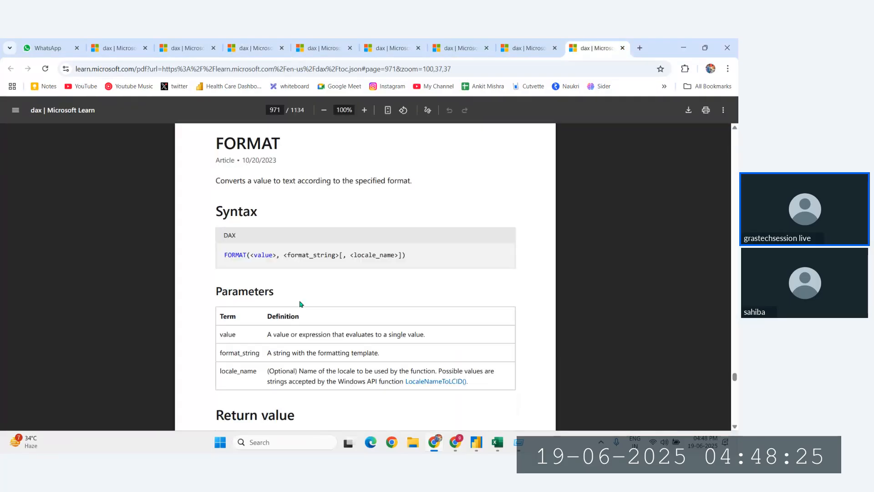
scroll(275, 233, down, 15)
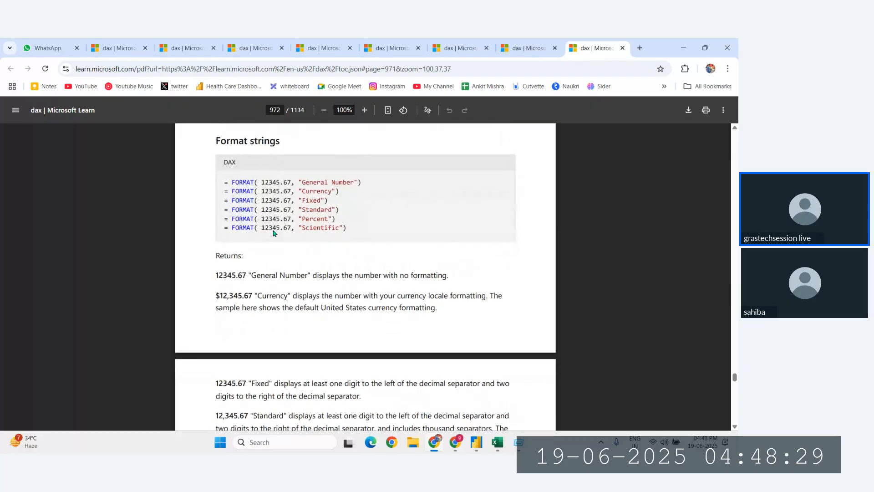
ctrl+scroll(274, 233, up, 4)
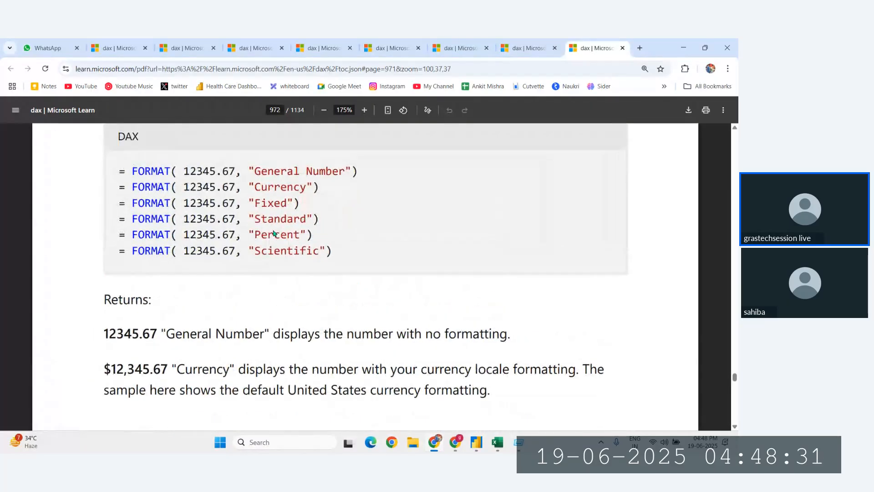
Switch to the Excel workbook Book1 and enter 656 in cell H12 of Sheet1
click(497, 442)
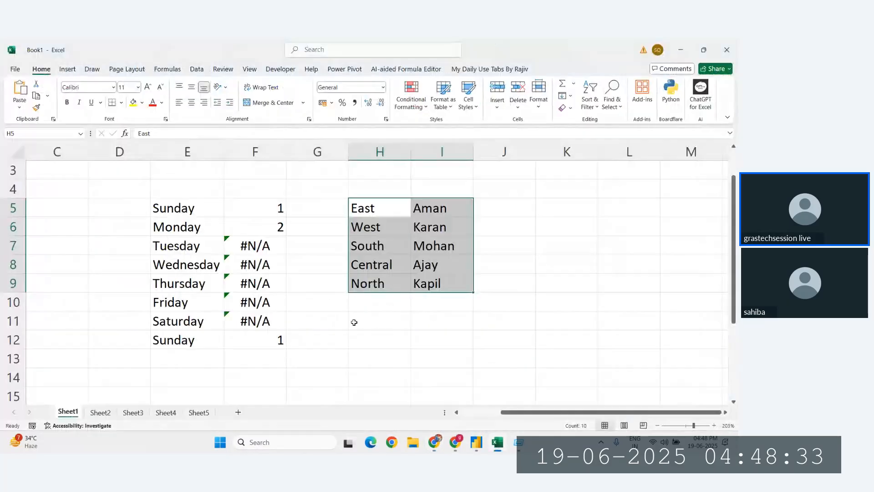
click(381, 338)
scroll(380, 337, down, 1)
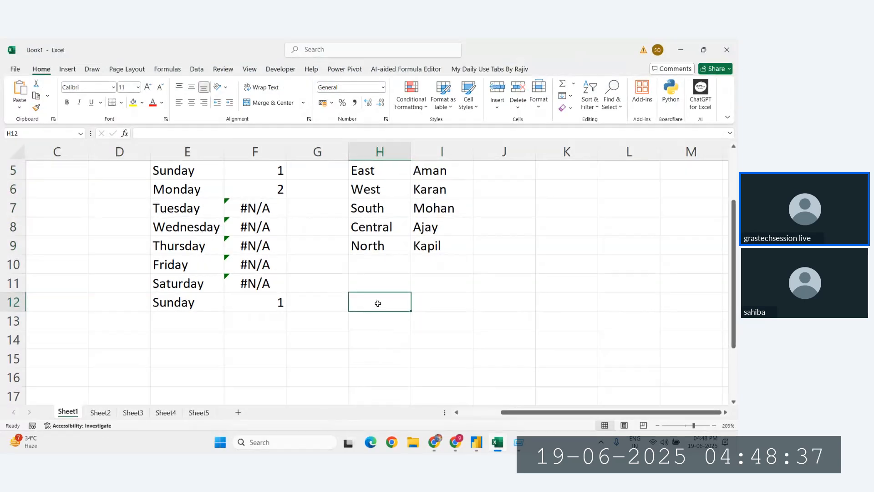
text(656)
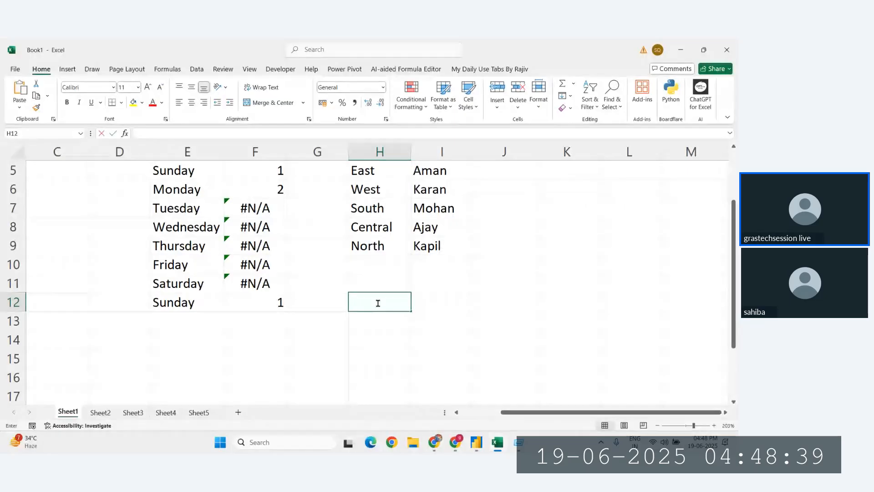
key(Return)
click(378, 303)
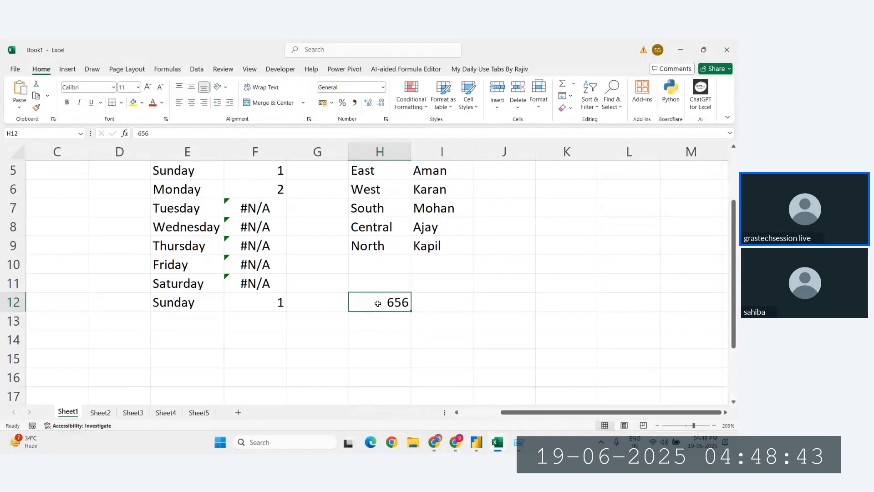
Format cell H12 as Currency with the ₹ symbol and 2 decimal places
key(ctrl+1)
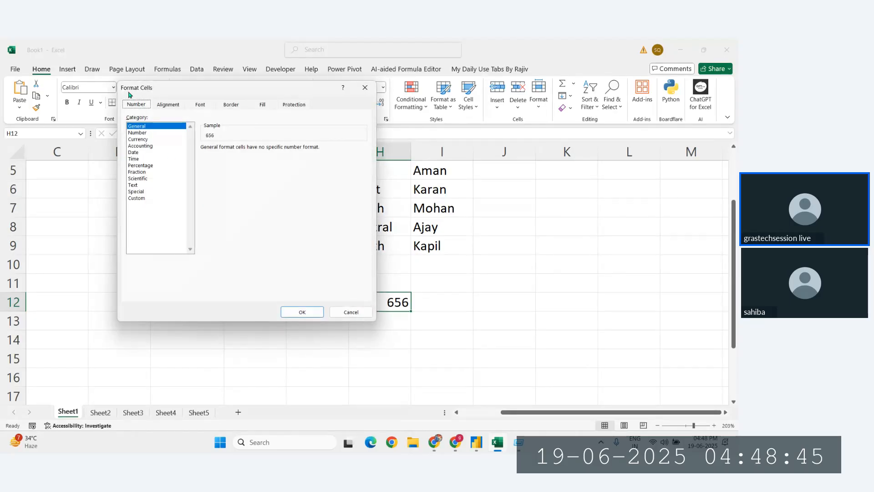
click(142, 143)
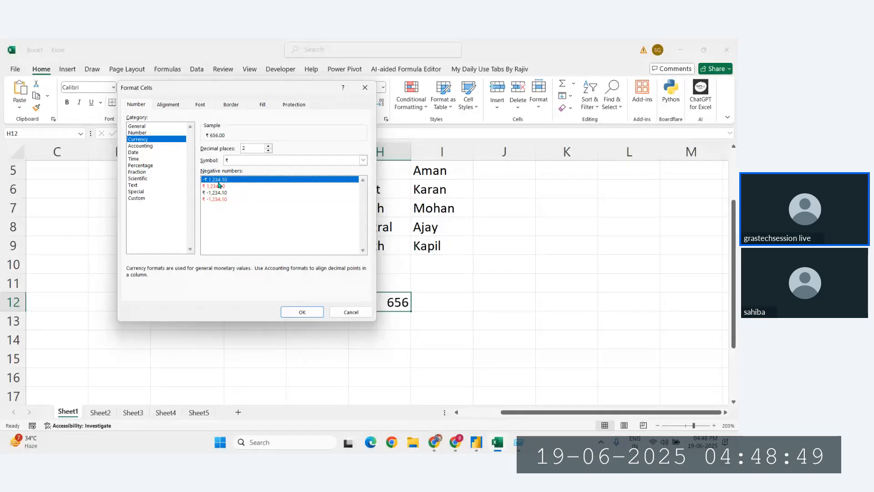
click(291, 312)
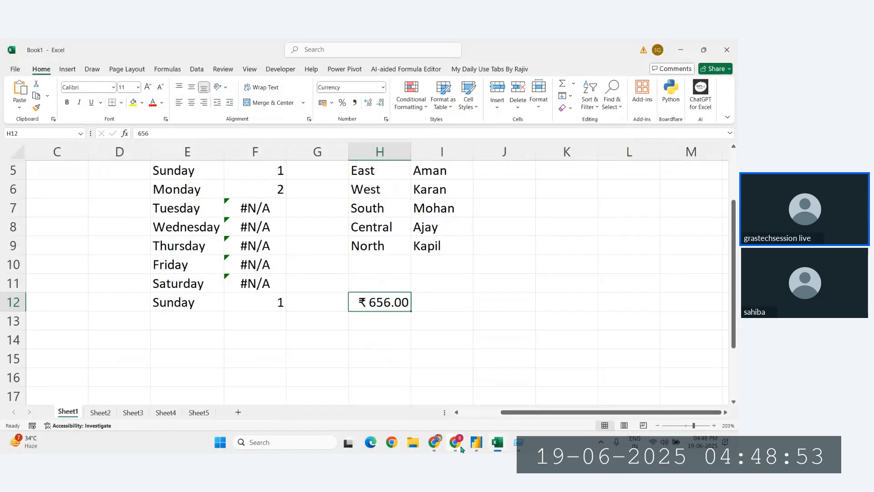
Switch back to the DAX reference in the browser and highlight the "General Number" and "Currency" arguments of the FORMAT examples
click(436, 442)
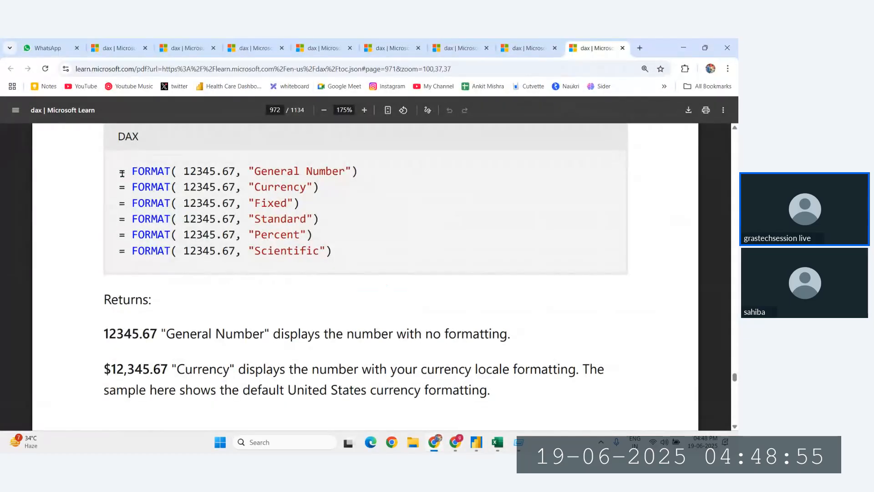
drag(125, 172, 172, 174)
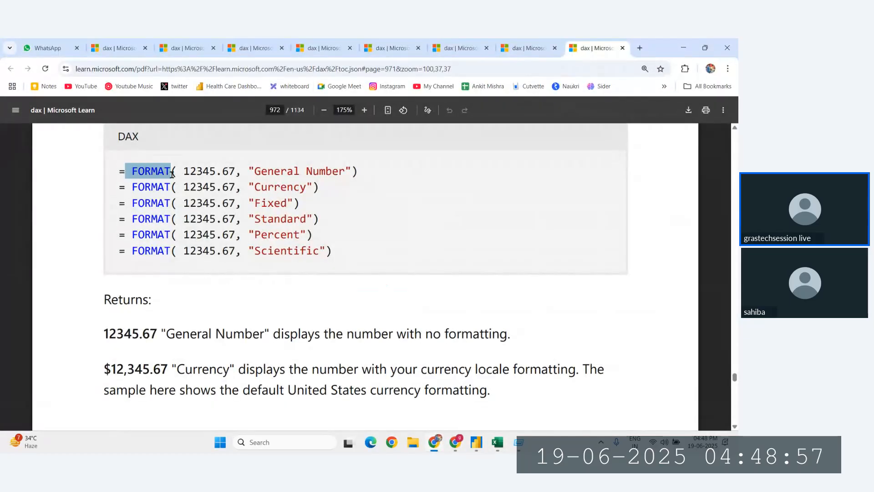
drag(249, 171, 358, 170)
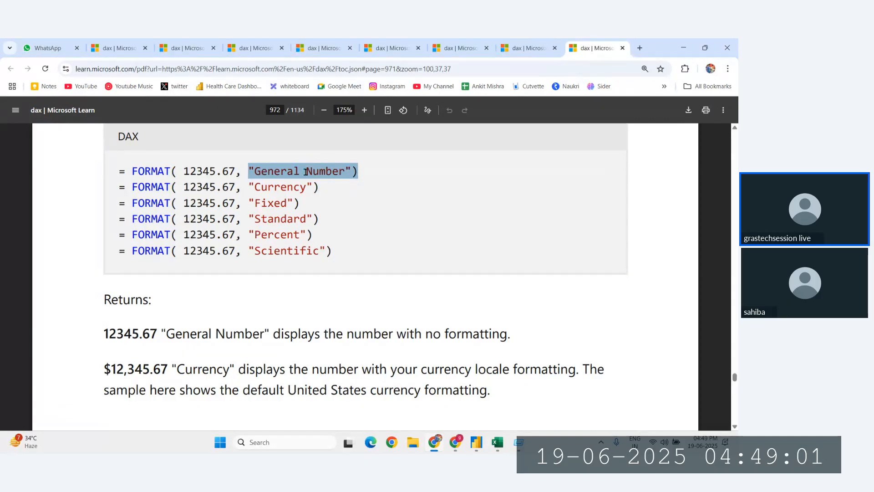
drag(171, 171, 334, 172)
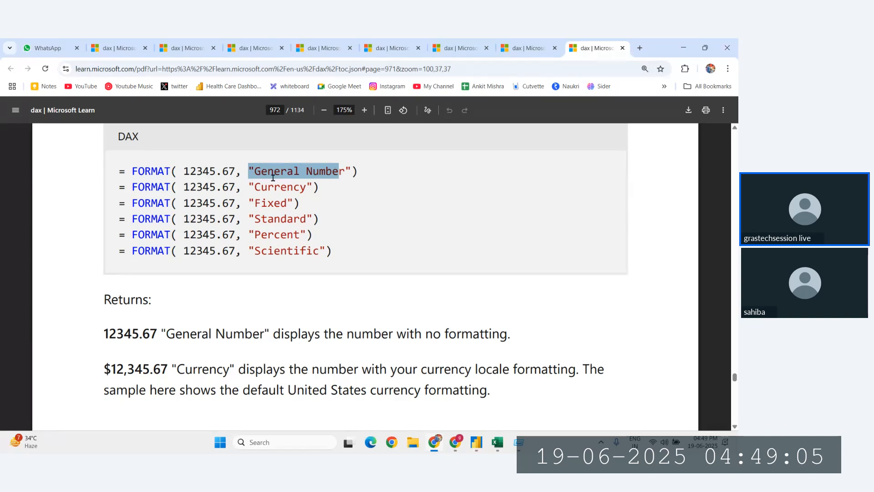
drag(172, 186, 322, 186)
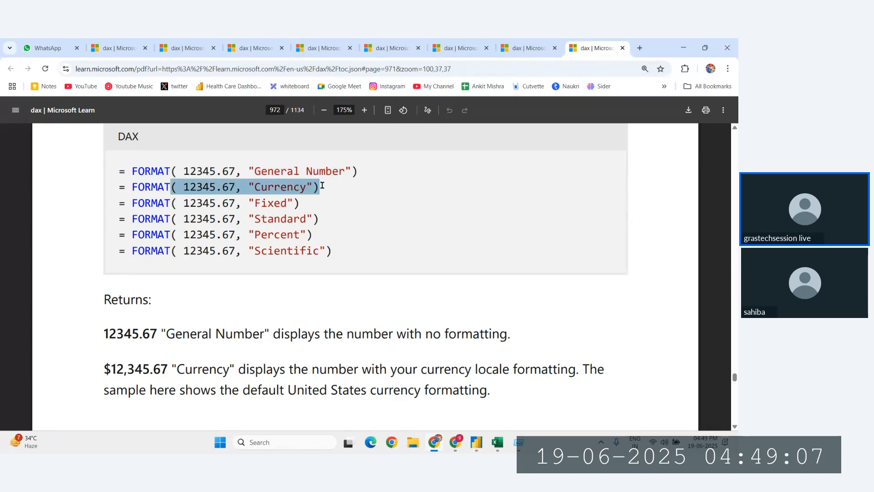
Switch to Power BI, view the format options of the Orders table's Discount column, and return to the FORMAT examples in the browser
key(alt+Tab)
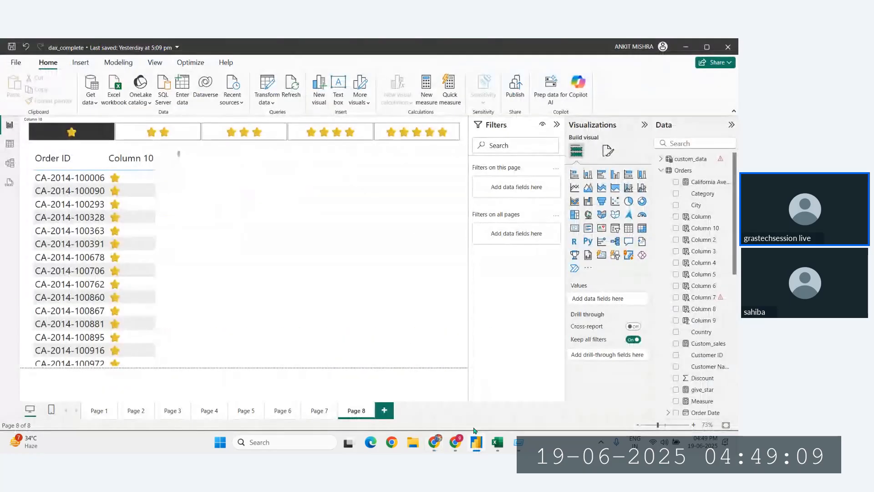
scroll(705, 300, down, 2)
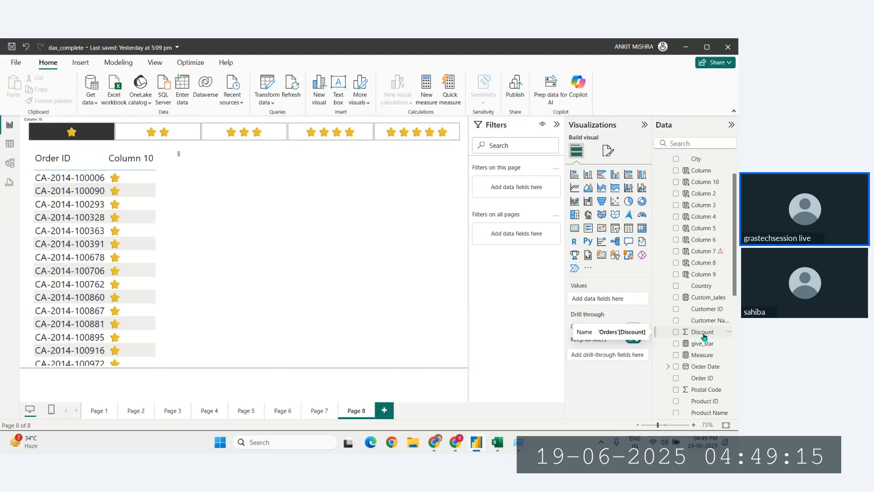
click(703, 333)
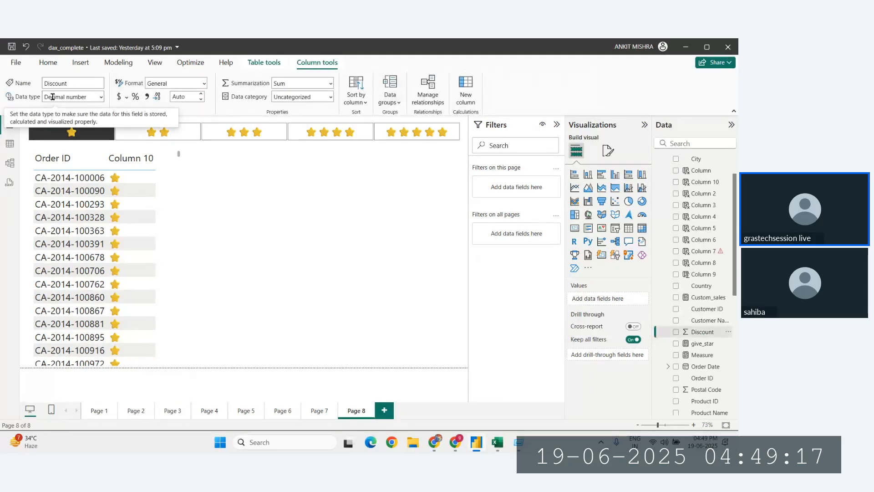
click(204, 84)
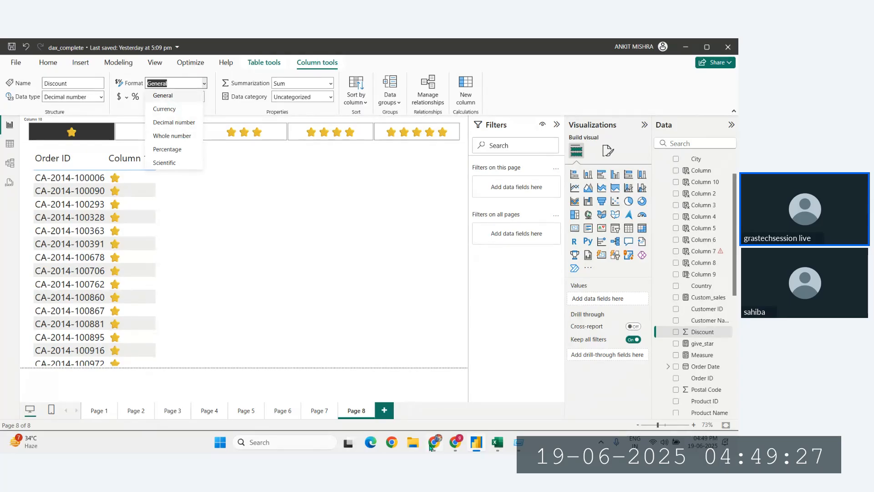
key(alt+Tab)
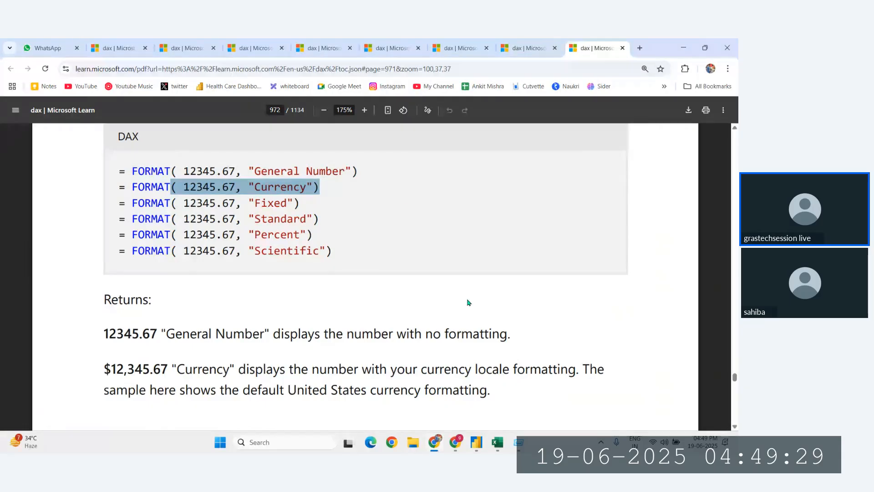
Switch to Power BI and review the data type and format options of the Orders table's Discount column
key(alt+Tab)
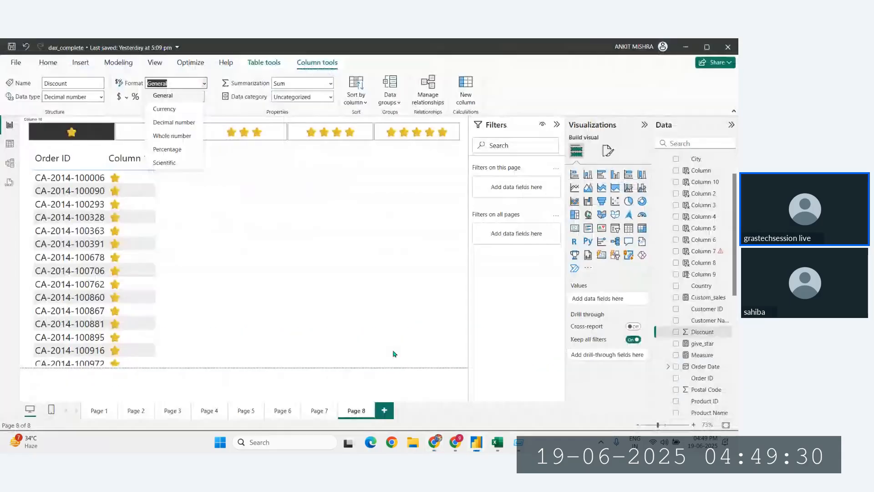
click(101, 97)
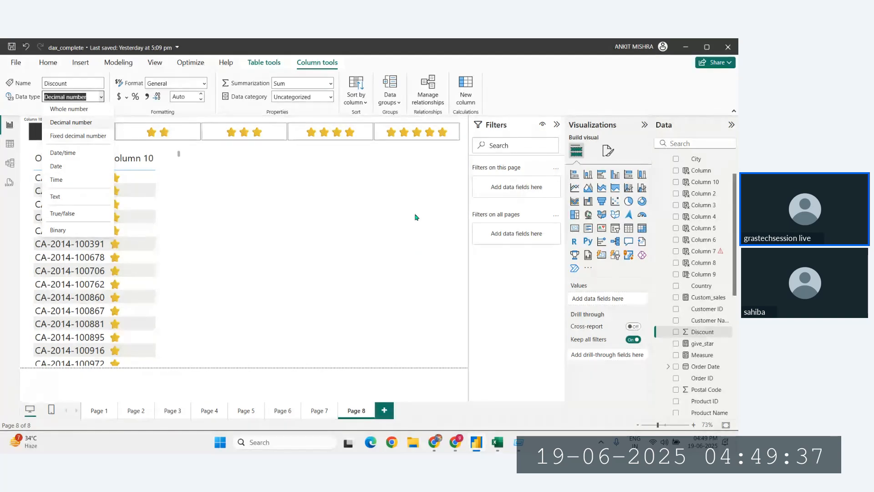
click(205, 87)
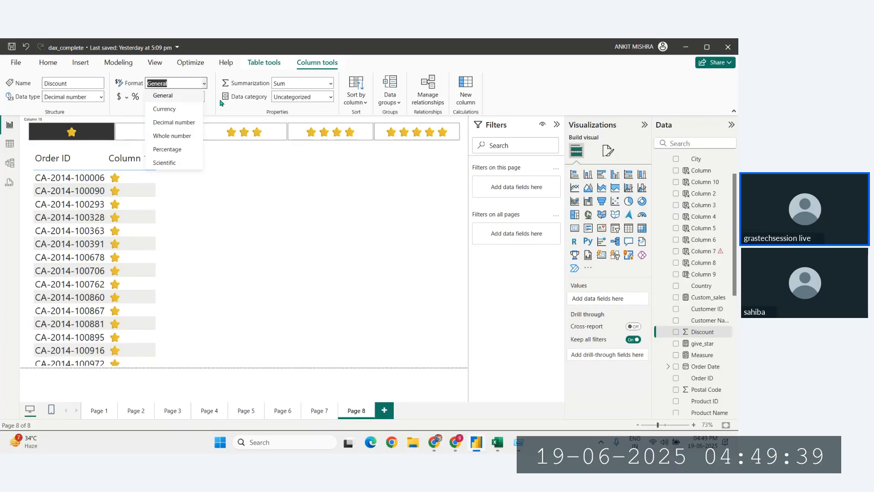
click(204, 86)
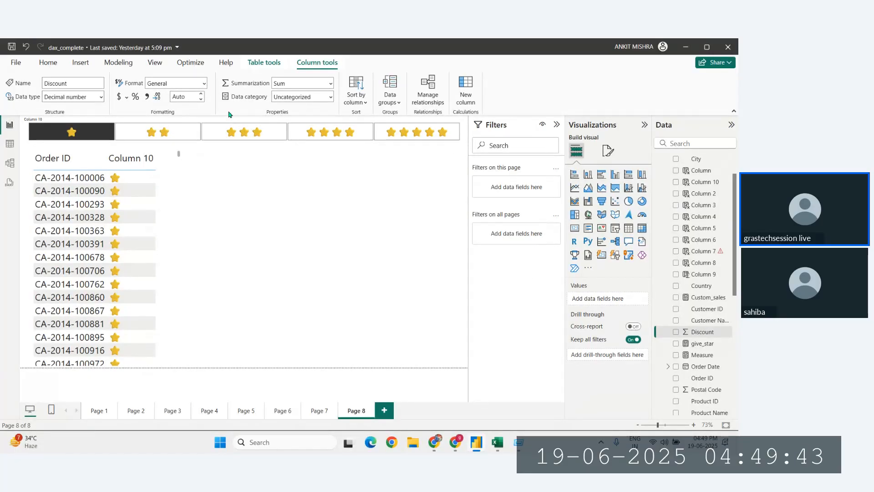
click(205, 85)
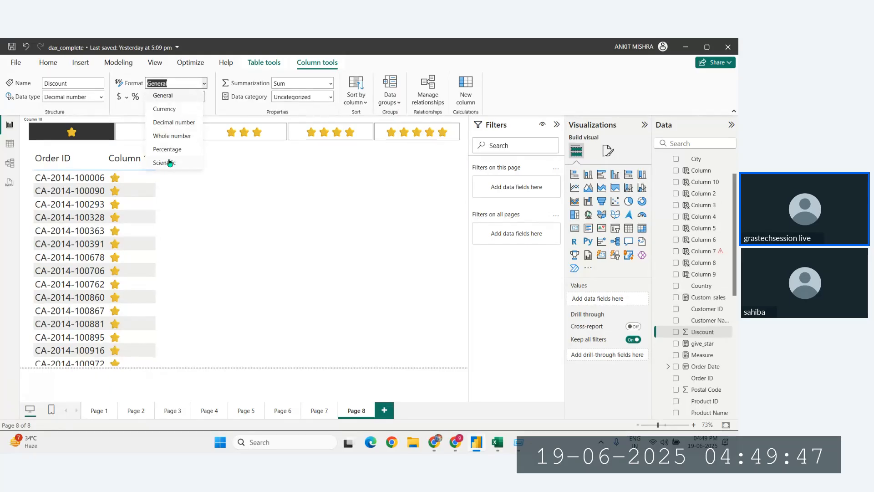
click(216, 104)
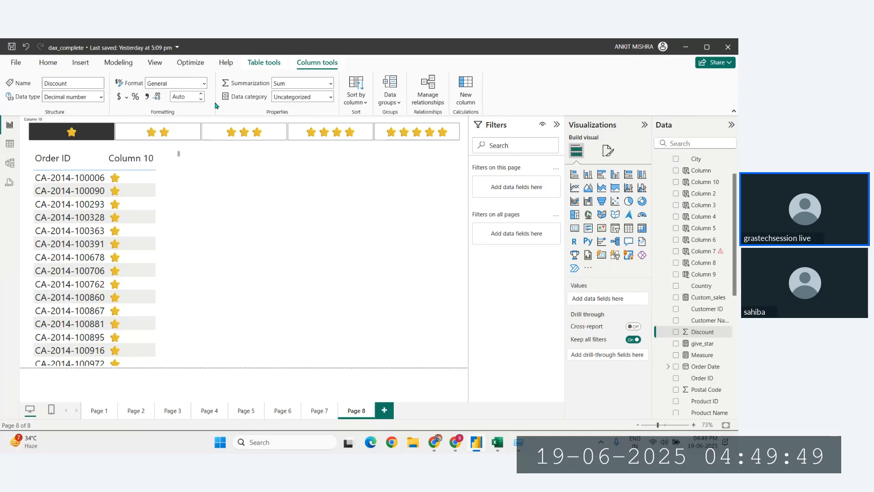
Select the Order Date column of the Orders table and view its available date formats
scroll(685, 330, down, 2)
scroll(685, 330, down, 2)
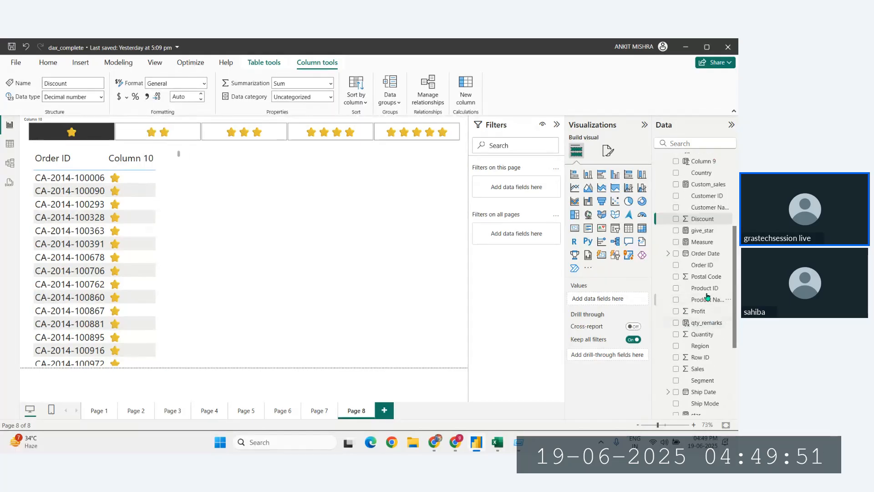
click(705, 253)
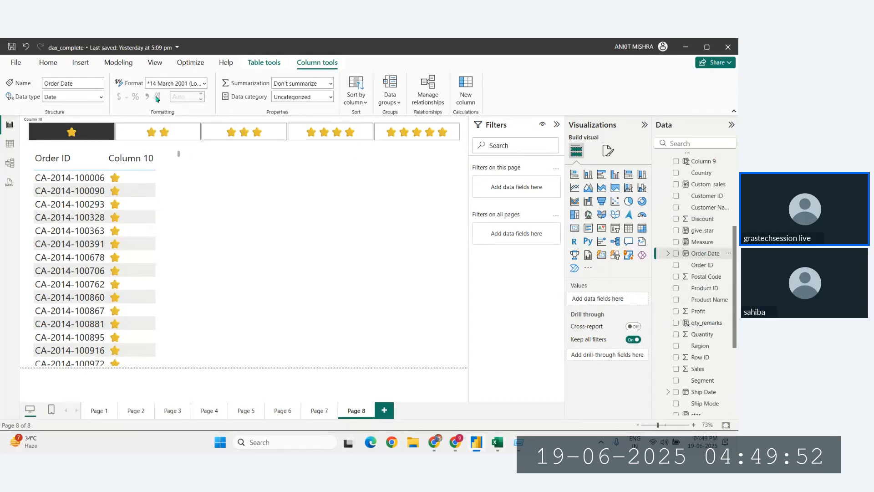
click(204, 83)
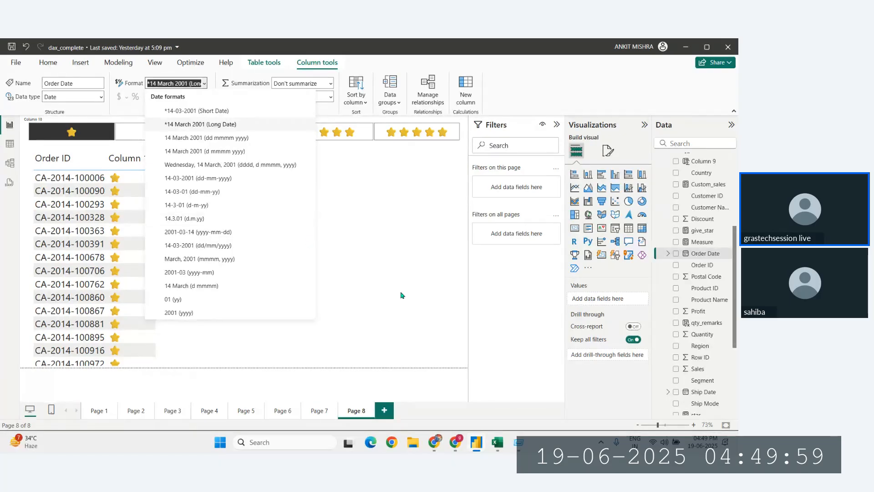
Switch back to the DAX reference in the browser, highlight the "Percent" FORMAT example and look through the return descriptions below it
mouse_move(434, 442)
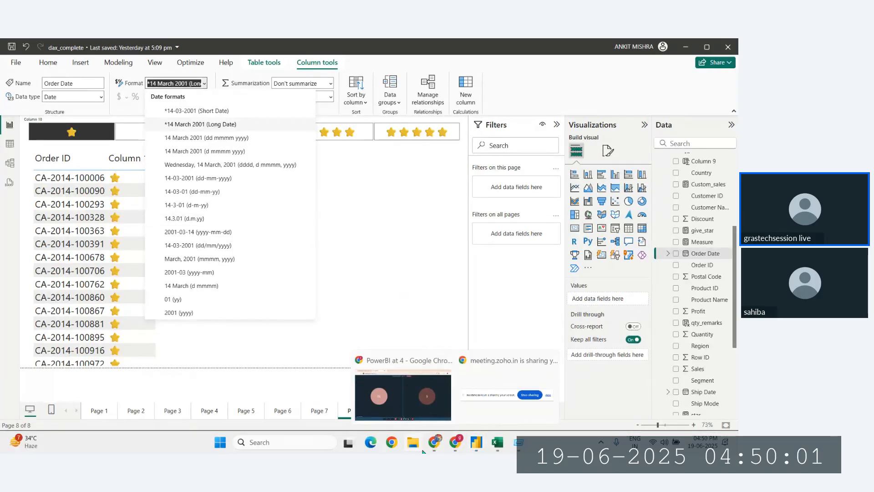
click(427, 422)
click(259, 233)
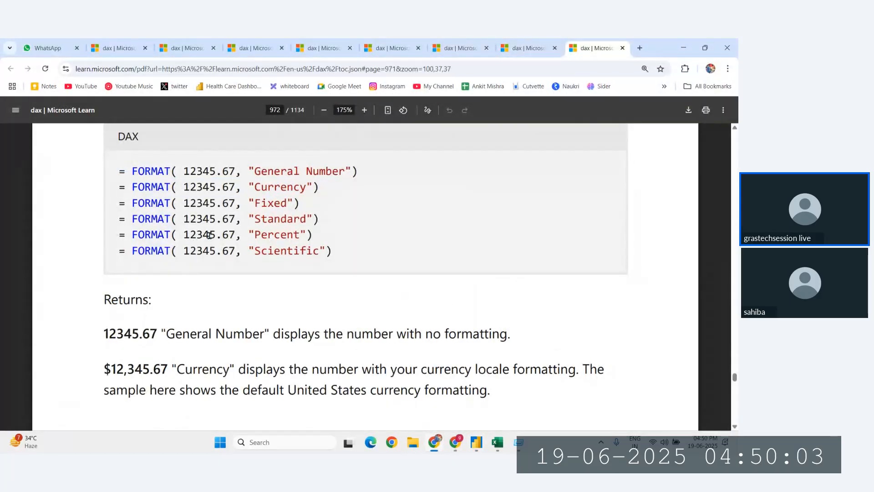
drag(184, 235, 257, 236)
scroll(255, 237, down, 1)
drag(159, 188, 310, 190)
scroll(308, 194, down, 4)
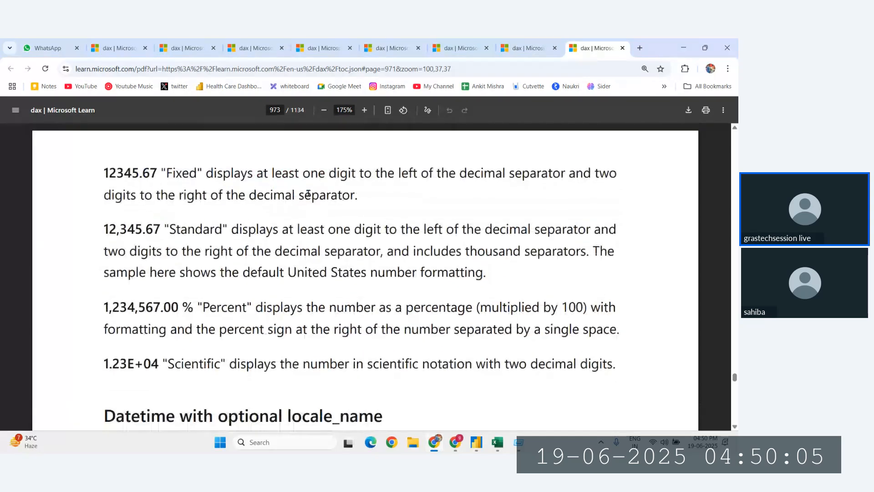
scroll(309, 193, down, 4)
drag(179, 302, 413, 301)
scroll(412, 301, up, 13)
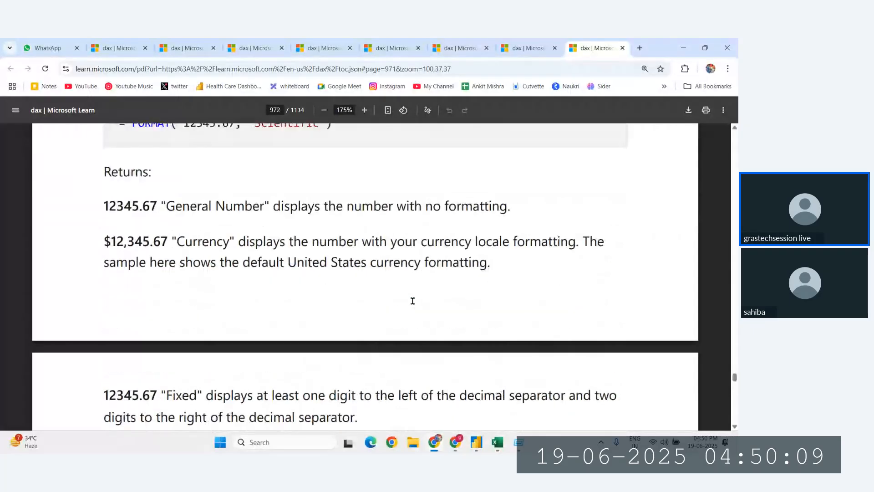
Highlight the Format strings examples in turn, from "General Number" and "Currency" through "Fixed", "Standard", "Percent" and "Scientific"
drag(131, 237, 392, 304)
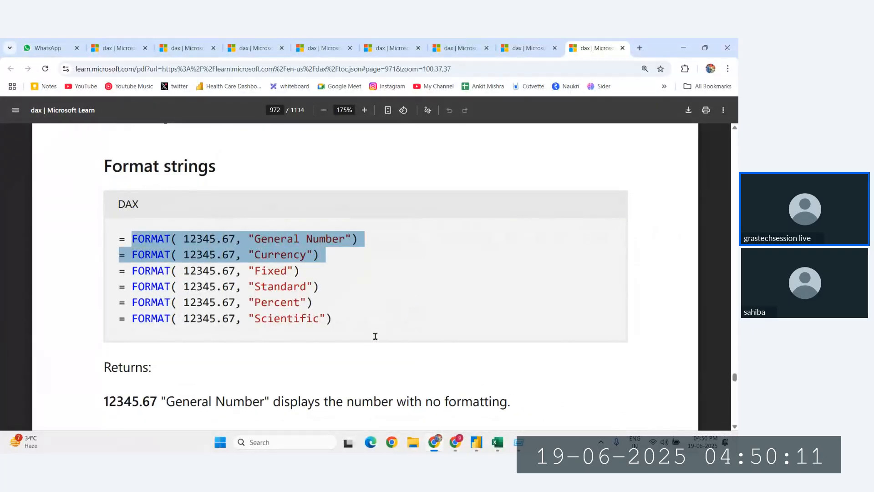
drag(183, 239, 351, 233)
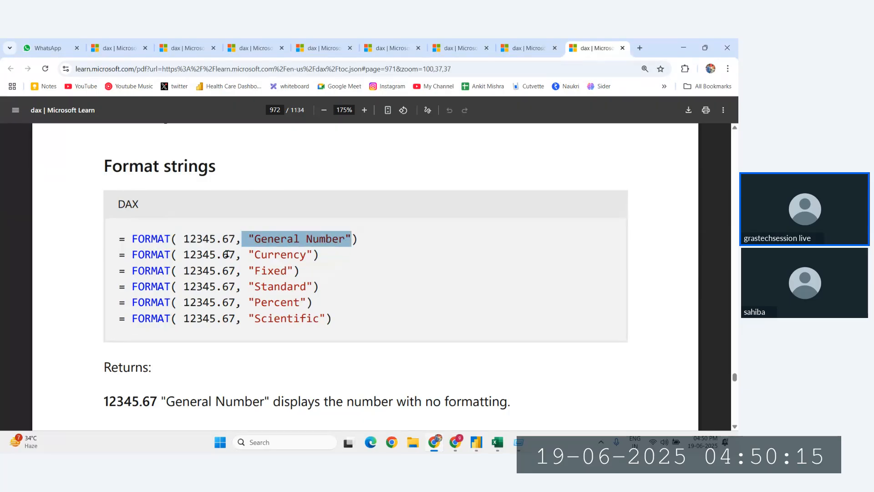
drag(184, 254, 341, 237)
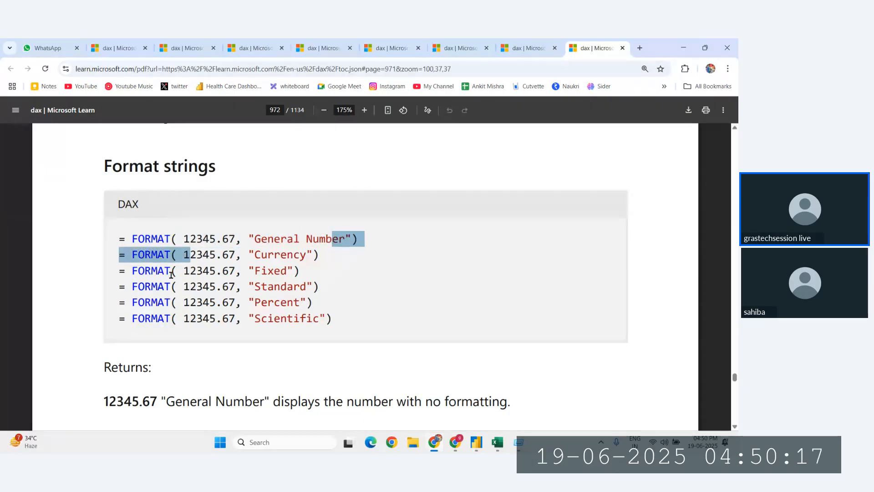
drag(180, 271, 306, 269)
drag(217, 289, 297, 289)
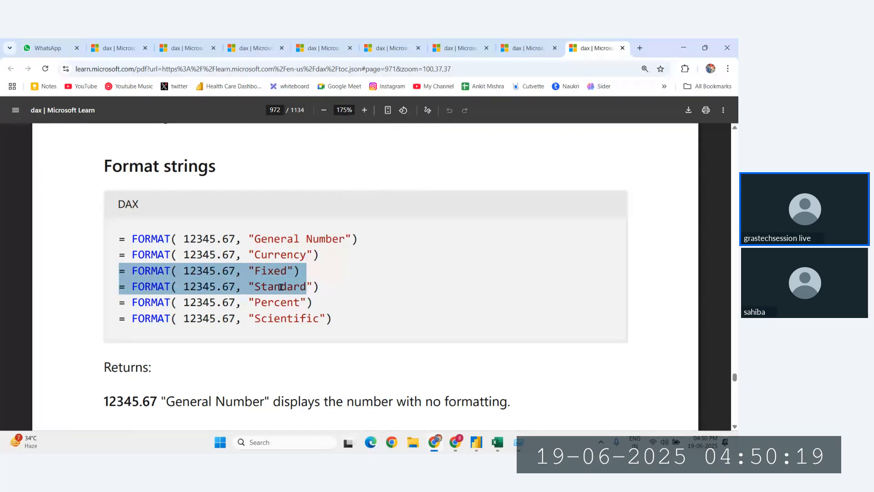
drag(183, 302, 312, 303)
drag(171, 319, 346, 320)
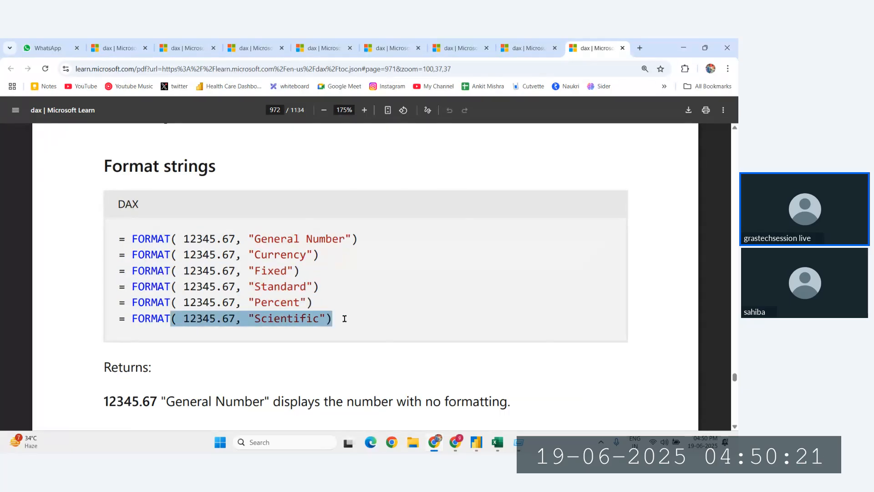
Review the return descriptions of the format strings and highlight the "Scientific" result 1.23E+04
scroll(345, 321, down, 9)
scroll(246, 304, up, 2)
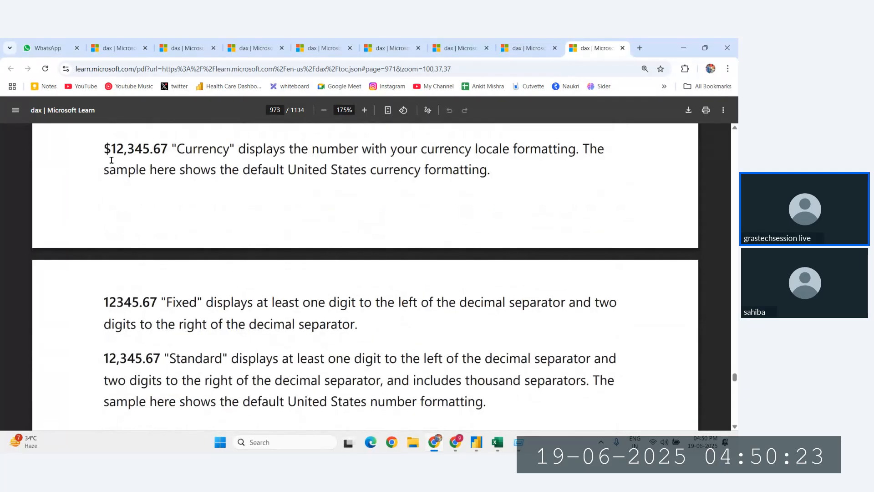
scroll(111, 161, down, 4)
drag(105, 339, 164, 335)
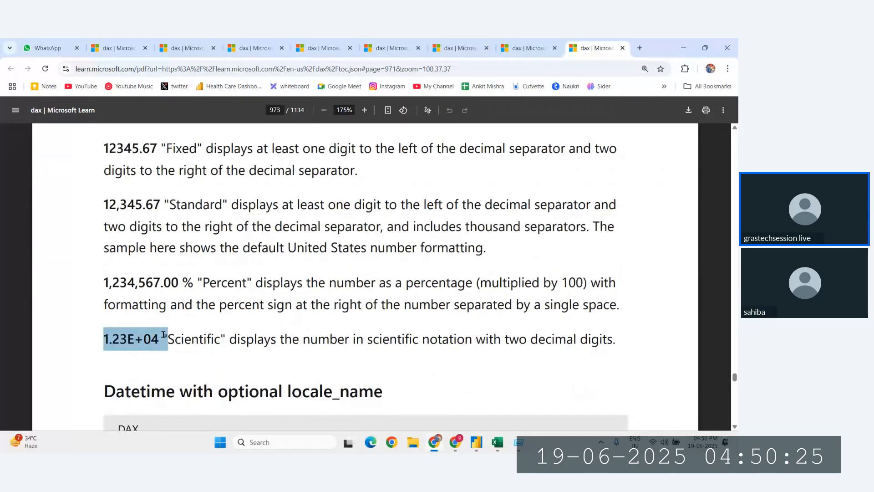
scroll(164, 334, down, 5)
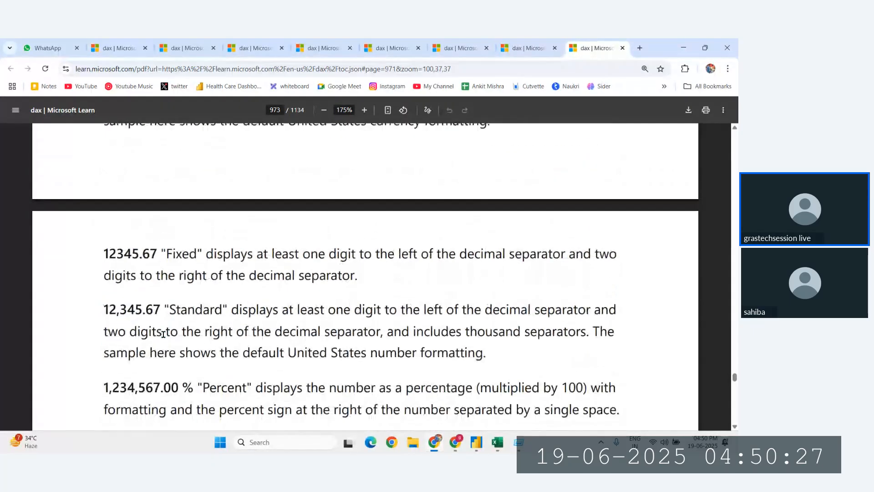
Highlight the dt date value and the "en-US" locale argument in the first "Datetime with optional locale_name" example
drag(177, 230, 328, 230)
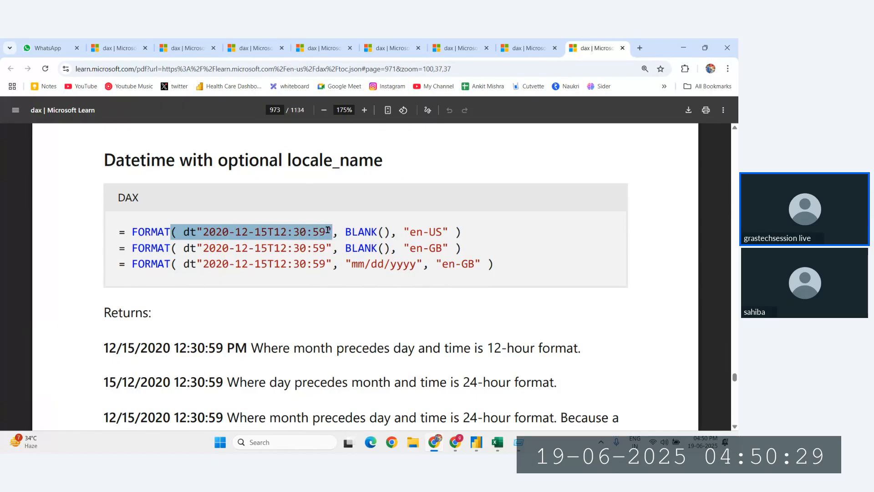
drag(183, 233, 199, 233)
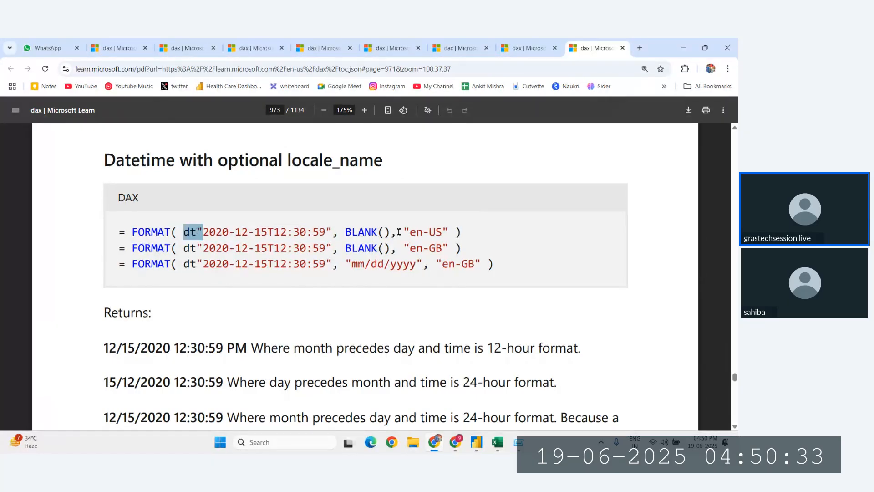
mouse_move(399, 233)
mouse_down()
mouse_move(441, 230)
mouse_move(404, 230)
mouse_up()
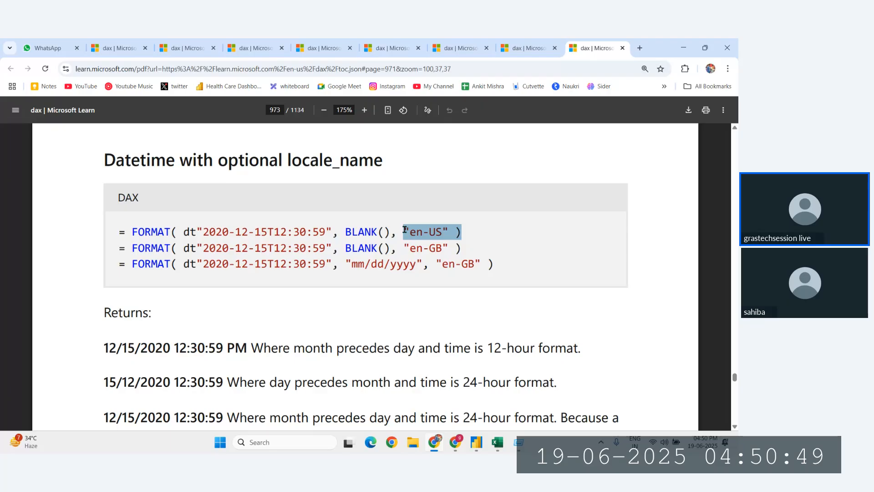
click(237, 235)
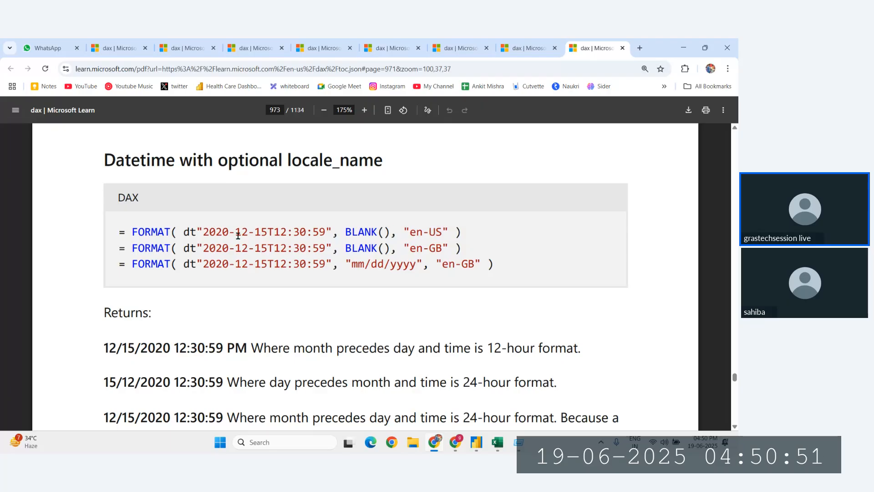
drag(204, 232, 349, 236)
drag(403, 233, 447, 249)
Highlight the "en-GB" locale argument in the third and second datetime FORMAT examples
scroll(447, 247, down, 1)
click(446, 209)
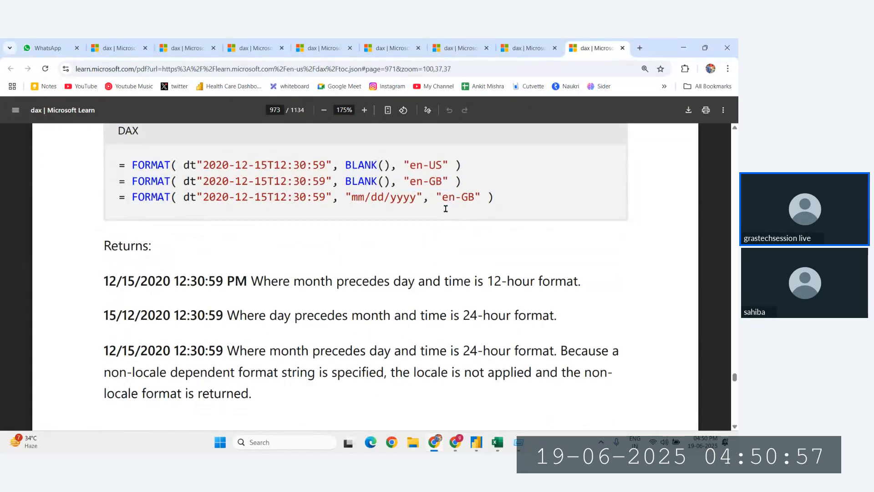
drag(438, 192, 477, 193)
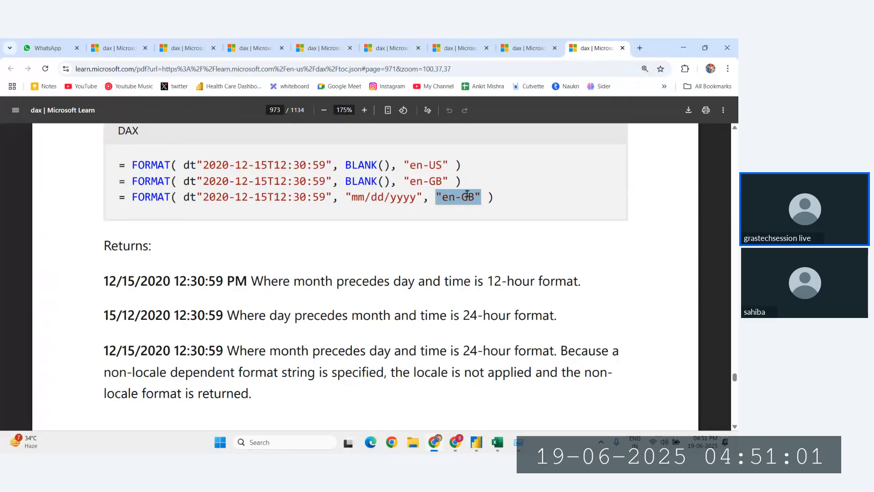
click(451, 193)
drag(411, 182, 445, 180)
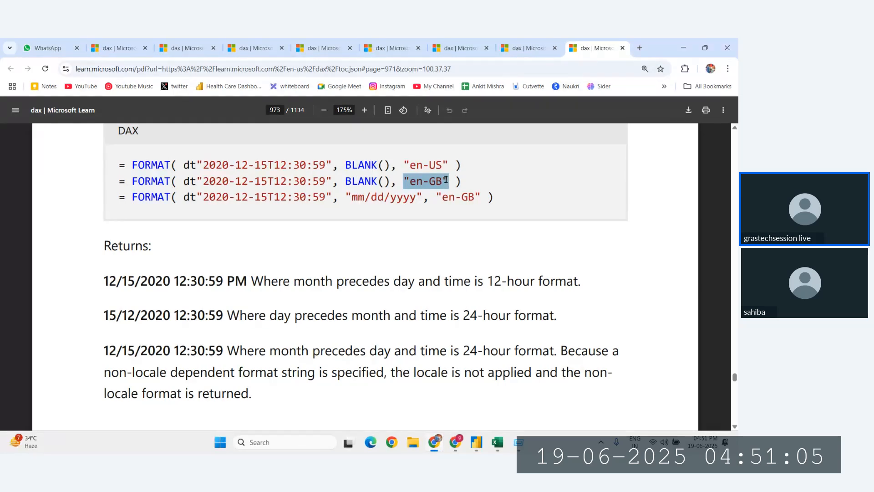
Switch to Power BI and, in the Orders query of Power Query Editor, open the Using Locale type settings for the Order Date column
click(477, 441)
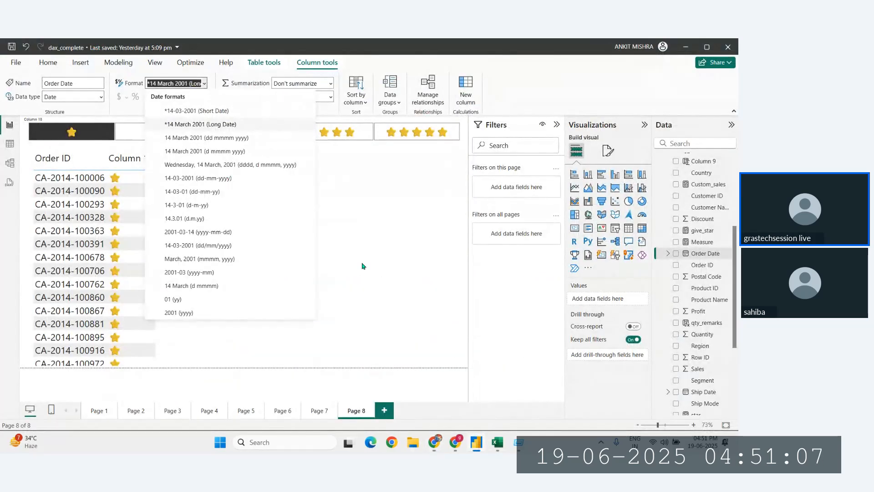
click(364, 213)
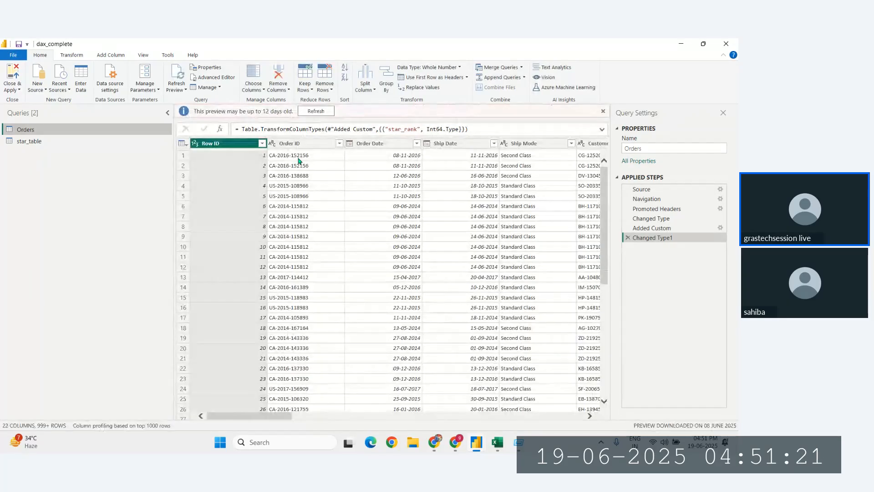
click(396, 143)
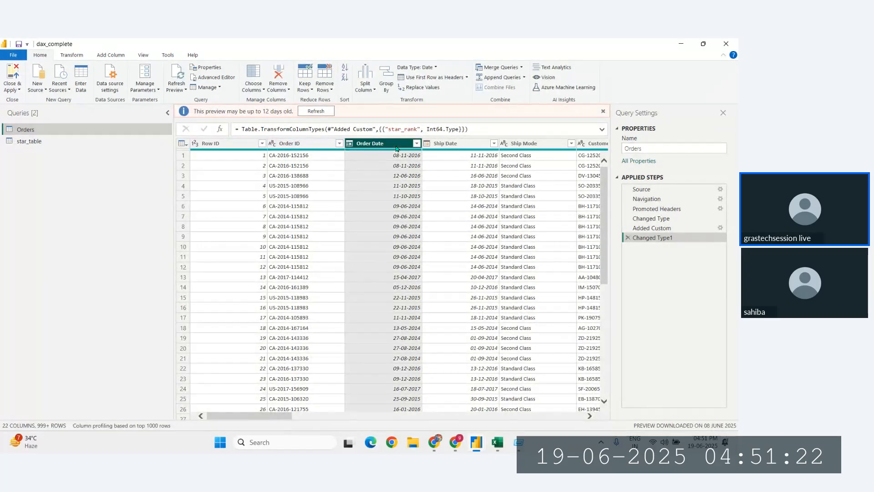
click(350, 144)
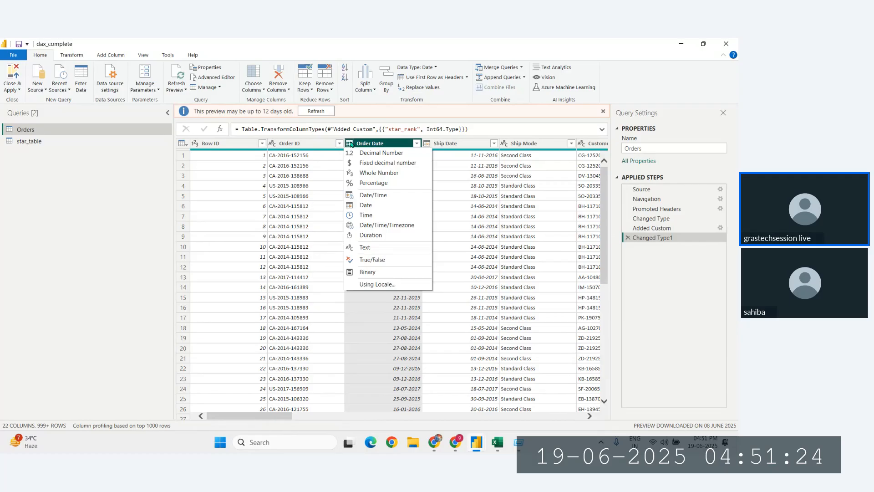
click(367, 286)
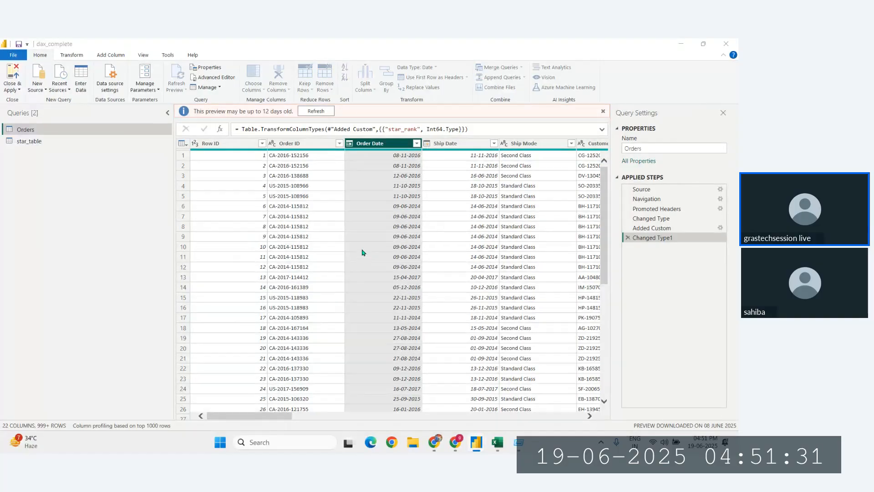
Browse the available locales for the Order Date column from English (India) onwards, and cancel without changing the type
click(292, 258)
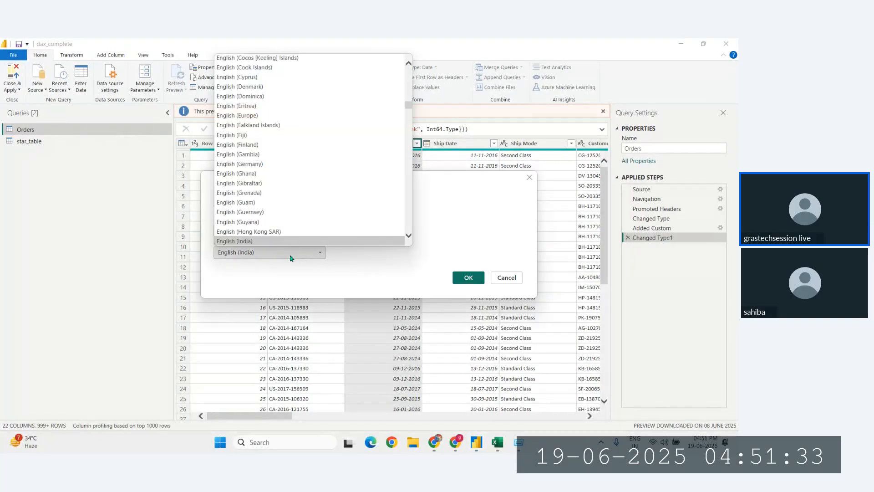
scroll(253, 150, down, 18)
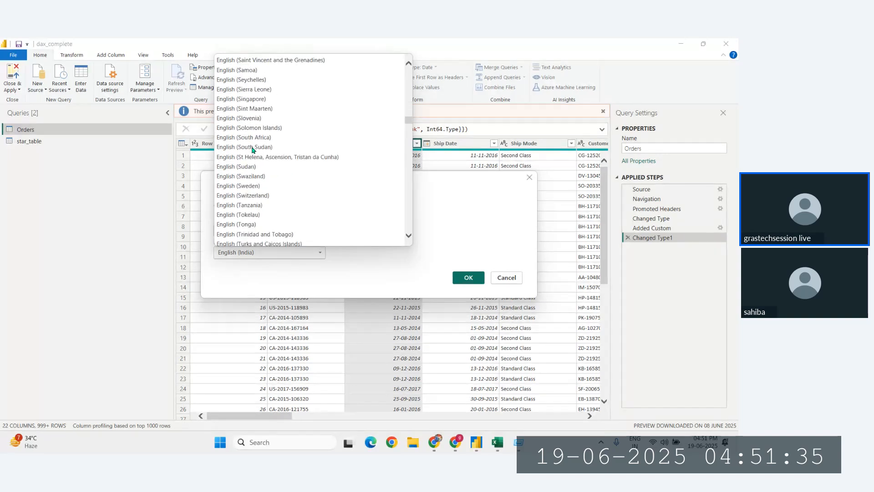
scroll(253, 150, down, 20)
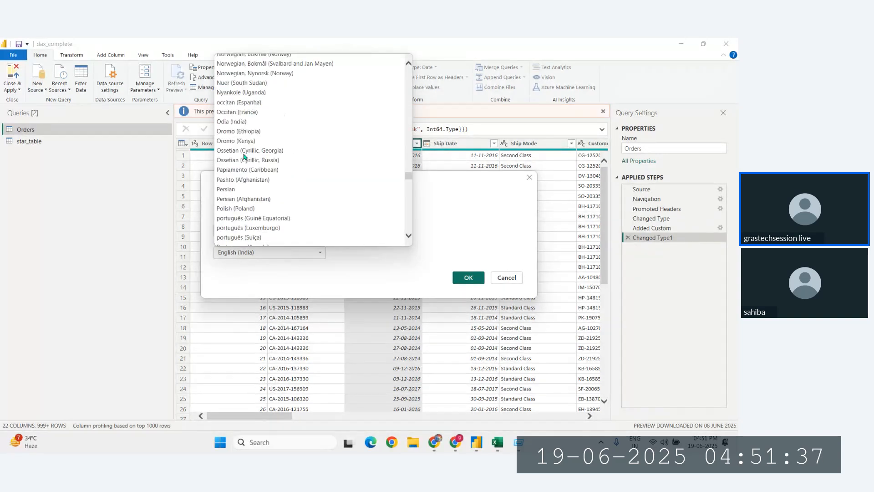
click(514, 277)
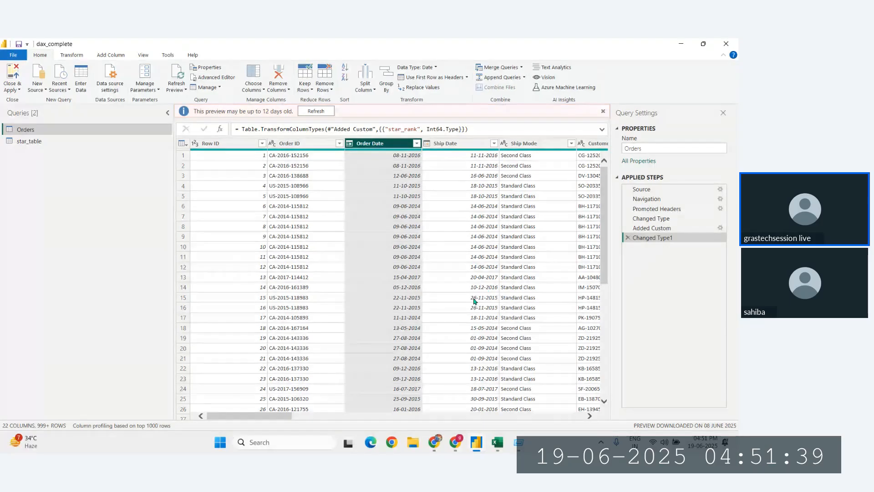
Switch back to the DAX reference in Chrome and review the predefined numeric formats and custom numeric format characters of FORMAT
key(alt+Tab)
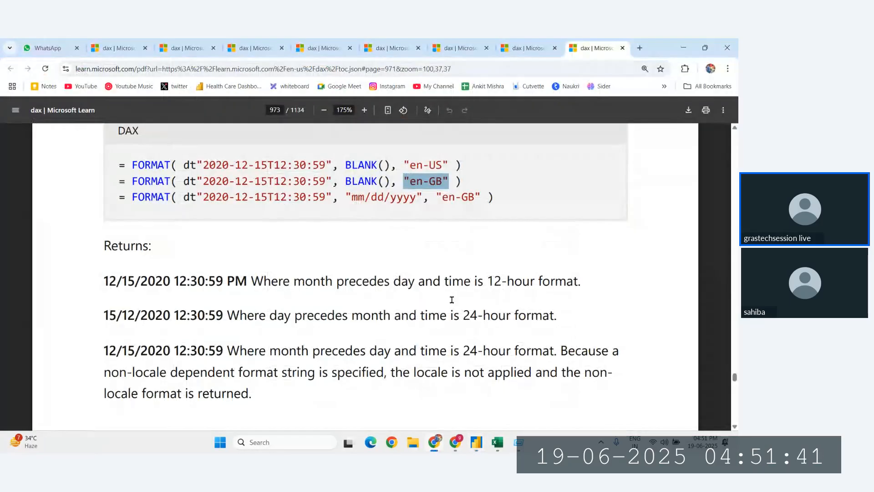
scroll(452, 300, down, 5)
scroll(452, 299, down, 3)
scroll(285, 261, down, 15)
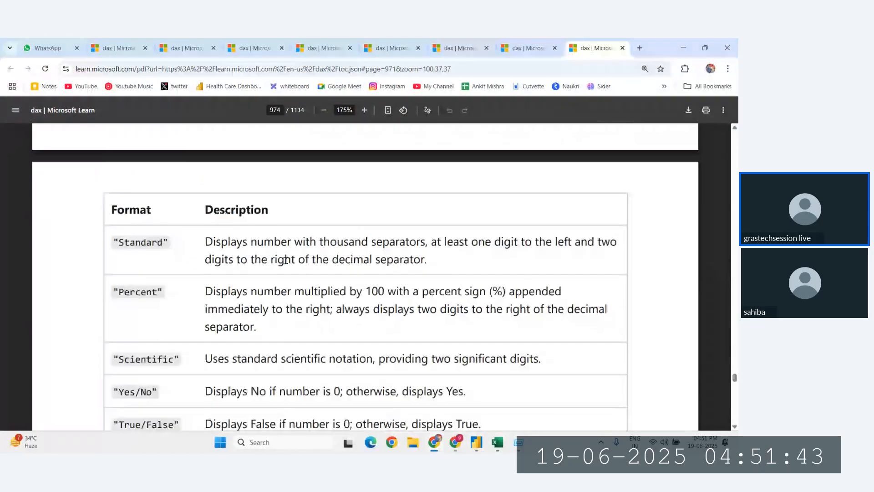
scroll(285, 261, down, 15)
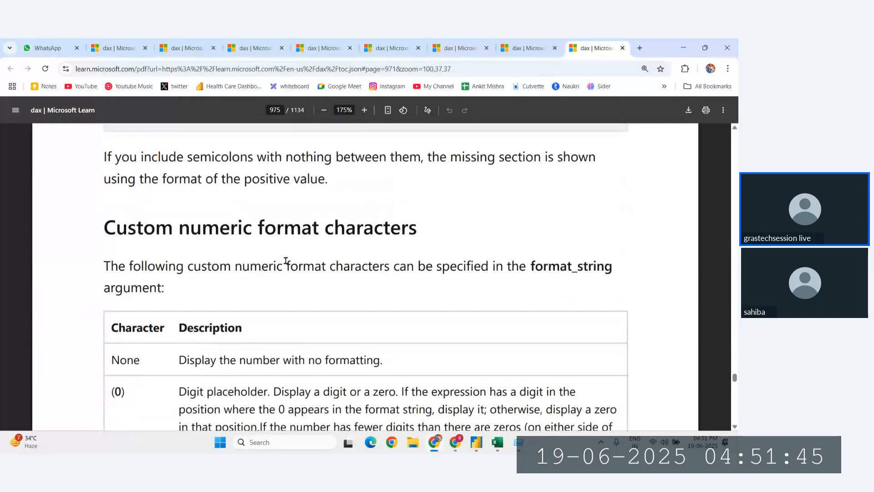
scroll(285, 260, down, 20)
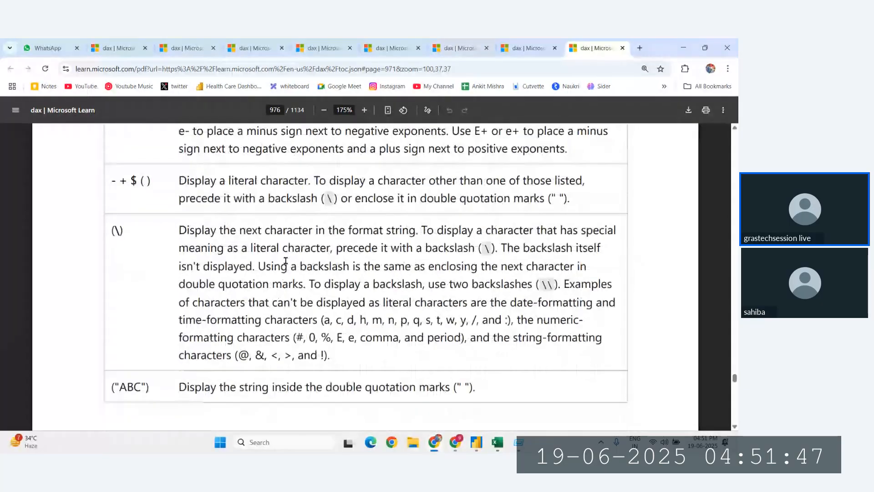
scroll(286, 260, up, 4)
Review the predefined and custom date/time formats, including the en-US and de-DE example results, through to the end of the FORMAT article
scroll(286, 260, down, 6)
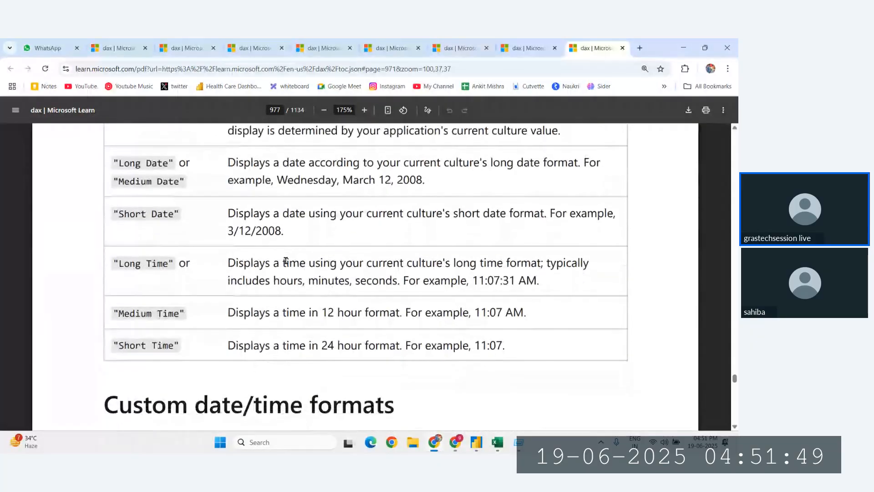
scroll(285, 260, down, 10)
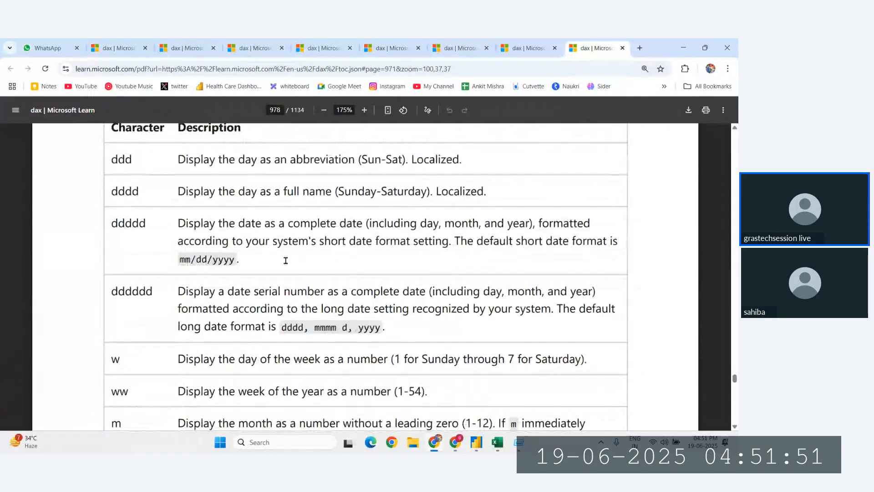
scroll(161, 292, up, 3)
scroll(161, 292, down, 20)
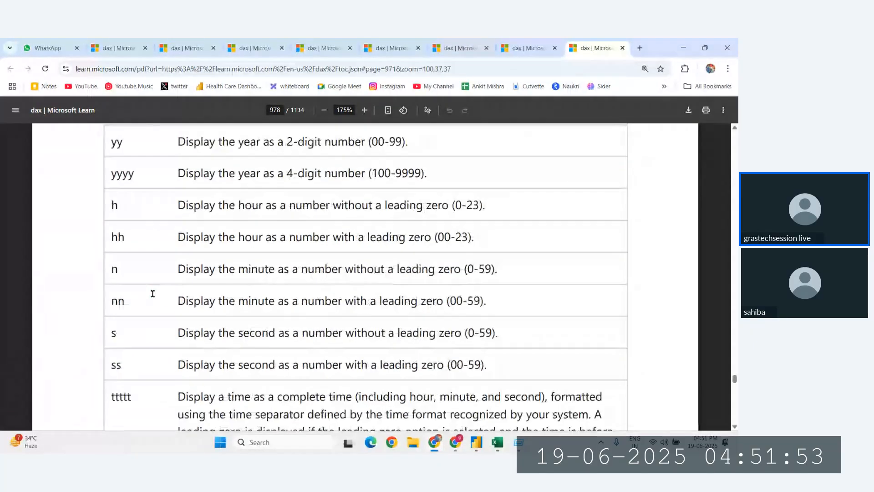
scroll(153, 293, down, 15)
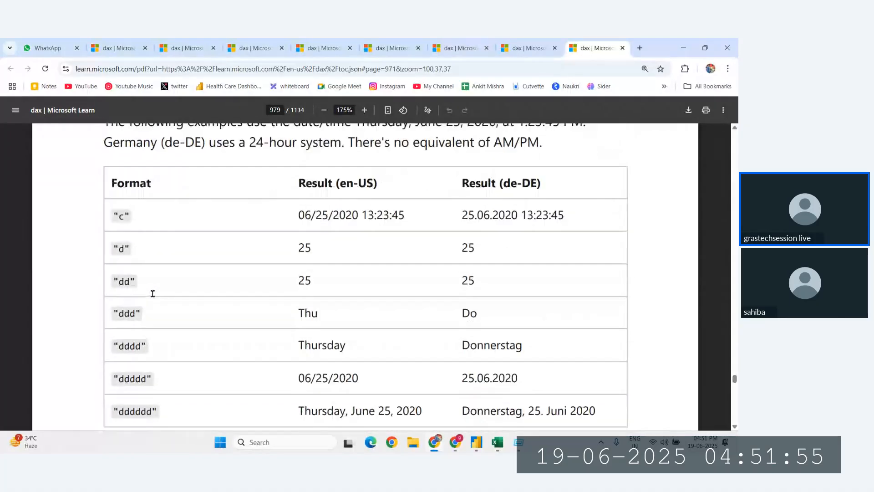
scroll(153, 294, down, 12)
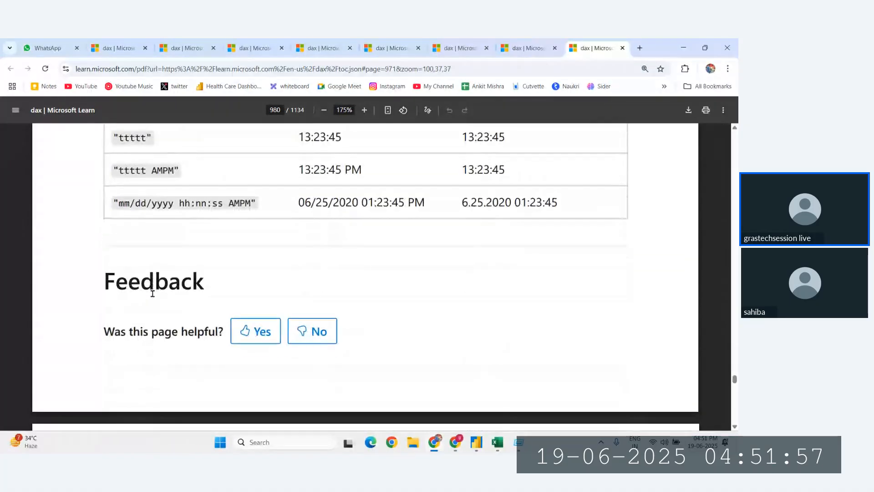
Return to the "Datetime with optional locale_name" examples and highlight the "en-US" argument in the first formula
scroll(152, 293, up, 12)
scroll(153, 293, down, 3)
scroll(153, 293, up, 20)
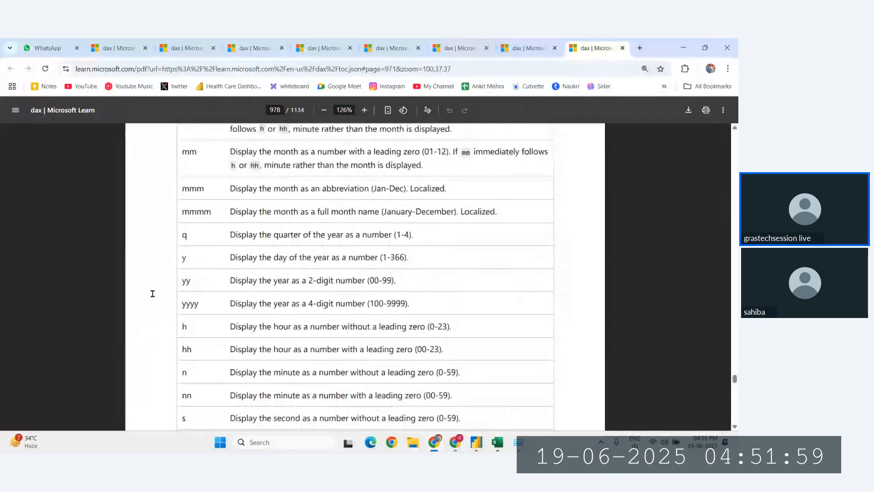
scroll(392, 257, up, 20)
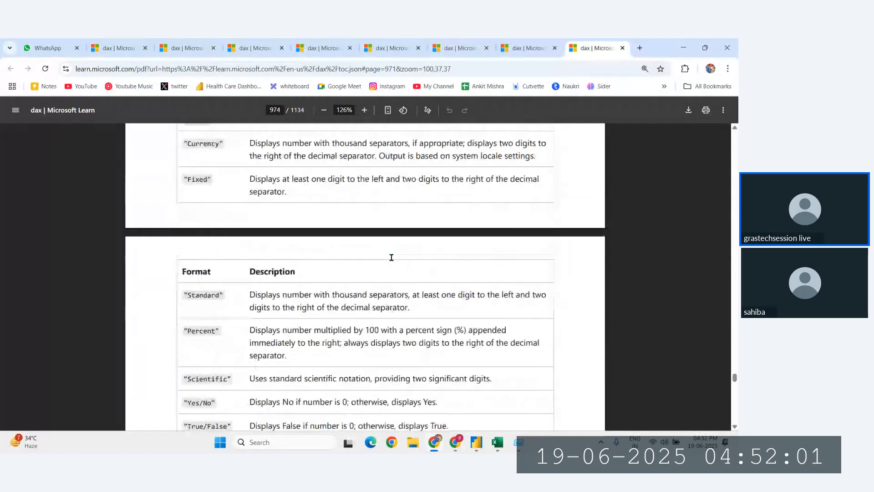
scroll(391, 257, down, 10)
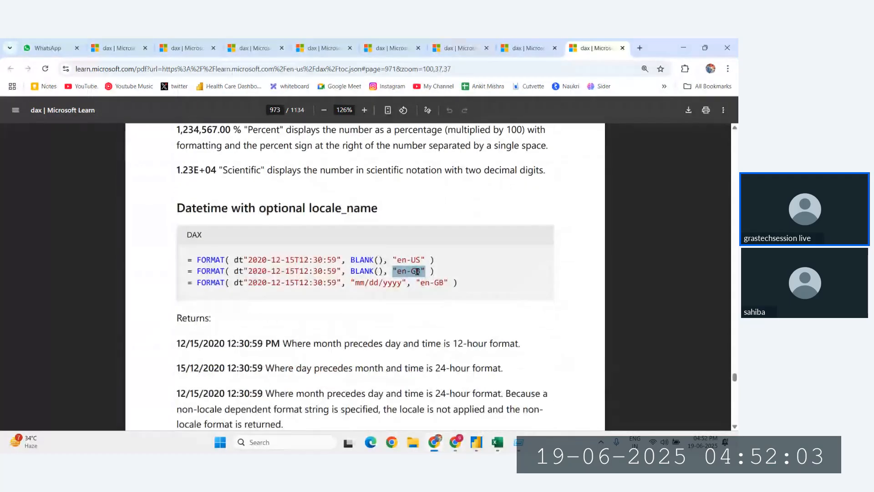
drag(424, 259, 391, 257)
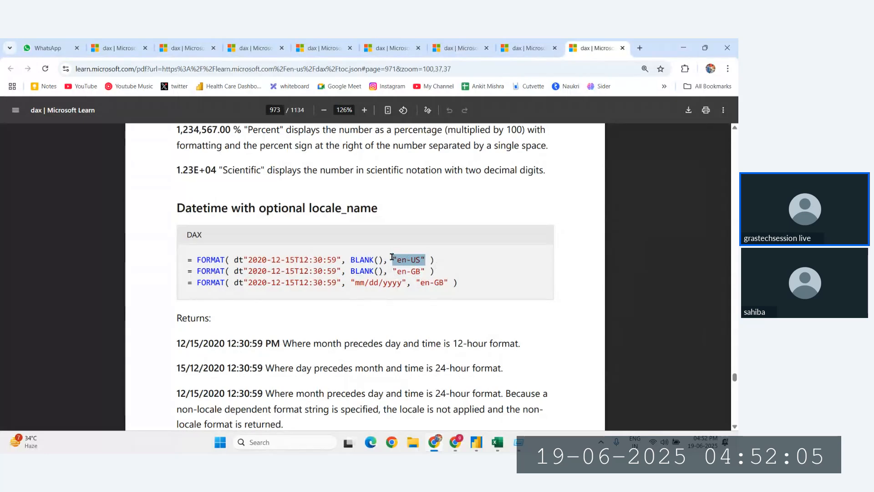
Search Google in a new browser tab for powerbi country locale list "en-US"
click(639, 48)
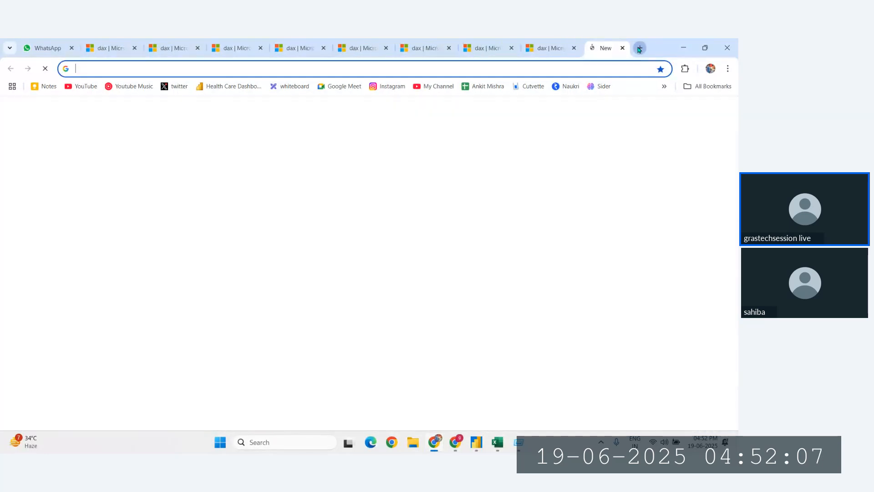
text(powerbi )
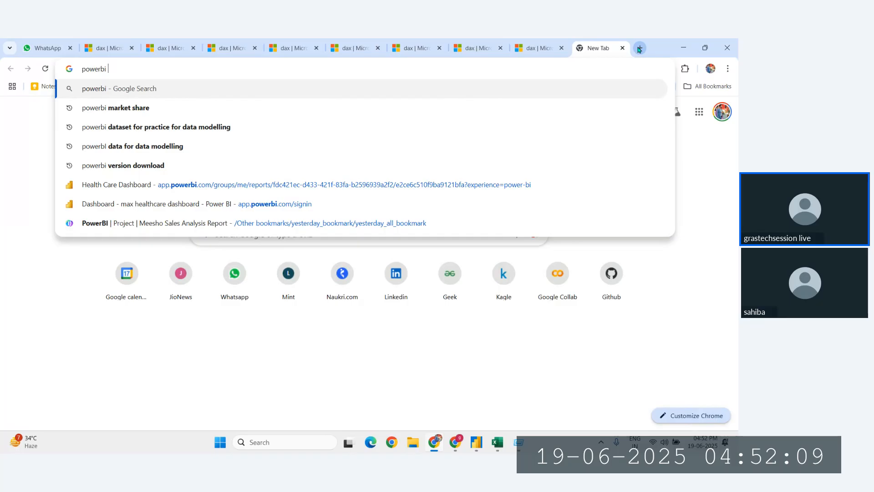
text(country loca)
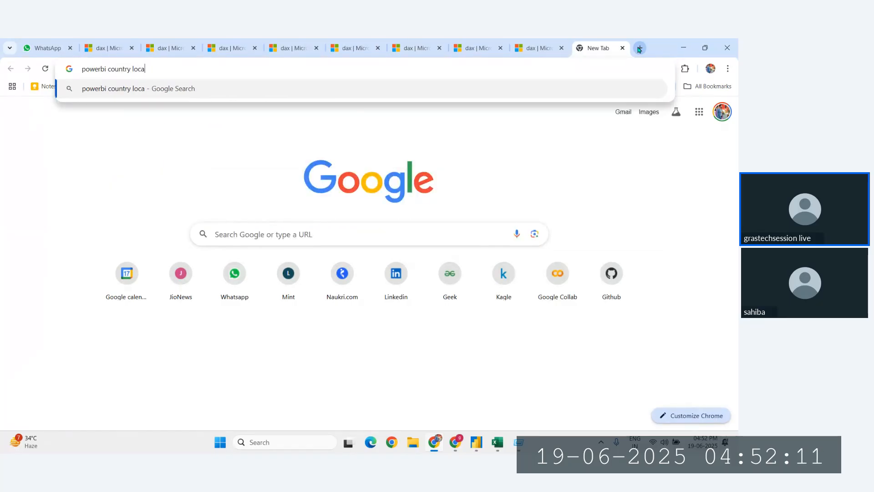
text(le list "en-US")
key(Return)
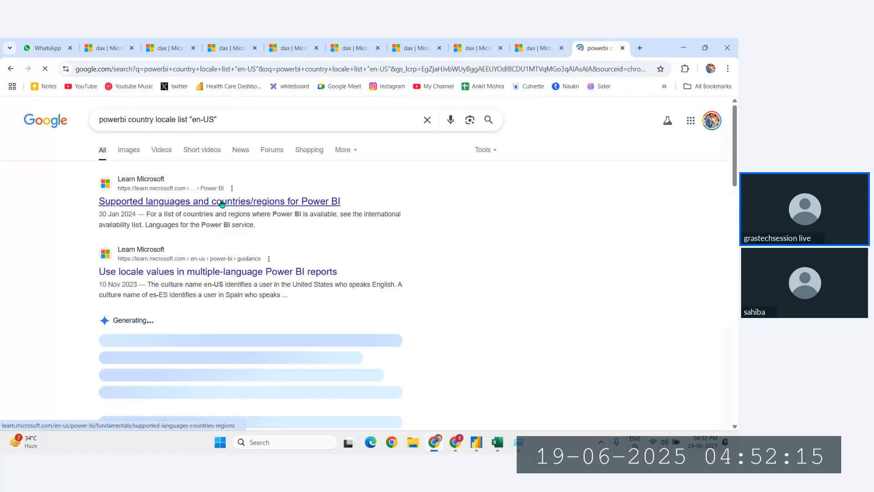
Open the "Supported languages and countries/regions for Power BI" article and scan it for a list of locale codes
click(222, 202)
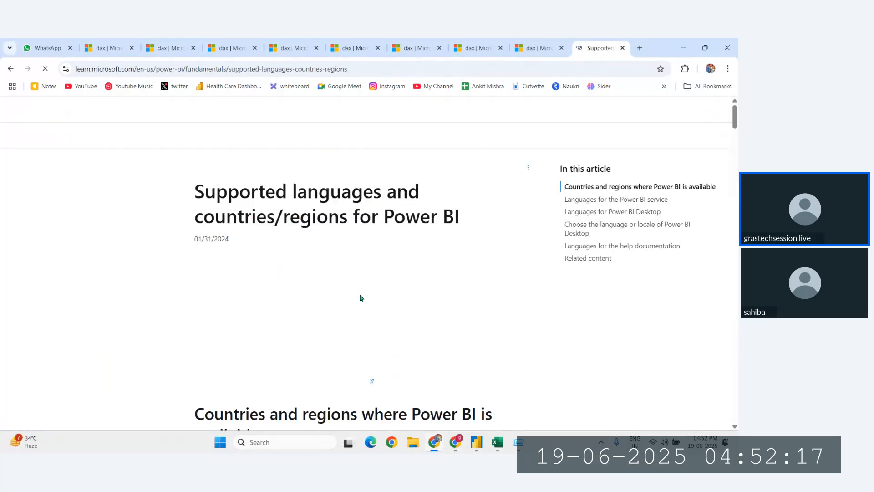
scroll(344, 313, down, 10)
scroll(272, 222, down, 15)
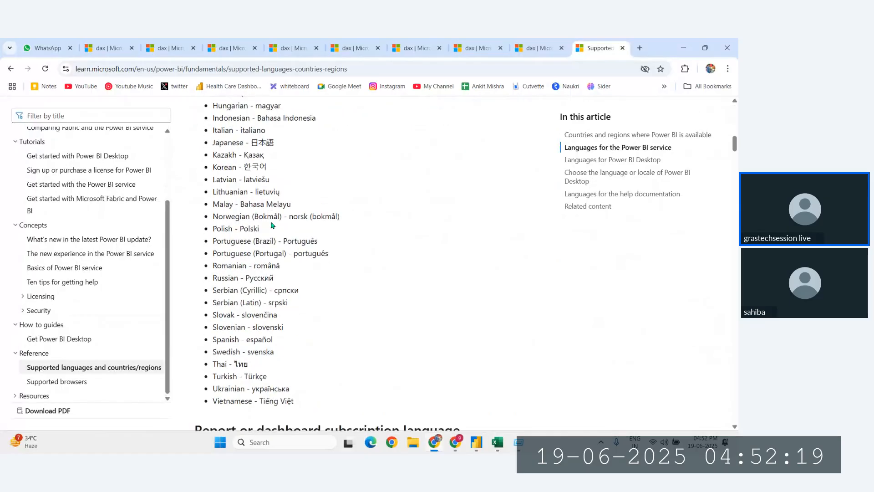
scroll(272, 224, down, 15)
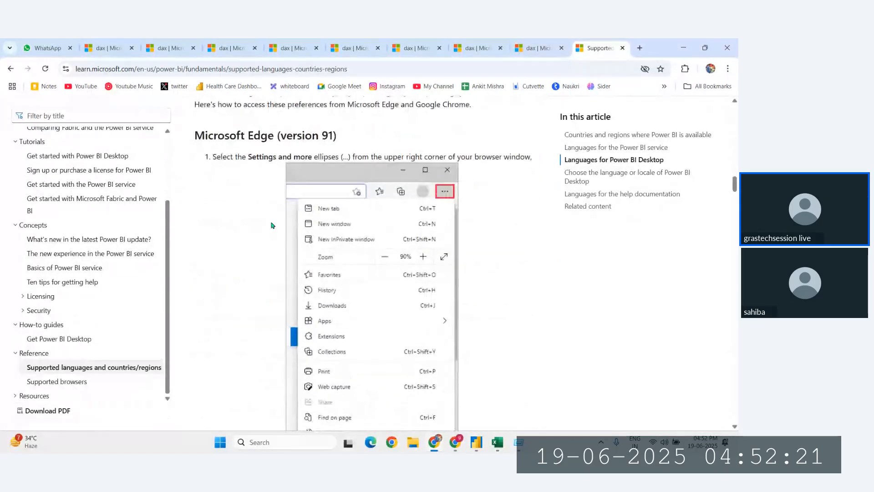
scroll(271, 224, down, 15)
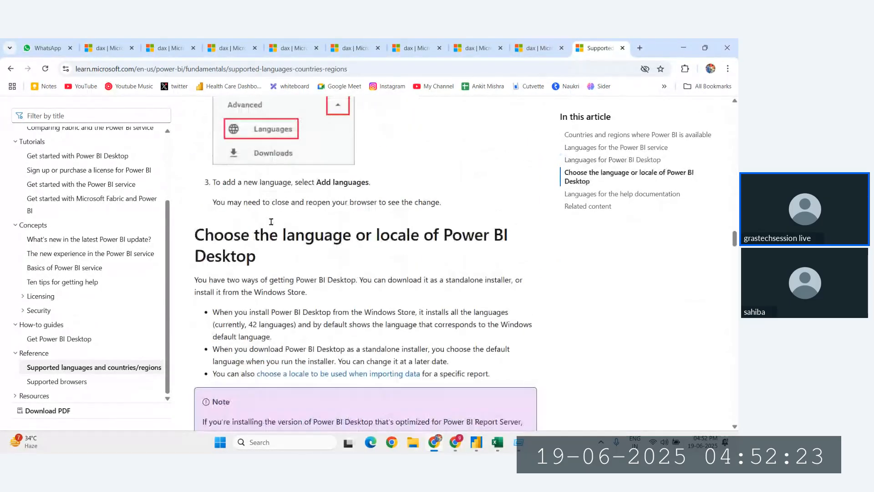
scroll(272, 224, down, 15)
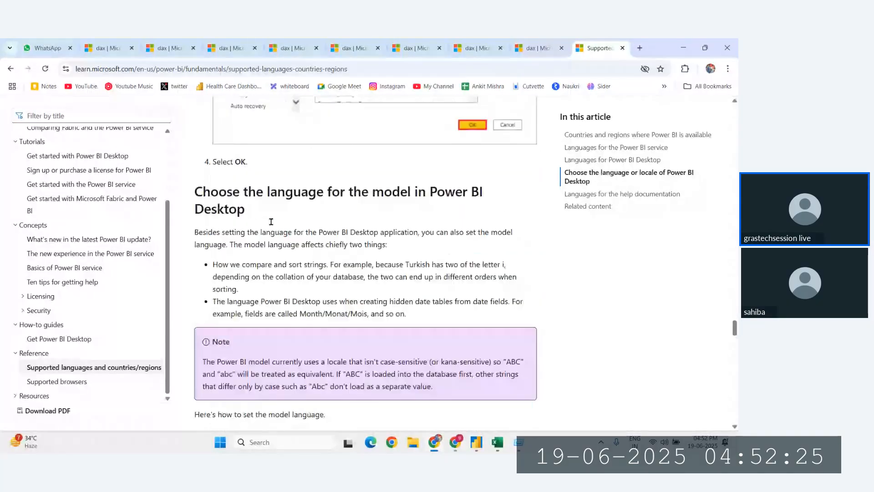
scroll(273, 225, down, 10)
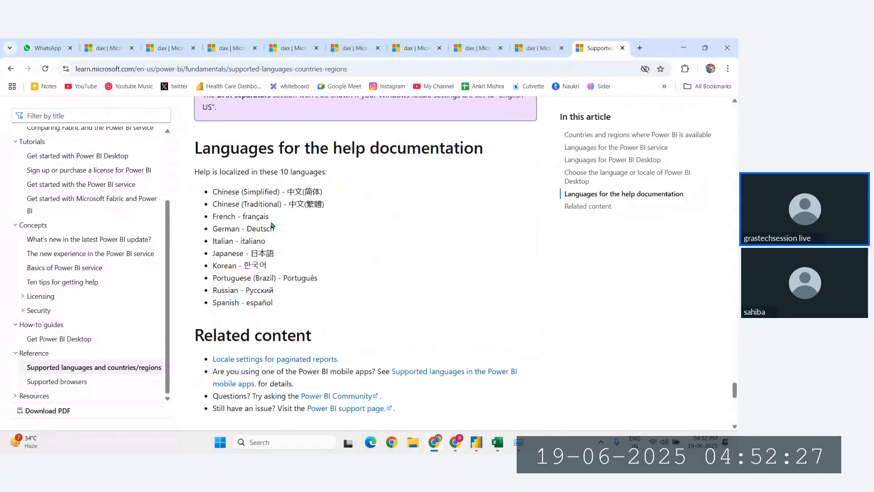
Go back to the search results, open "Use locale values in multiple-language Power BI reports" and examine its USERCULTURE table
click(10, 69)
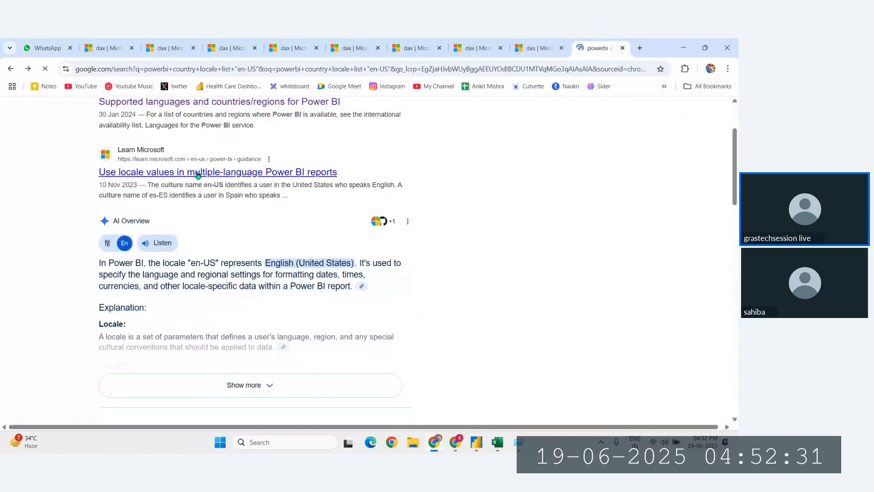
click(341, 179)
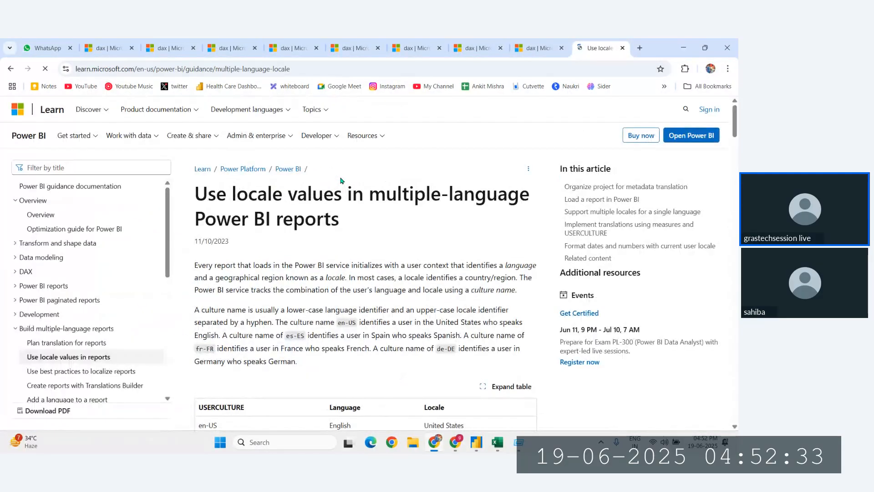
scroll(340, 178, down, 7)
scroll(206, 142, up, 5)
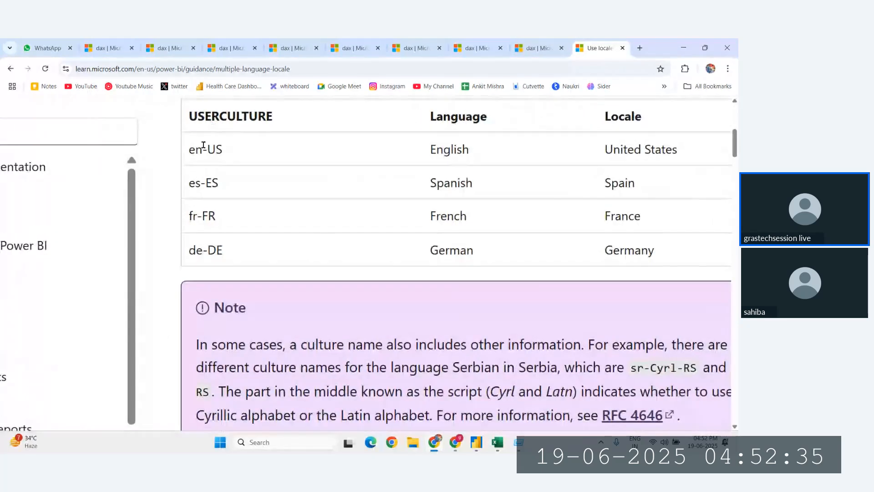
Highlight "en-US" in the USERCULTURE table and scan the rest of the article for locale code examples
drag(190, 149, 242, 155)
scroll(313, 209, down, 10)
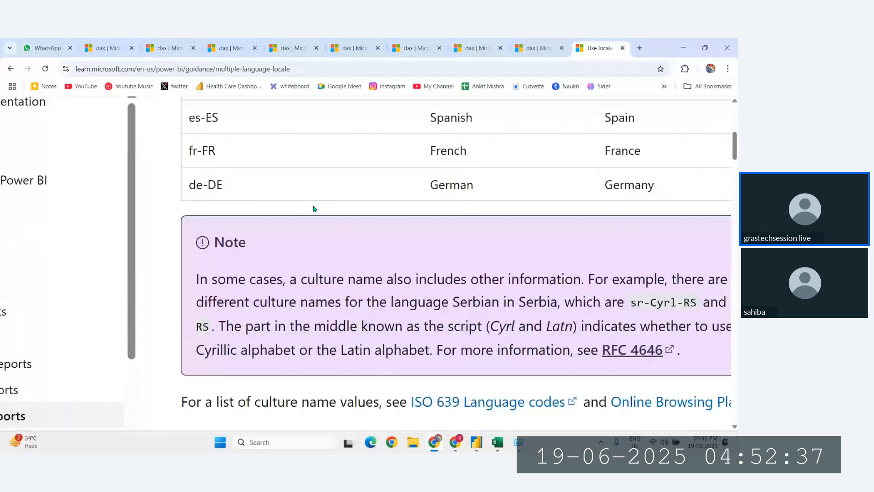
scroll(313, 208, down, 15)
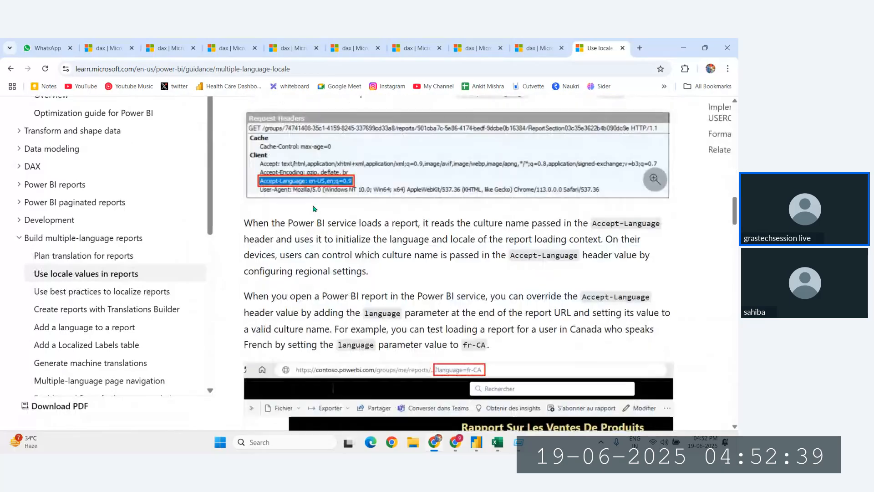
scroll(313, 206, down, 10)
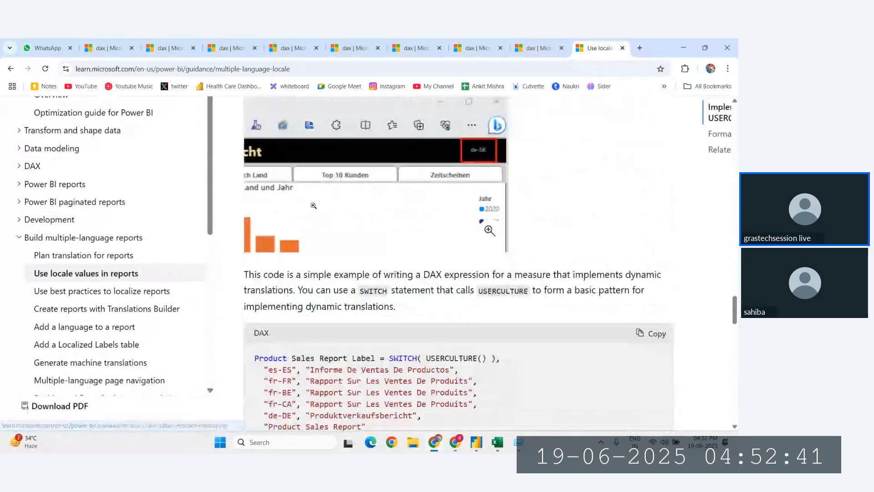
Examine the SWITCH( USERCULTURE() ) measure, highlighting the "es-ES", "fr-FR" and "de-DE" culture codes
scroll(314, 208, up, 2)
ctrl+scroll(314, 209, up, 4)
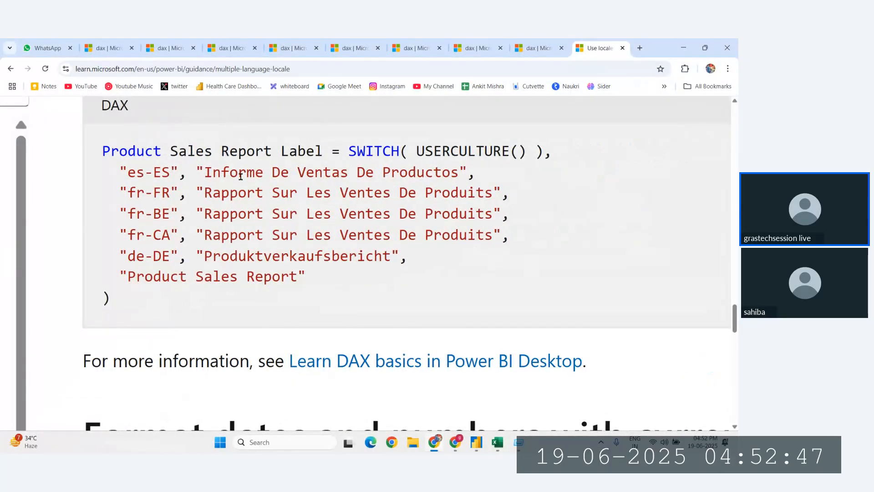
drag(120, 172, 178, 173)
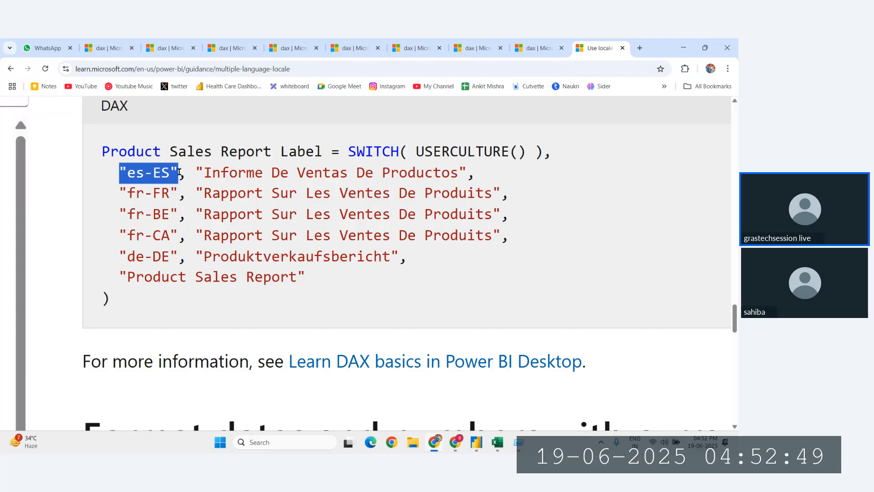
drag(119, 192, 173, 194)
drag(119, 256, 173, 257)
click(146, 280)
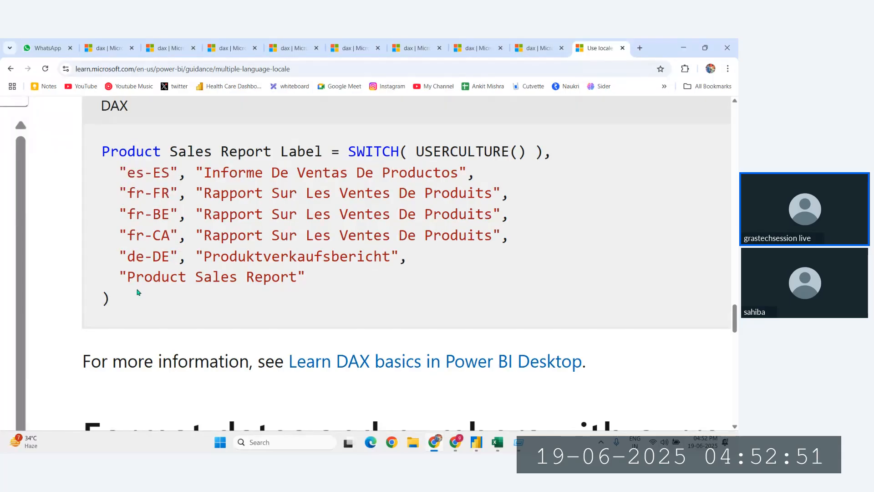
Examine the Locale and Format date table near the end of the article
ctrl+scroll(137, 289, down, 4)
ctrl+scroll(137, 289, down, 2)
scroll(137, 288, down, 3)
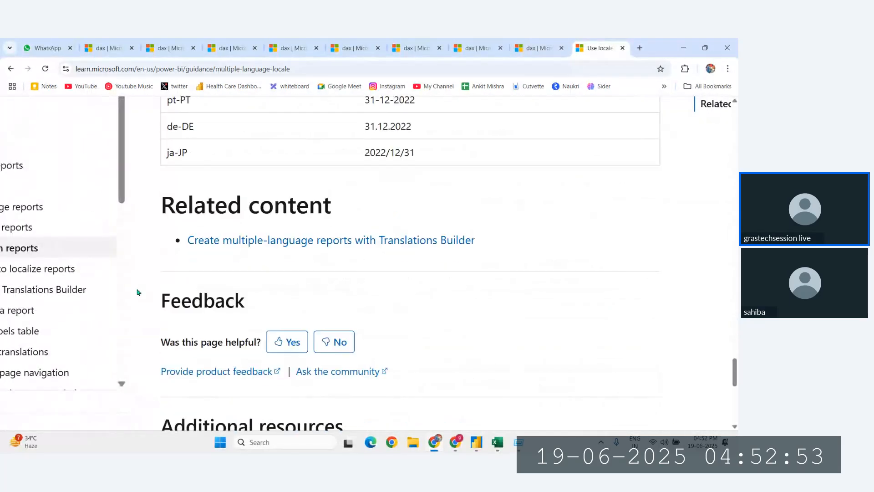
ctrl+scroll(191, 289, up, 4)
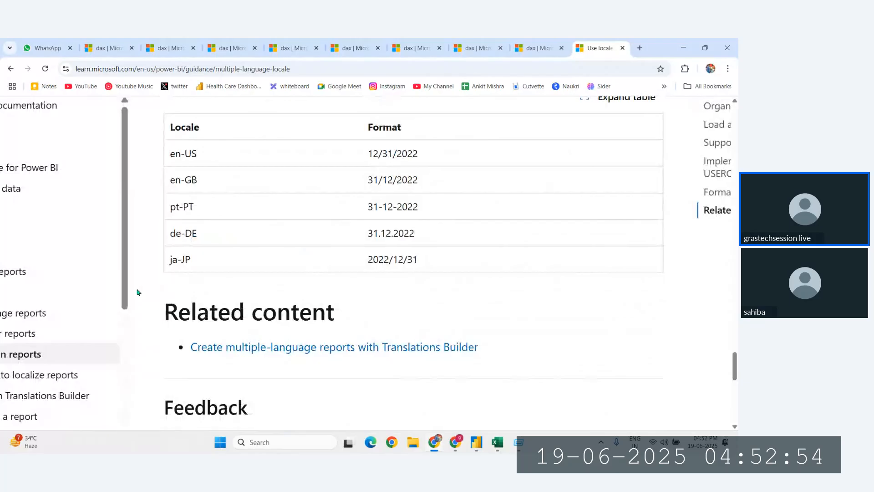
Return to the search results, open Stack Overflow's "List of All Locales and Their Short Codes?" and examine the accepted answer's code list
click(9, 69)
scroll(236, 337, down, 4)
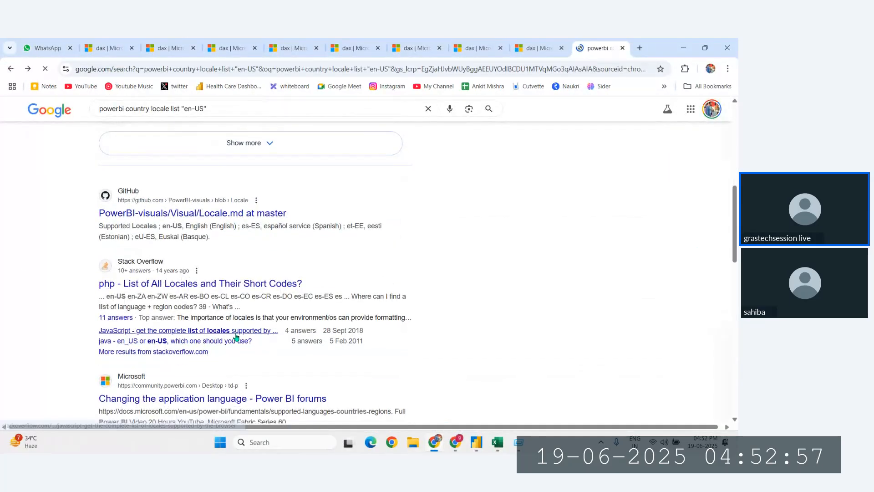
scroll(237, 337, down, 1)
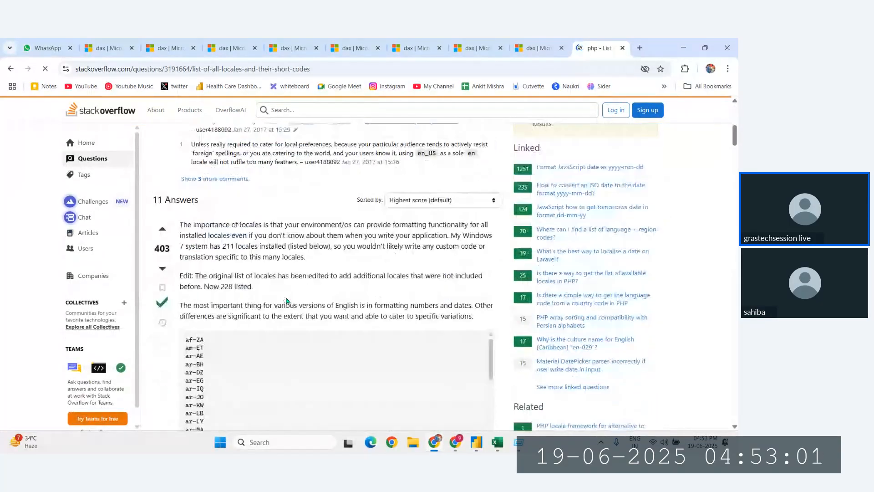
scroll(287, 300, down, 6)
scroll(199, 182, up, 6)
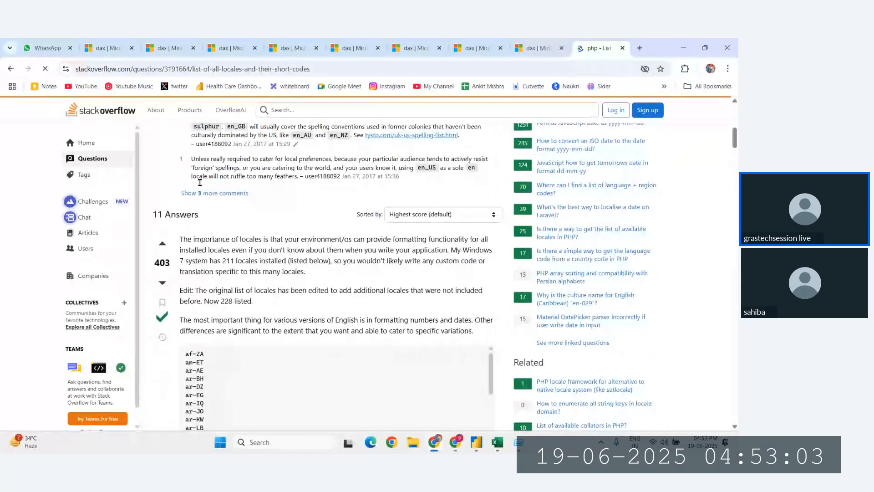
scroll(195, 340, up, 5)
scroll(195, 339, down, 5)
scroll(195, 338, down, 3)
scroll(194, 337, down, 6)
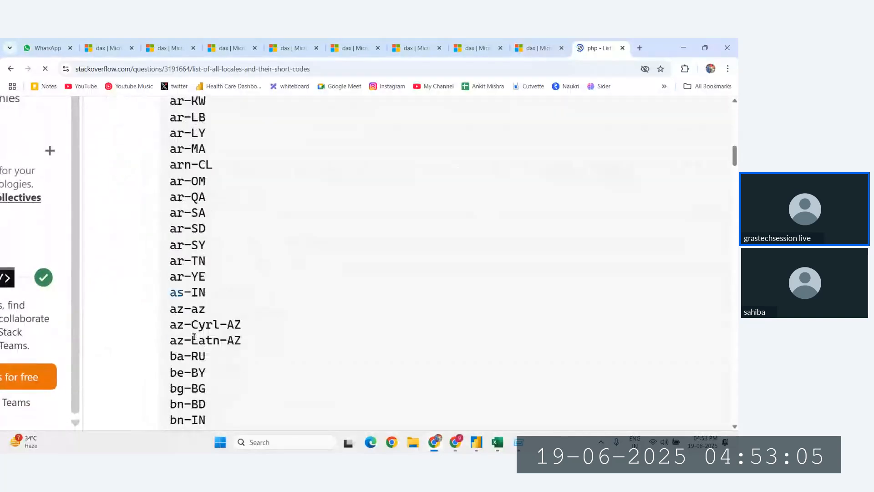
Scan the answer that pairs locale codes with language and country names, and highlight the code en_IN
scroll(194, 337, down, 1)
scroll(194, 337, down, 8)
scroll(334, 319, down, 10)
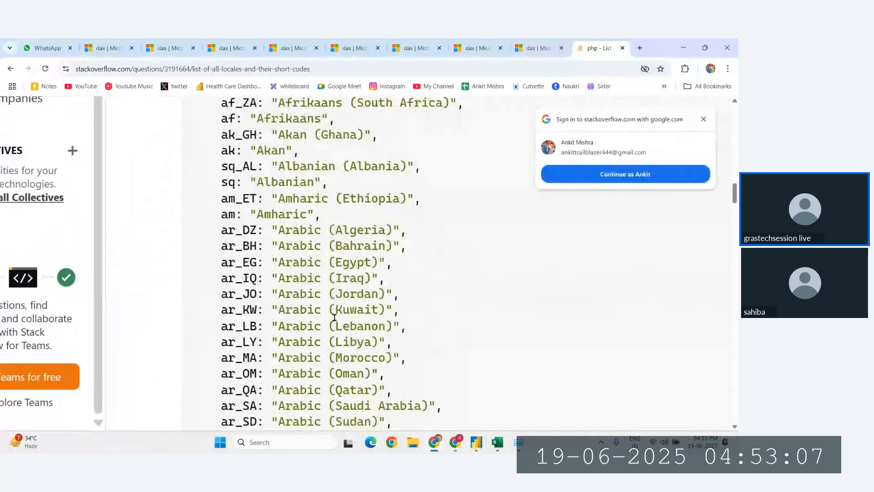
scroll(334, 318, down, 2)
scroll(335, 317, down, 15)
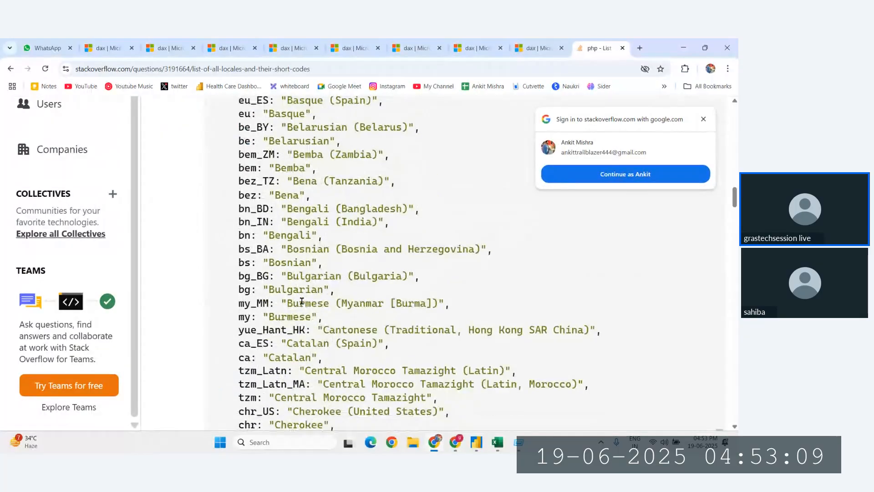
scroll(301, 300, down, 15)
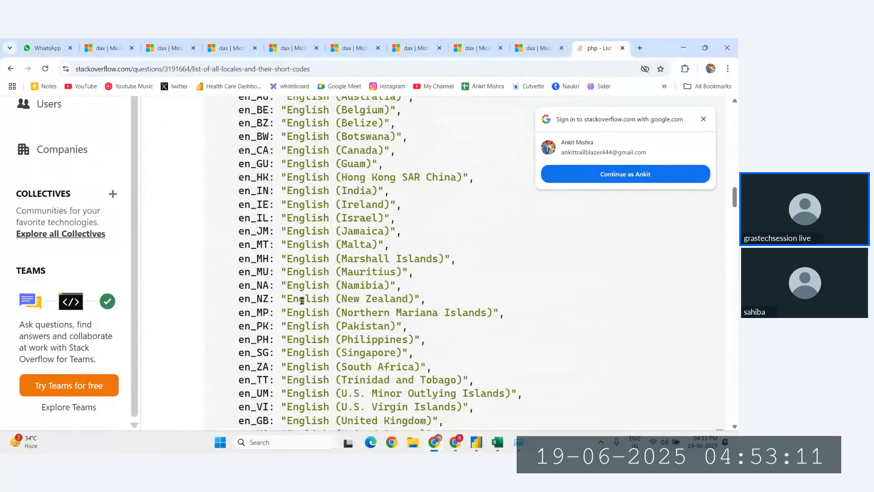
scroll(302, 301, down, 3)
scroll(302, 301, up, 10)
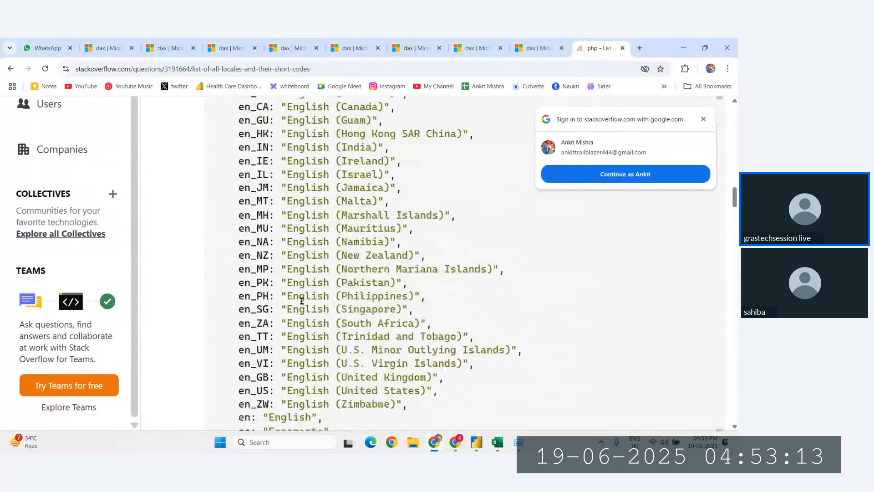
scroll(302, 301, down, 1)
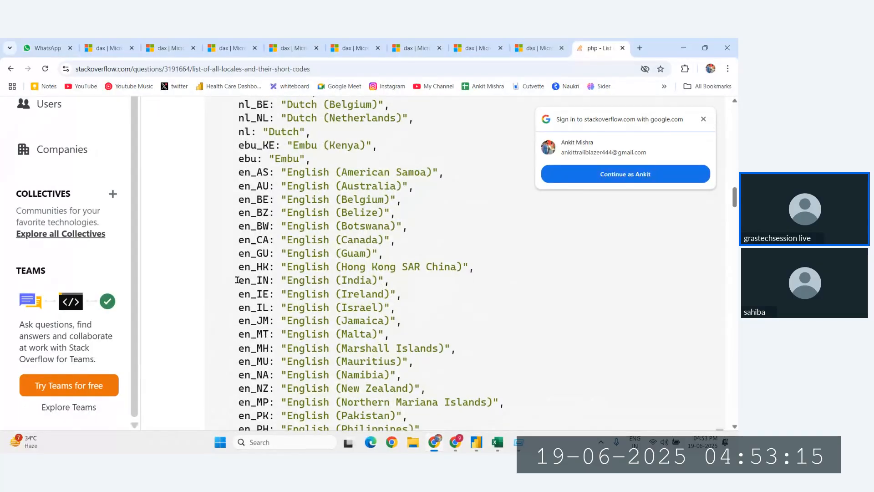
scroll(306, 282, down, 15)
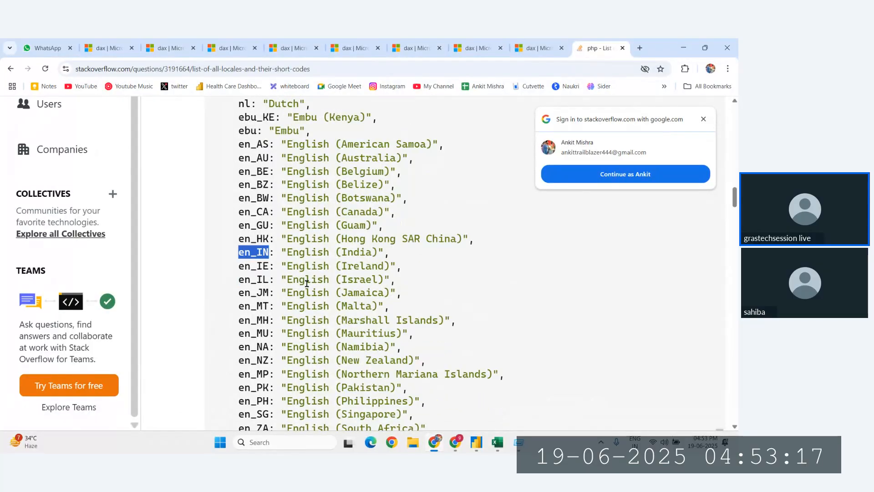
scroll(307, 284, down, 1)
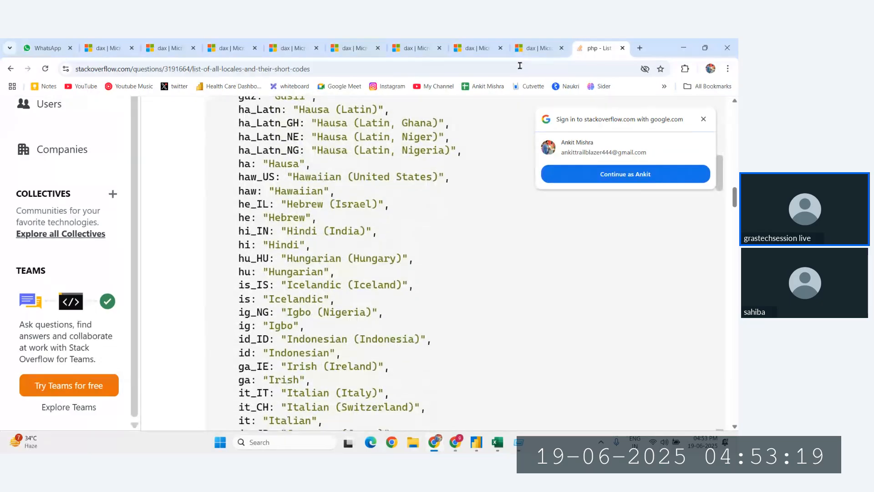
Reload the Stack Overflow locale question with its web address selected, and switch to the WhatsApp group chat
click(528, 51)
click(592, 49)
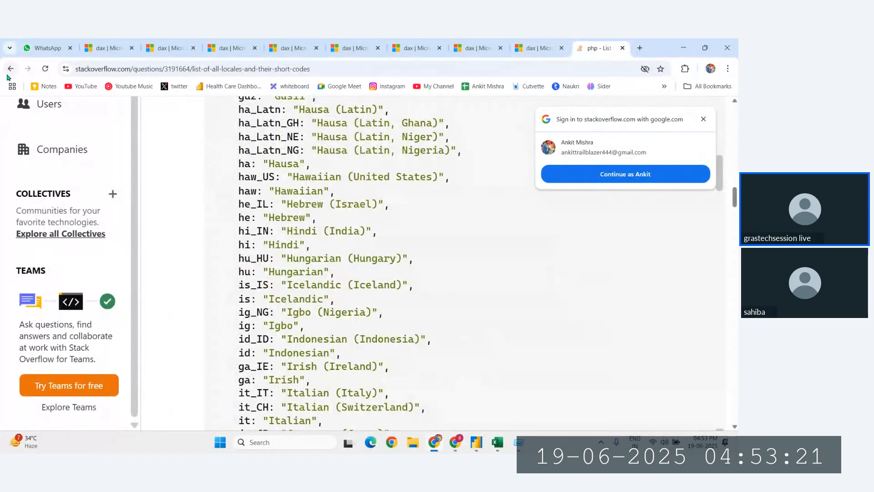
click(11, 68)
click(165, 268)
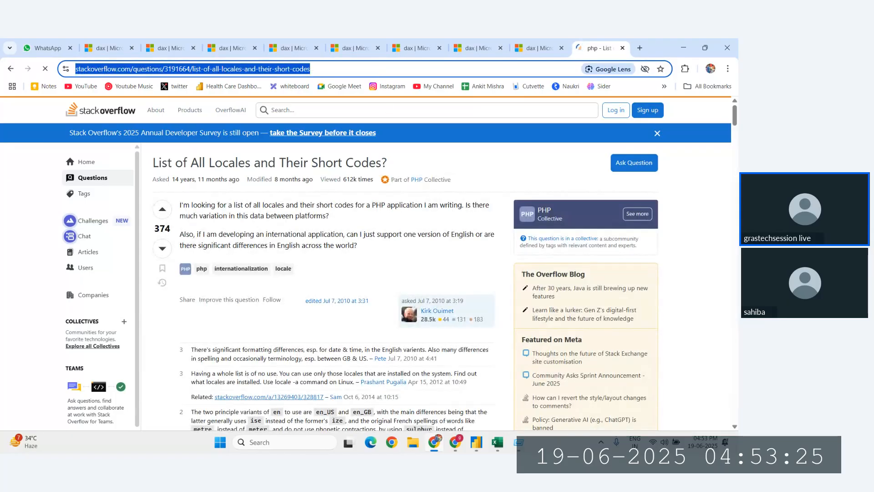
click(434, 442)
click(432, 438)
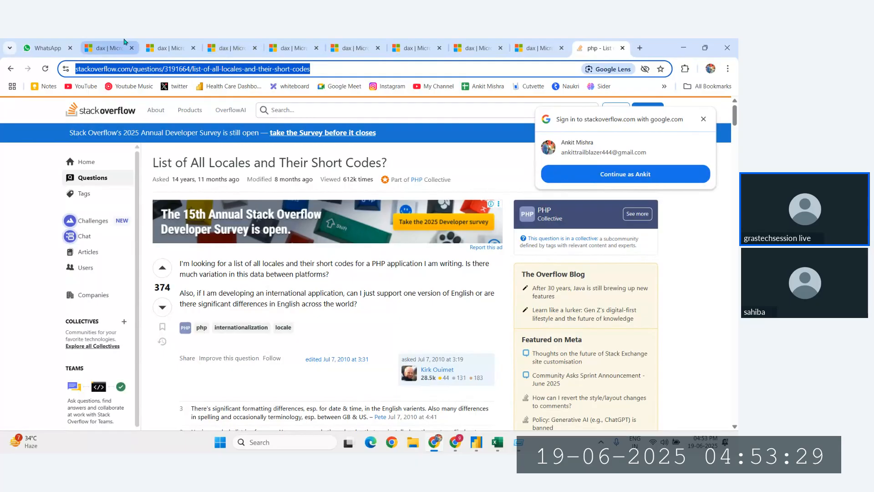
click(50, 46)
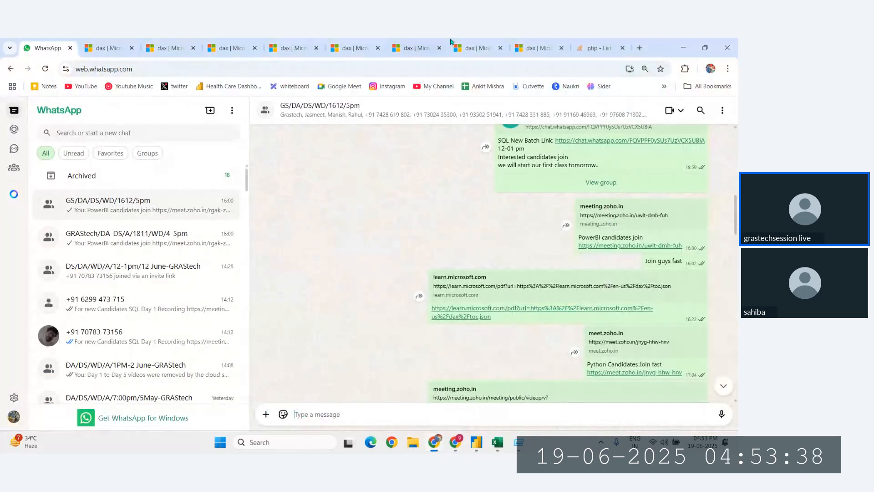
Look through the open DAX reference tabs for the FORMAT function's "Datetime with optional locale_name" examples
click(414, 45)
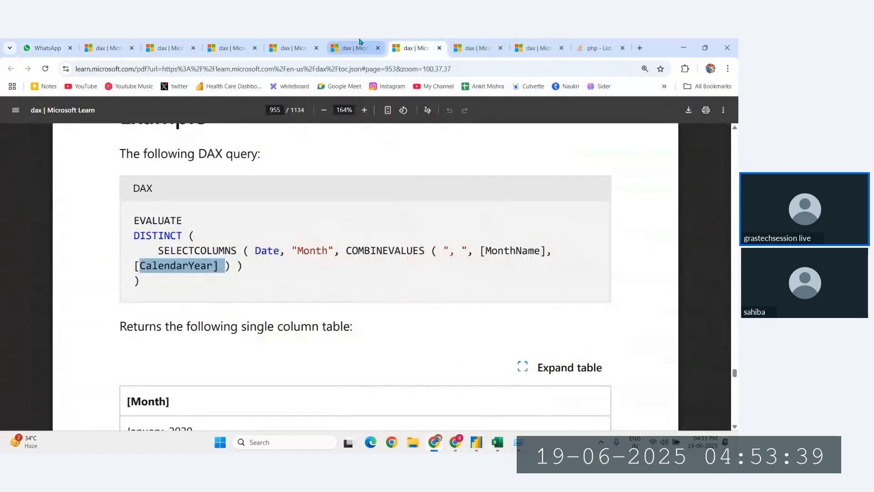
click(356, 44)
click(495, 42)
scroll(319, 273, up, 10)
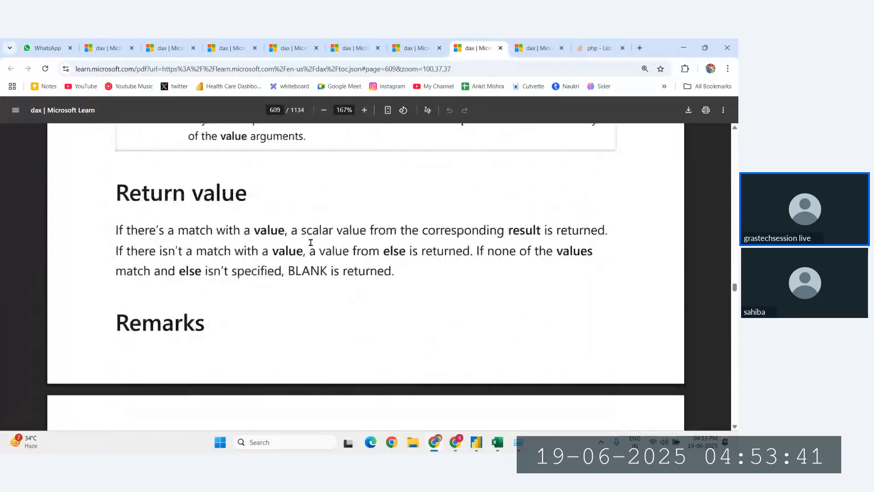
click(280, 42)
click(231, 44)
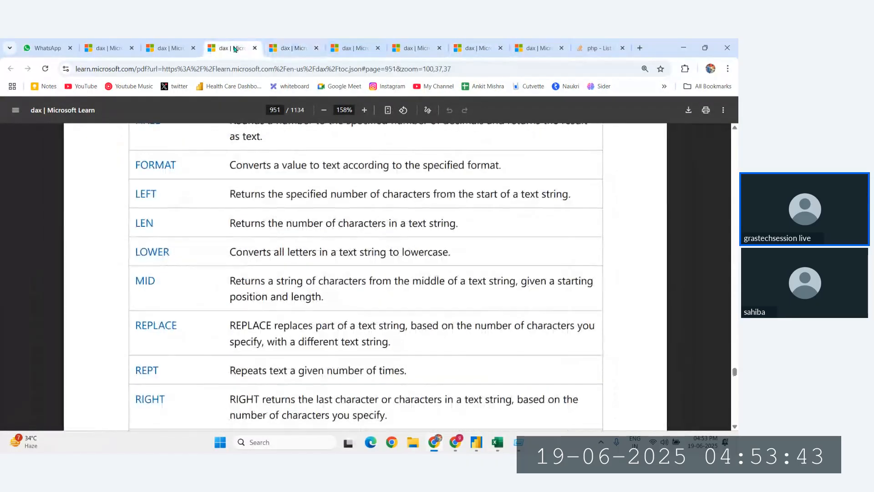
click(175, 46)
click(136, 42)
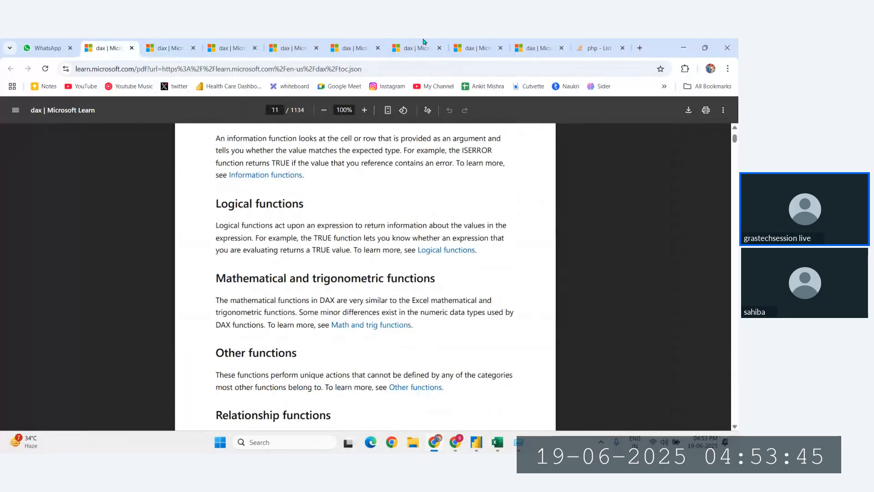
click(476, 46)
scroll(238, 288, up, 5)
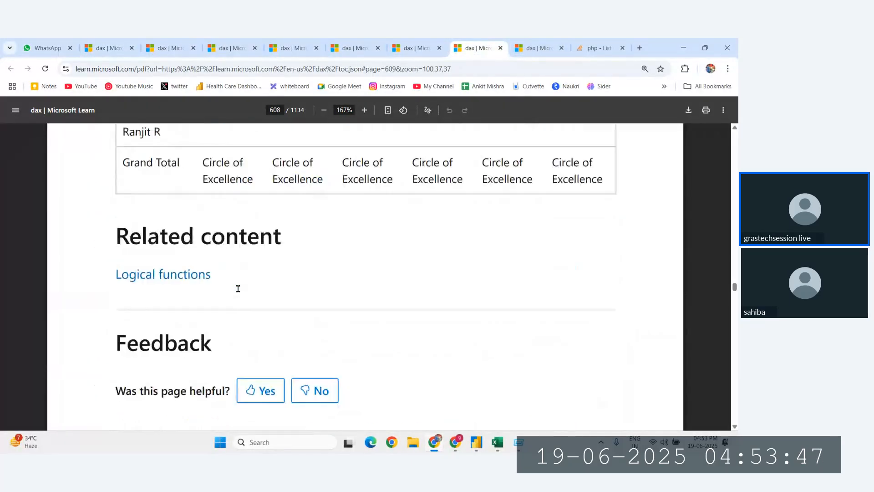
scroll(238, 288, up, 5)
click(539, 47)
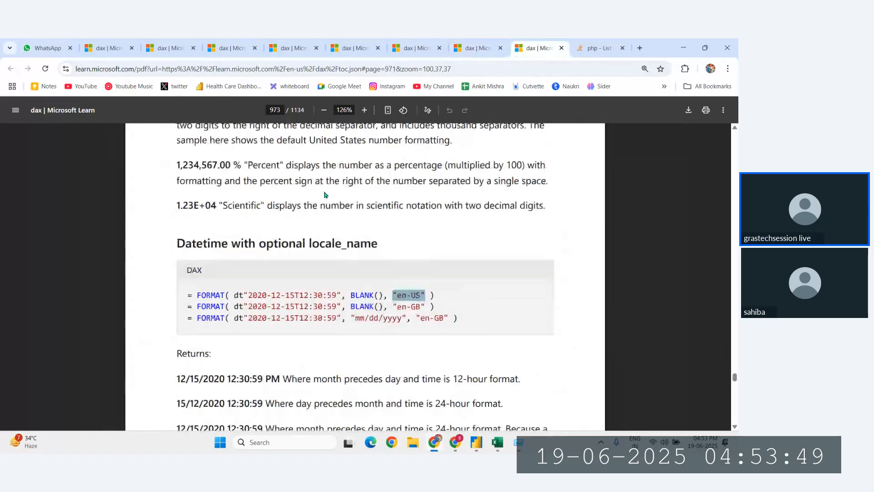
Examine the table of one to three custom numeric format sections and highlight the "$#,##0;($#,##0)" example
scroll(240, 259, down, 10)
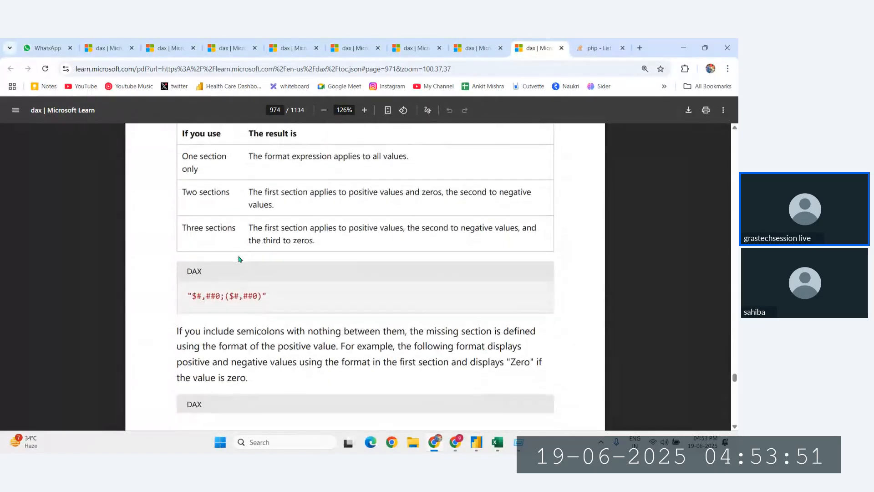
scroll(239, 258, down, 4)
scroll(239, 258, up, 2)
scroll(196, 190, up, 2)
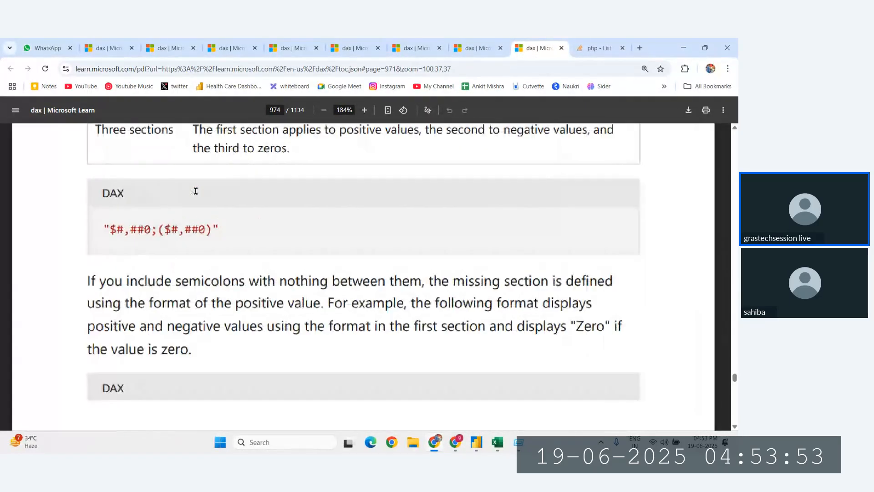
drag(106, 228, 209, 228)
scroll(209, 227, up, 5)
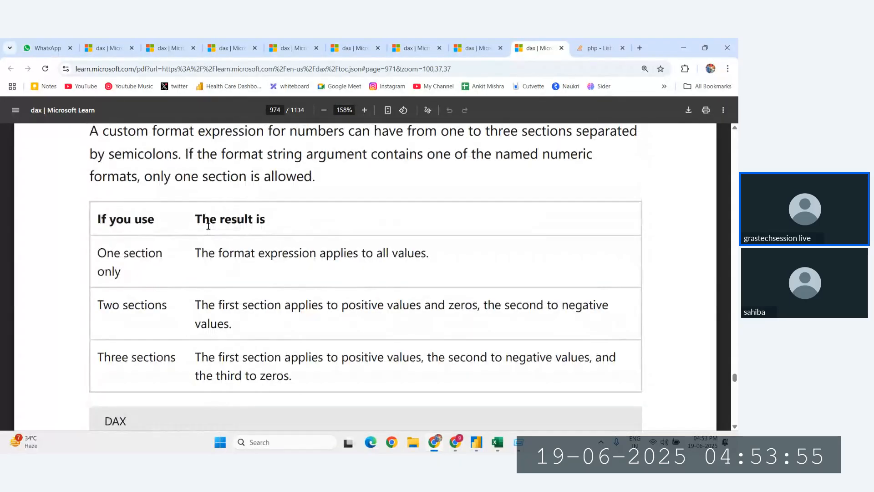
scroll(208, 226, down, 1)
Go back past the predefined numeric formats to the "Datetime with optional locale_name" formulas and their returned values
scroll(208, 226, up, 12)
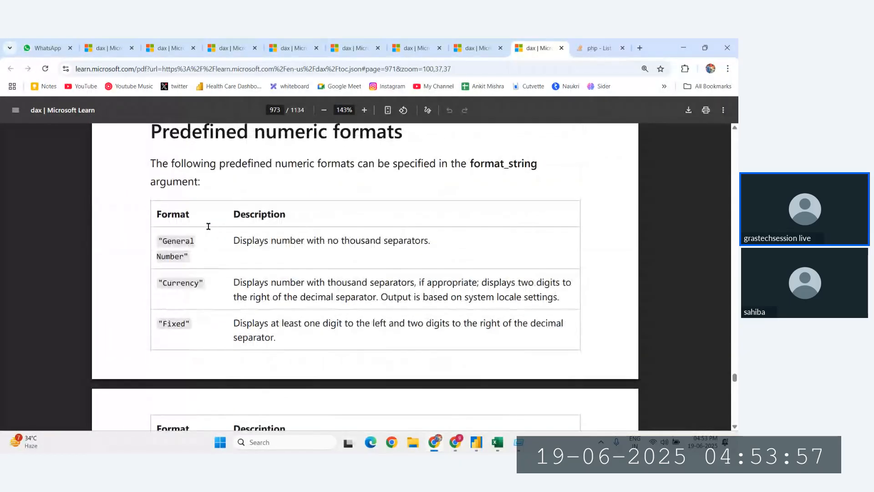
scroll(208, 226, up, 1)
scroll(179, 400, up, 5)
scroll(283, 305, down, 1)
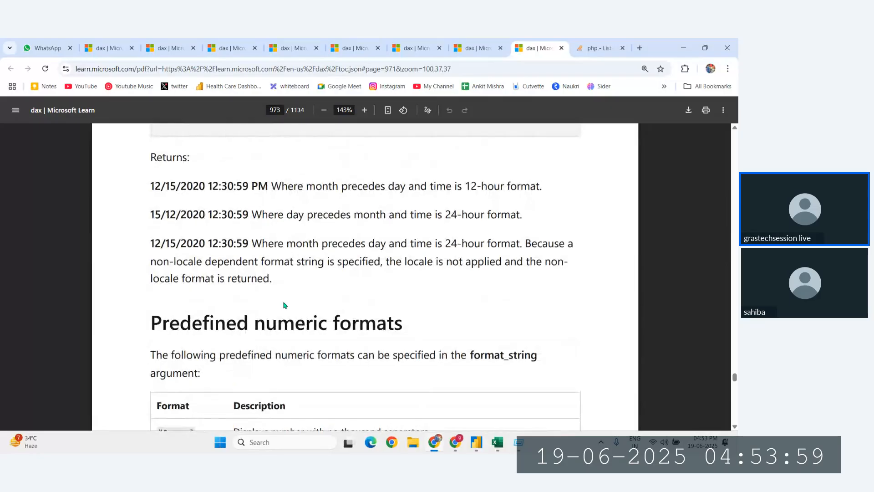
scroll(283, 305, up, 2)
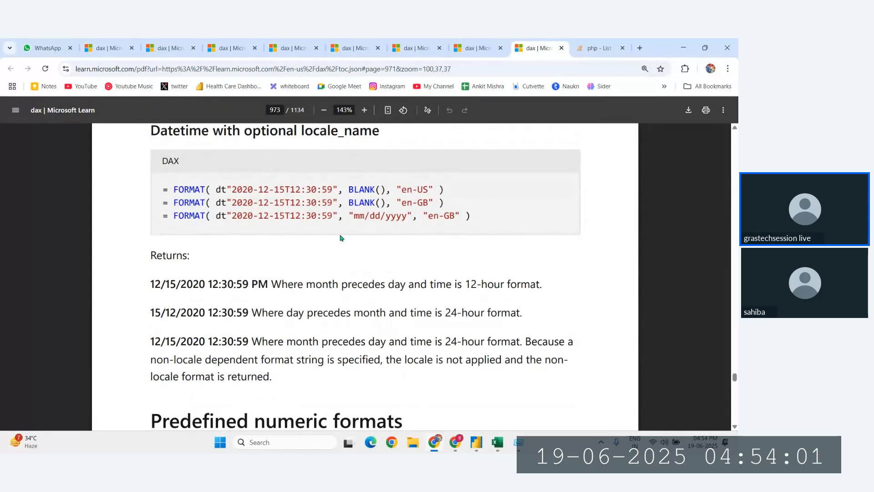
Go back to the "Format strings" examples and highlight the "Currency" format string and the 12345.67 argument in its formula
scroll(341, 238, down, 1)
scroll(343, 236, up, 5)
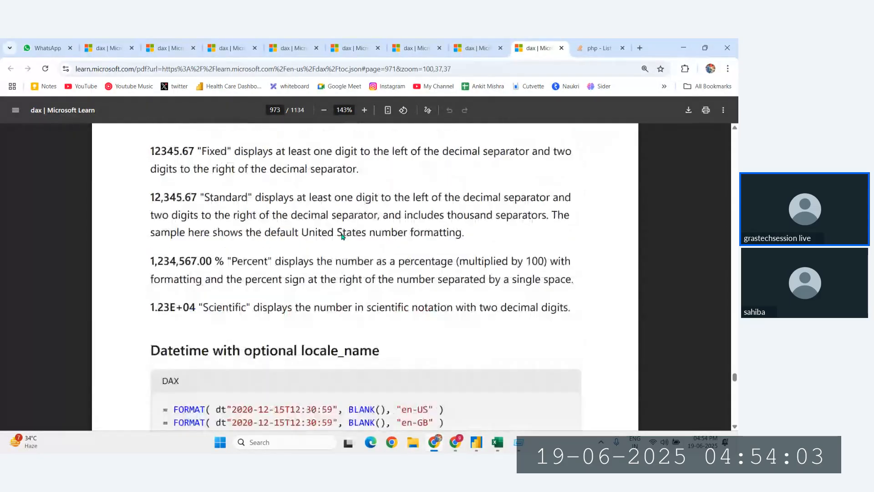
scroll(343, 236, up, 6)
drag(272, 211, 322, 210)
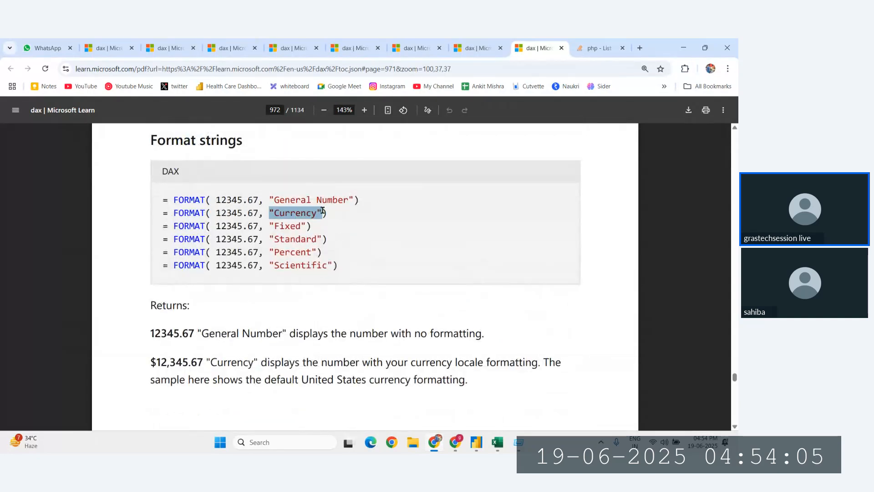
scroll(294, 218, down, 1)
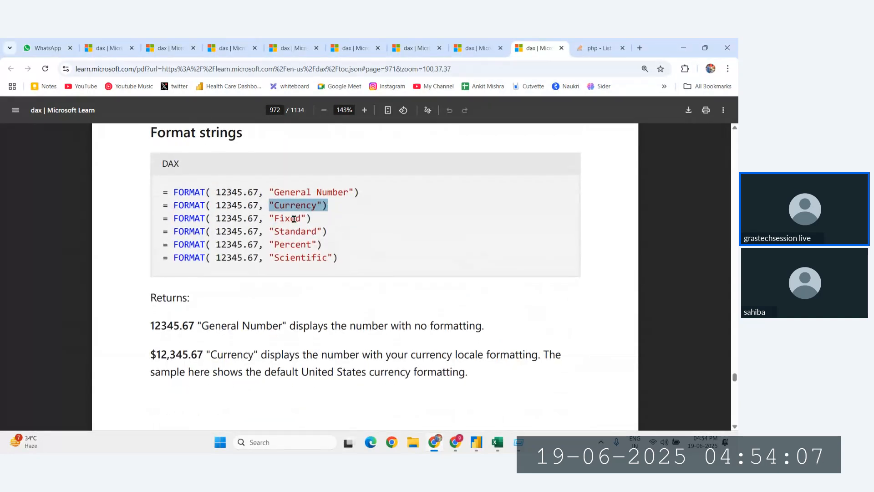
click(274, 206)
drag(269, 203, 315, 204)
drag(209, 204, 260, 204)
Highlight the dollar sign and the full $12,345.67 result returned by the "Currency" format
scroll(261, 204, down, 6)
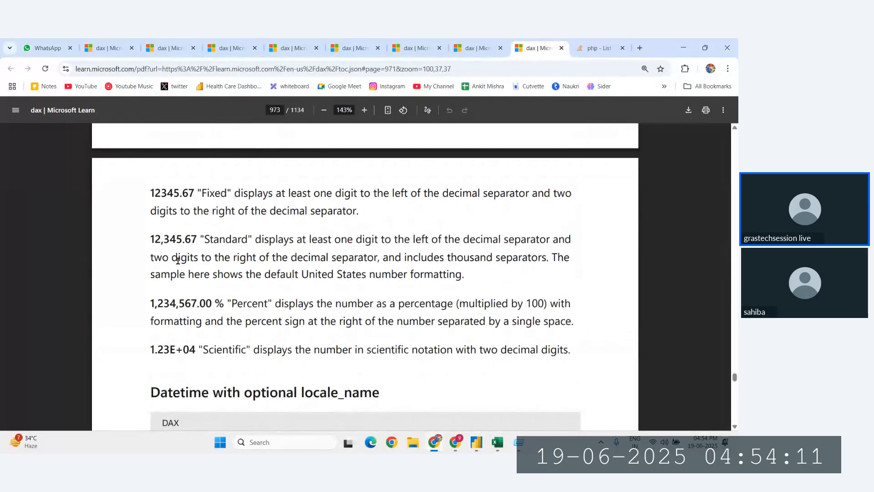
scroll(177, 262, up, 3)
drag(151, 214, 154, 212)
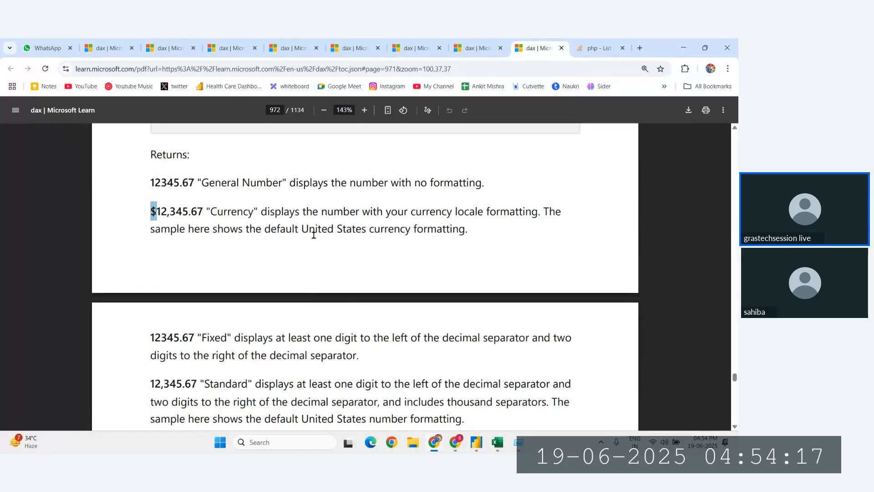
scroll(316, 234, down, 1)
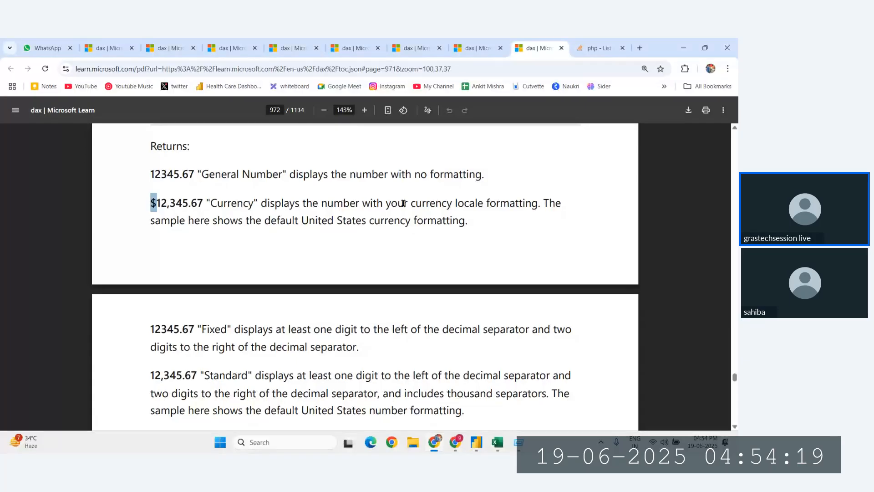
drag(206, 203, 131, 202)
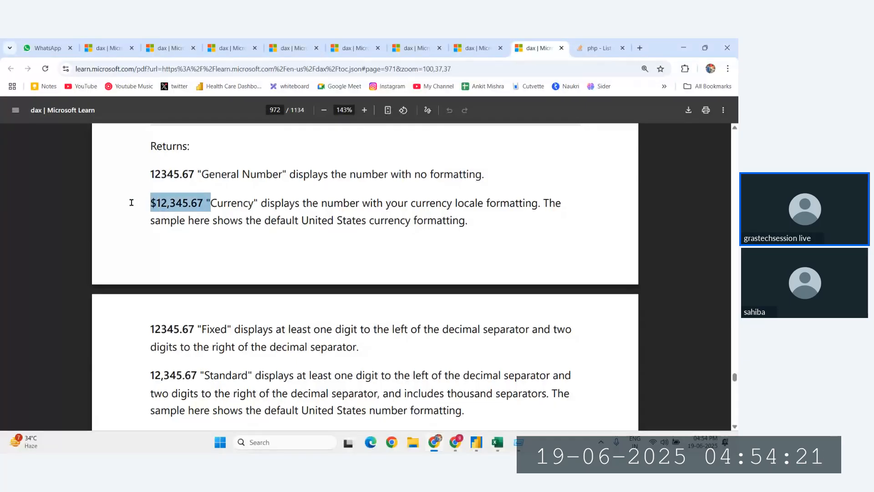
Switch to Excel and view the number formats available for cell H12, leaving its format as it is
click(497, 442)
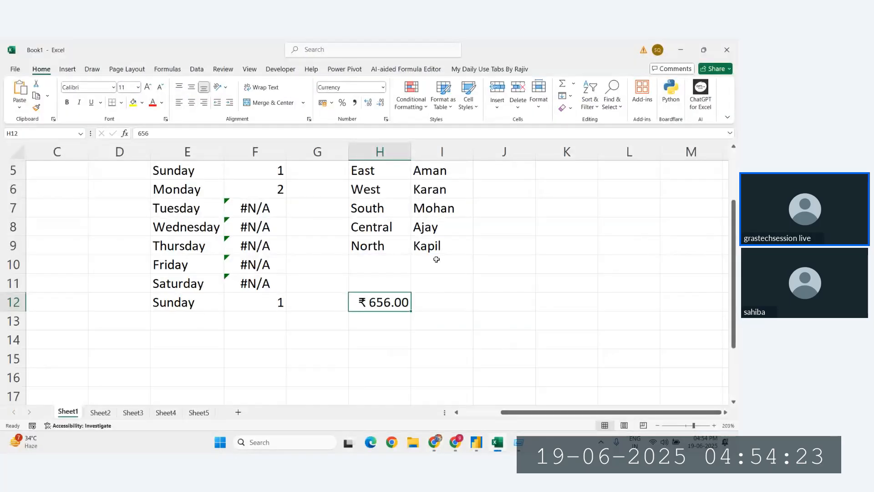
click(442, 264)
click(386, 301)
click(383, 87)
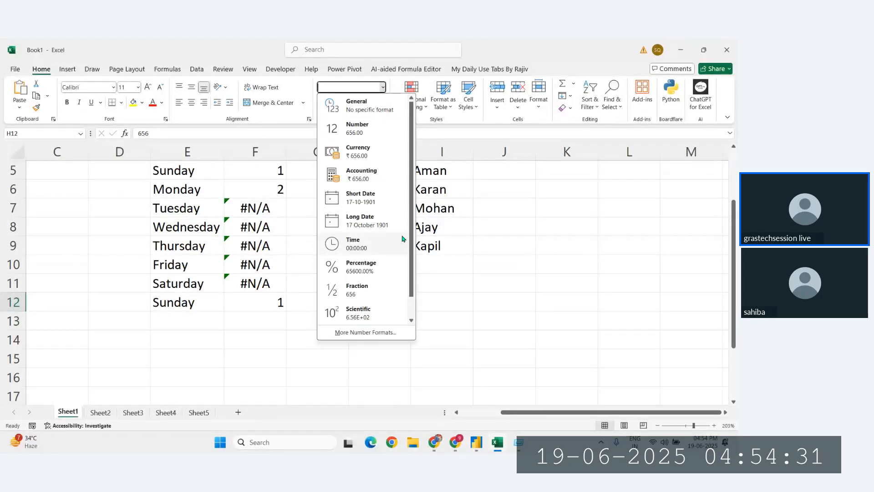
click(443, 251)
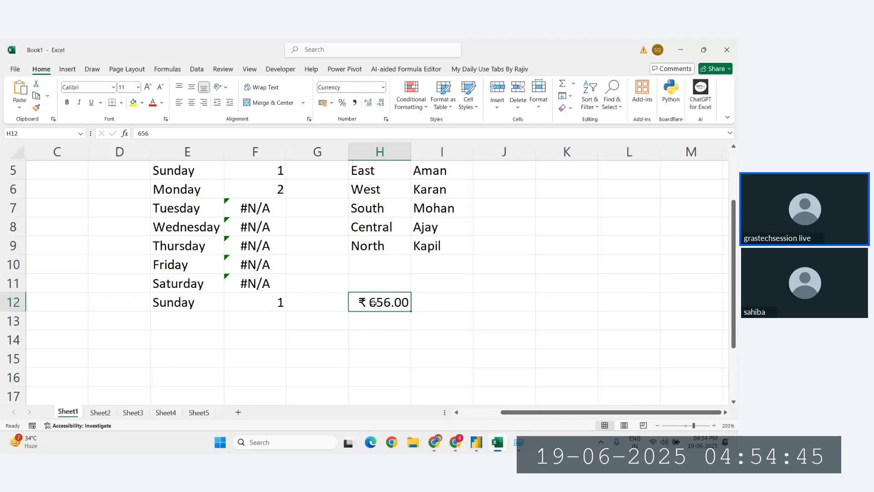
Return to Chrome's Stack Overflow locale question, dismiss the Google sign-in prompt, and look through the accepted answer's locale codes
click(433, 449)
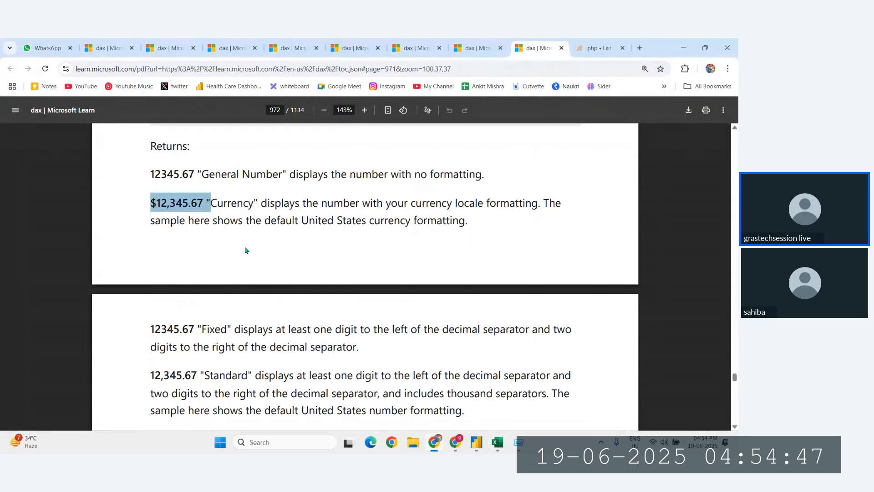
scroll(244, 250, down, 1)
click(586, 44)
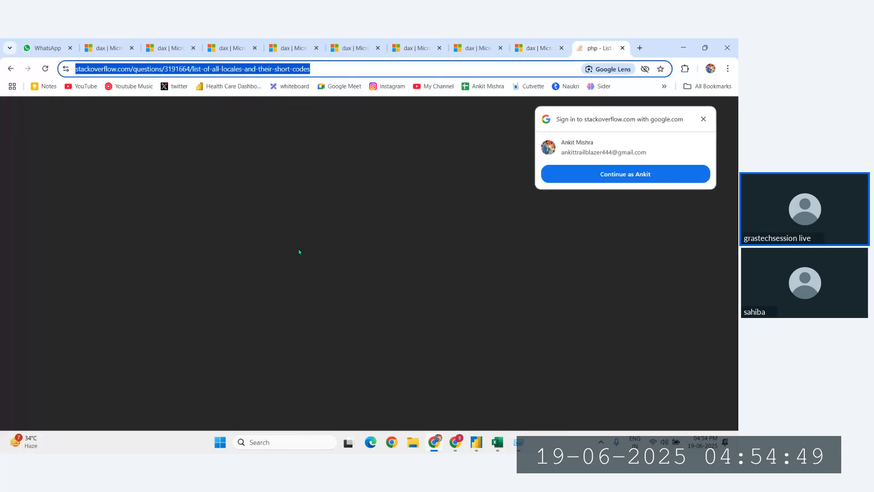
click(703, 119)
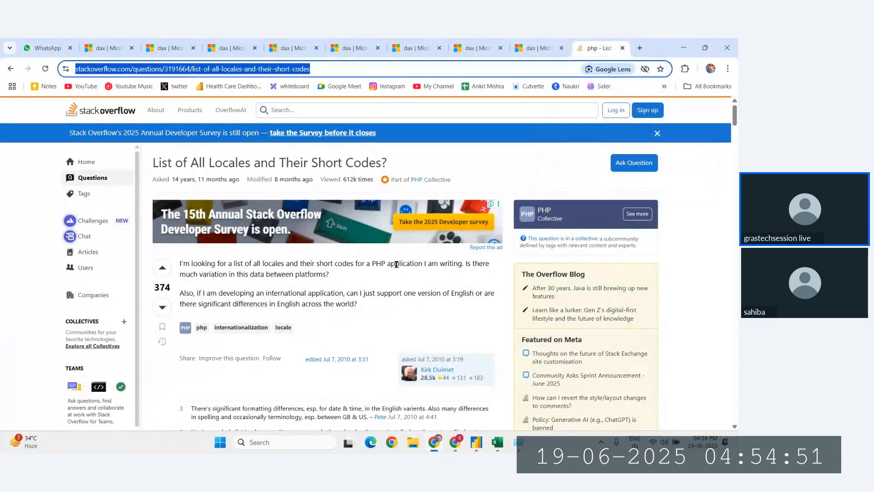
scroll(396, 262, down, 10)
scroll(219, 322, down, 3)
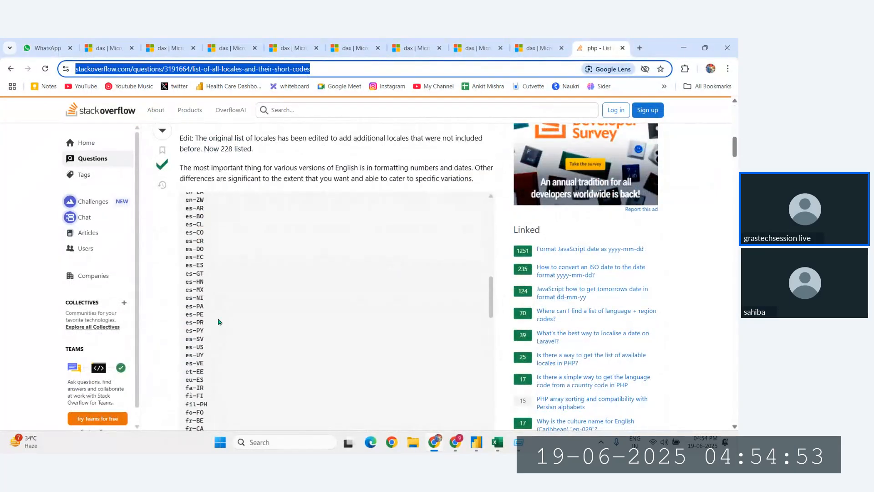
Open a blank browser tab and return to the Stack Overflow question to examine its list of locale codes with language names
click(539, 48)
click(639, 47)
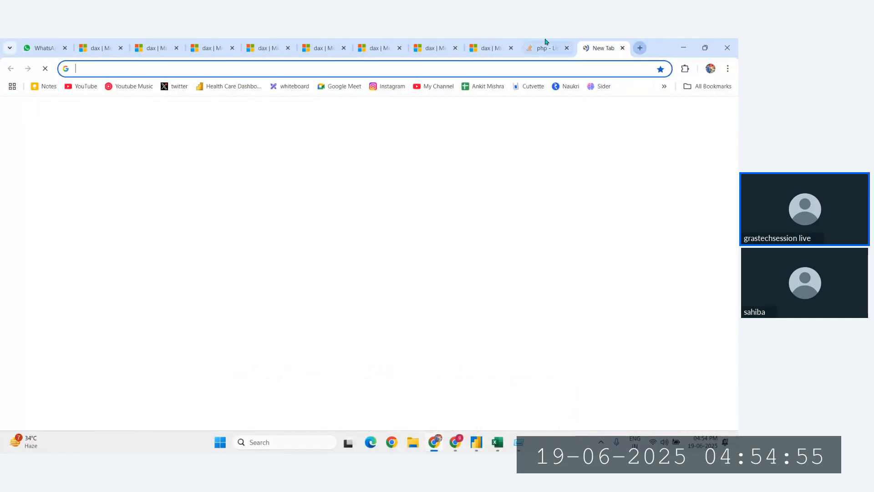
click(547, 48)
scroll(252, 285, down, 2)
scroll(252, 285, down, 10)
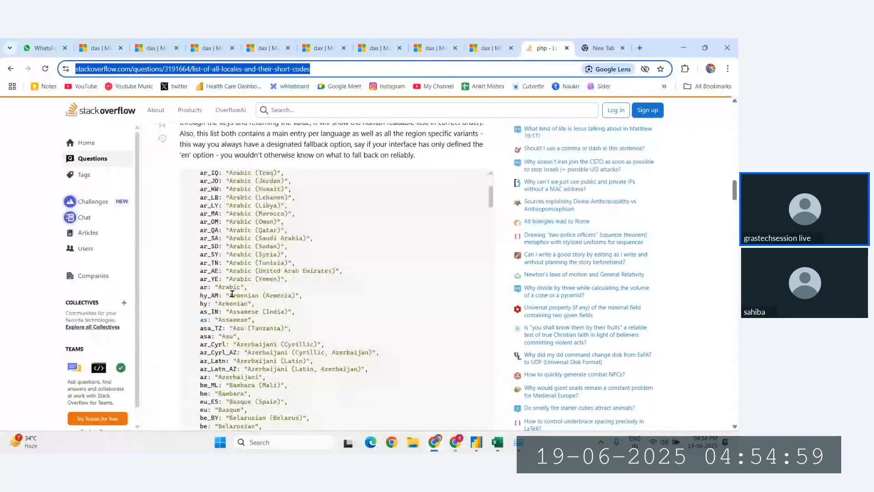
scroll(232, 294, up, 3)
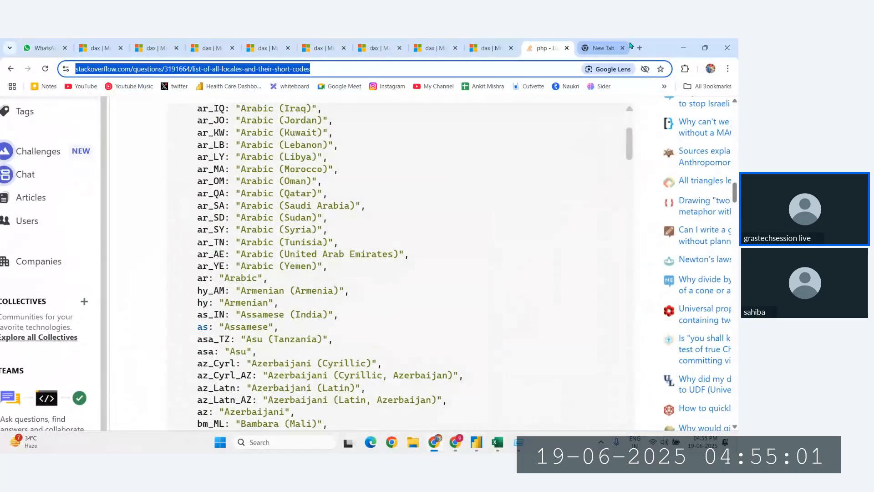
click(603, 48)
click(548, 44)
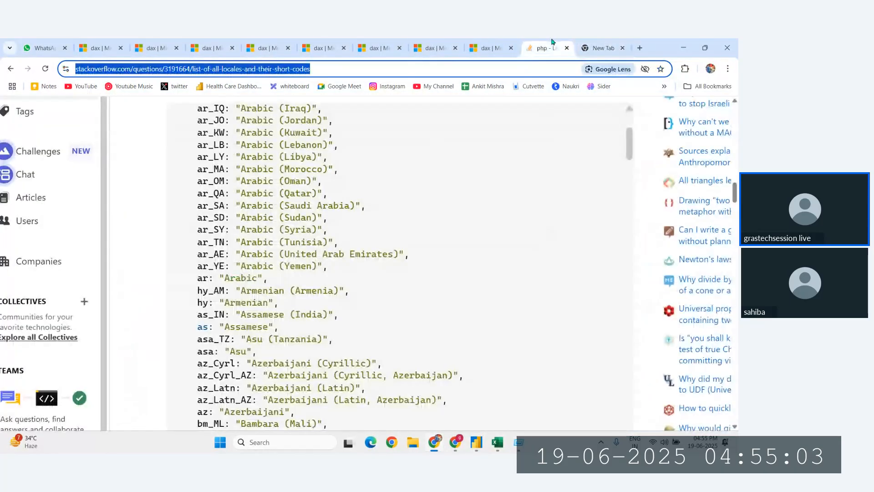
Return to the Google results and search for powerbi country locale list "Hindi-IN"
click(11, 68)
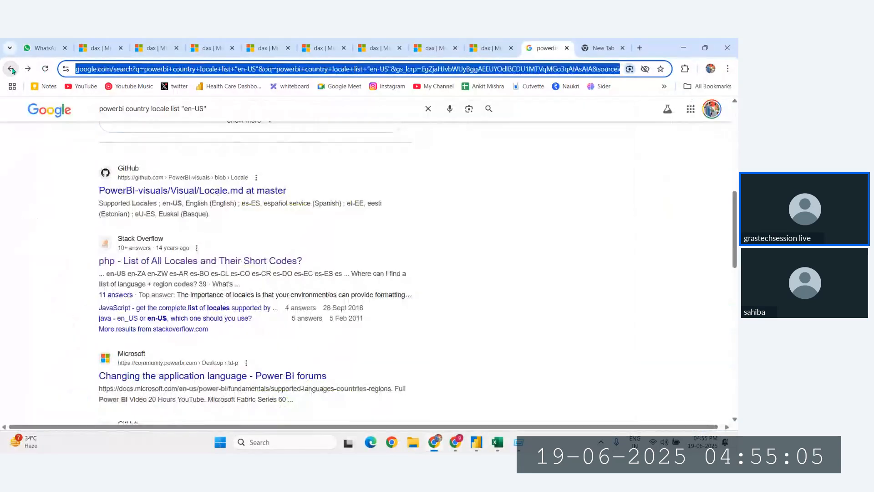
click(207, 109)
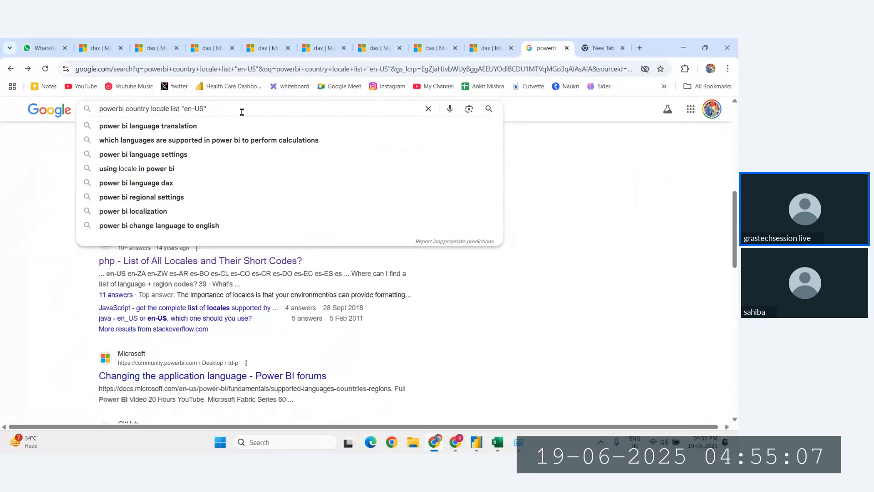
text(IN)
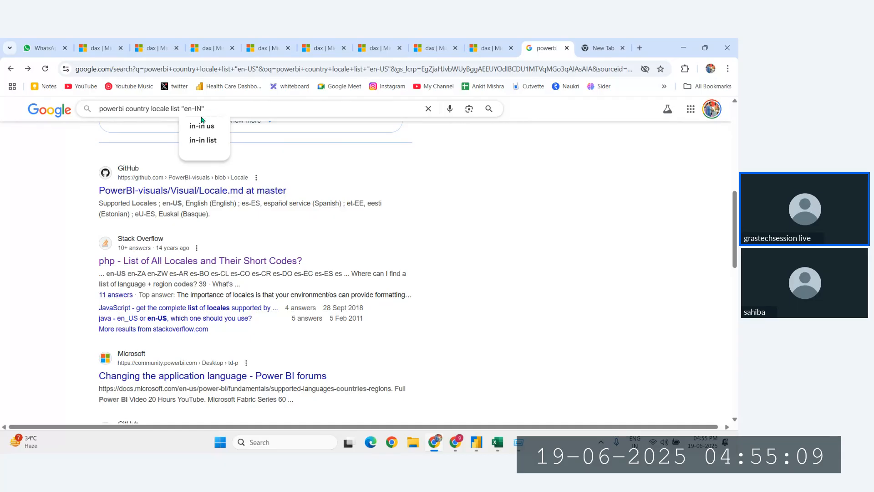
key(BackSpace)
key(BackSpace)
text(H)
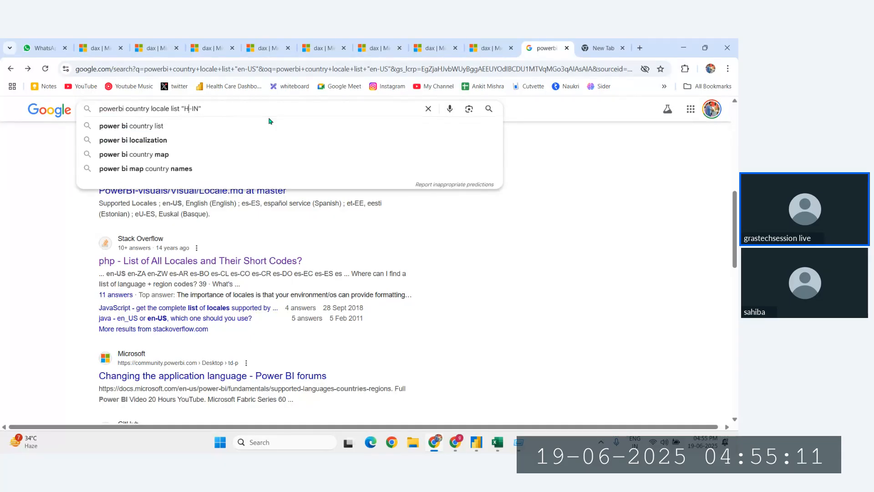
text(indi)
key(Return)
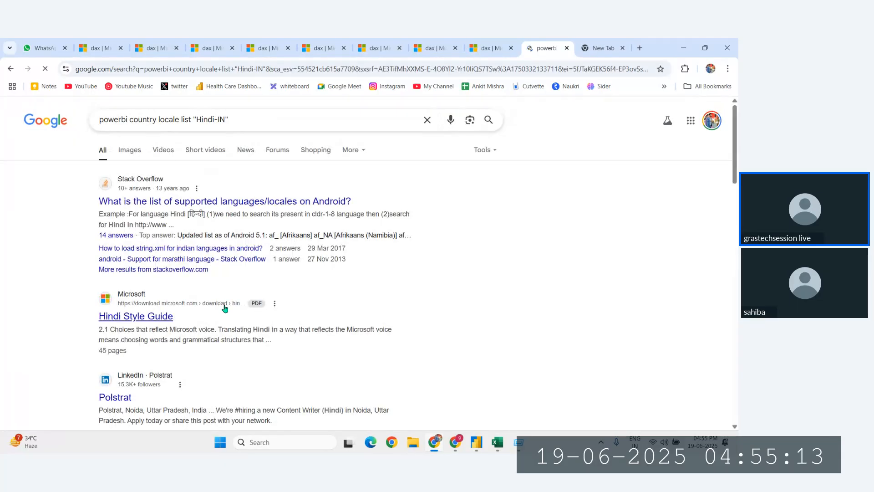
Download Microsoft's Hindi Style Guide PDF from the results and open the Stack Overflow question on supported Android languages and locales
scroll(164, 310, down, 1)
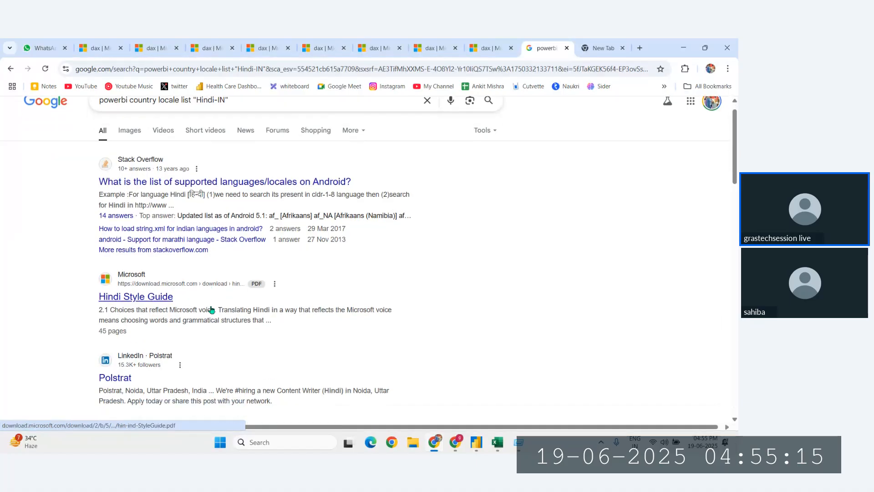
click(160, 304)
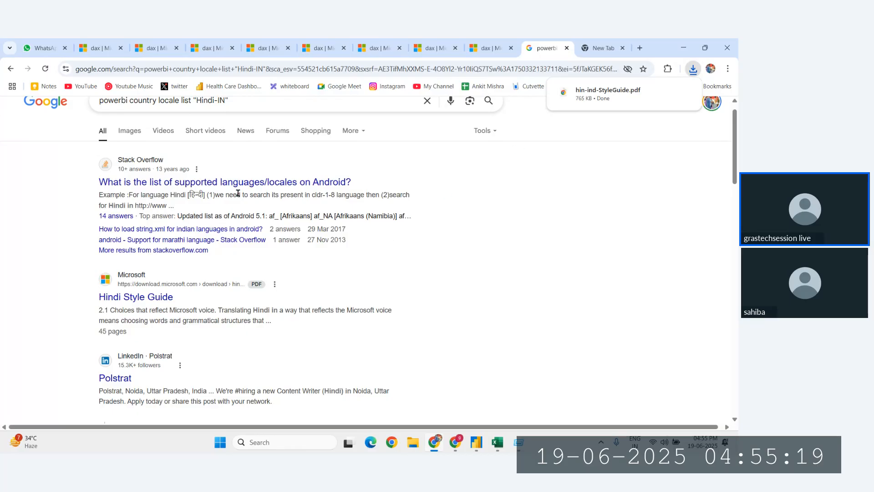
click(189, 183)
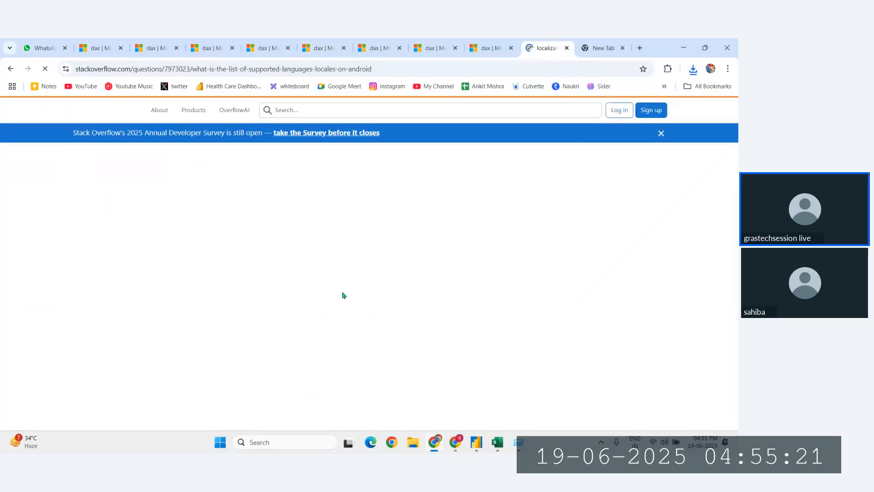
Examine the locale code lists in the answers to the Android languages question, through to the end of the Android 5.1 list
scroll(286, 309, down, 10)
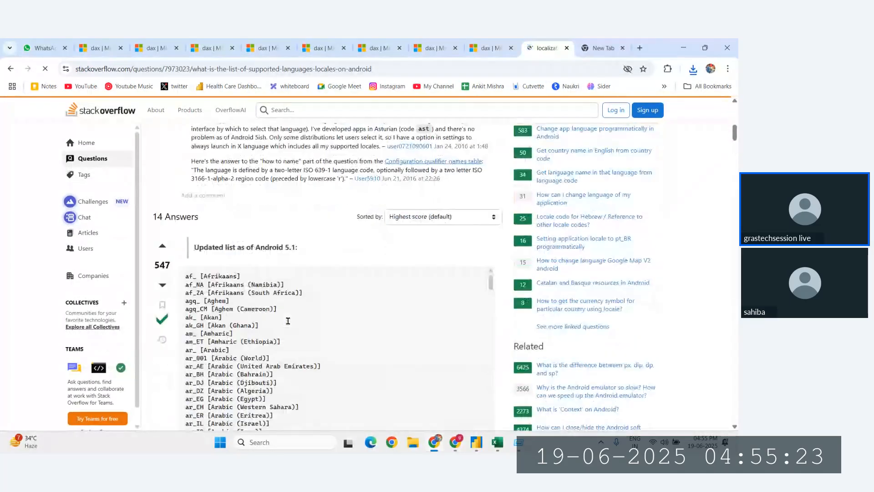
scroll(288, 321, down, 1)
scroll(222, 338, down, 3)
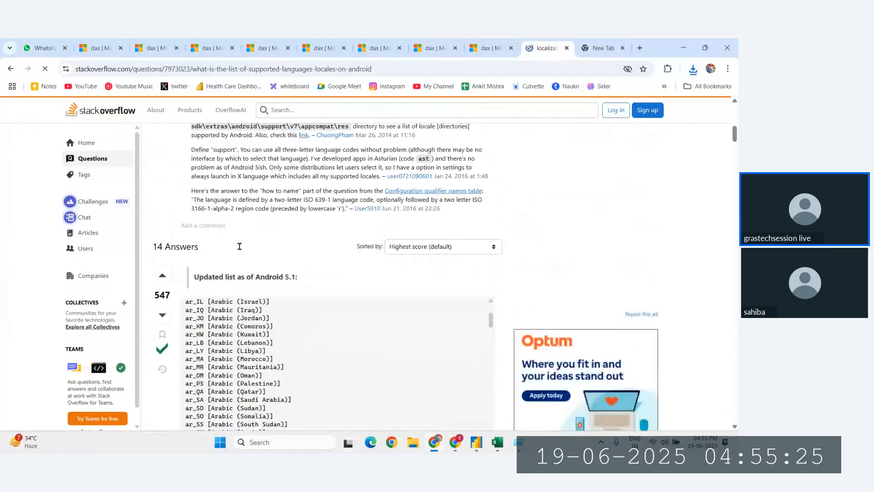
scroll(273, 269, down, 14)
scroll(272, 271, up, 3)
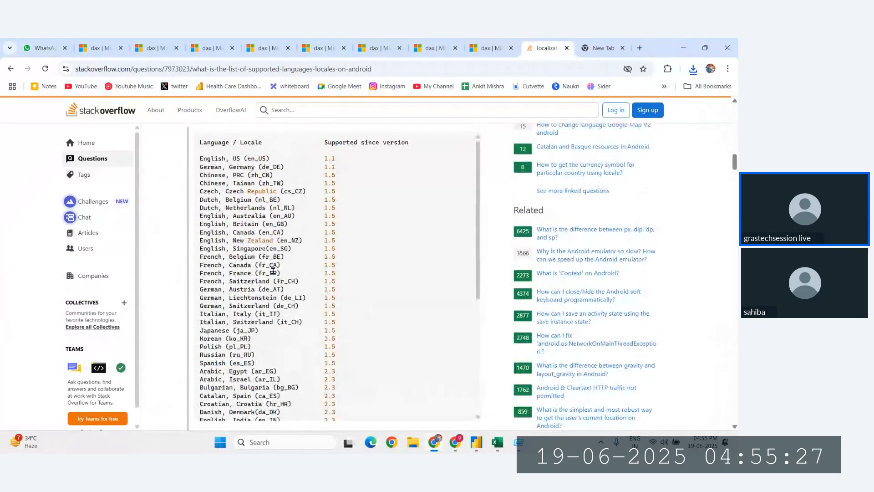
scroll(273, 271, down, 10)
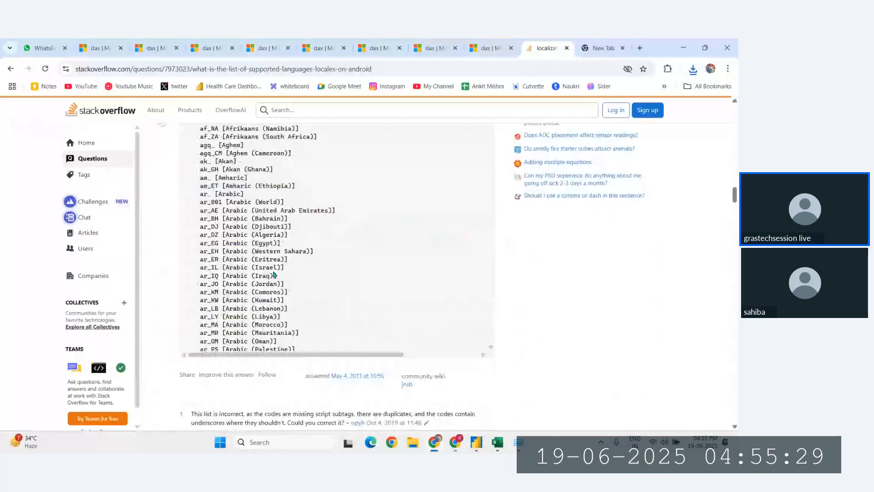
scroll(240, 302, down, 20)
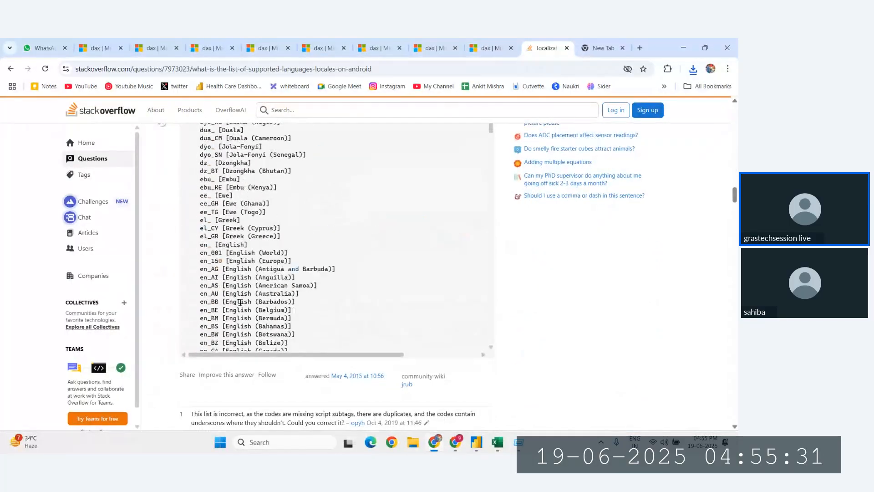
scroll(239, 302, down, 8)
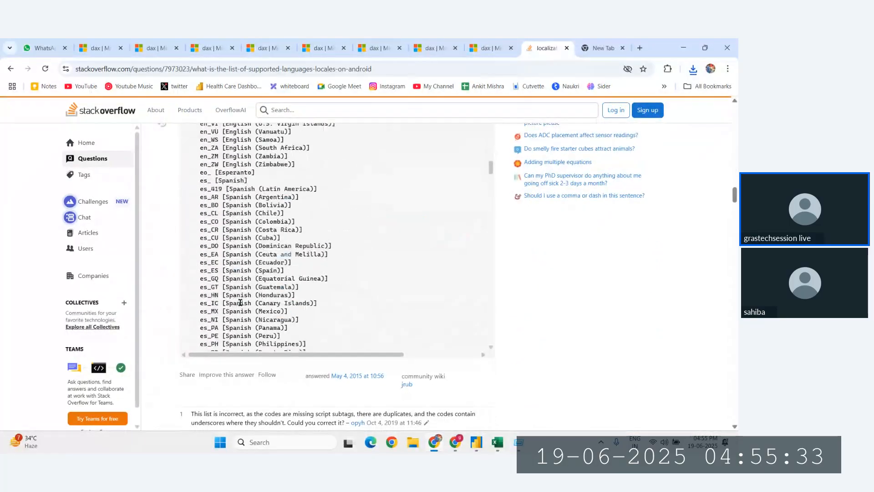
scroll(240, 302, down, 20)
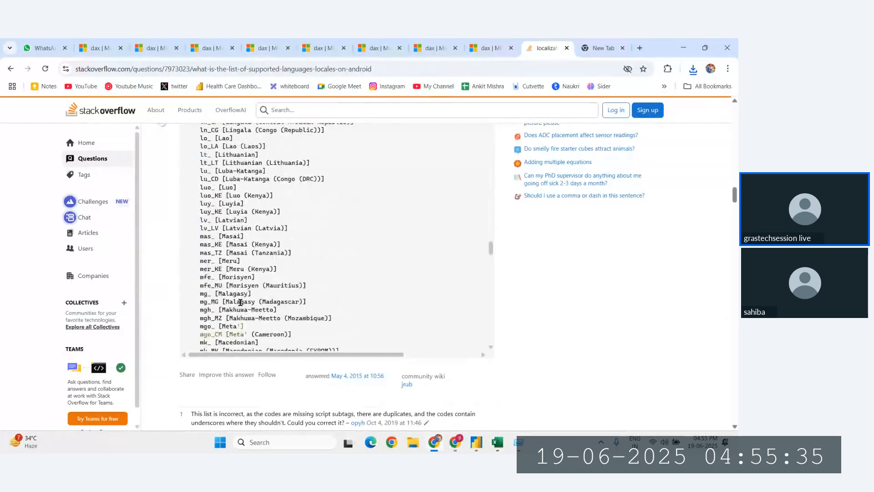
scroll(240, 303, down, 20)
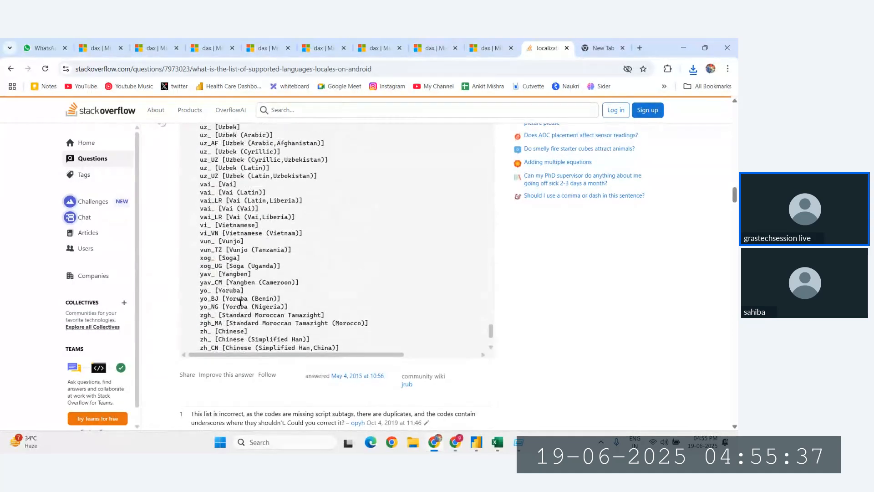
scroll(240, 303, down, 5)
Go back up the Android 5.1 locale list and examine the entries for Indian languages such as Konkani and Kashmiri
scroll(241, 306, up, 10)
scroll(239, 302, up, 4)
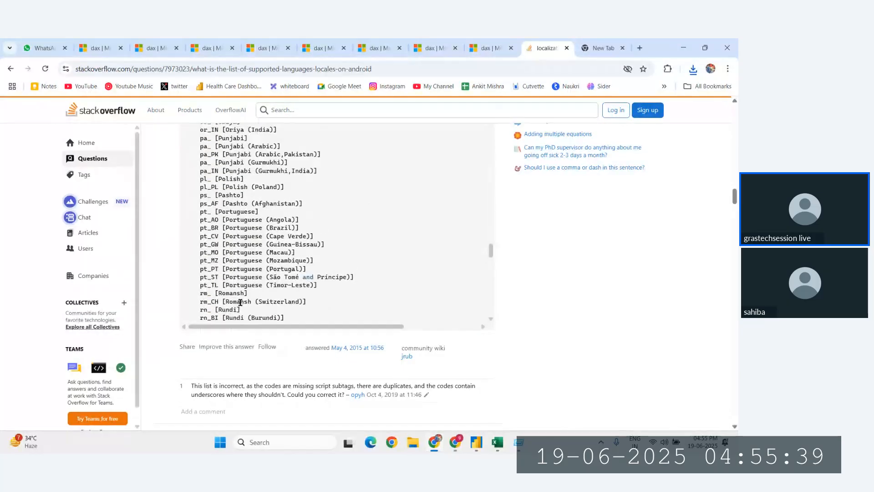
scroll(240, 302, up, 1)
scroll(240, 302, up, 4)
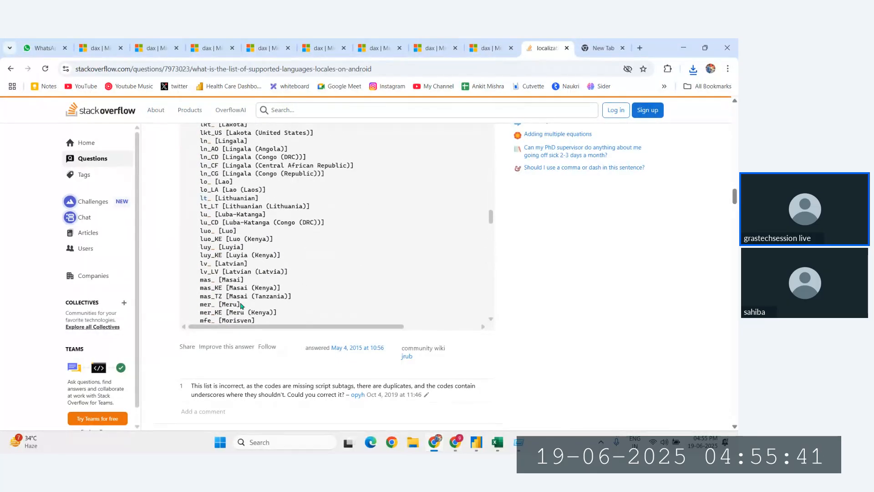
scroll(255, 291, up, 5)
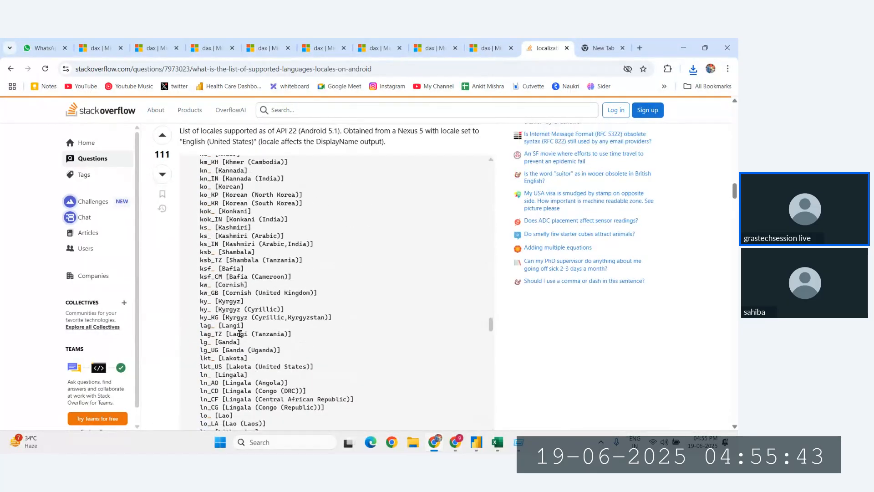
scroll(245, 255, up, 1)
scroll(245, 255, up, 2)
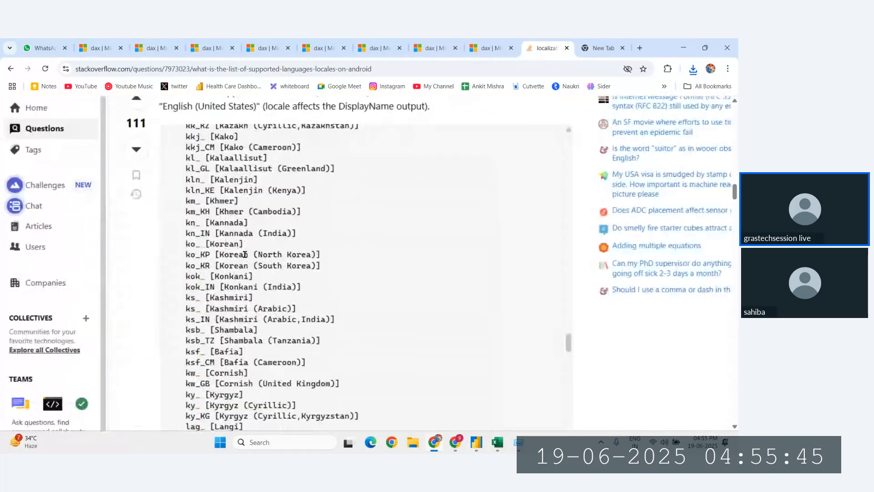
scroll(257, 292, up, 5)
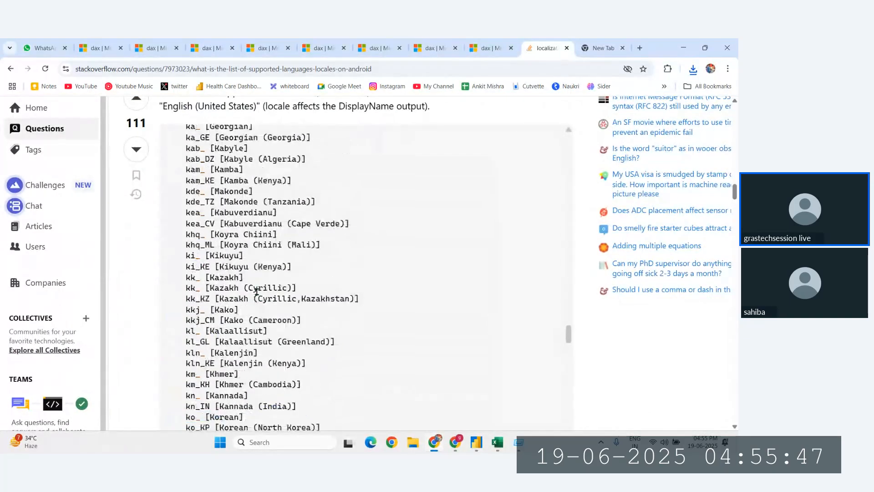
scroll(258, 296, down, 2)
scroll(257, 295, down, 2)
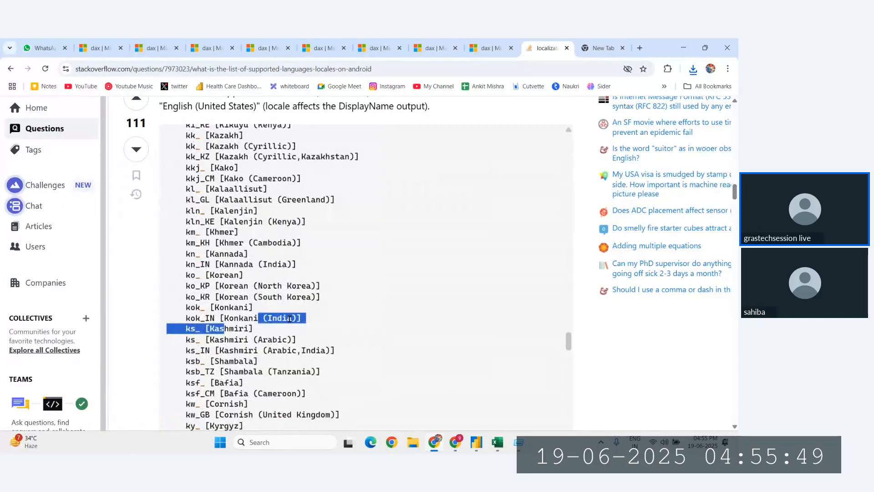
click(264, 321)
scroll(288, 321, down, 2)
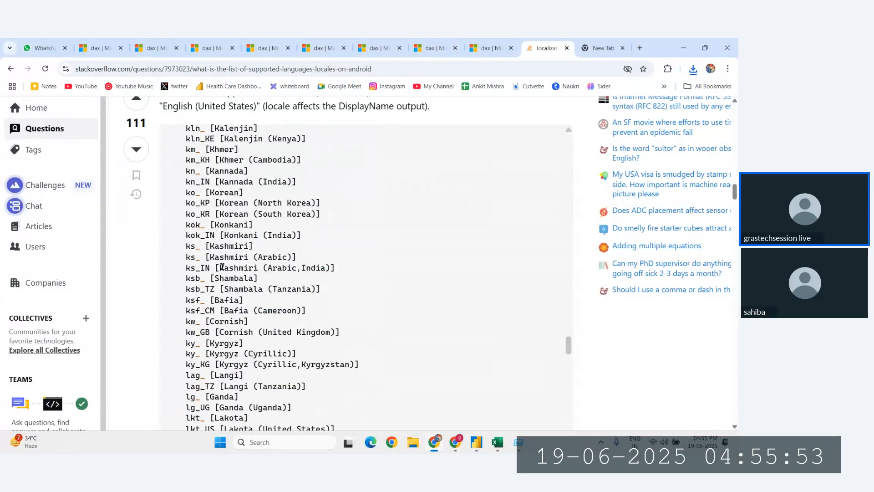
double_click(222, 267)
scroll(260, 287, down, 1)
click(299, 308)
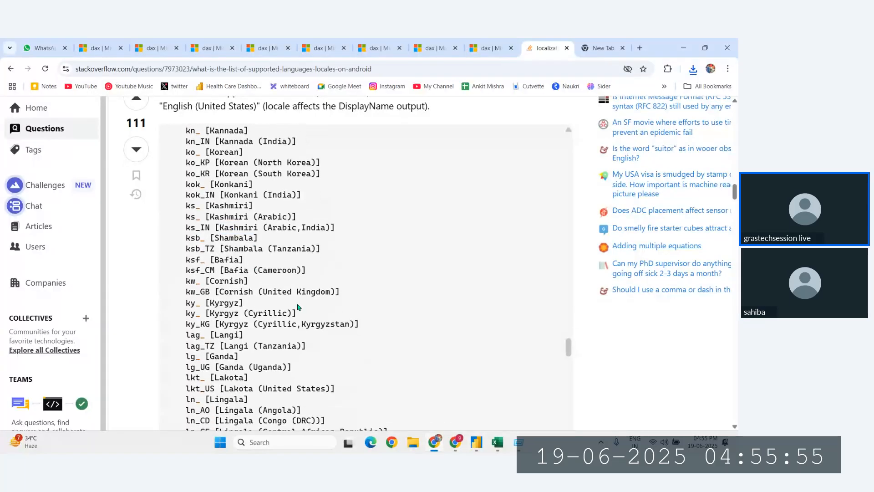
Search the page for "india" and go through the matches to the Hindi, India entry, selecting its code hi_IN
key(ctrl+f)
text(india)
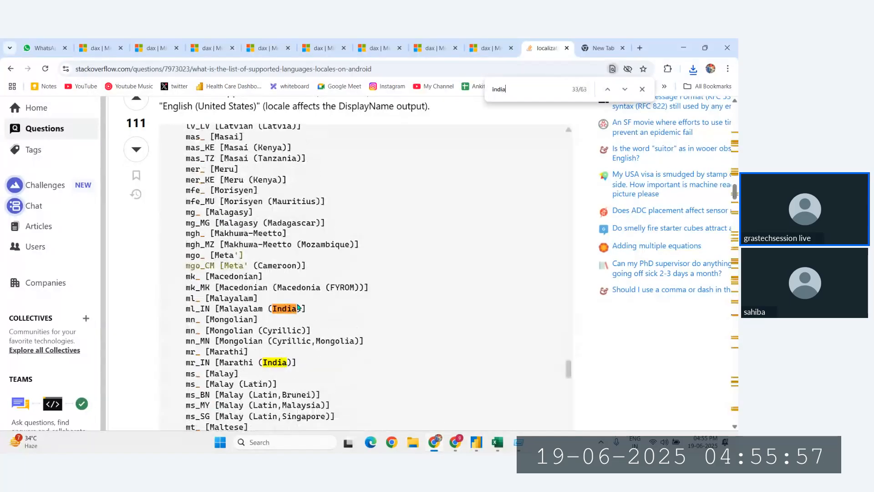
key(Return)
key(Return)
key(Return)
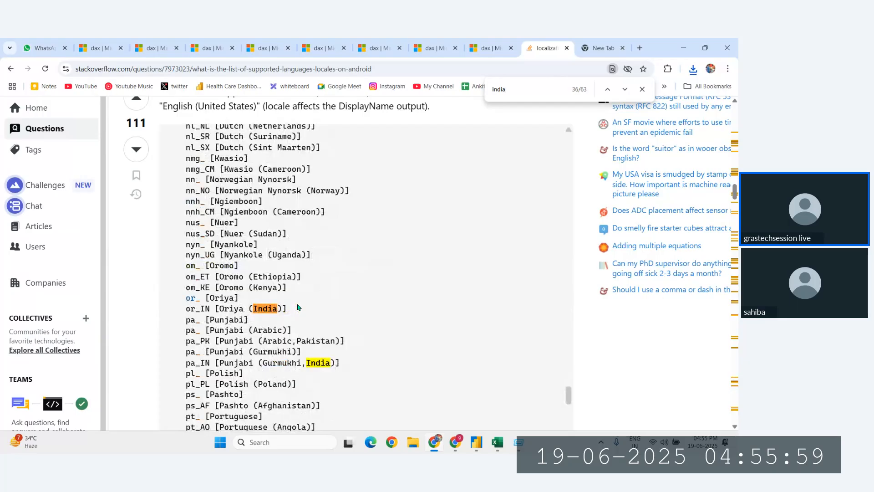
key(Return)
key(Return)
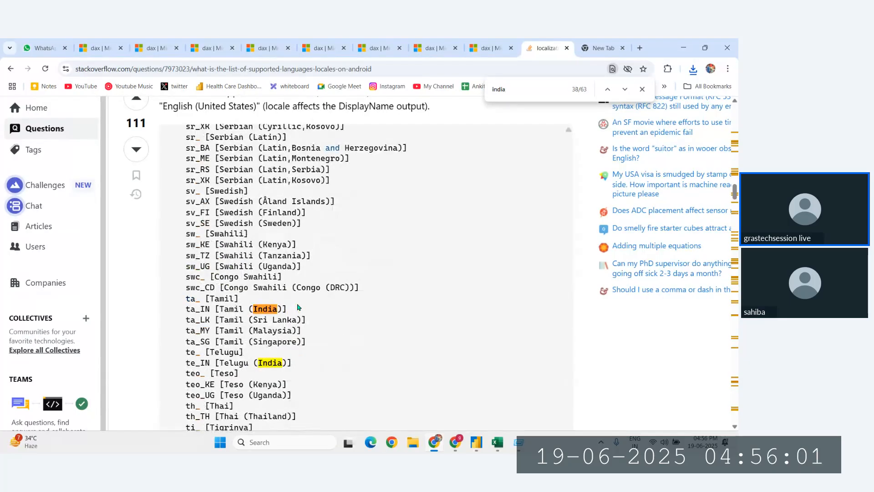
key(Return)
key(Return)
key(Return)
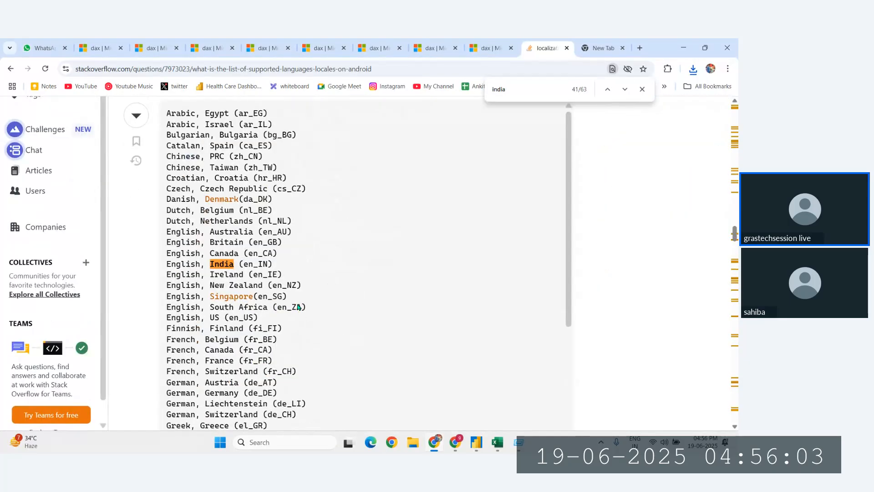
key(Return)
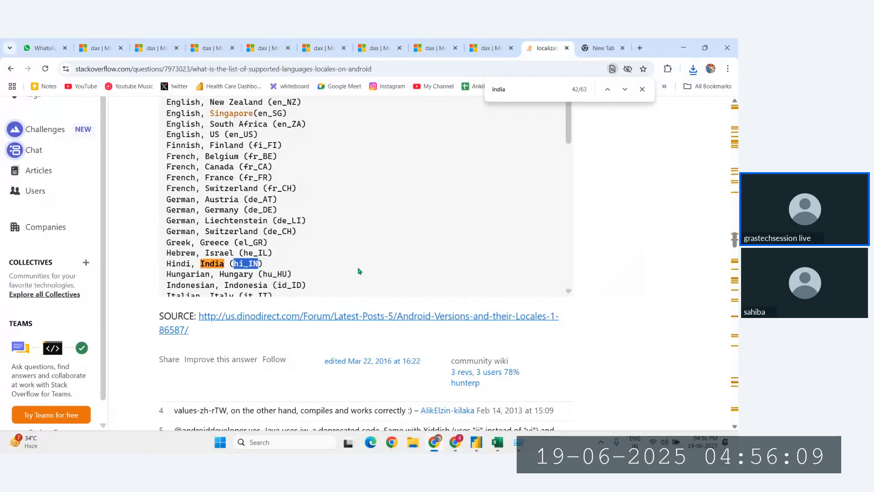
Switch to the dax_complete file in Power BI Desktop and close its Power Query Editor with Close & Apply
click(432, 397)
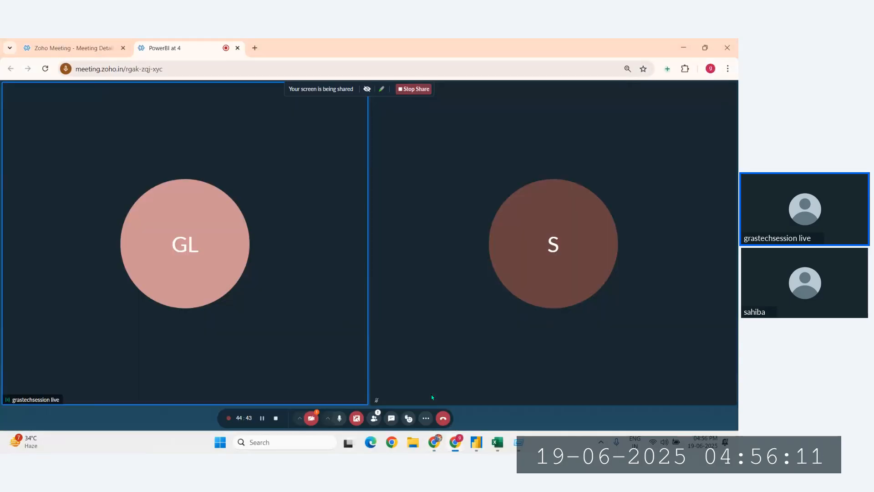
mouse_move(475, 443)
click(457, 392)
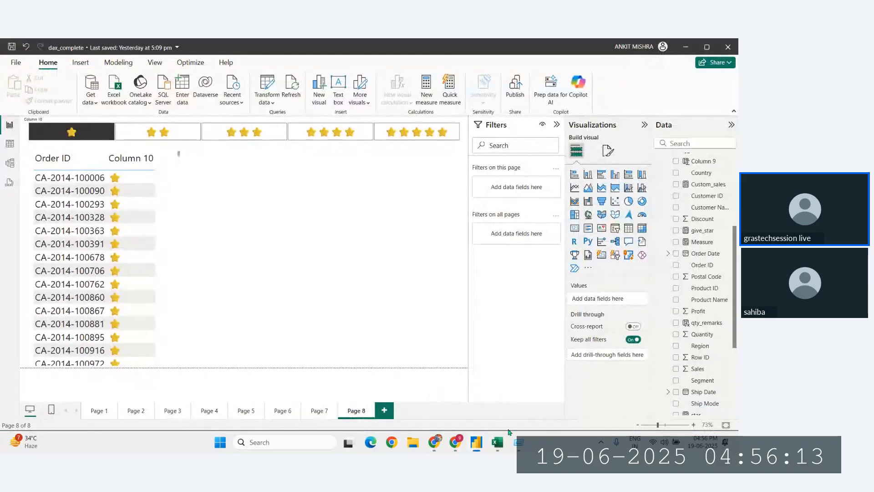
click(527, 379)
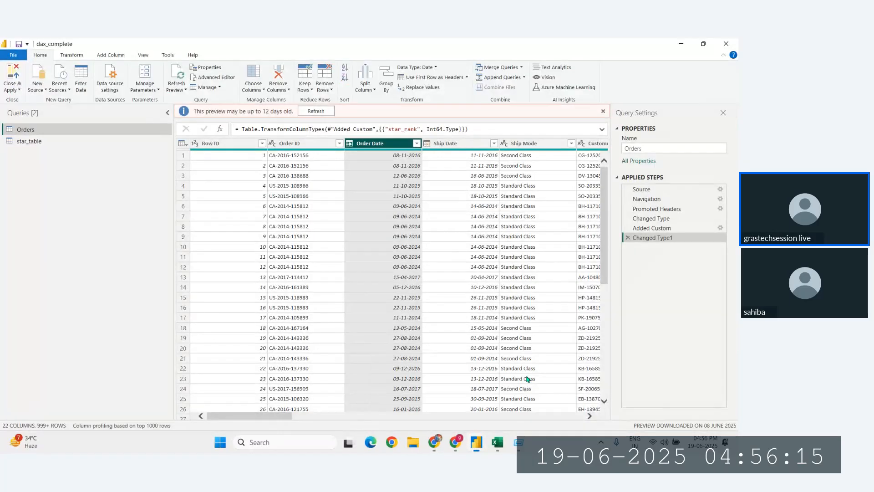
click(13, 79)
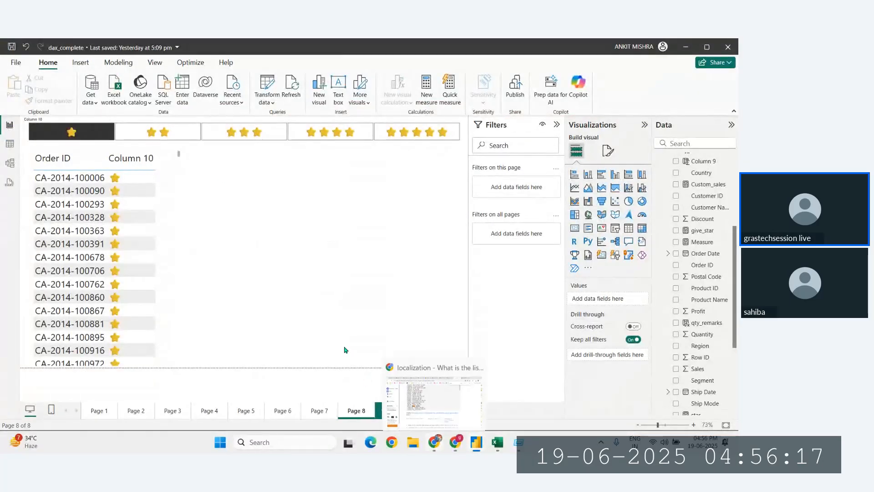
Open the Orders table's data and look through its columns around Sales and Profit, selecting the Product Name column
click(10, 144)
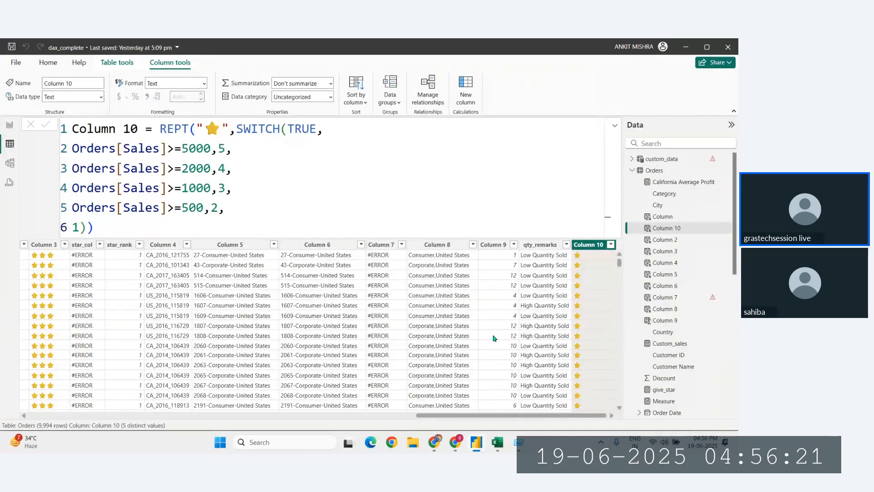
scroll(495, 338, left, 10)
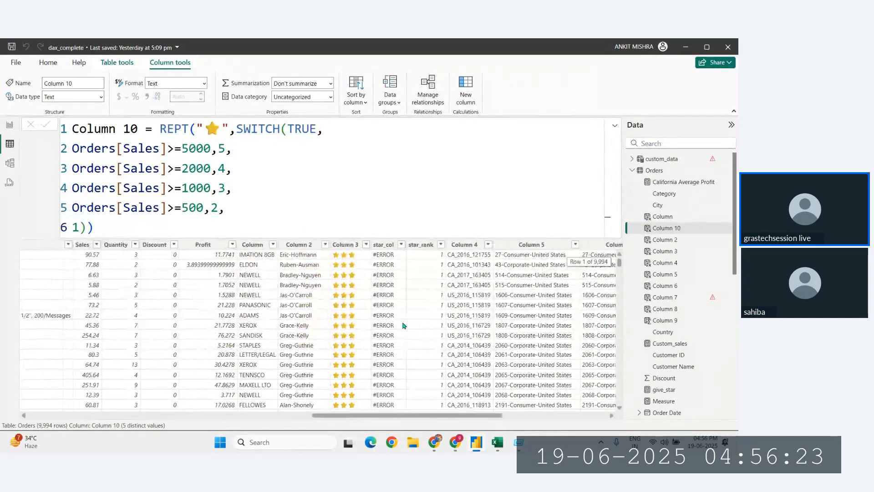
scroll(282, 337, left, 10)
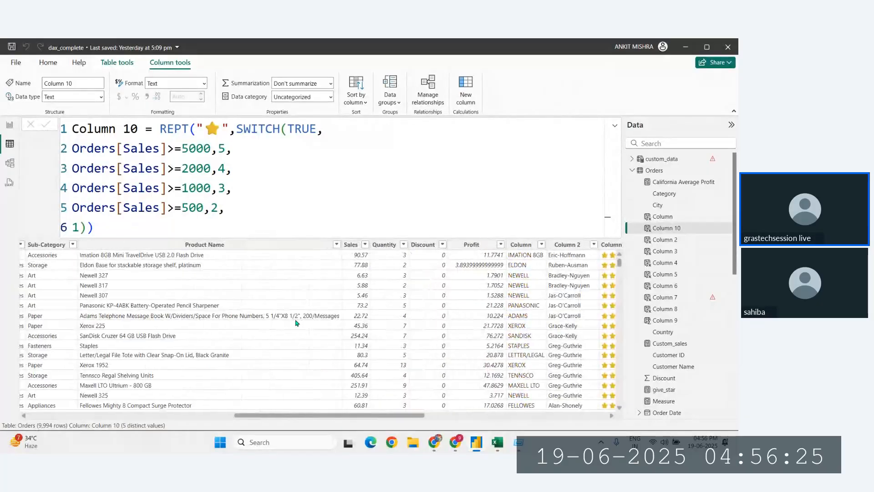
scroll(369, 317, left, 5)
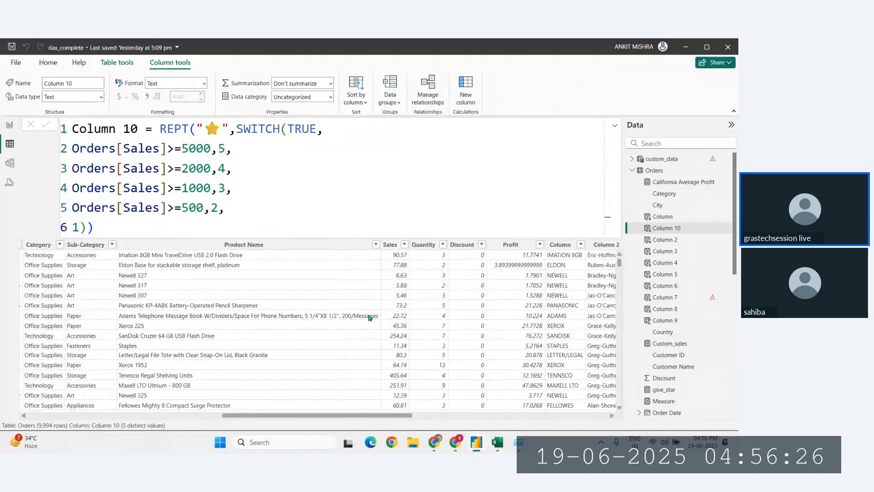
click(295, 247)
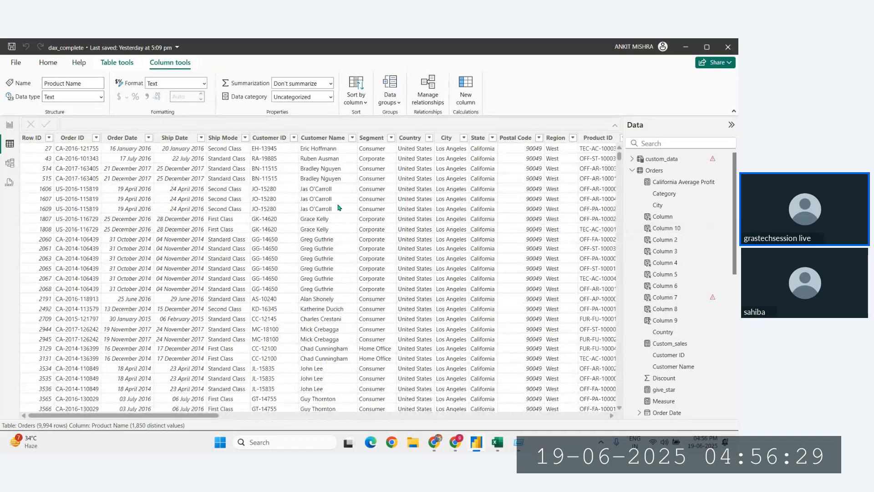
scroll(333, 218, right, 10)
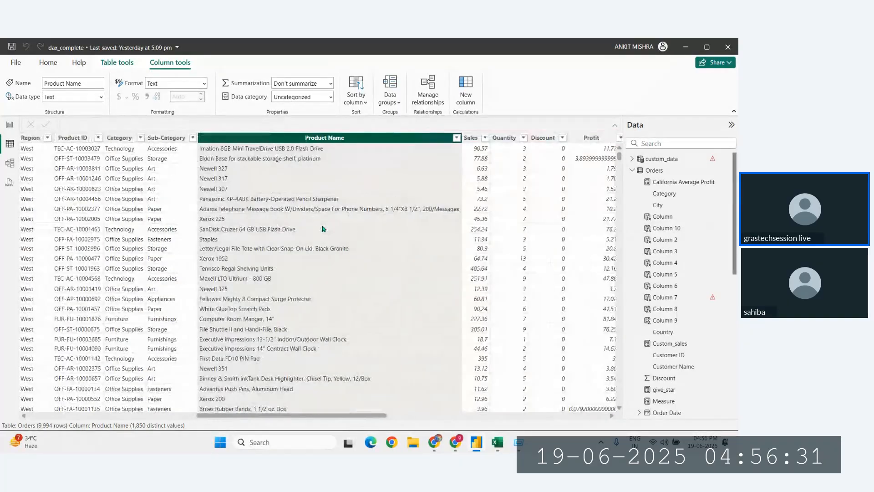
scroll(323, 228, right, 3)
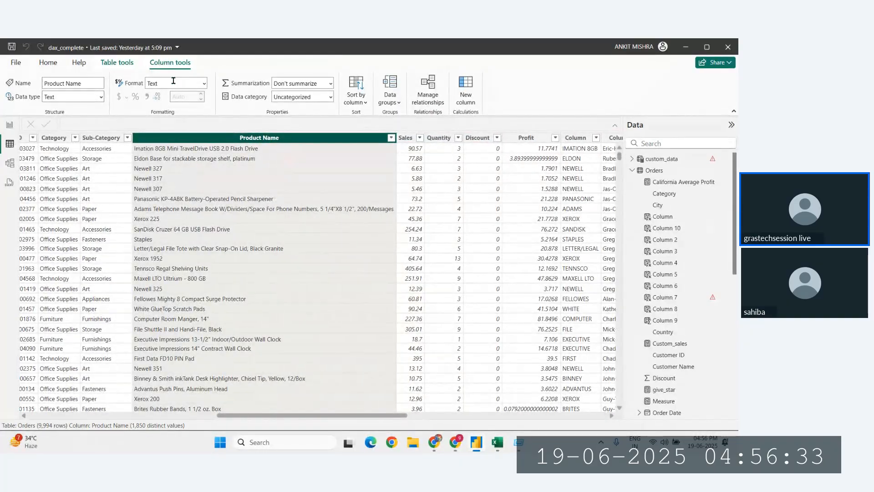
Add a new calculated column to the Orders table
click(127, 64)
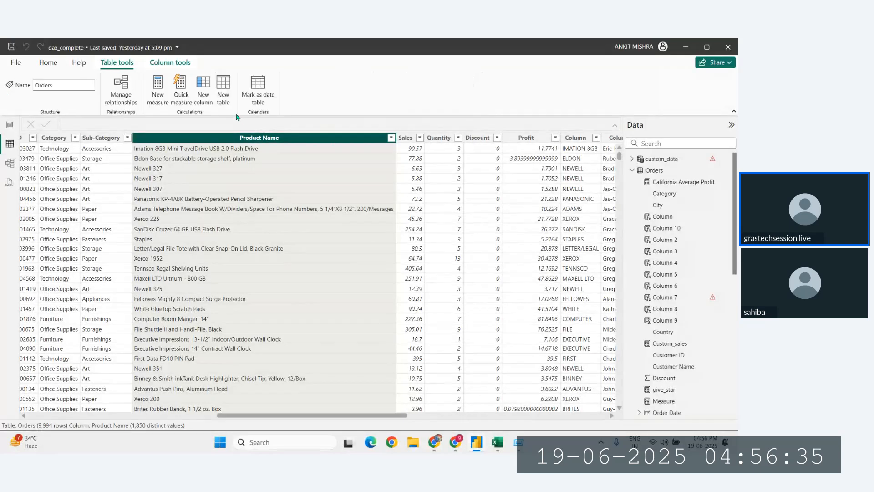
click(206, 93)
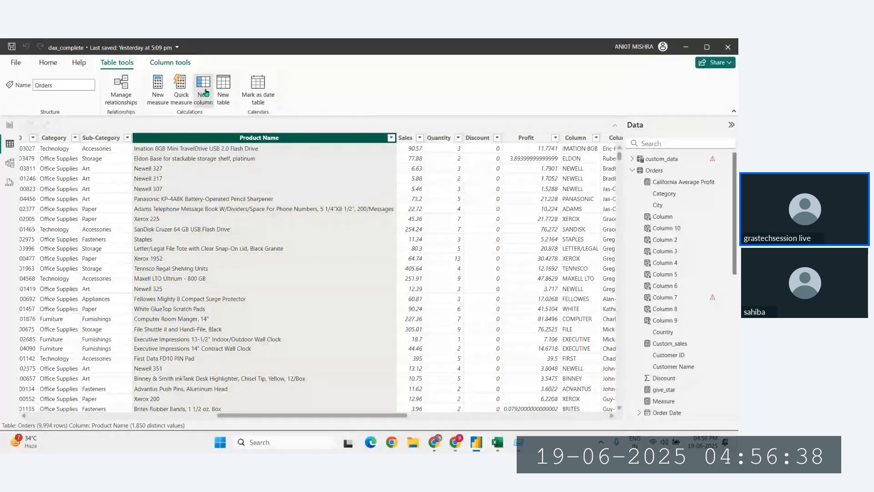
click(423, 152)
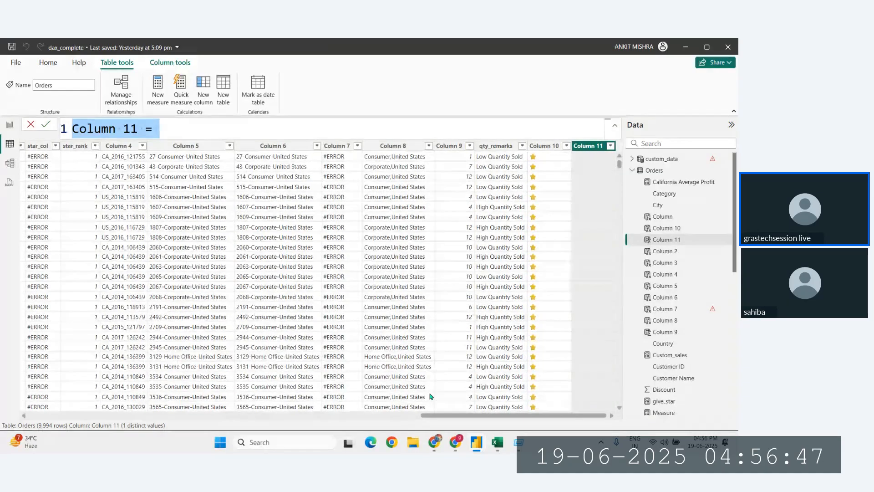
Switch to the browser and compare the locale list with the DAX documentation's "Datetime with optional locale_name" FORMAT examples
key(alt+Tab)
scroll(383, 333, up, 2)
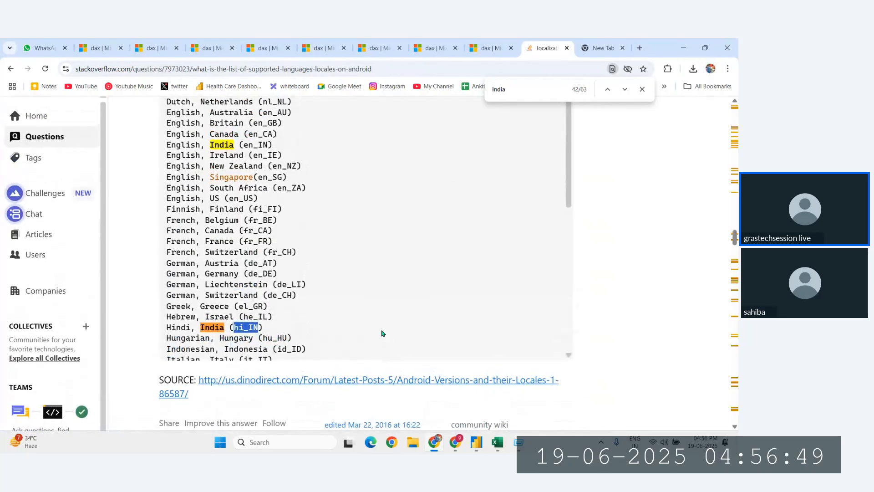
scroll(237, 319, up, 4)
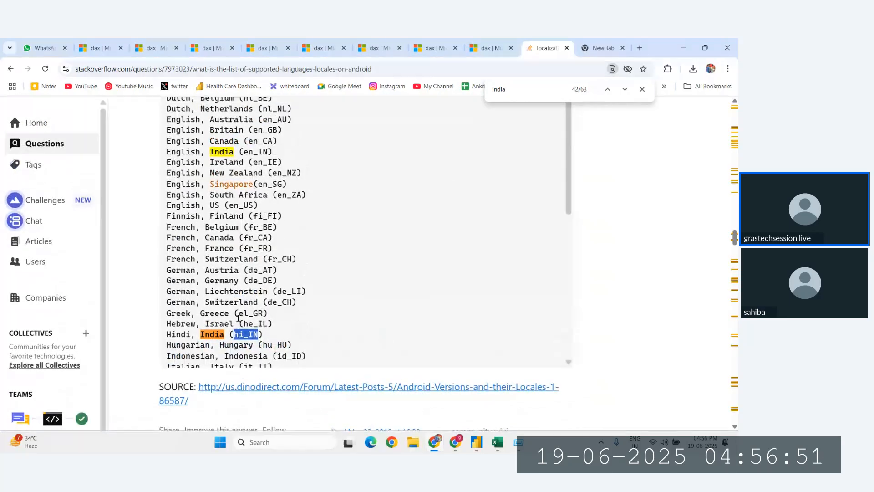
click(473, 42)
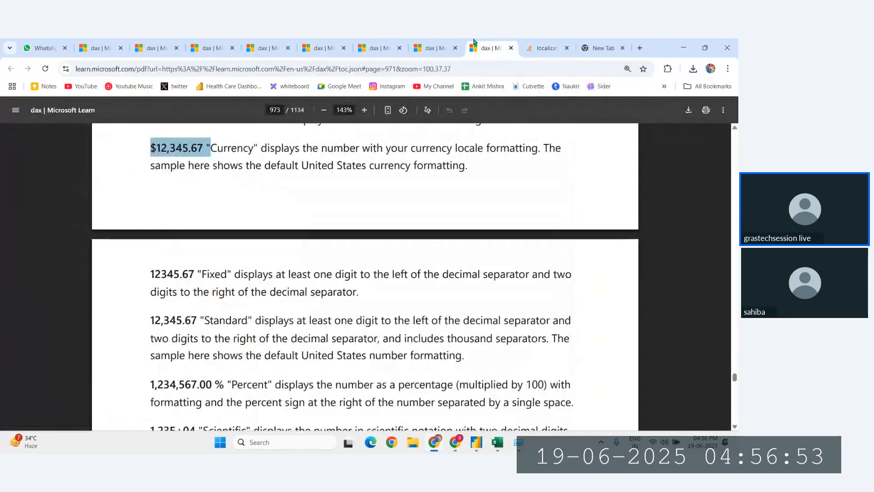
click(441, 42)
click(543, 45)
click(502, 42)
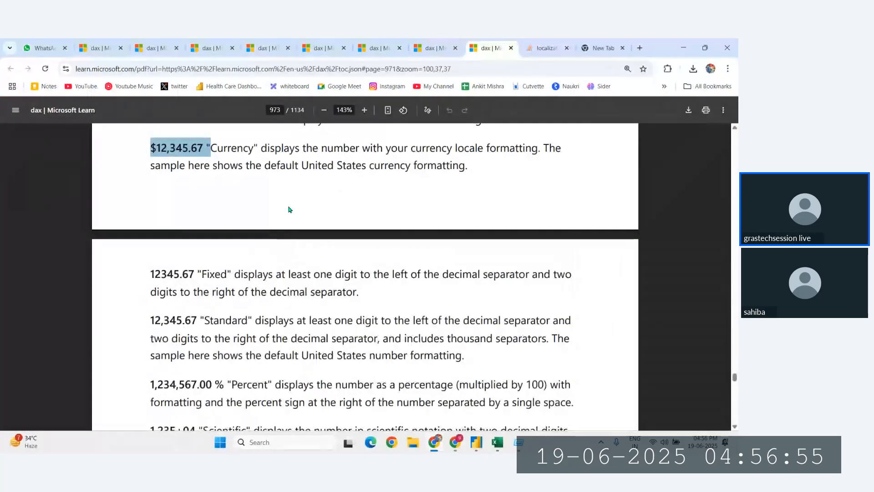
scroll(289, 209, up, 6)
scroll(288, 282, down, 7)
scroll(231, 282, down, 6)
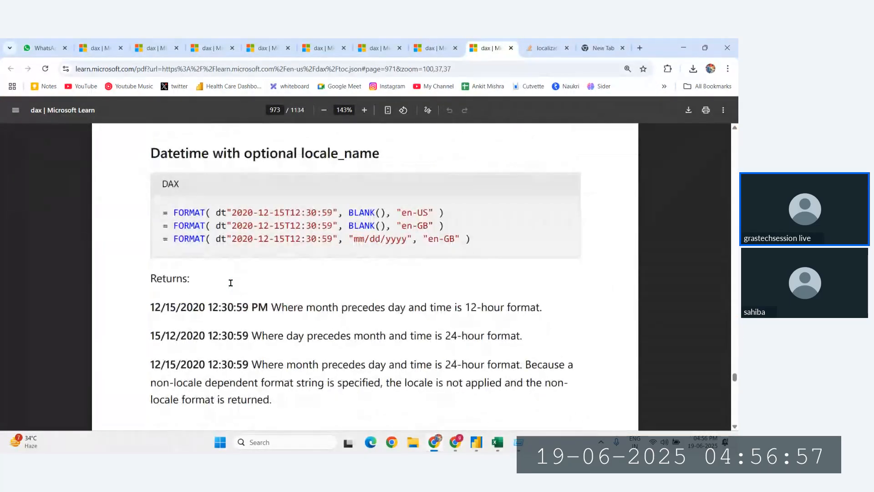
scroll(261, 184, up, 3)
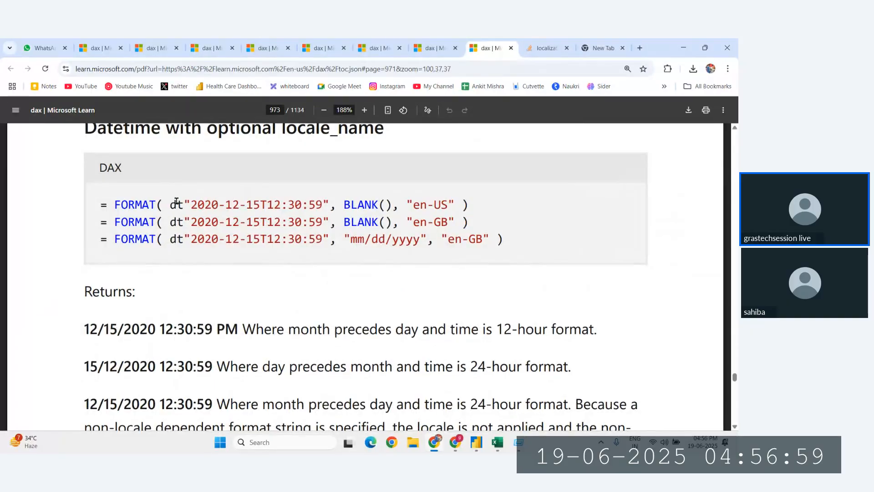
drag(396, 206, 451, 206)
click(475, 199)
Return to Power BI Desktop and begin the new column's formula with the FORMAT function
click(482, 444)
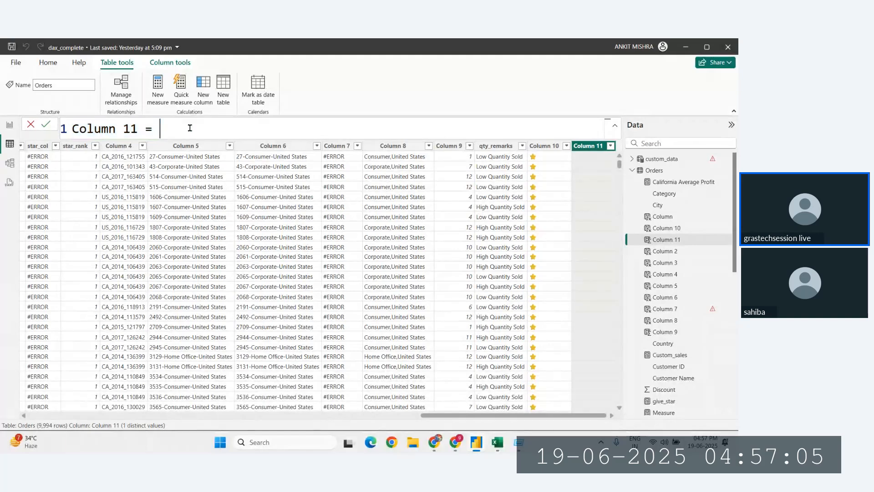
text(for)
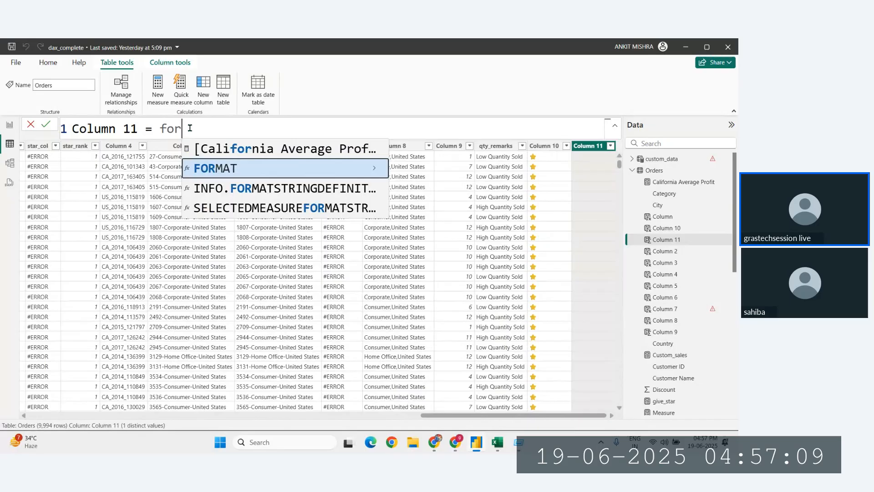
key(Tab)
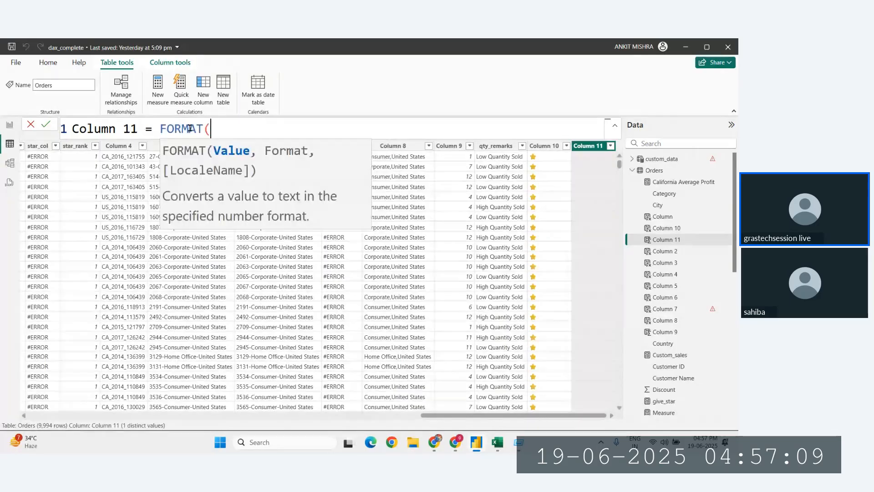
text(ord)
key(Down)
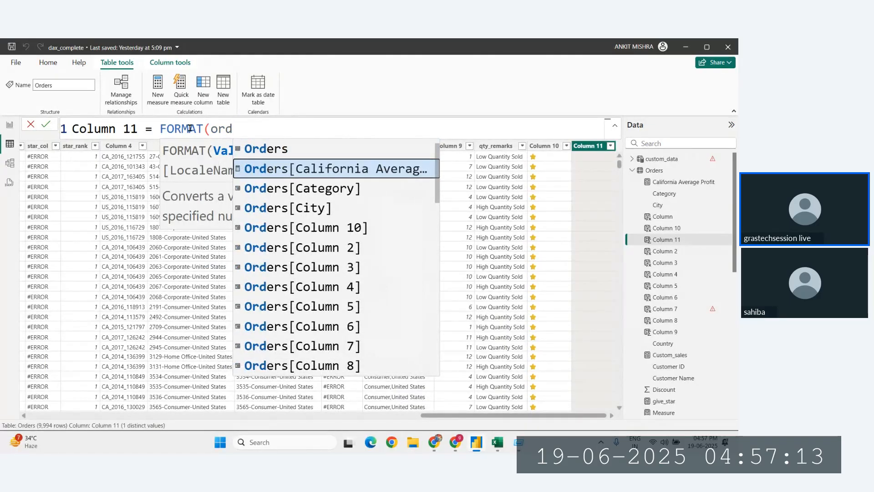
key(BackSpace)
key(BackSpace)
key(BackSpace)
text(date)
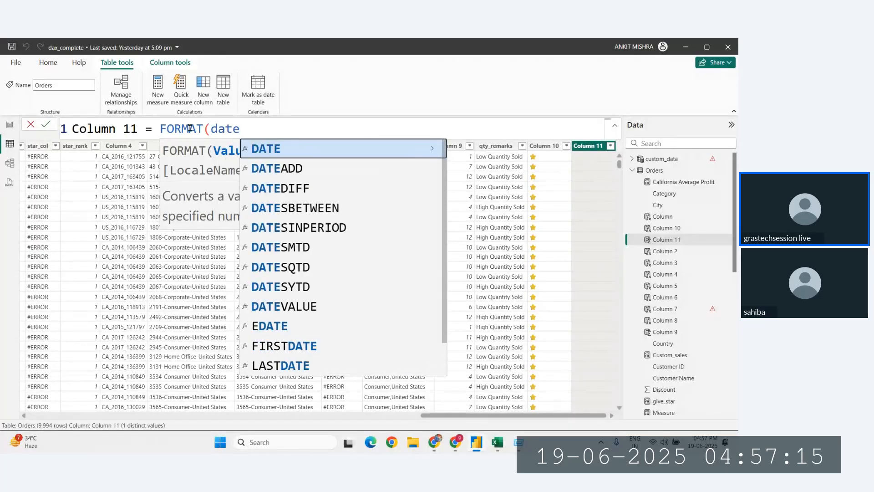
key(BackSpace)
key(BackSpace)
key(BackSpace)
key(BackSpace)
Enter Orders[Order Date].[Date] as the FORMAT function's value argument, followed by a comma
text(or)
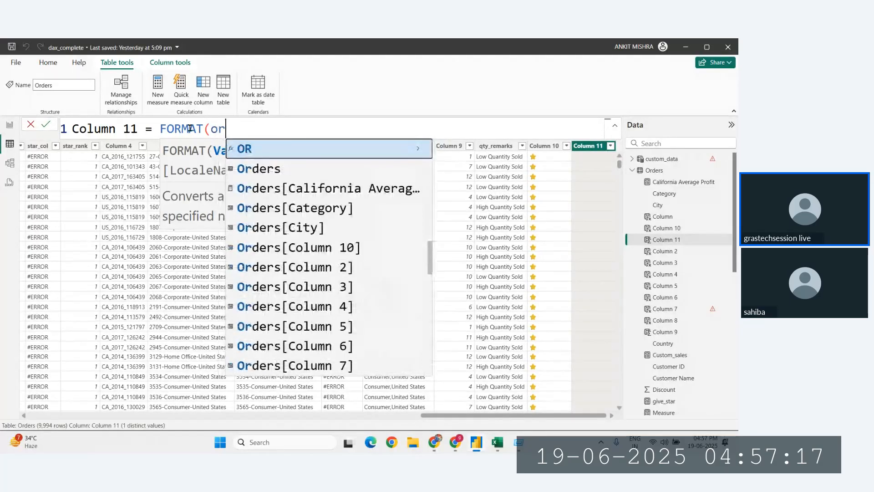
text(derdate)
key(BackSpace)
key(BackSpace)
key(BackSpace)
key(BackSpace)
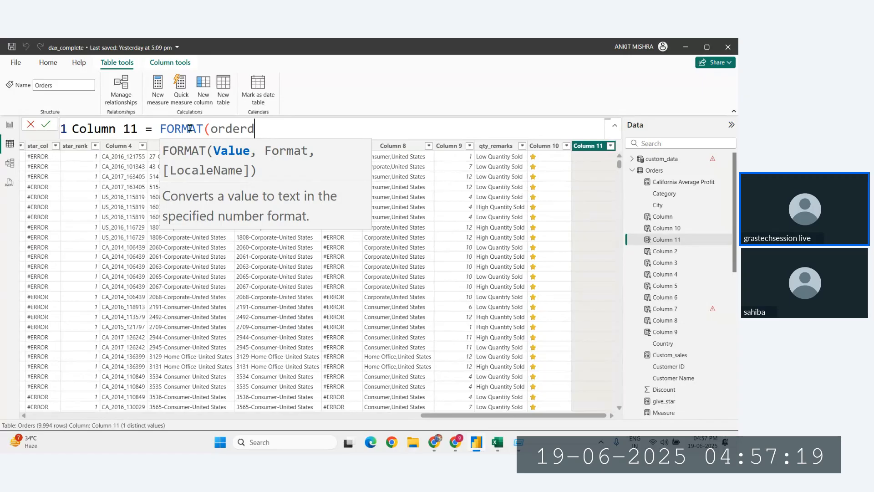
key(Down)
key(Down)
key(Down)
key(Down)
key(Down)
key(Down)
key(Down)
key(Down)
key(Down)
key(Down)
key(Down)
key(Down)
key(Down)
key(Down)
key(Down)
key(Down)
key(Down)
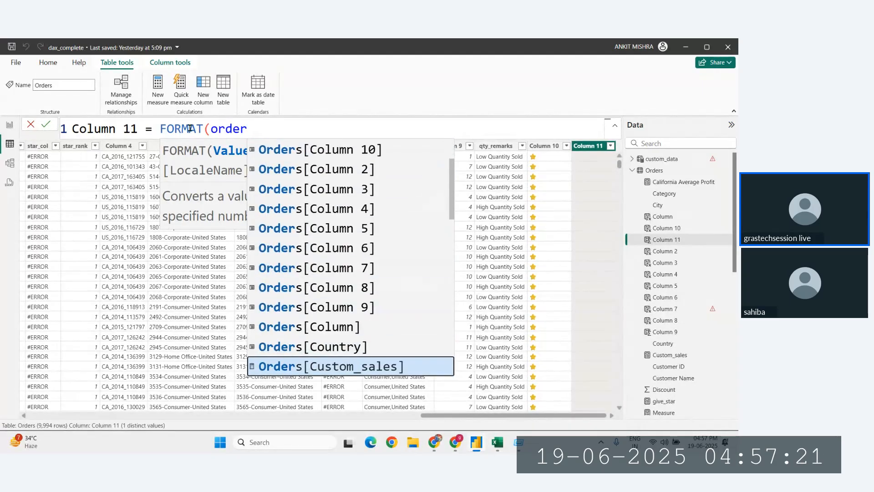
key(Down)
key(Down)
key(Down)
key(Down)
key(Down)
key(Down)
key(Down)
key(Down)
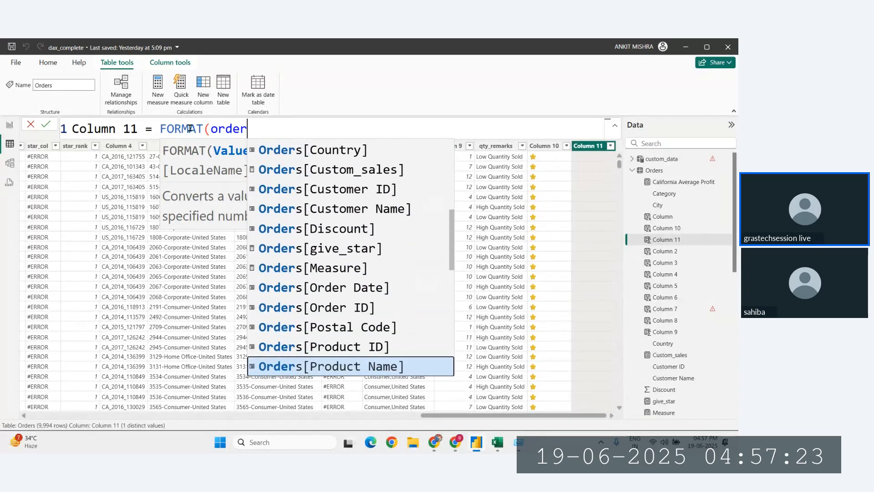
key(Up)
key(Up)
key(Up)
key(Up)
key(Tab)
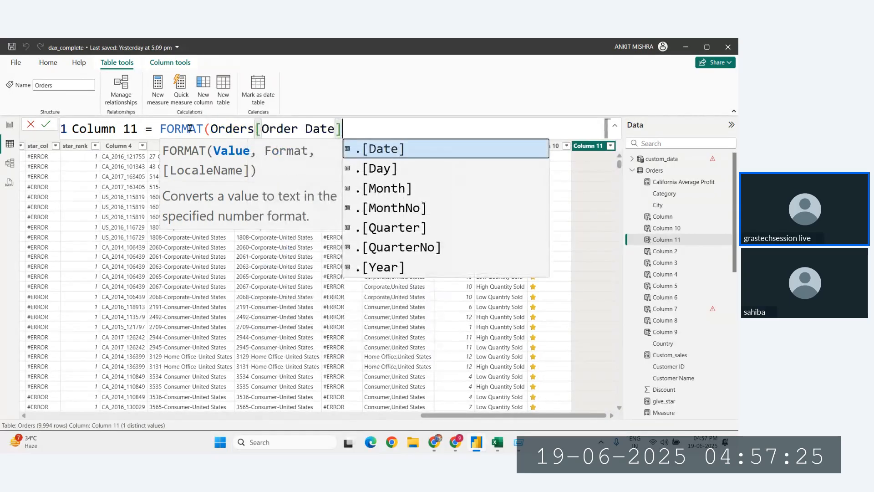
key(Tab)
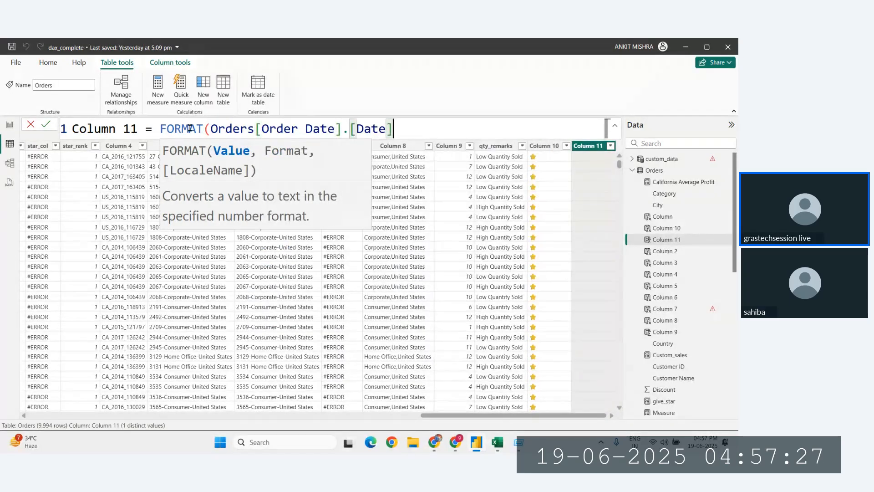
text(,)
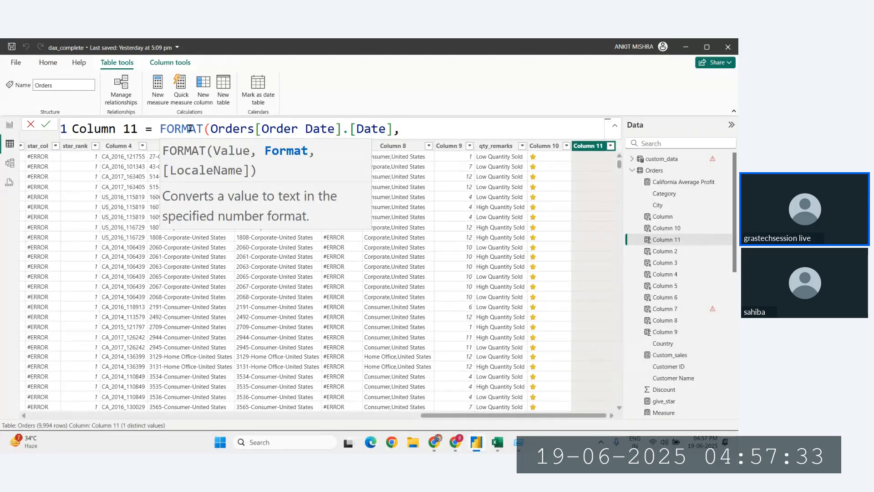
Check the documentation's datetime FORMAT examples, return to Power BI Desktop and add an empty quoted format string to the formula
click(442, 442)
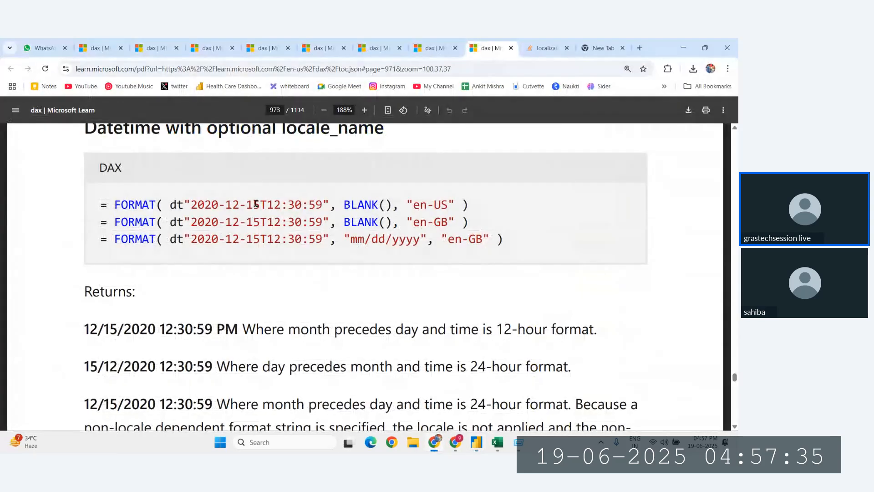
click(477, 444)
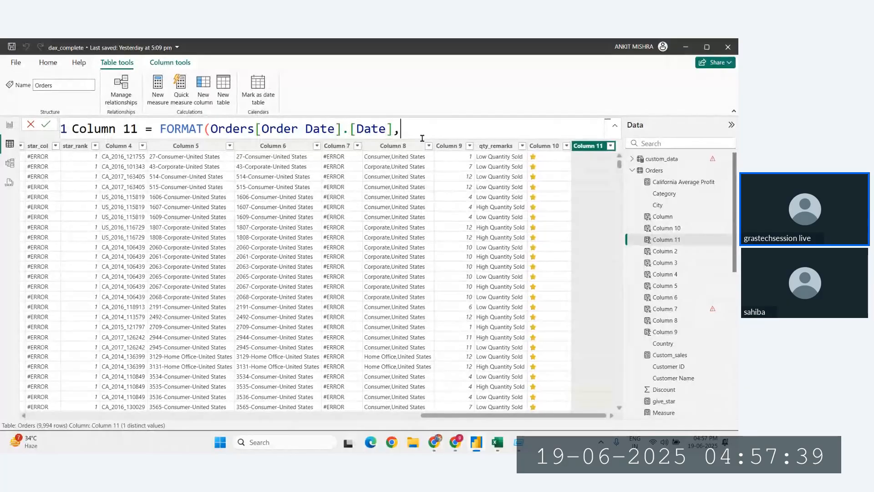
click(422, 138)
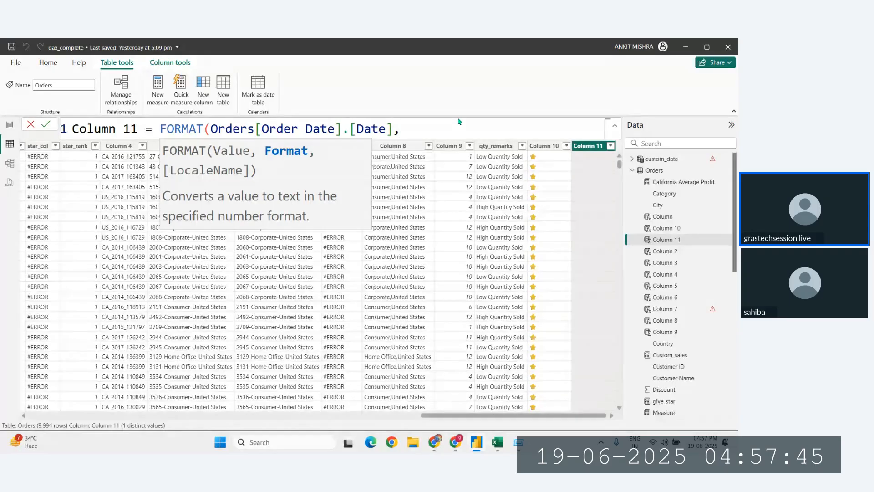
text("")
Remove the .[Date] part from the value argument, leaving Orders[Order Date]
click(391, 131)
key(BackSpace)
key(BackSpace)
key(BackSpace)
key(BackSpace)
key(BackSpace)
key(BackSpace)
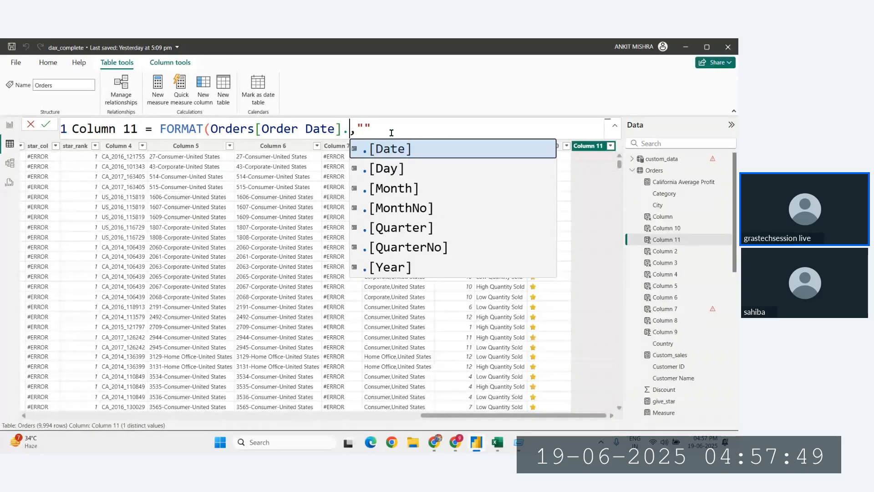
key(BackSpace)
Fill in "MM" as the format string, close the FORMAT function and commit the column formula
key(Right)
key(Right)
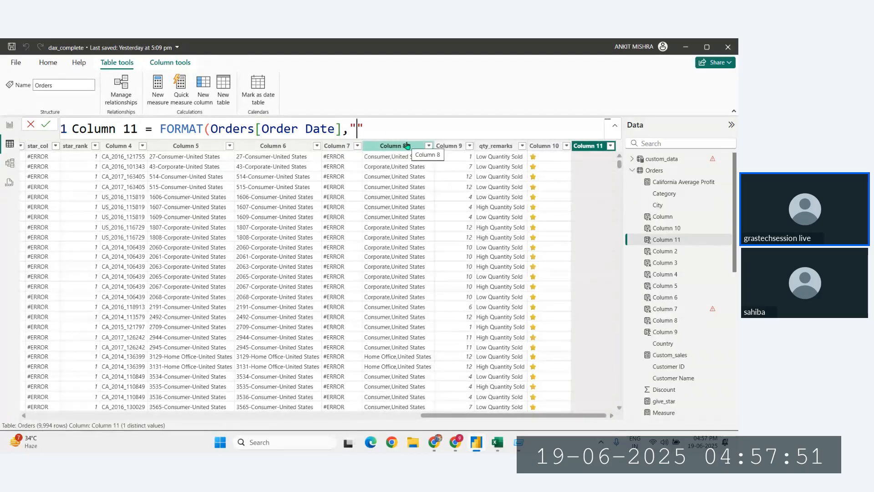
text(MM")
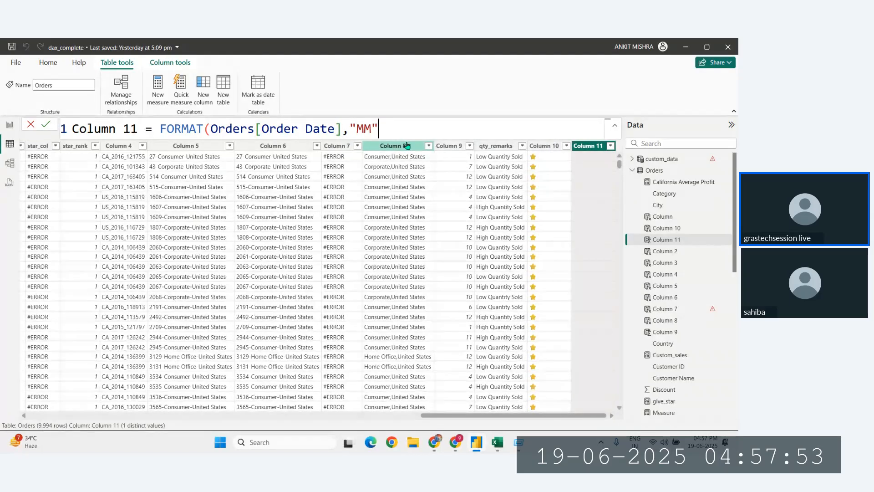
text())
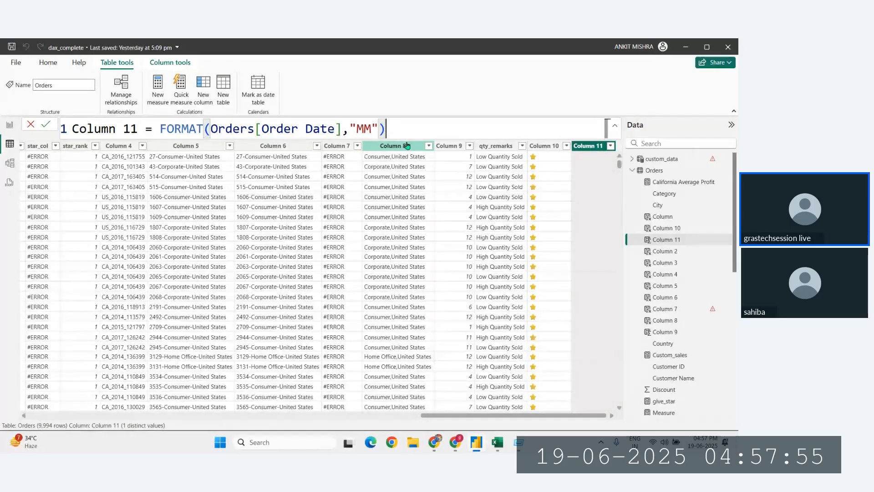
key(Return)
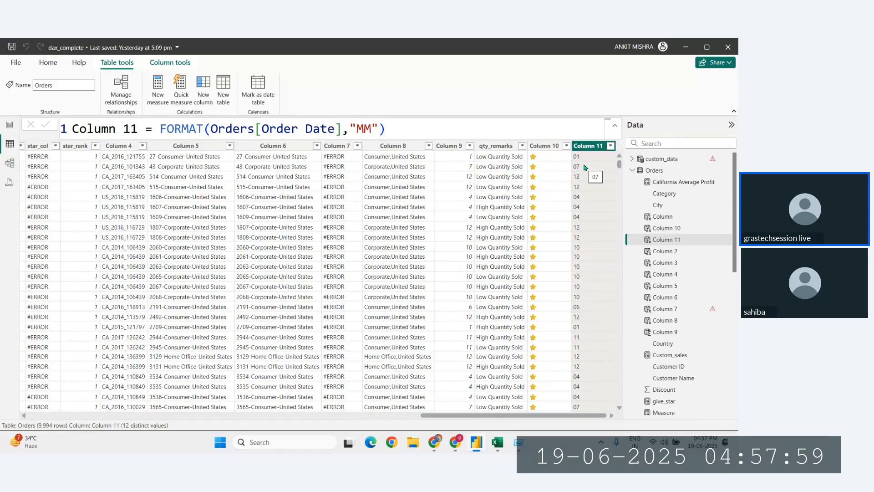
Change the format string in the Column 11 formula to "MMMM" and commit it
double_click(364, 129)
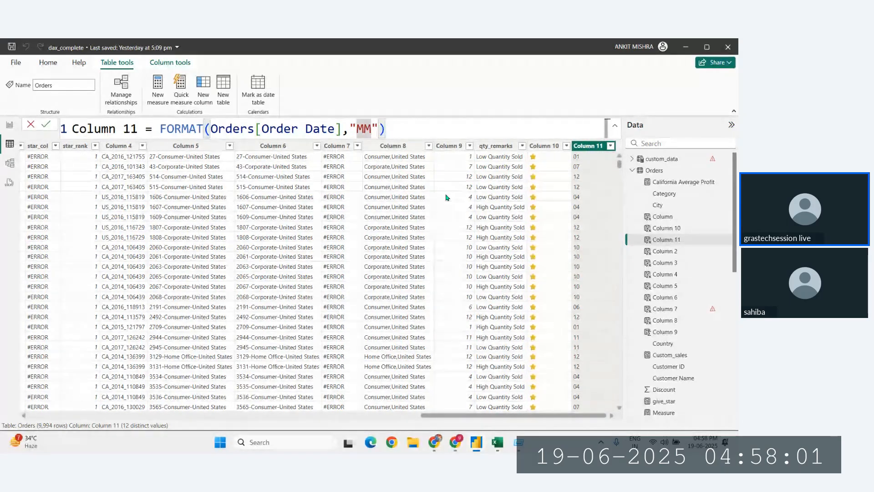
text(MMMM)
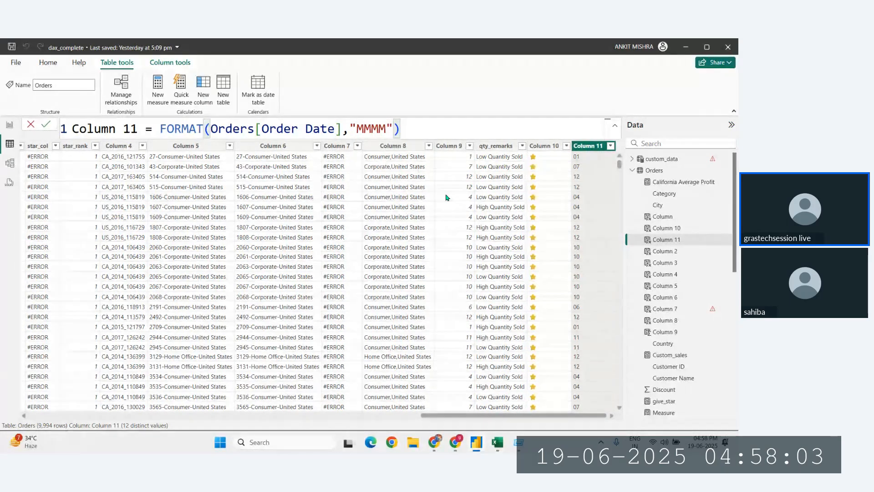
key(Return)
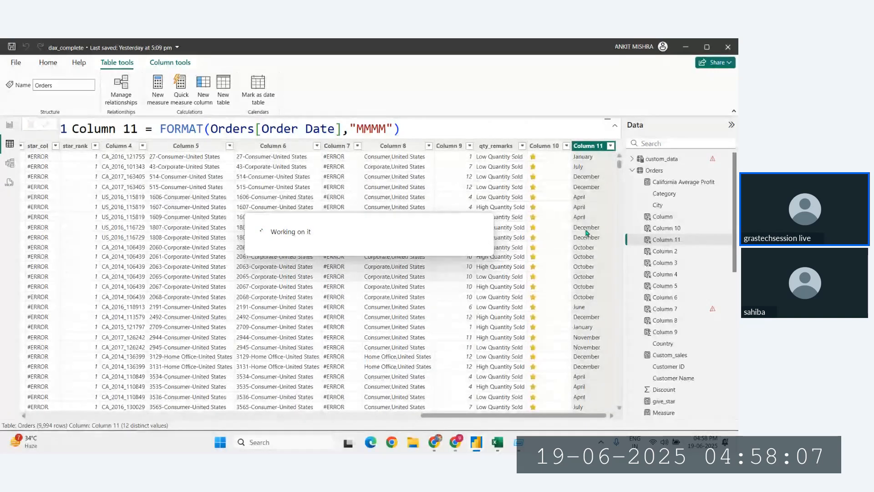
Add a third argument with empty quotes for the locale name after "MMMM" in the Column 11 FORMAT formula
double_click(384, 128)
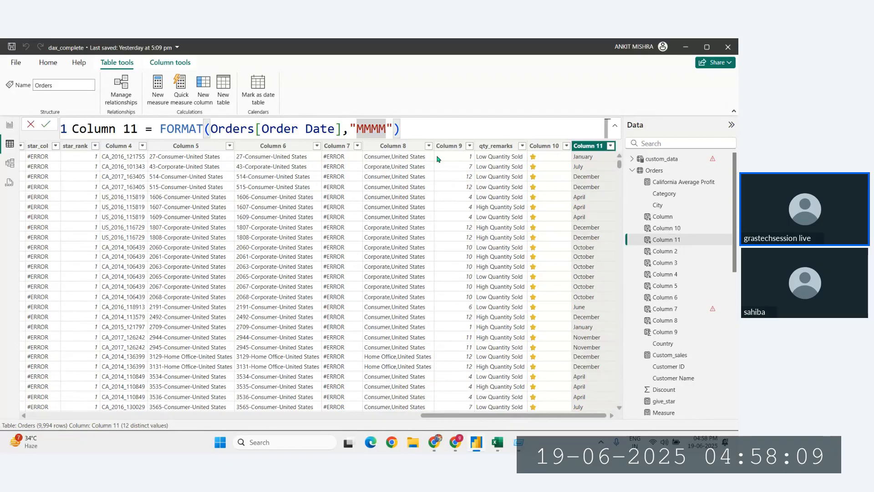
key(Right)
key(Right)
text(,)
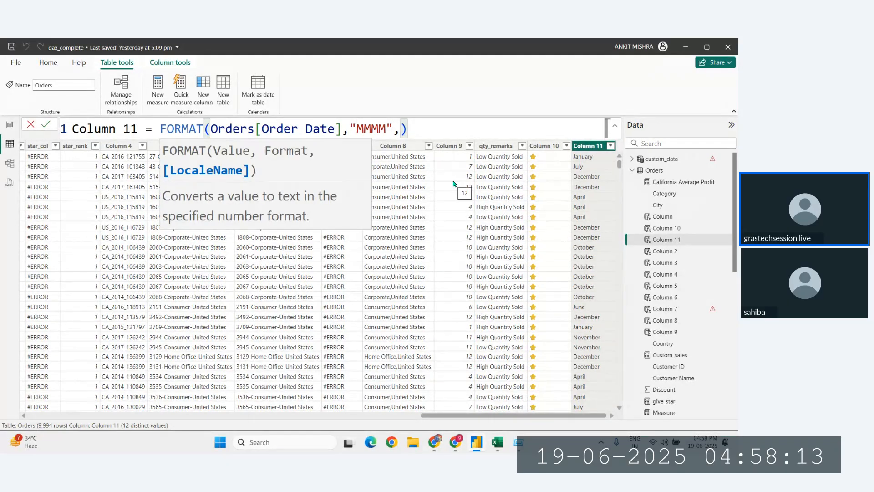
text("")
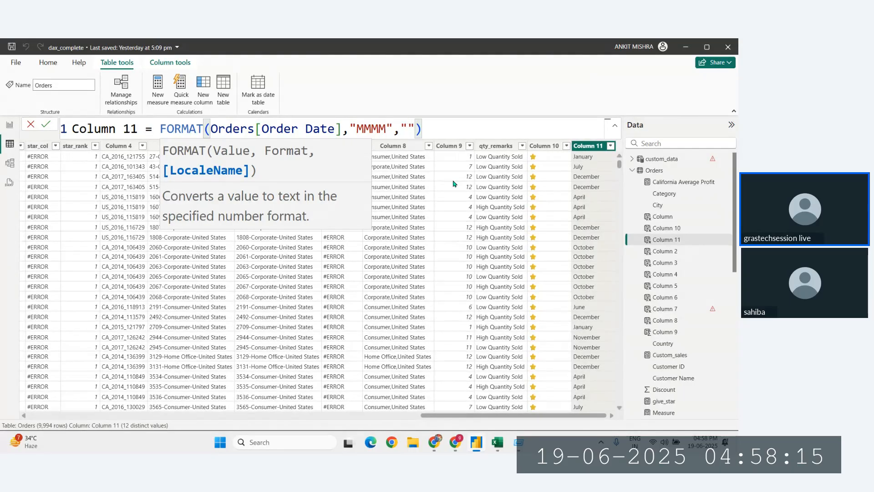
Switch to the Stack Overflow locale list in the browser and look up the code for Hindi (India) among the "india" matches
key(alt+Tab)
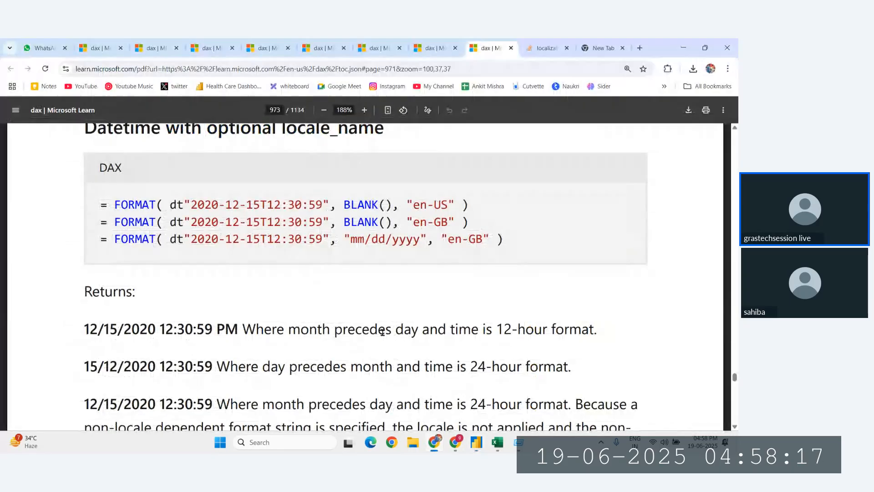
click(546, 48)
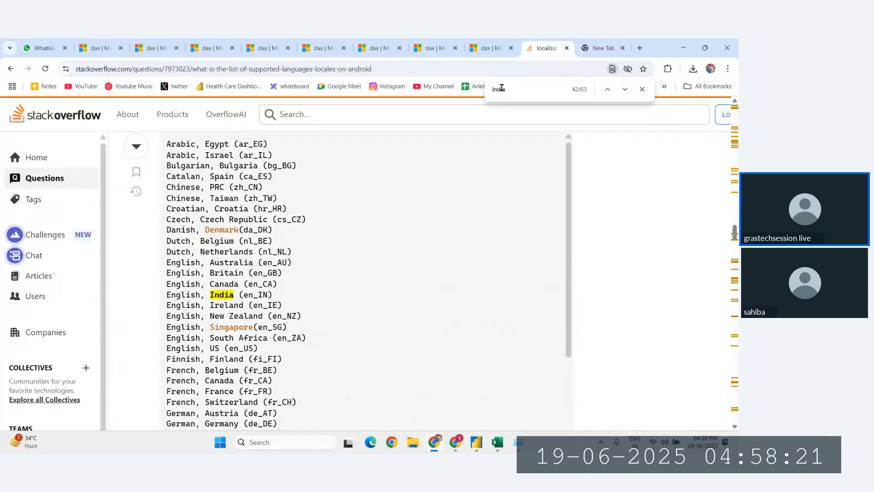
key(Return)
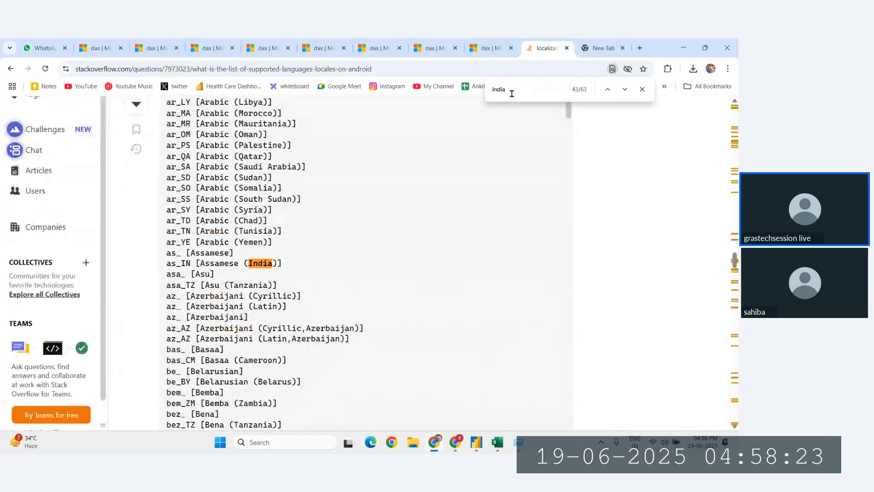
key(Return)
key(Return)
key(Return)
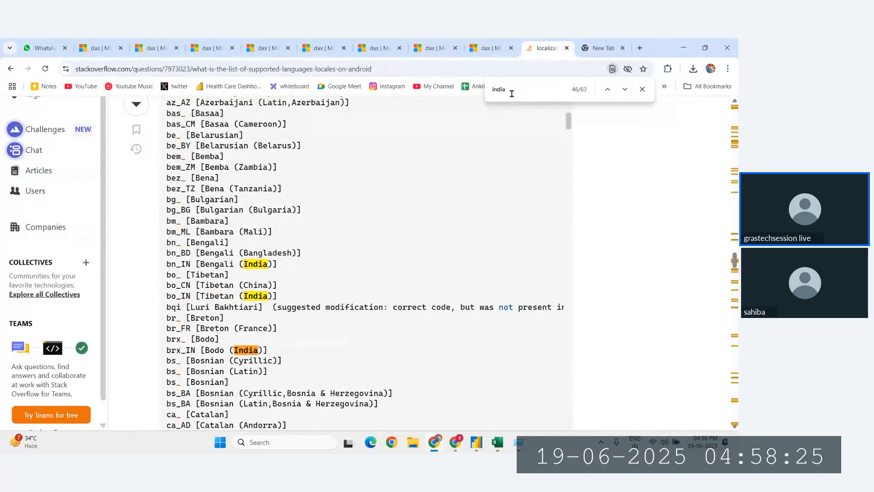
key(Return)
key(Return)
key(Return)
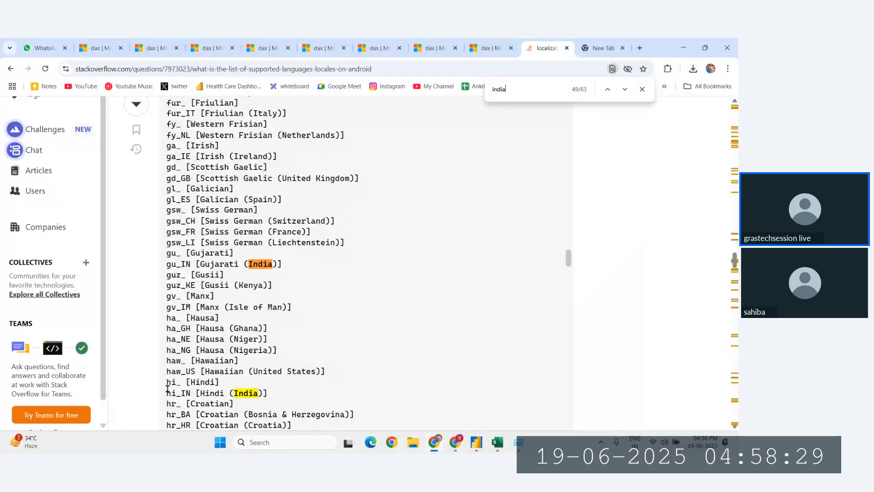
drag(167, 393, 191, 392)
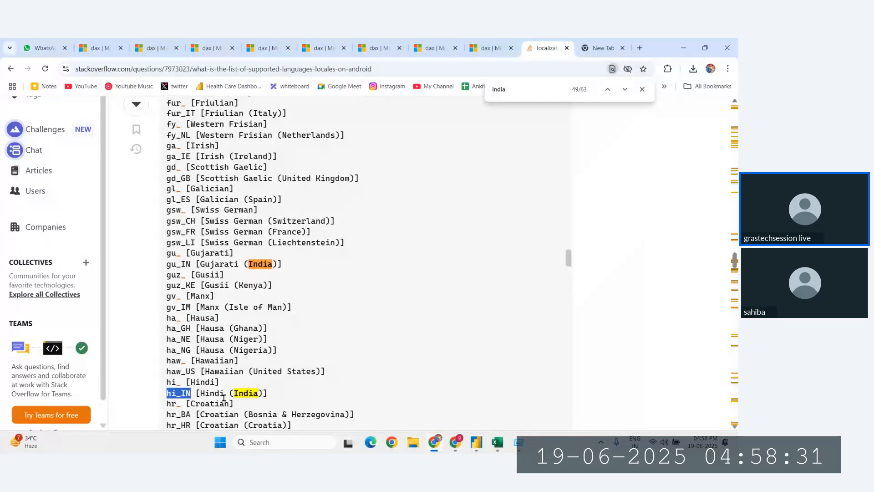
Return to Power BI Desktop, enter "hi_IN" as the locale argument of the Column 11 formula and commit it
click(477, 443)
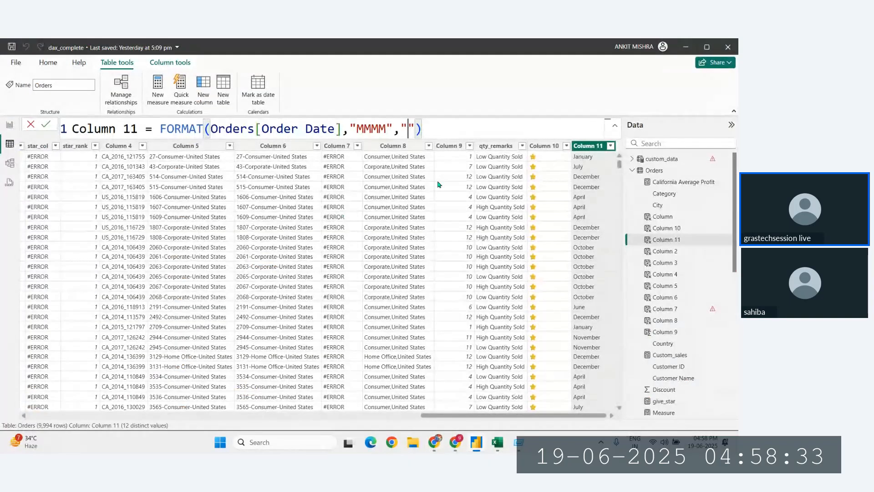
key(Delete)
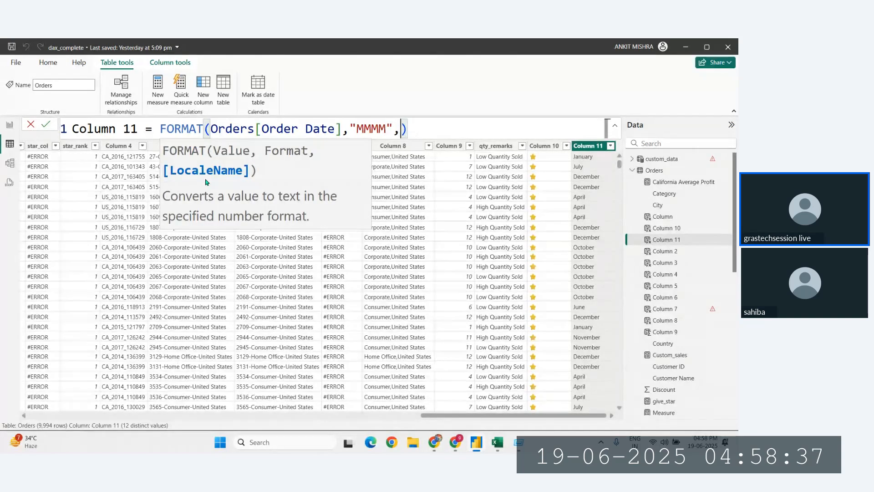
text(")
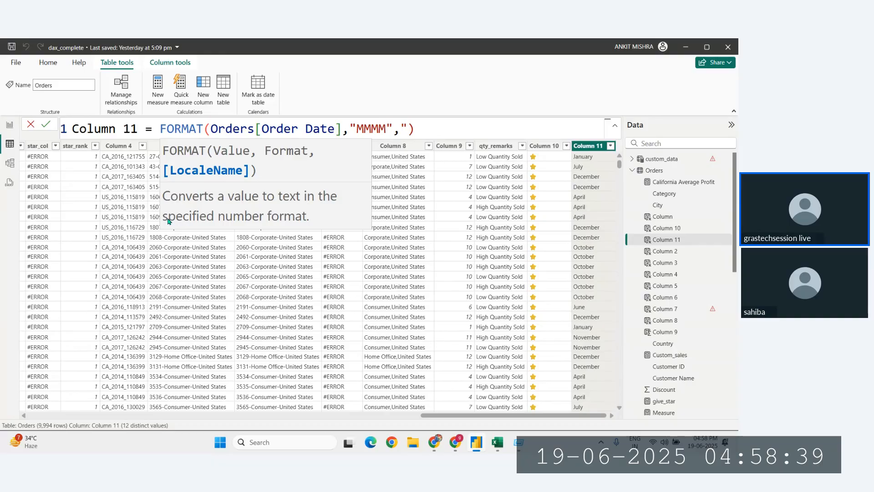
text(hi_IN")
key(Return)
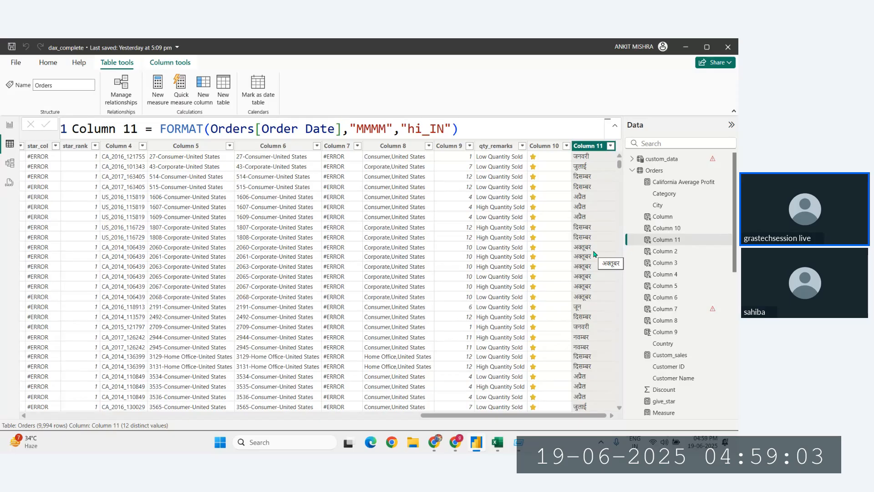
Extend the format string in the Column 11 formula to "dd-MMMM-yyyy" and commit it
click(357, 129)
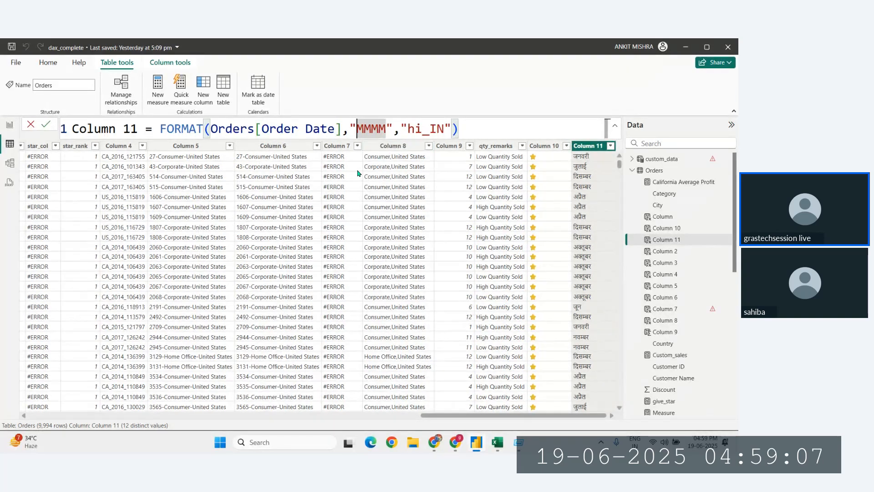
text(dd)
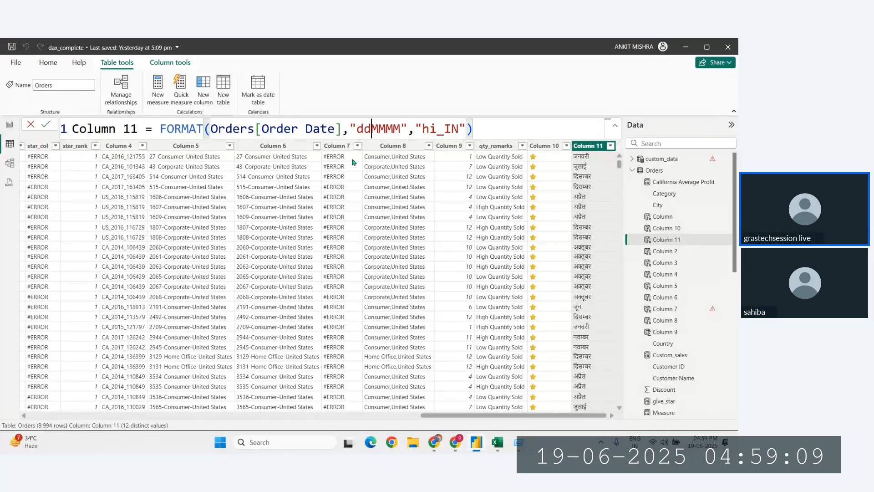
text(-MMMM)
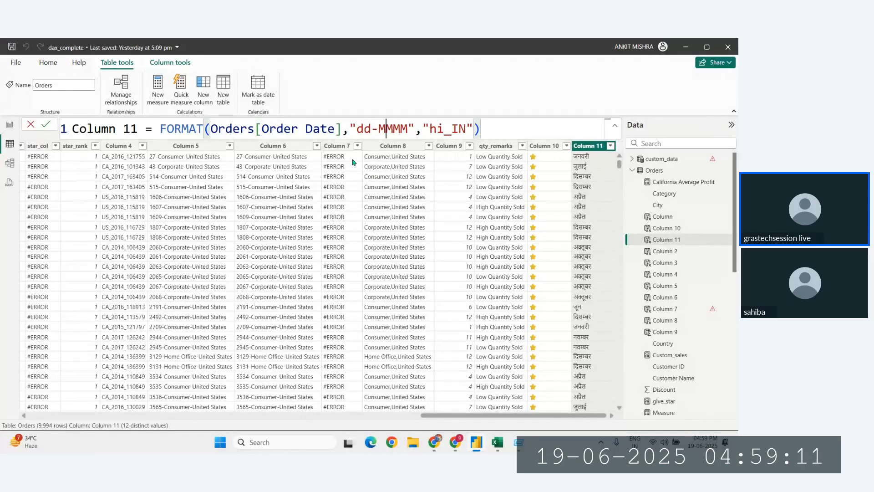
text(-yyyy)
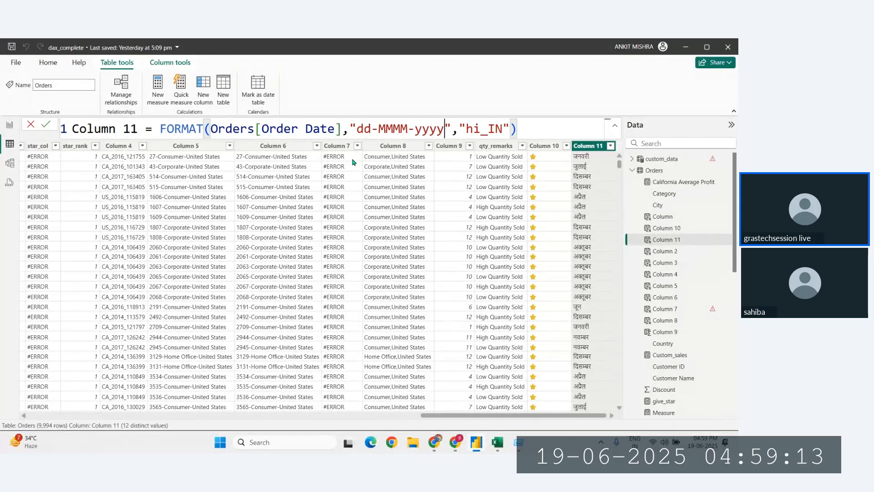
key(Return)
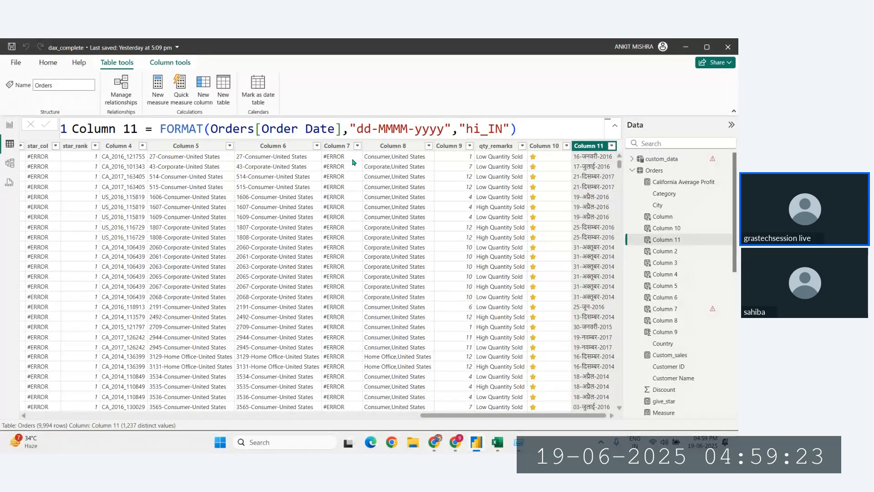
Add the full weekday name in front, making the format string "dddd-dd-MMMM-yyyy", and commit the Column 11 formula
click(371, 129)
double_click(364, 129)
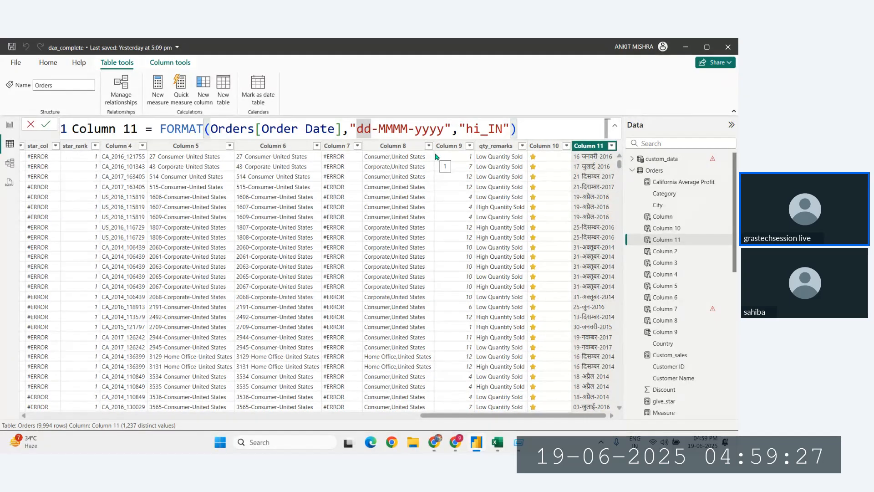
text(dddd-)
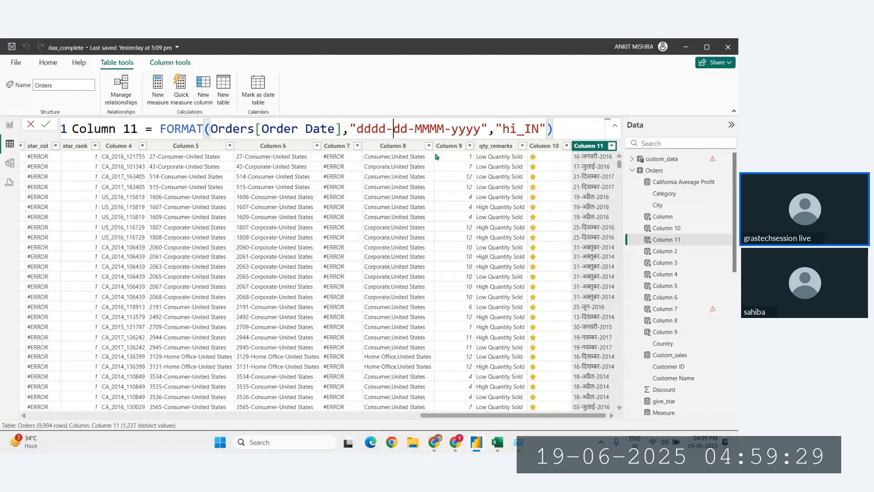
key(Return)
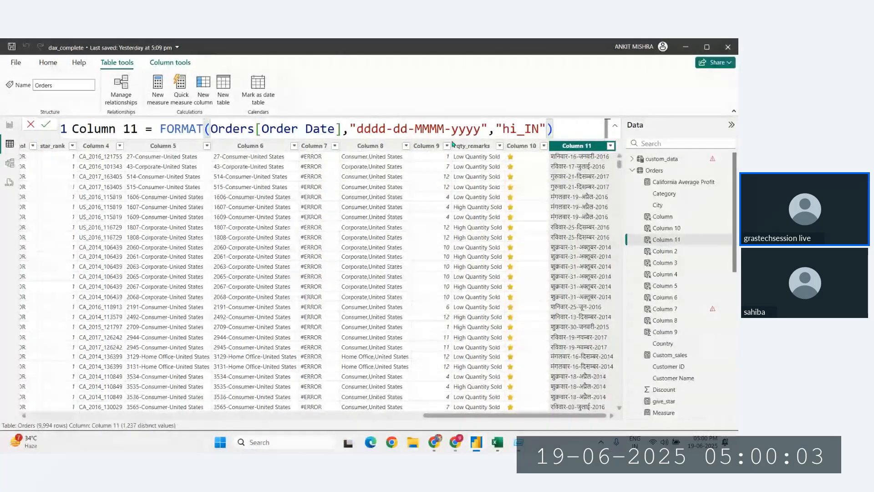
Switch to the DAX documentation in the browser and examine the predefined and custom numeric formats for FORMAT
click(434, 444)
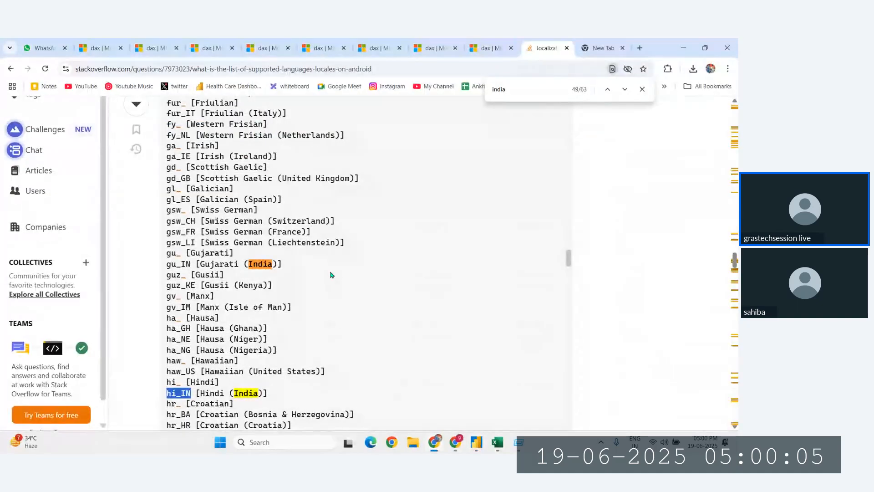
click(492, 47)
scroll(291, 249, down, 5)
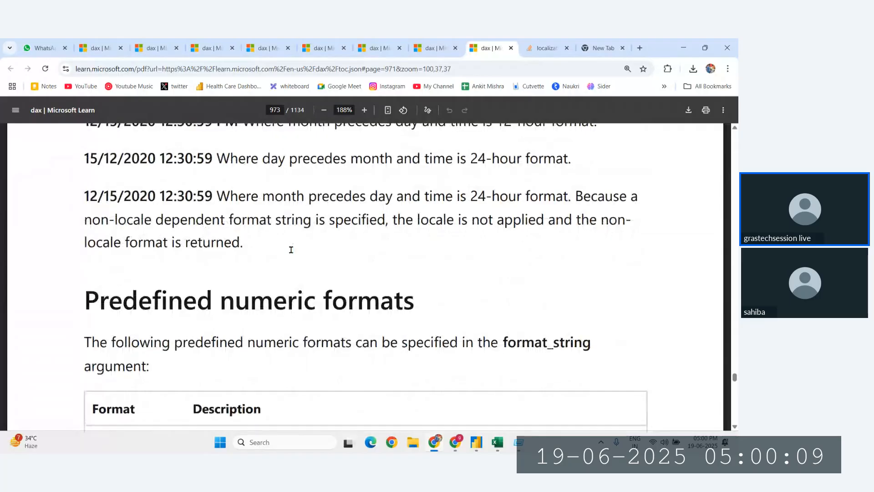
scroll(296, 245, down, 7)
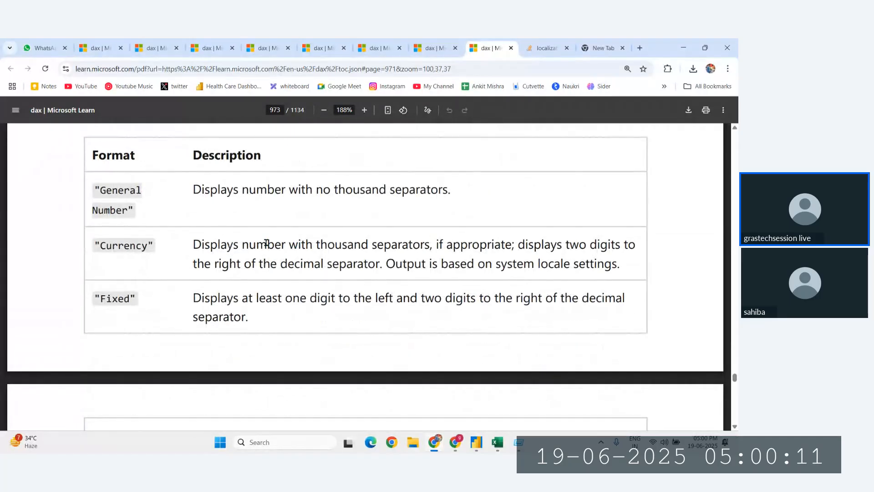
scroll(267, 242, down, 2)
scroll(267, 243, down, 1)
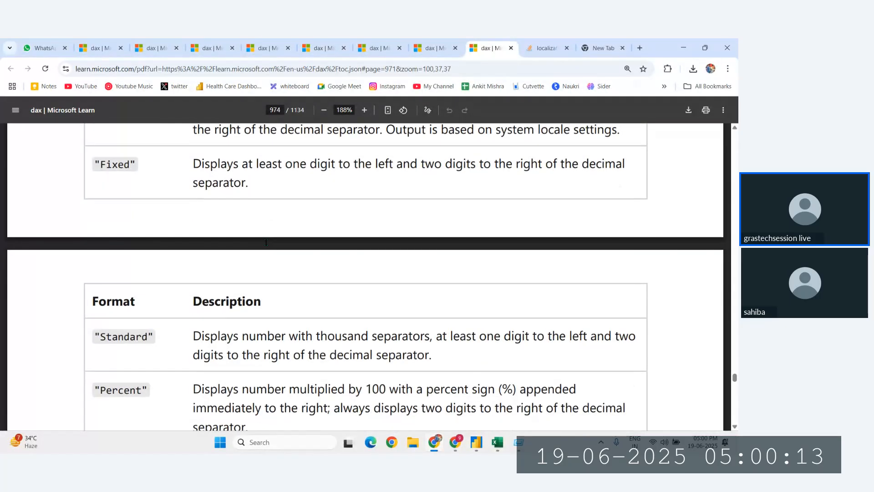
scroll(205, 227, up, 2)
scroll(188, 222, down, 15)
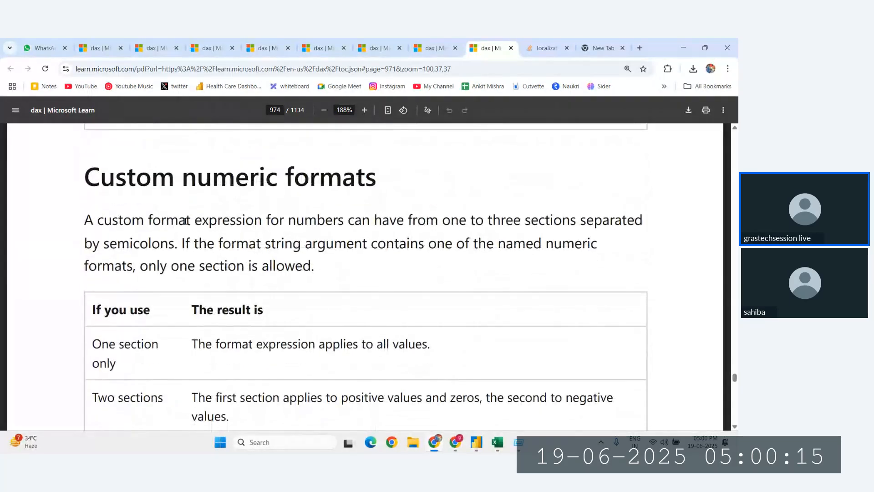
scroll(186, 221, down, 10)
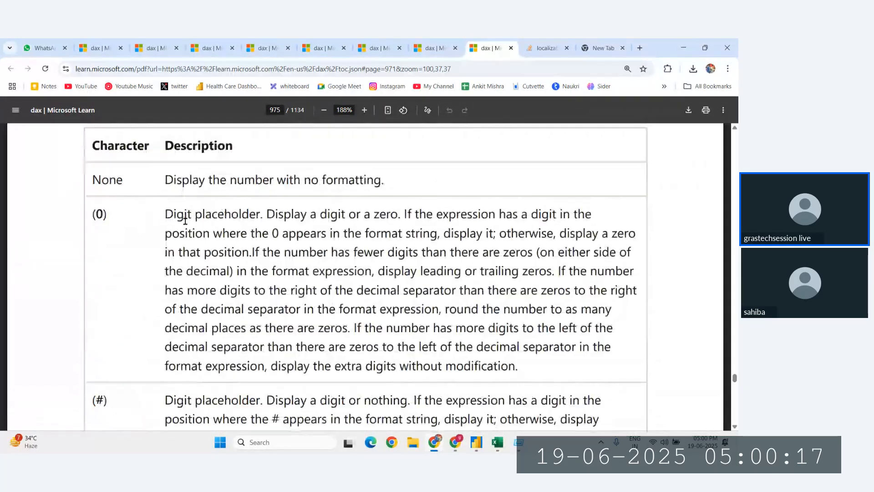
scroll(171, 296, down, 12)
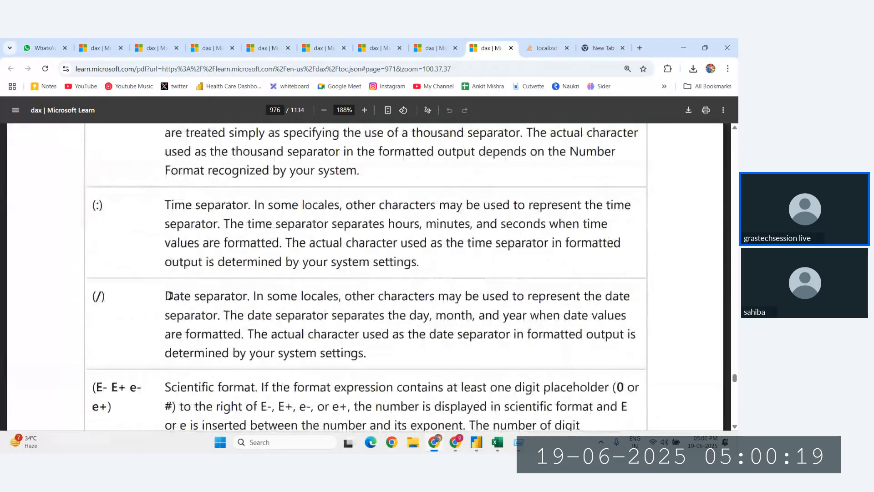
Examine the documentation's predefined date/time formats such as "Short Date" and the custom format characters for day, week and month
scroll(171, 295, down, 5)
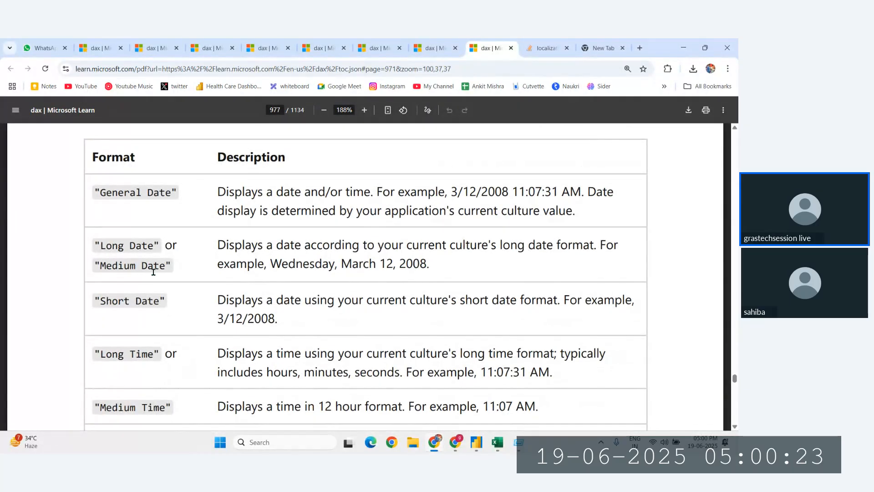
drag(164, 301, 85, 293)
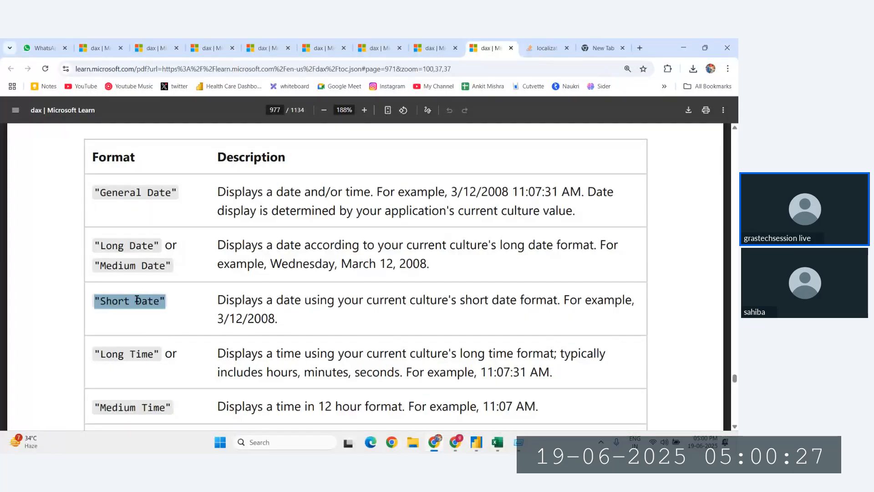
scroll(137, 298, down, 15)
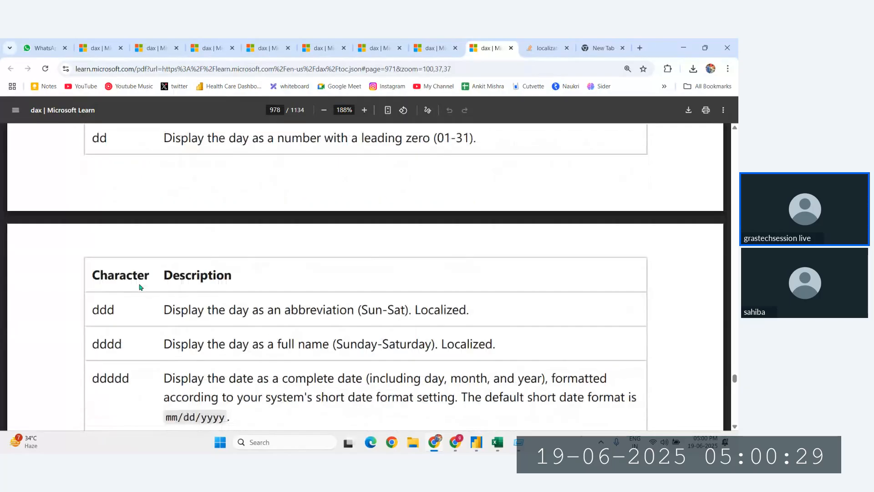
scroll(140, 287, down, 7)
scroll(102, 208, up, 3)
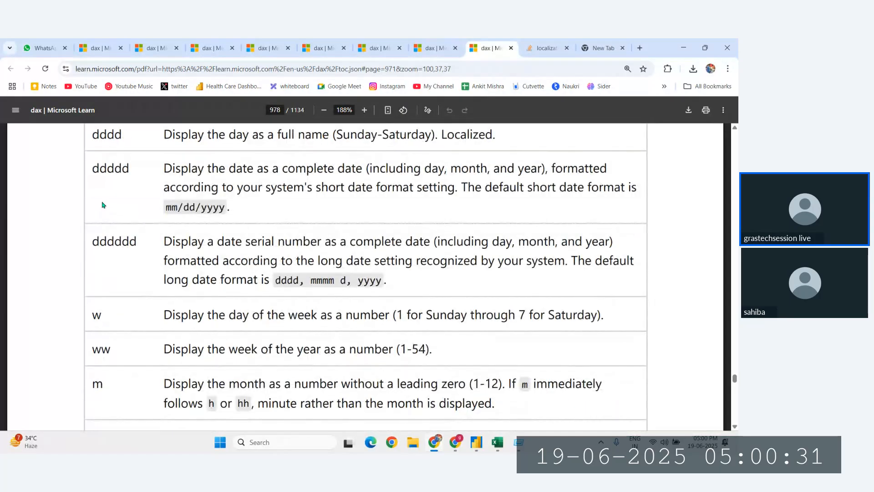
scroll(102, 242, down, 2)
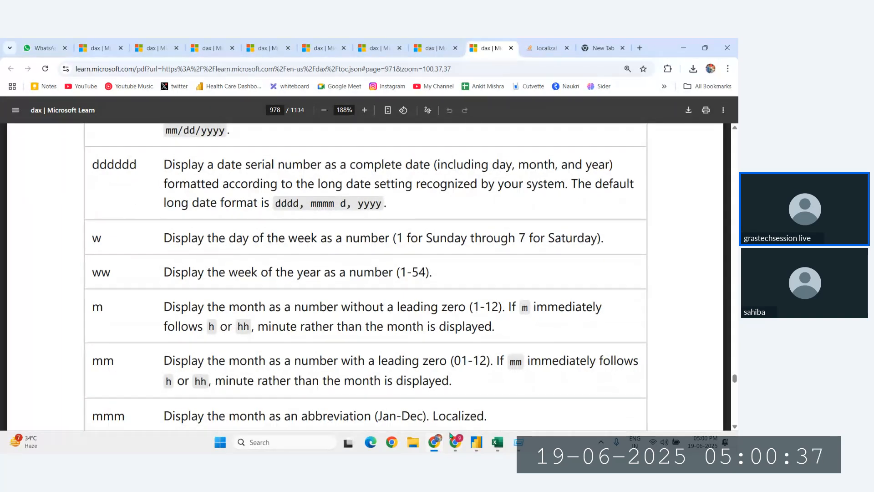
mouse_move(455, 442)
click(414, 390)
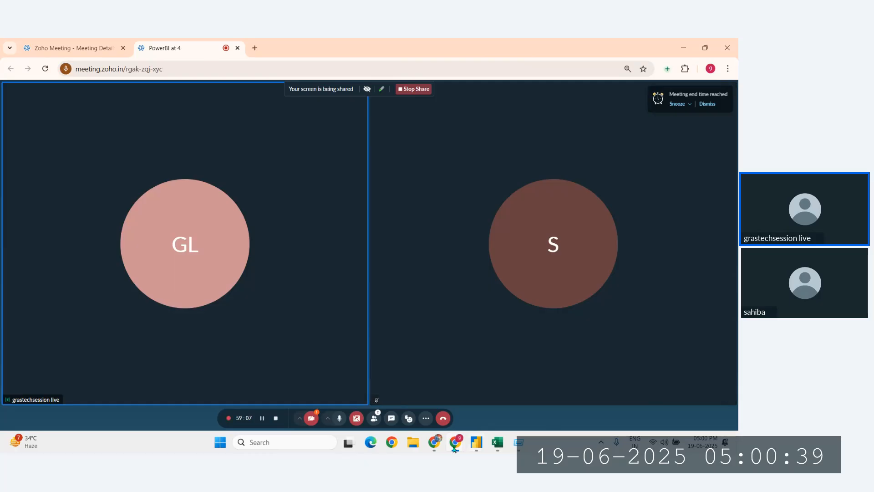
click(496, 396)
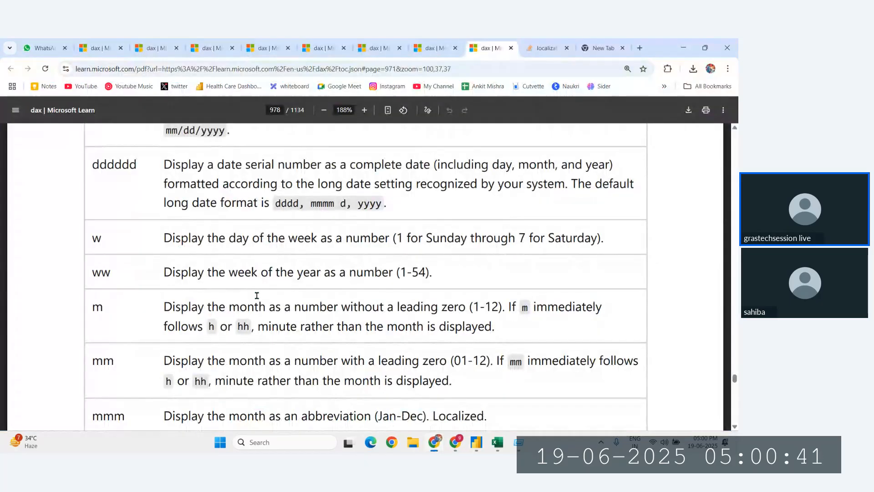
Examine the documentation's custom date format characters for week, month and quarter, including "w", "ww" and "q"
drag(162, 272, 425, 274)
click(440, 273)
scroll(439, 273, down, 1)
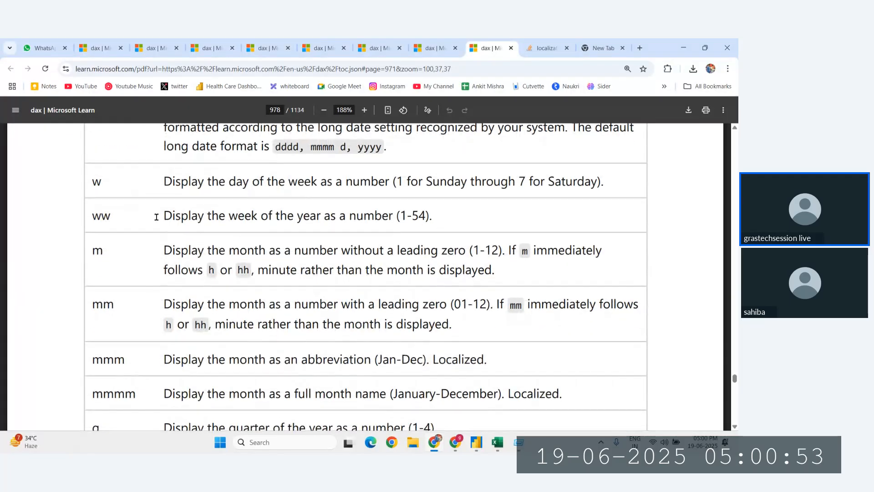
drag(94, 179, 122, 183)
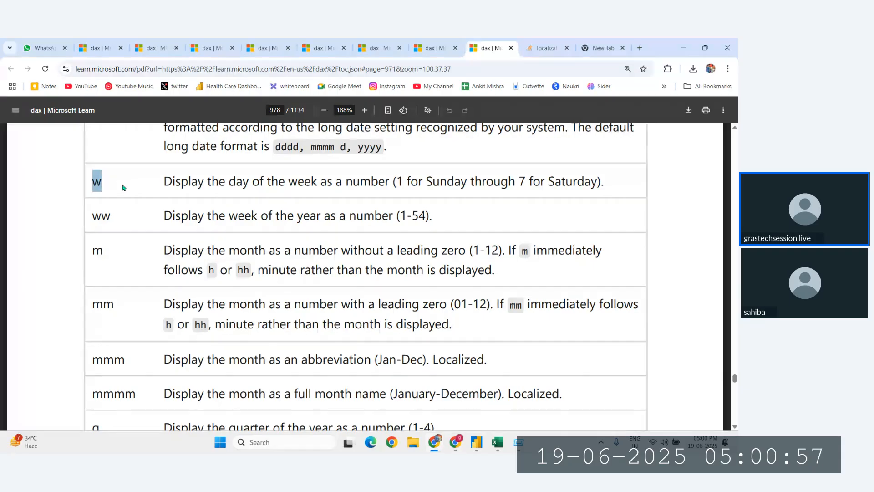
scroll(131, 264, down, 1)
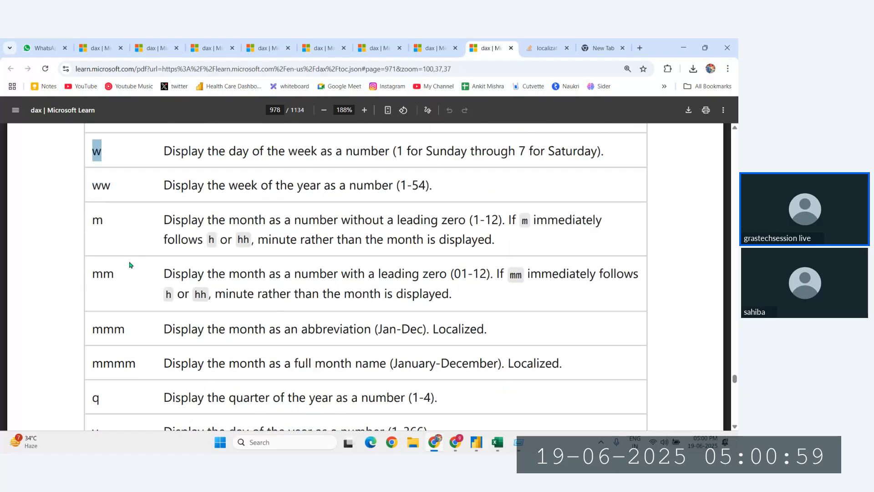
scroll(130, 264, down, 4)
drag(92, 212, 106, 212)
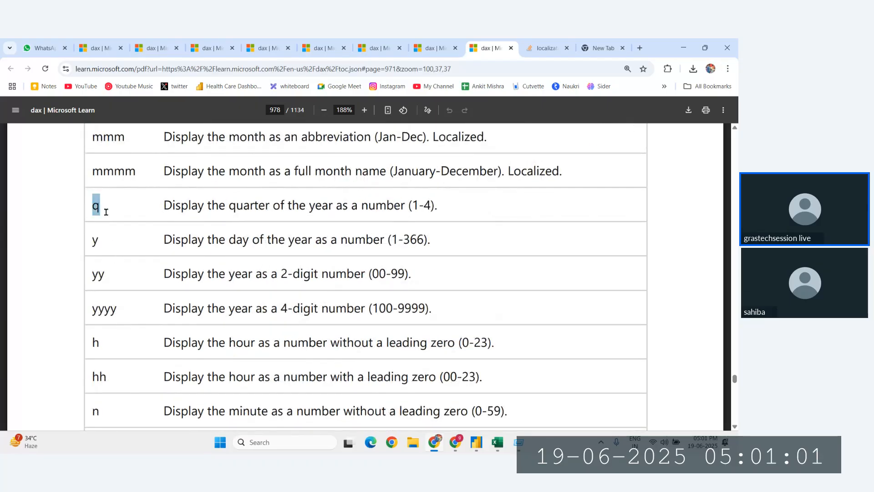
Switch to Power BI and add the quarter in front, making Column 11's format string "q-dddd-dd-MMMM-yyyy", and commit the formula
click(483, 448)
double_click(357, 128)
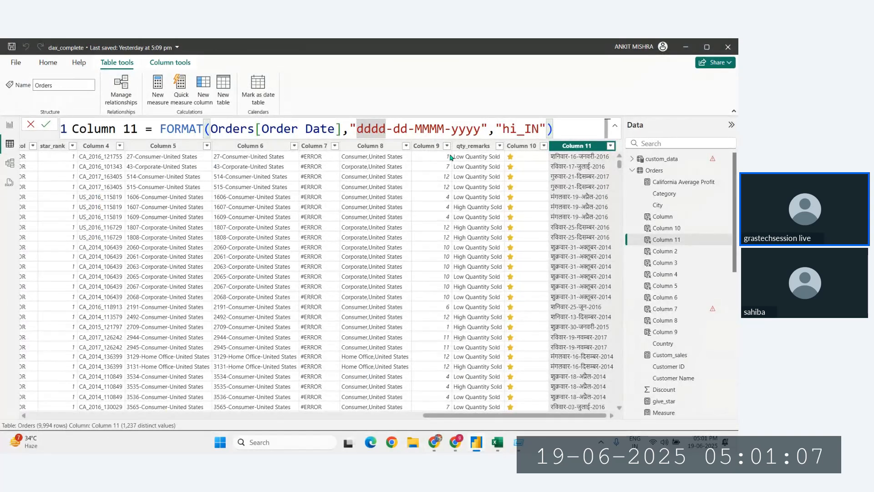
click(358, 130)
text(q-)
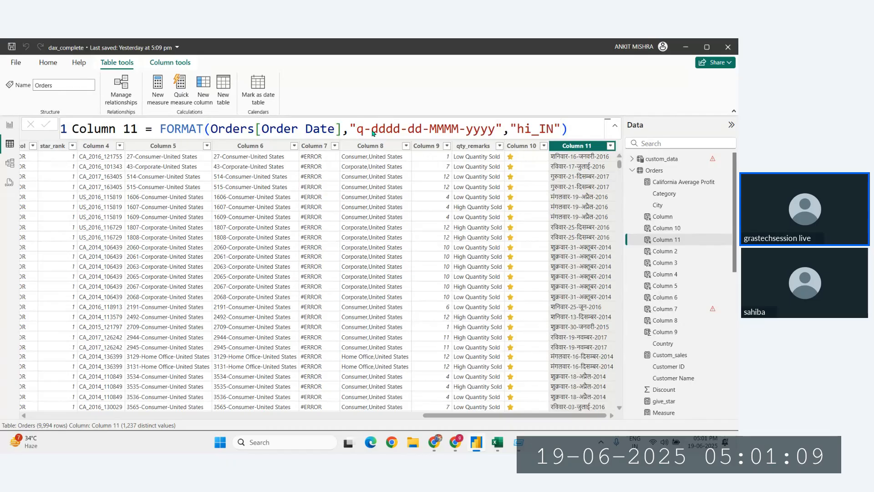
key(Return)
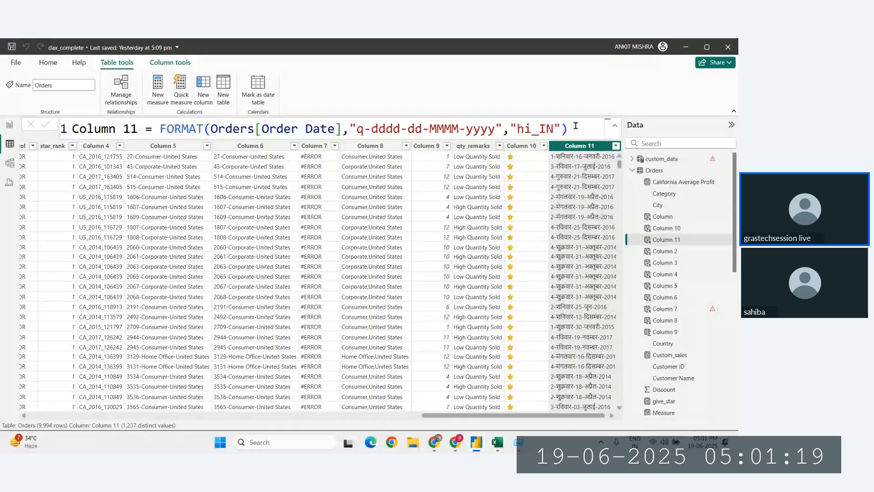
Switch to the DAX documentation in the browser and examine the hour, minute, second and AM/PM characters and the custom date/time format examples
click(434, 441)
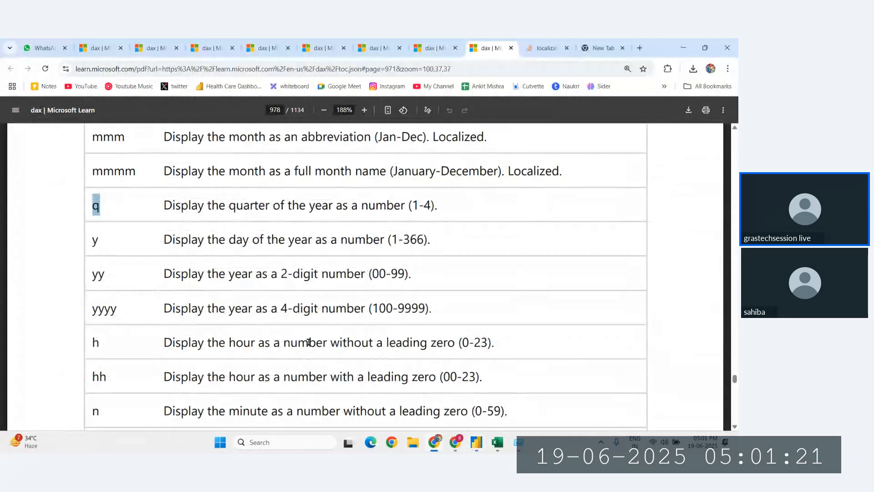
scroll(98, 254, down, 5)
scroll(130, 263, down, 1)
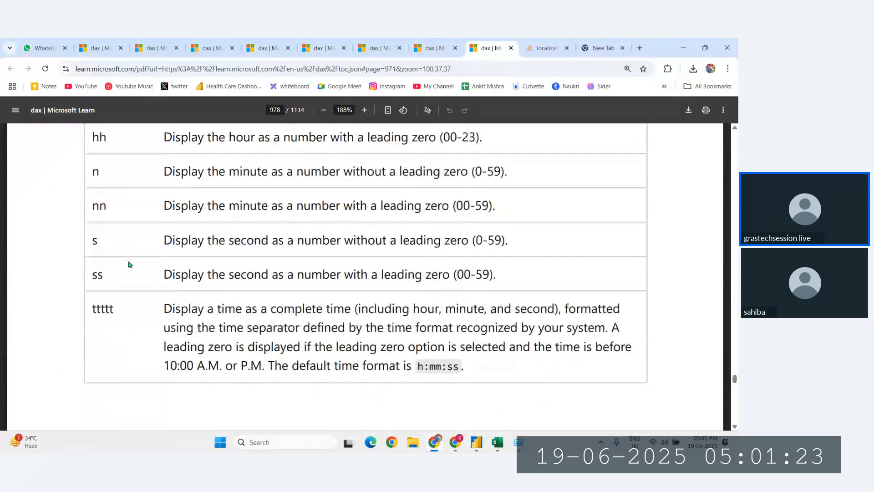
scroll(129, 272, down, 1)
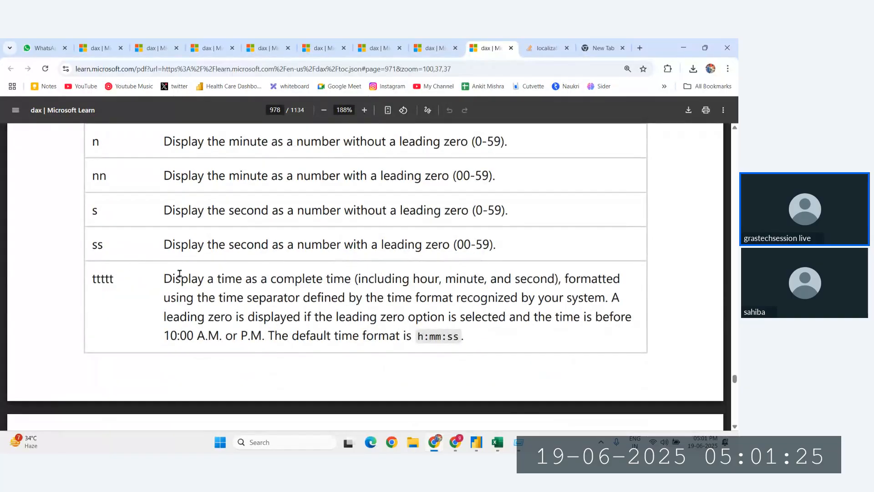
scroll(152, 265, down, 2)
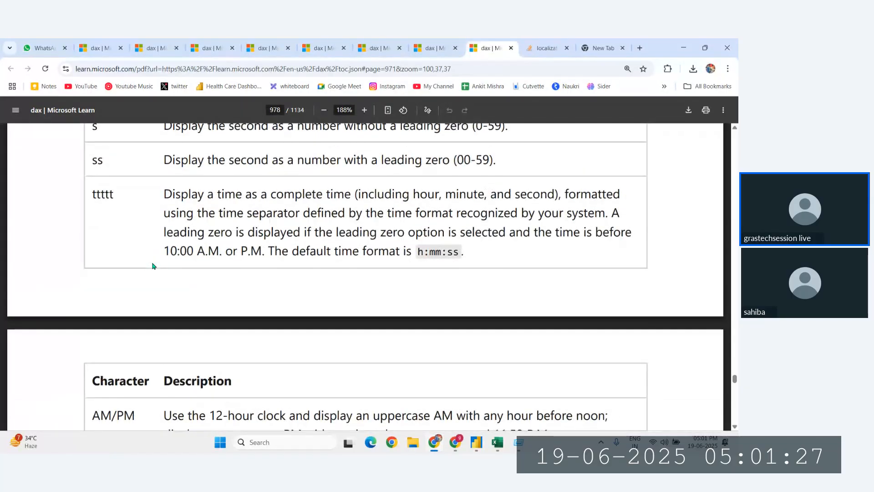
scroll(155, 264, down, 6)
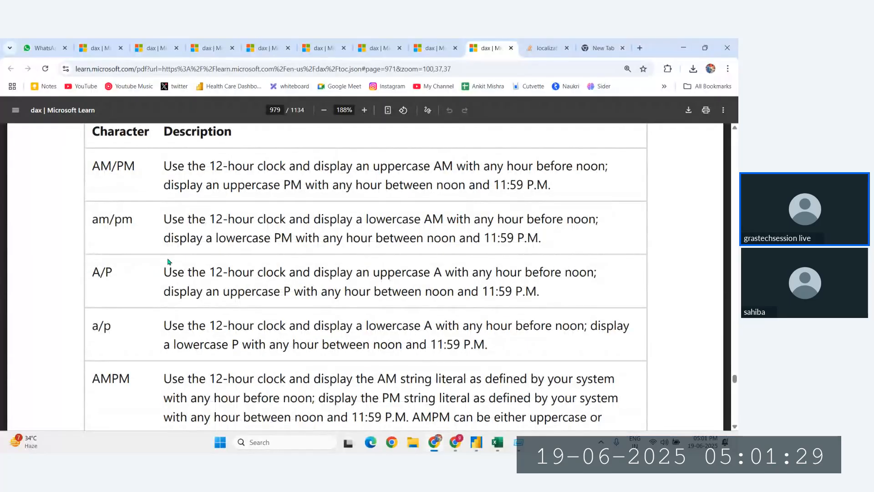
scroll(168, 260, down, 8)
scroll(168, 260, down, 5)
ctrl+scroll(165, 255, down, 1)
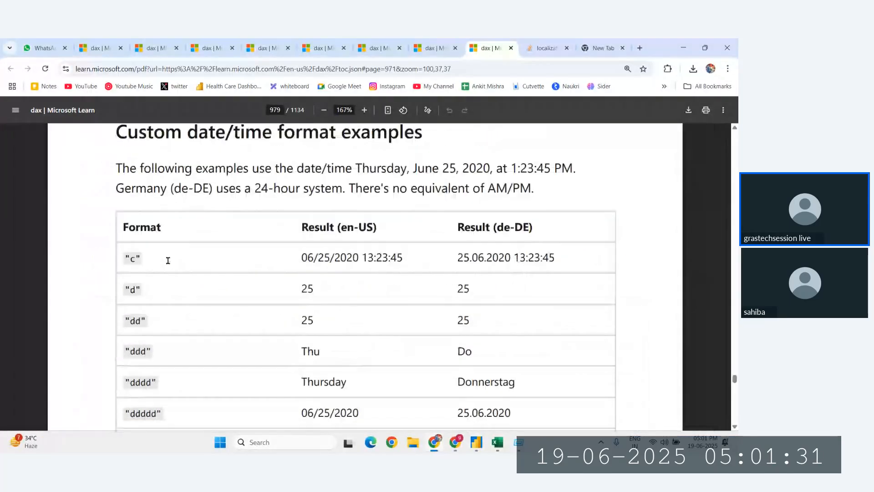
scroll(124, 315, down, 1)
scroll(124, 316, down, 10)
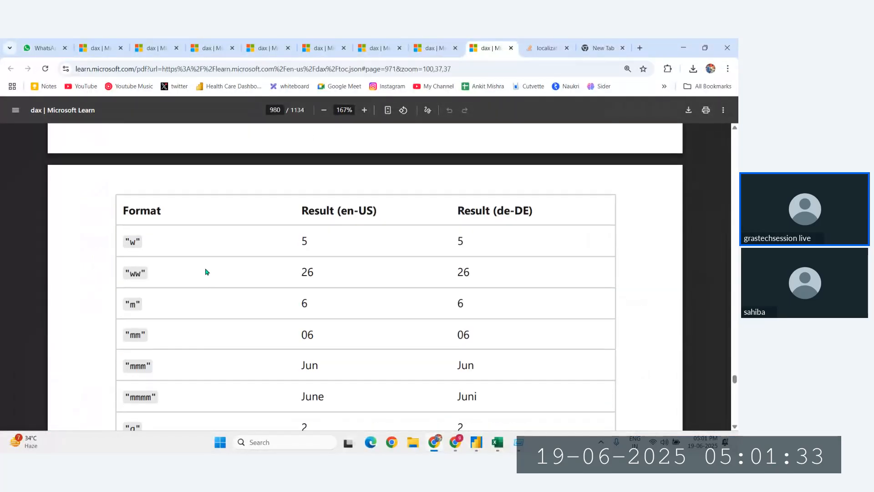
scroll(130, 278, down, 12)
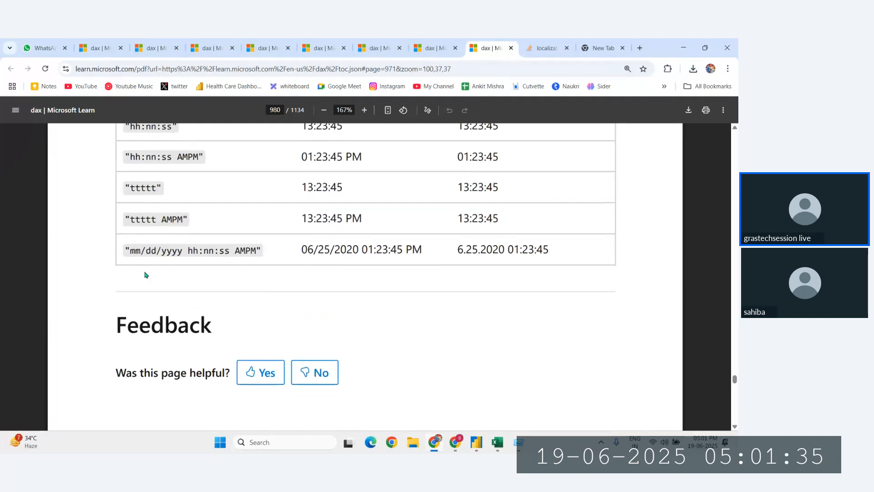
Copy the documented format "mm/dd/yyyy hh:nn:ss AMPM", replace Column 11's format string with it in Power BI, and commit the formula
drag(261, 250, 111, 245)
key(ctrl+c)
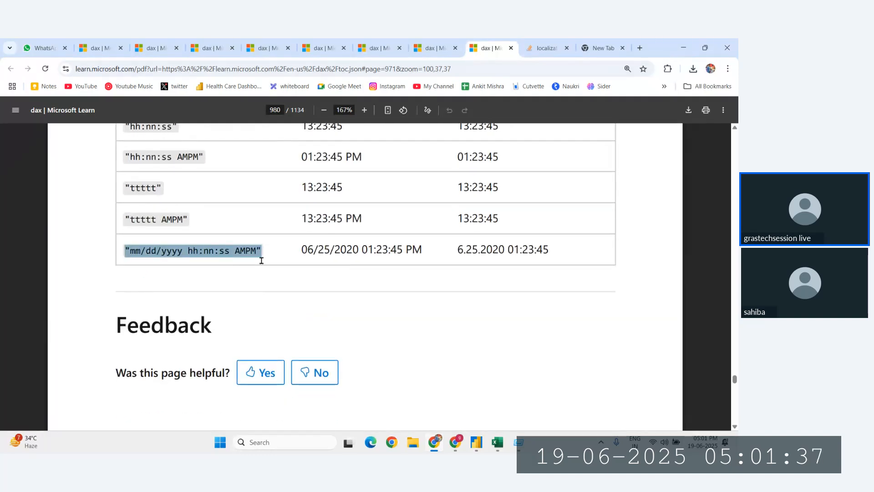
click(476, 442)
drag(503, 130, 351, 130)
key(ctrl+v)
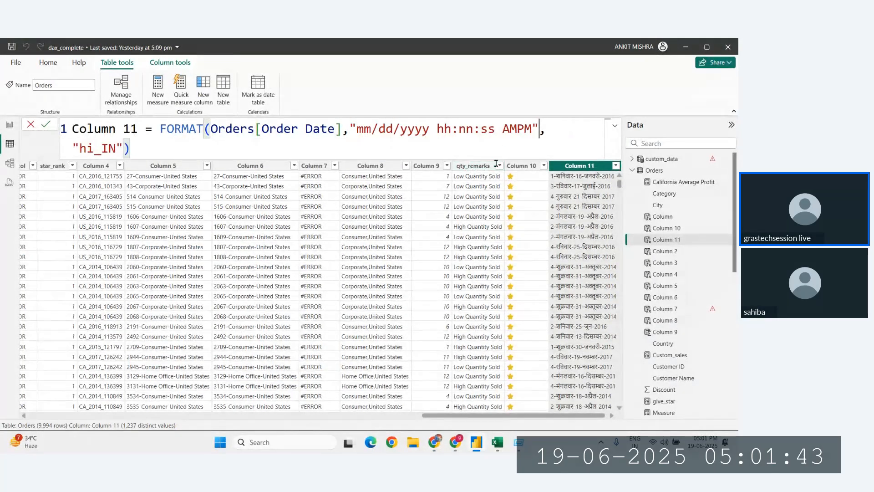
key(Return)
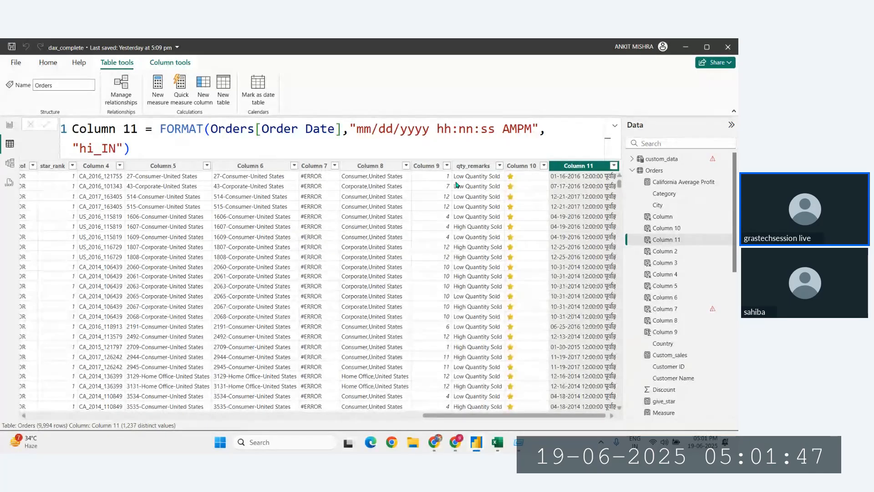
Widen Column 11 so its full date and time values fit, and check the rows
scroll(521, 213, right, 1)
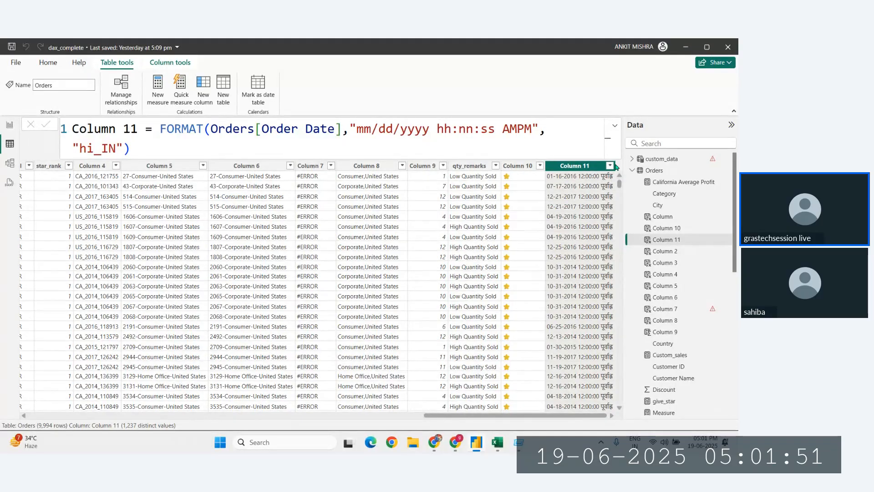
drag(615, 167, 624, 167)
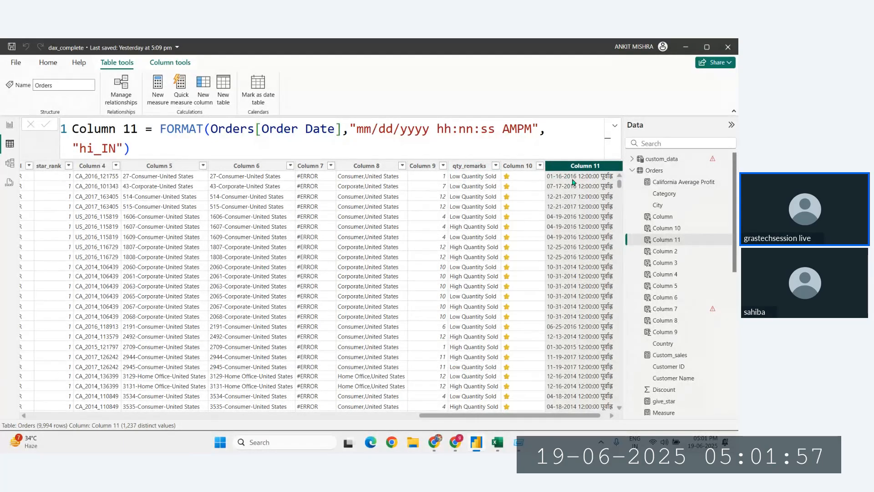
scroll(572, 182, right, 1)
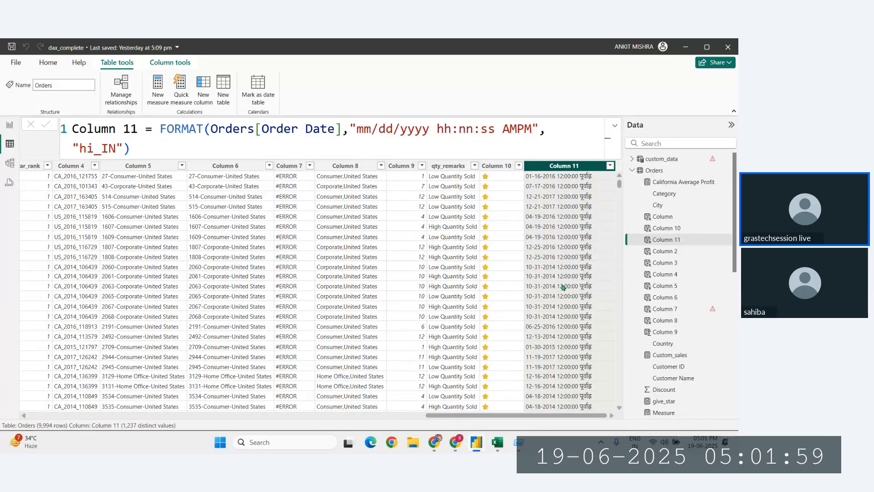
scroll(563, 289, down, 3)
scroll(563, 288, up, 3)
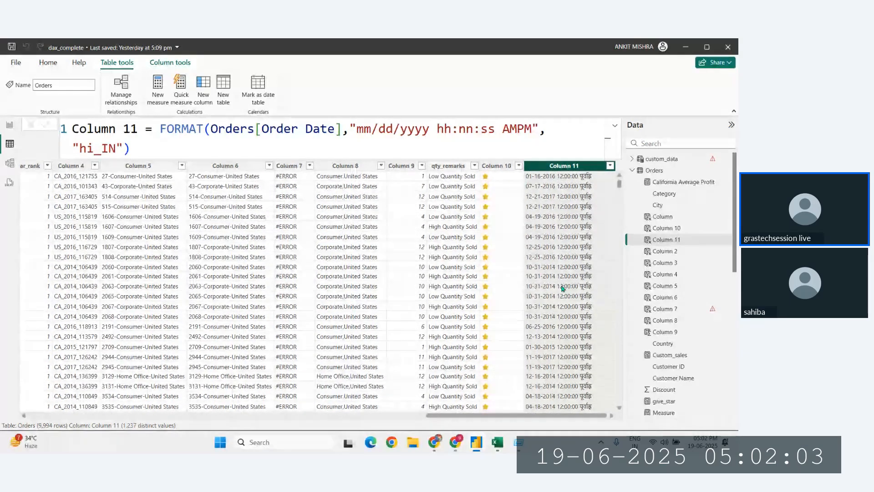
Examine the formatted values in Column 11's rows and filter list, closing the list without applying a filter
click(461, 150)
scroll(566, 245, down, 5)
scroll(566, 245, up, 5)
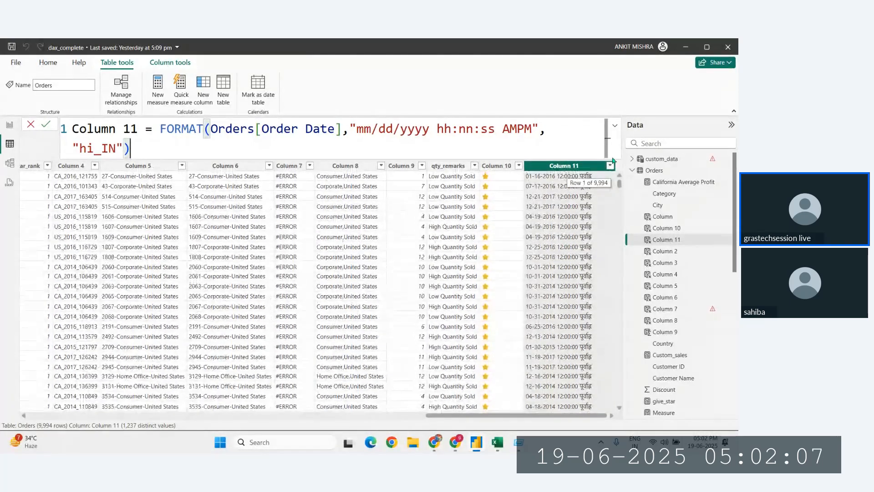
click(610, 166)
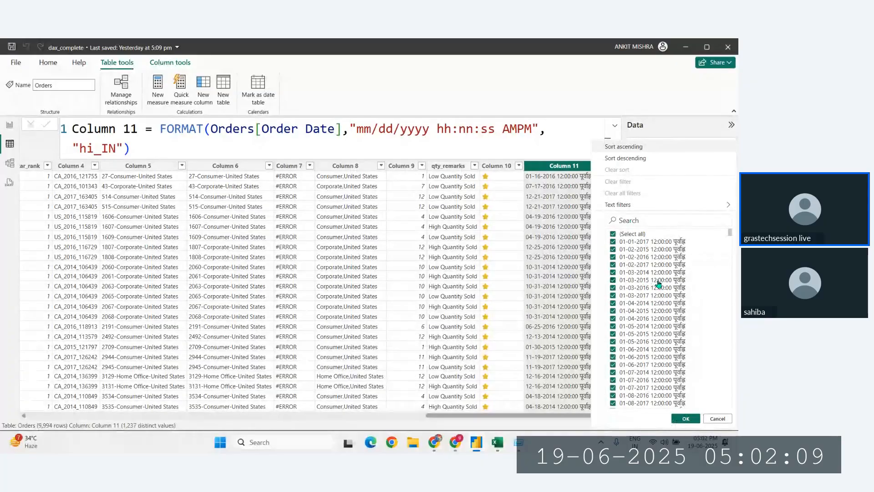
scroll(652, 272, down, 20)
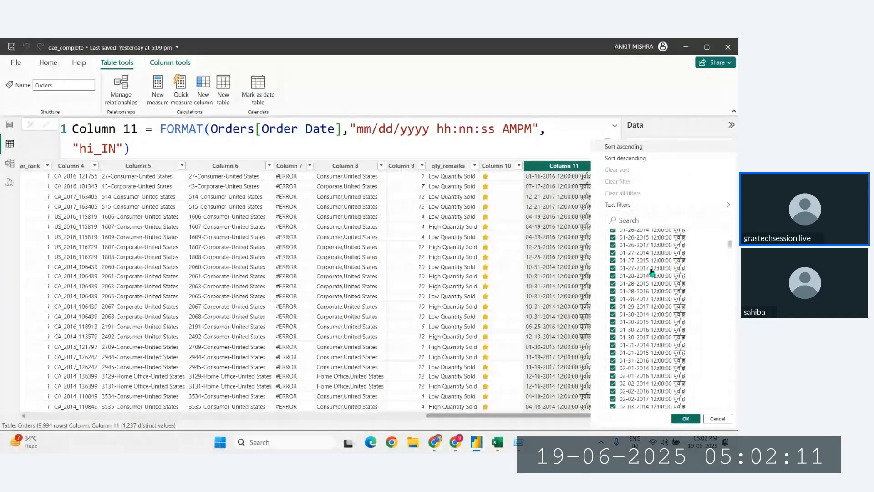
scroll(726, 389, up, 10)
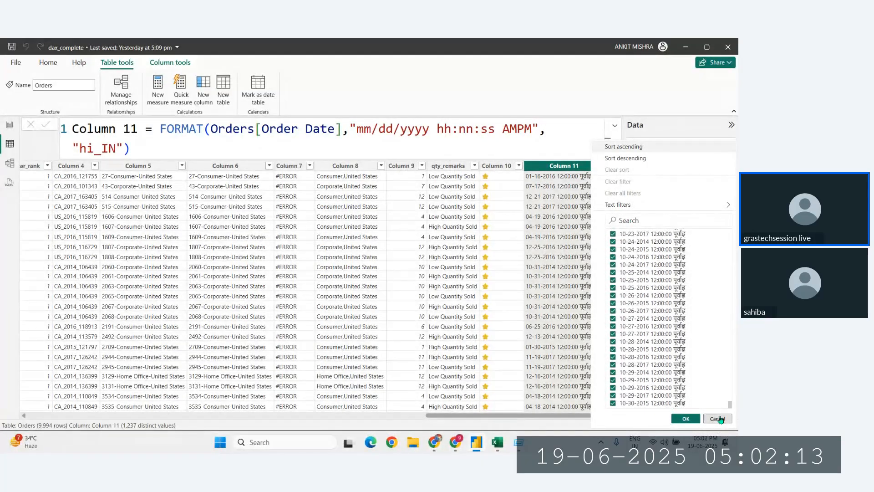
click(717, 418)
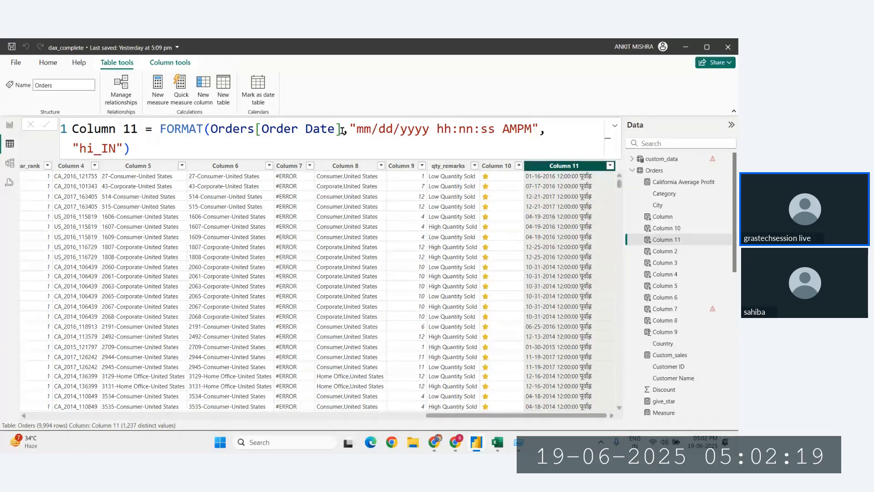
click(431, 154)
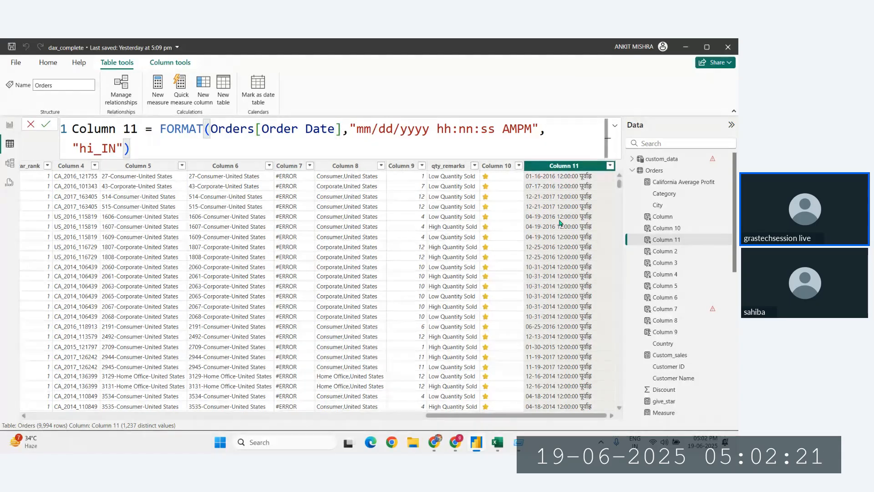